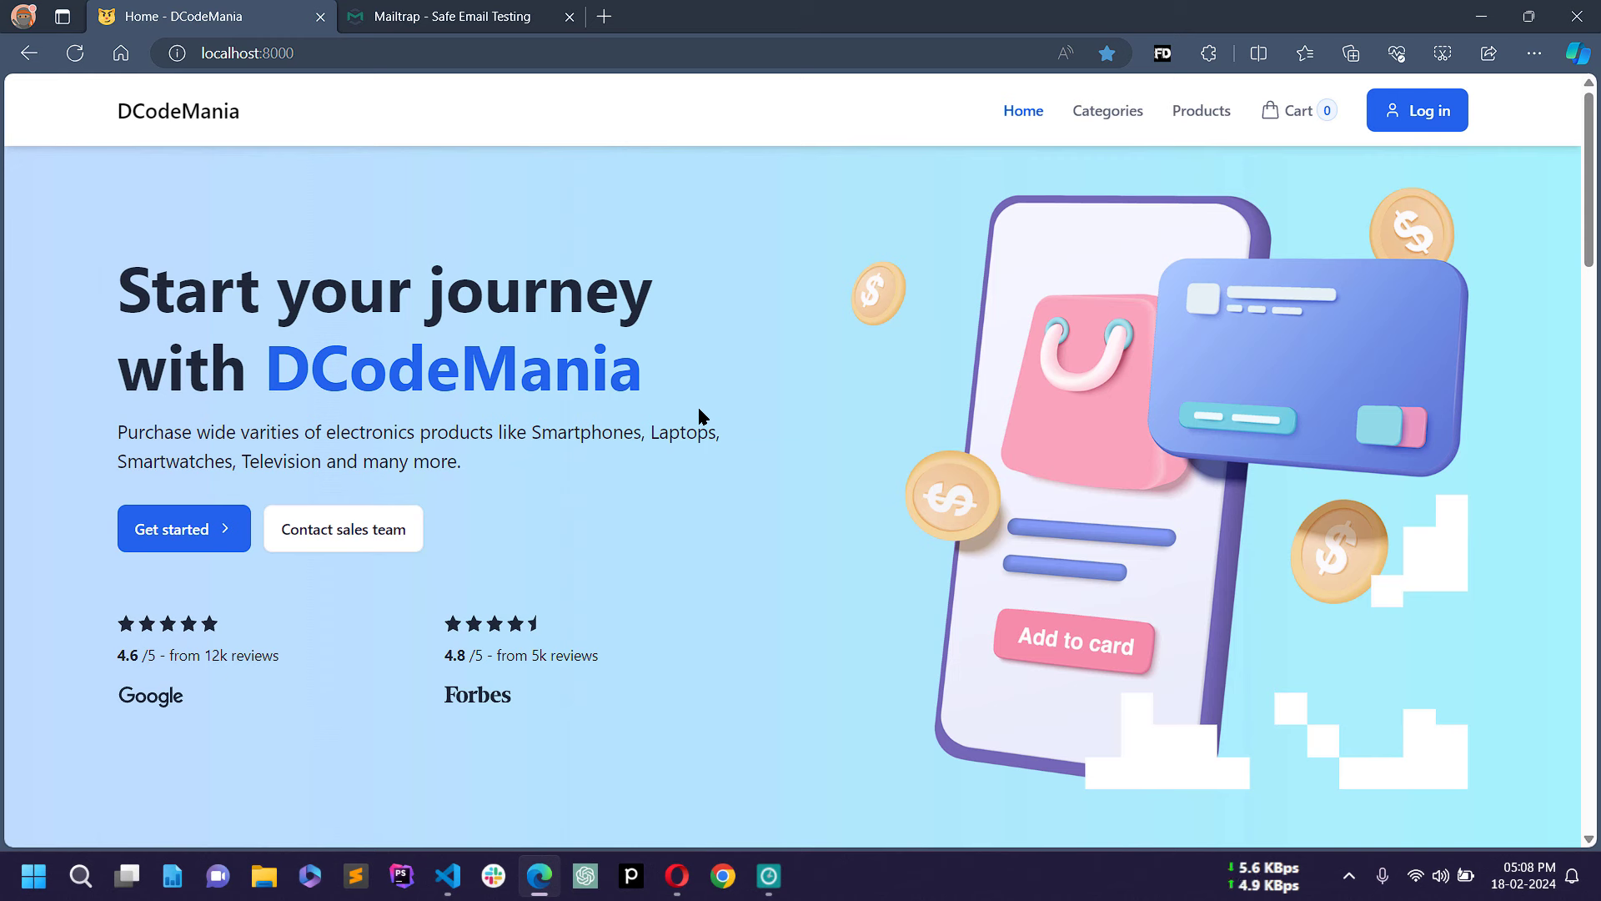
Step: Open localhost:8000/admin in a private Edge window and sign in with the saved admin account
mouse_move(1593, 142)
left_mouse_down()
mouse_move(1589, 692)
mouse_move(1587, 121)
left_mouse_up()
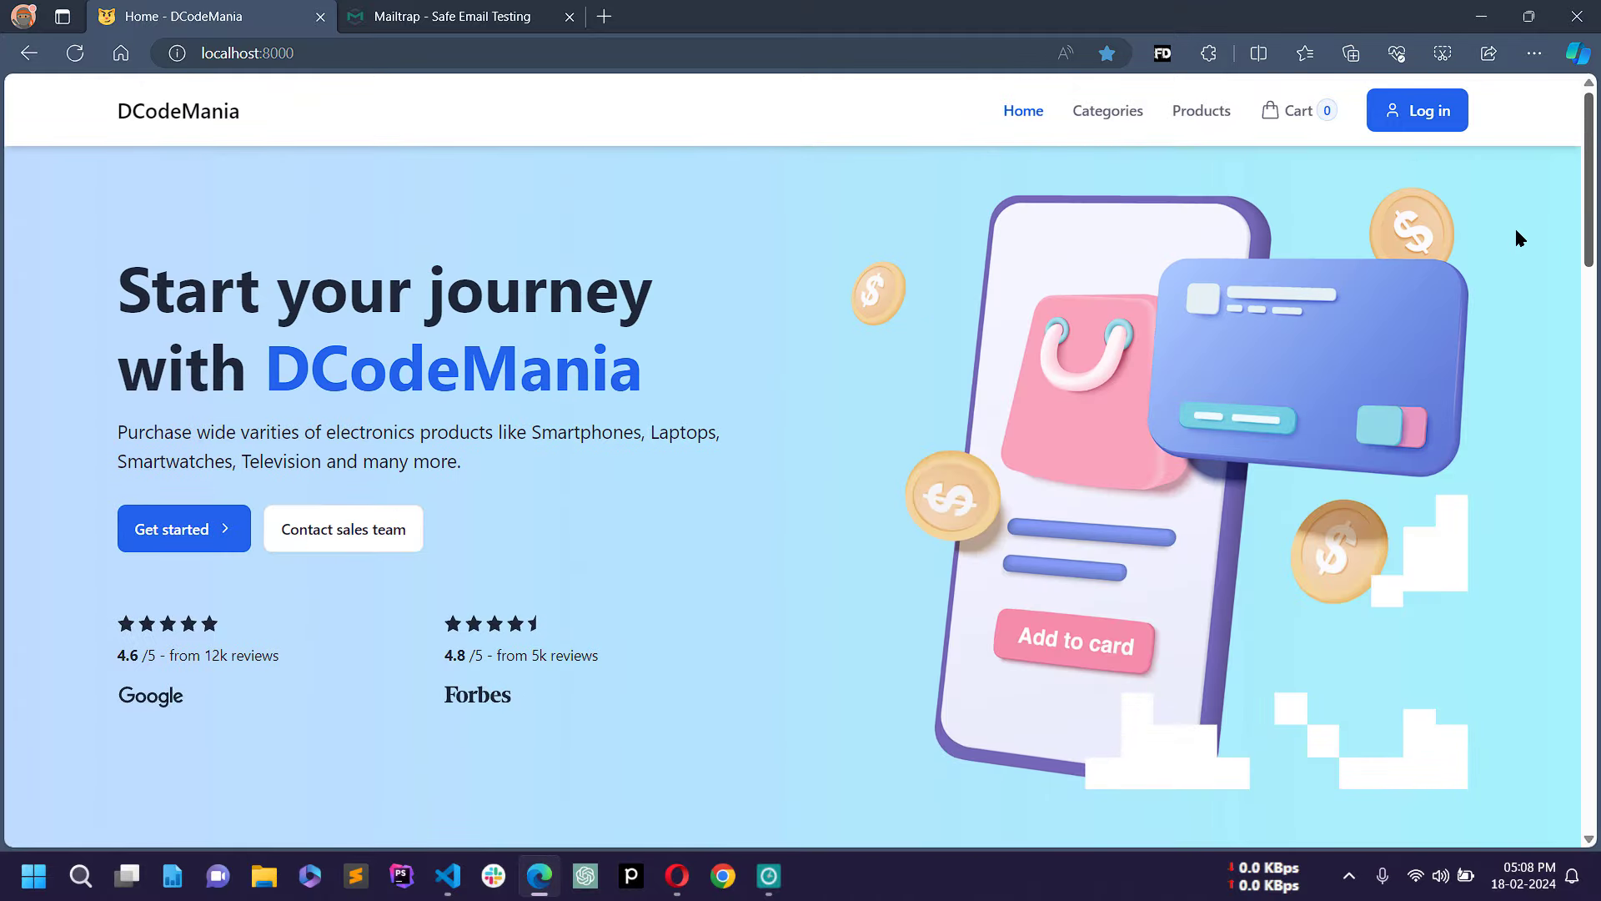
key("ctrl+shift+n")
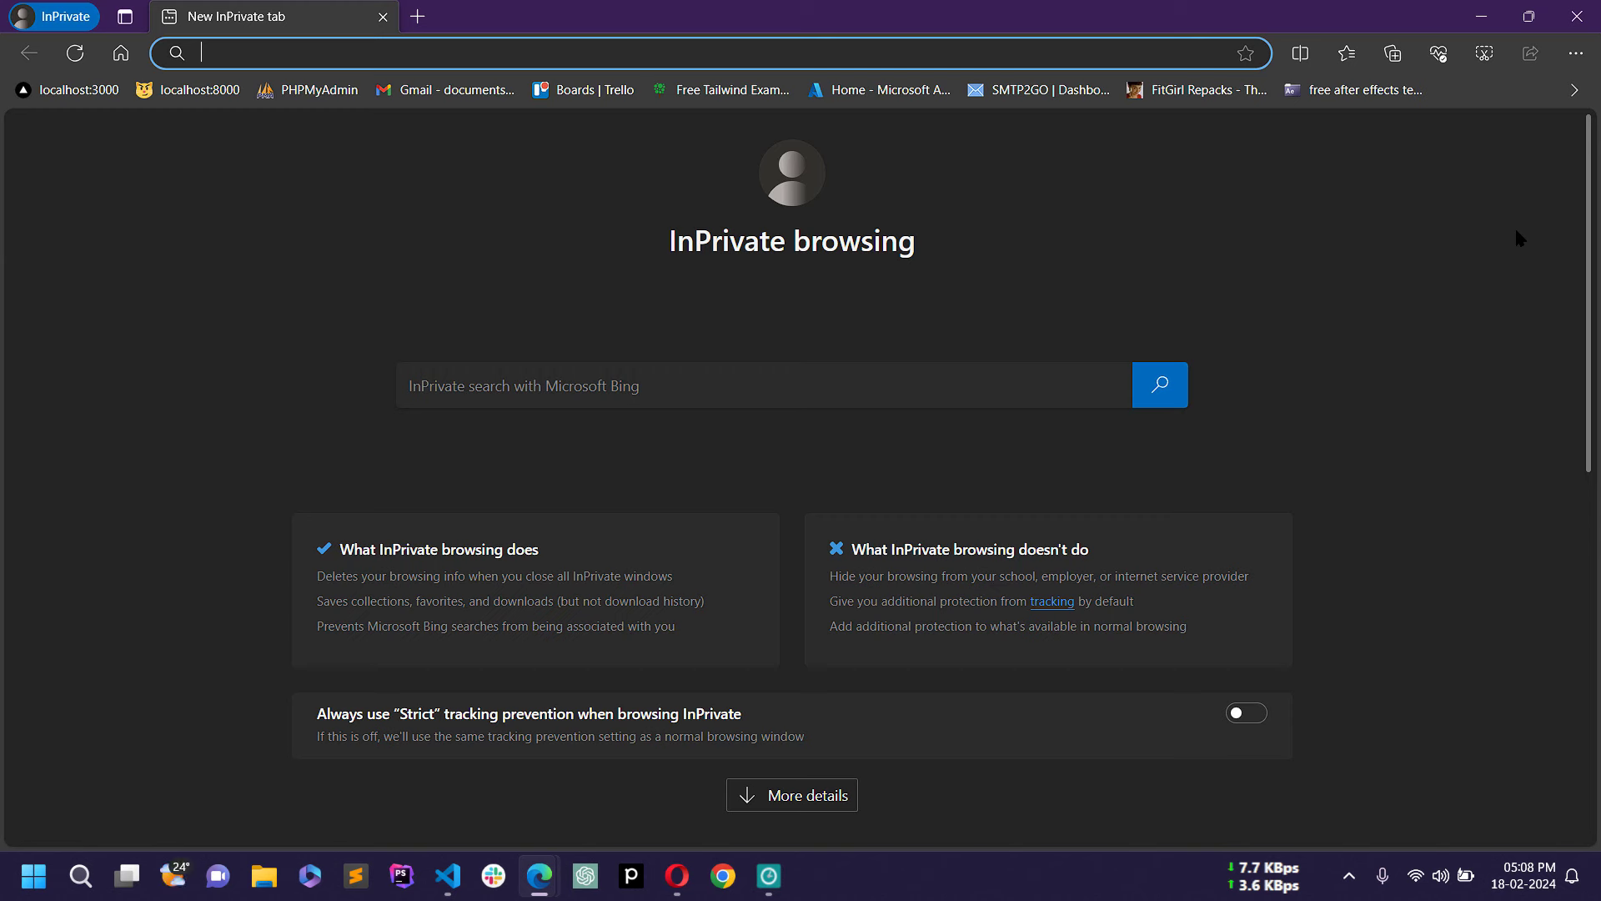
type("localhost:8000")
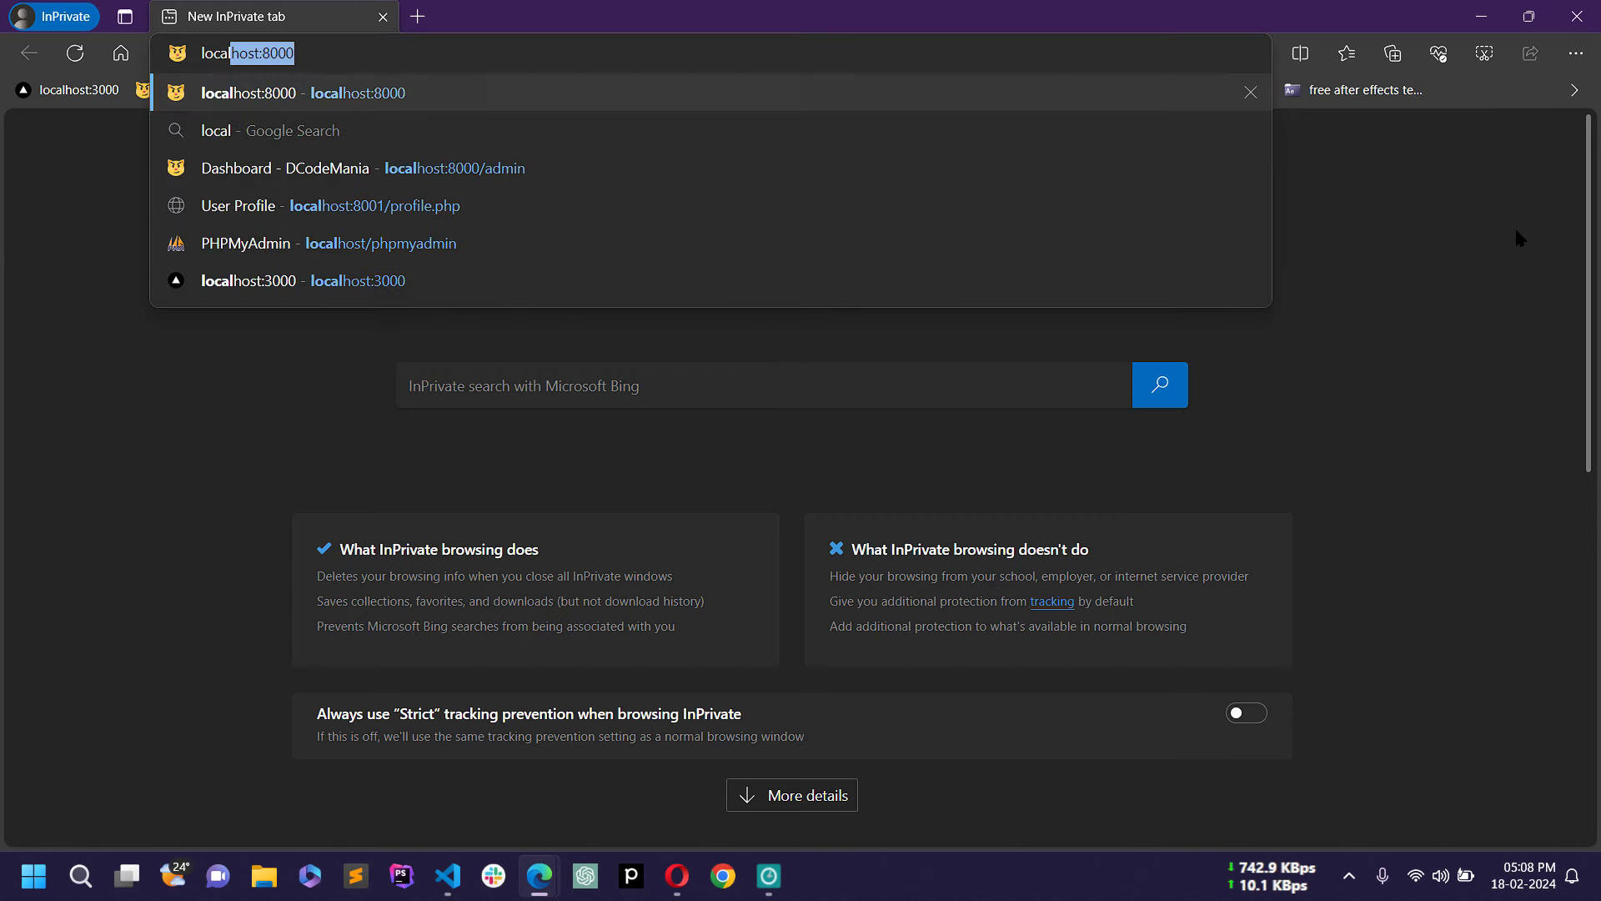
type("/admin")
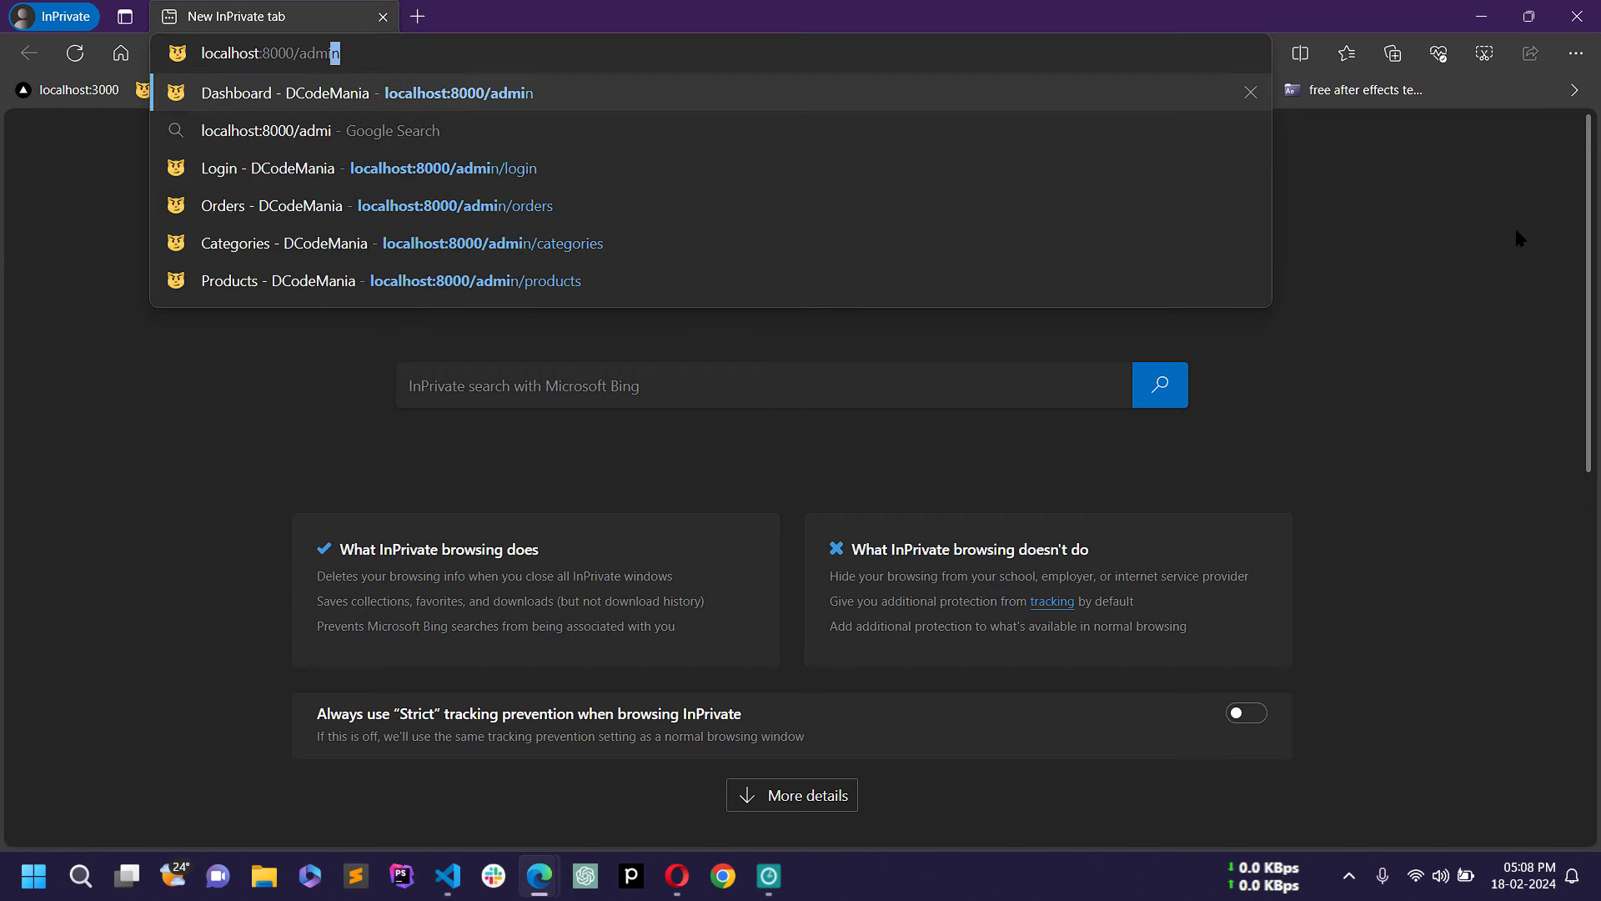
key("Return")
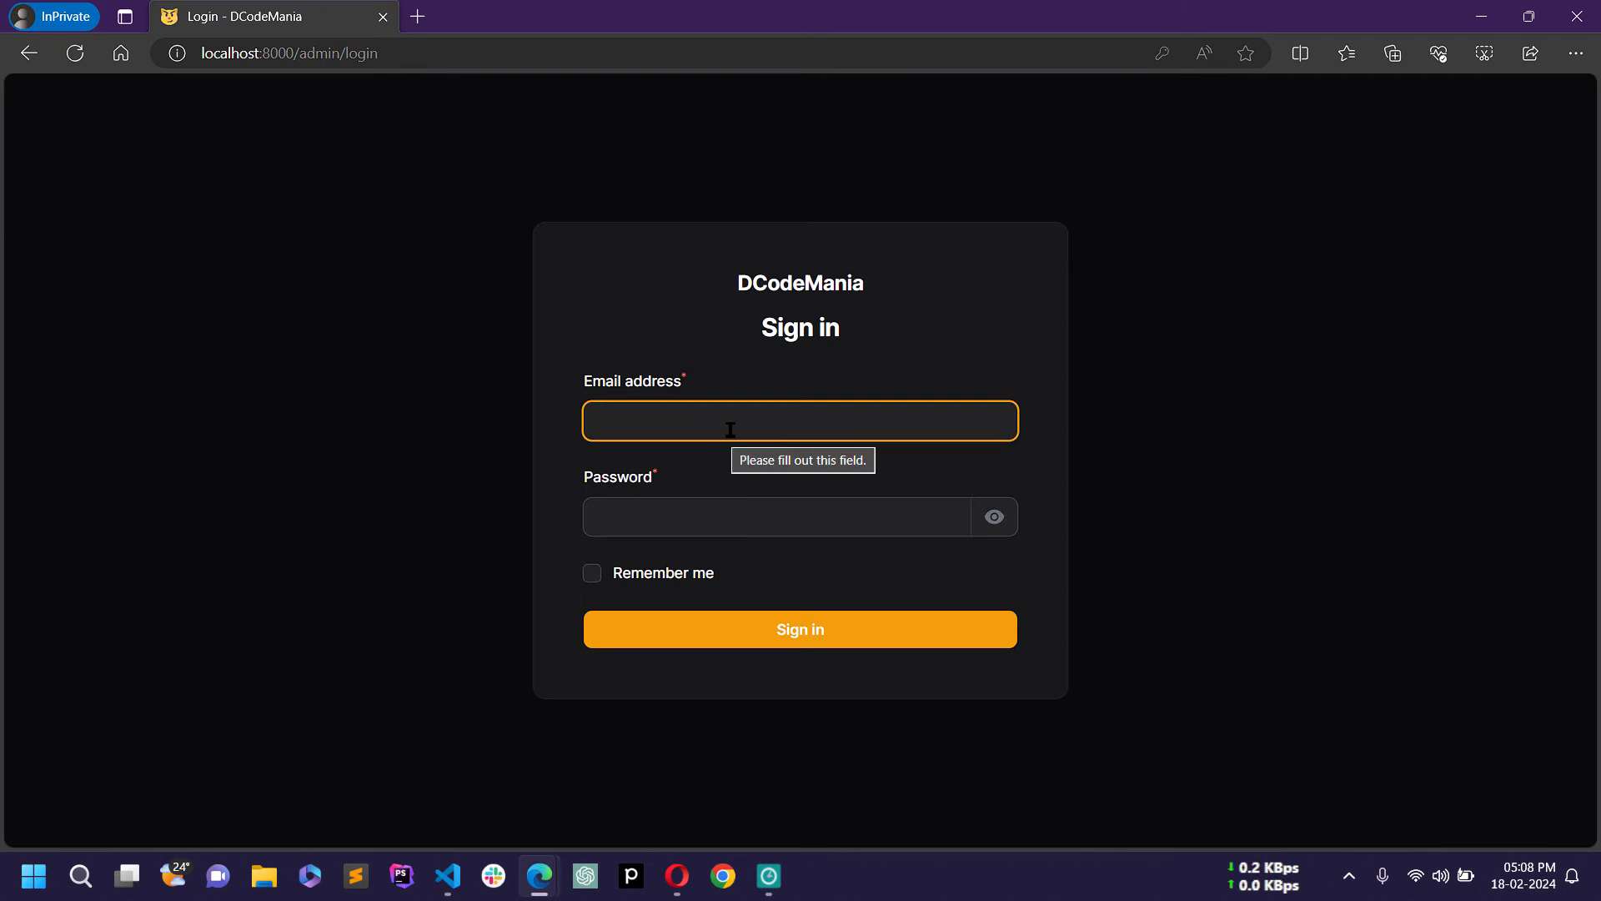
type("a")
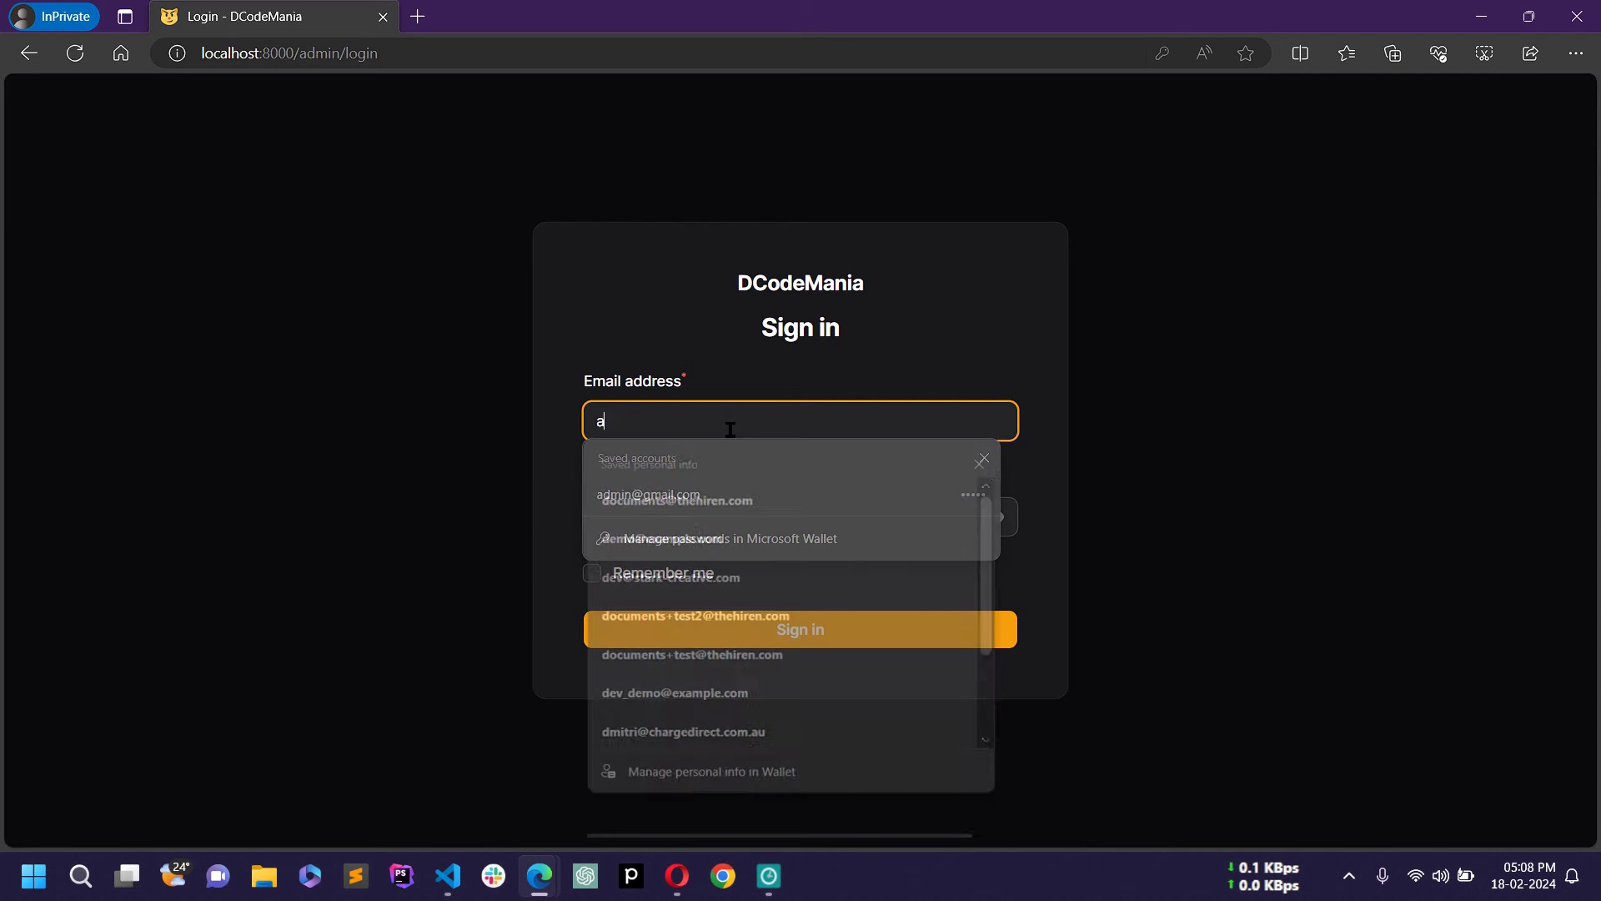
type("dmin")
key("Down")
key("Return")
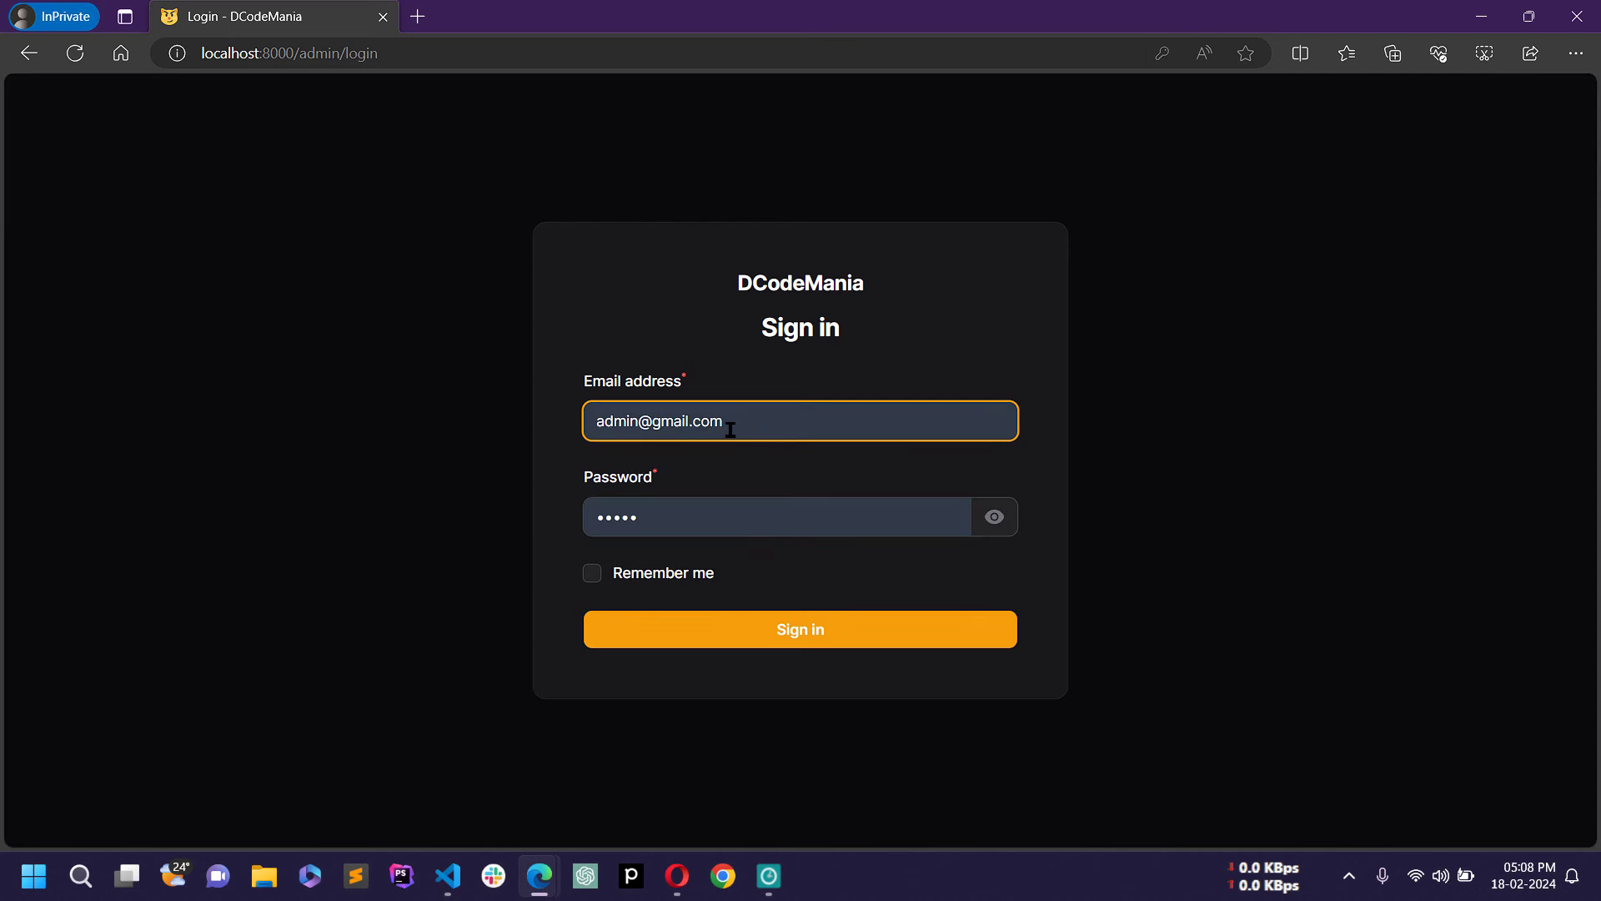
left_click(769, 619)
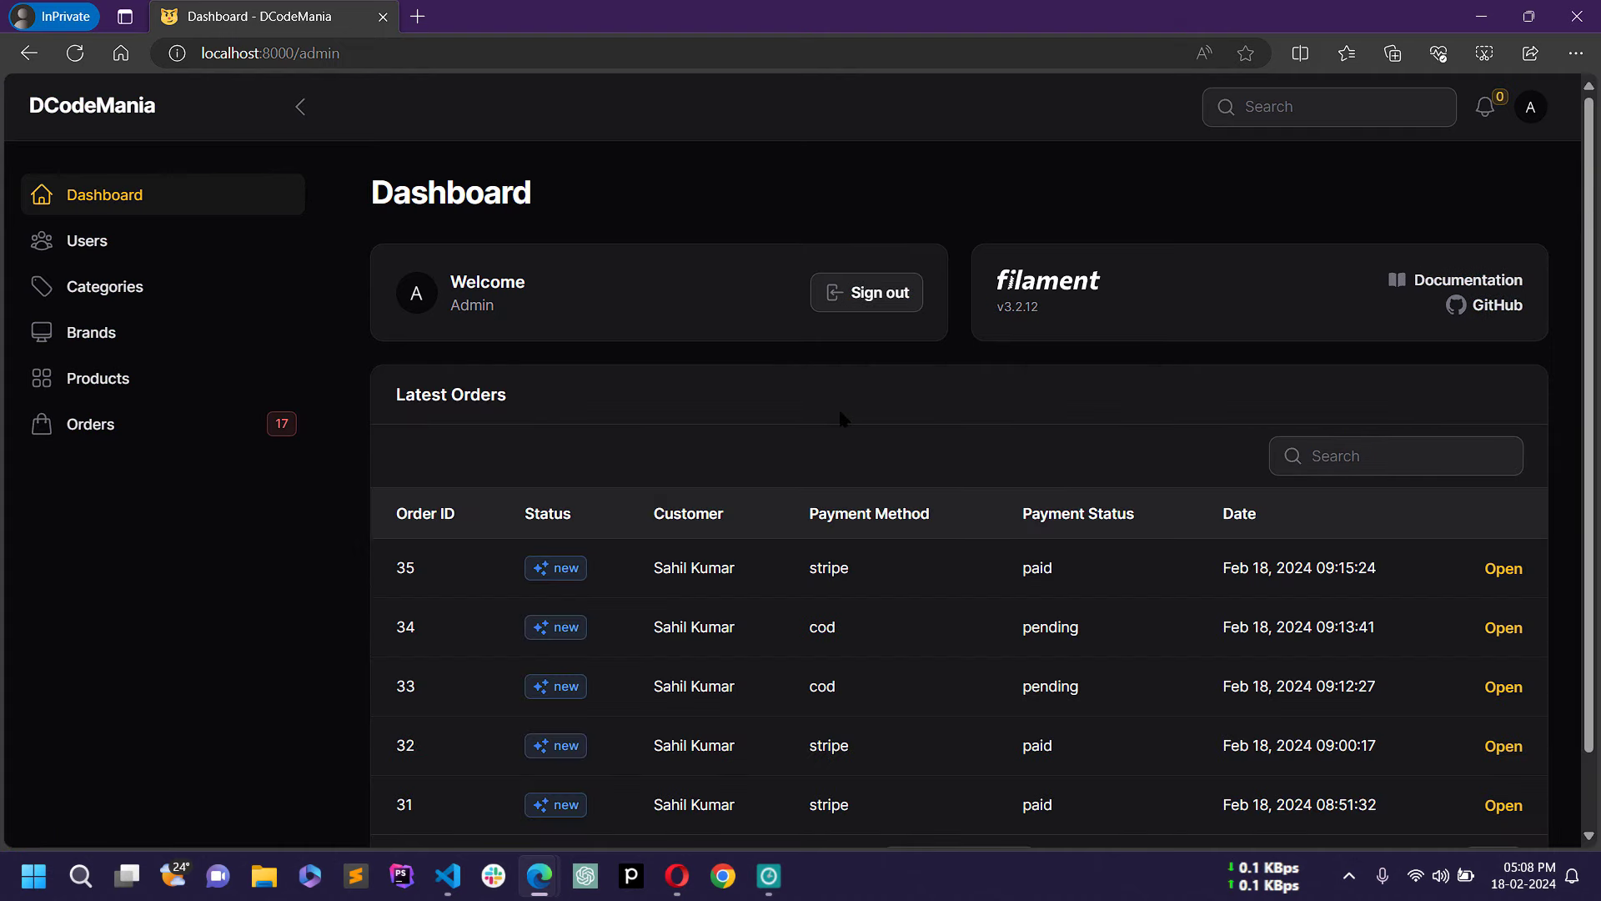
Step: Switch the admin panel to the light theme from the account menu
left_click(1529, 107)
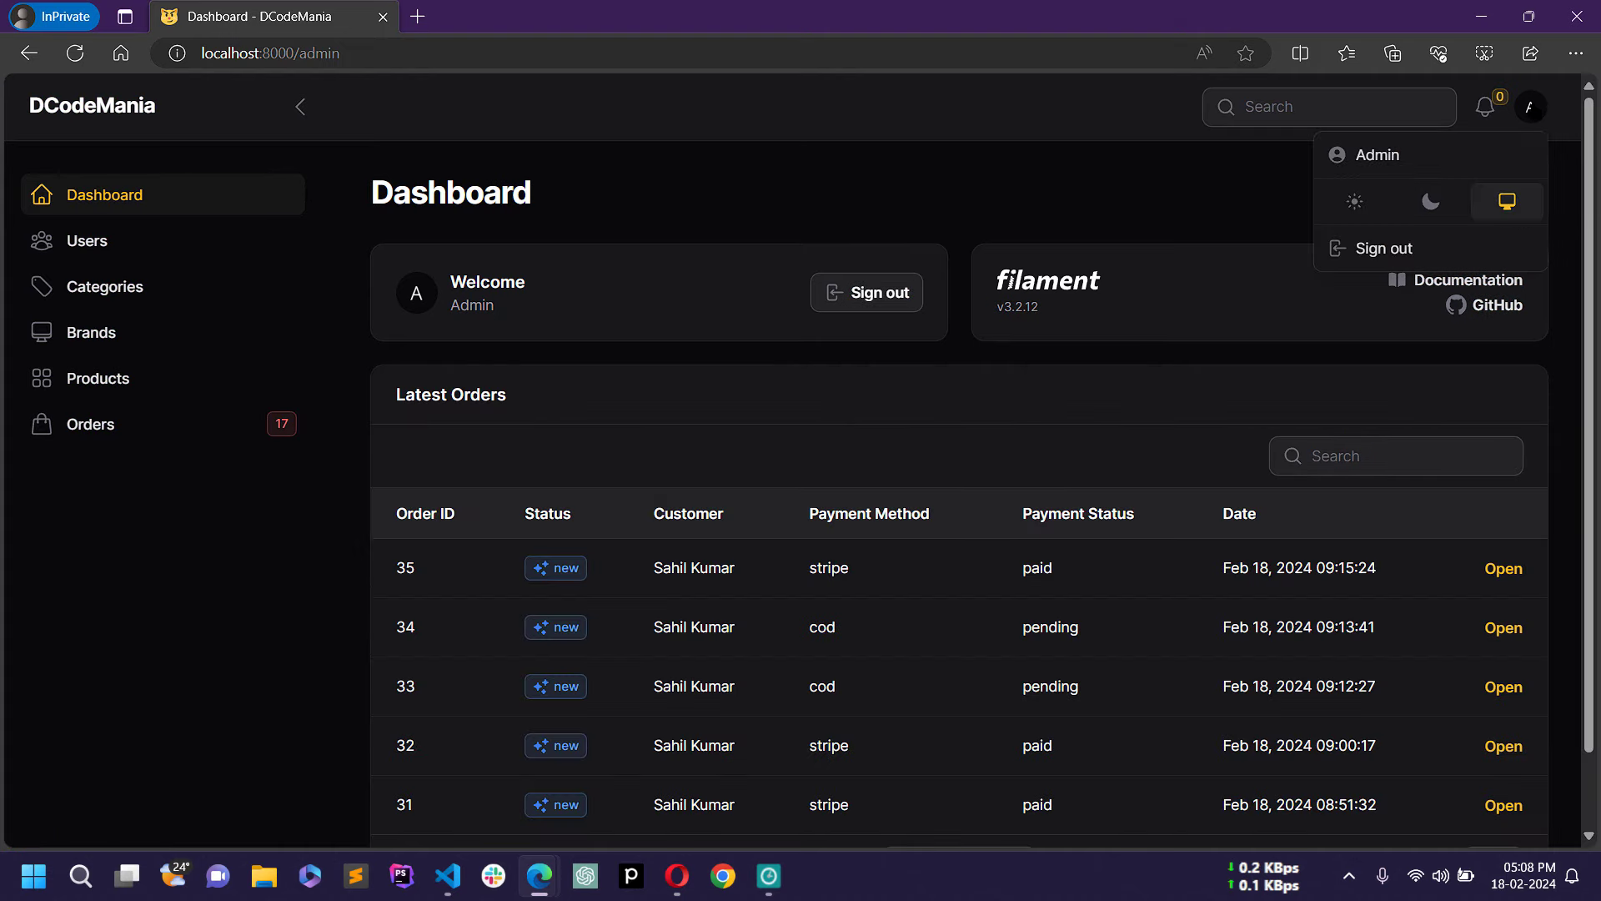
left_click(1364, 203)
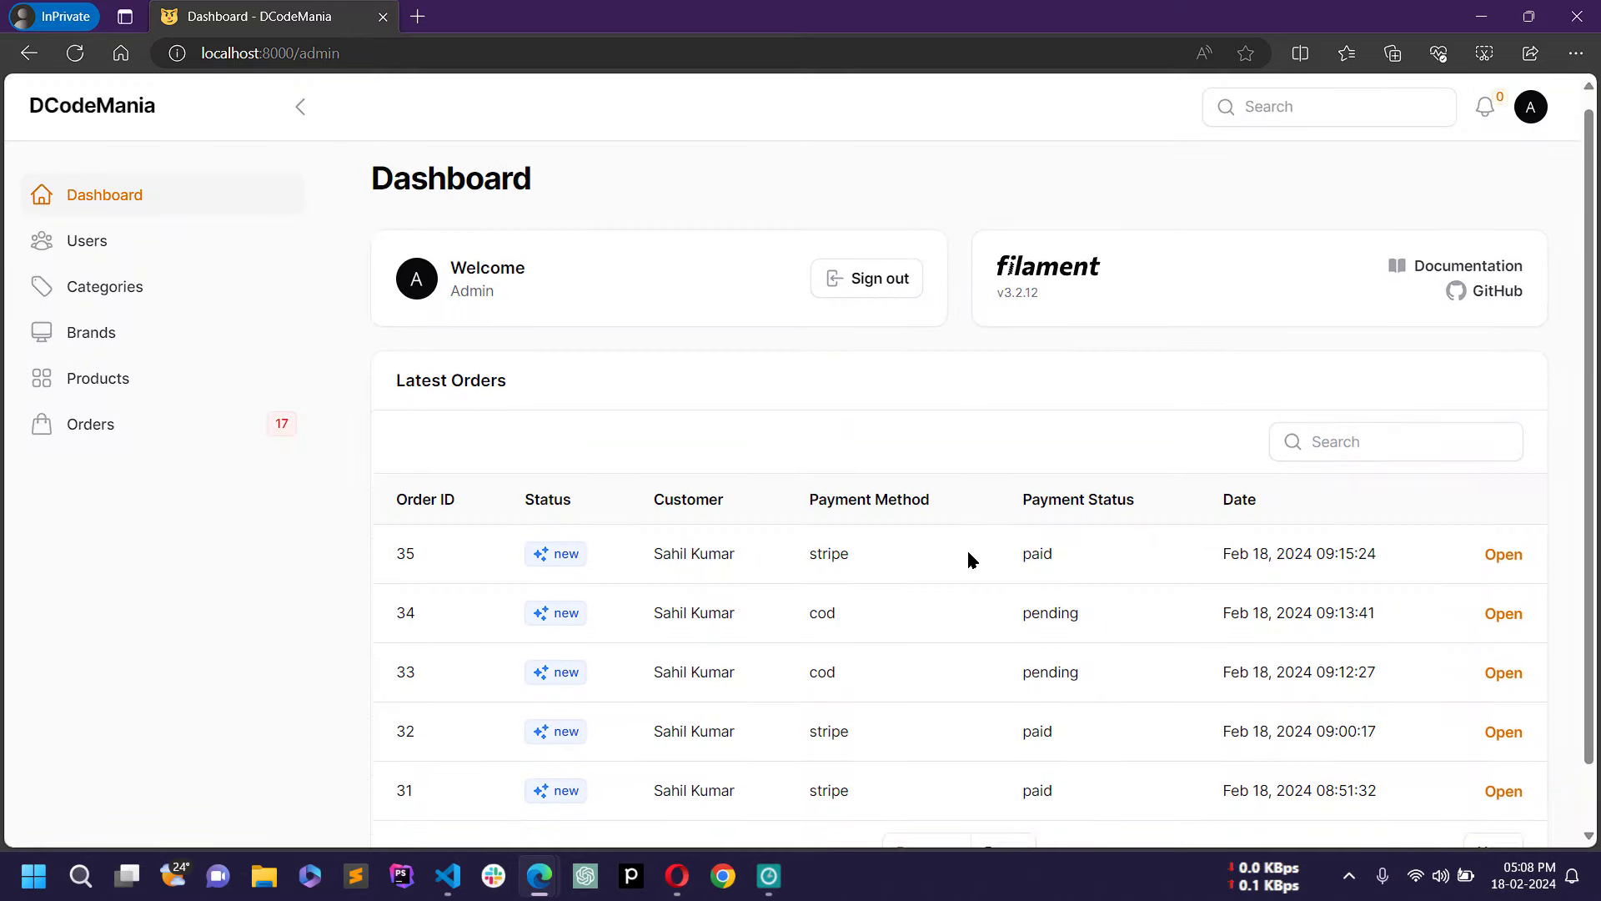
scroll(967, 559, "down", 1)
scroll(968, 559, "up", 1)
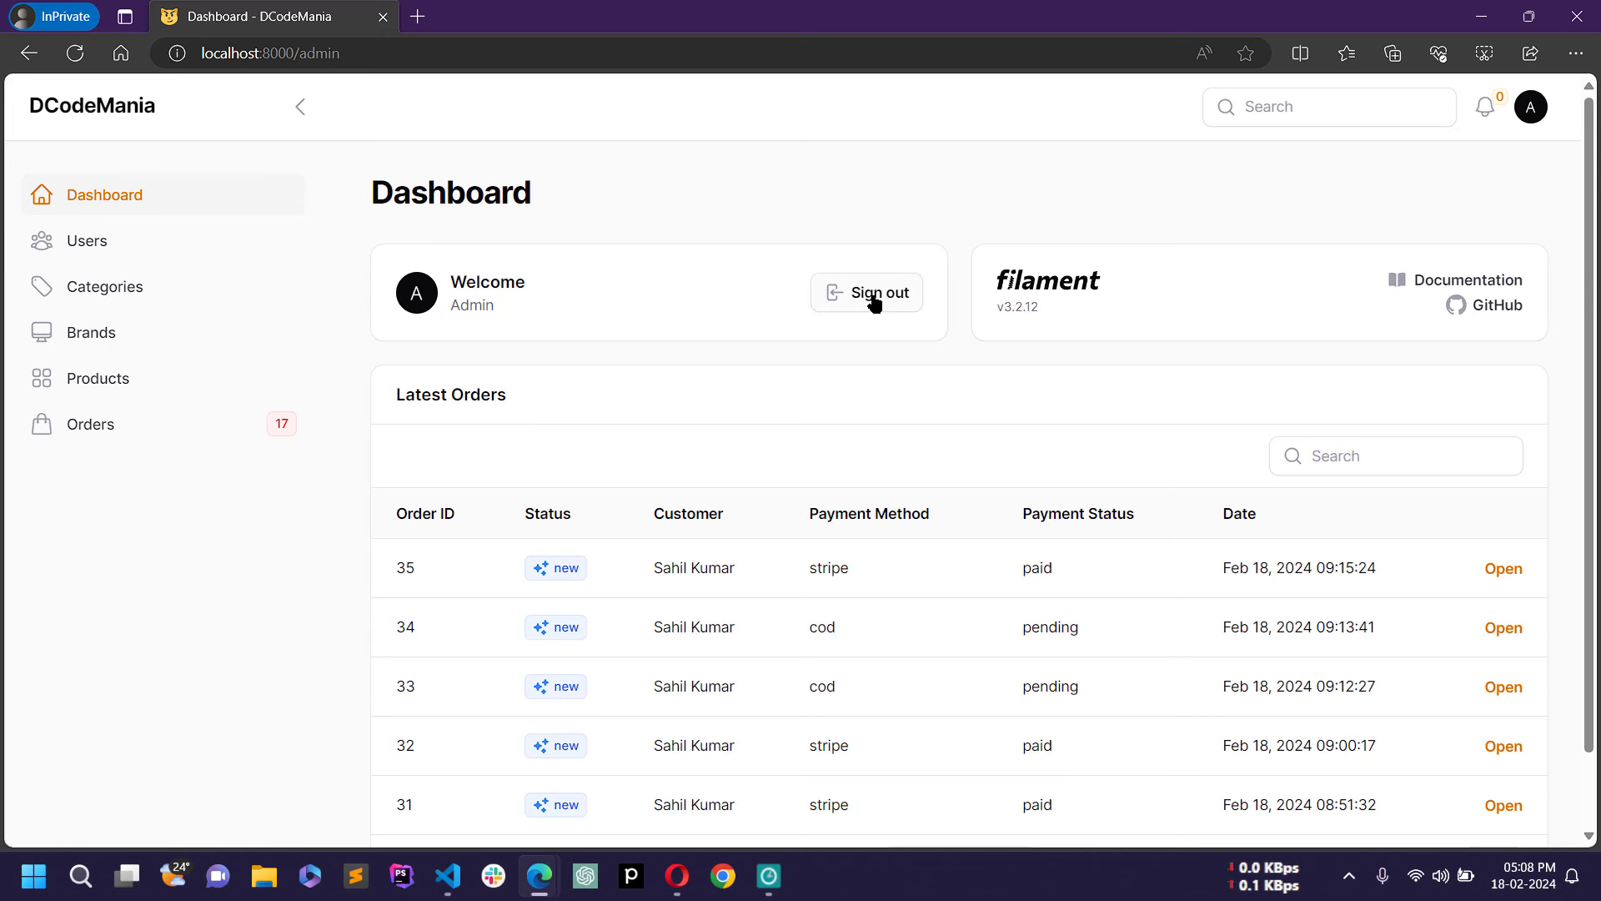
Step: Look over the dashboard's Latest Orders table, then go to the Users list
scroll(861, 448, "down", 2)
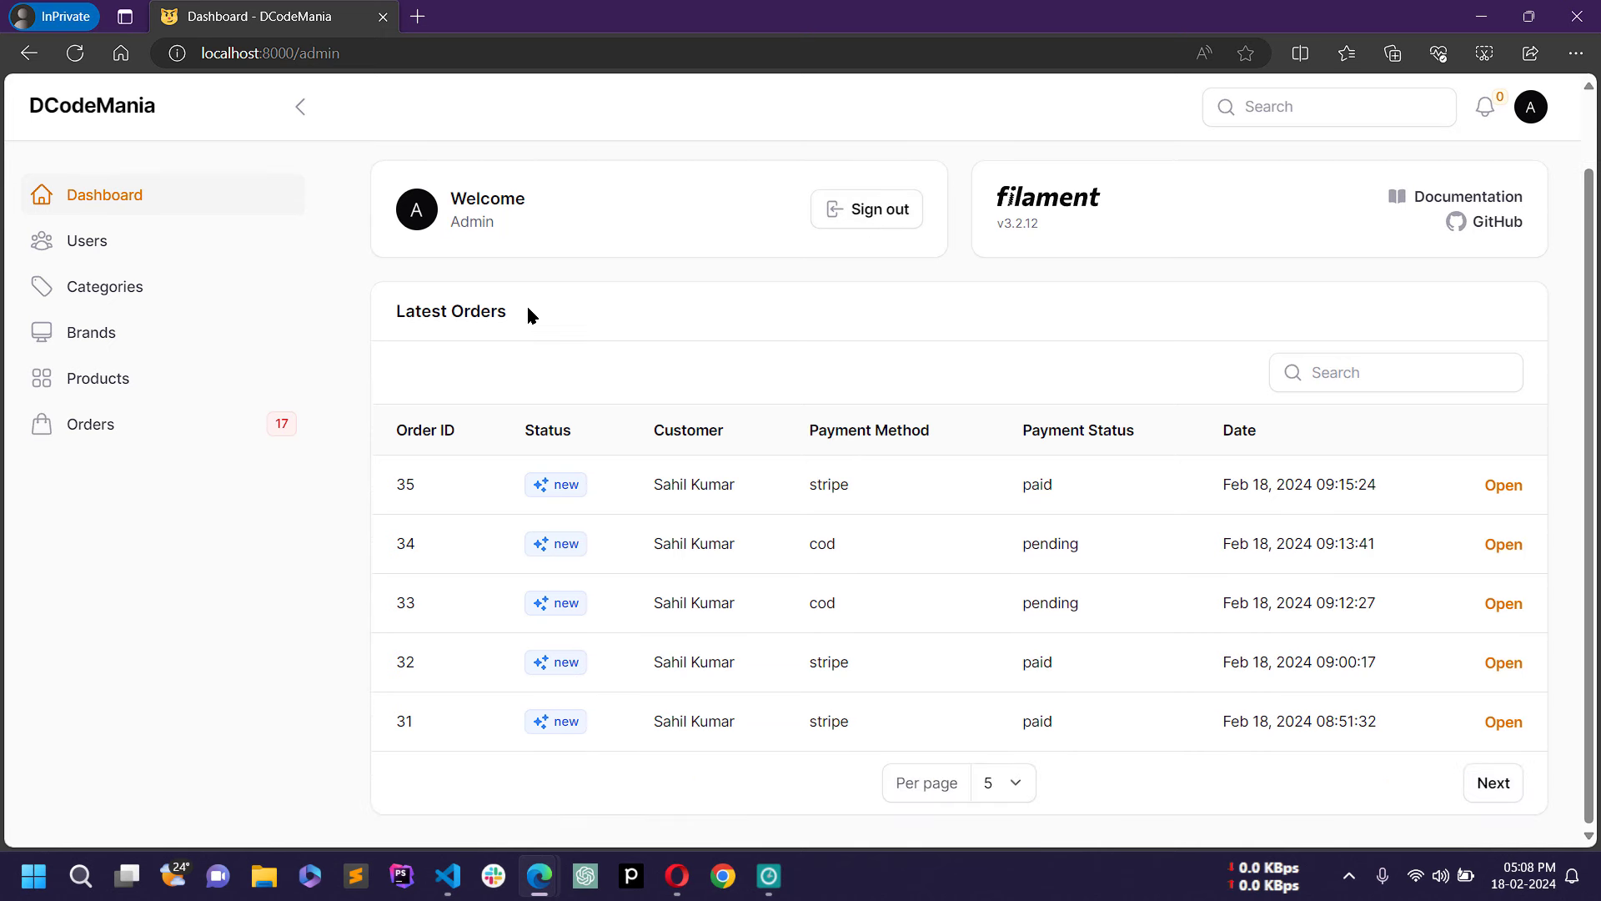
left_click_drag(388, 311, 542, 322)
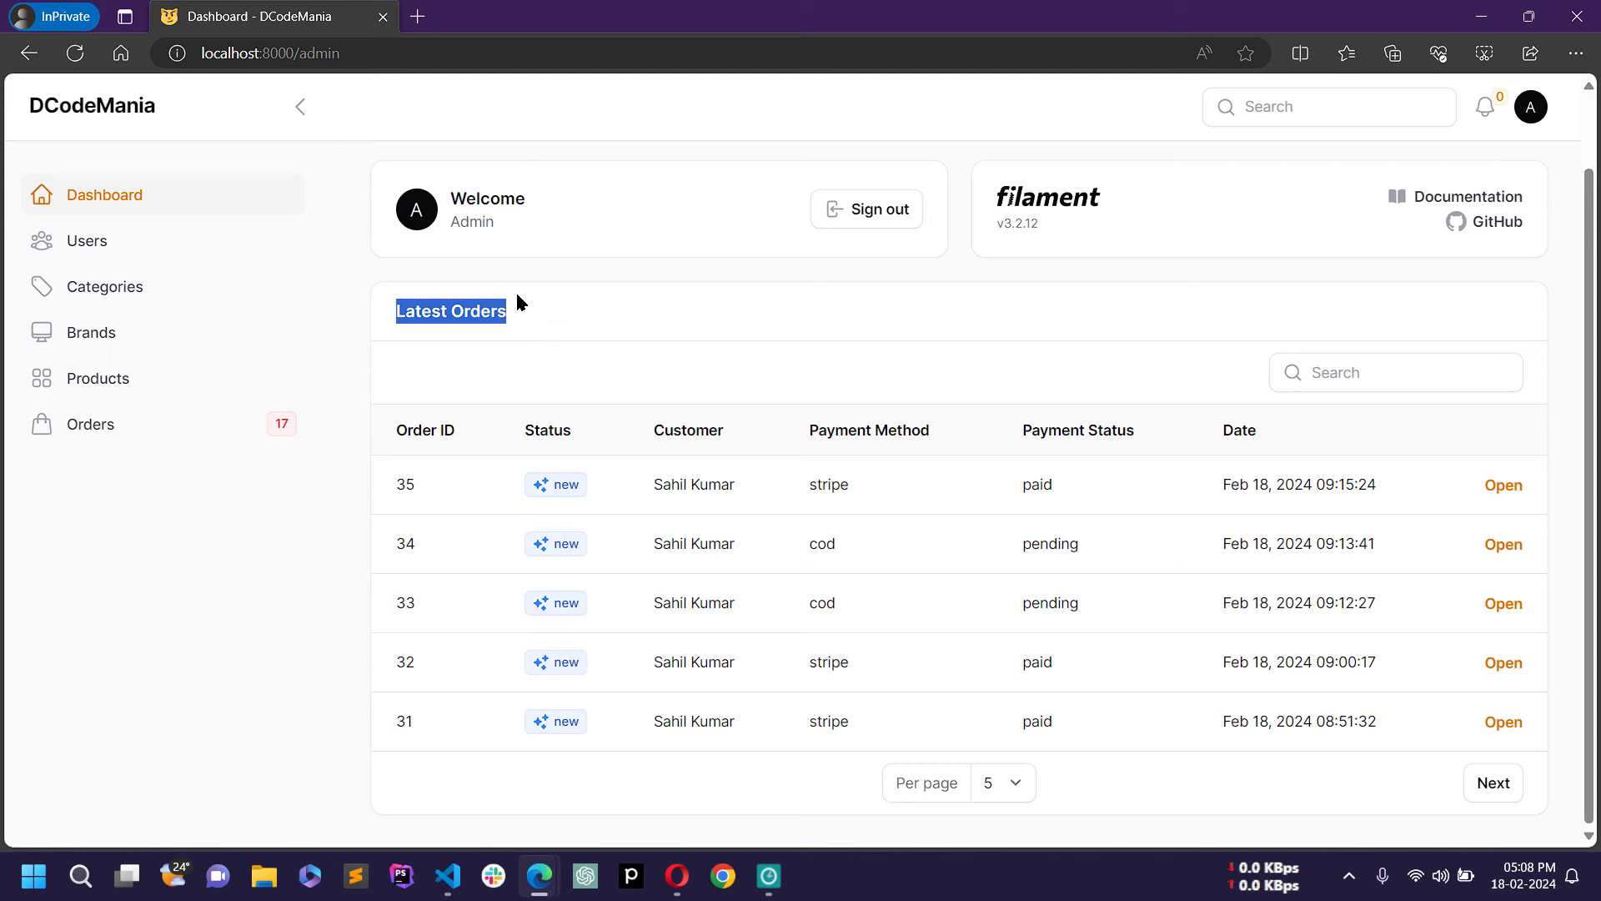
left_click(459, 317)
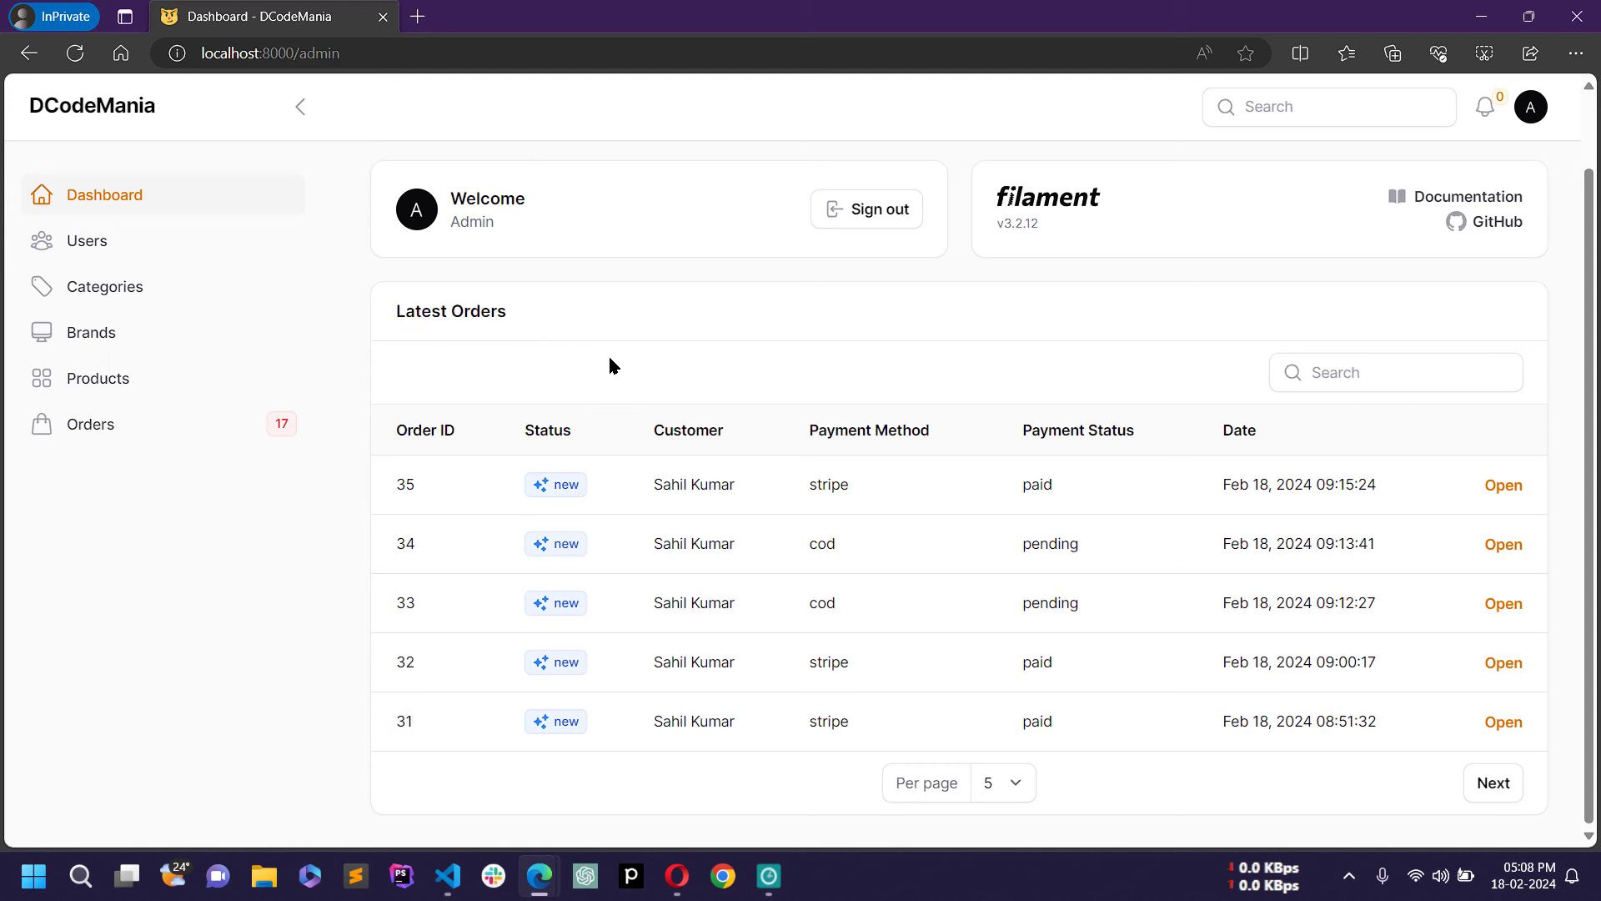
scroll(886, 643, "up", 2)
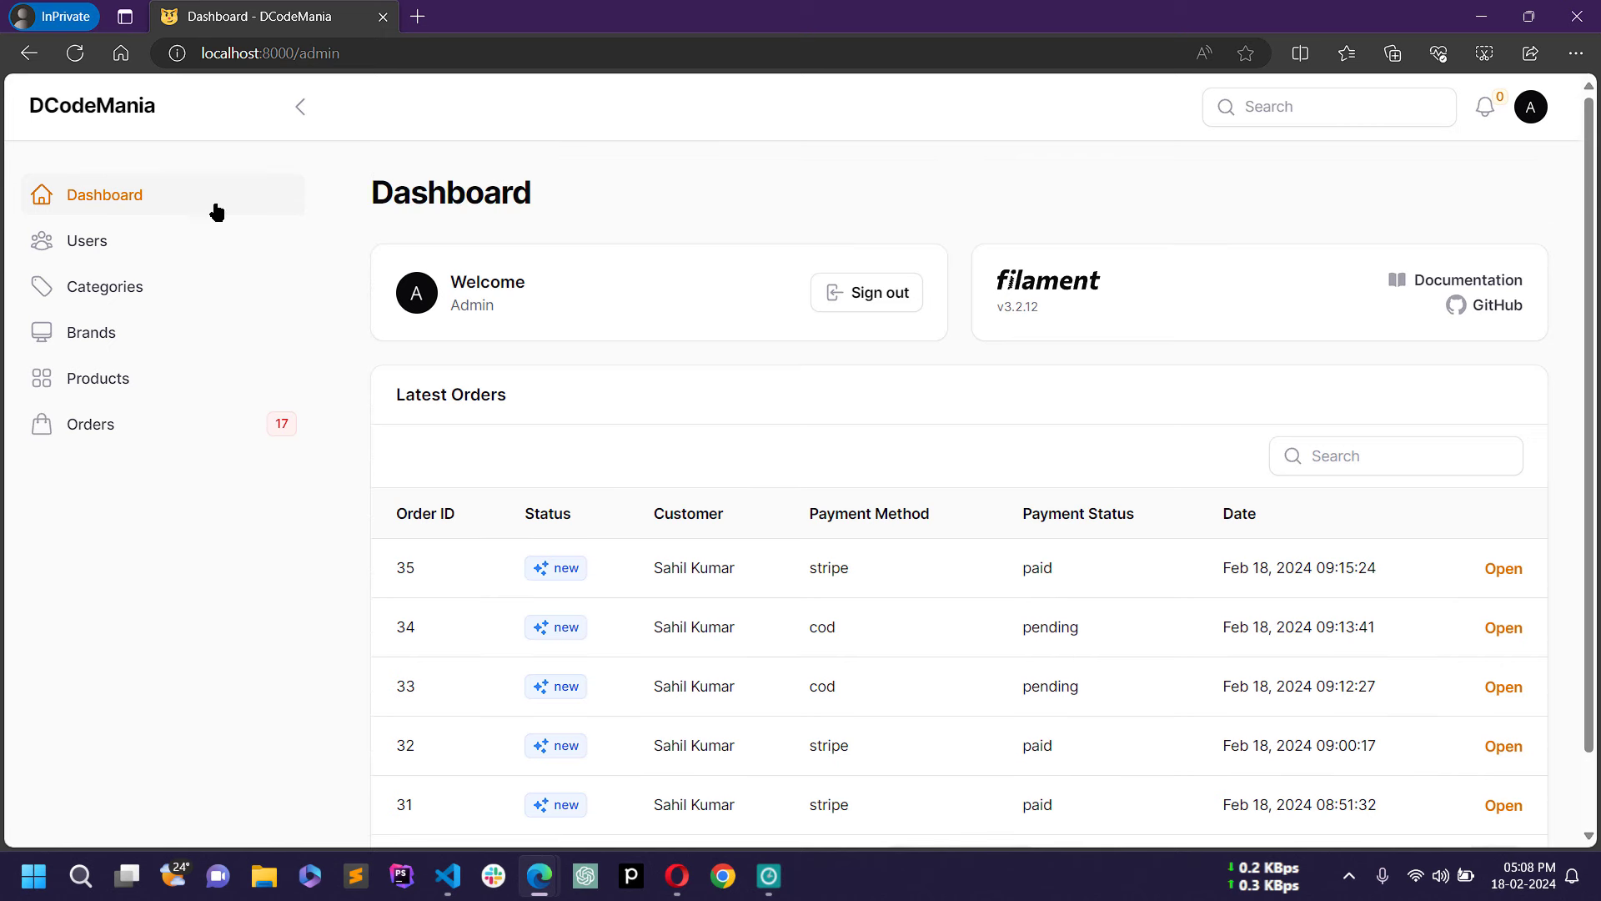
scroll(1001, 555, "down", 2)
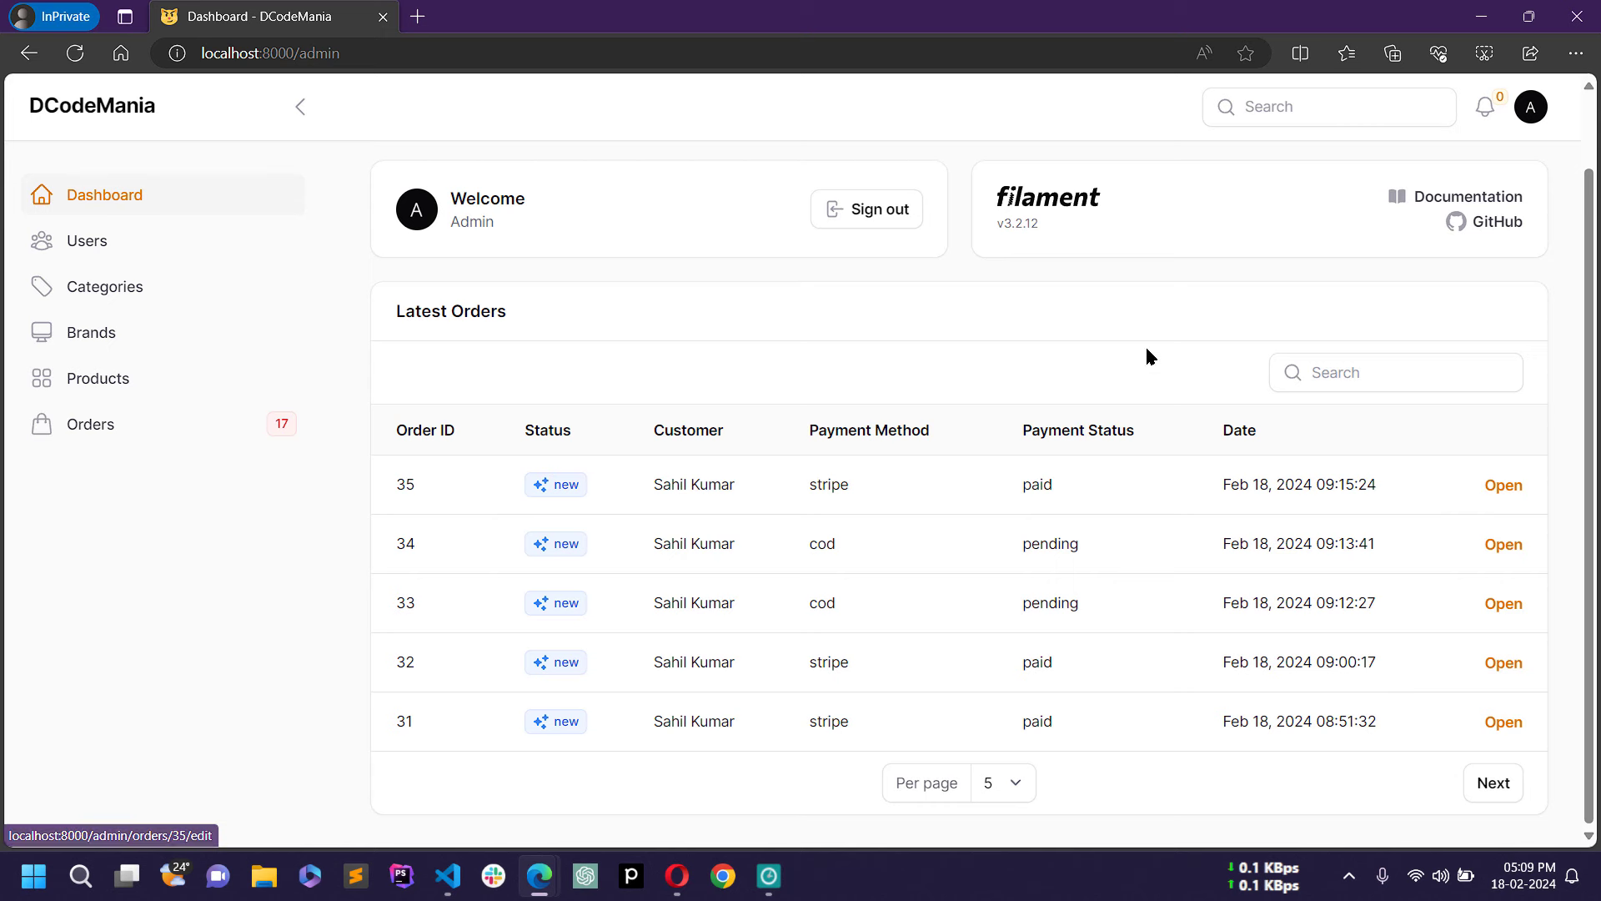
scroll(1310, 484, "up", 1)
scroll(1310, 486, "up", 1)
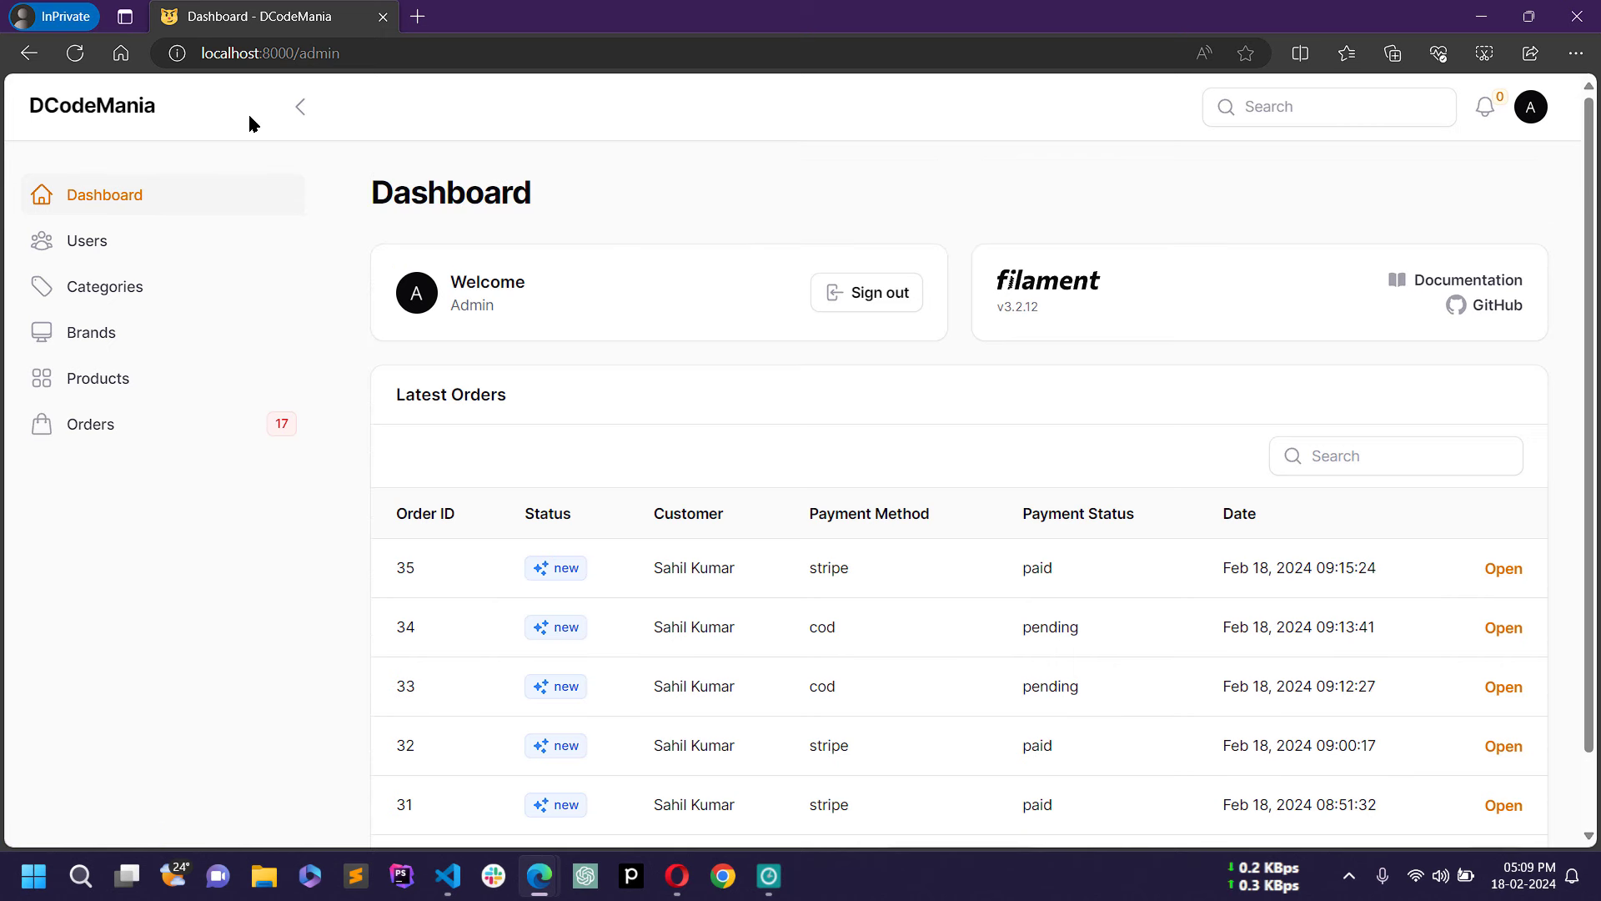
left_click(169, 248)
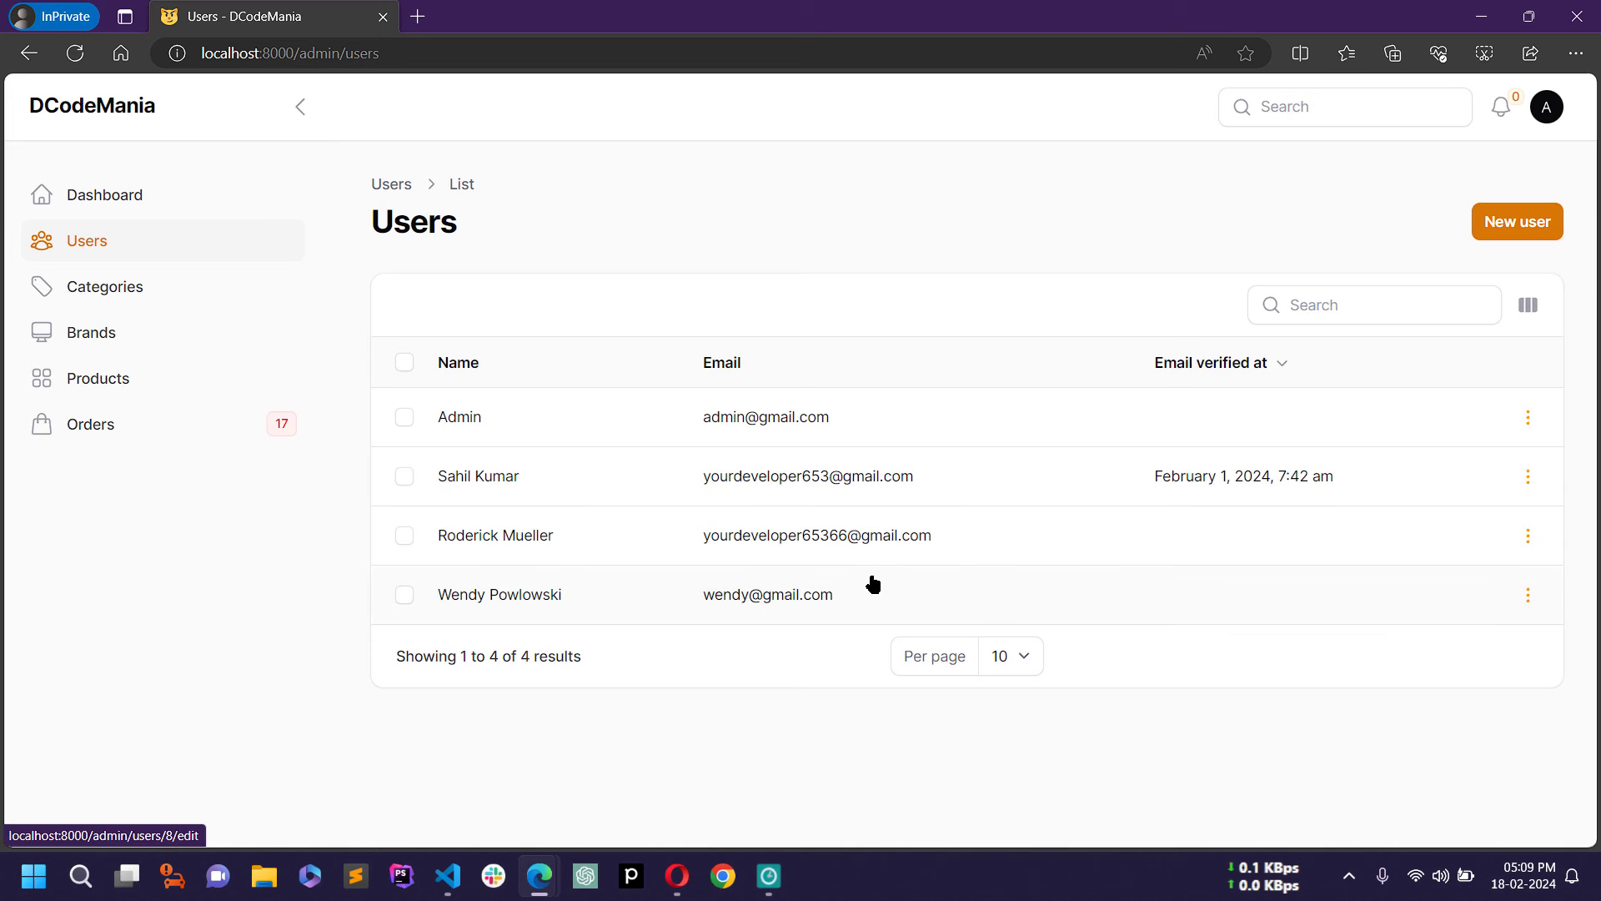
Step: Check the fourth user's row actions without deleting, then open a blank Create User form
left_click(1529, 596)
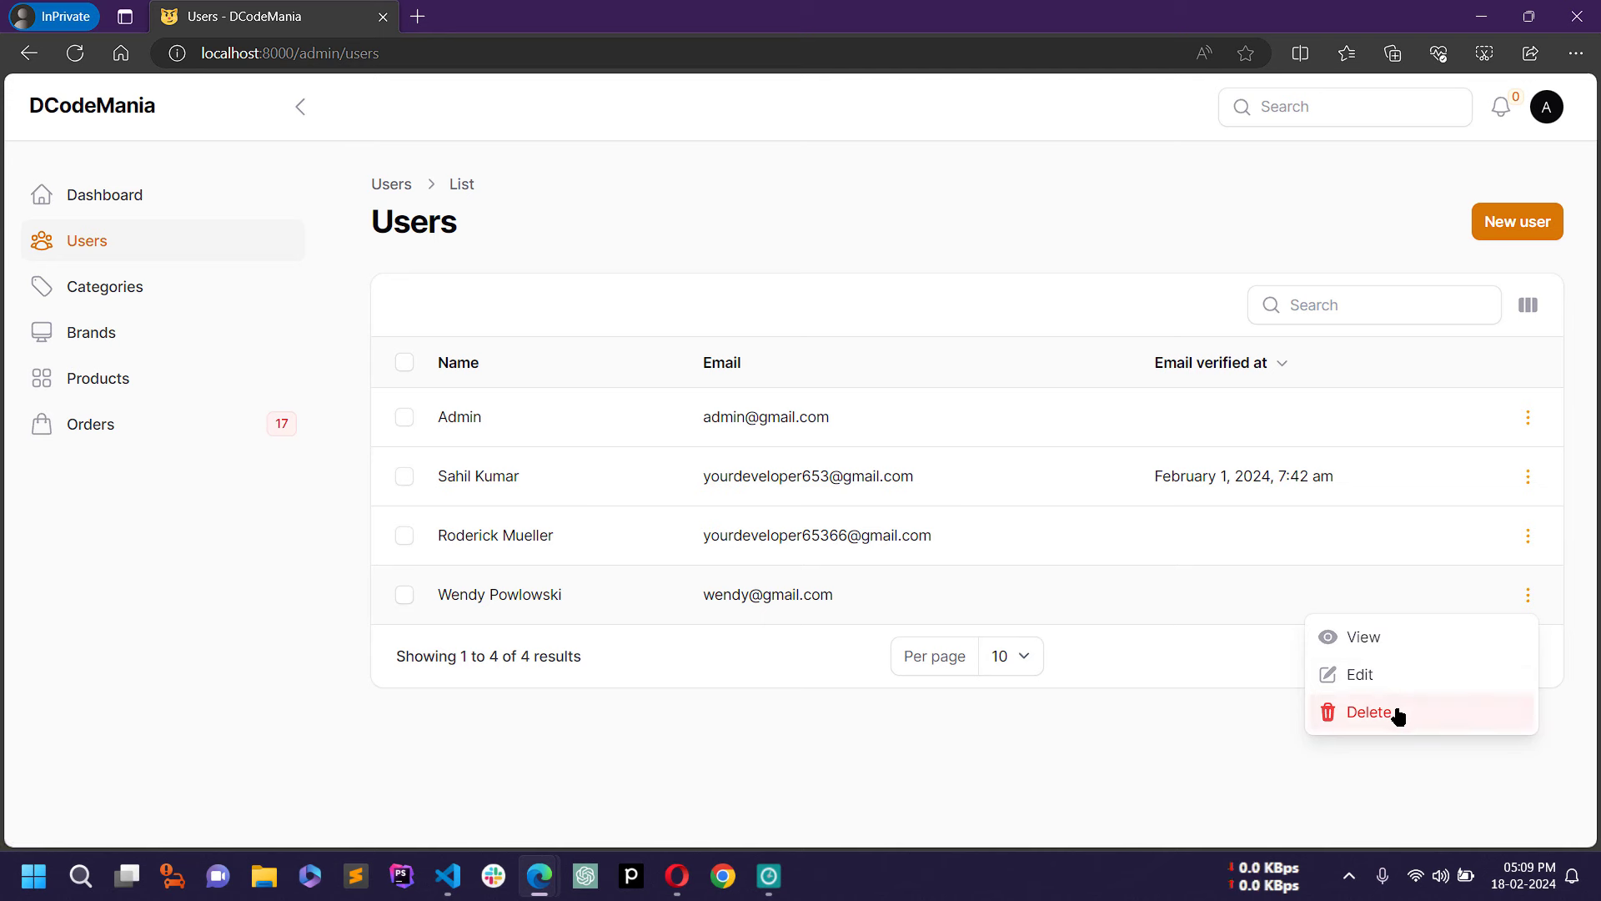
left_click(1227, 741)
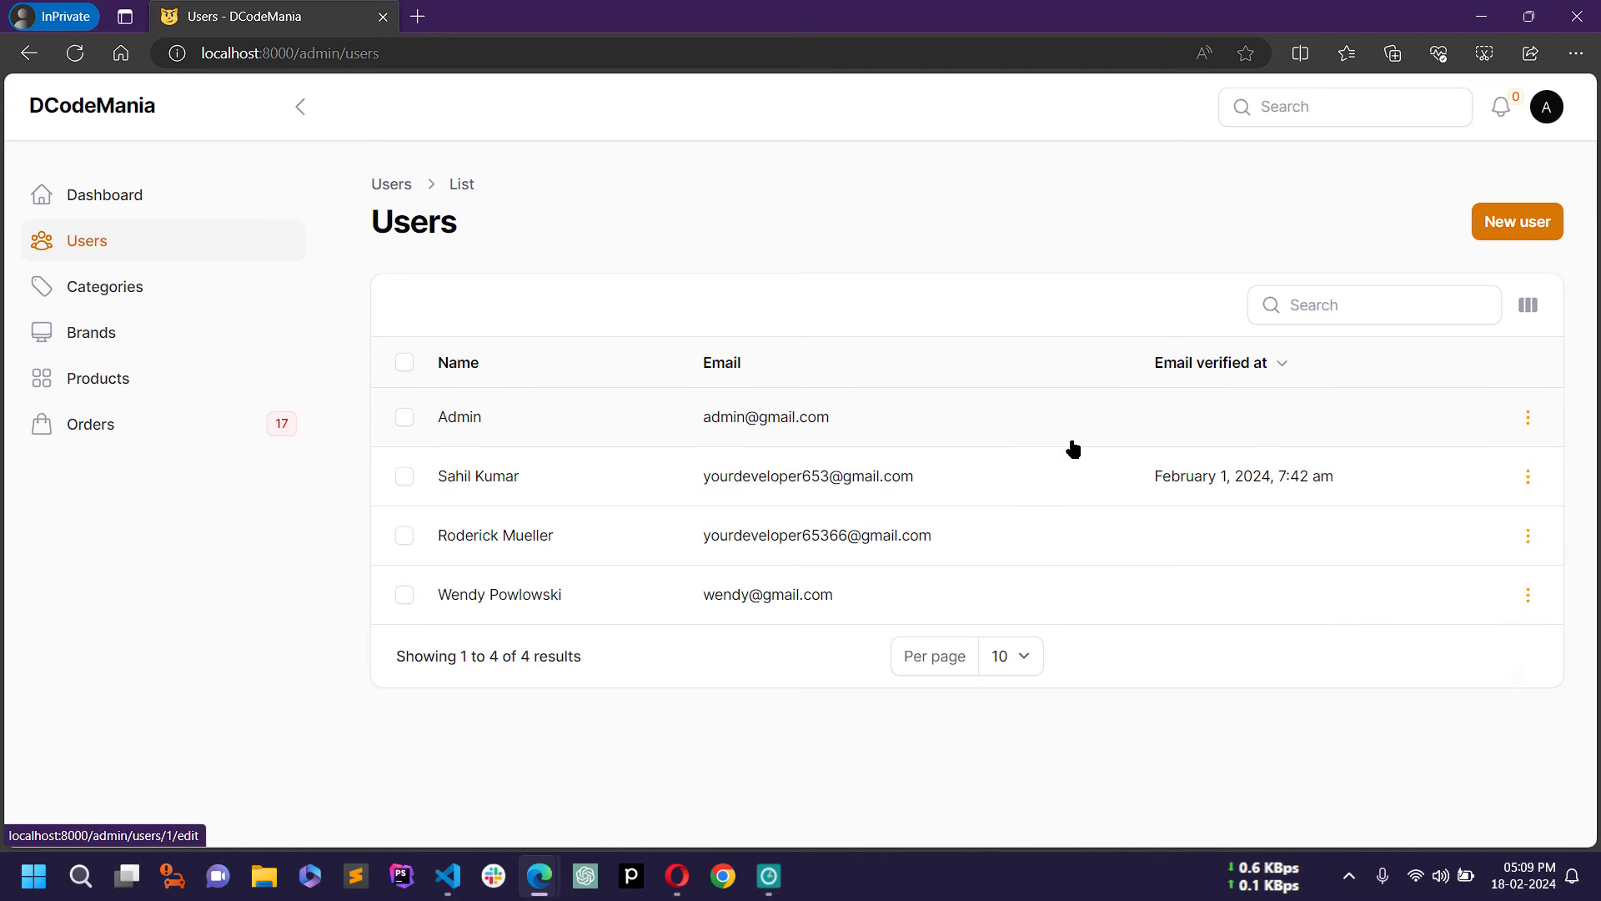
left_click(1493, 234)
left_click(1530, 239)
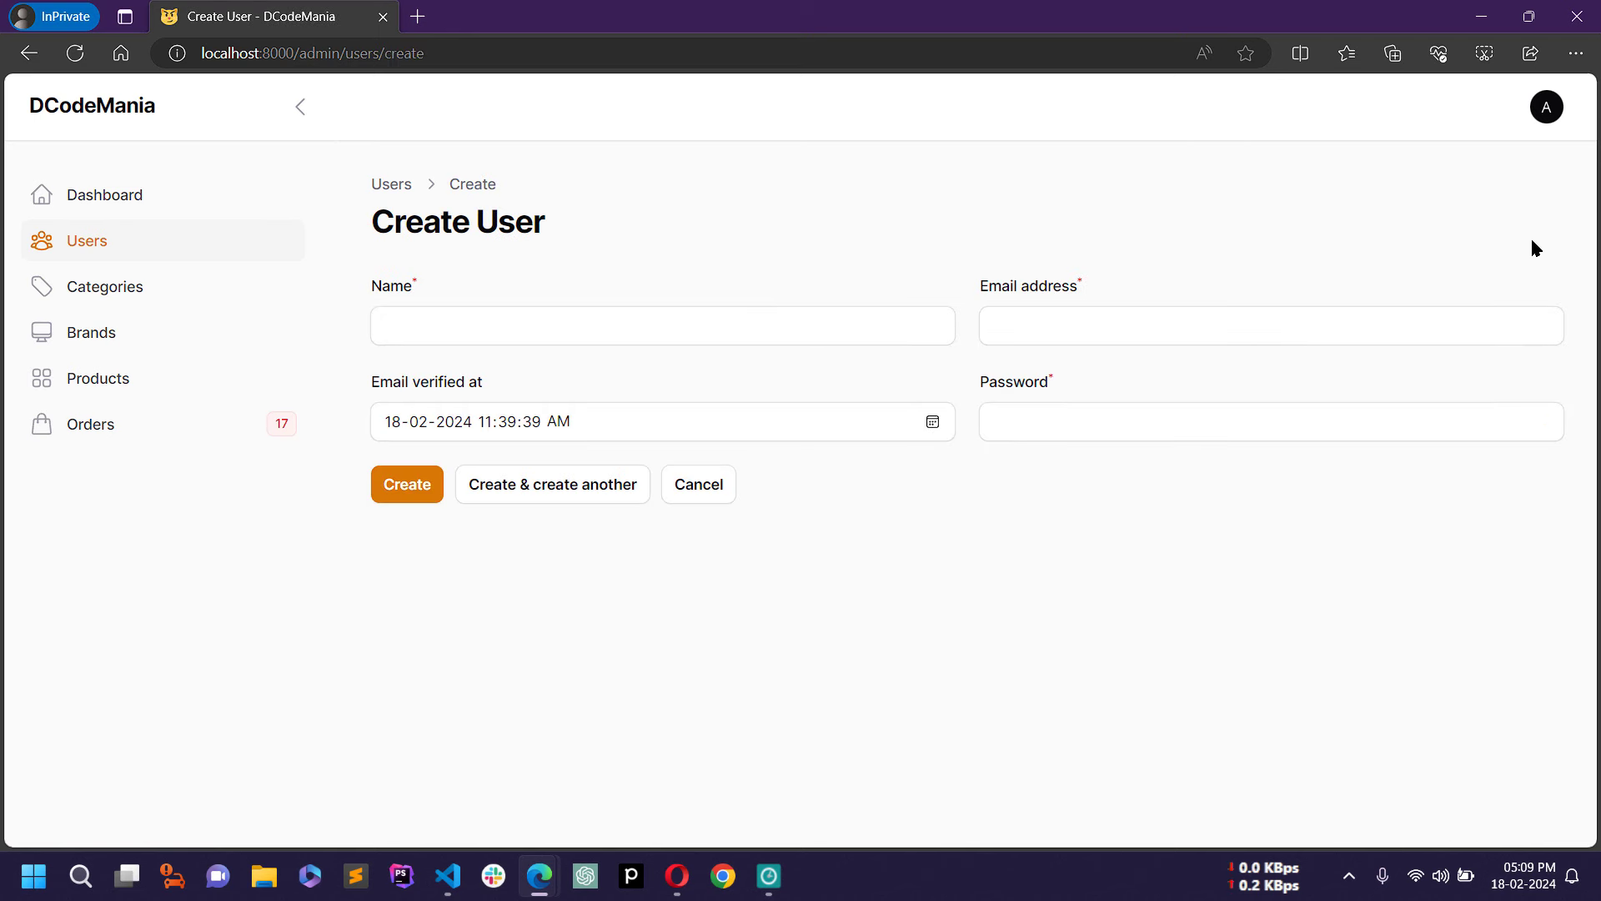
Step: Enter the name 'Test User' and a test e-mail address, keeping the default verification date
left_click(476, 322)
type("Te")
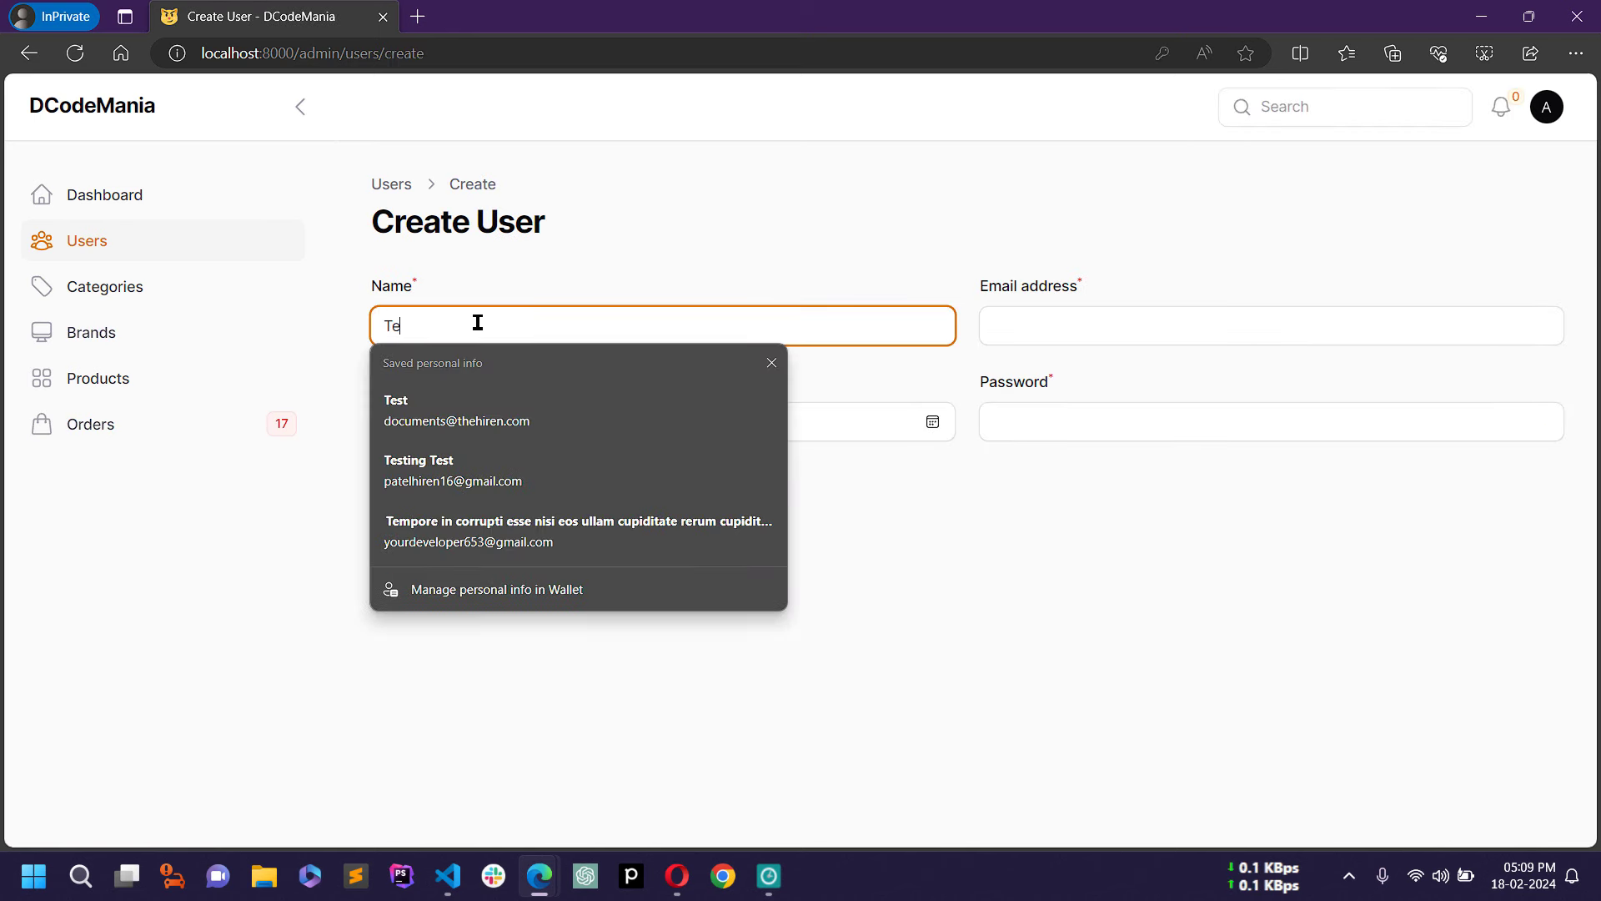
type("st User")
key("Tab")
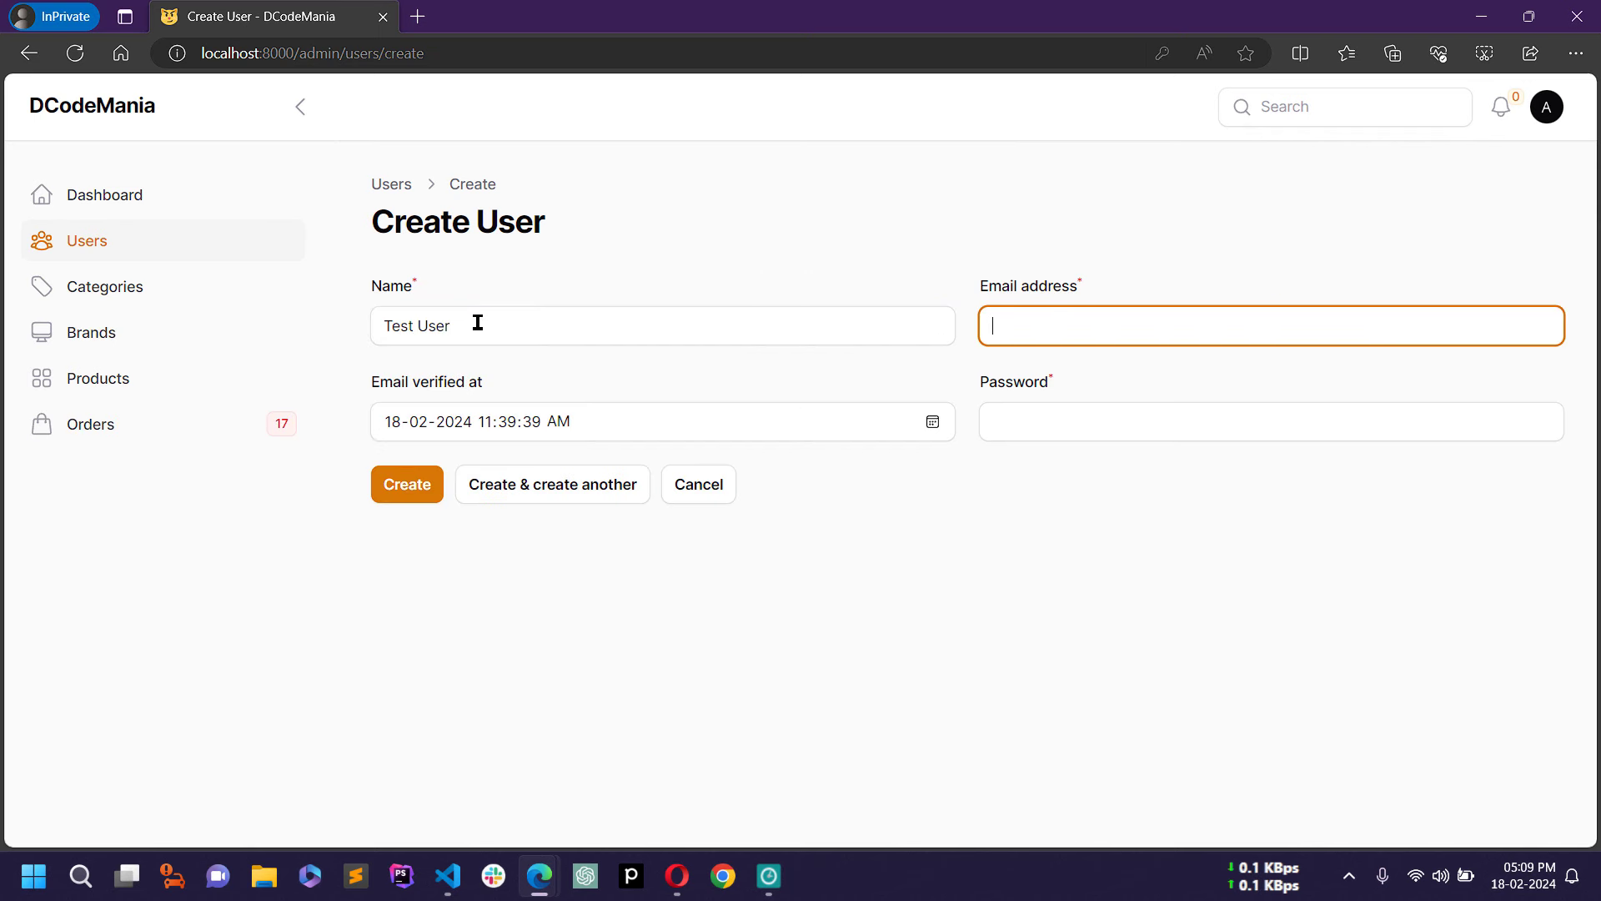
type("test@")
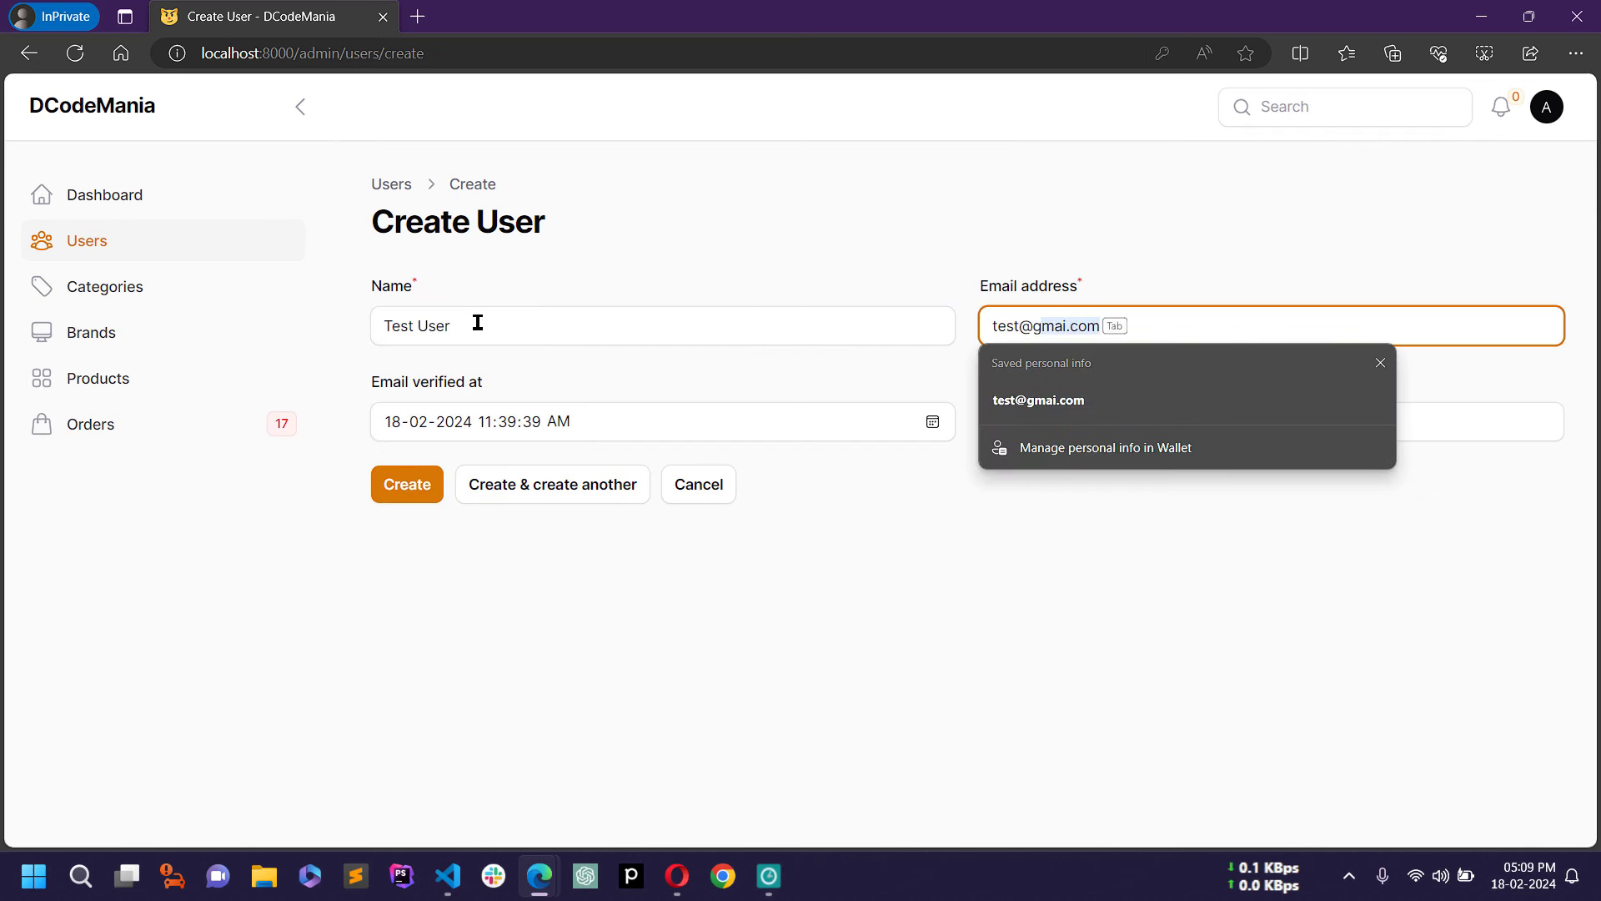
type("gmail")
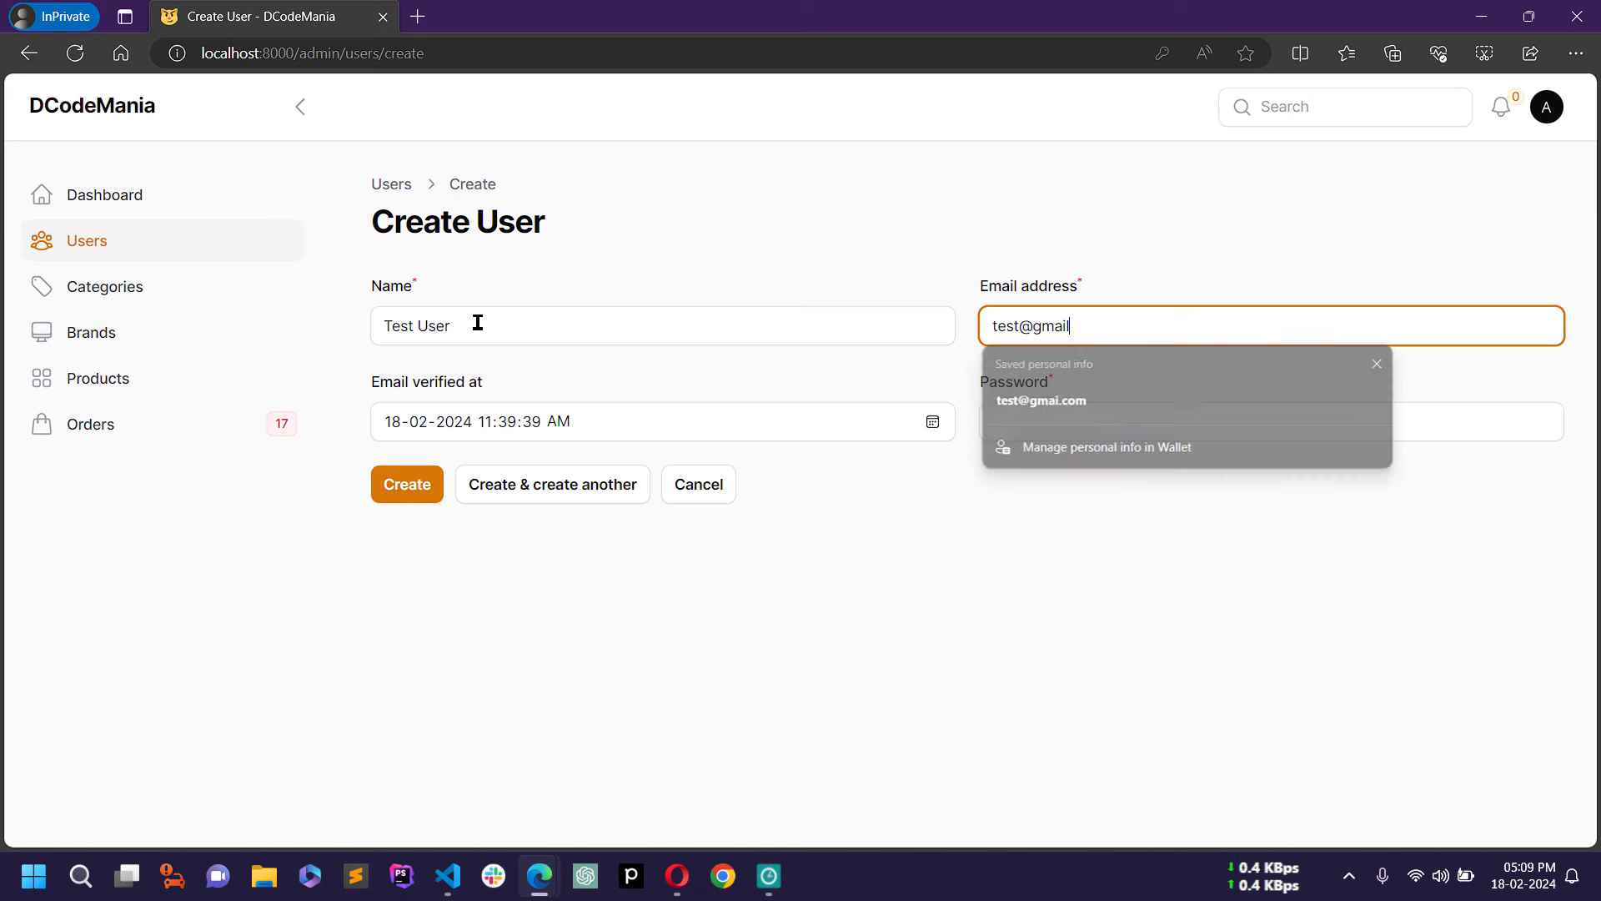
type(".com")
key("Tab")
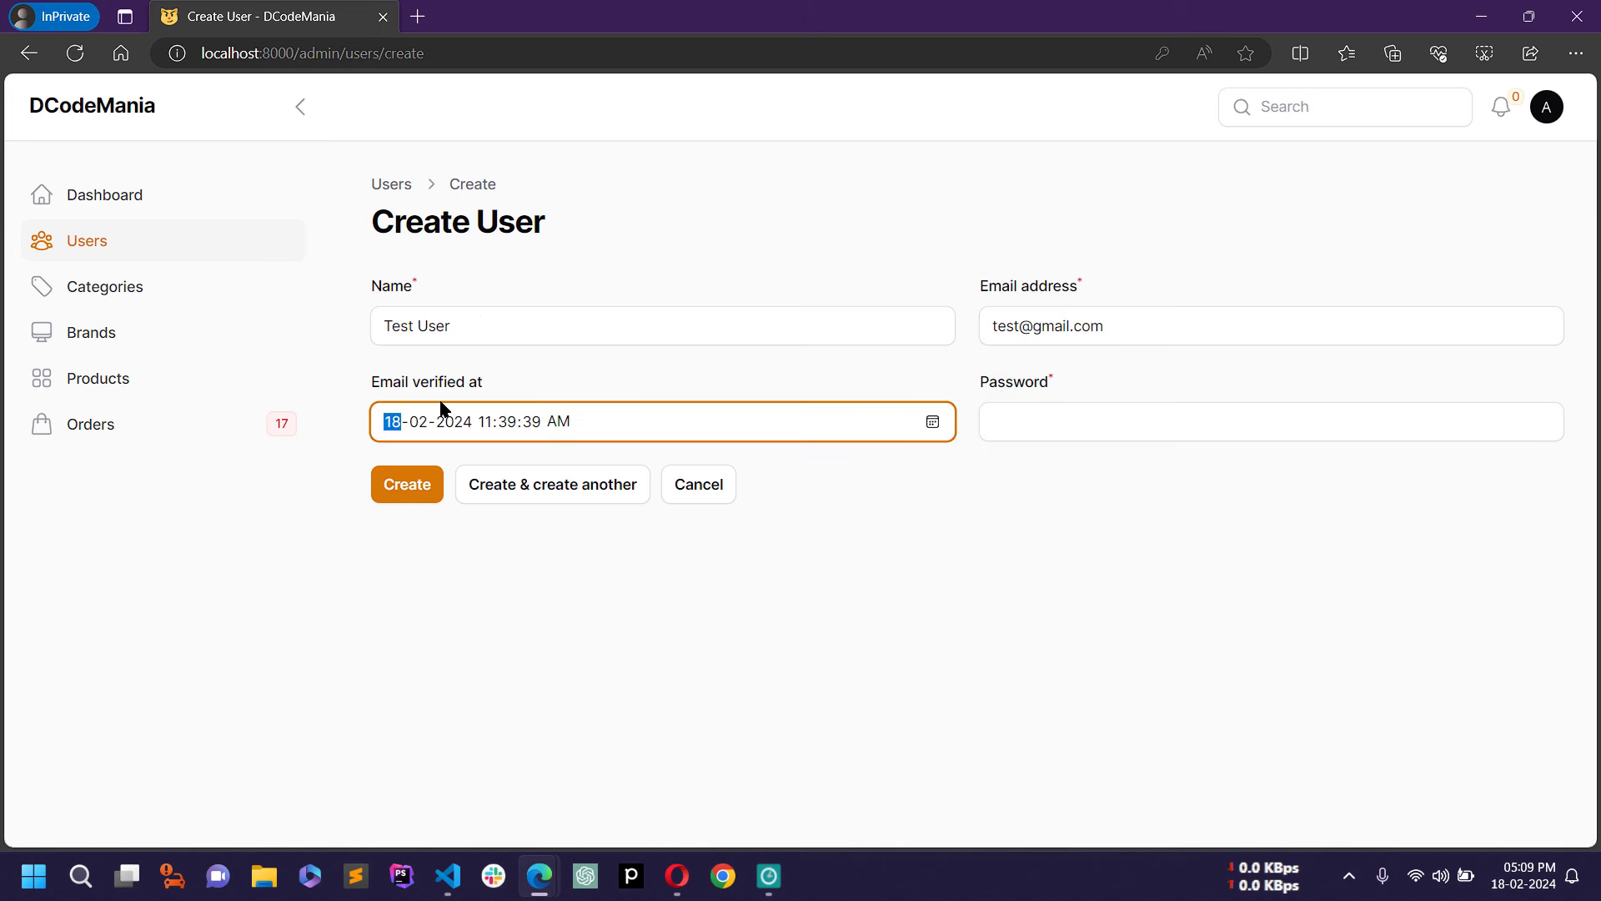
left_click(536, 375)
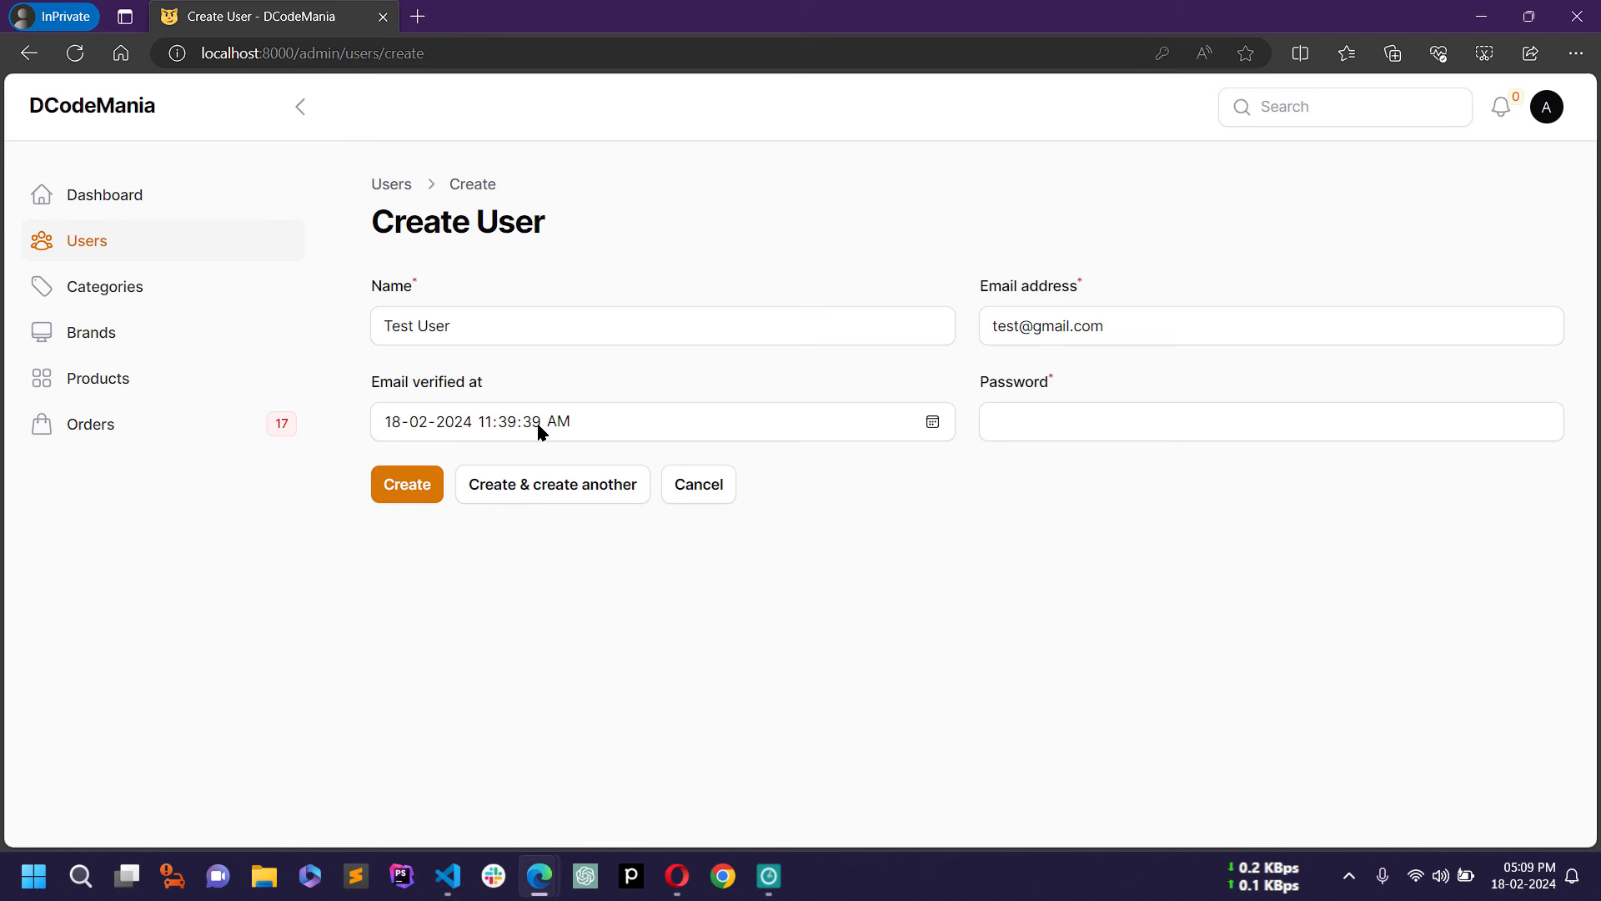
Step: Enter a password, create the user, and return to the Users list
left_click(1023, 424)
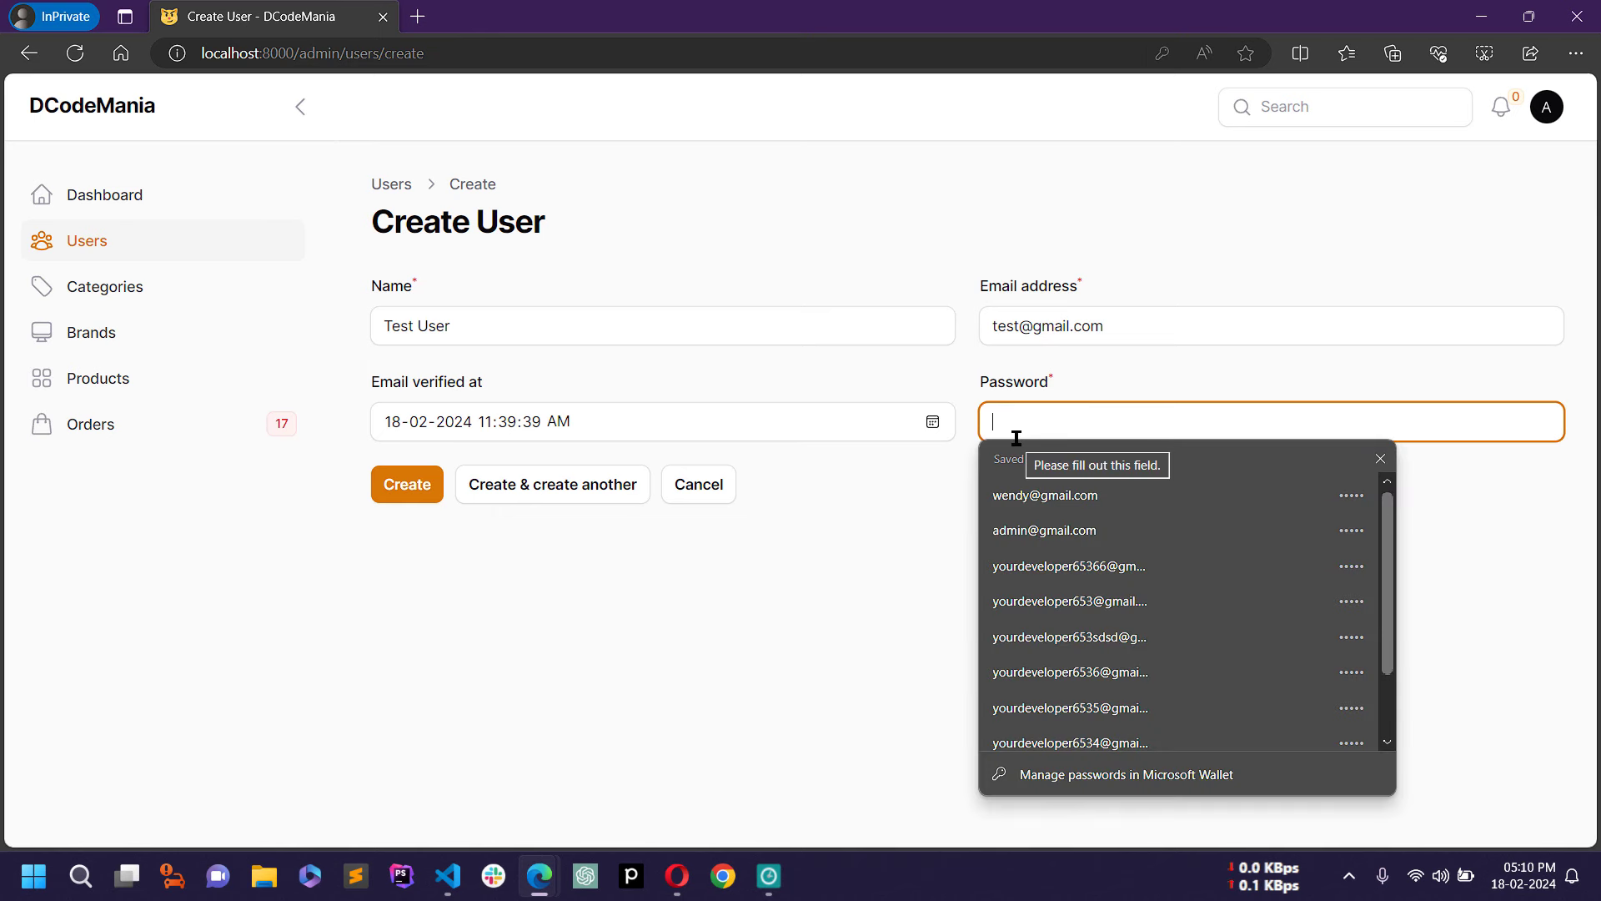
type("1234")
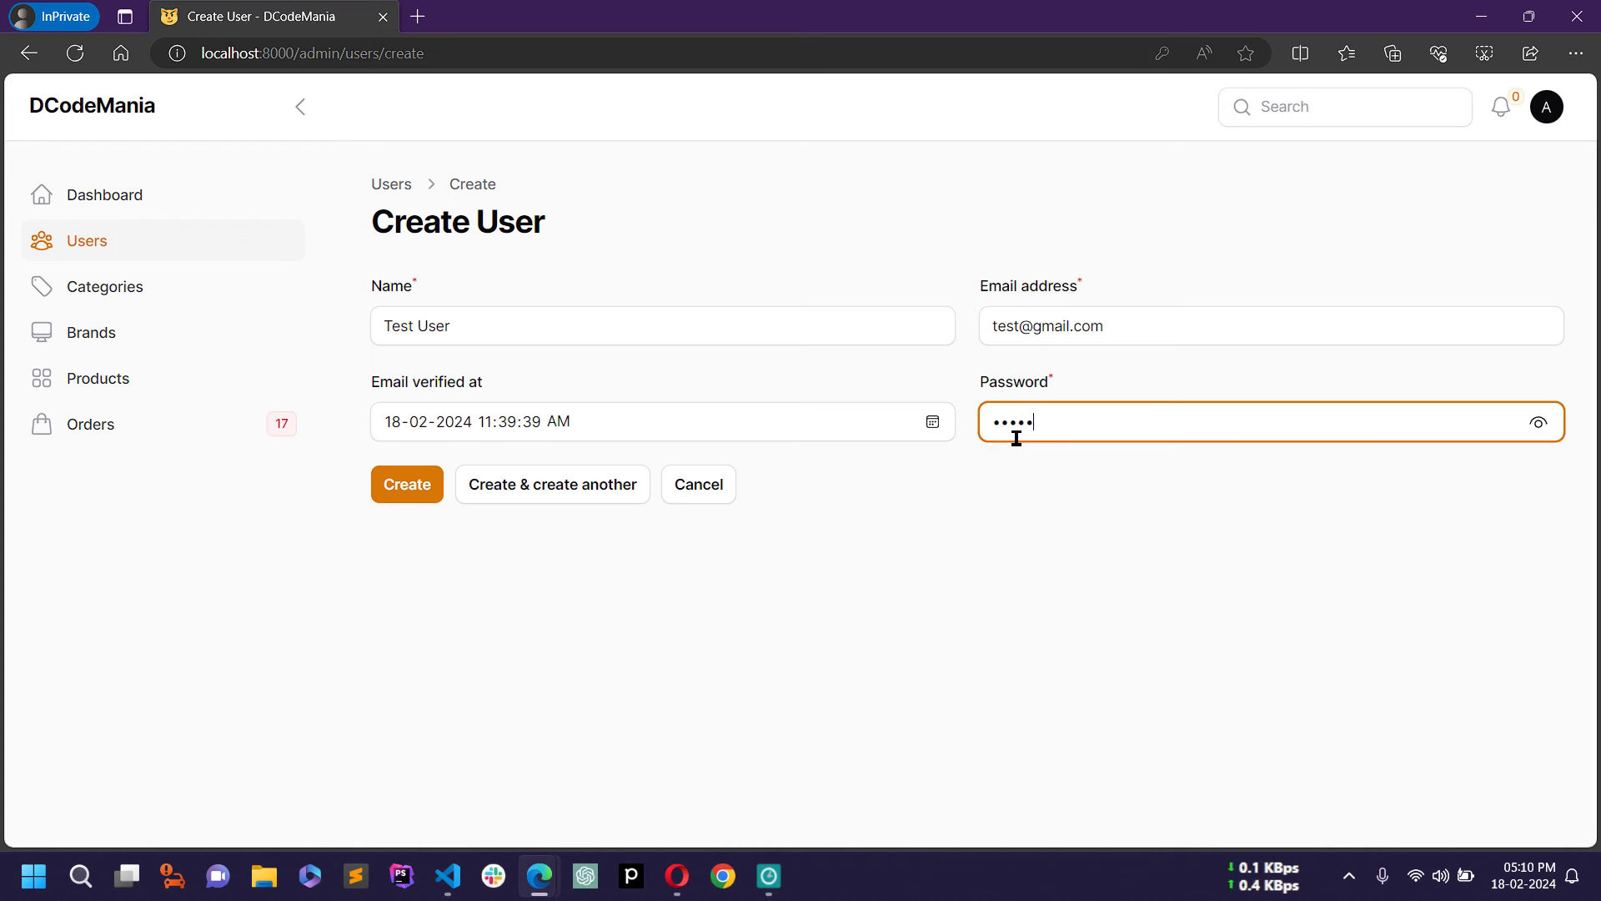
left_click(419, 492)
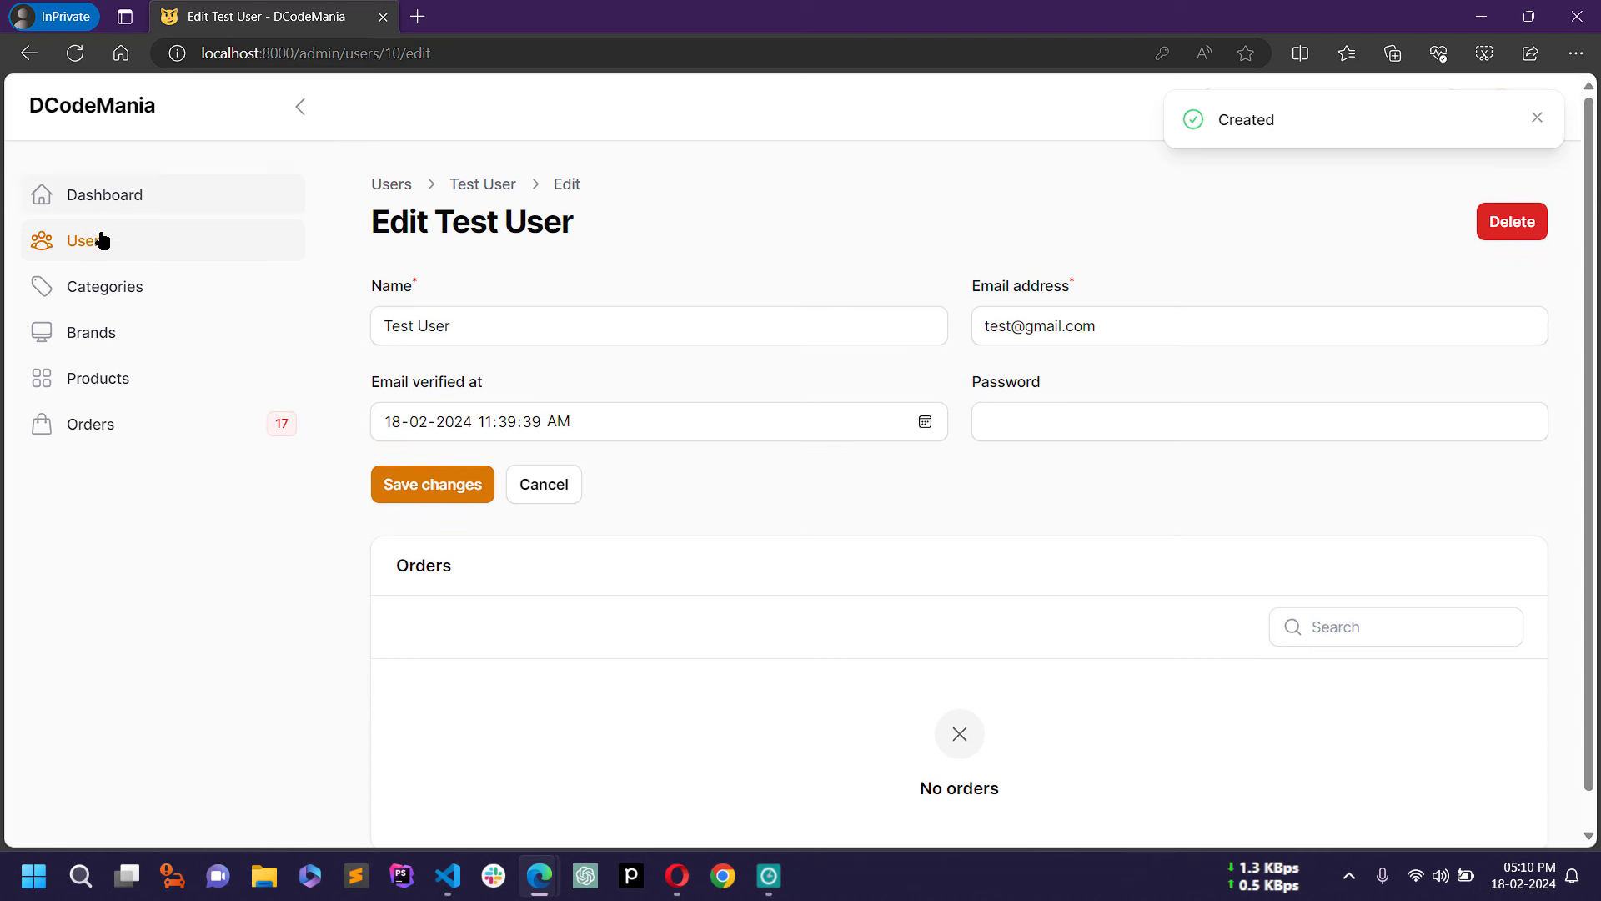
left_click(106, 244)
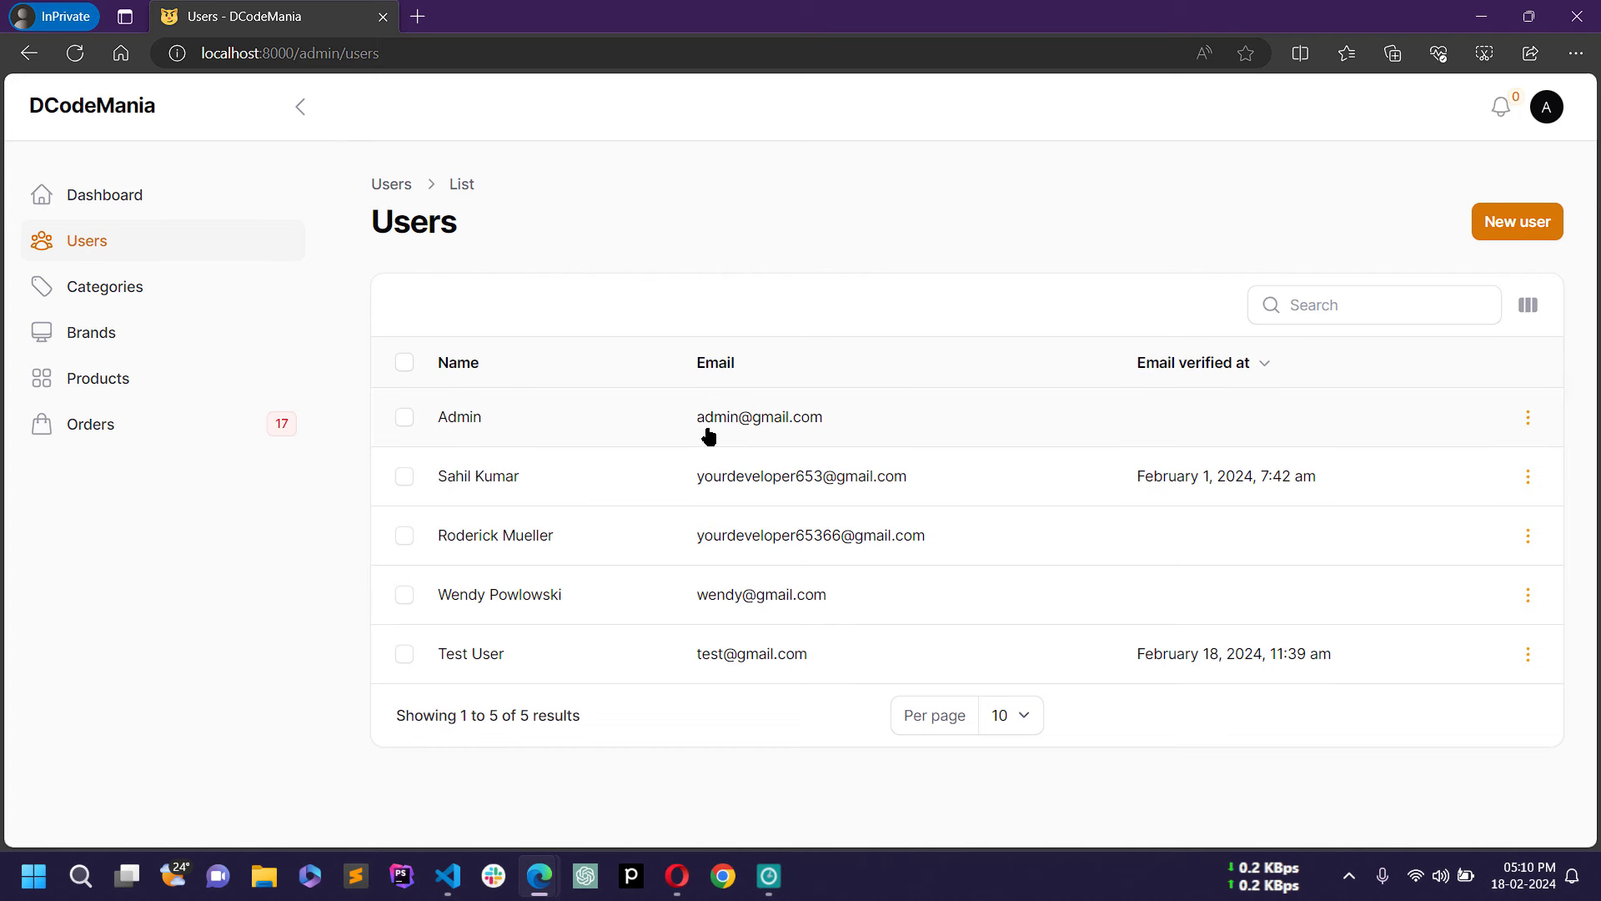
Step: Select and deselect Test User, then open the second user's edit page
left_click(404, 654)
left_click(404, 694)
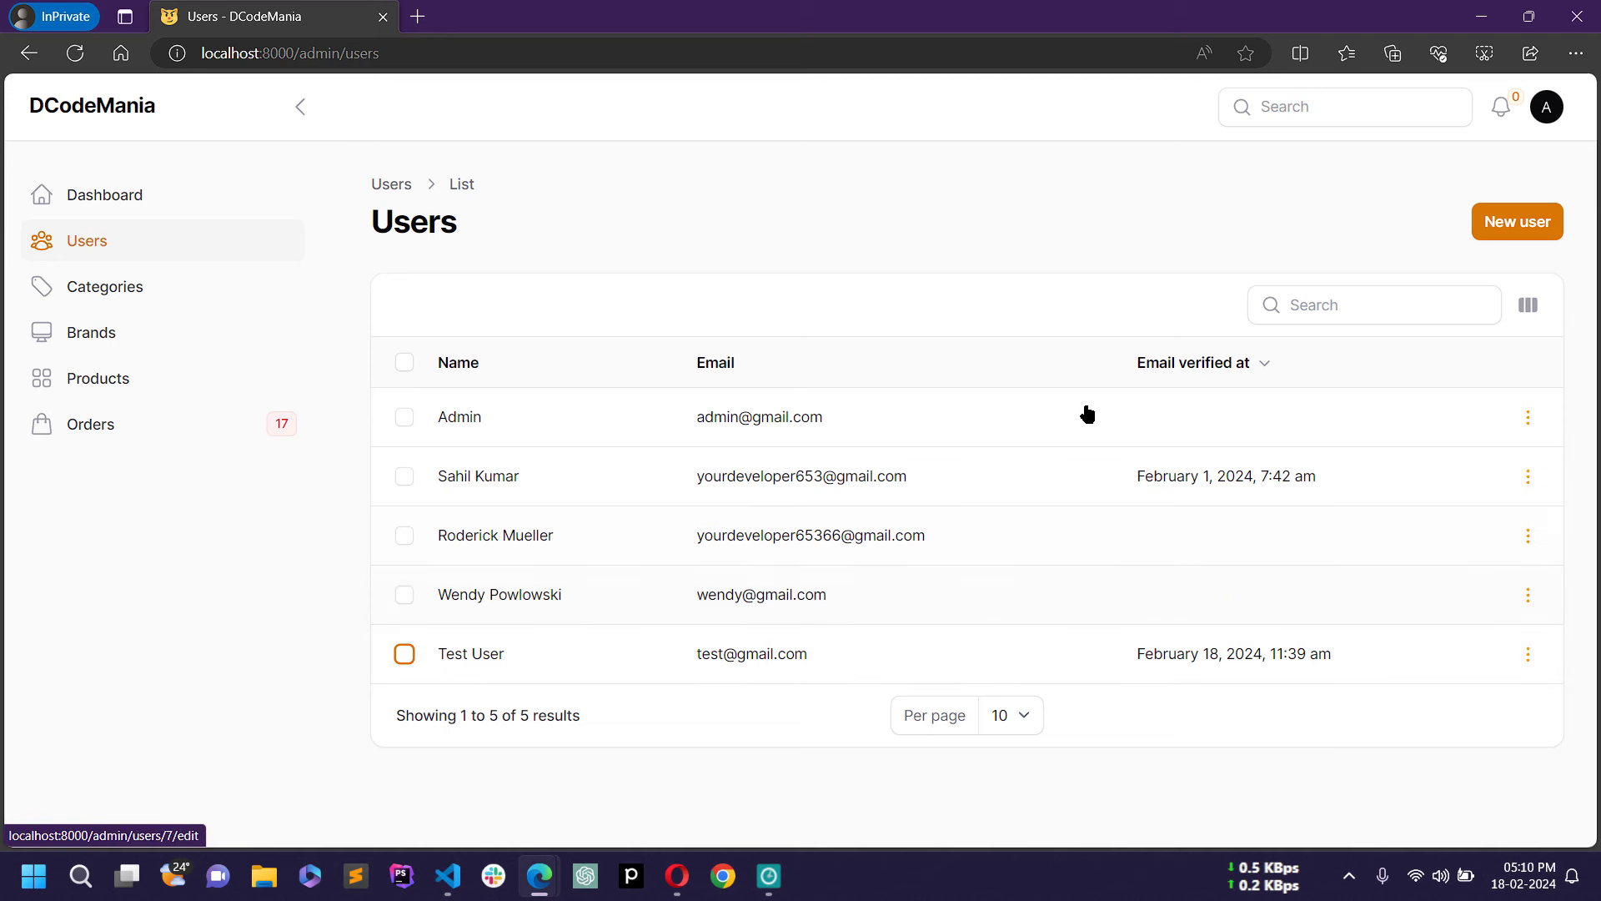
left_click(711, 482)
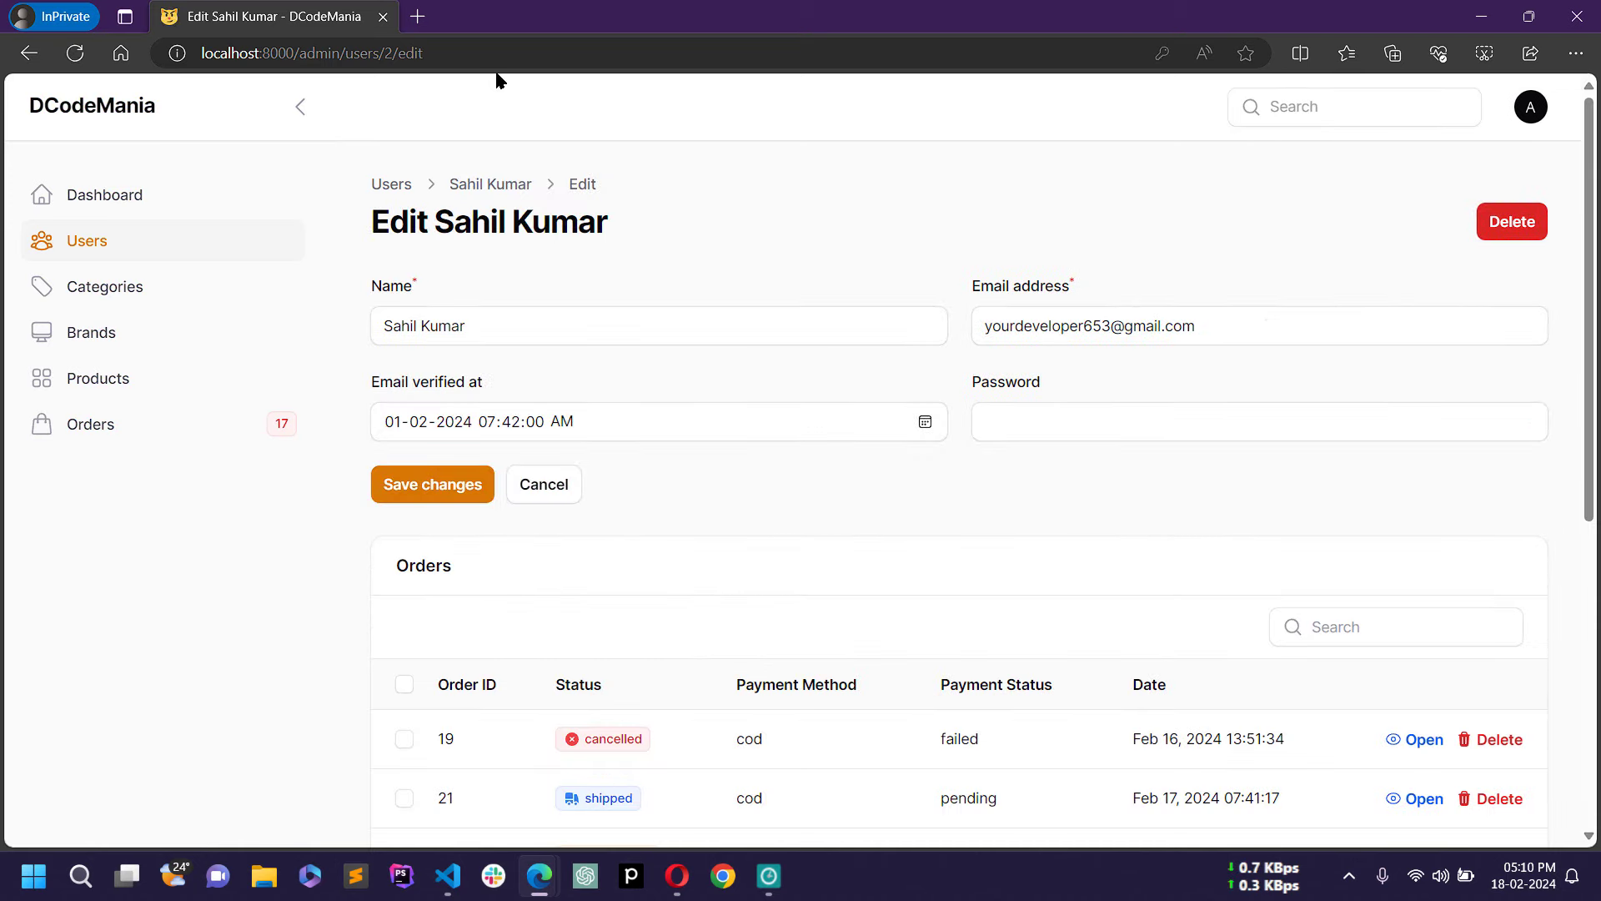
Step: Scroll through the user's Orders table, including orders 19 and 21
scroll(828, 515, "down", 3)
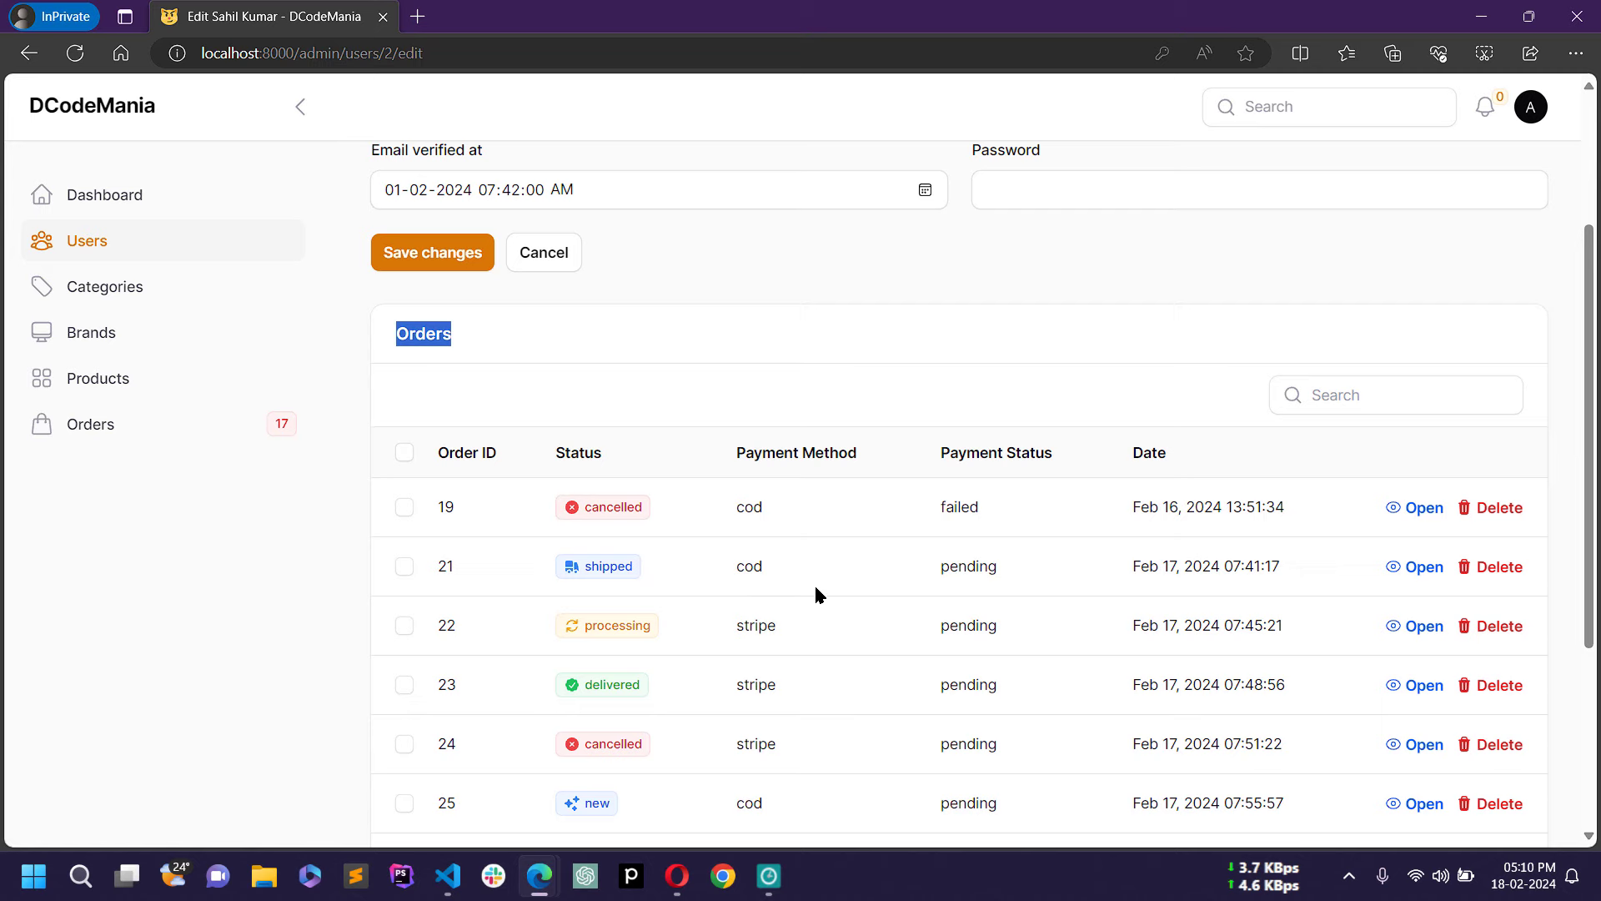
scroll(818, 572, "down", 4)
scroll(819, 572, "up", 7)
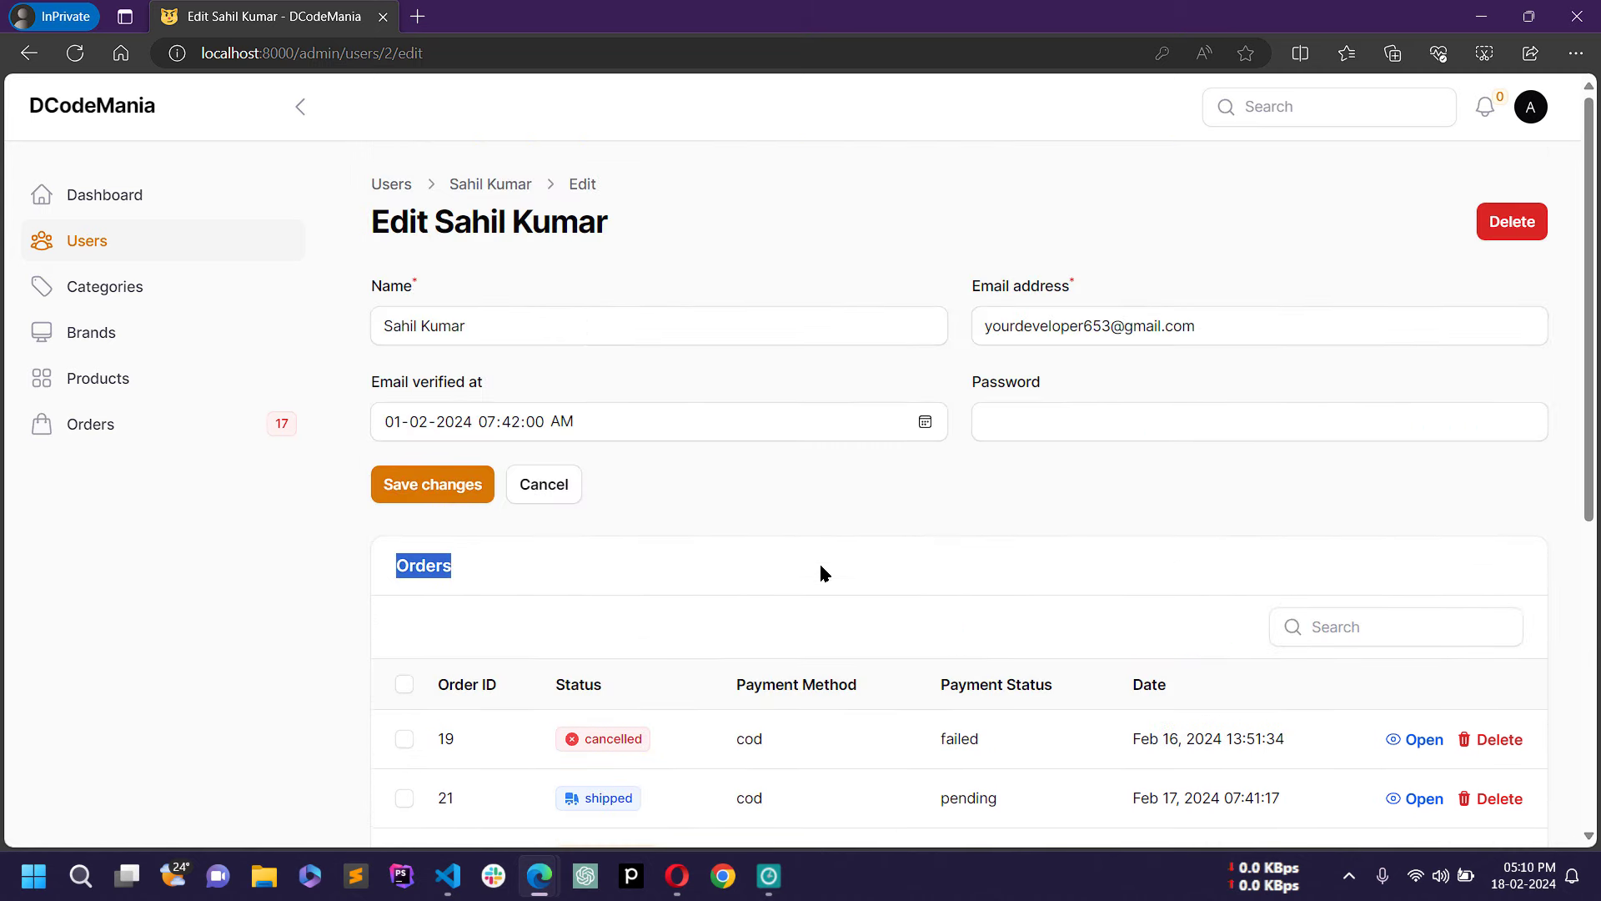
left_click(824, 506)
scroll(824, 505, "down", 5)
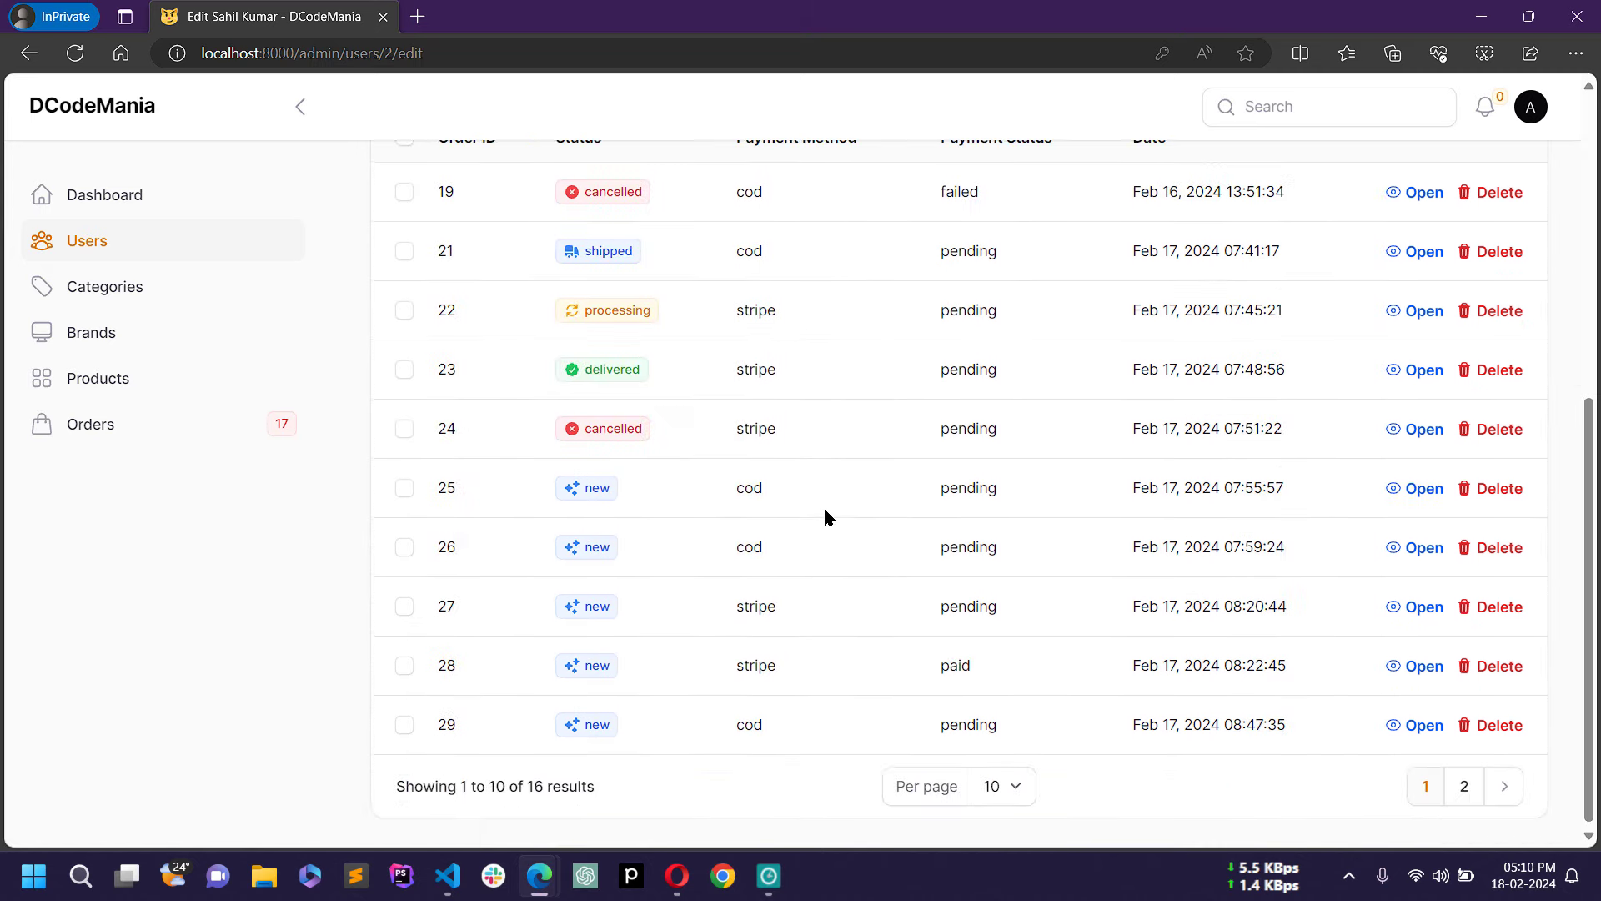
scroll(825, 512, "up", 2)
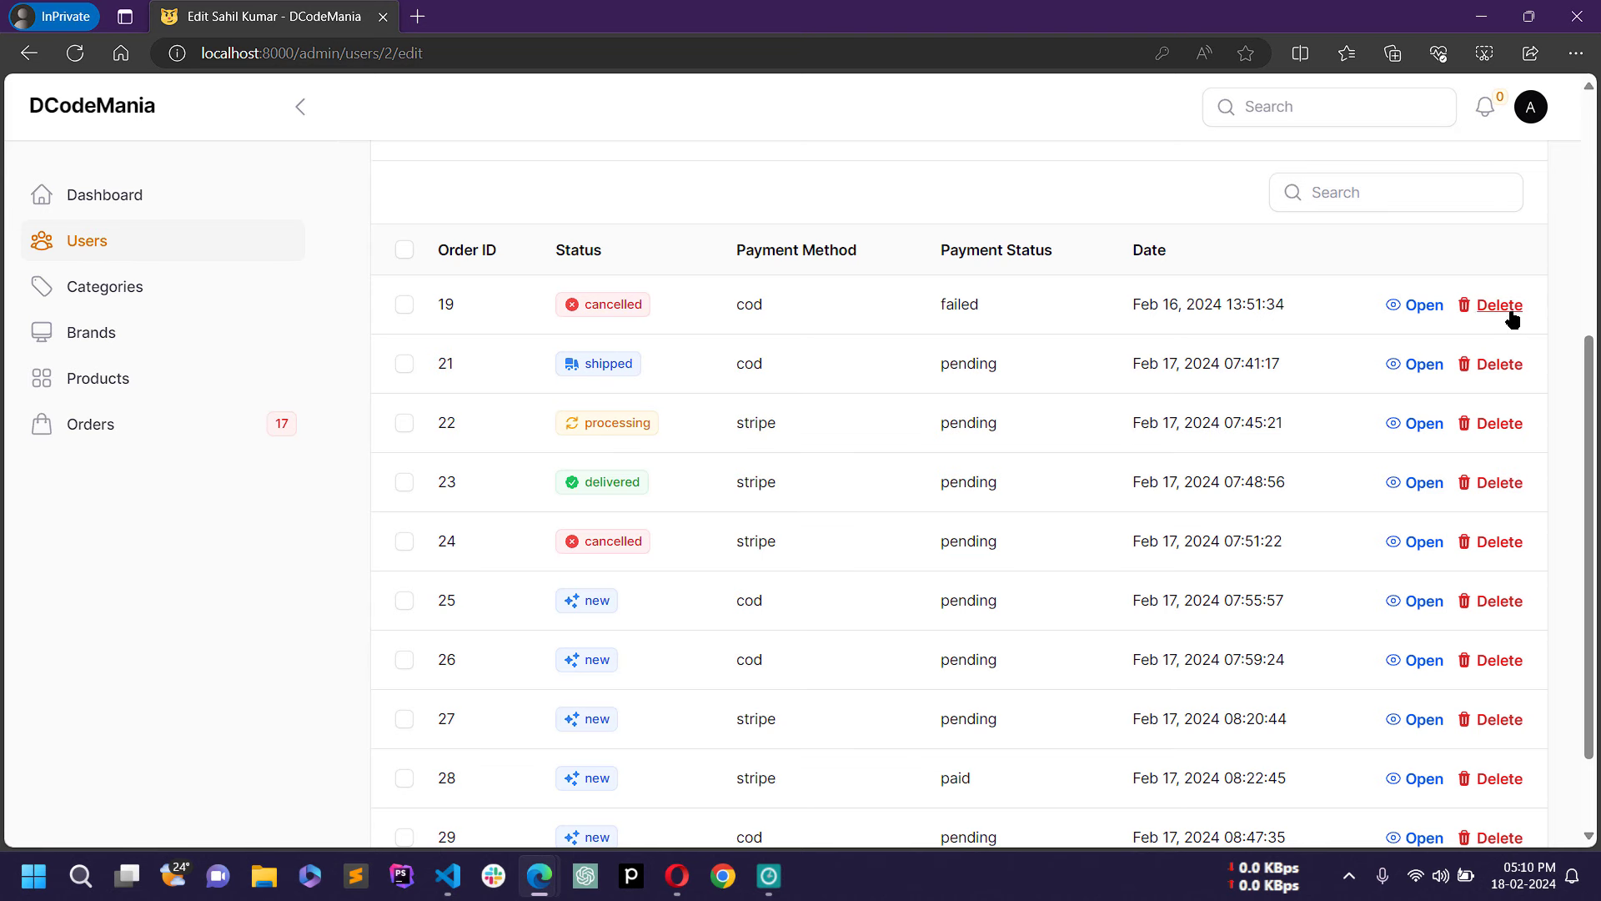
Step: Go to the Categories list of four categories and start a new category
scroll(1049, 517, "up", 5)
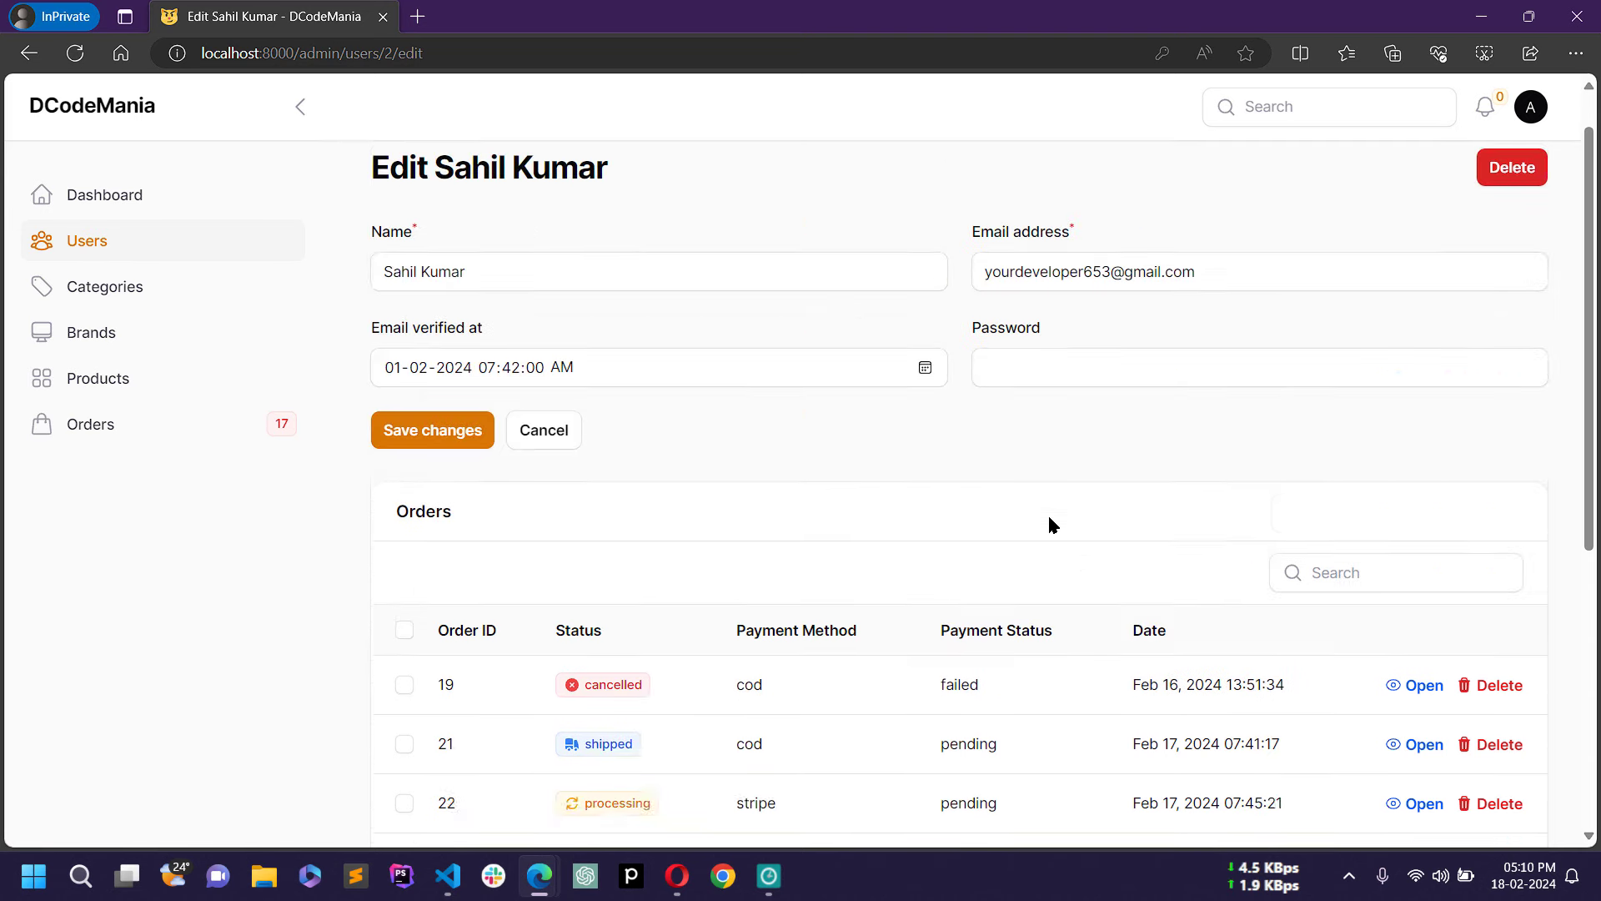
left_click(137, 297)
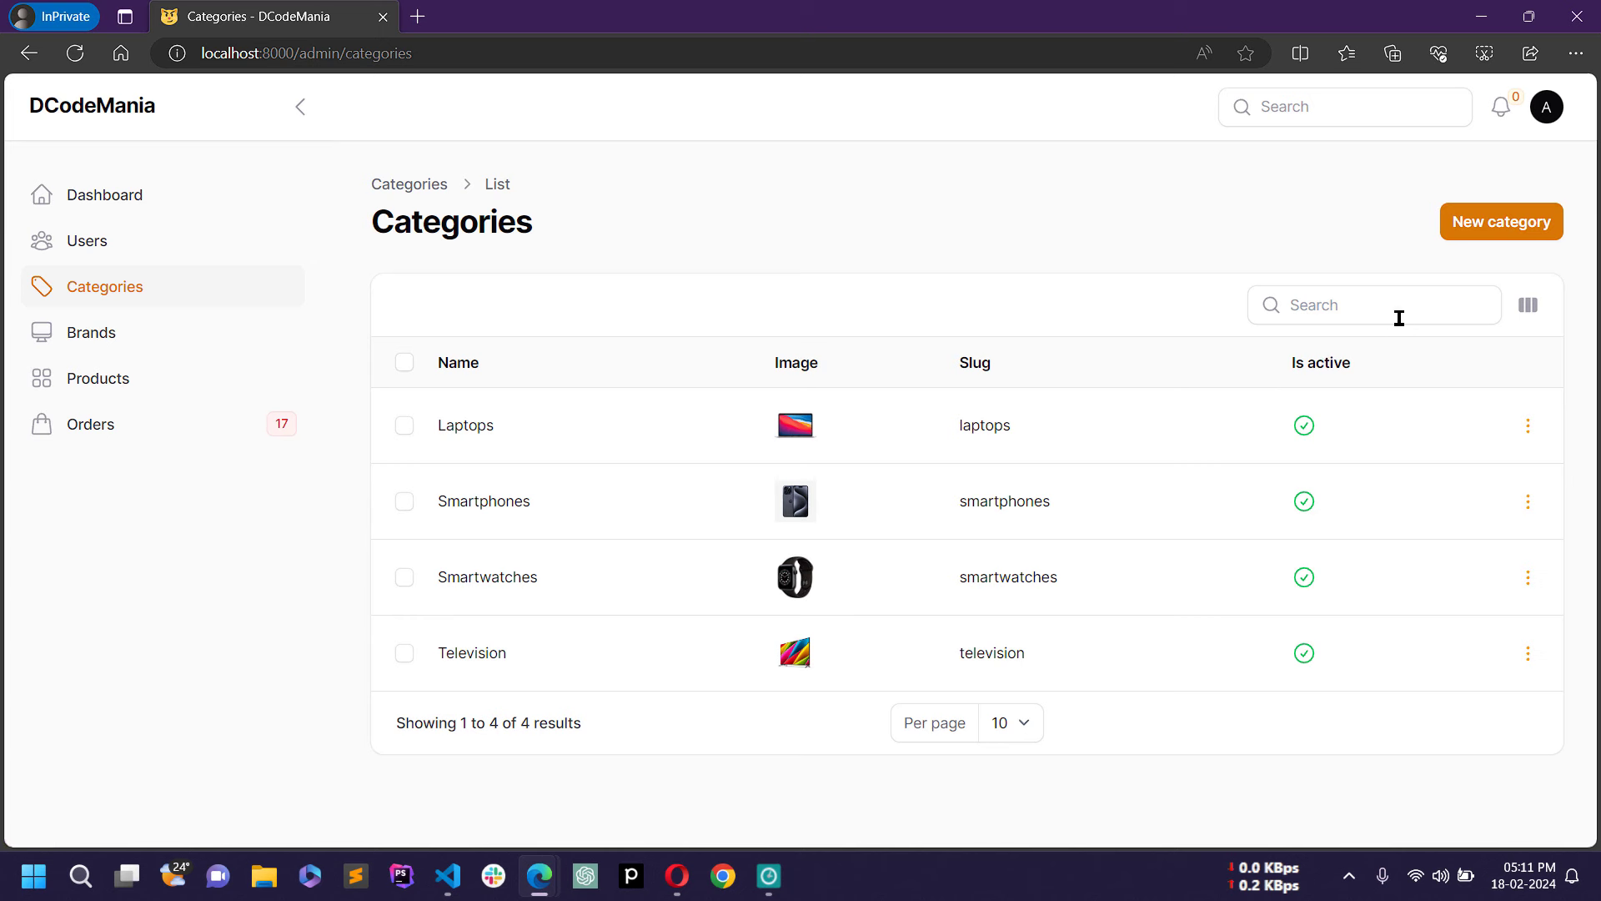
left_click(1506, 233)
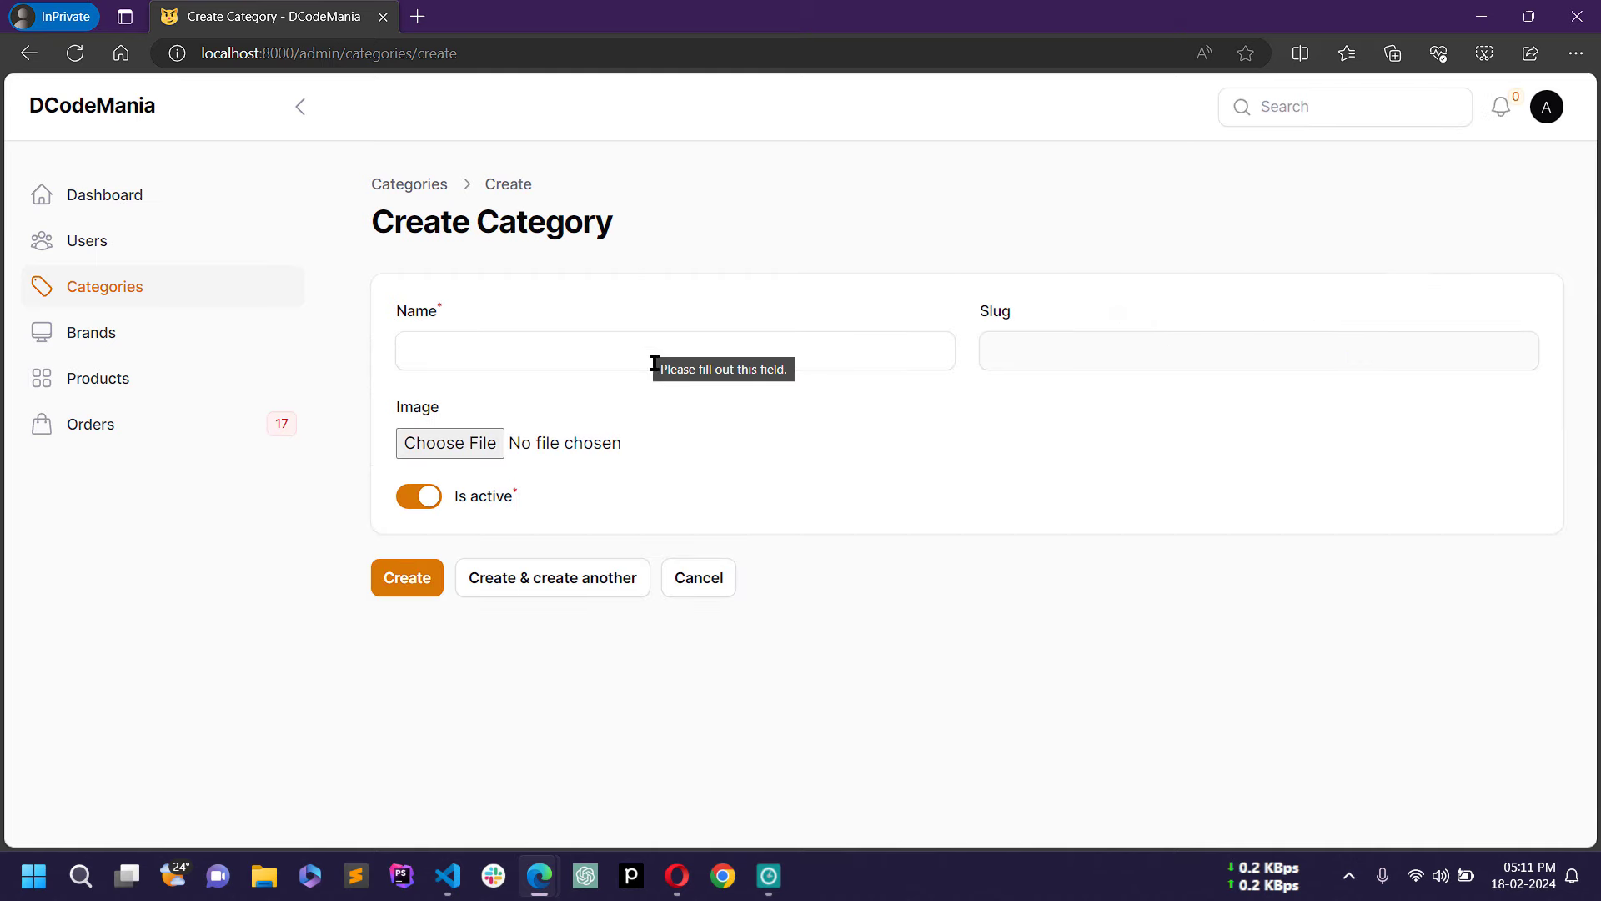
Step: Create 'Test Category' (slug test-category) with the forest landscape jpg as its image
left_click(576, 351)
type("Test Category")
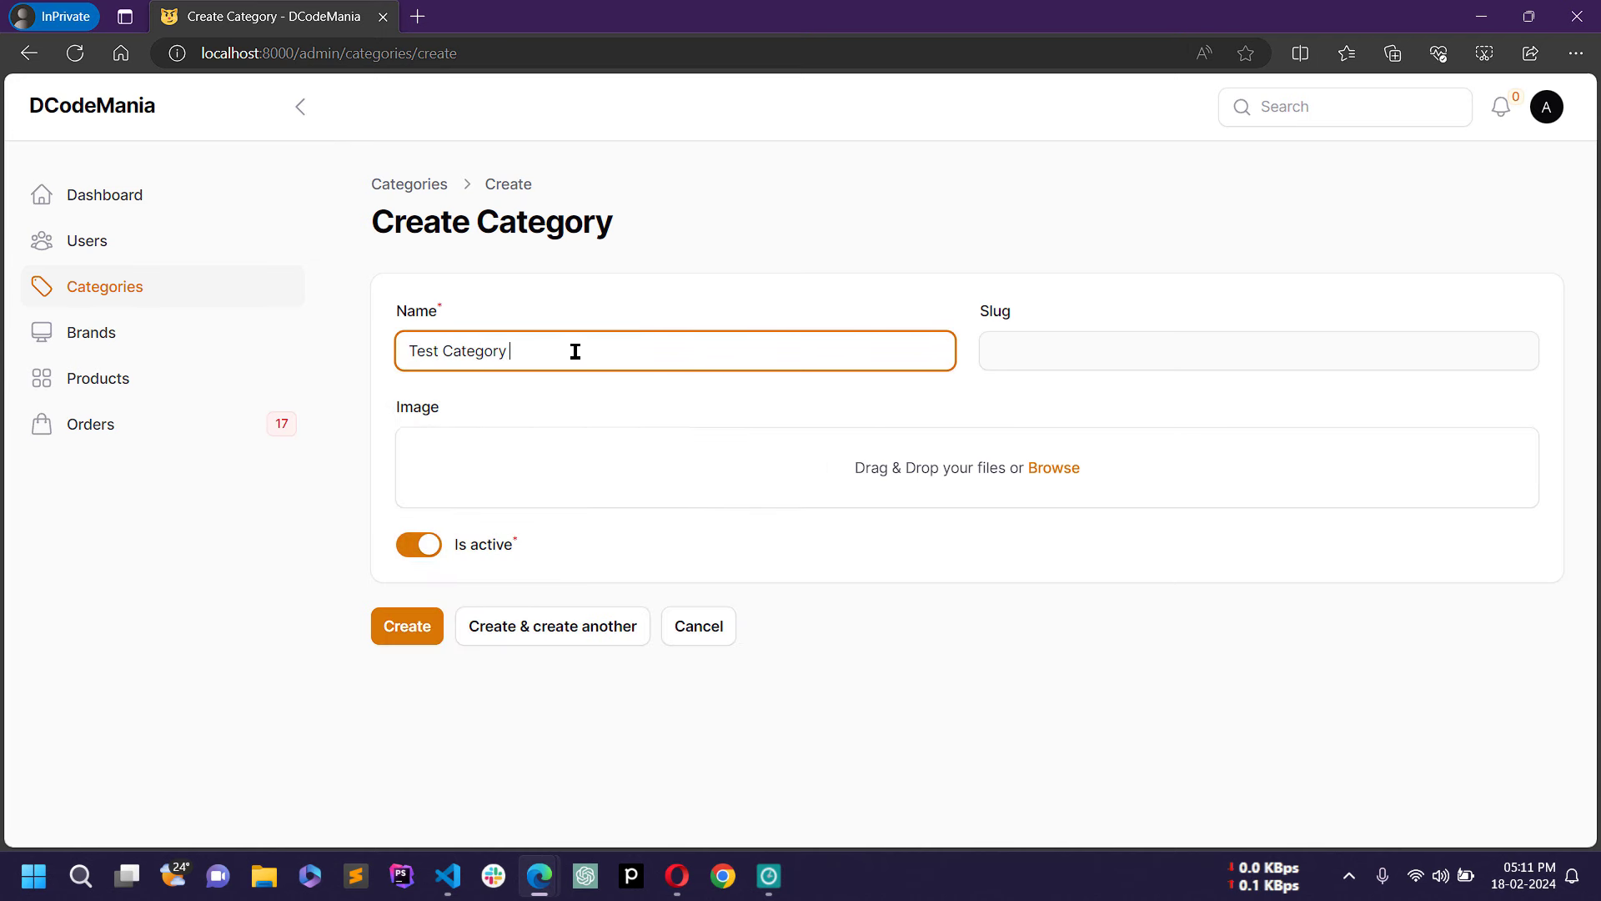
key("Tab")
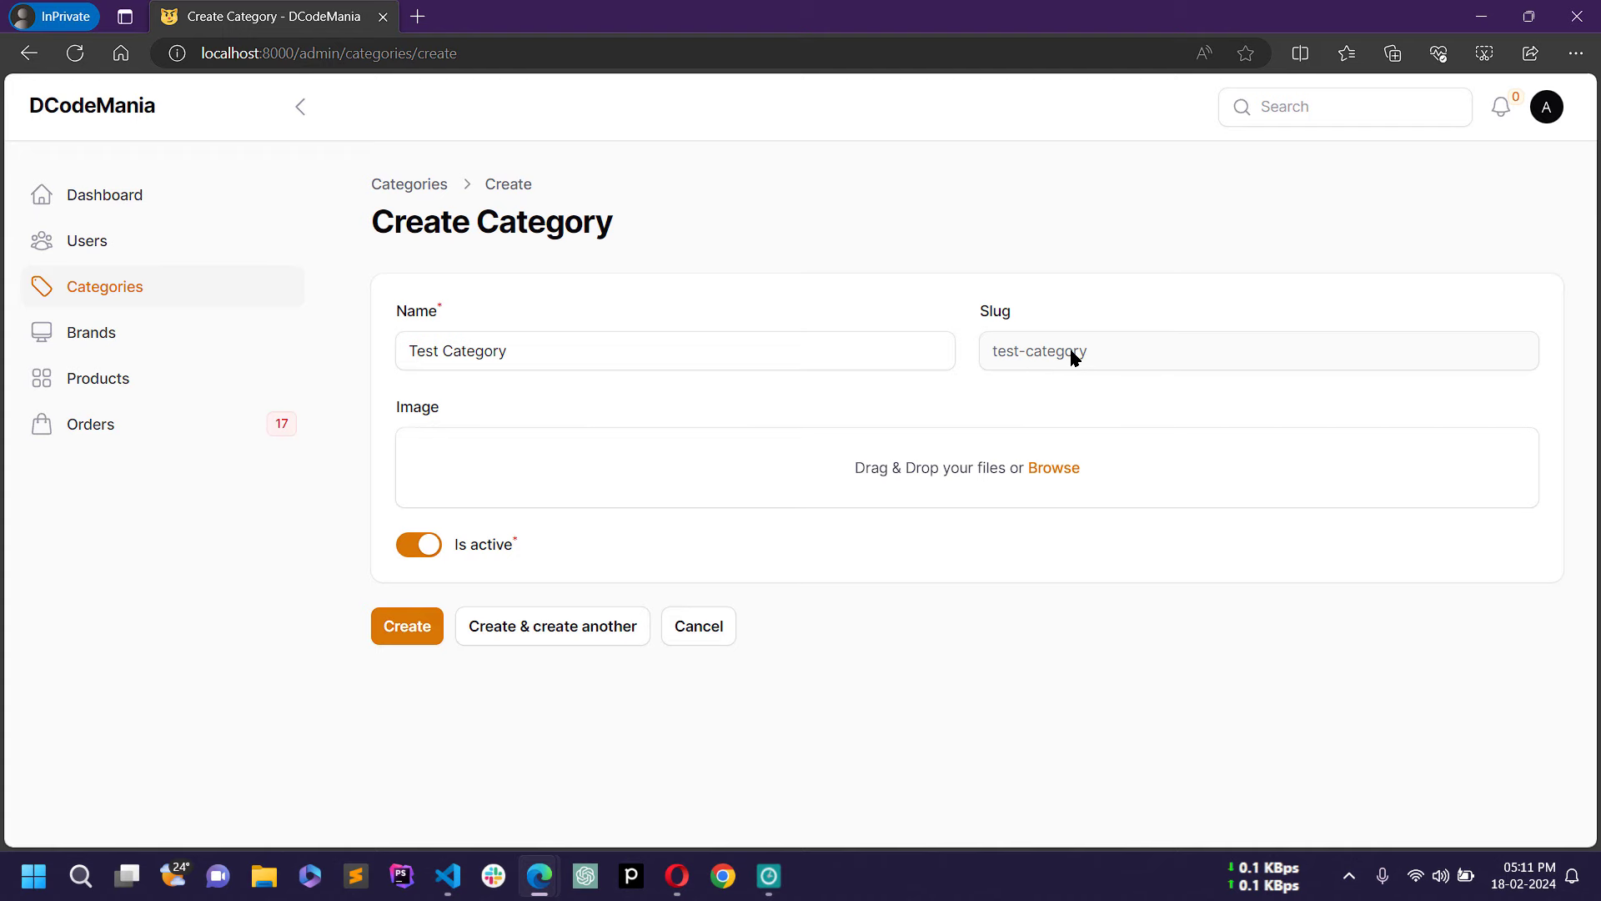
left_click(1057, 468)
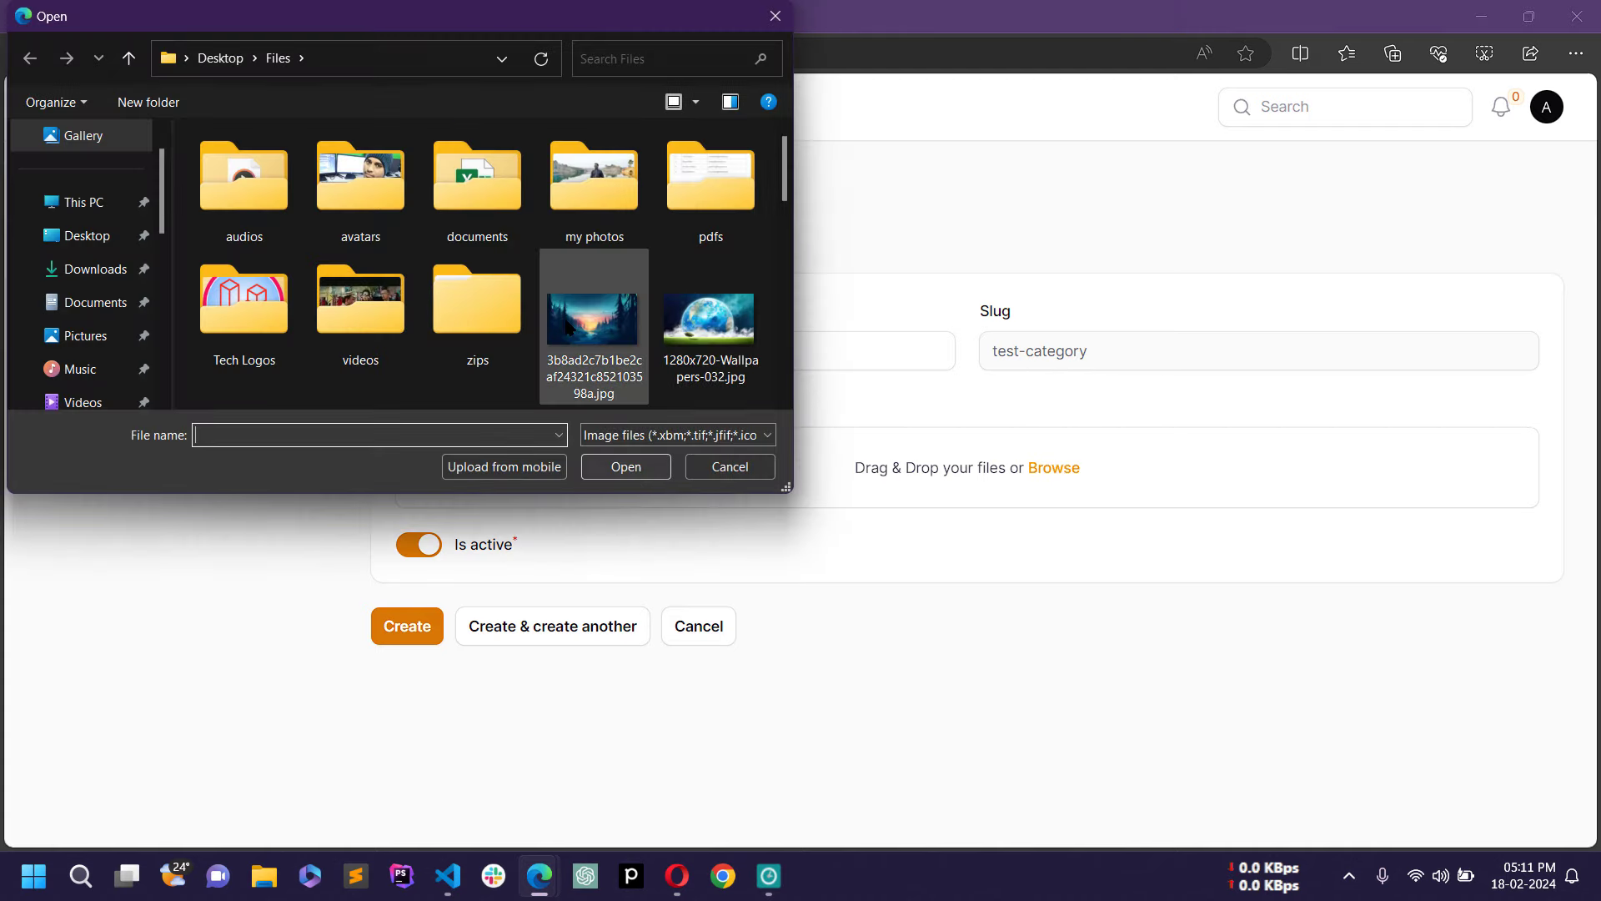
left_click(570, 333)
double_click(569, 332)
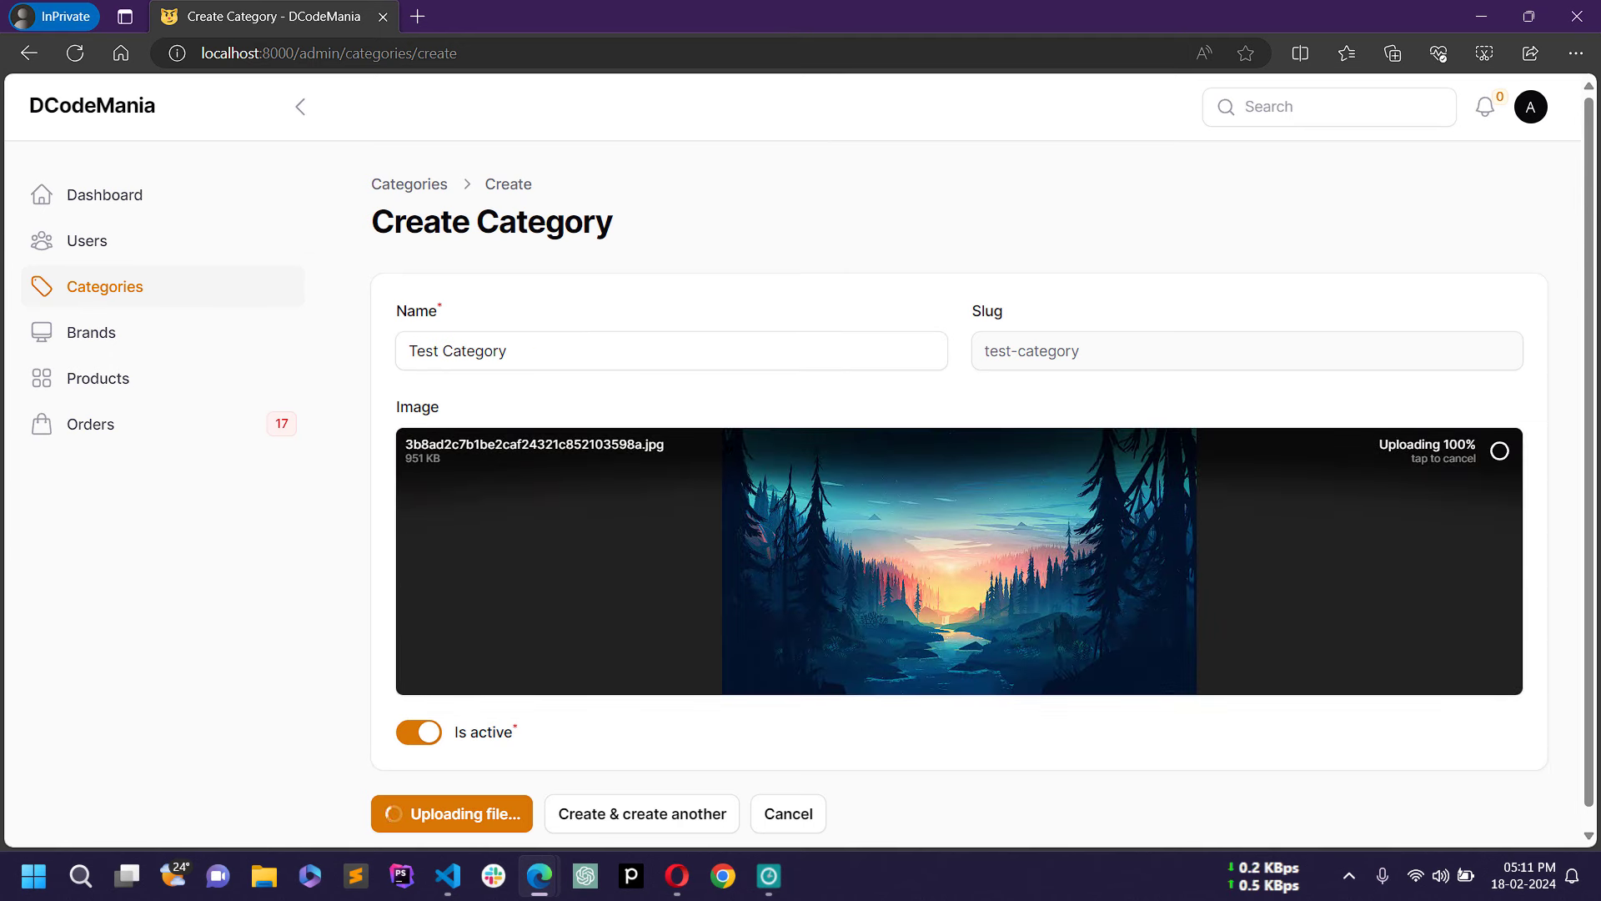
left_click(429, 809)
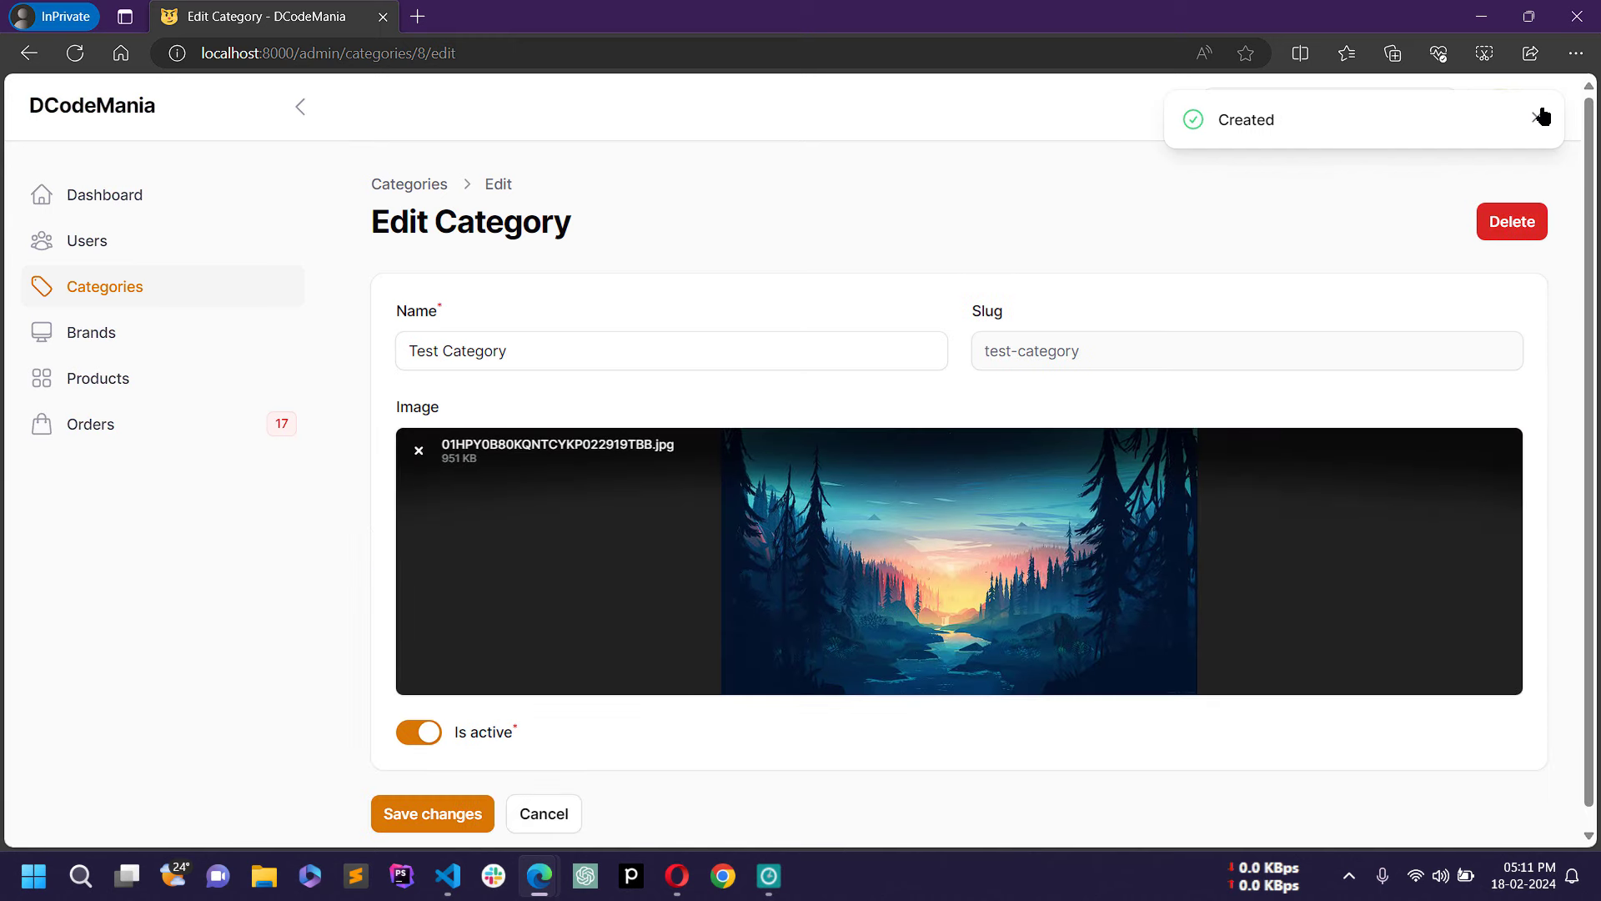
left_click(1538, 117)
left_click(118, 284)
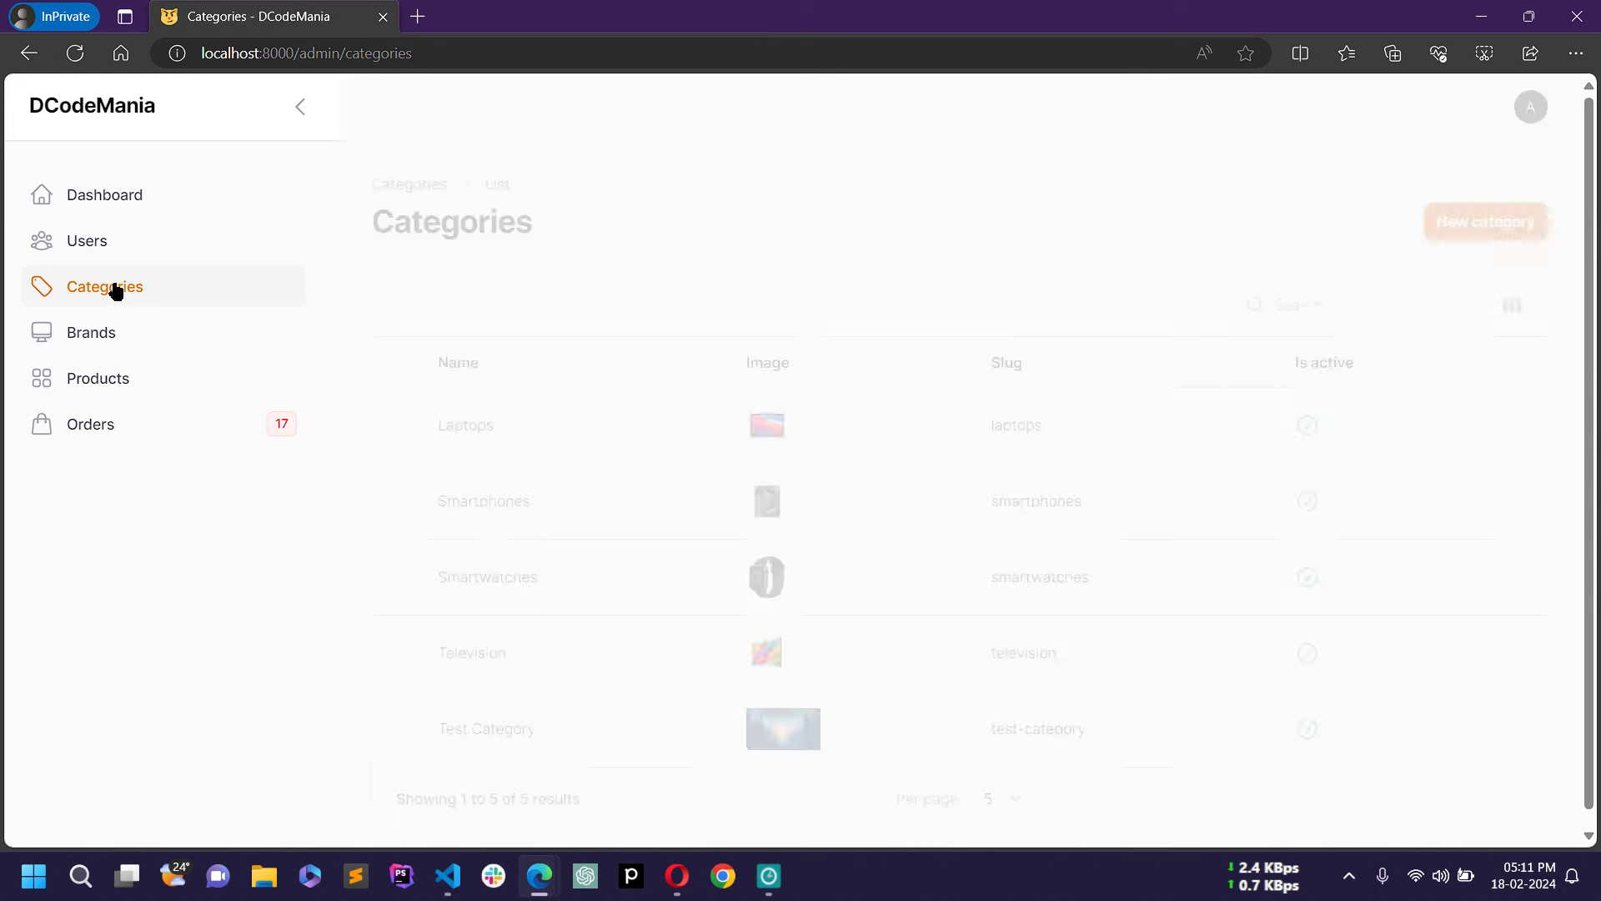
Step: View Test Category's details from its row menu, then close them
scroll(464, 738, "down", 1)
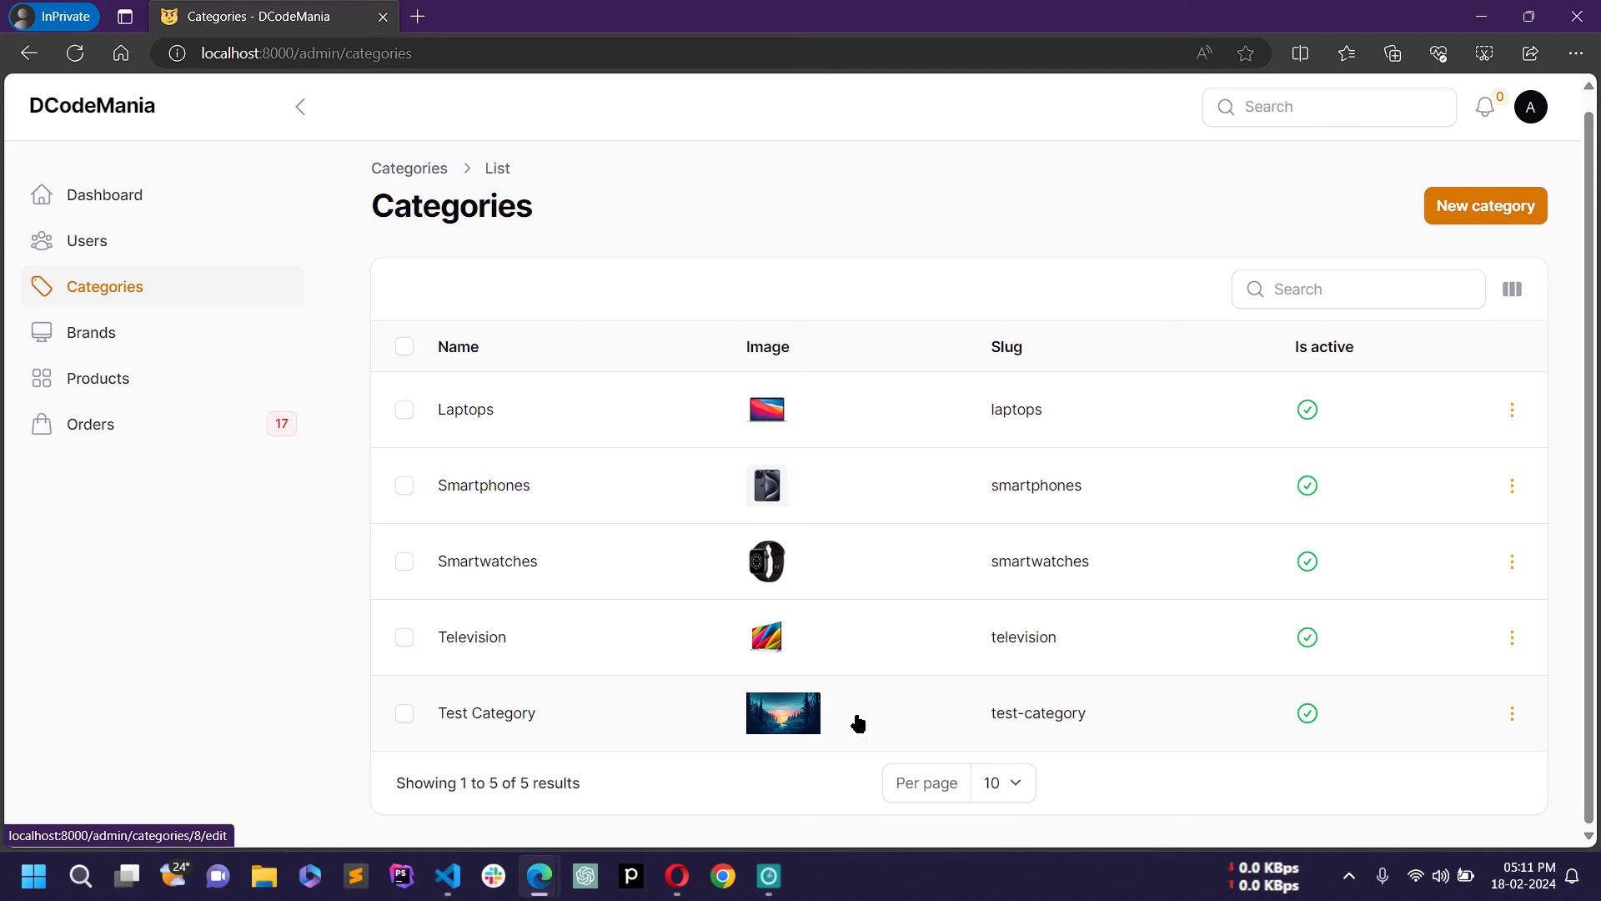
left_click(1512, 715)
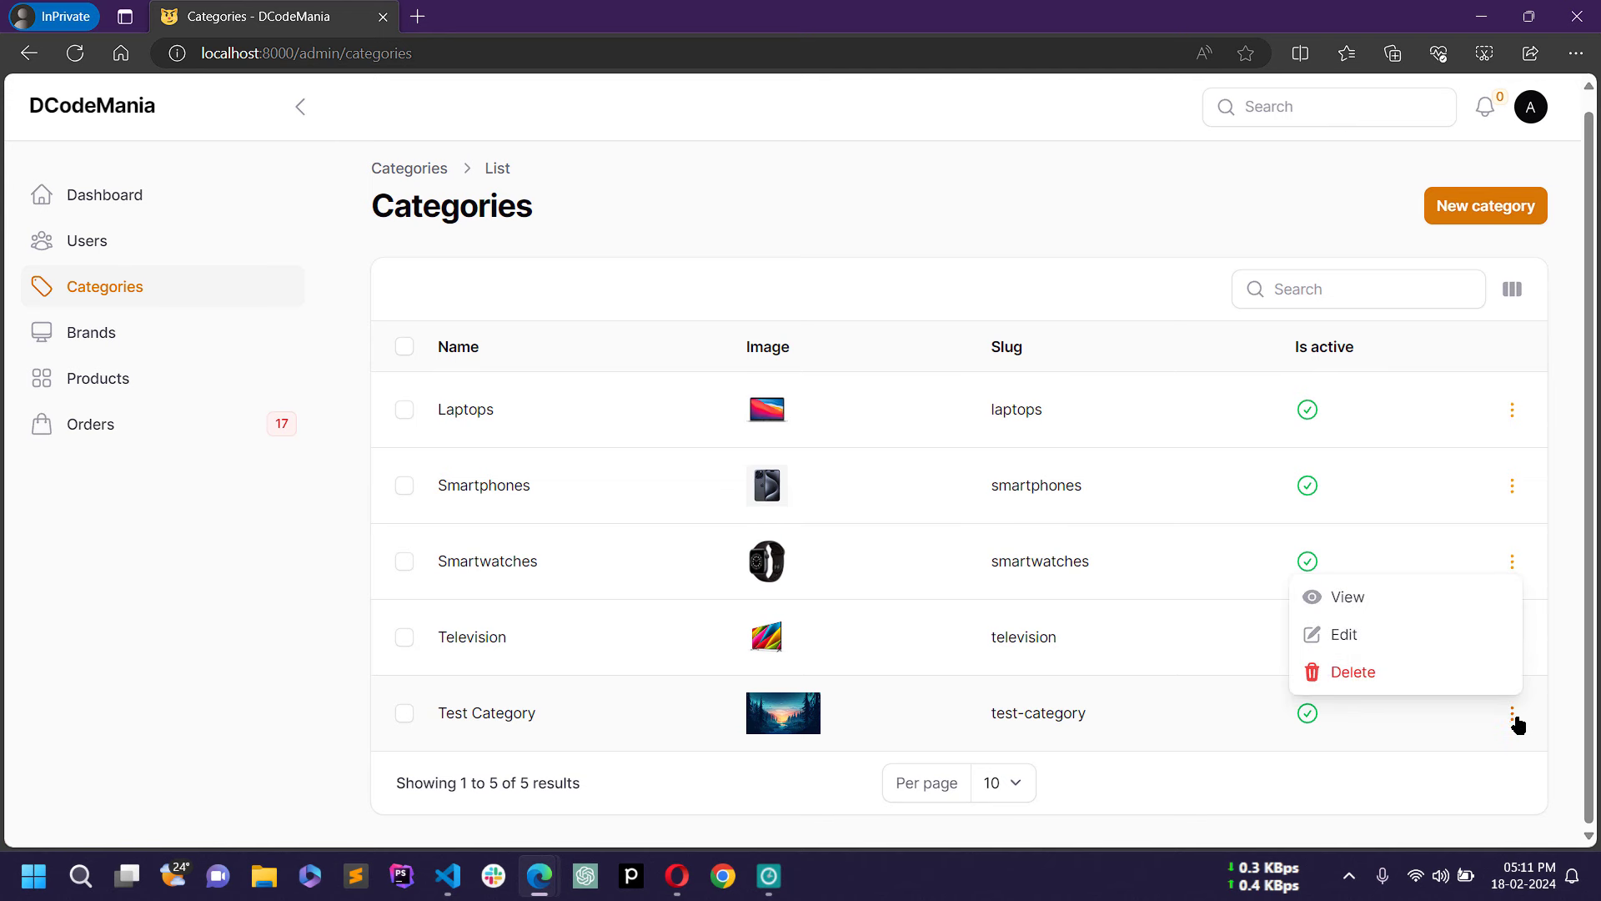
left_click(1348, 605)
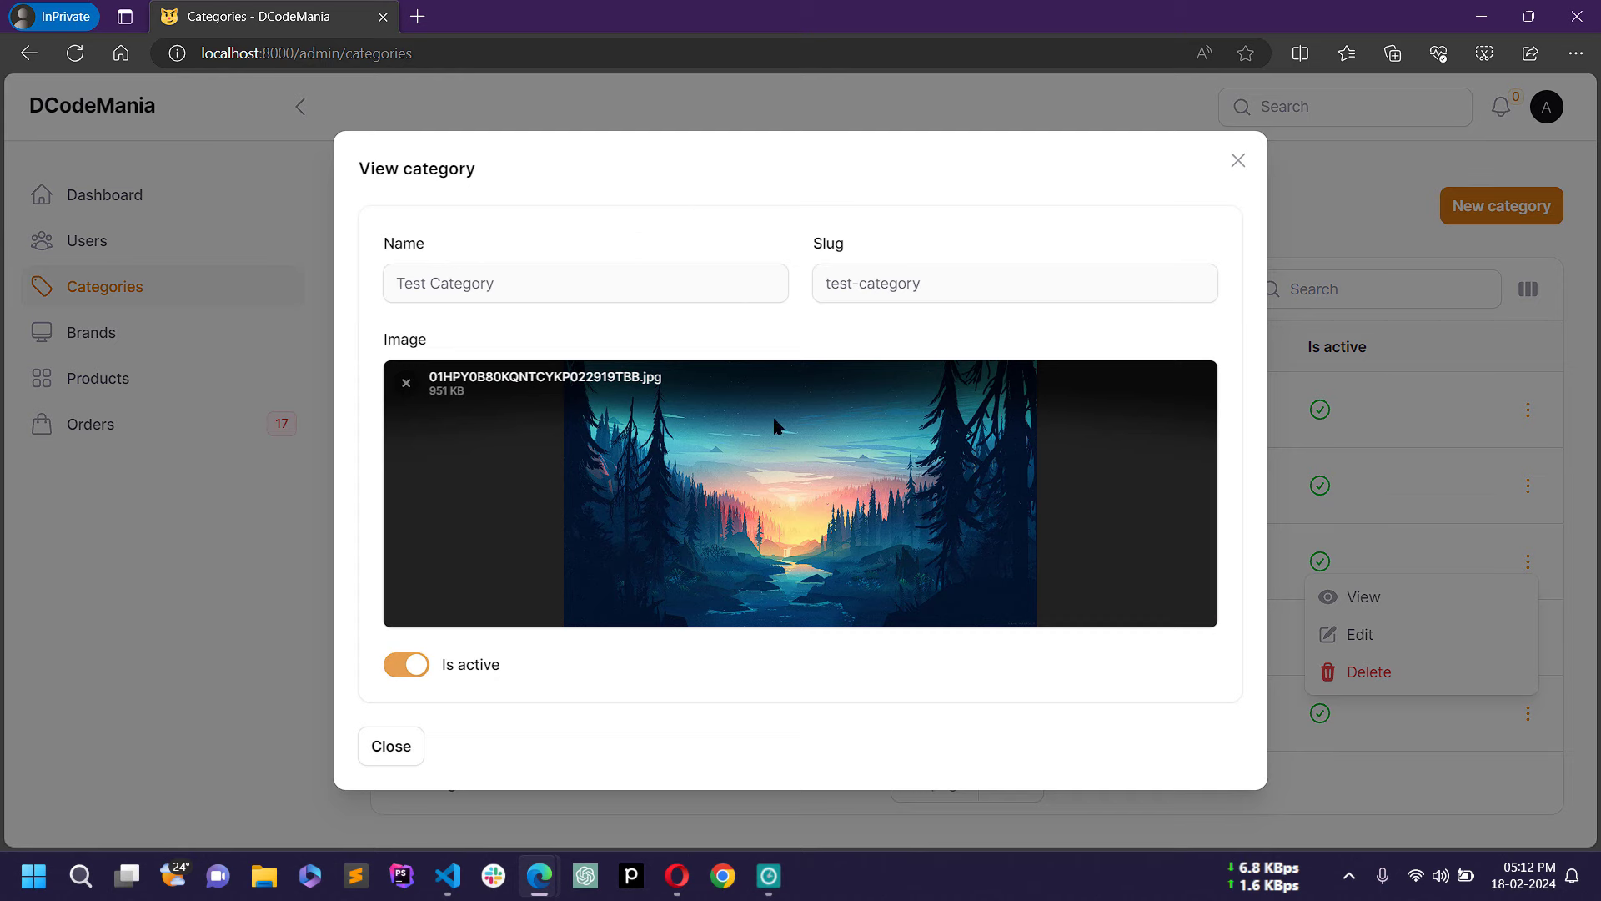
left_click(1239, 161)
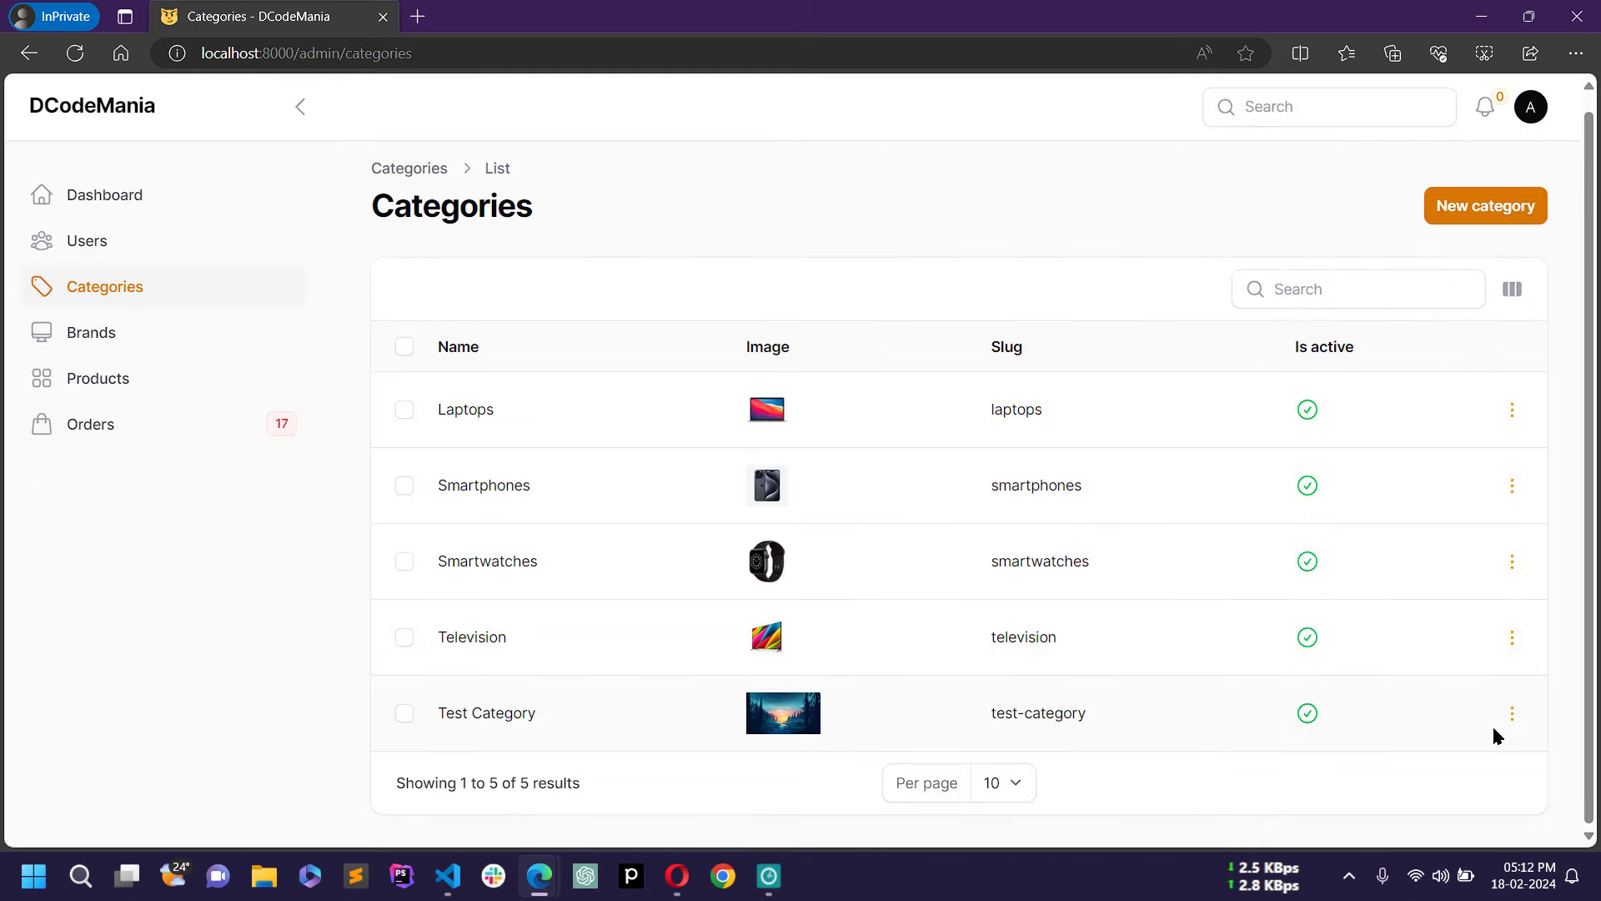
Step: Delete Test Category with confirmation, leaving four categories, and open the Brands list
left_click(1511, 714)
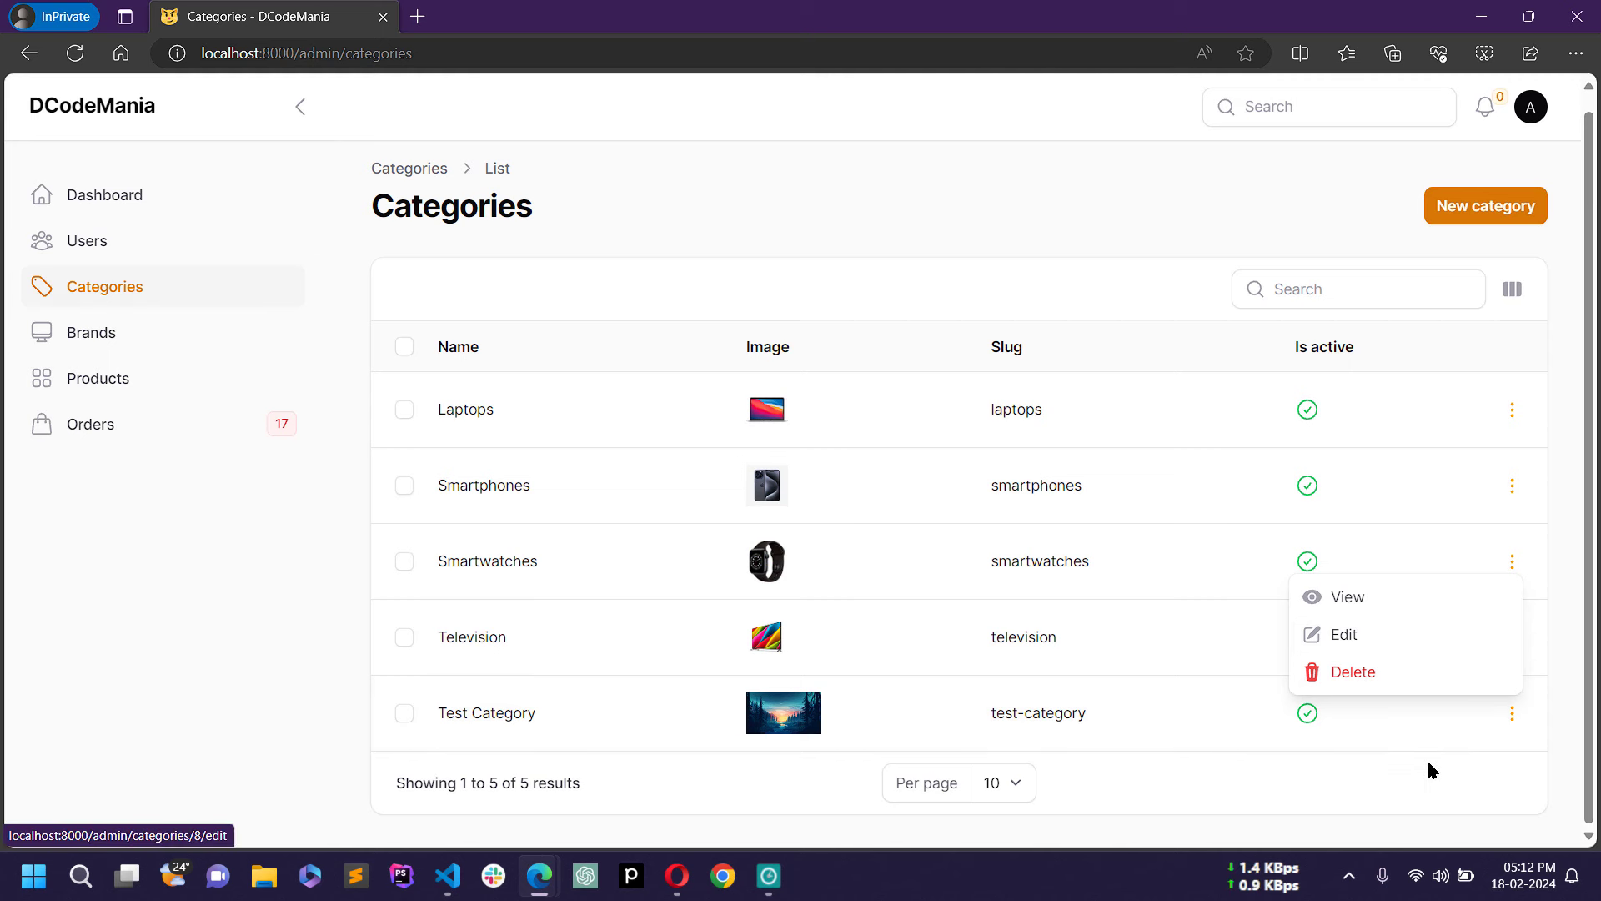
left_click(1511, 711)
left_click(1512, 713)
left_click(1431, 672)
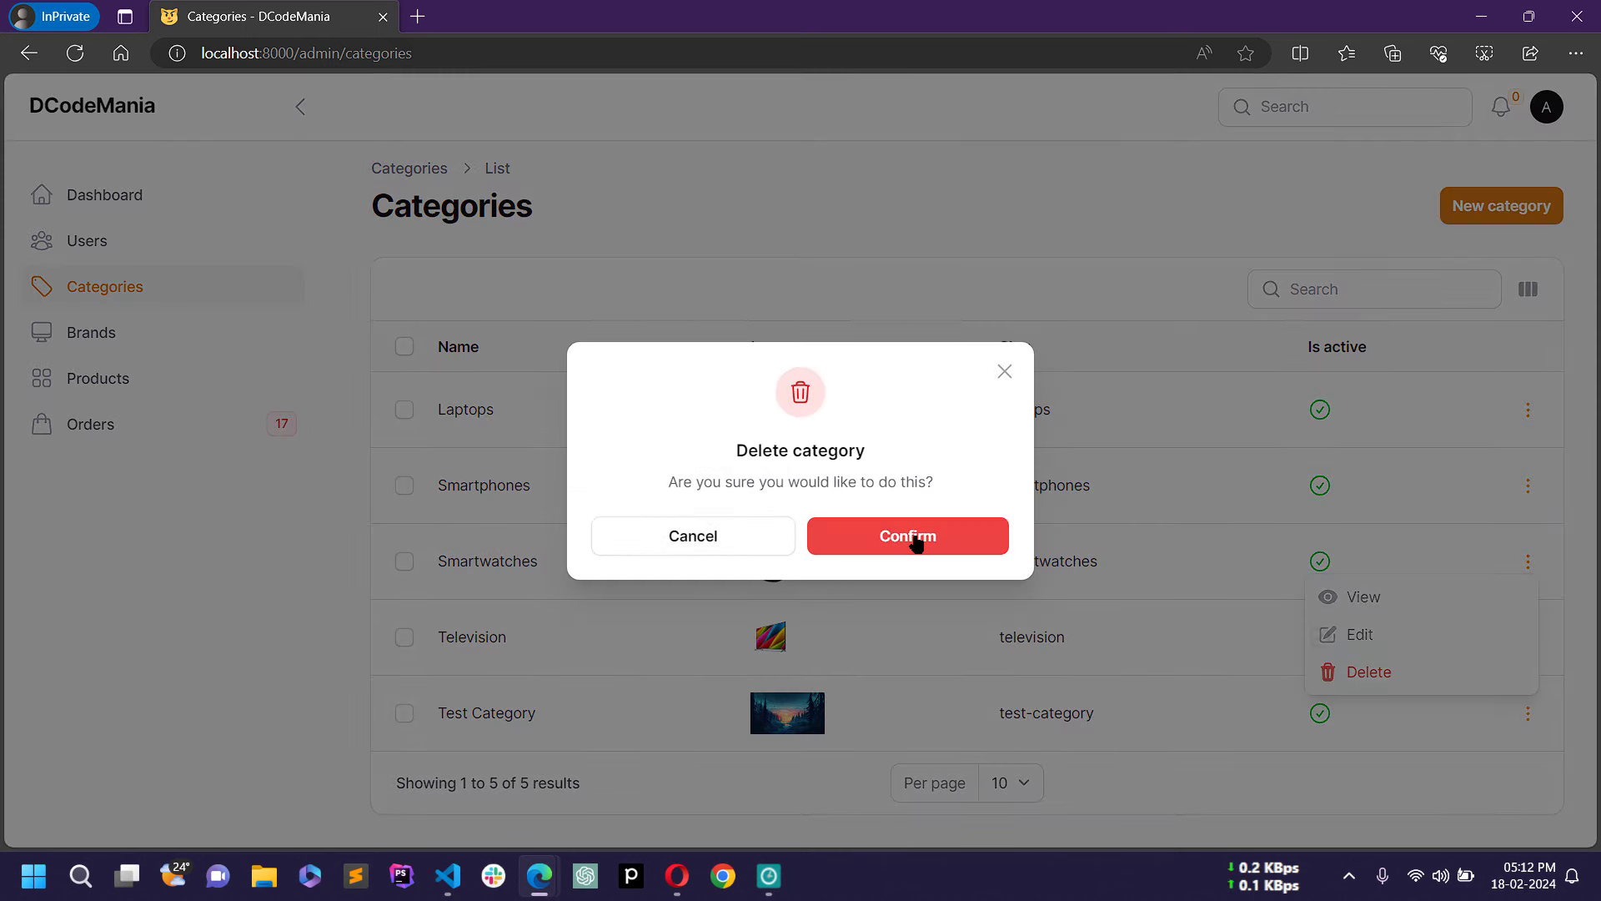
left_click(917, 543)
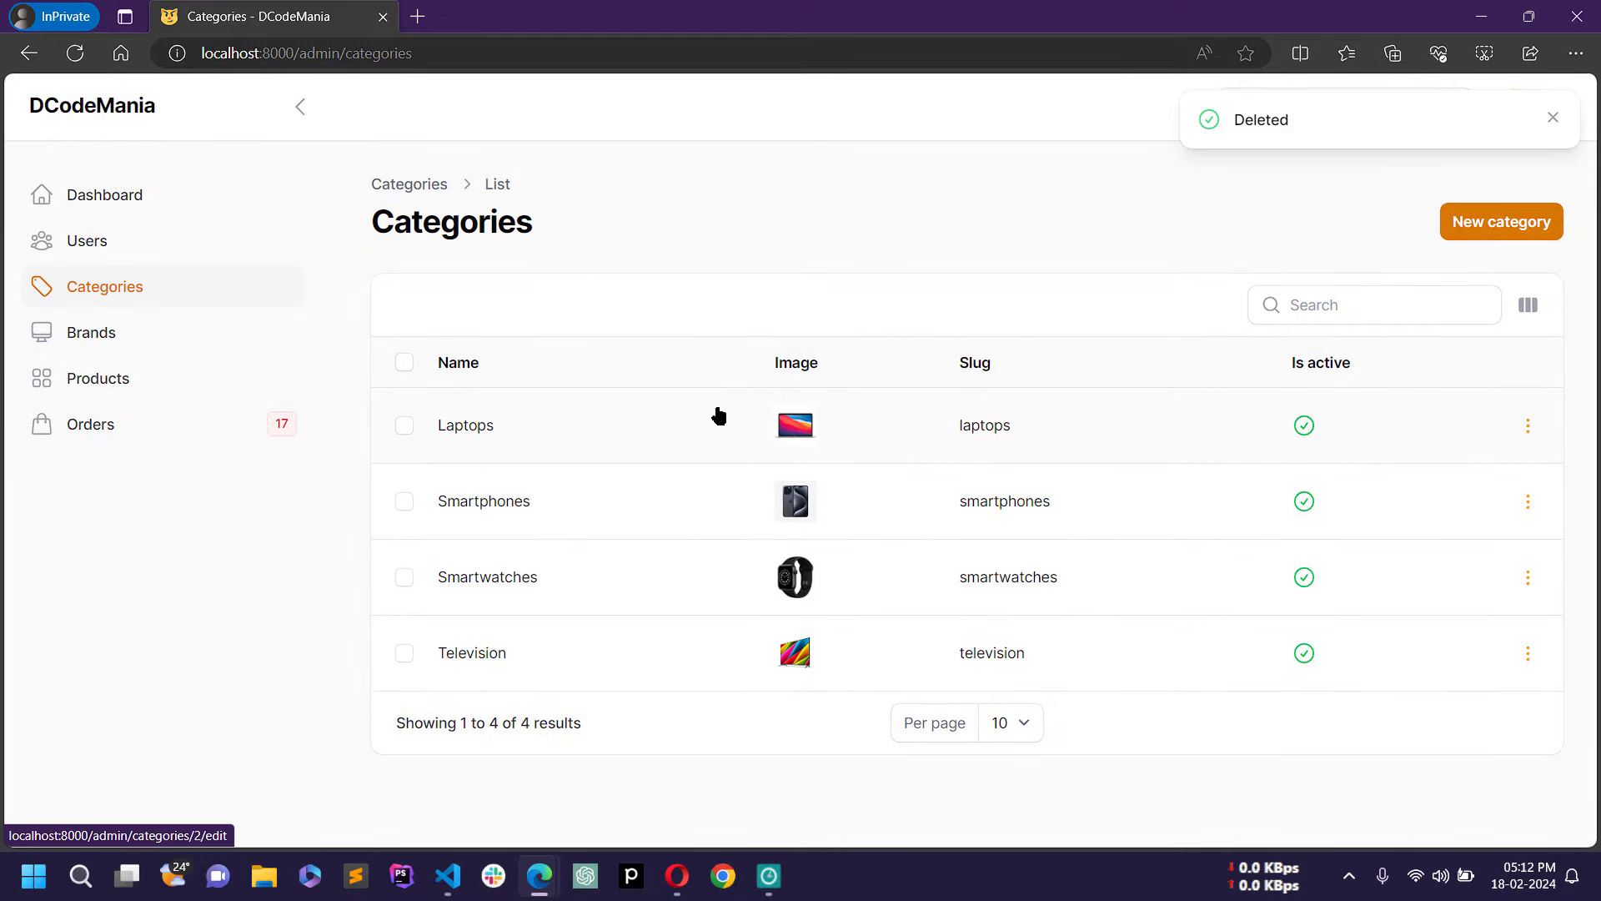
left_click(149, 333)
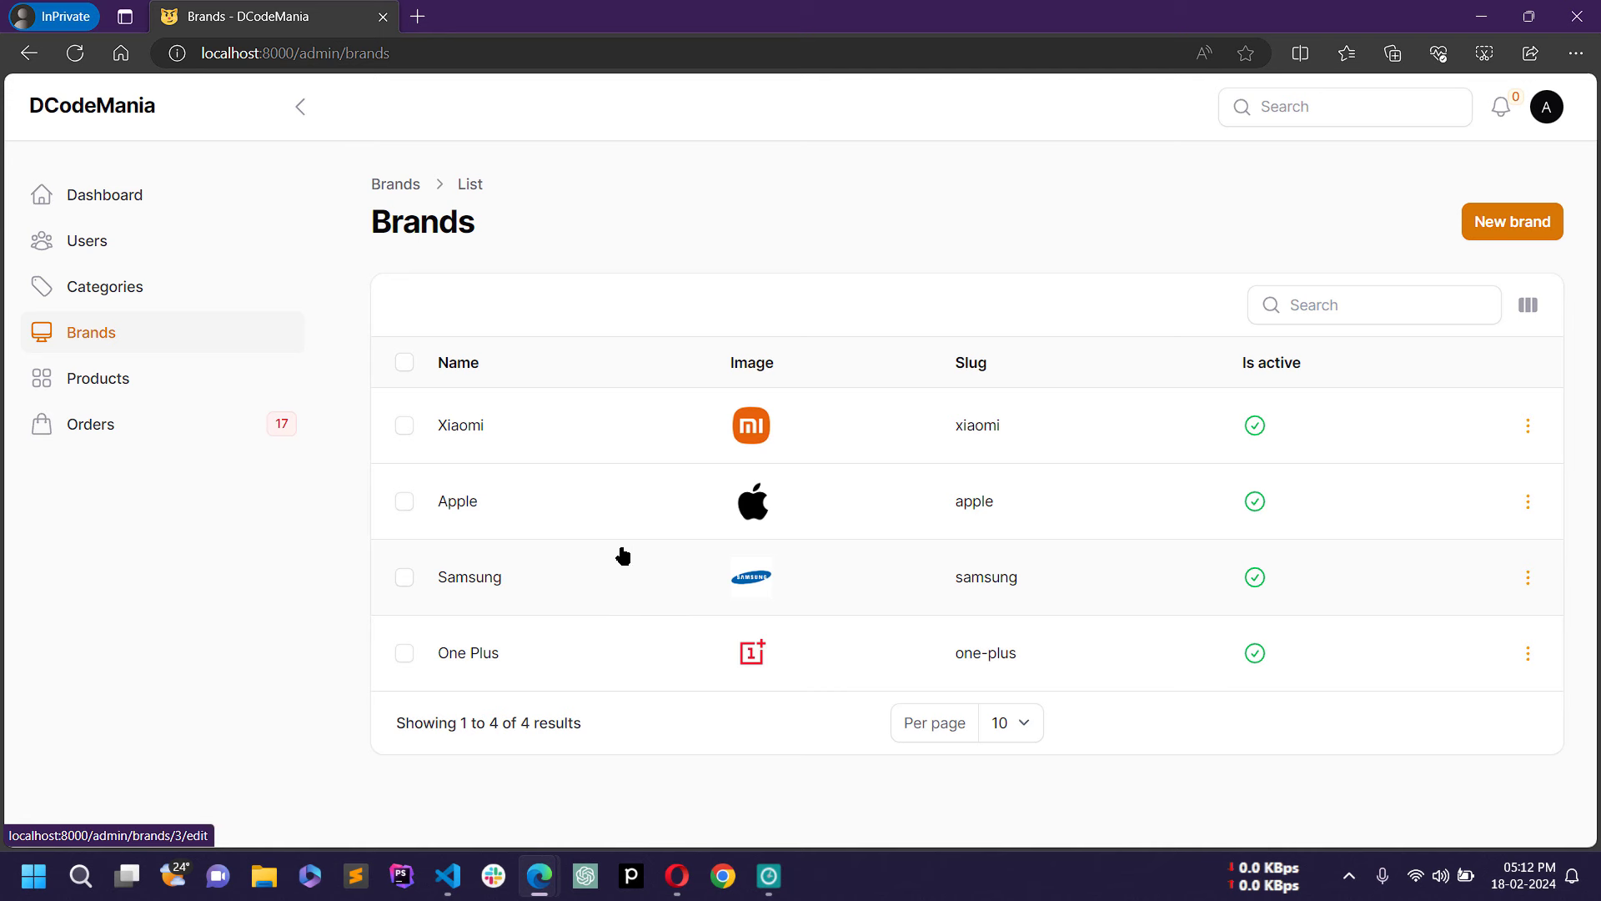
Step: Open the Create Brand form, then return to the Brands list without creating one
left_click(1522, 236)
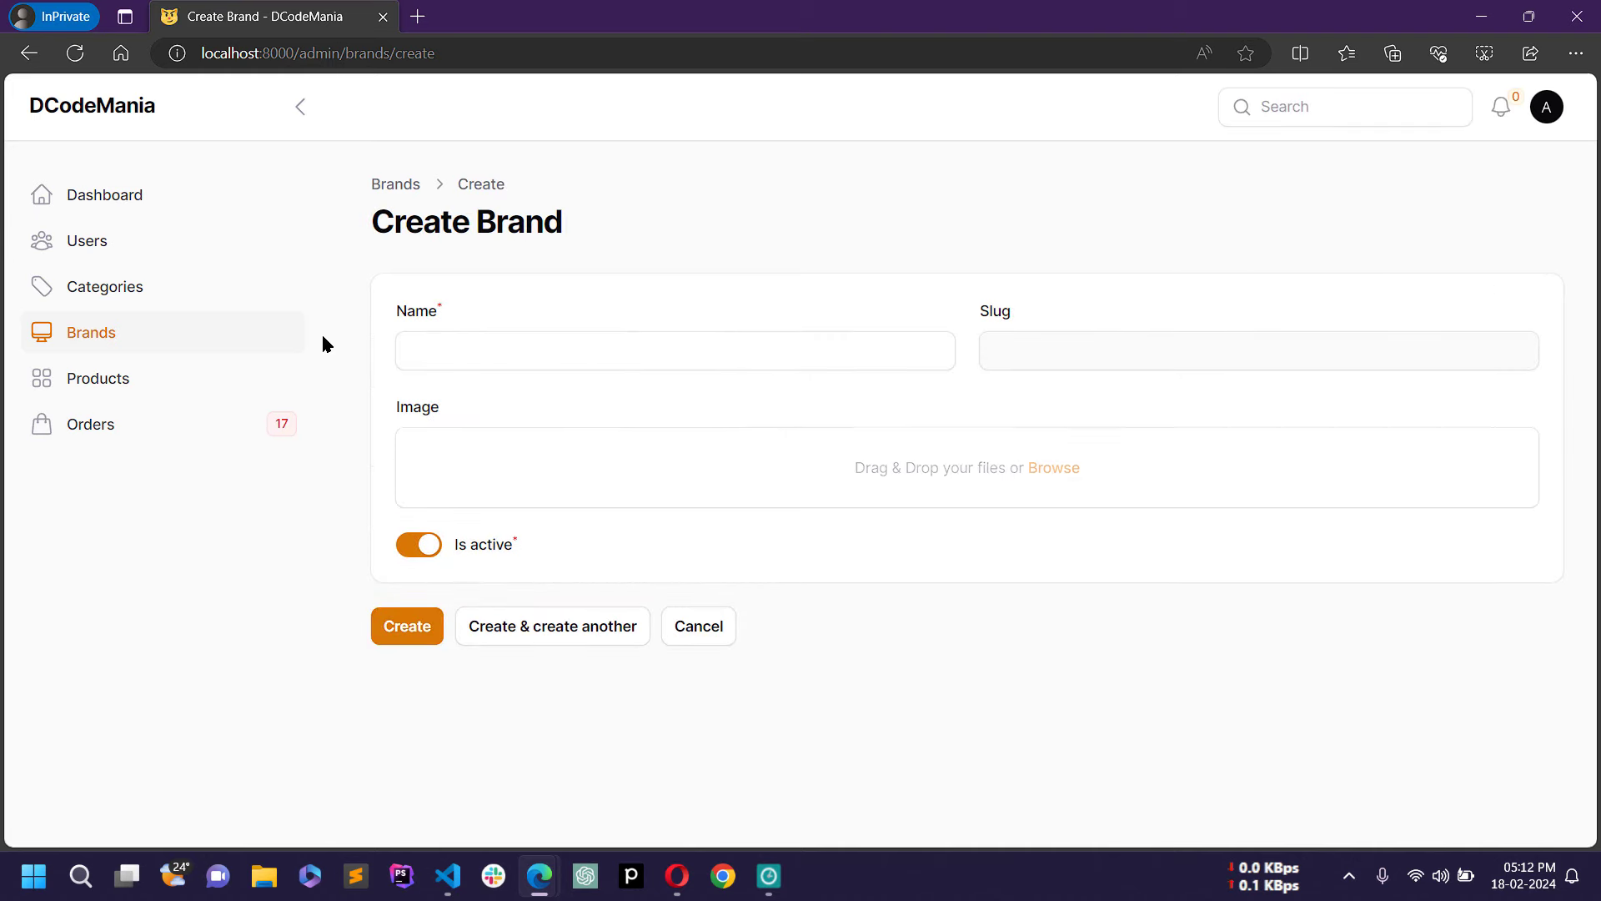
left_click(584, 347)
left_click(685, 278)
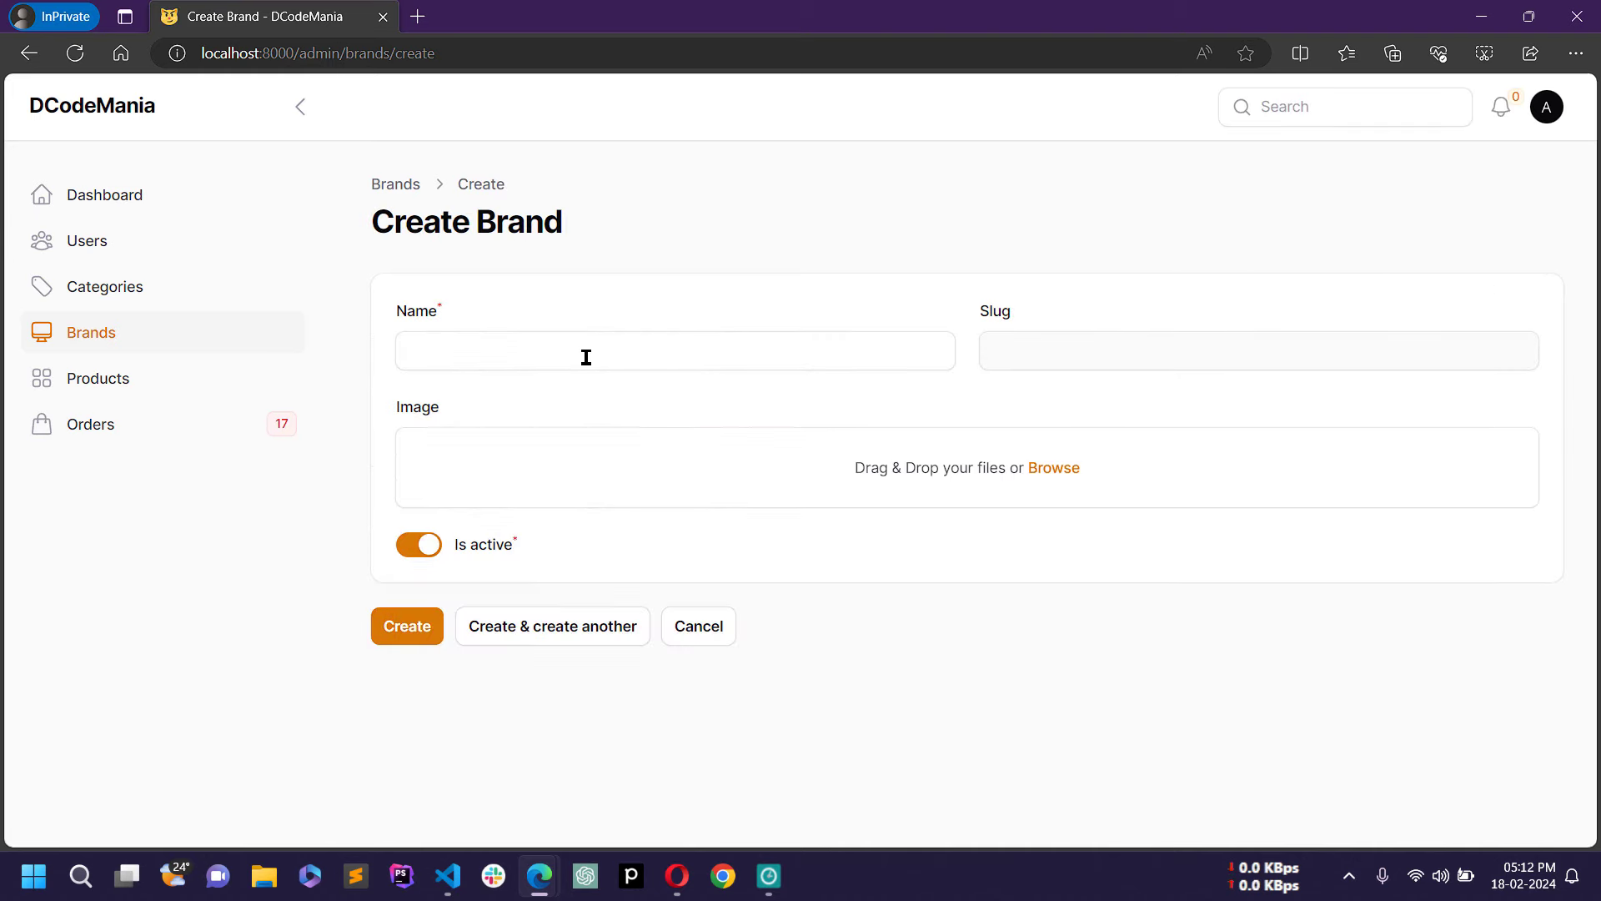
left_click(559, 353)
left_click(924, 267)
left_click(175, 336)
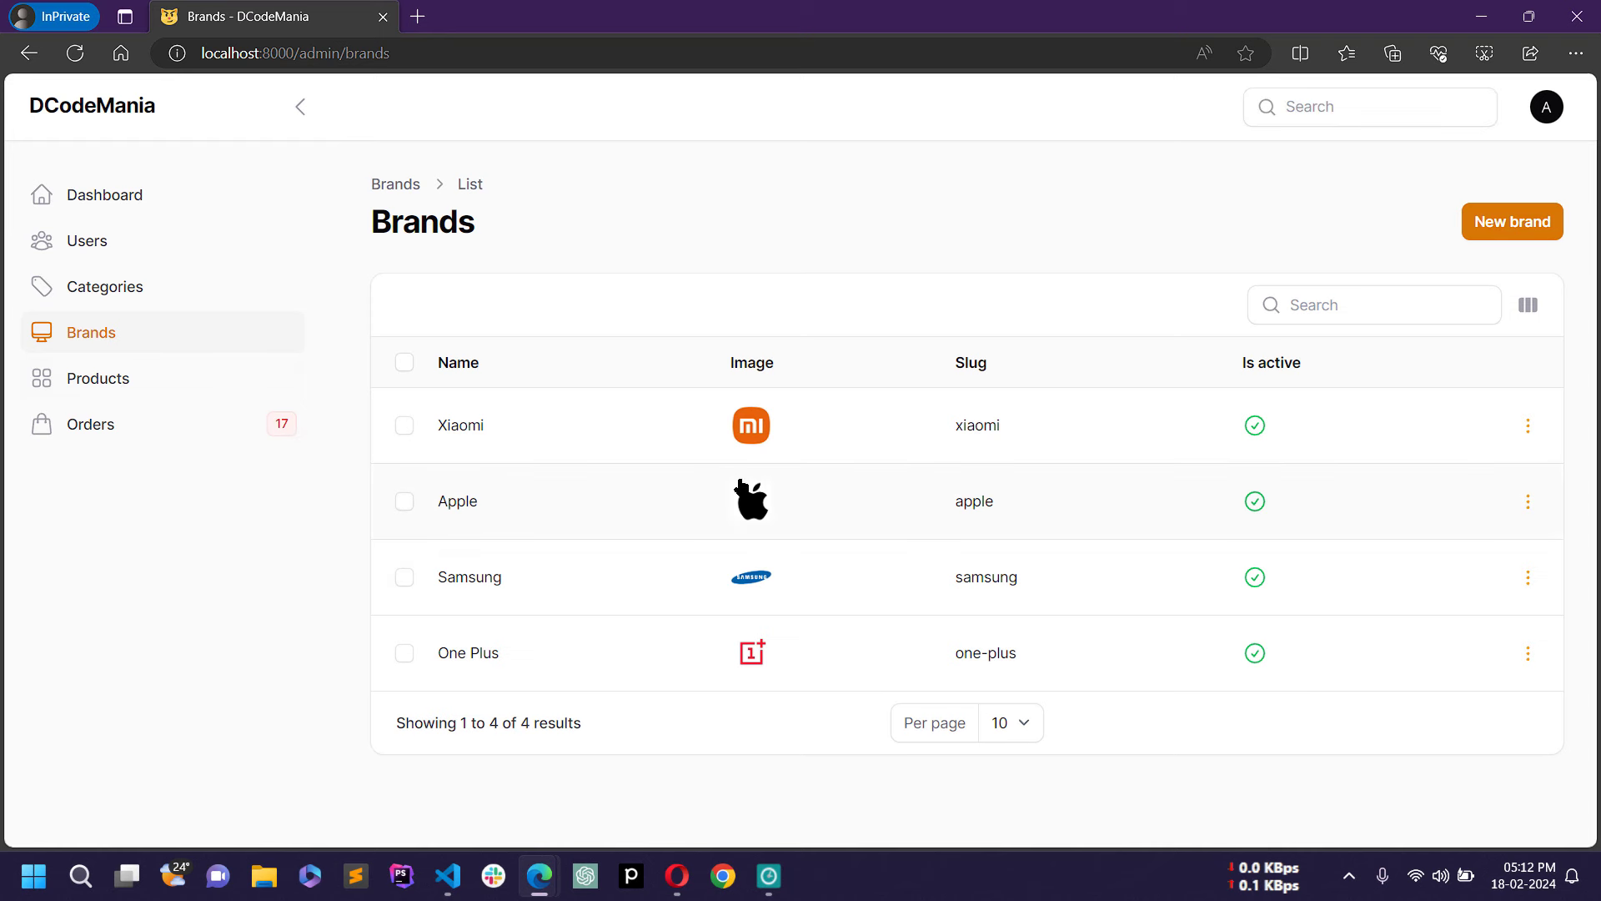
Step: Dismiss the Xiaomi row's actions without deleting and go to the Products list
left_click(1529, 427)
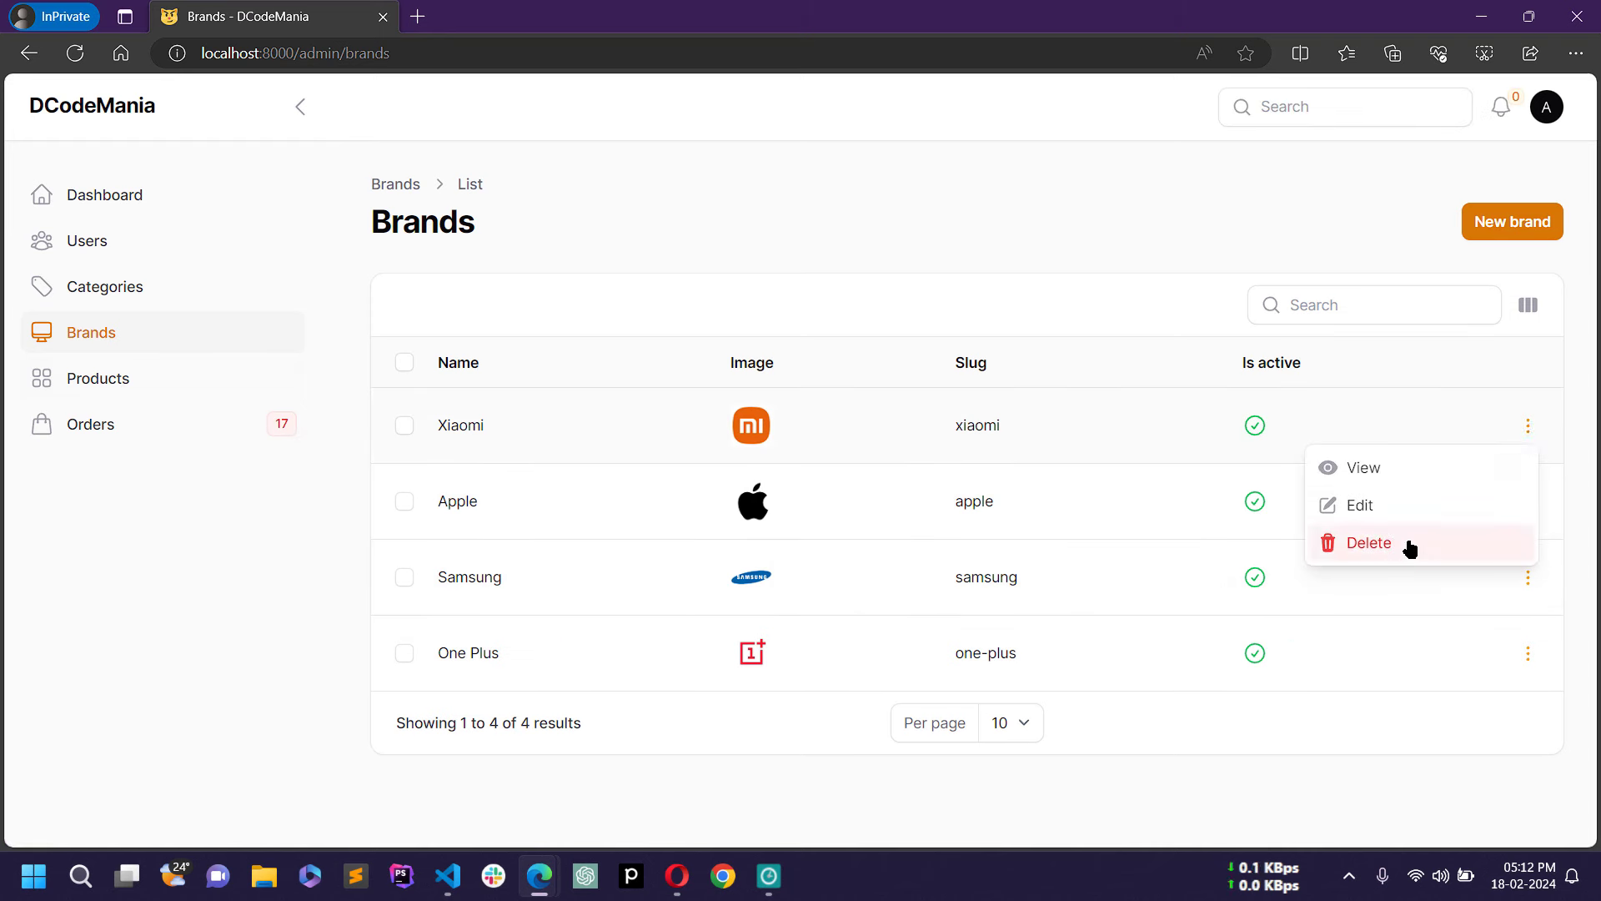
left_click(926, 243)
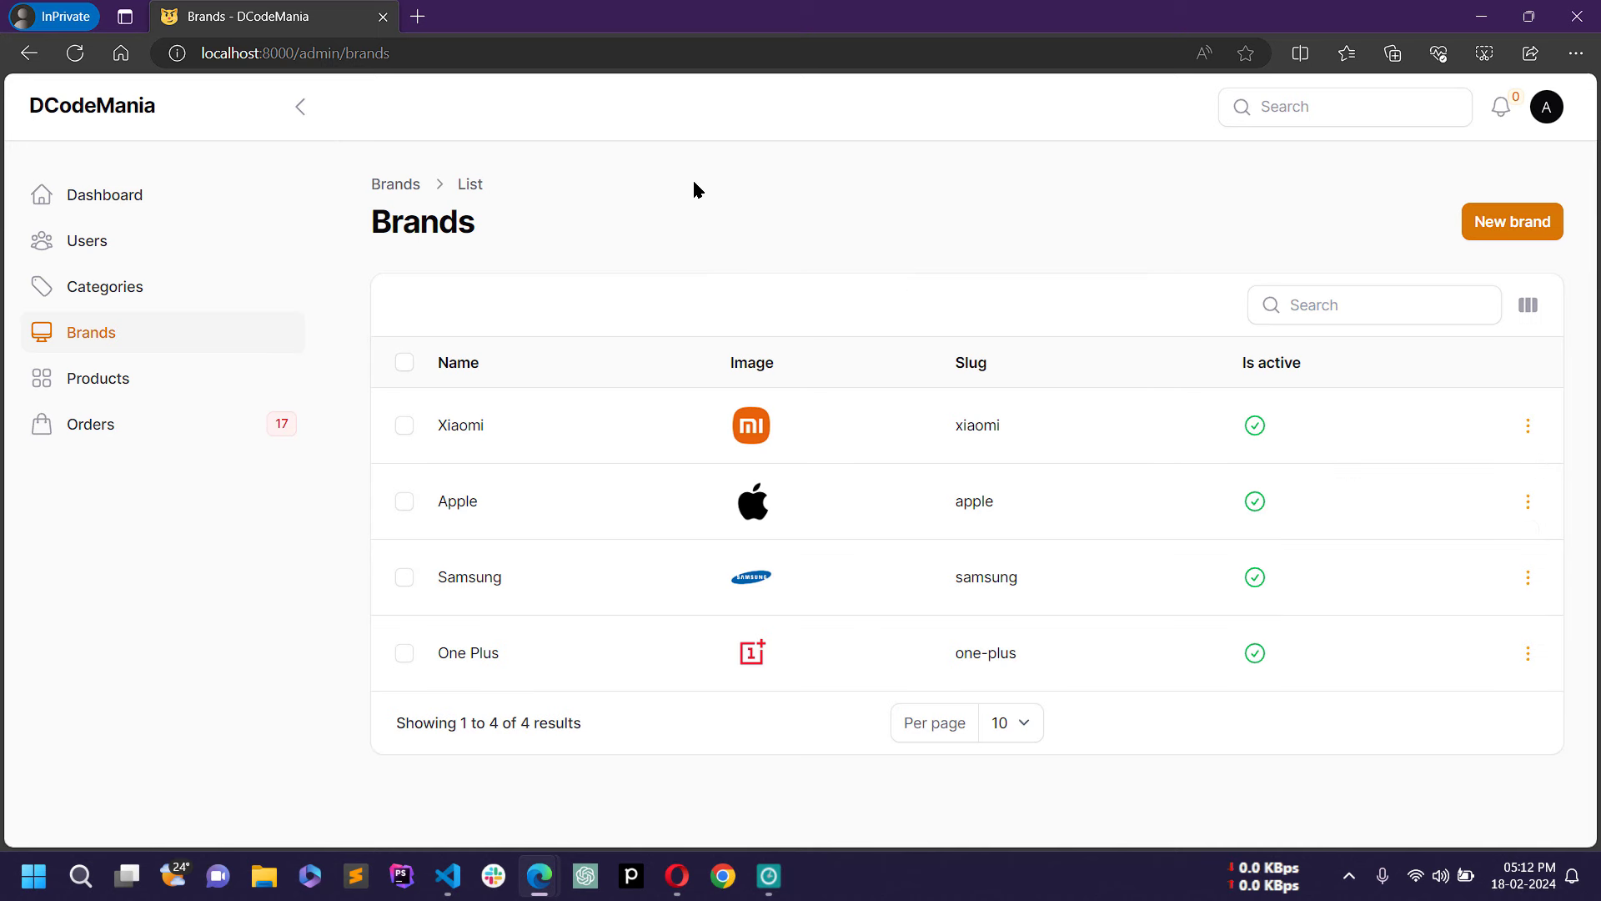
left_click(110, 377)
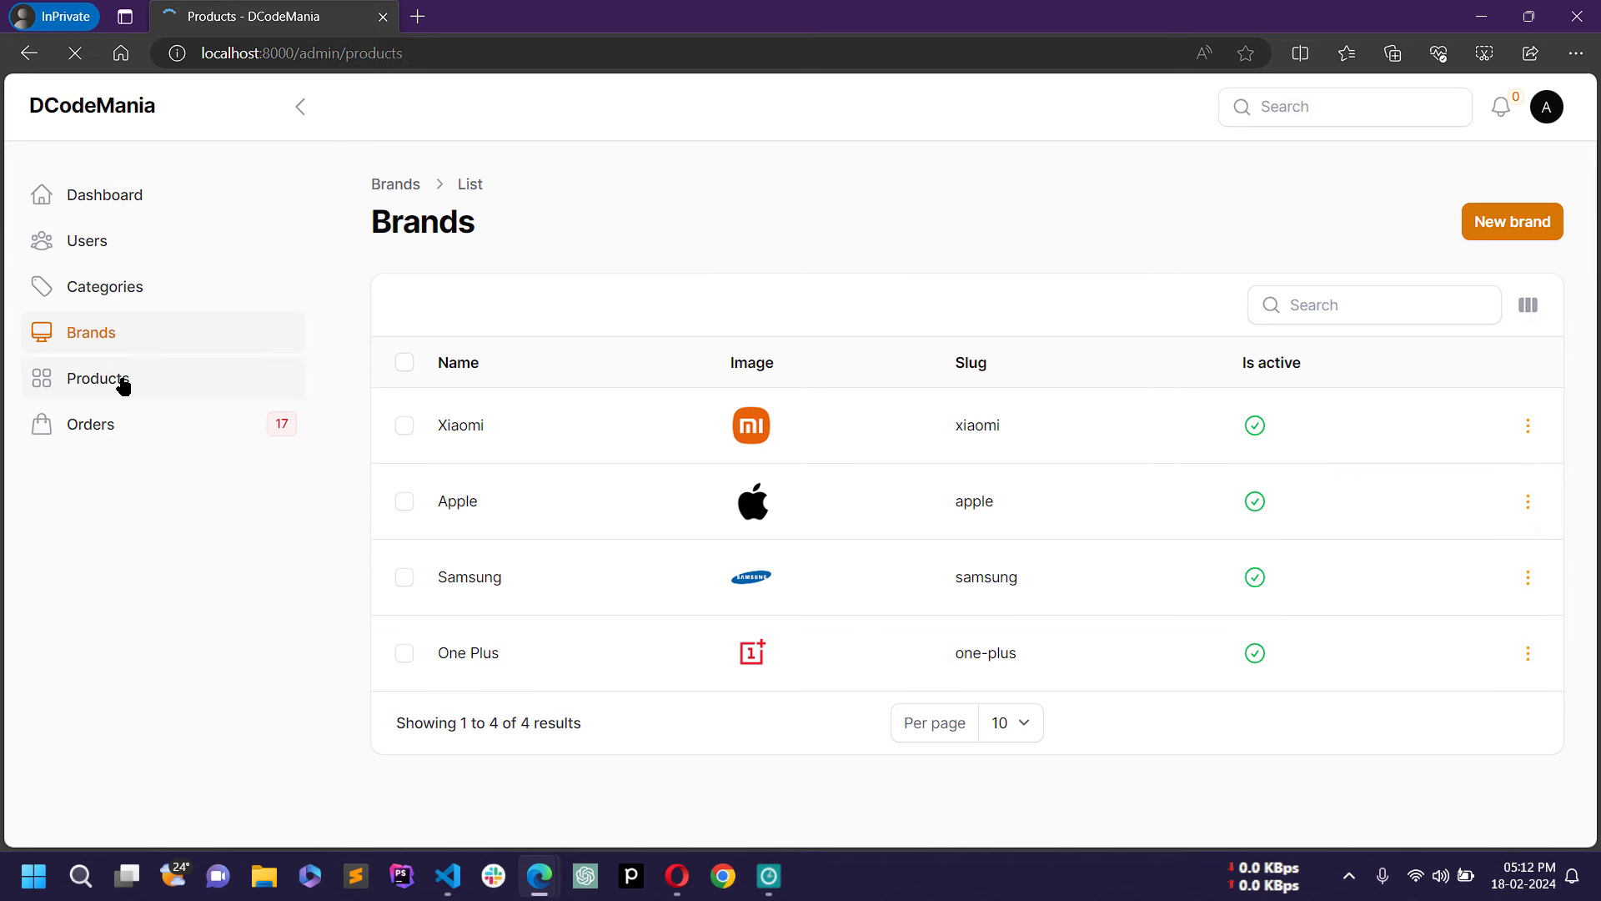
scroll(985, 616, "down", 3)
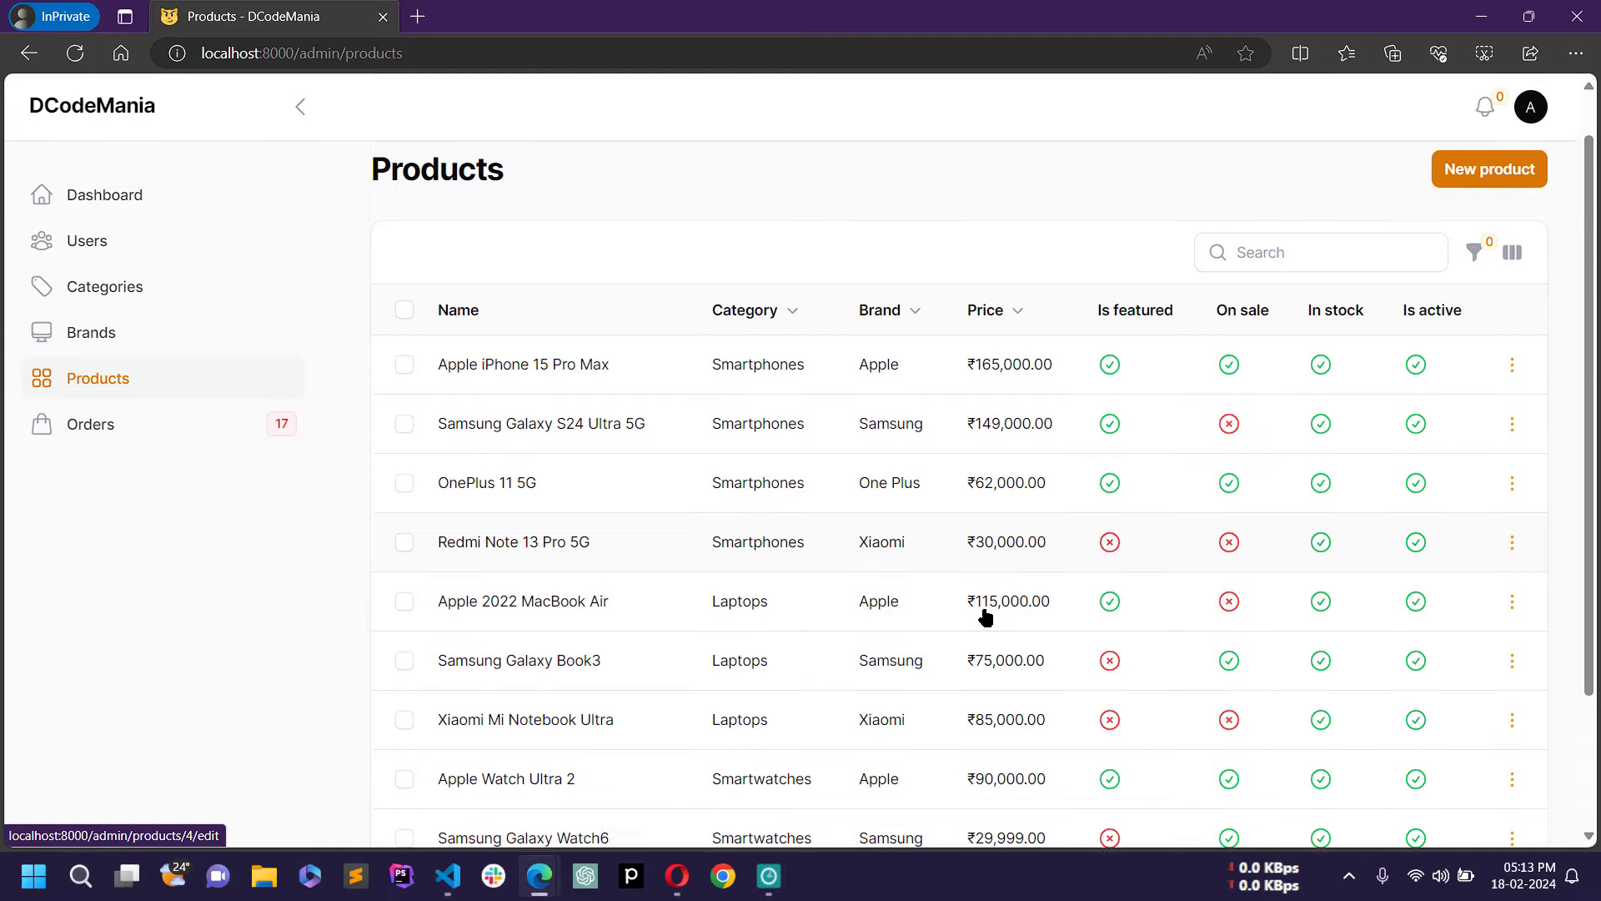
scroll(985, 616, "up", 3)
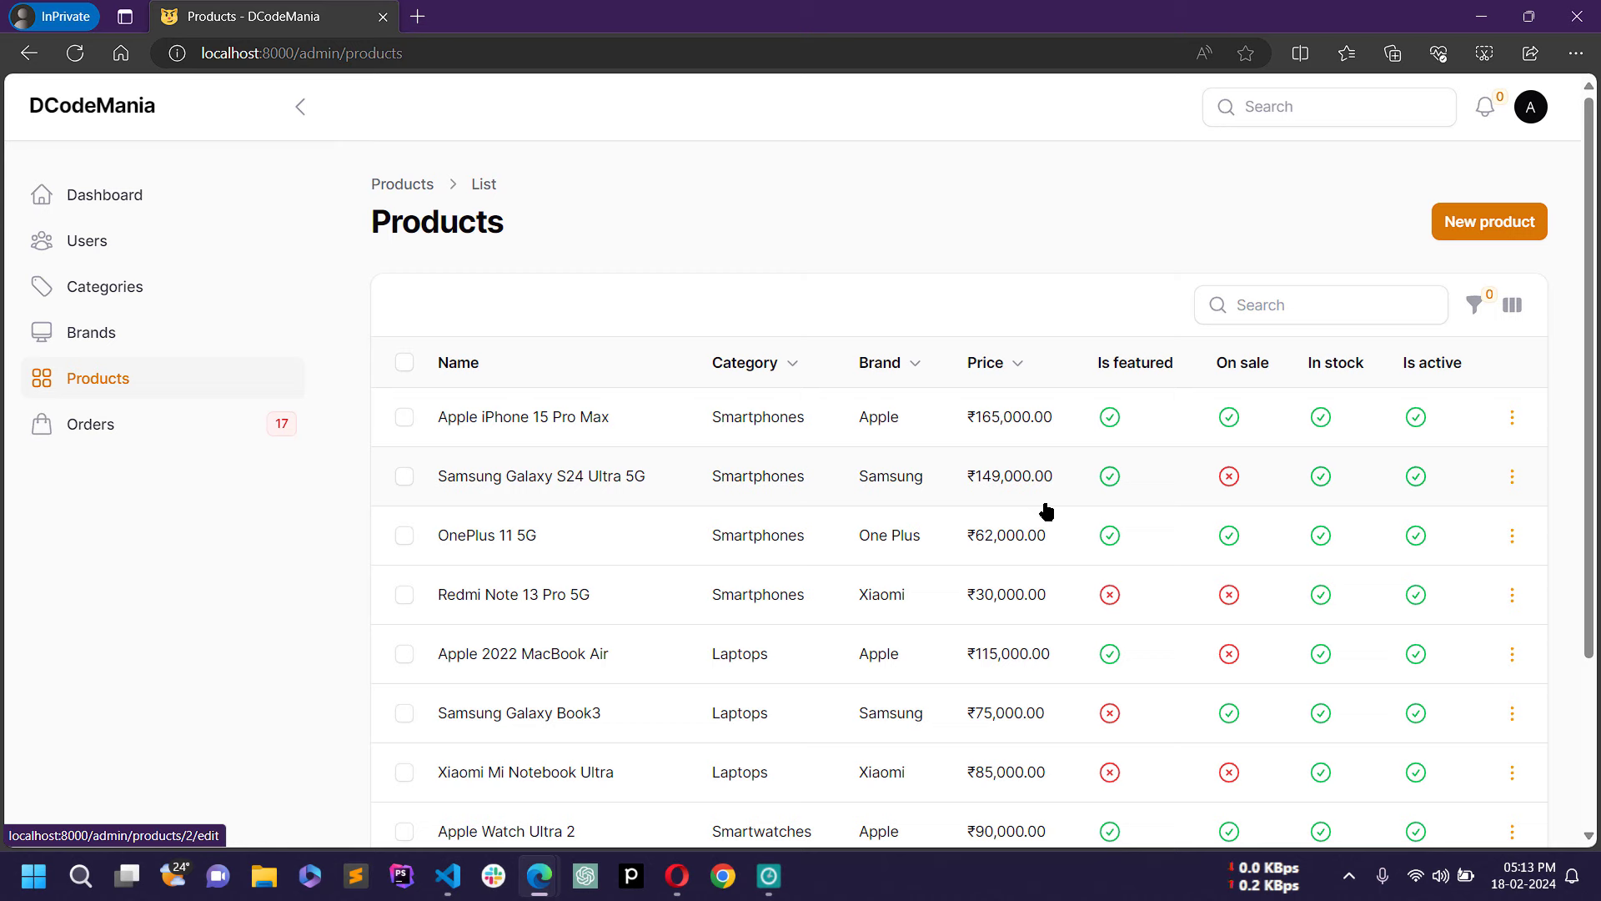
scroll(1047, 511, "down", 3)
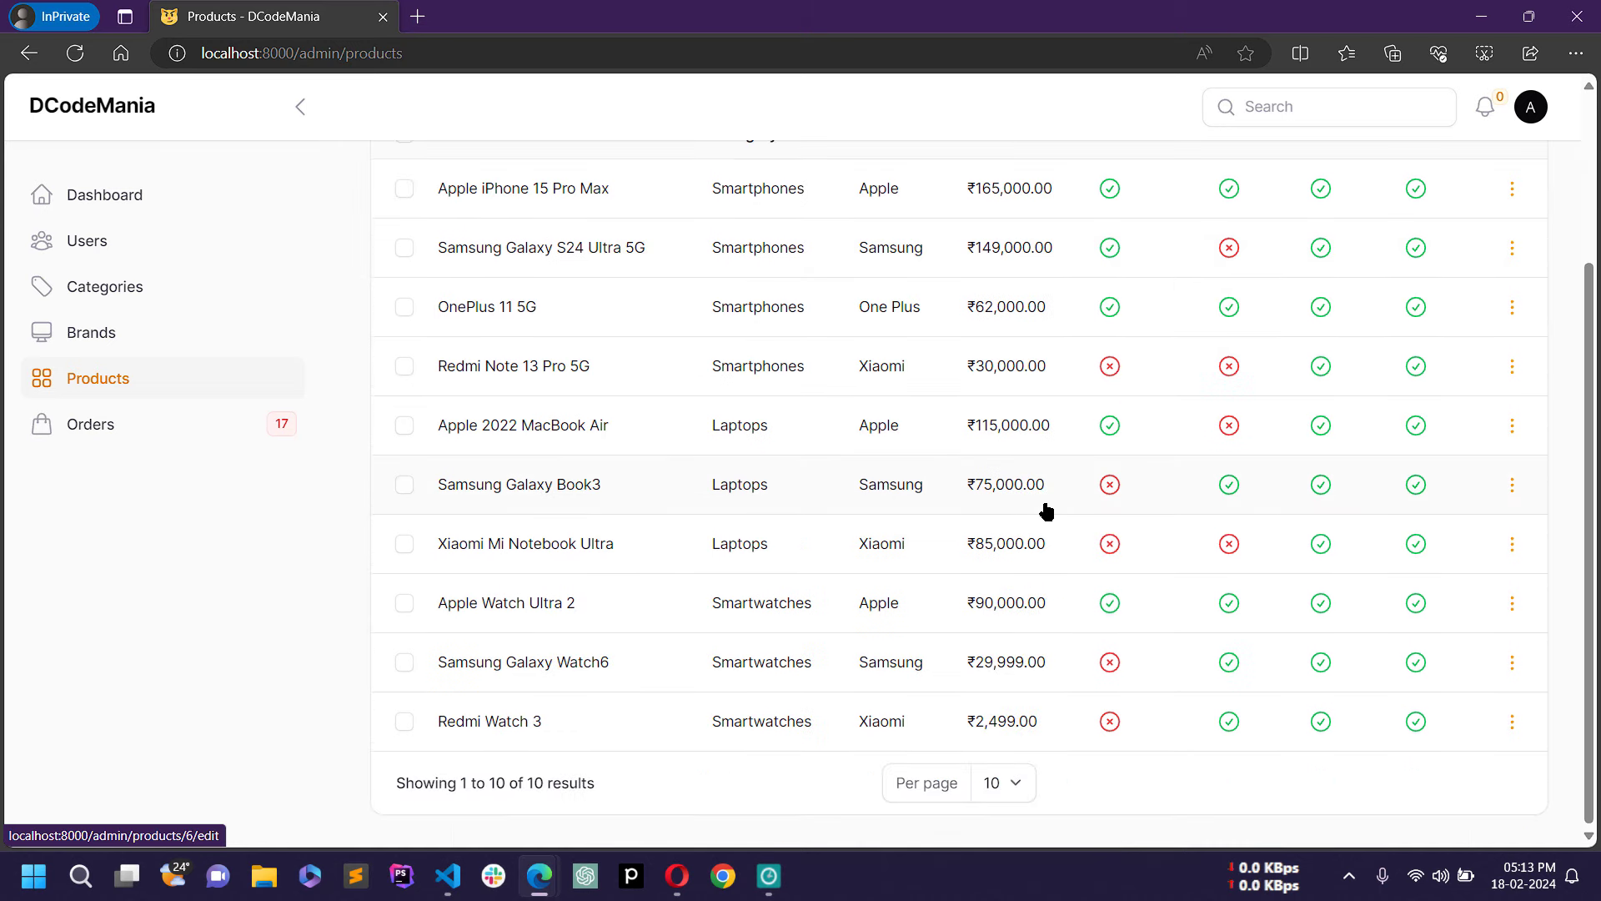
scroll(1047, 512, "up", 3)
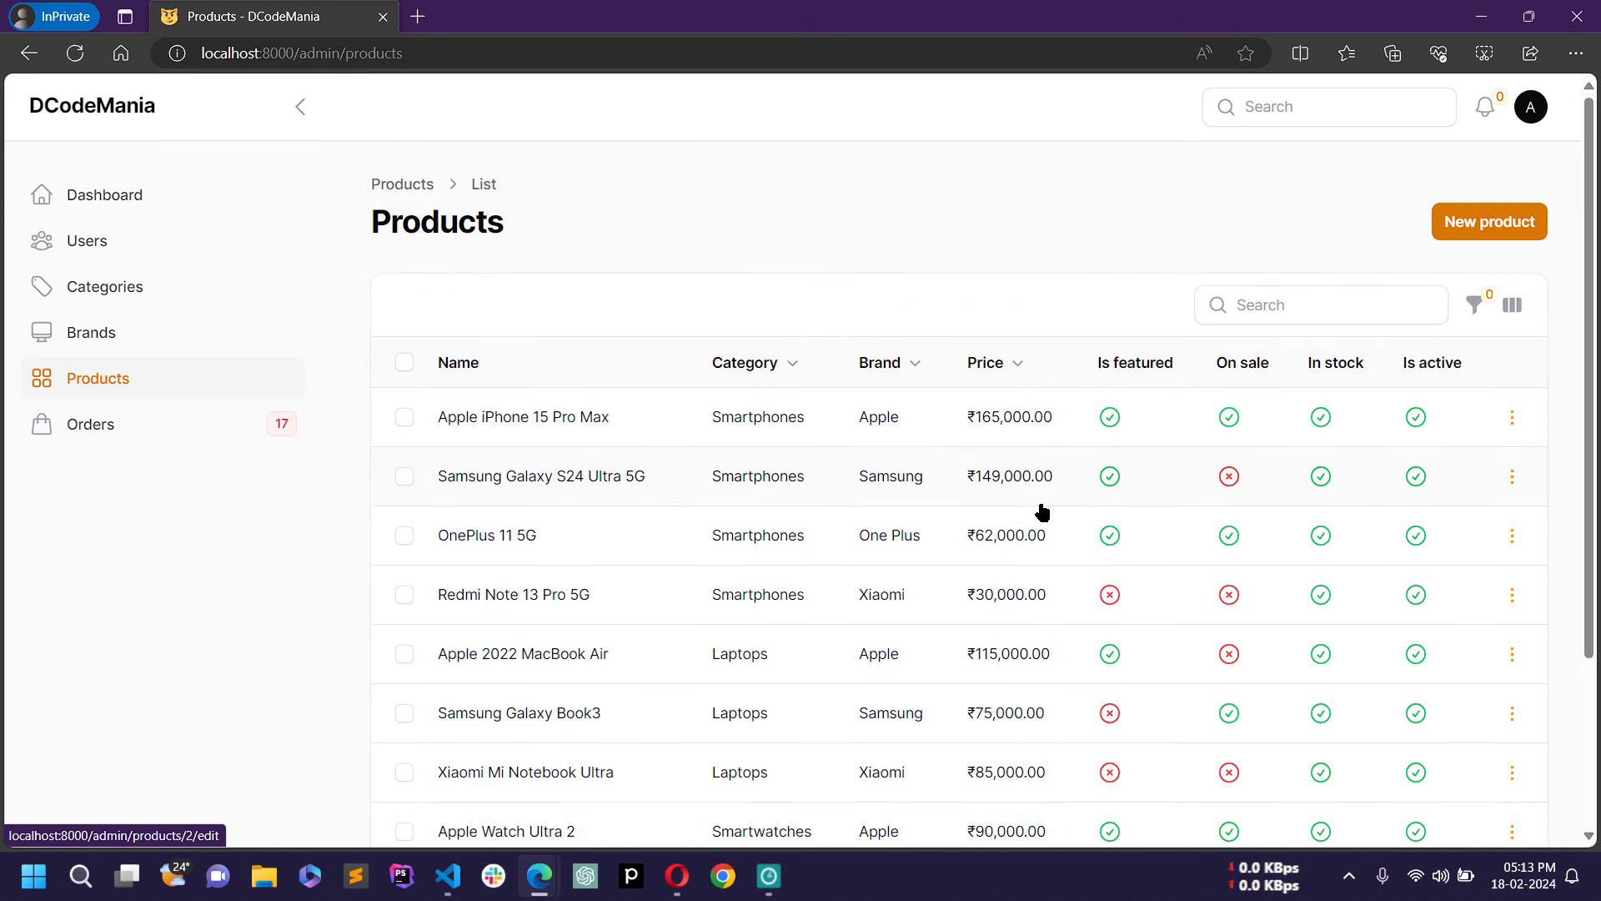
scroll(1043, 512, "down", 3)
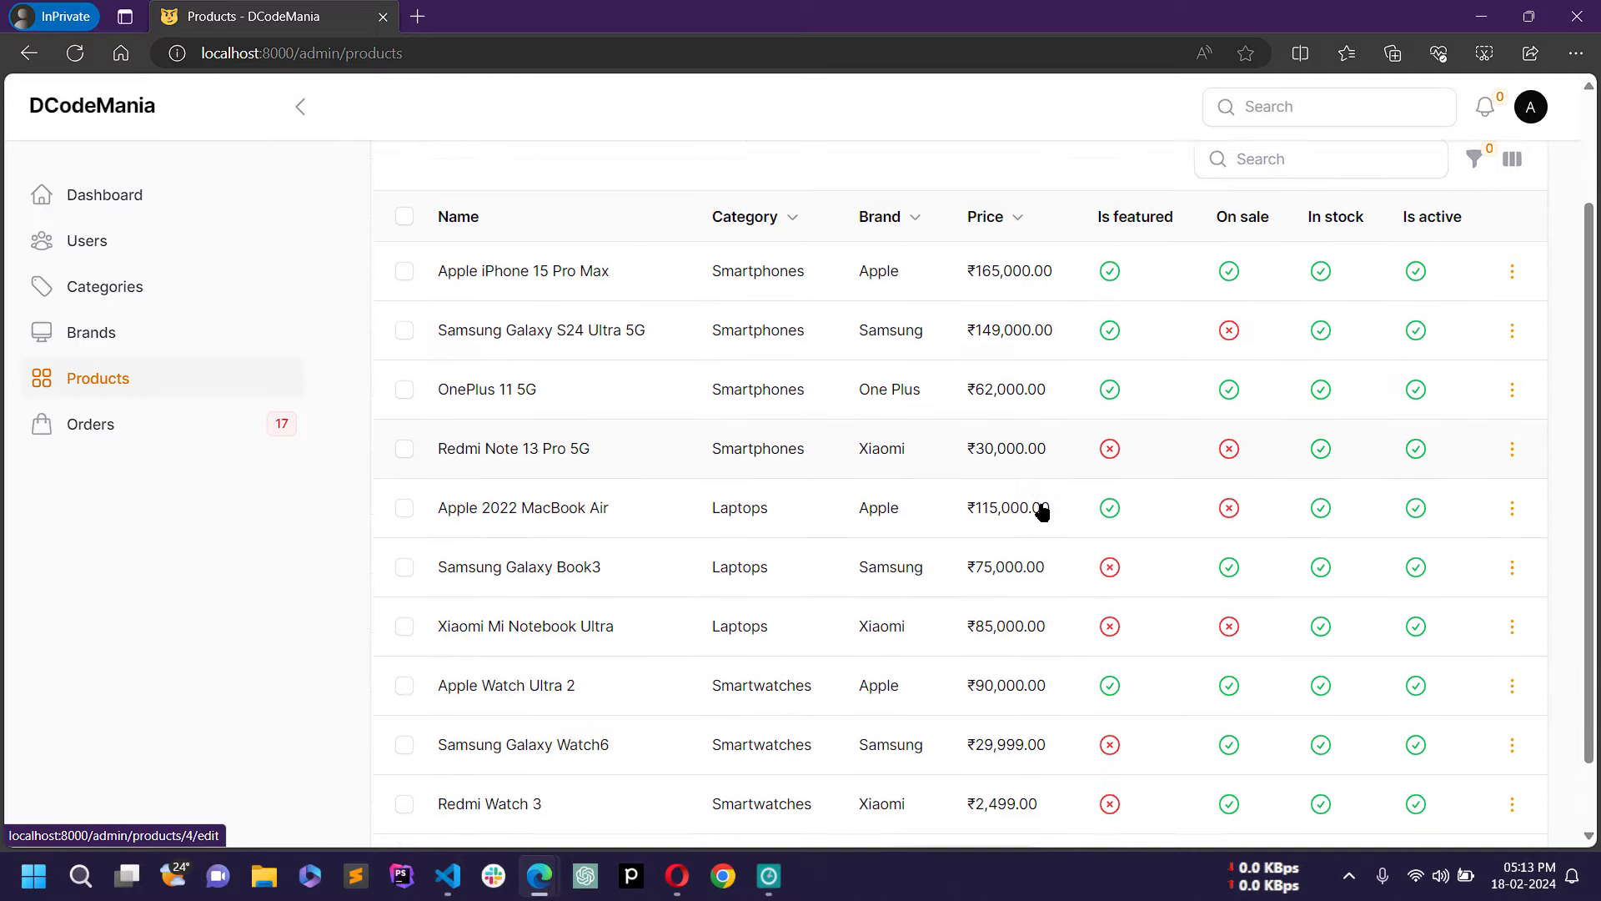
scroll(1043, 512, "up", 3)
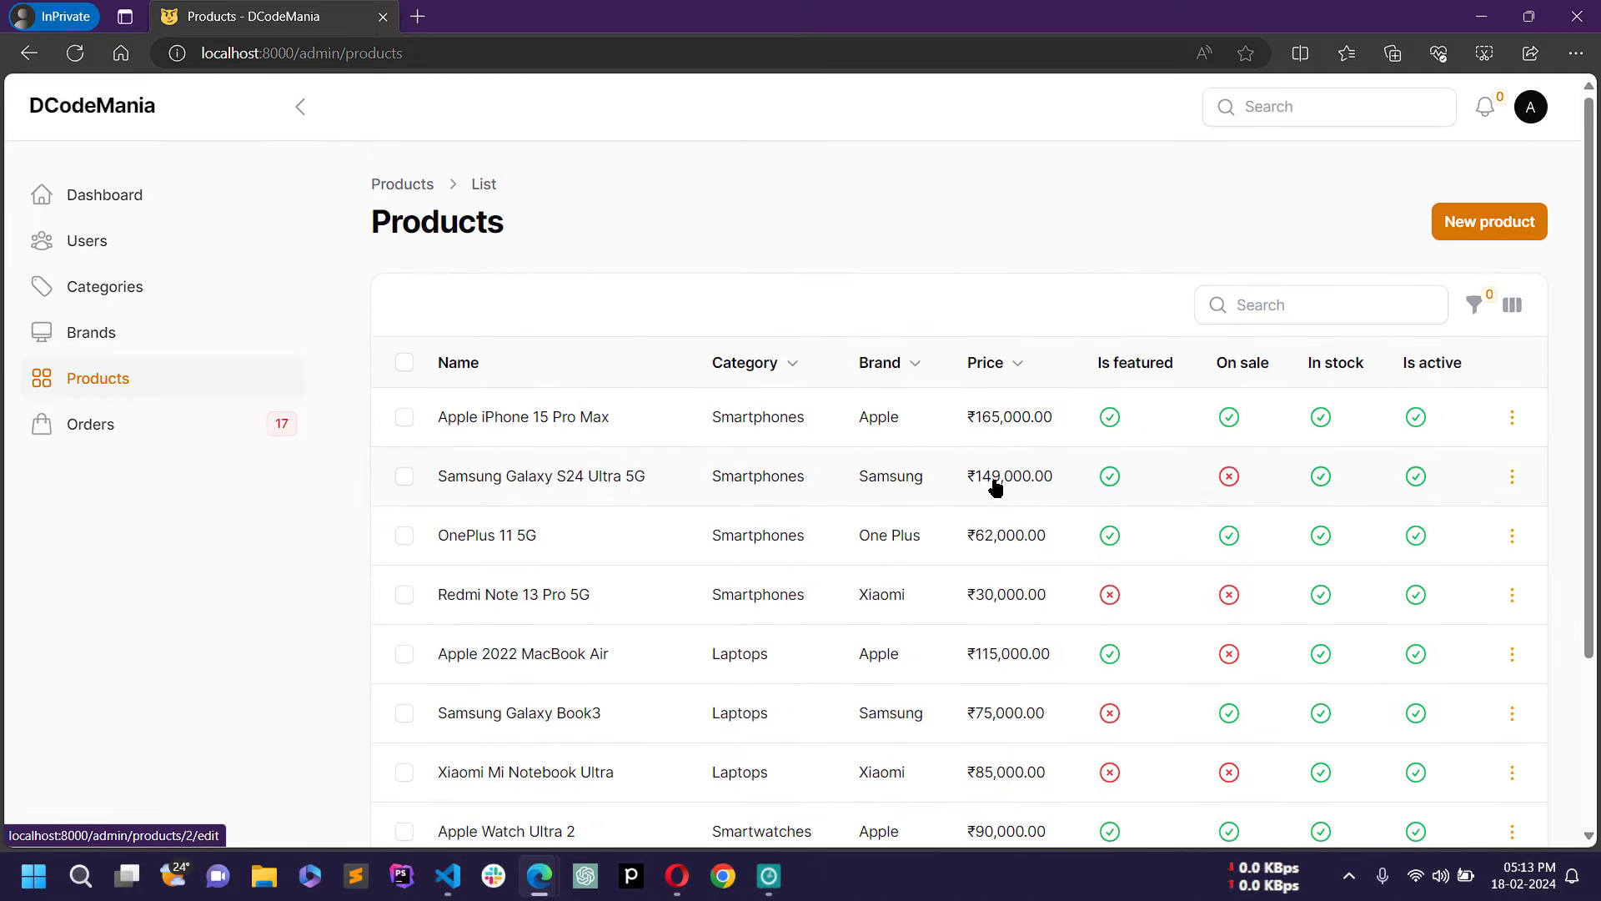
left_click(875, 429)
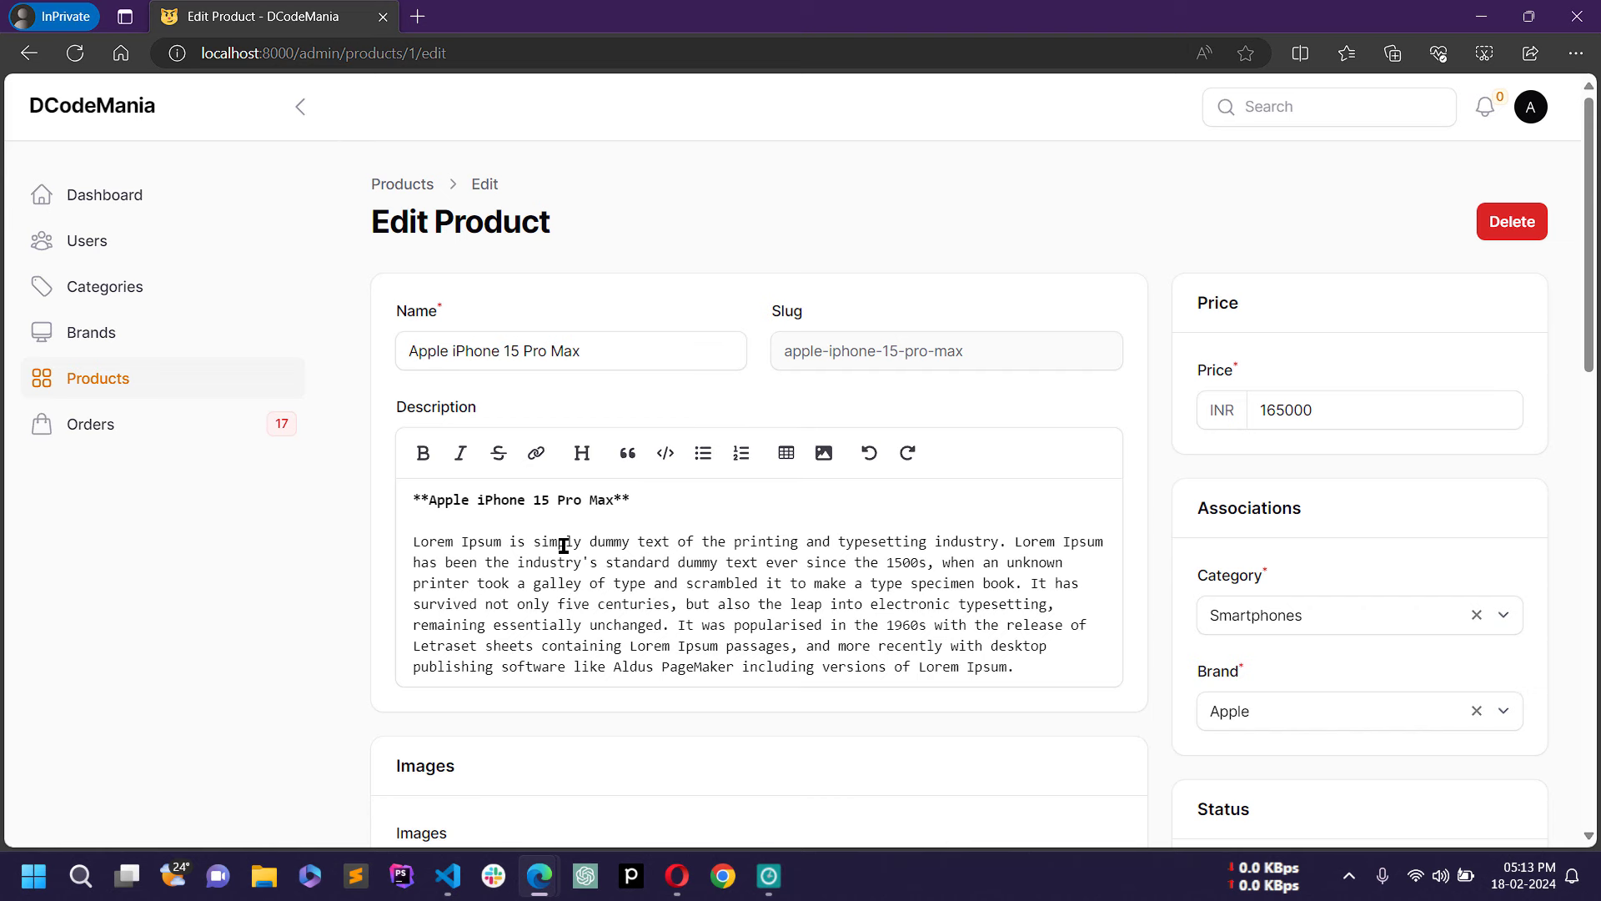
scroll(1328, 367, "down", 1)
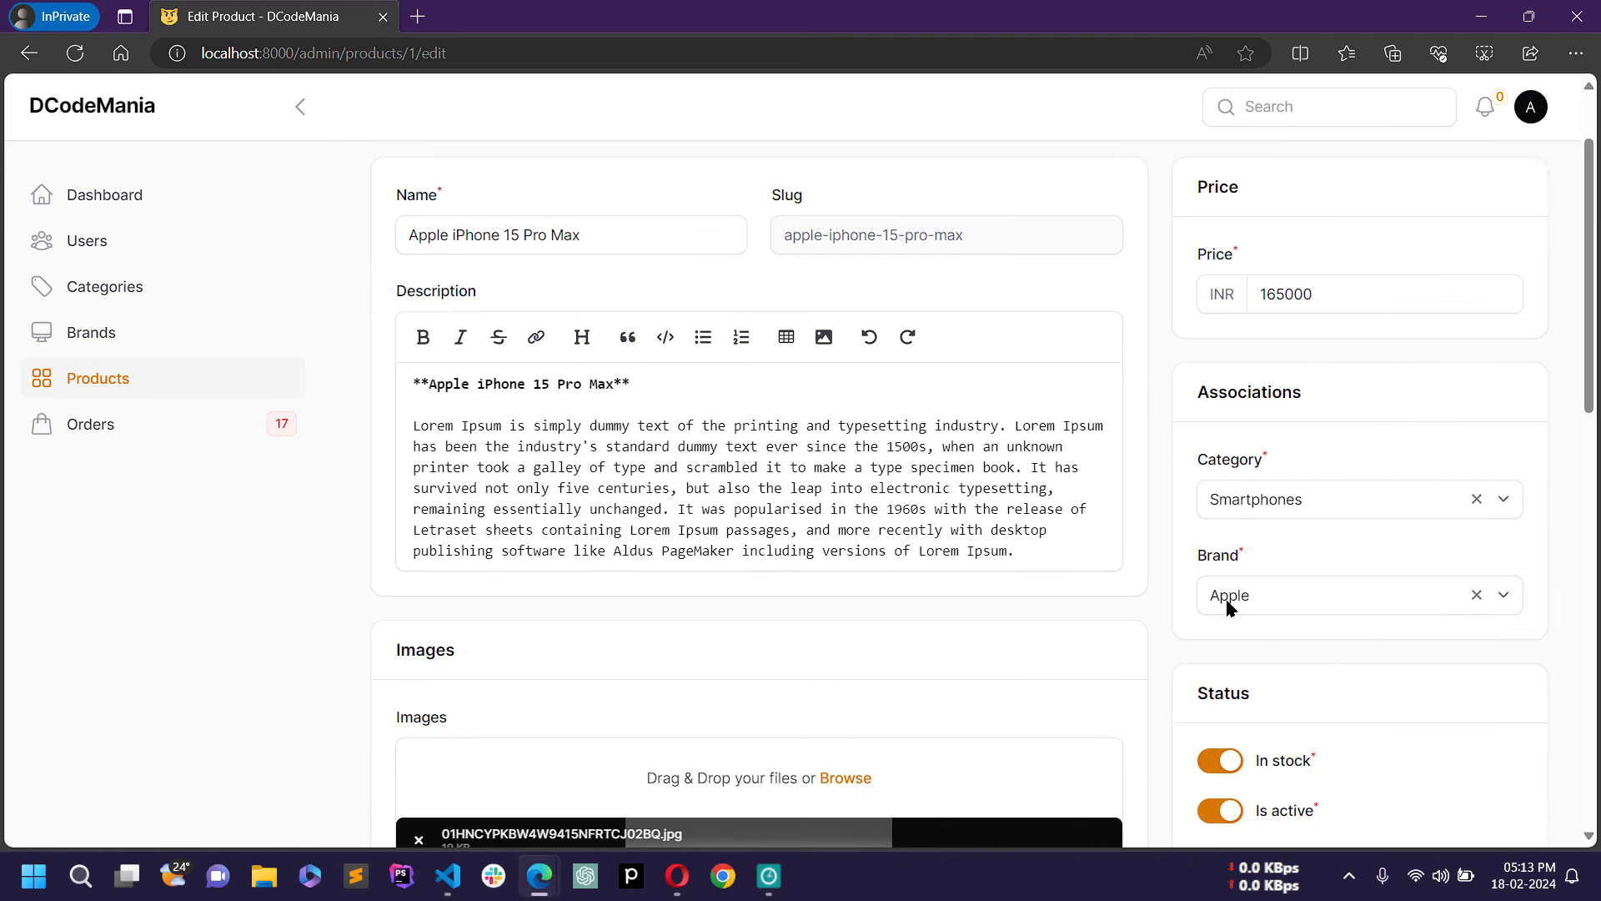
scroll(912, 659, "down", 8)
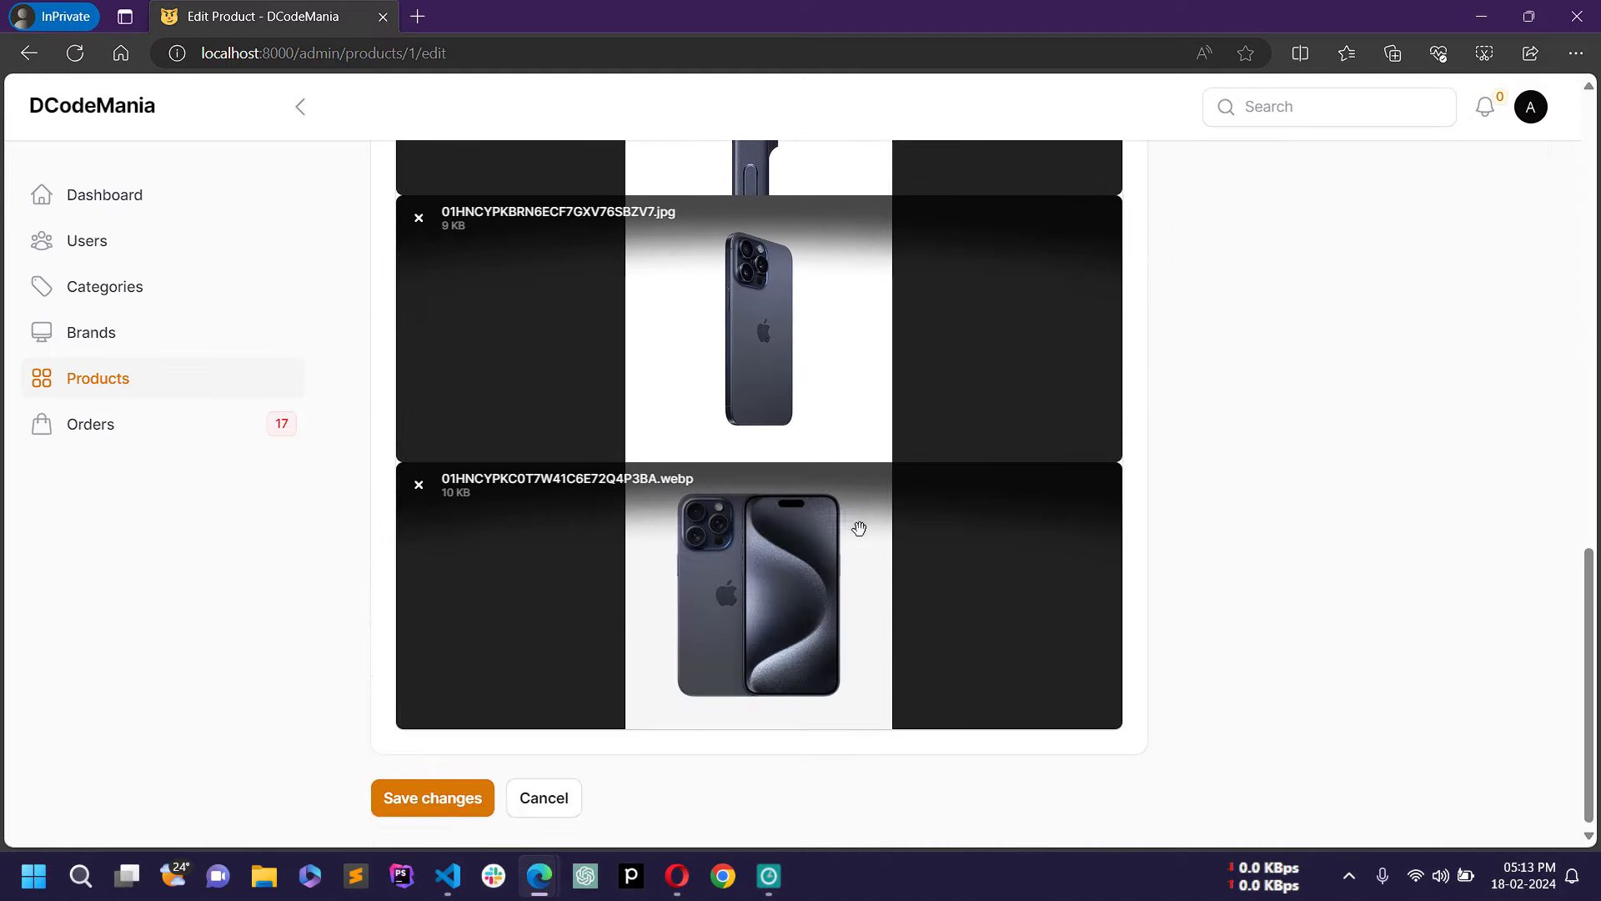
scroll(859, 550, "up", 7)
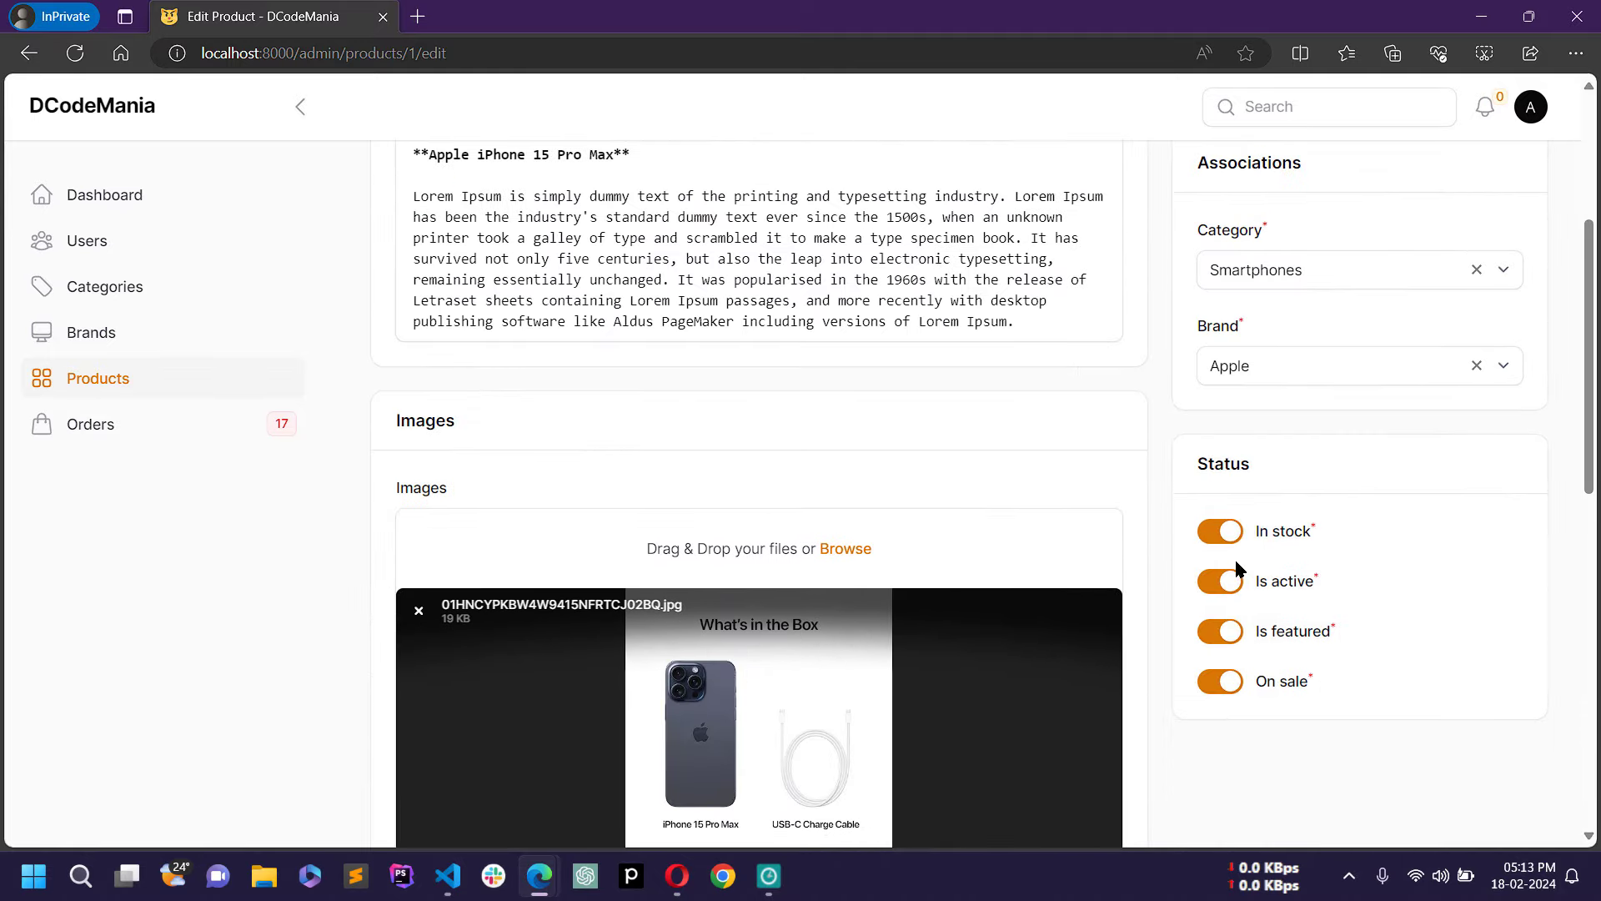
scroll(1233, 629, "up", 3)
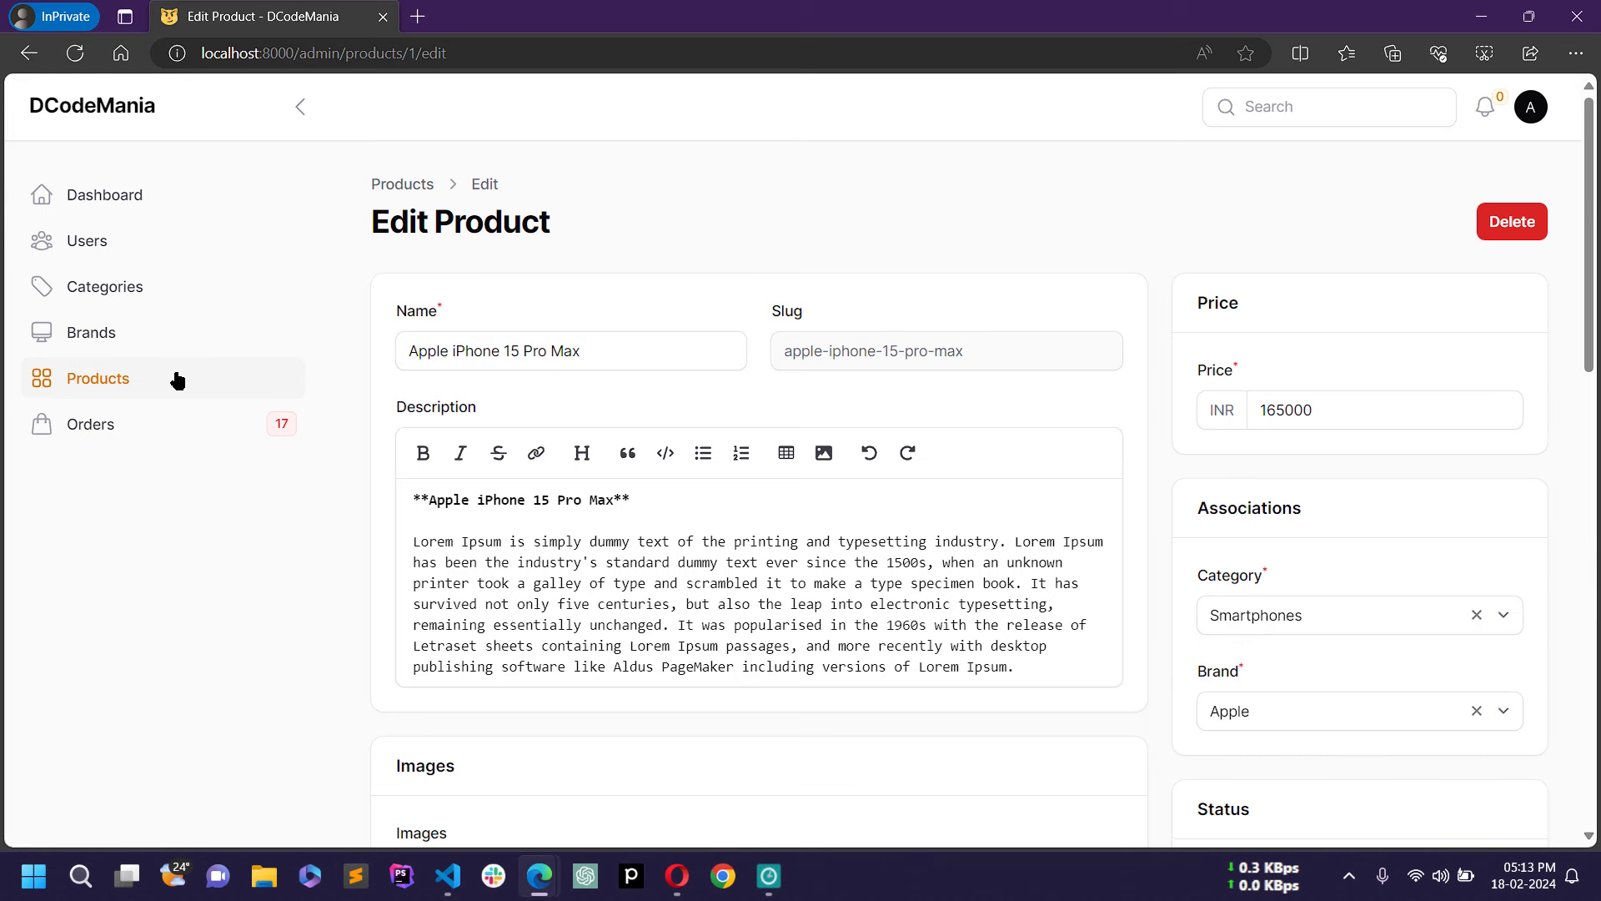
left_click(177, 380)
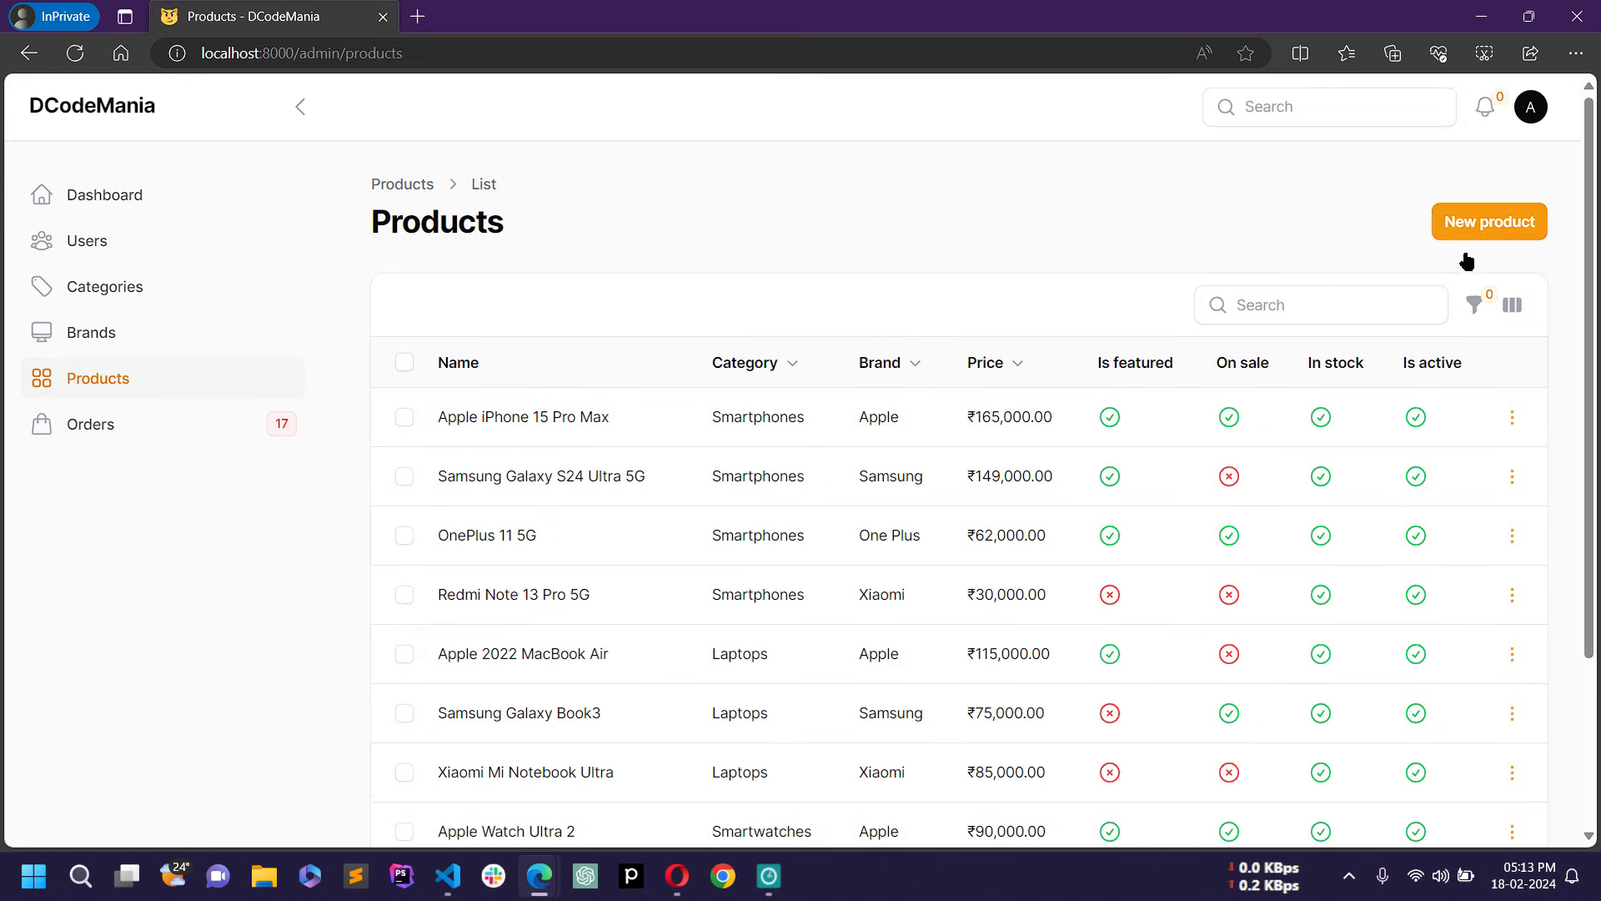
Step: Start a new product named 'One Plus 4K TV', letting the slug one-plus-4k-tv fill in
left_click(1493, 236)
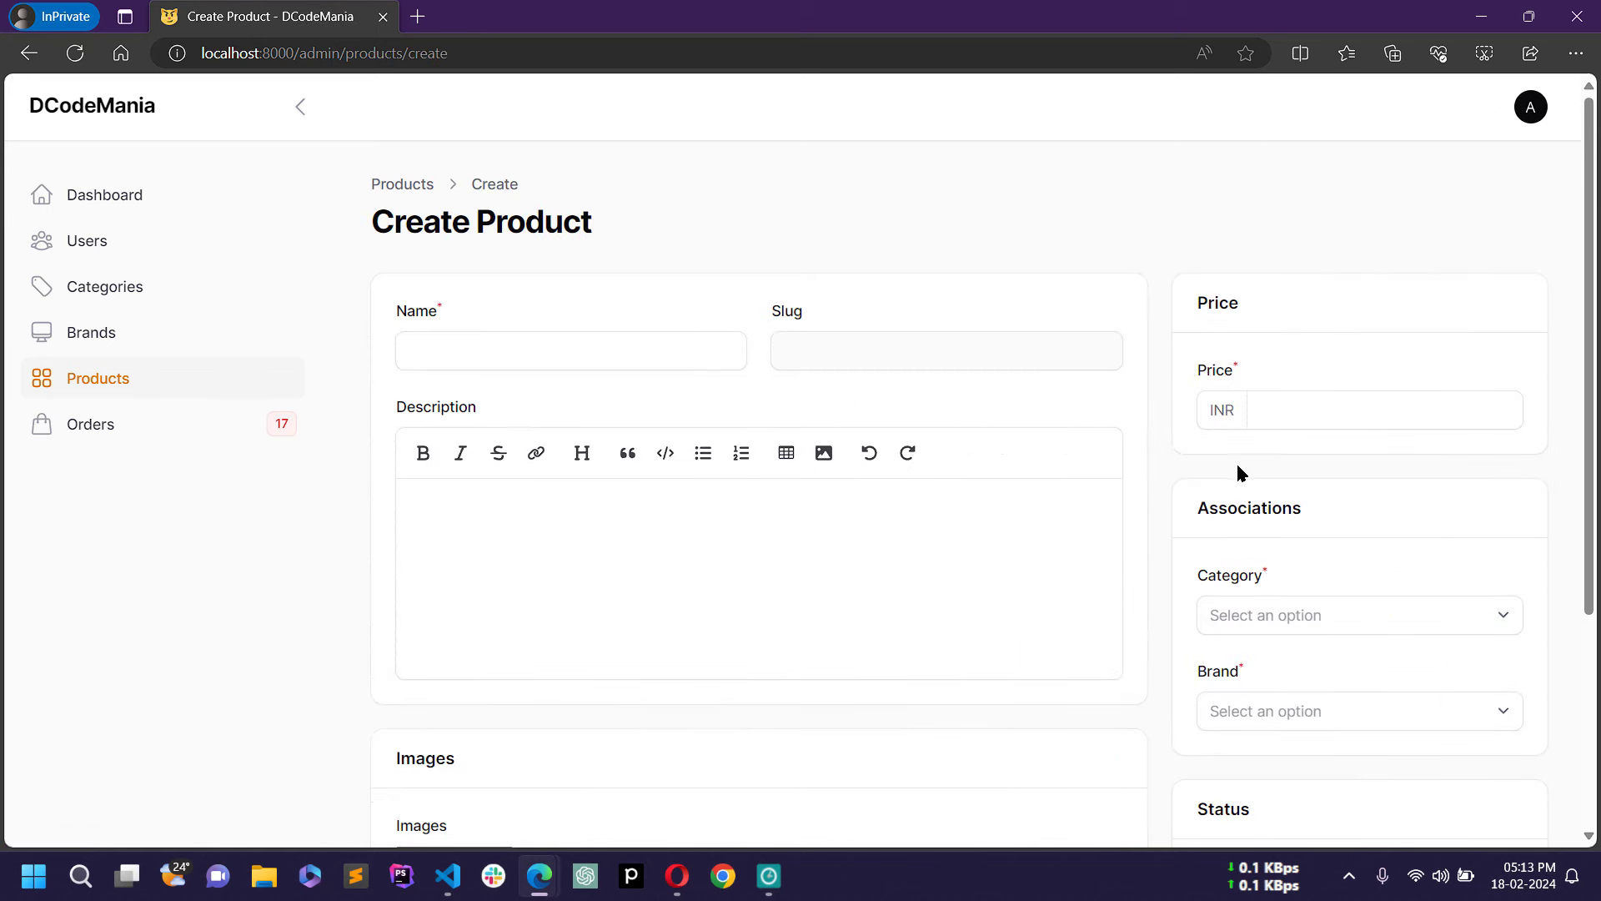
mouse_move(1594, 209)
left_mouse_down()
mouse_move(1595, 450)
mouse_move(1595, 193)
left_mouse_up()
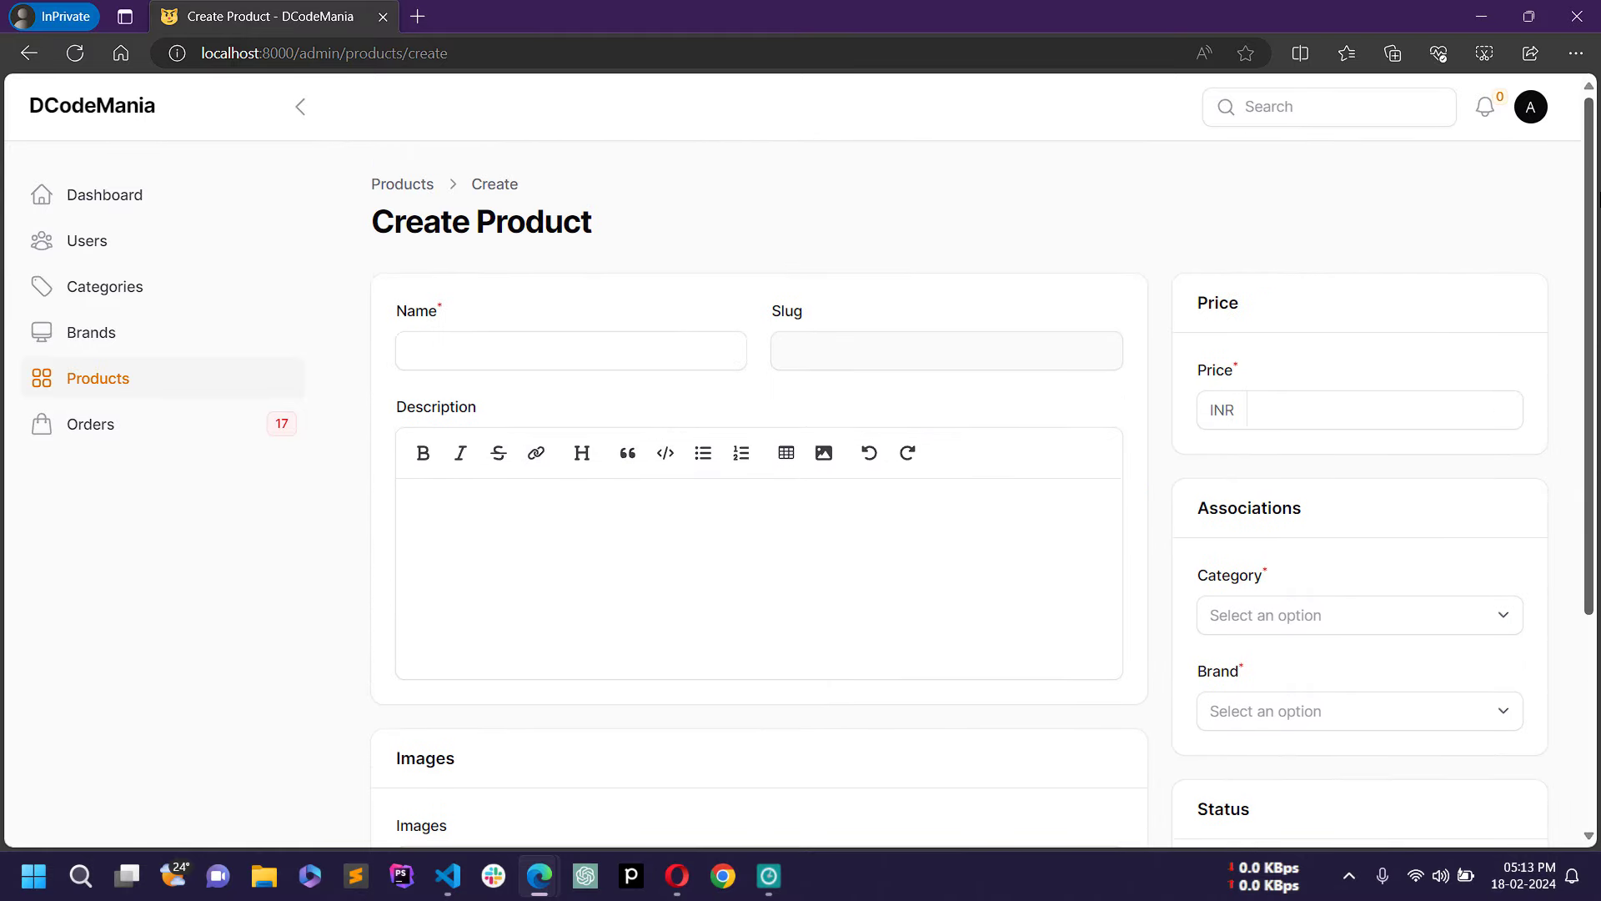
left_click(576, 352)
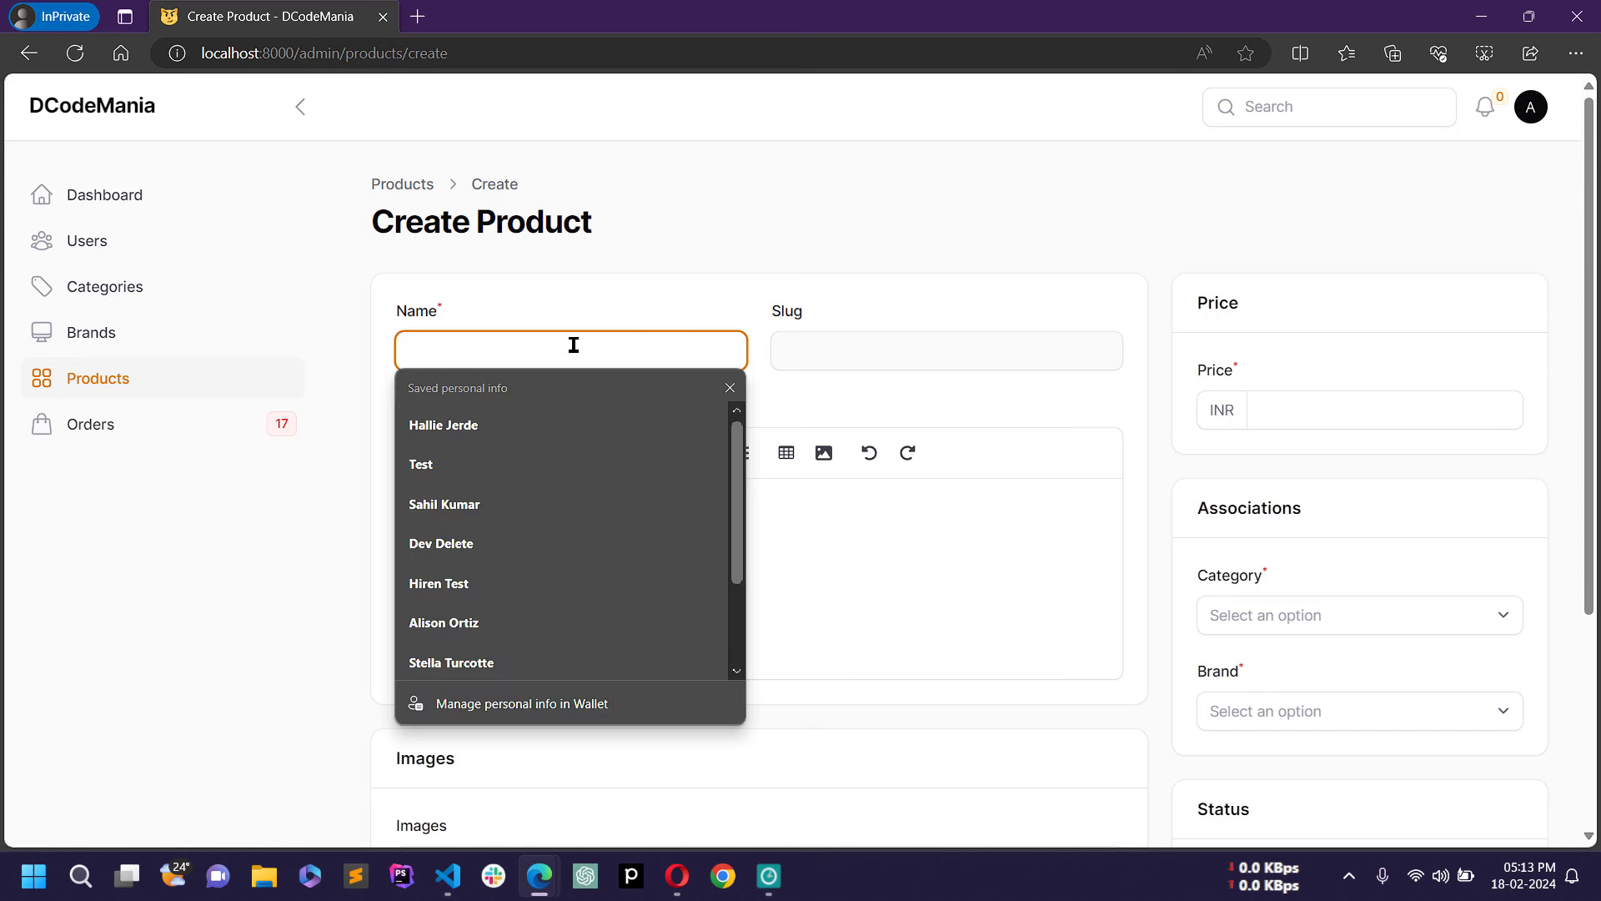
type("On")
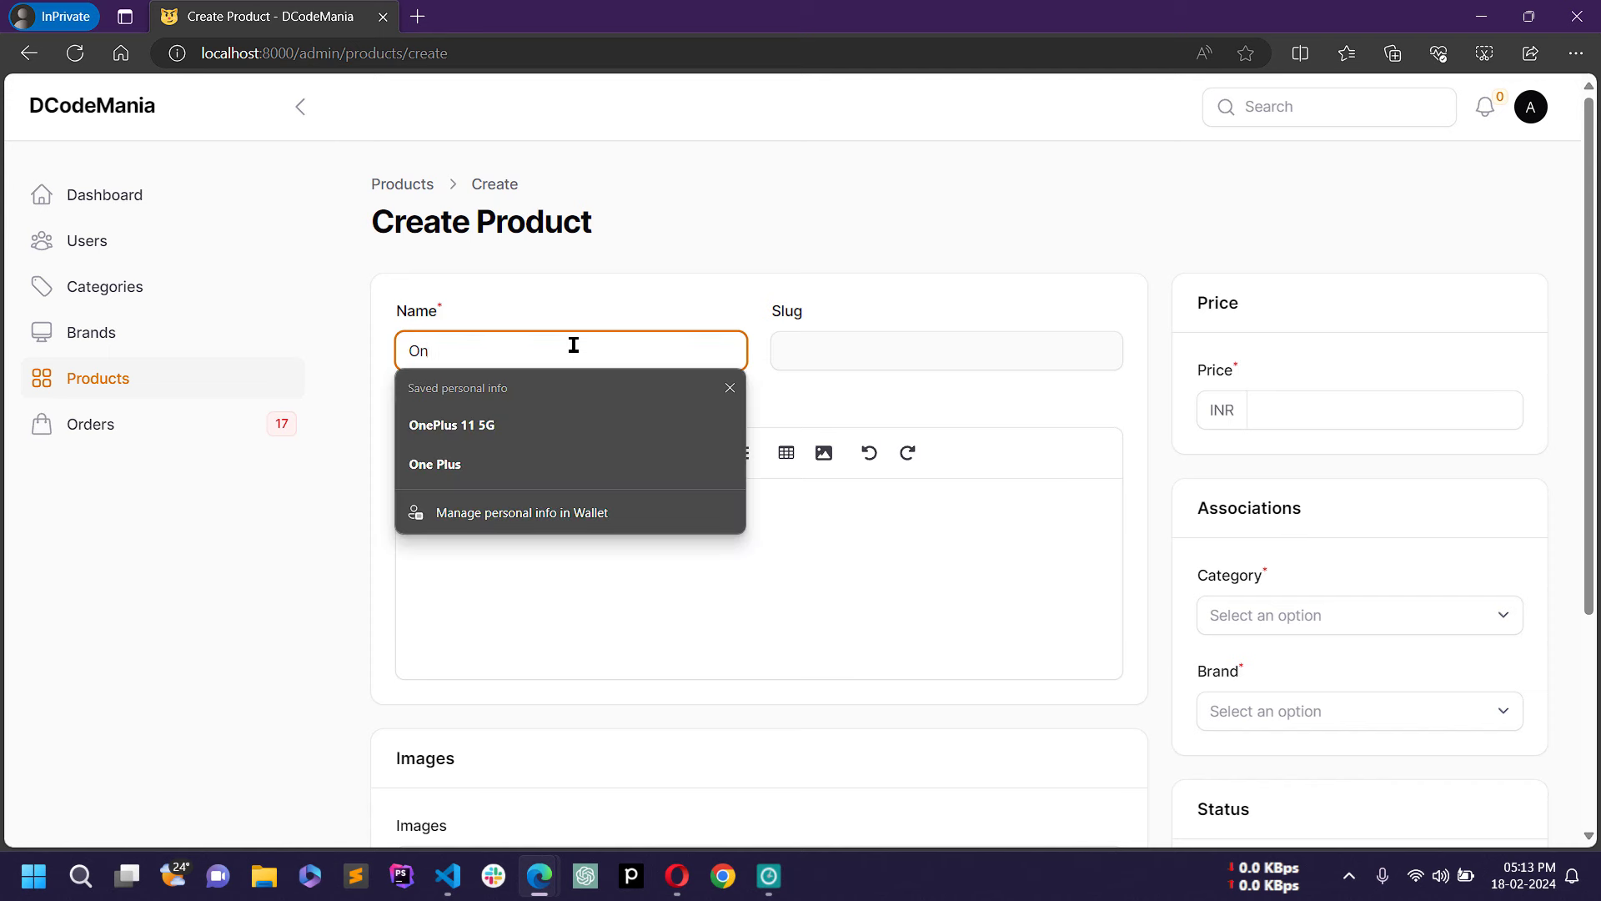
type("e Plus")
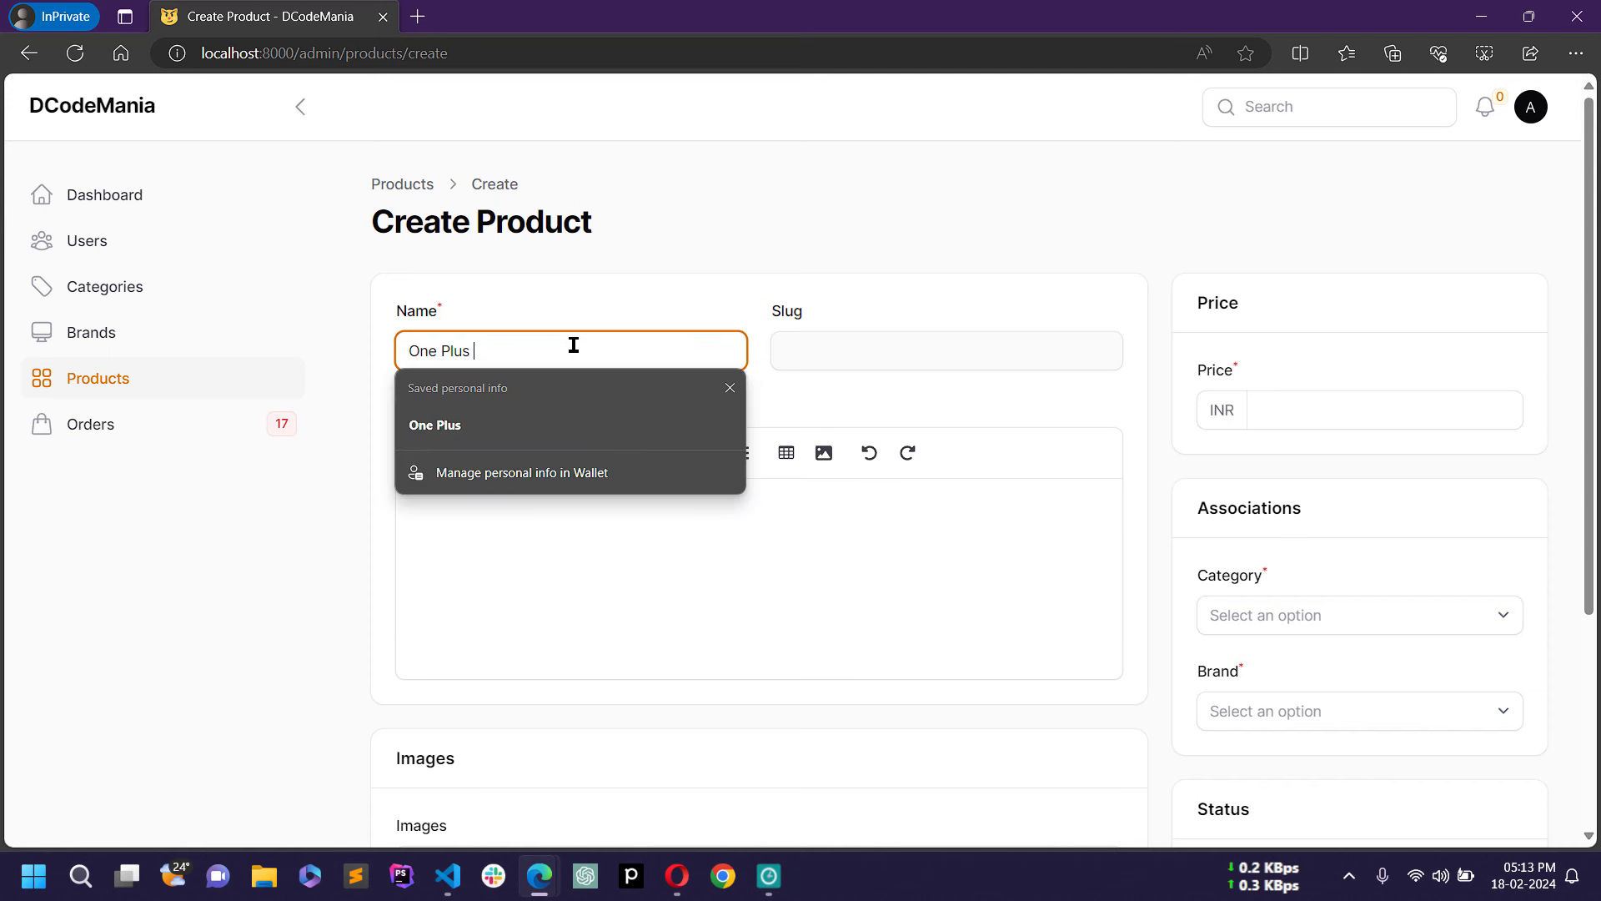
type(" 4K TV")
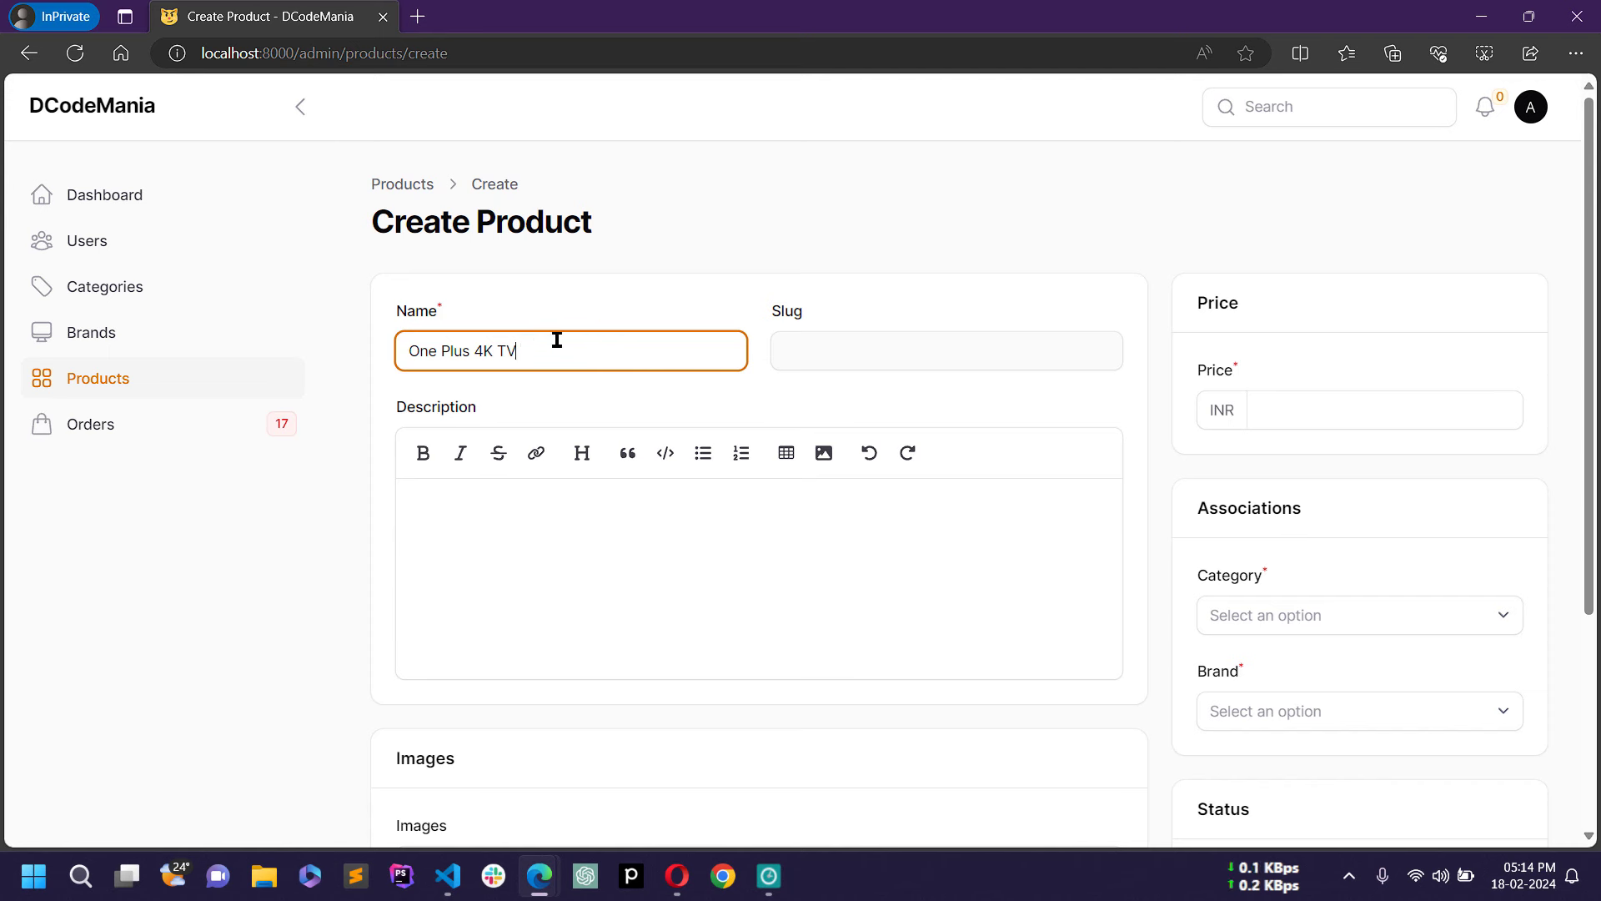
left_click(630, 306)
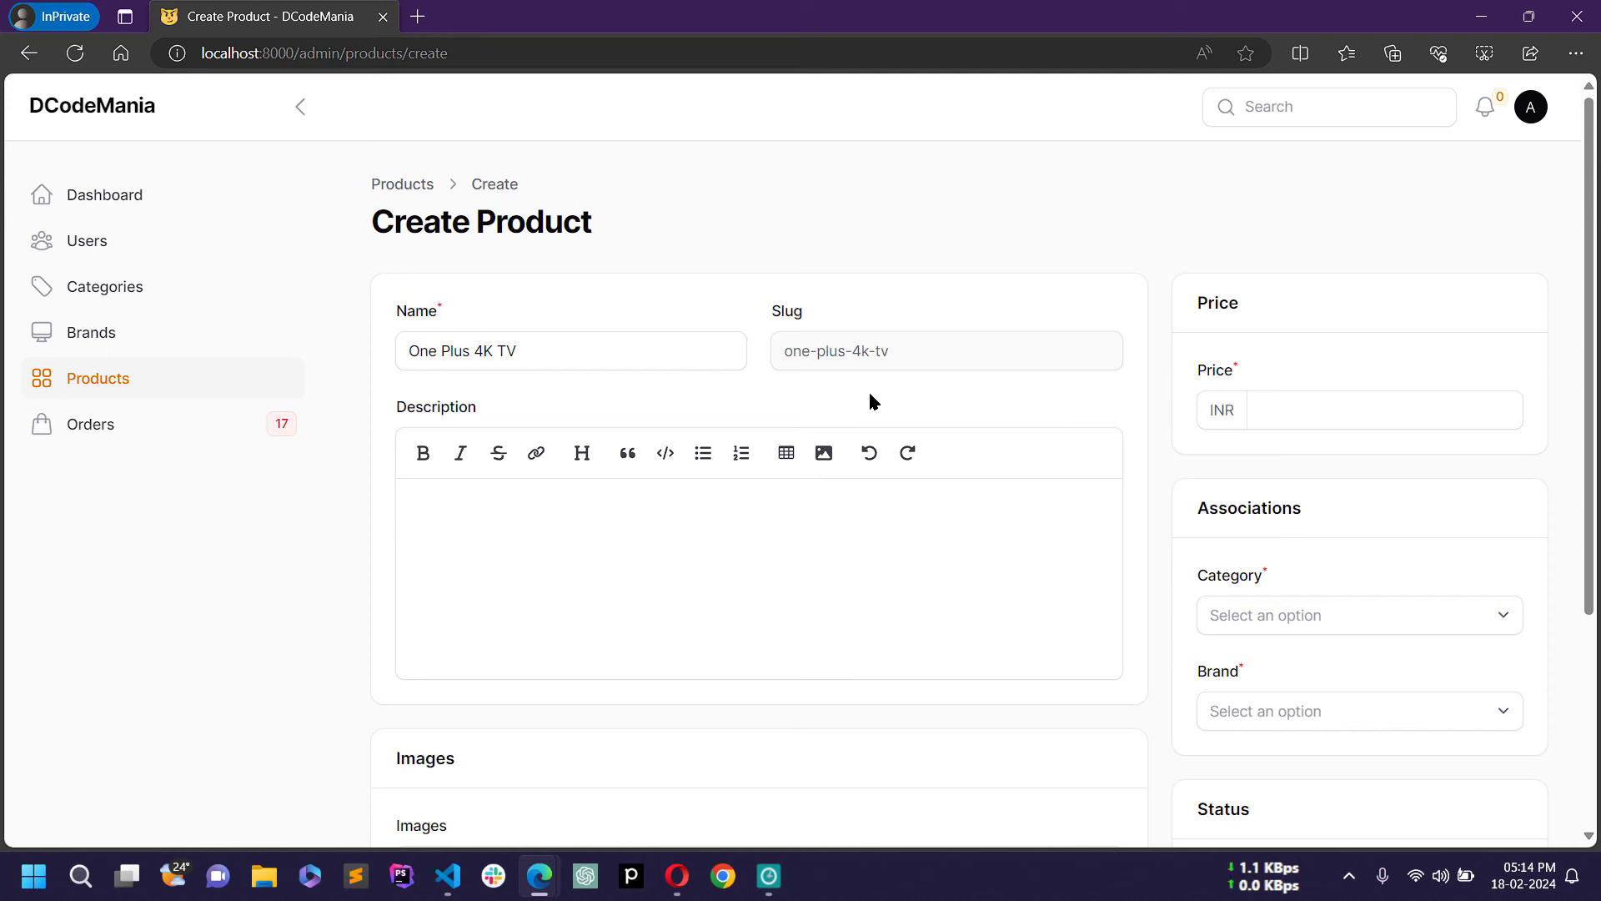
Step: On the OnePlus TV's Amazon page, select the About this item feature list
left_click(678, 876)
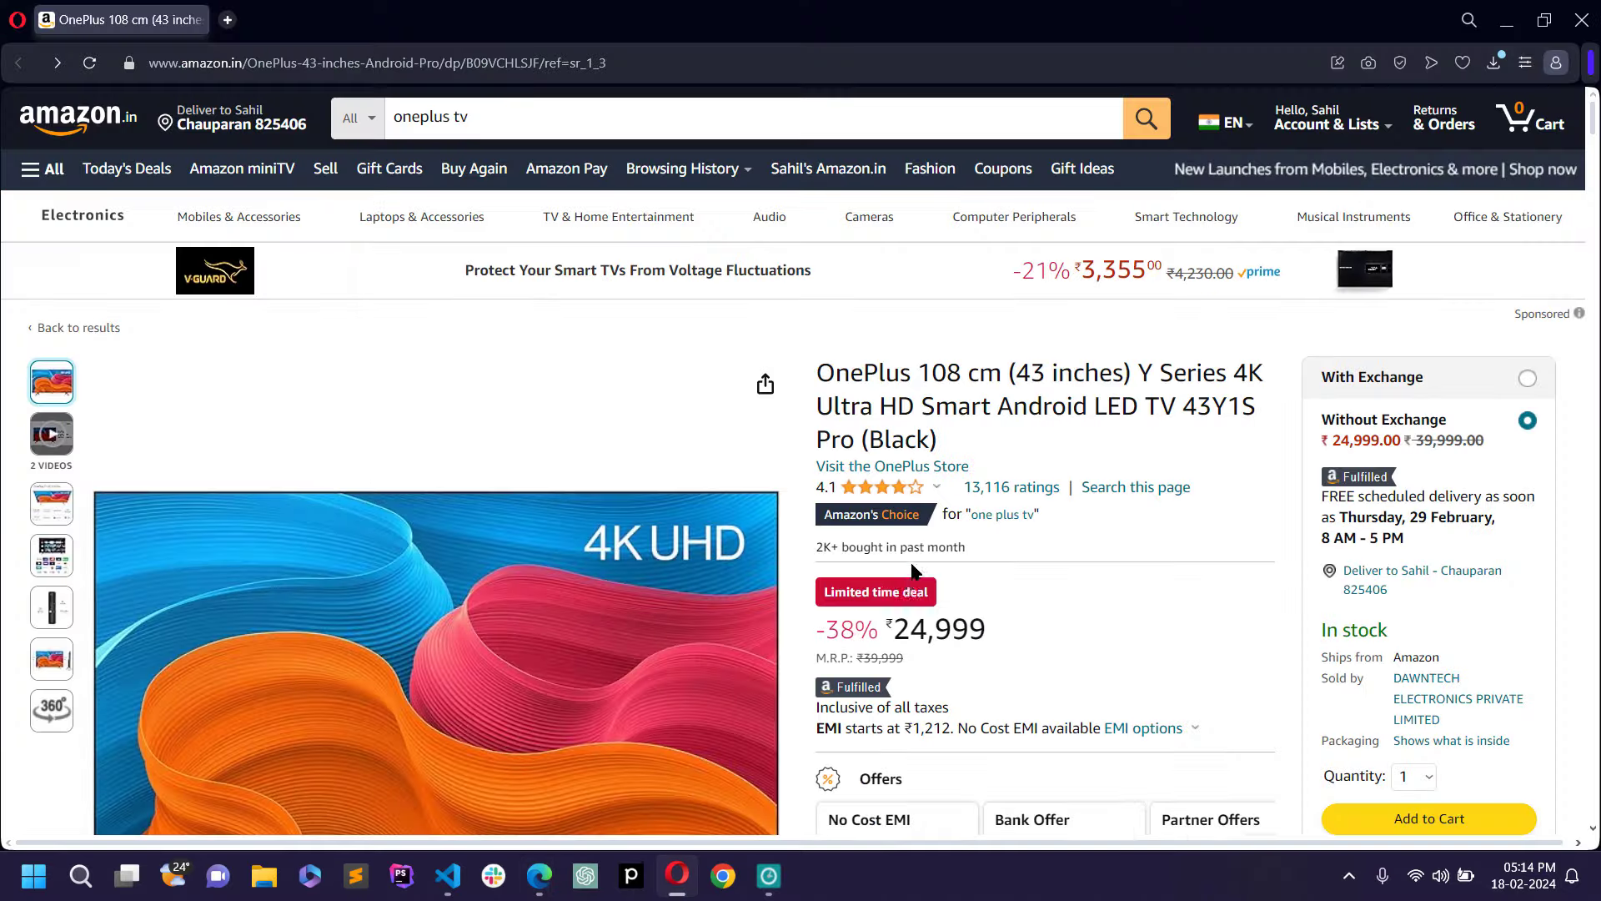
scroll(1001, 417, "down", 10)
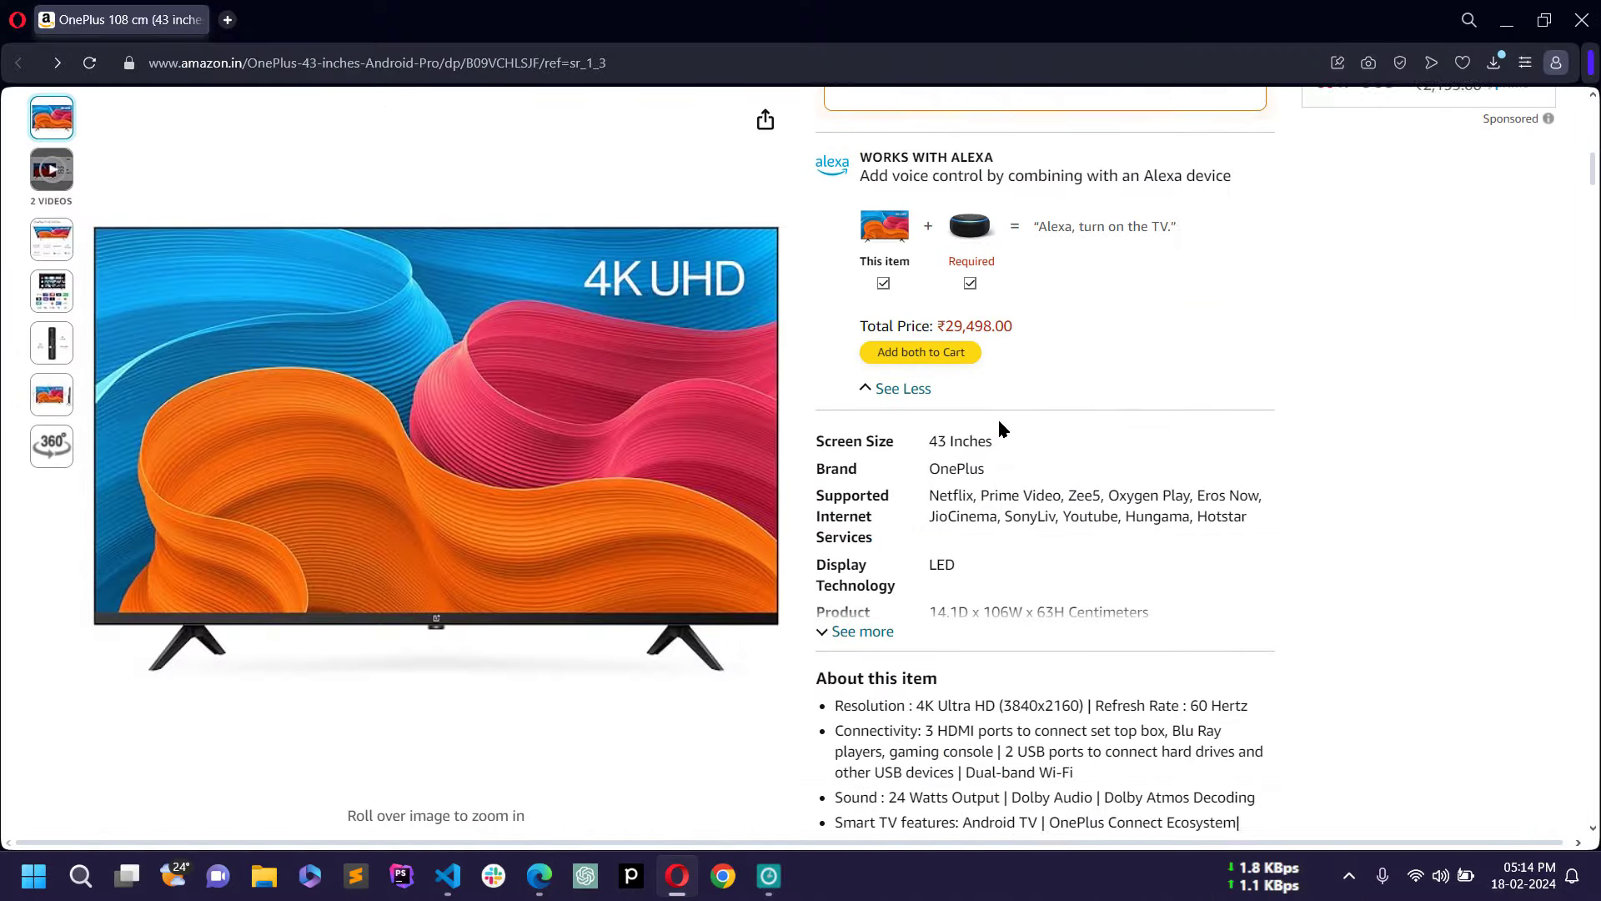
scroll(1001, 428, "down", 6)
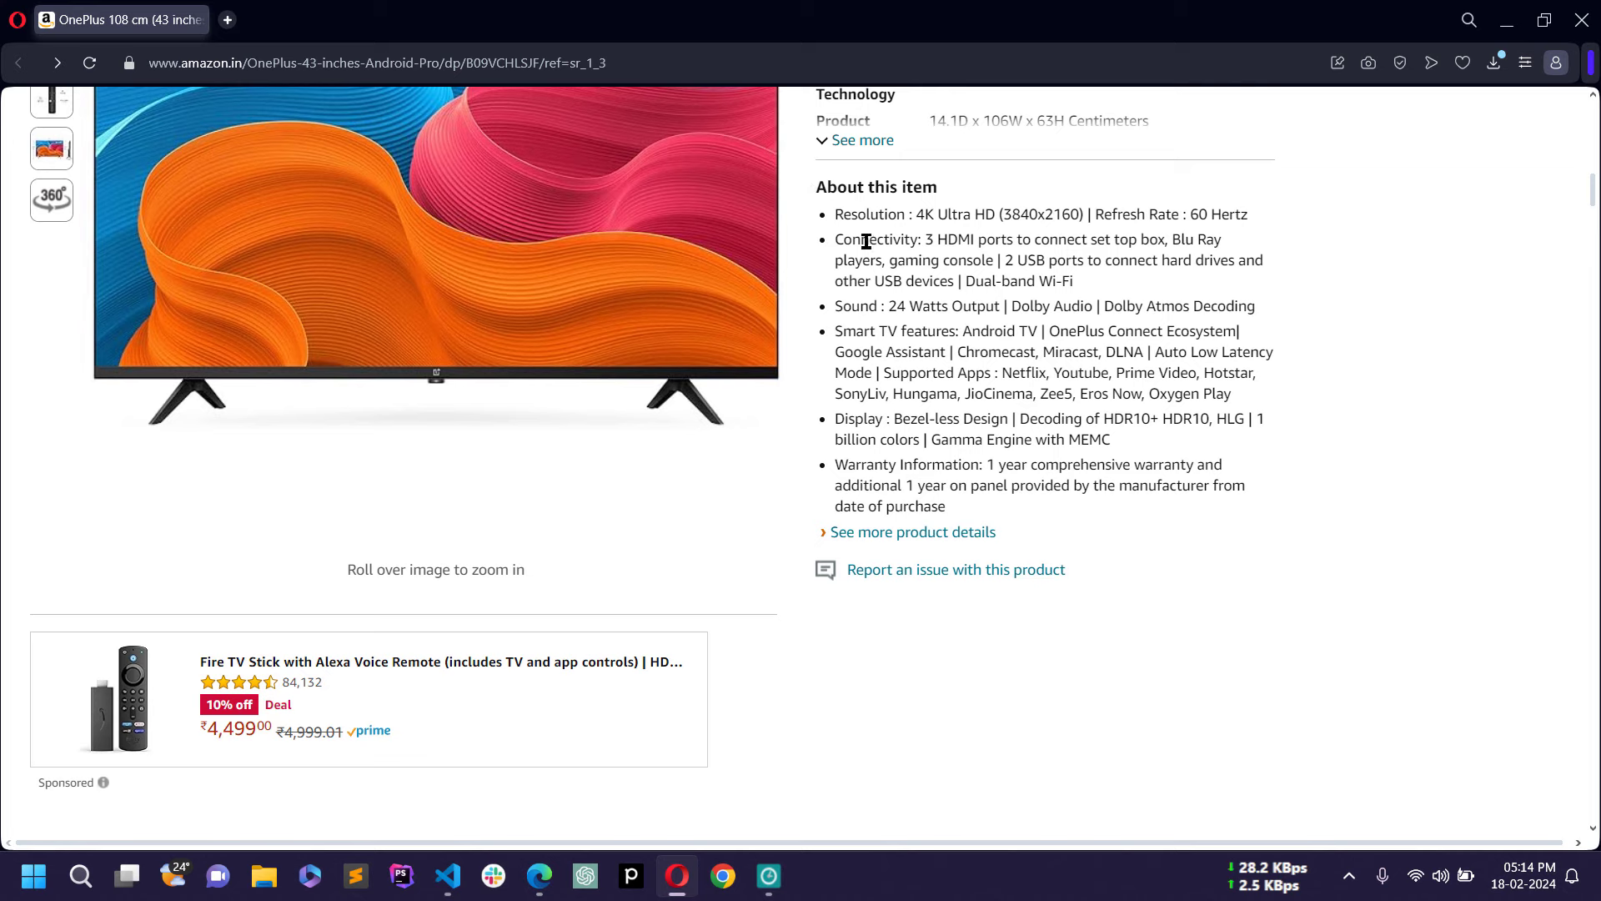
left_click_drag(816, 186, 1040, 497)
key("ctrl+c")
Step: Paste the copied feature list into Description and bold the 'About this item' heading
key("alt+Tab")
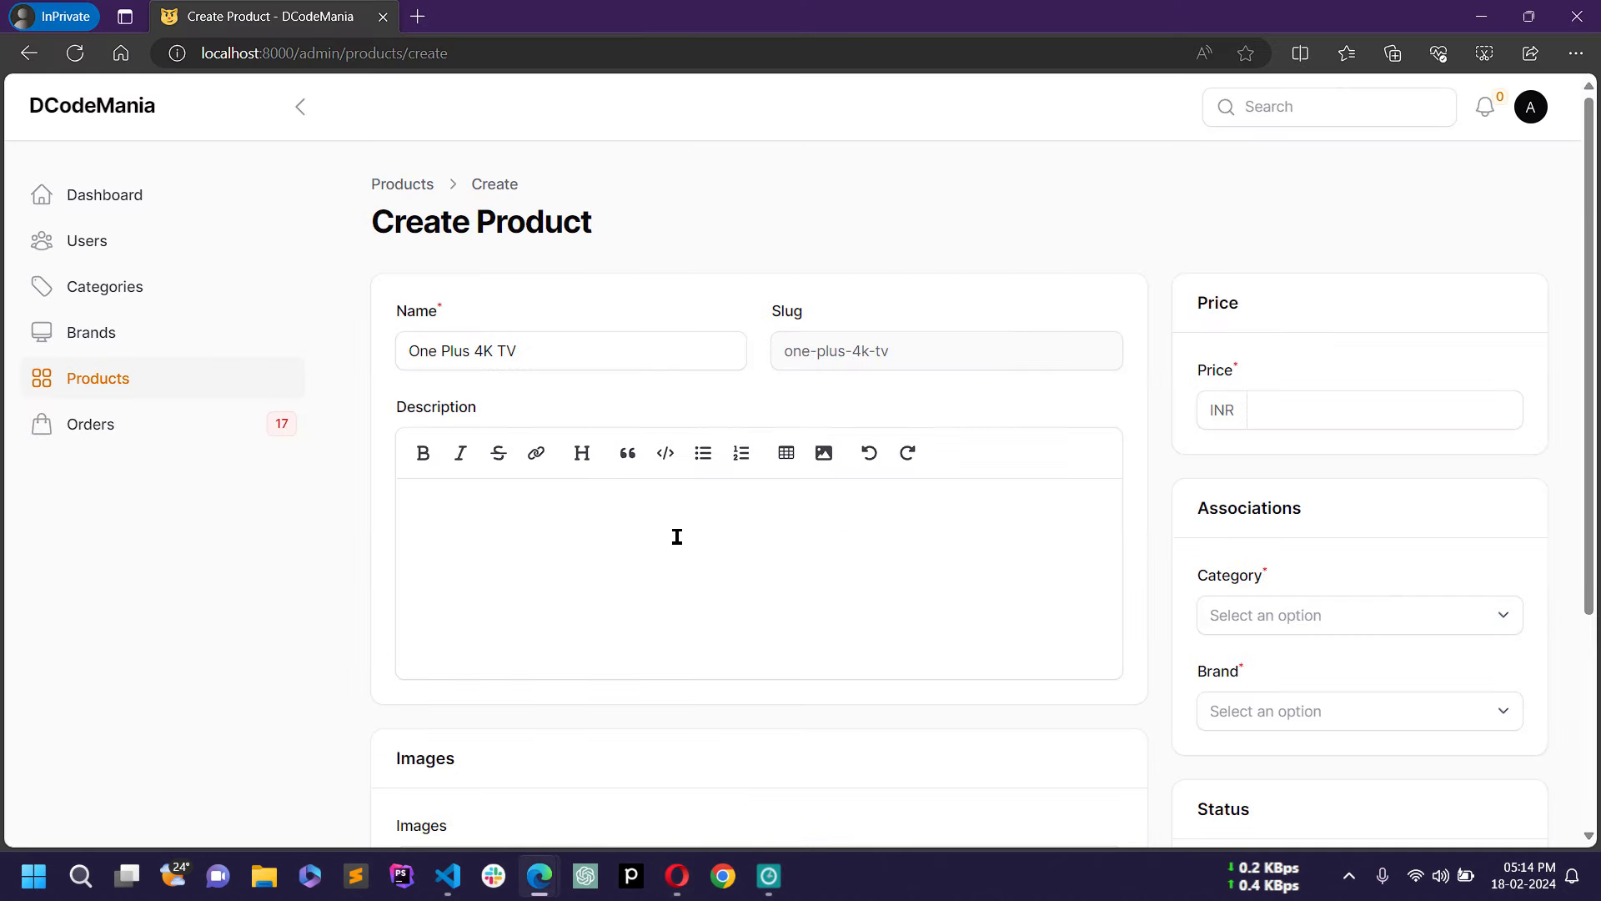
left_click(676, 536)
key("ctrl+v")
left_click_drag(567, 493, 306, 500)
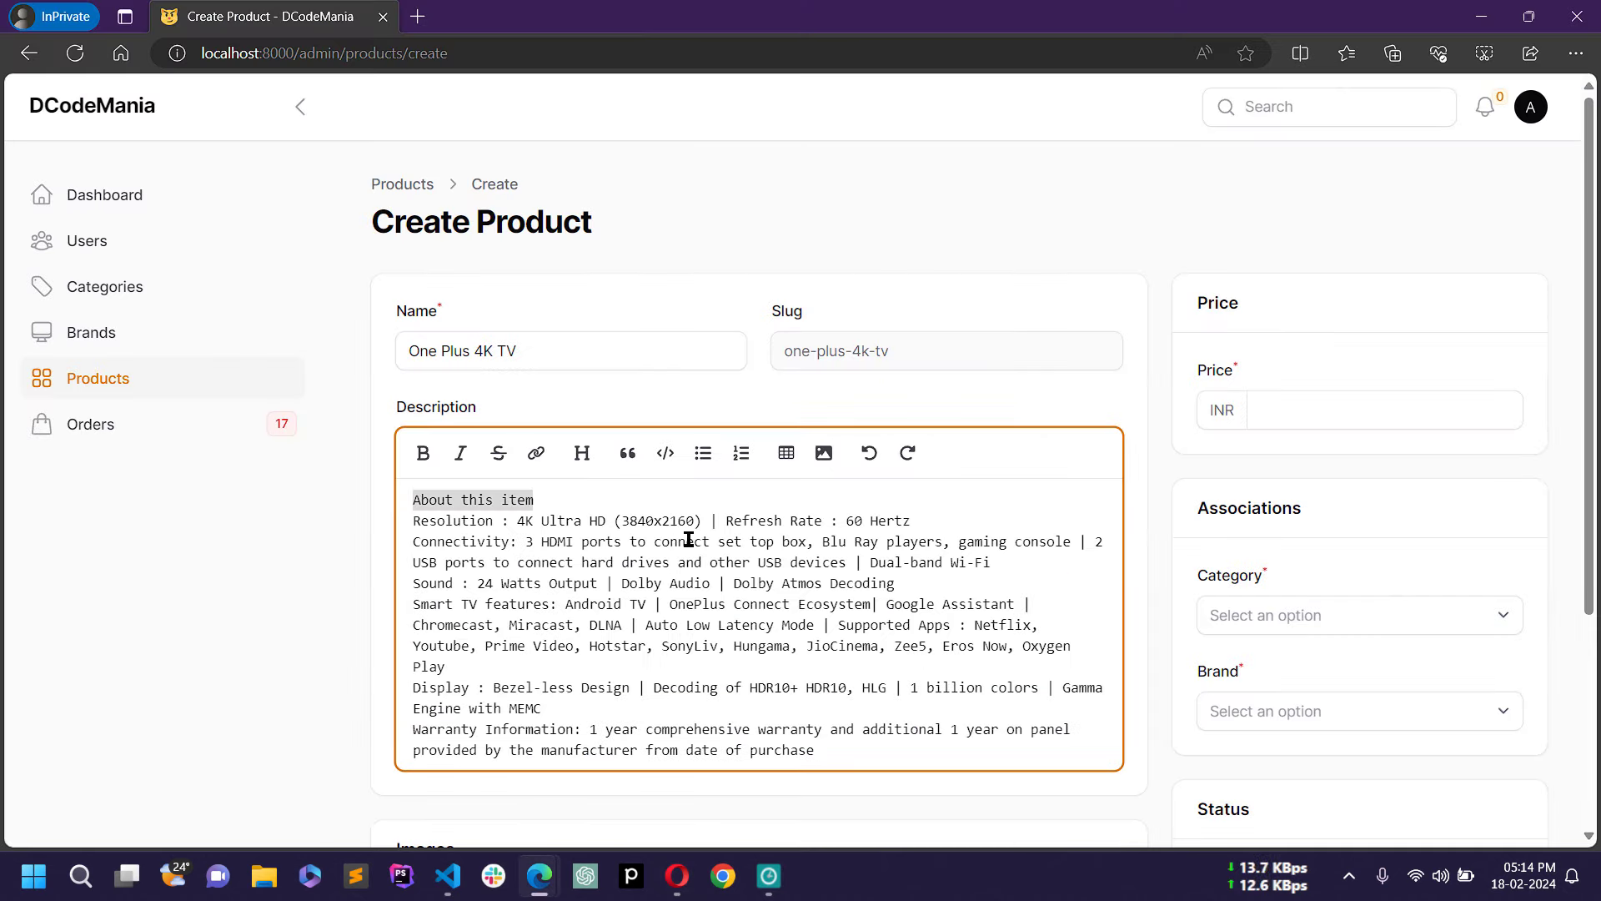
key("ctrl+b")
left_click(672, 613)
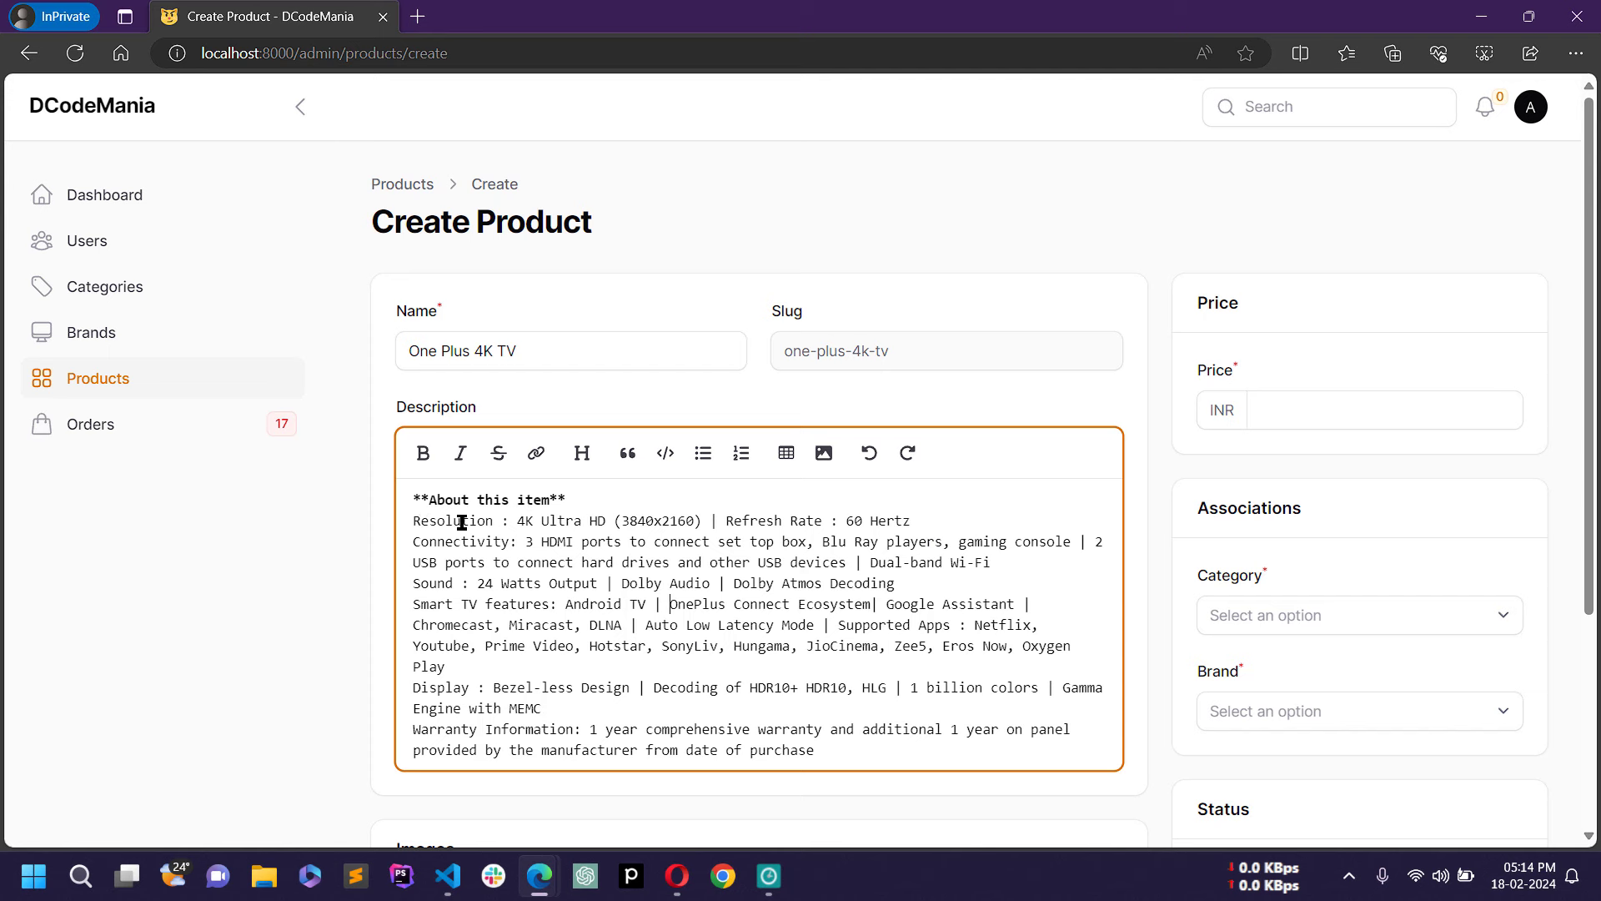
left_click_drag(414, 499, 574, 500)
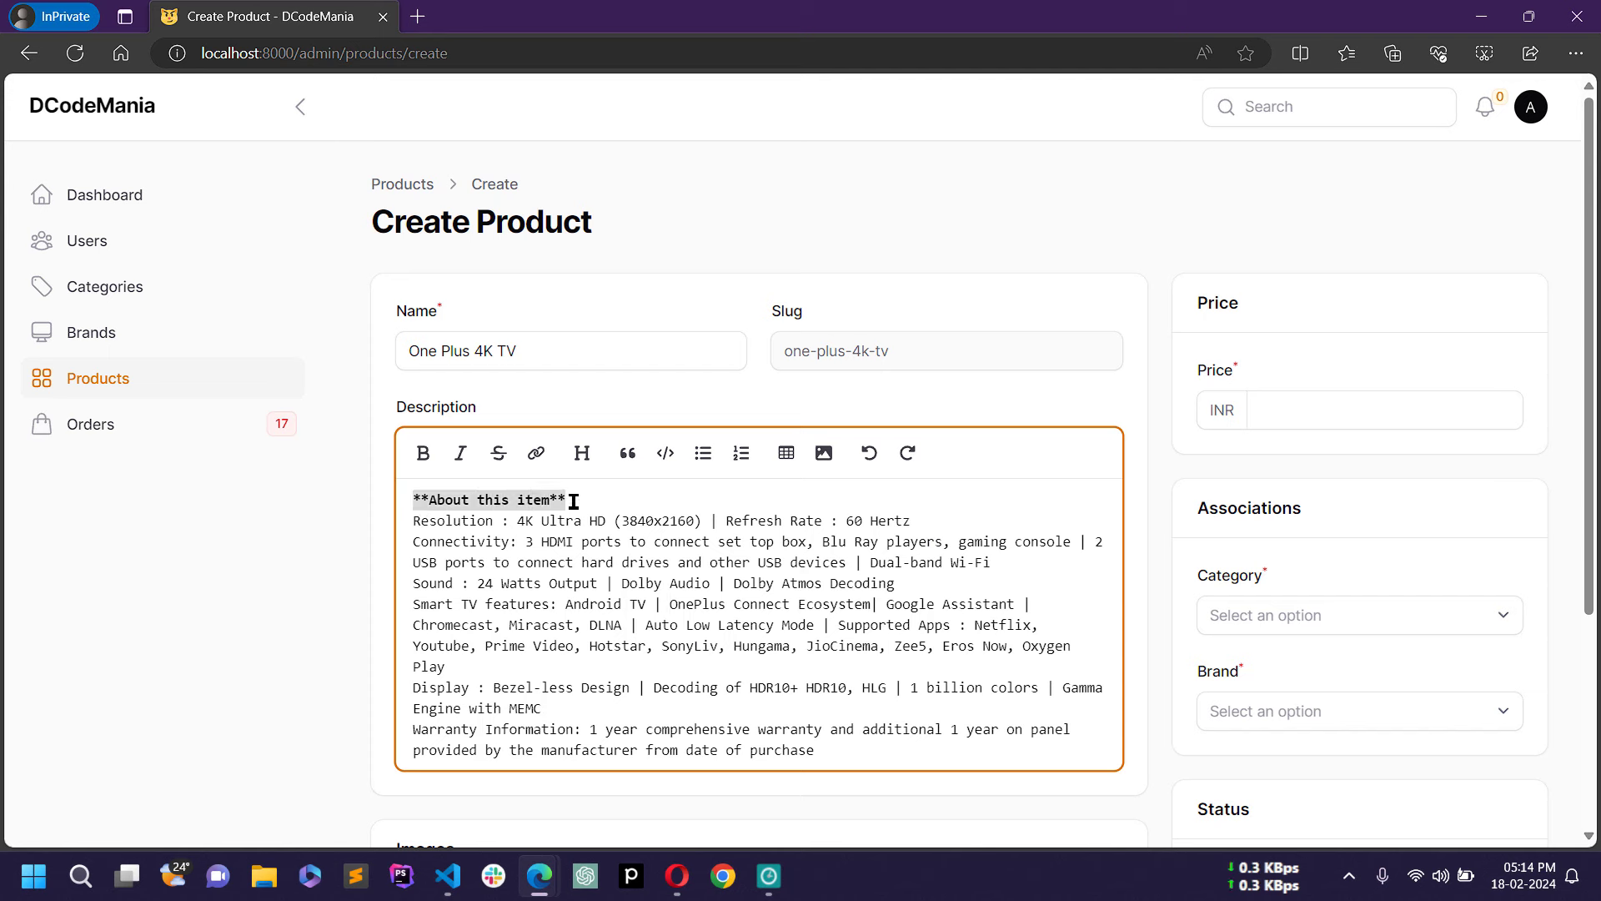
left_click(514, 554)
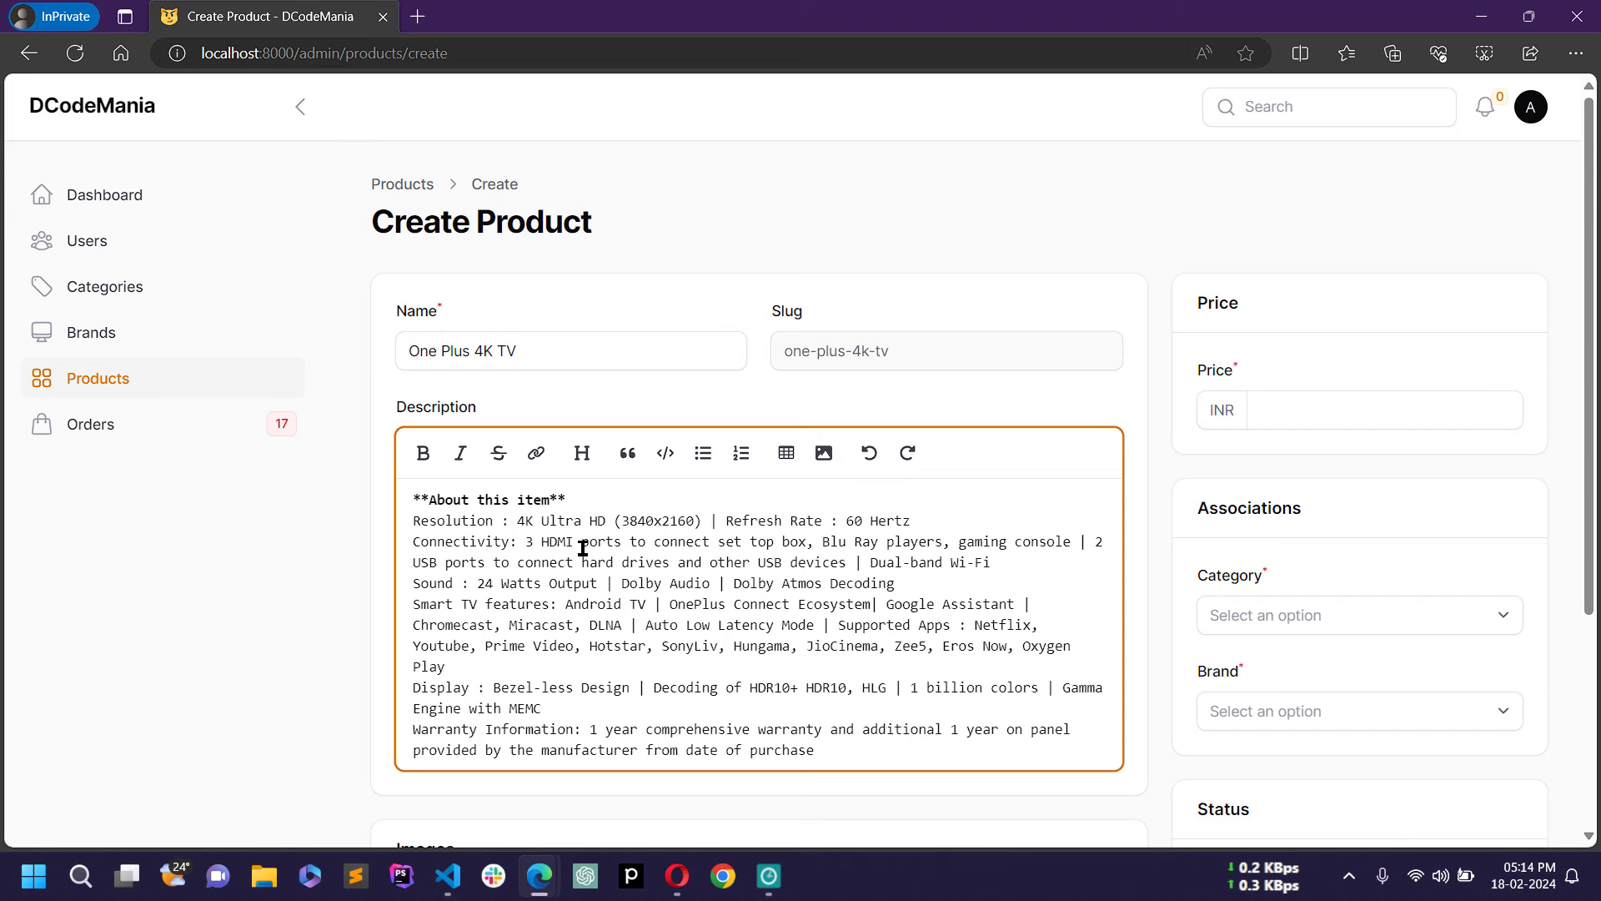
Step: Set the price to 12000 INR, category to Television and brand to One Plus
scroll(908, 540, "down", 3)
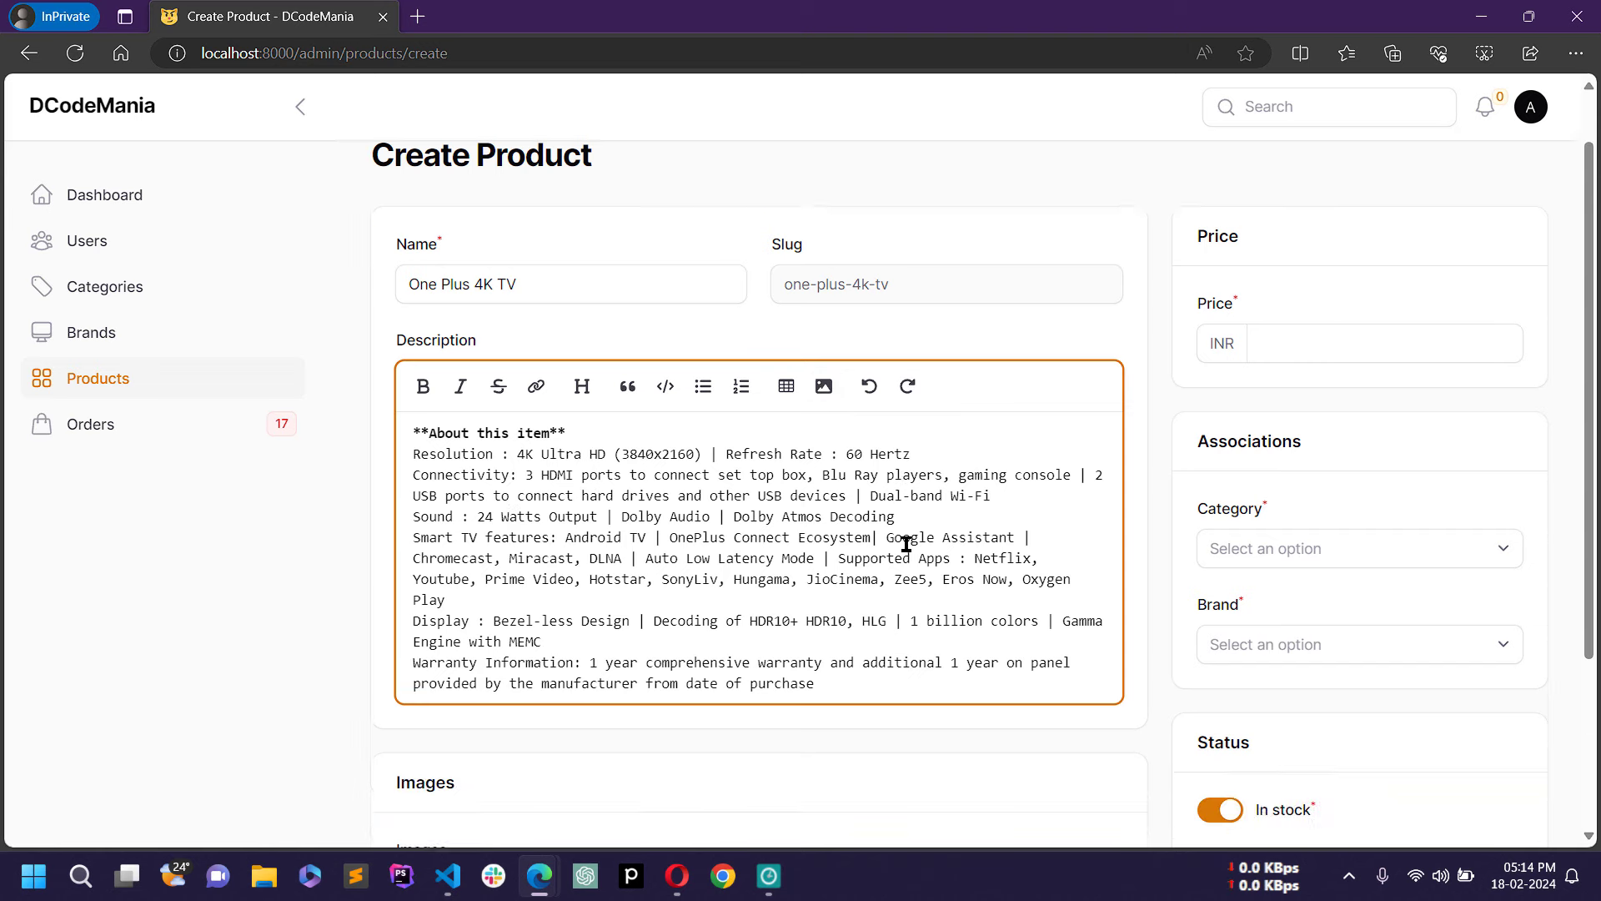
left_click(1283, 206)
scroll(1323, 286, "up", 3)
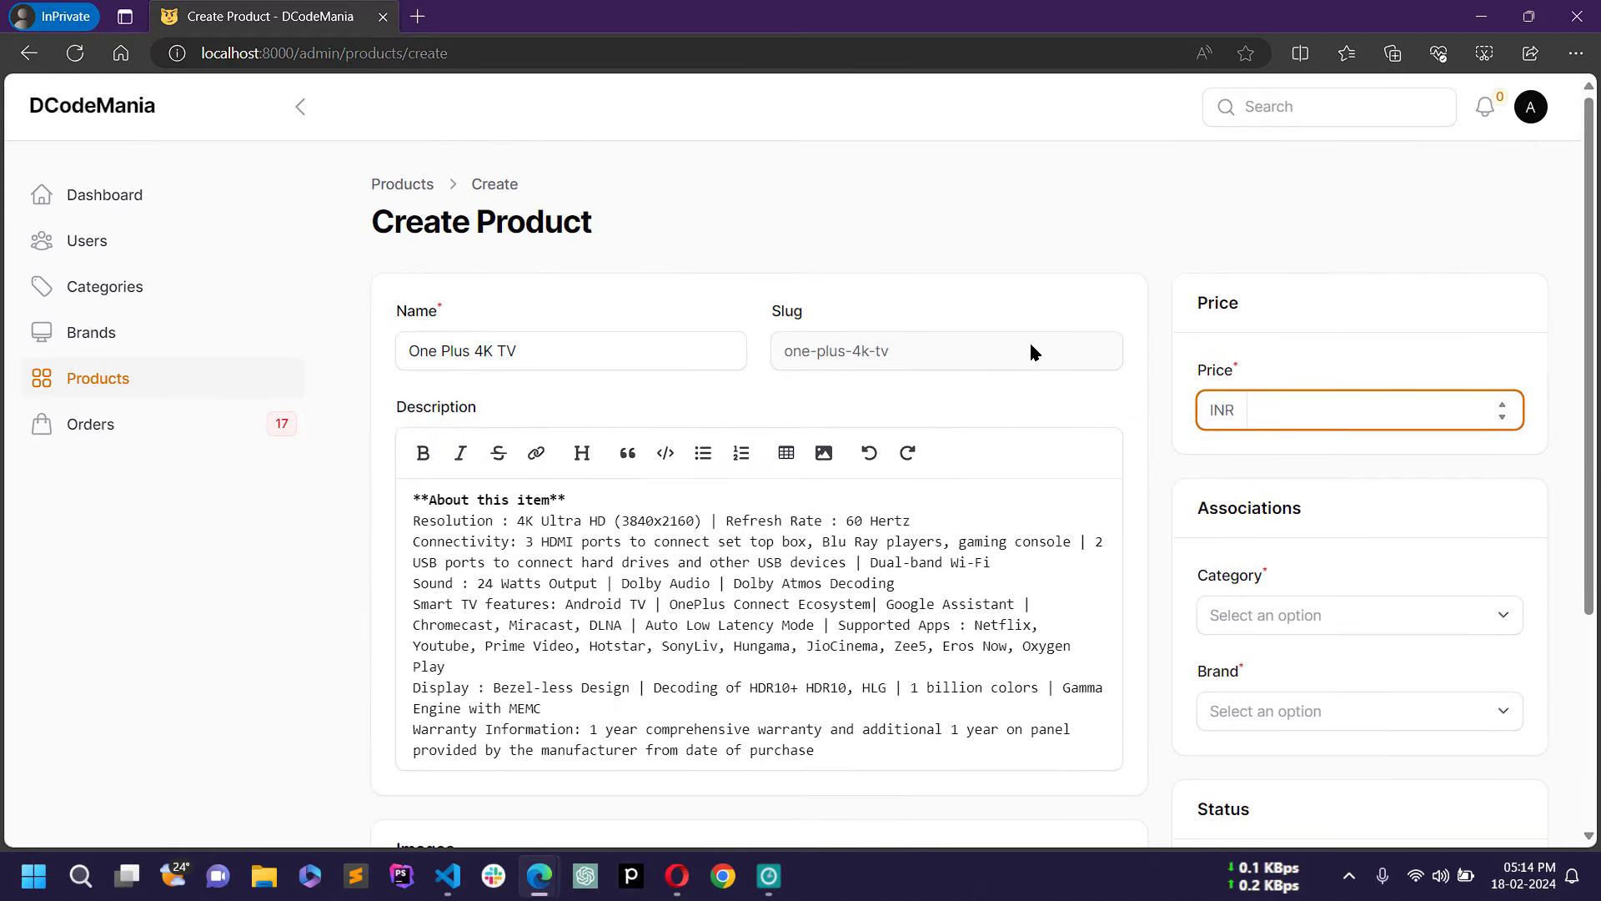
type("12000")
scroll(1029, 342, "down", 3)
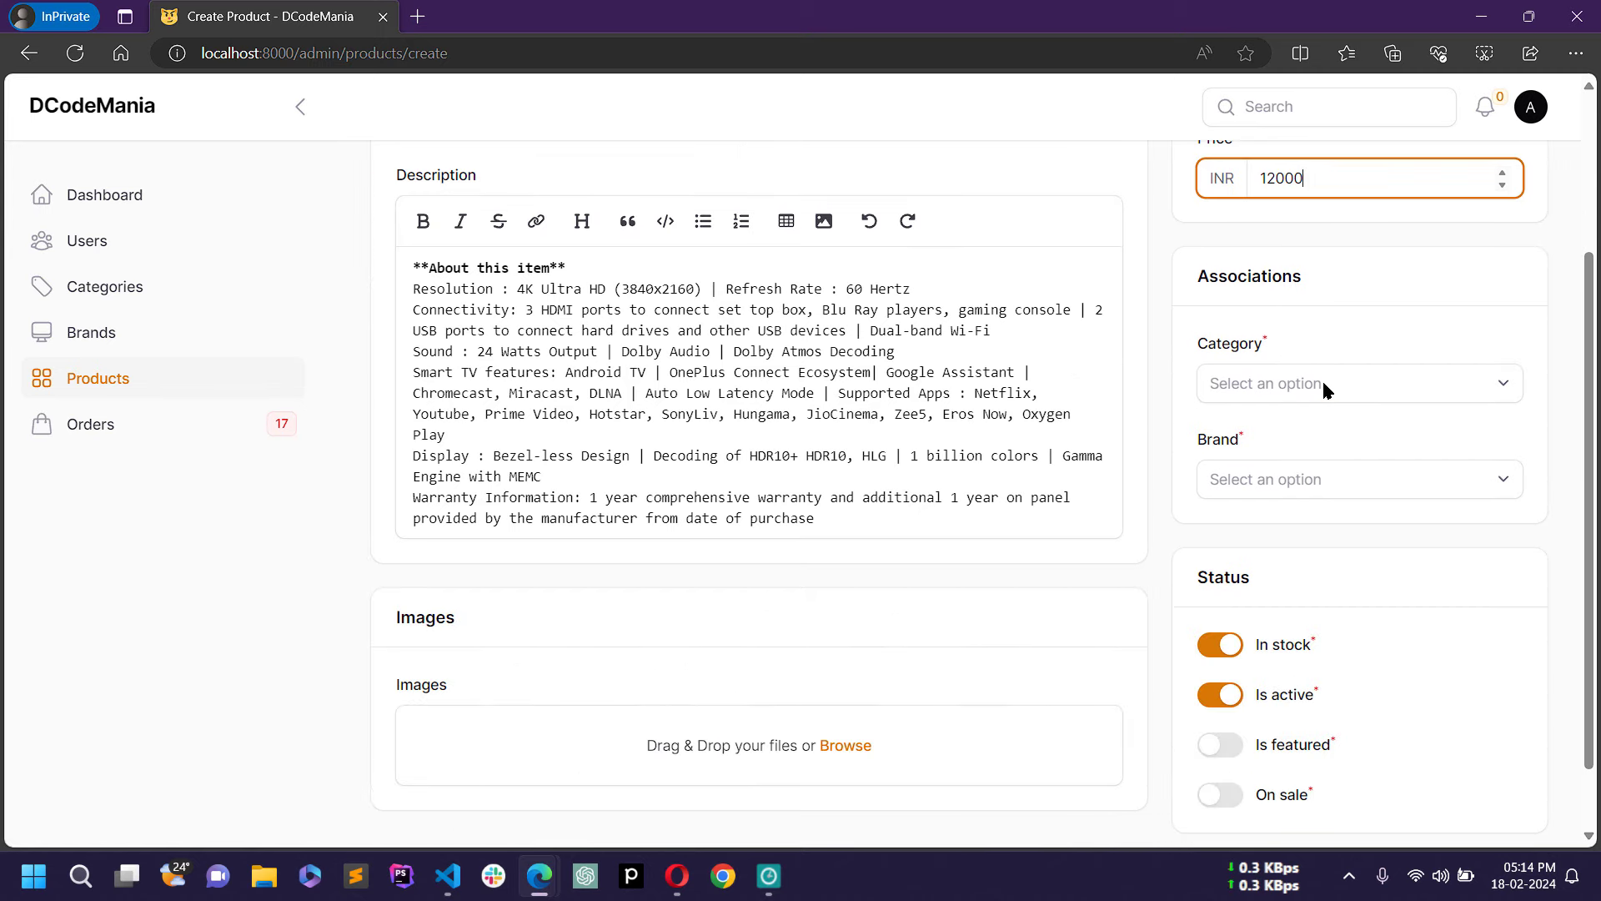
left_click(1326, 391)
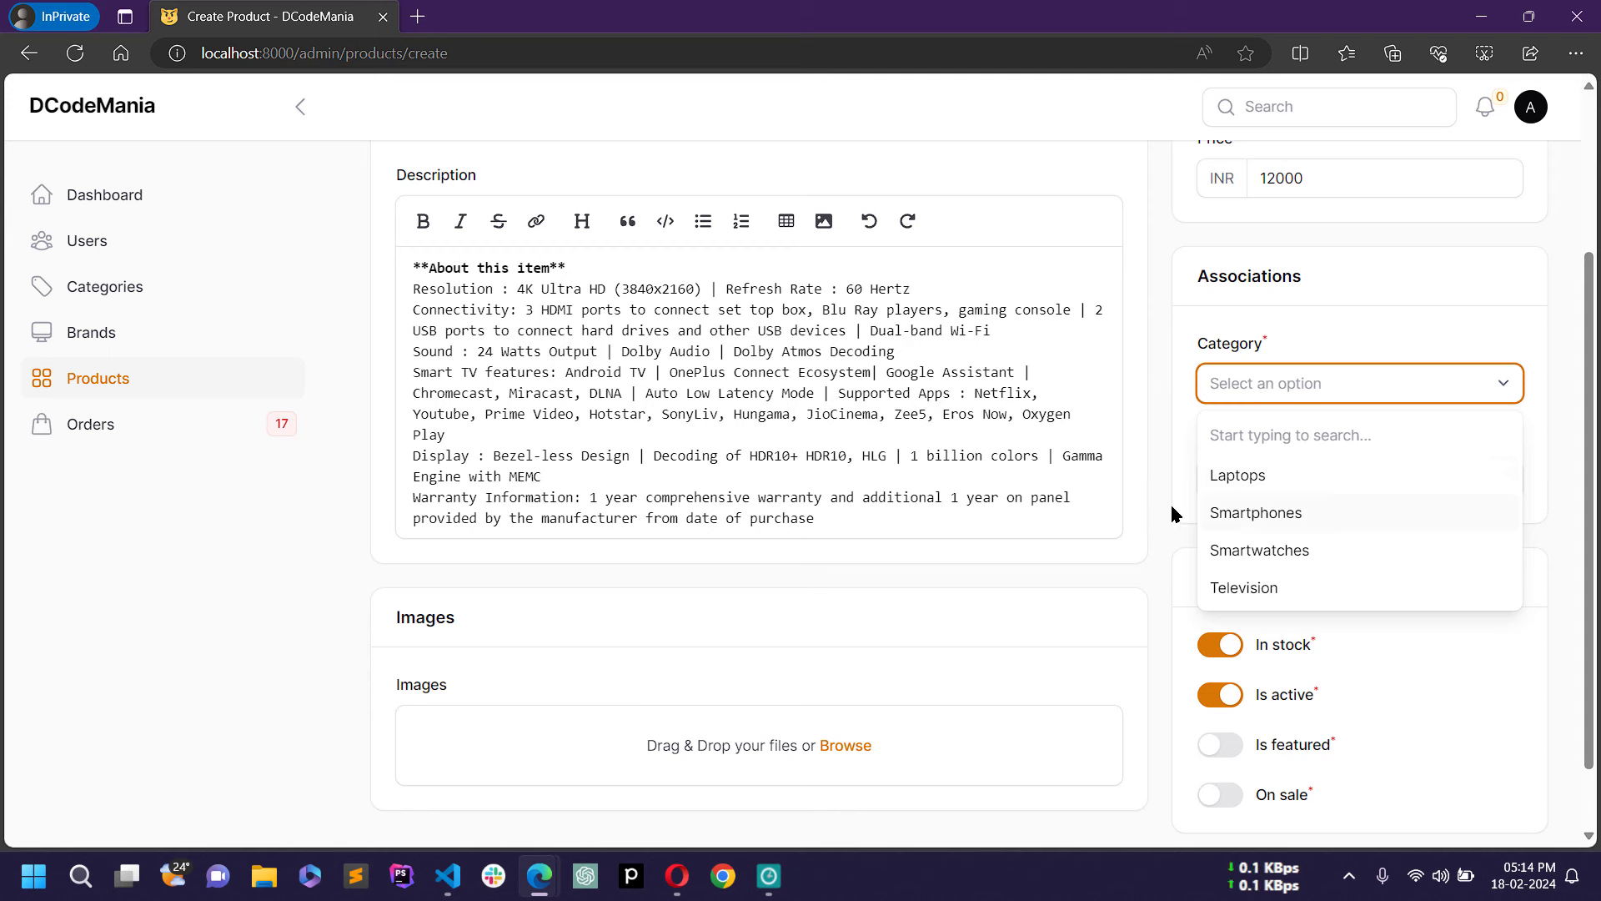
left_click(1277, 589)
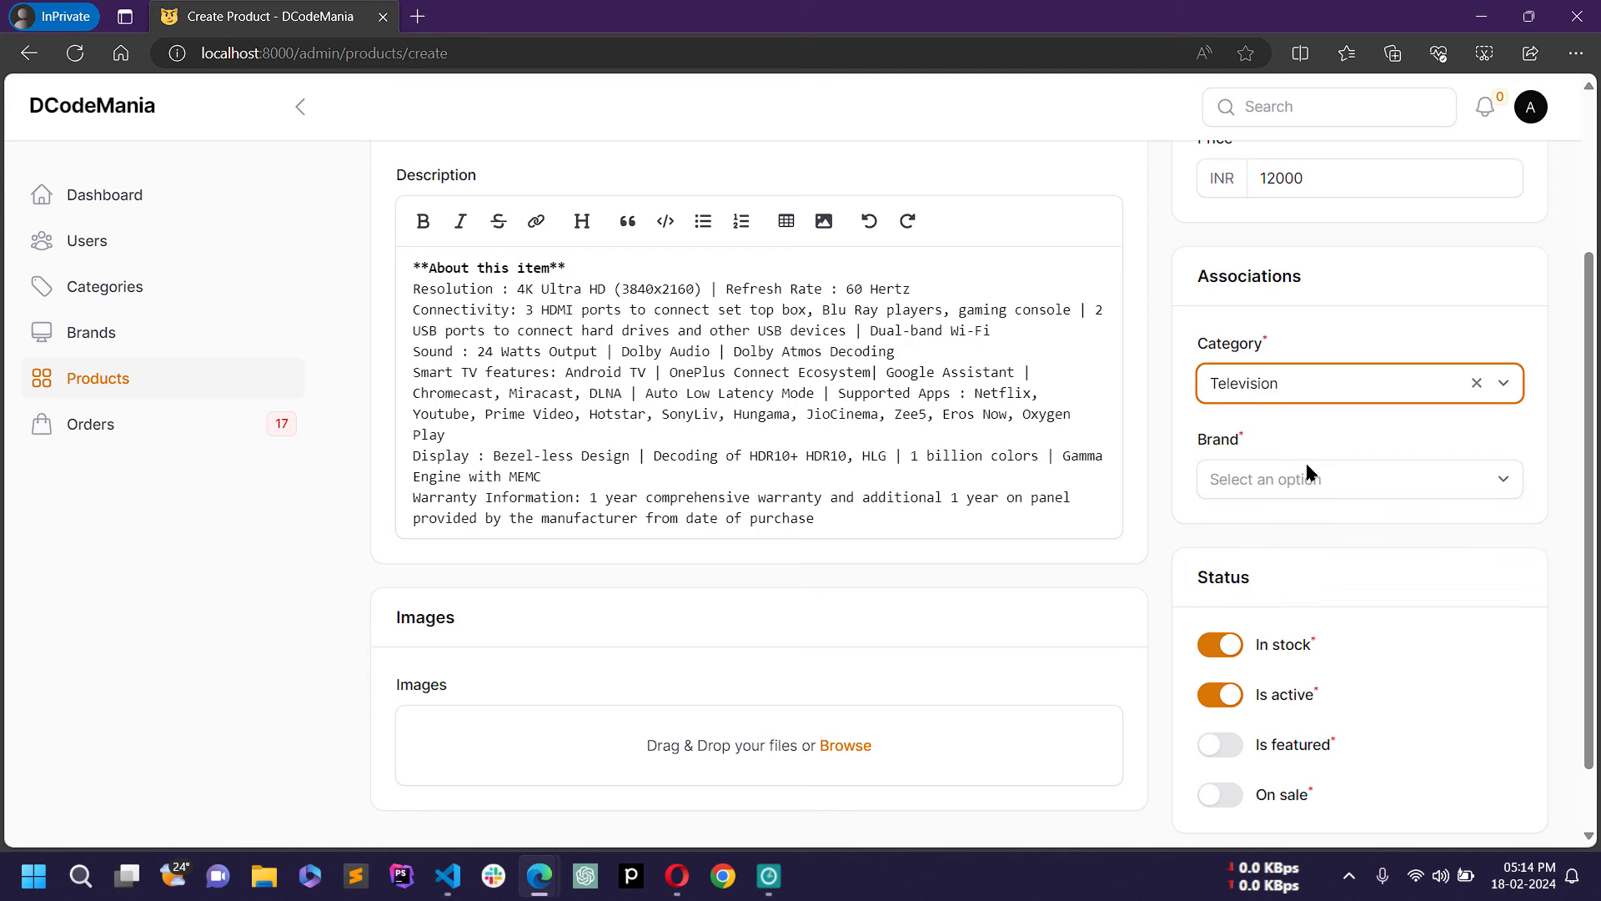
left_click(1327, 480)
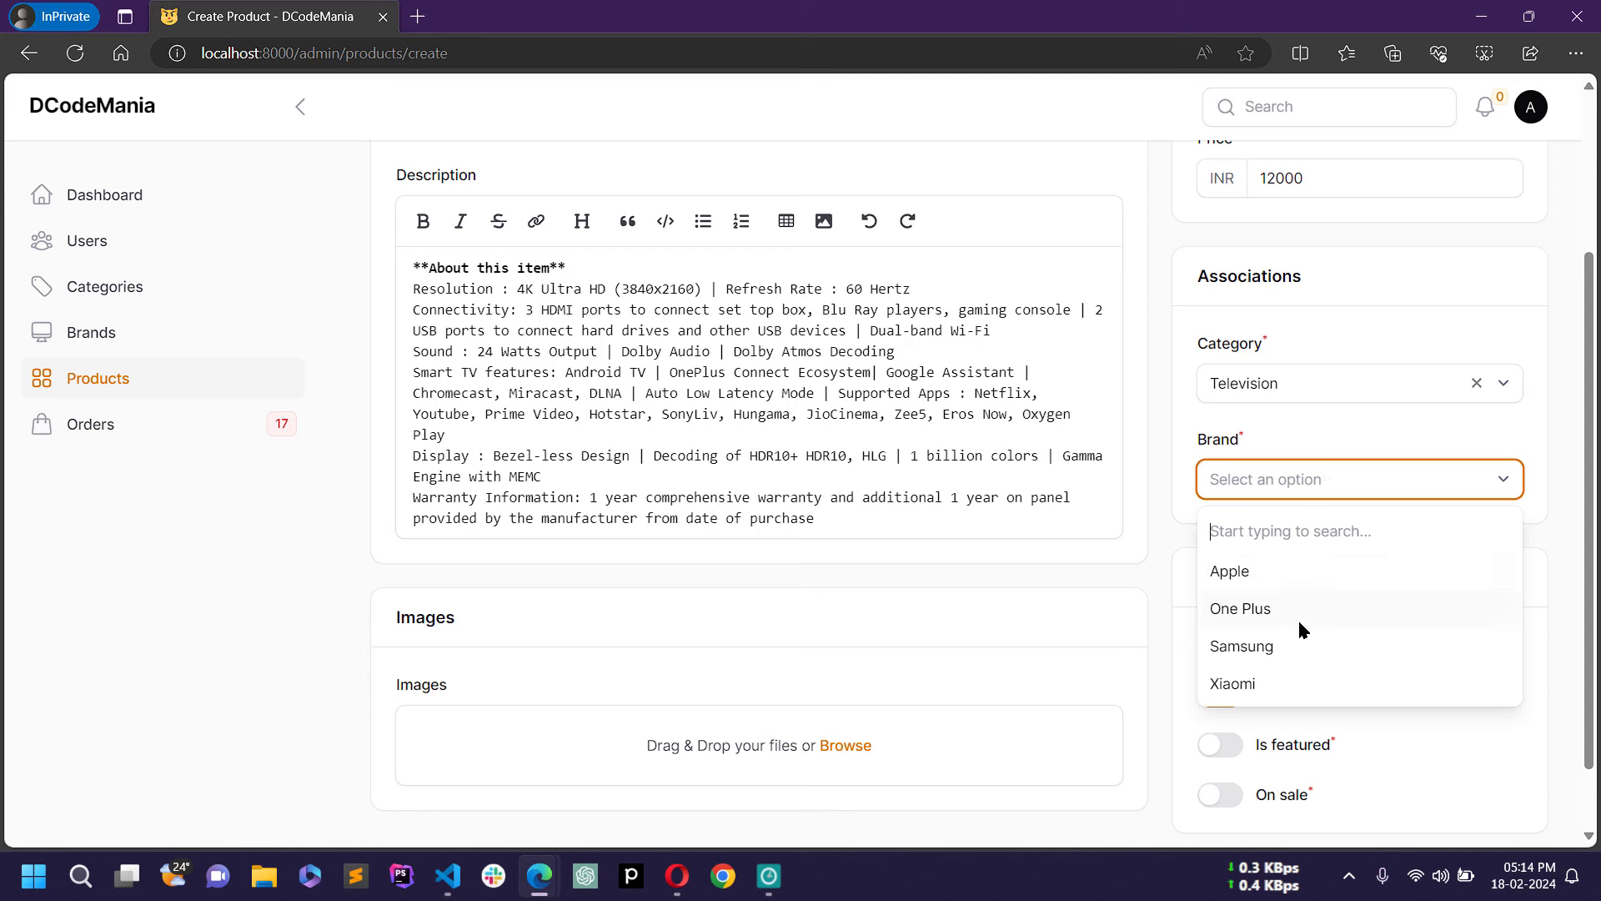
type("one")
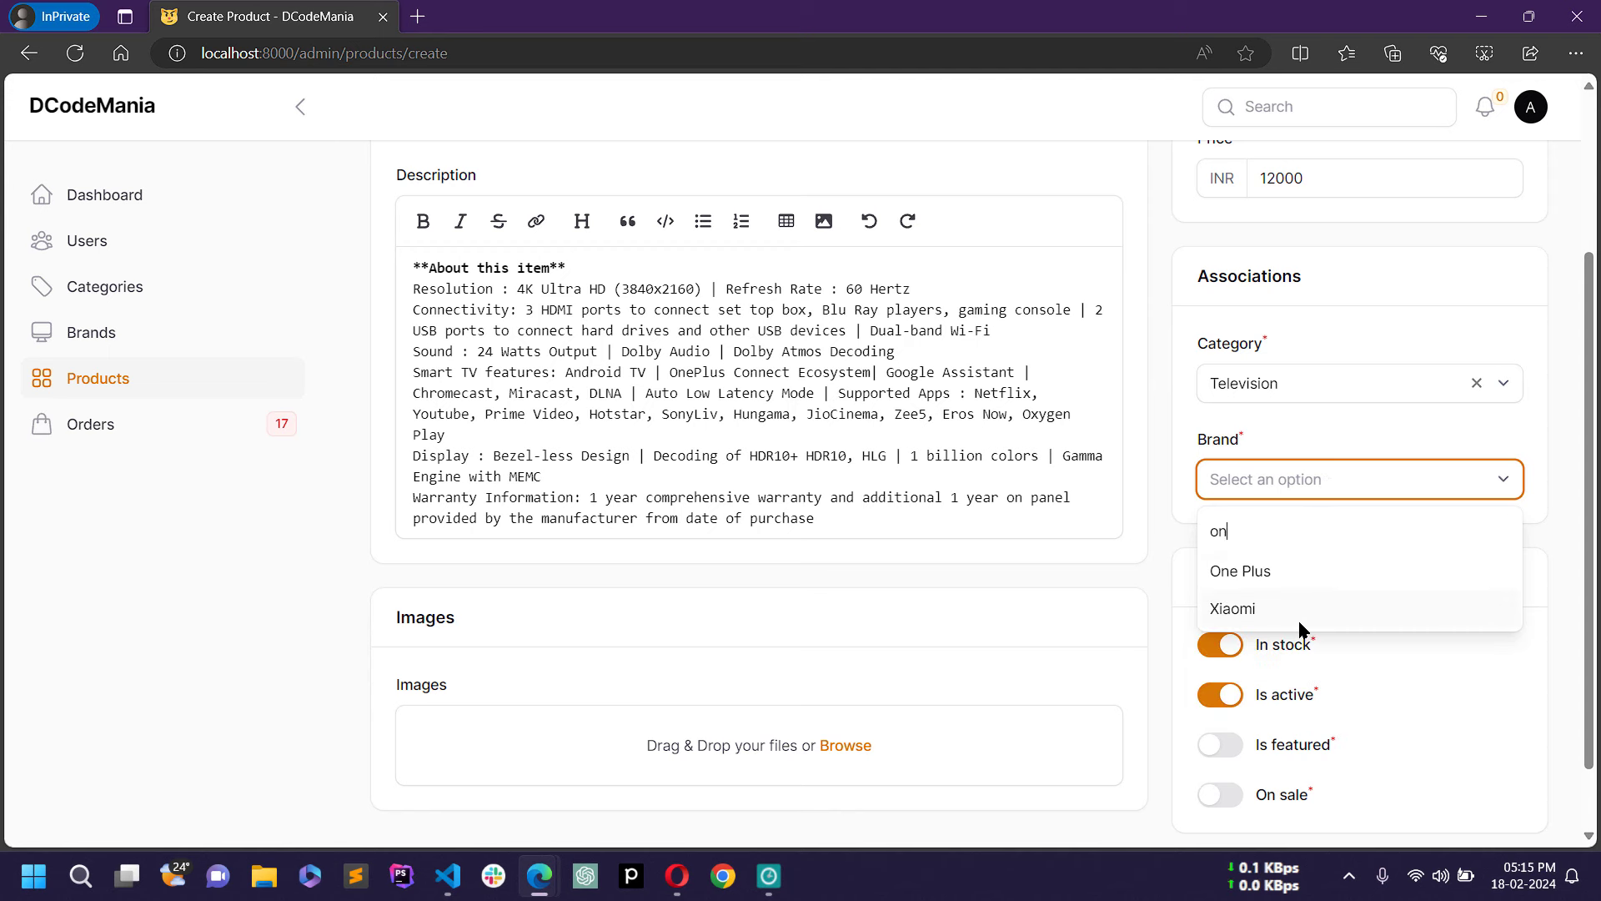
left_click(1246, 576)
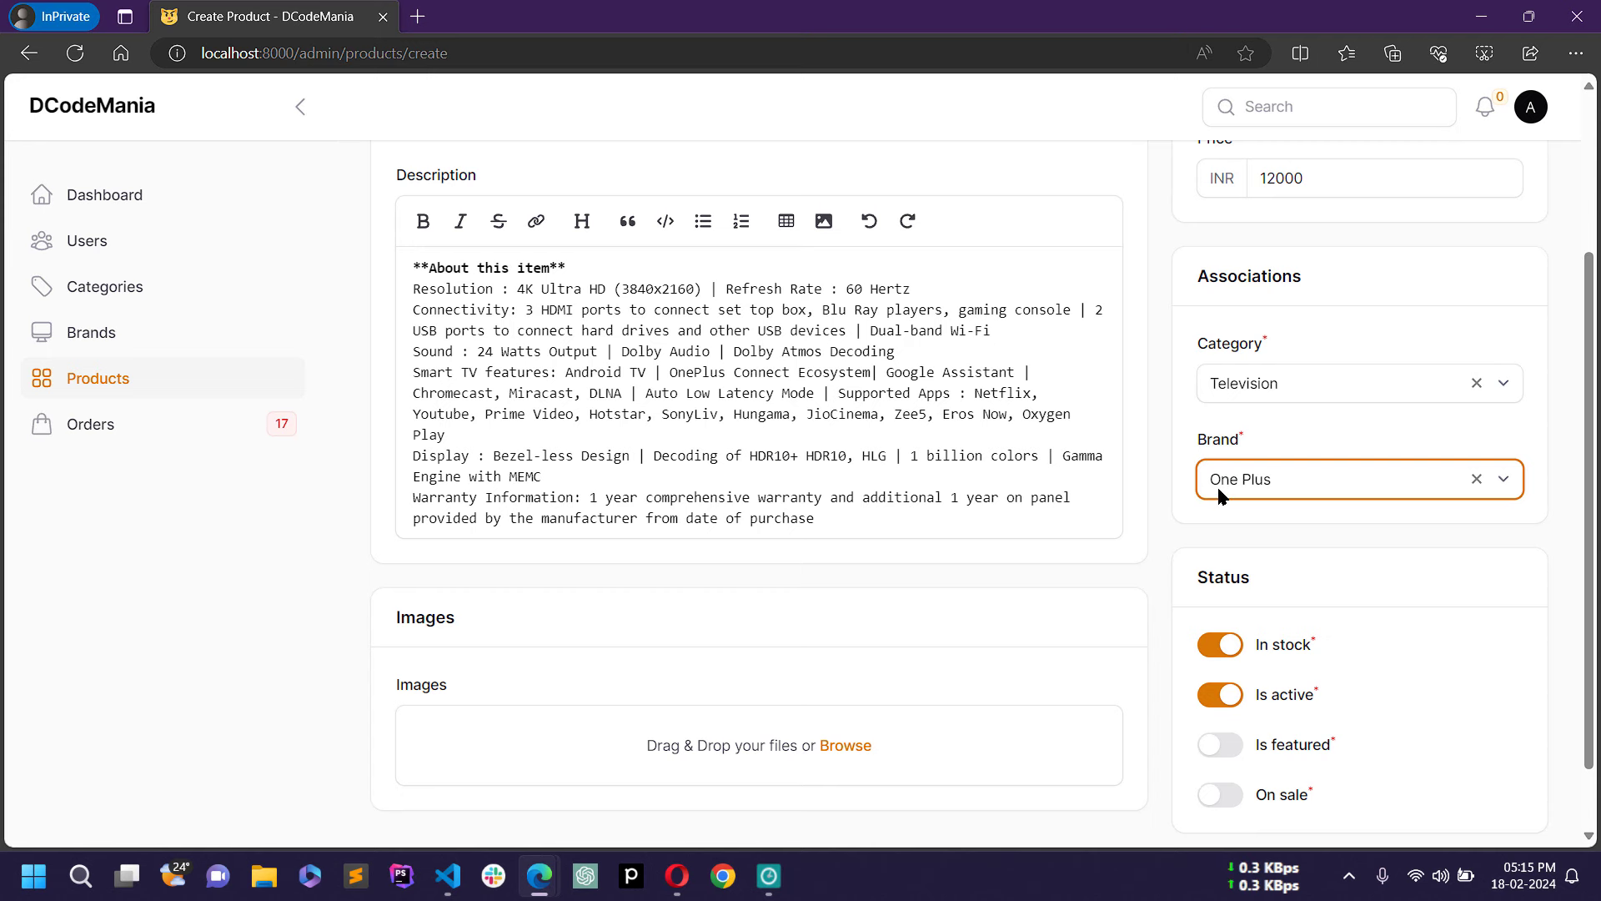
scroll(1325, 530, "down", 1)
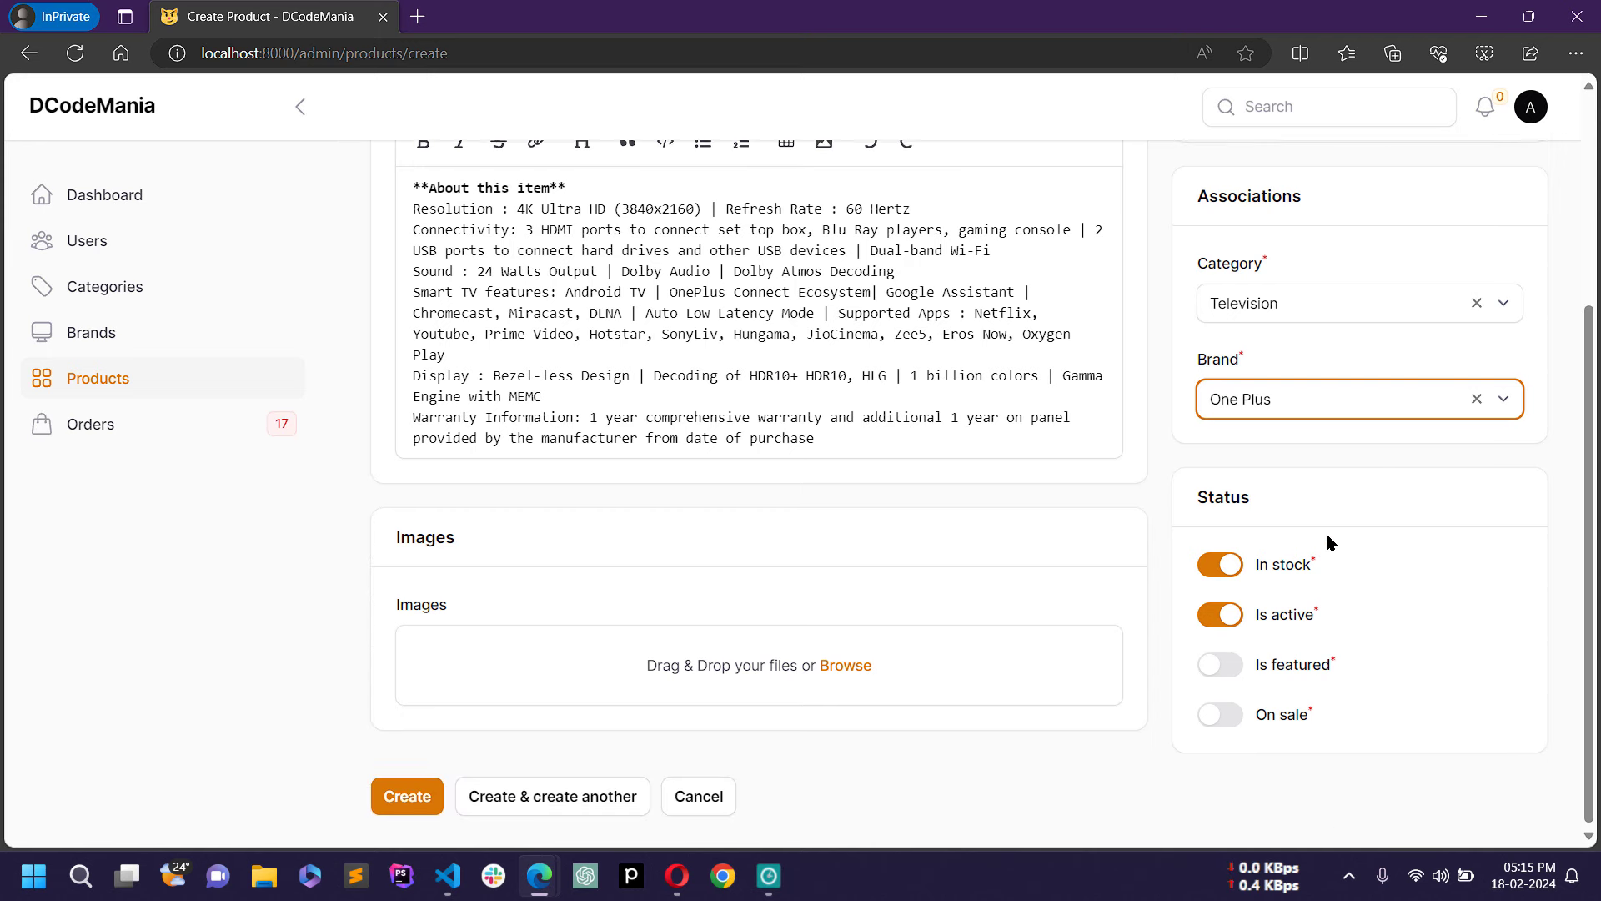
Step: Upload all four jpgs from Desktop > ecomm-images > One Plus 4K TV as product images
left_click(842, 672)
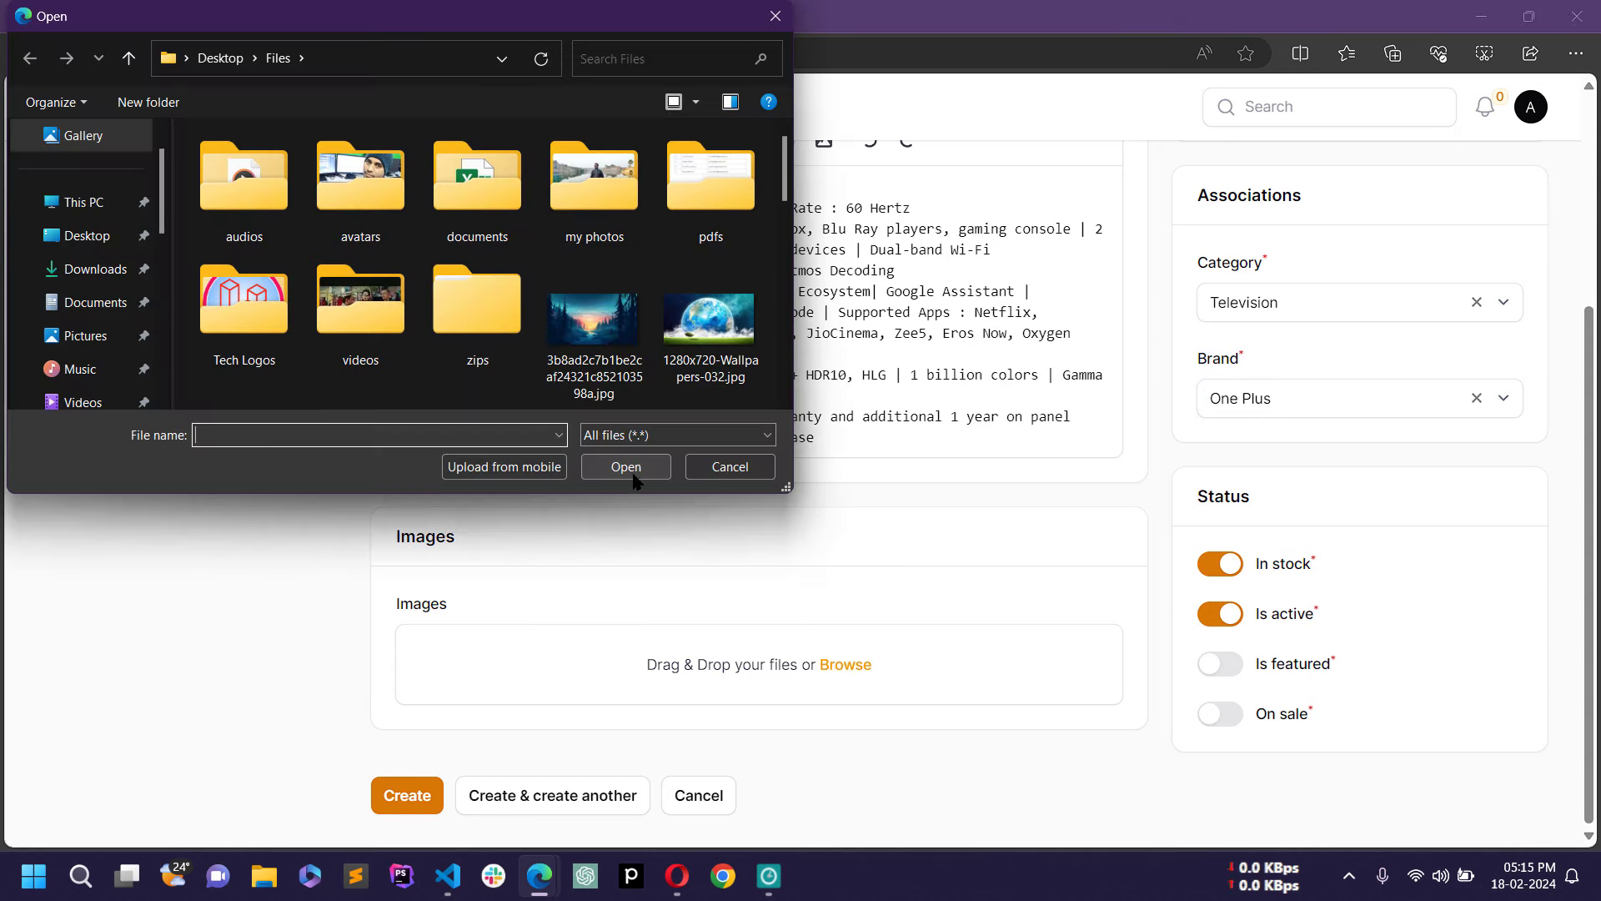
left_click(87, 238)
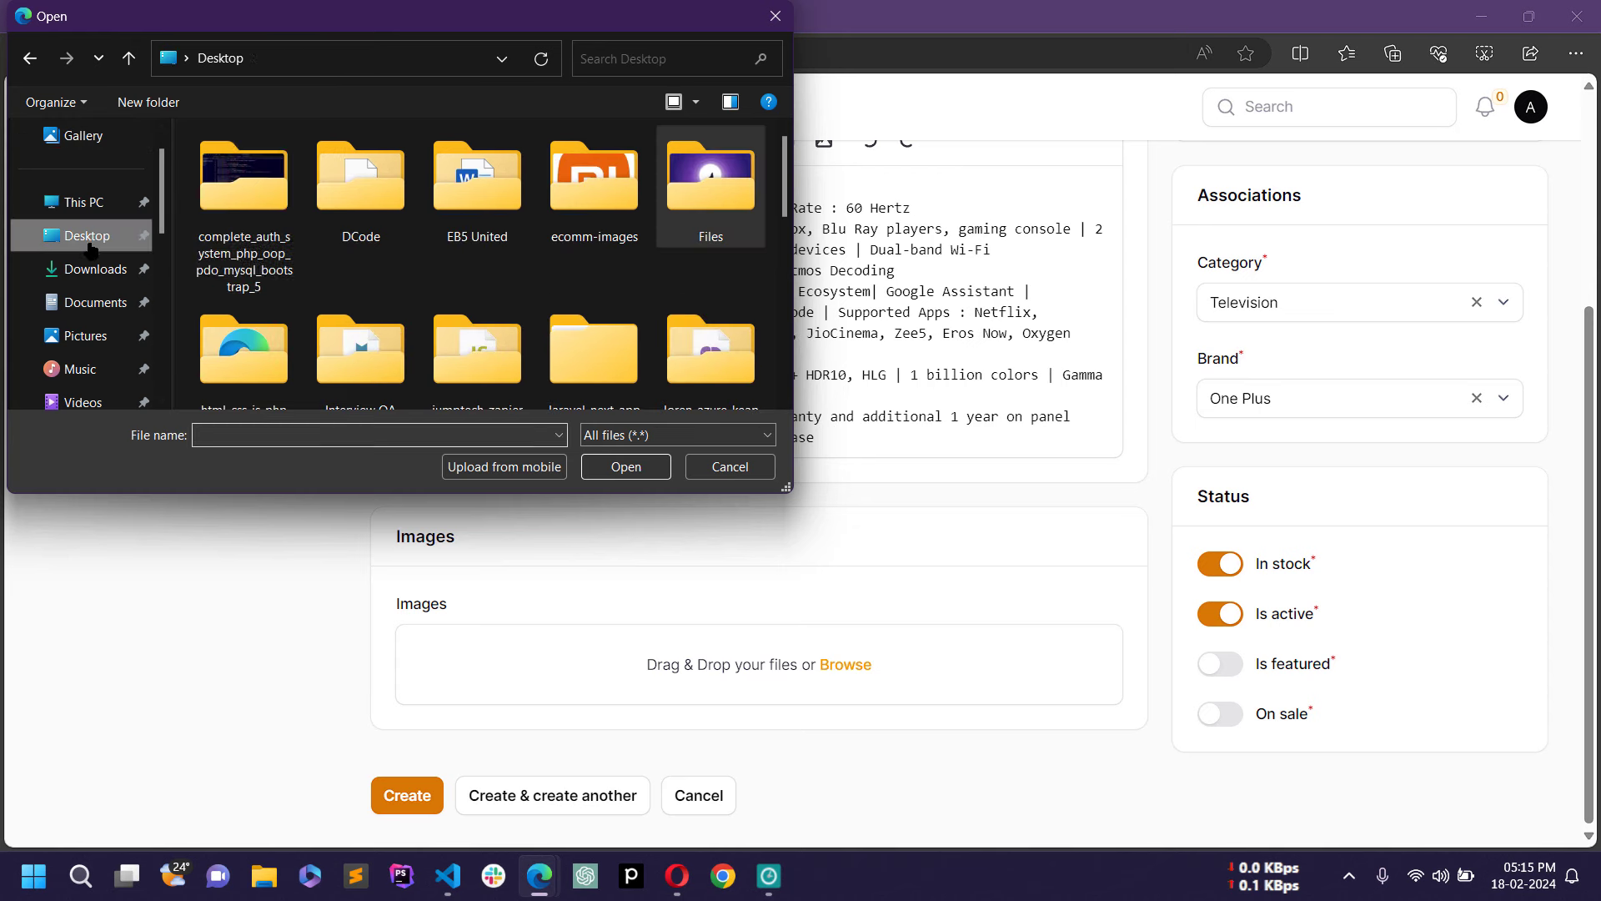
double_click(596, 221)
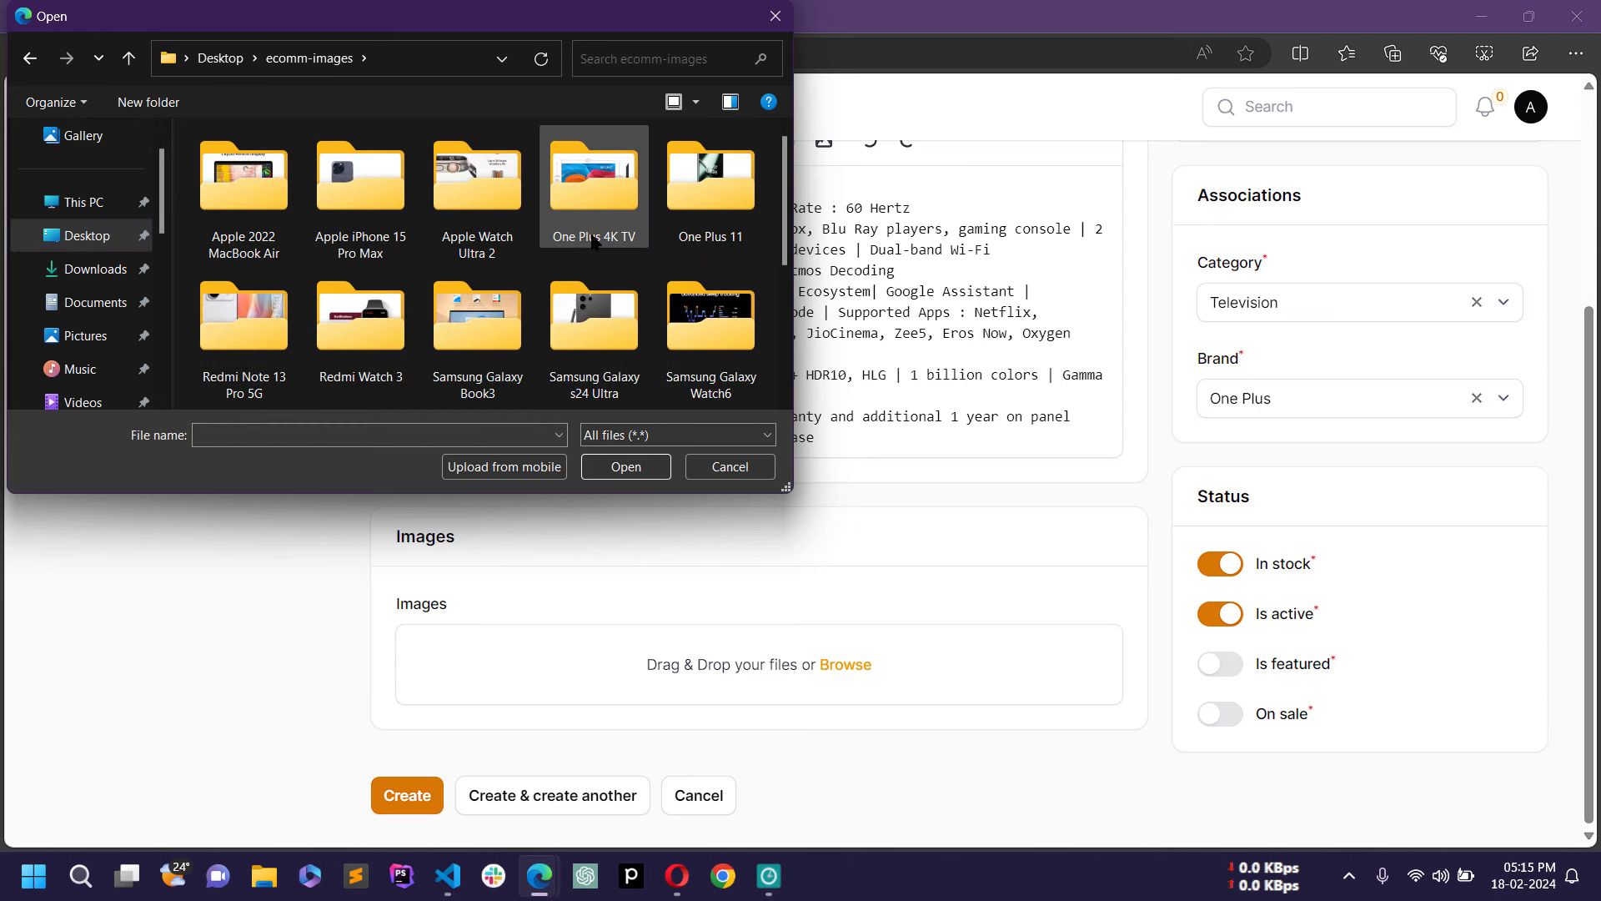
double_click(564, 241)
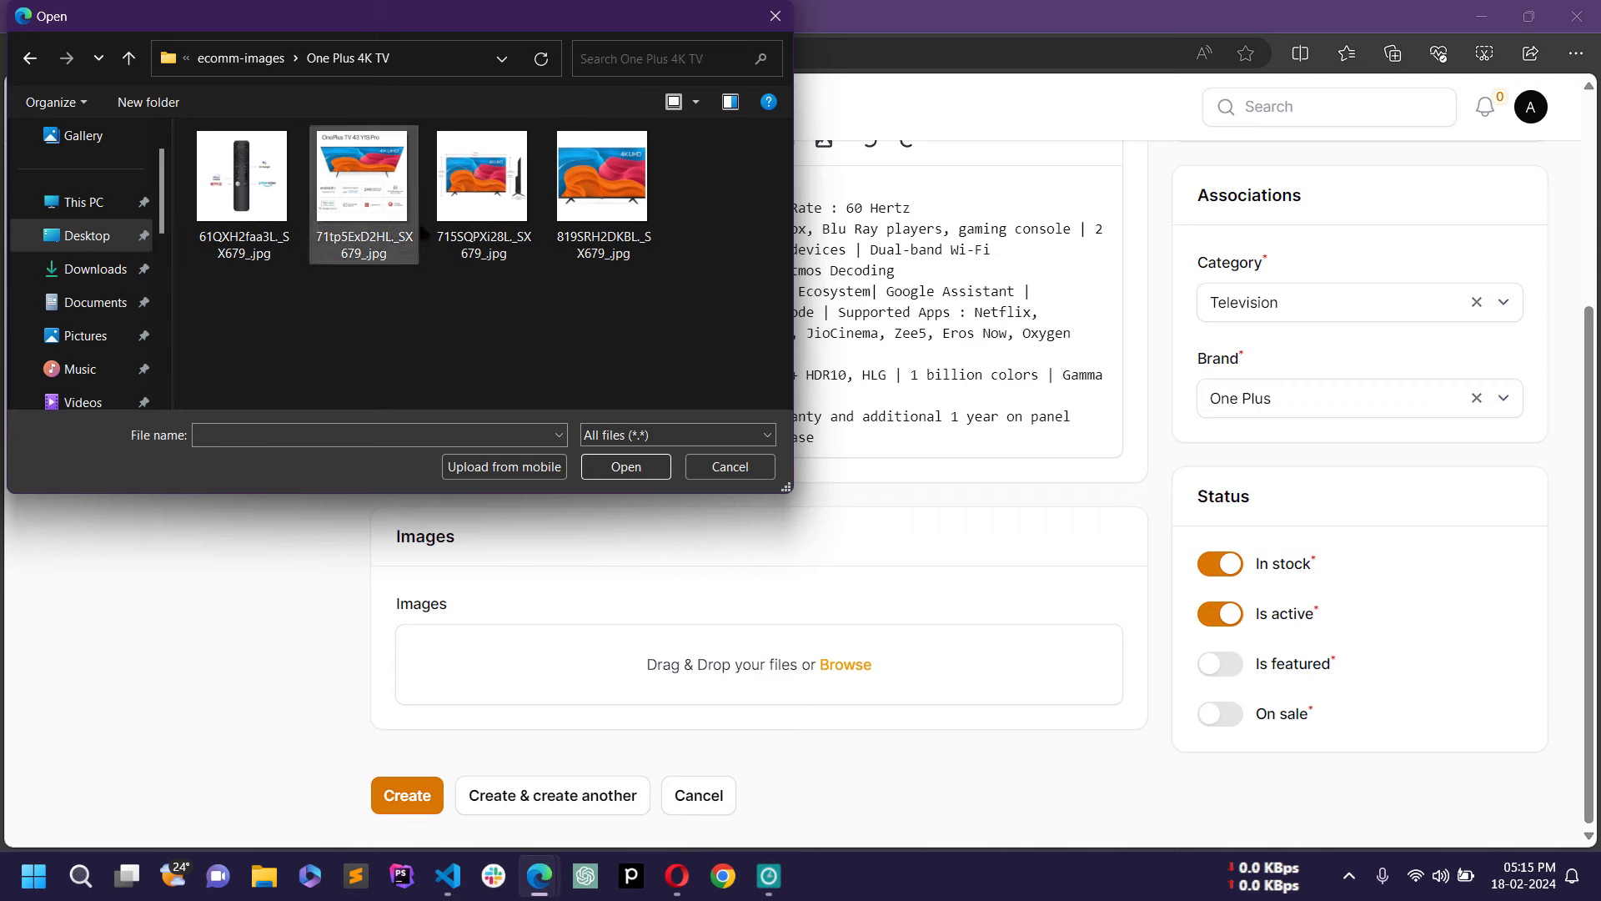
left_click_drag(527, 244, 218, 249)
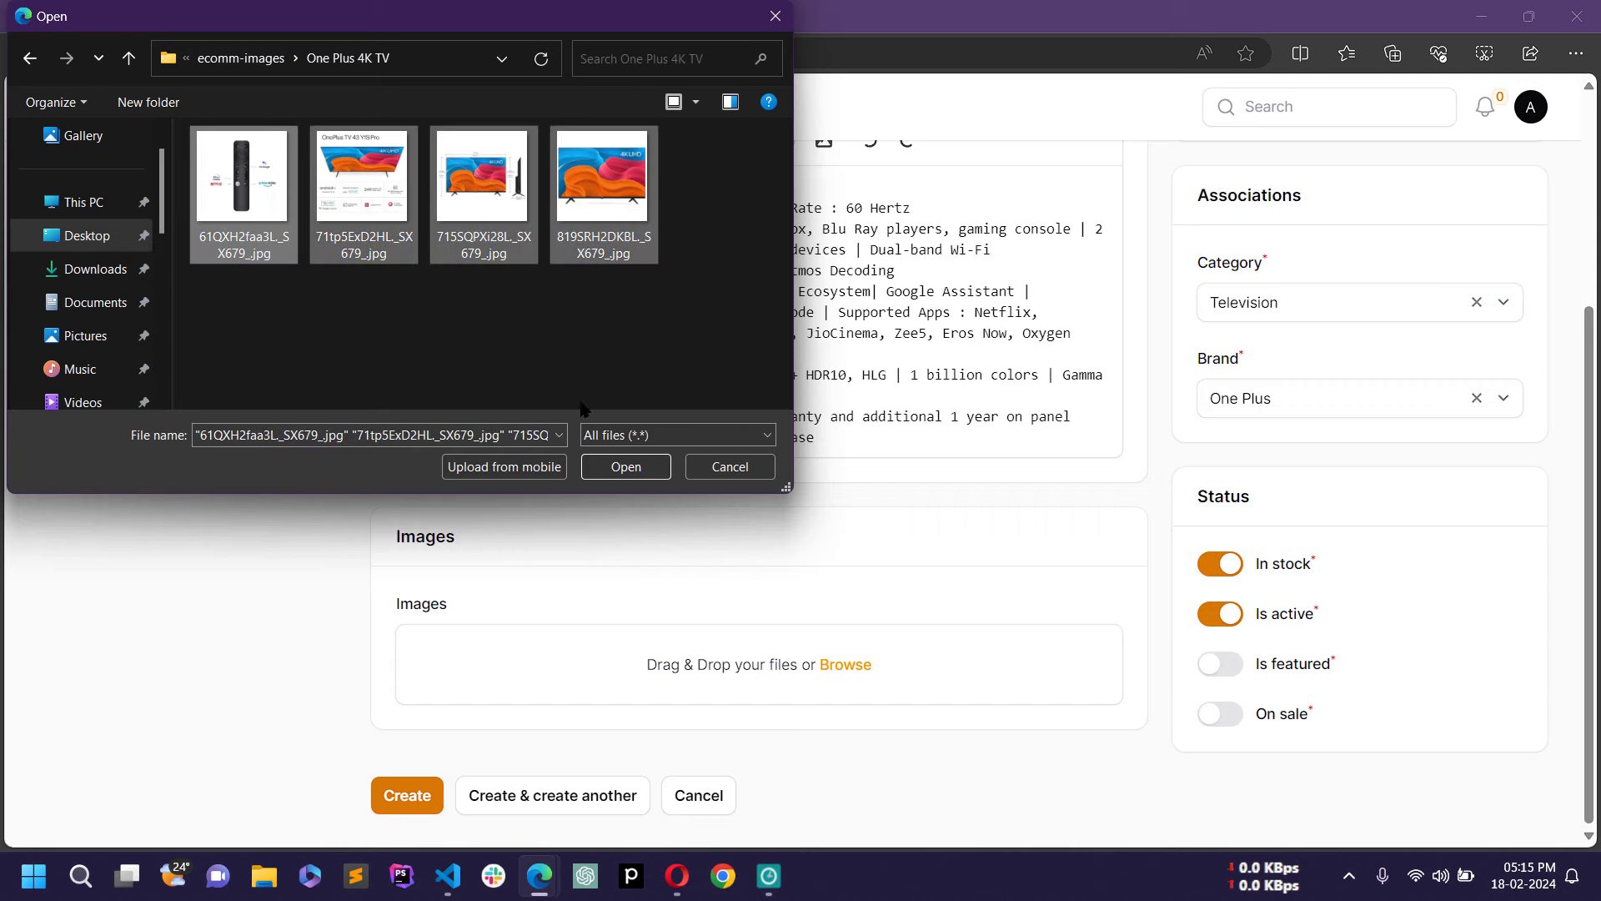
left_click(621, 465)
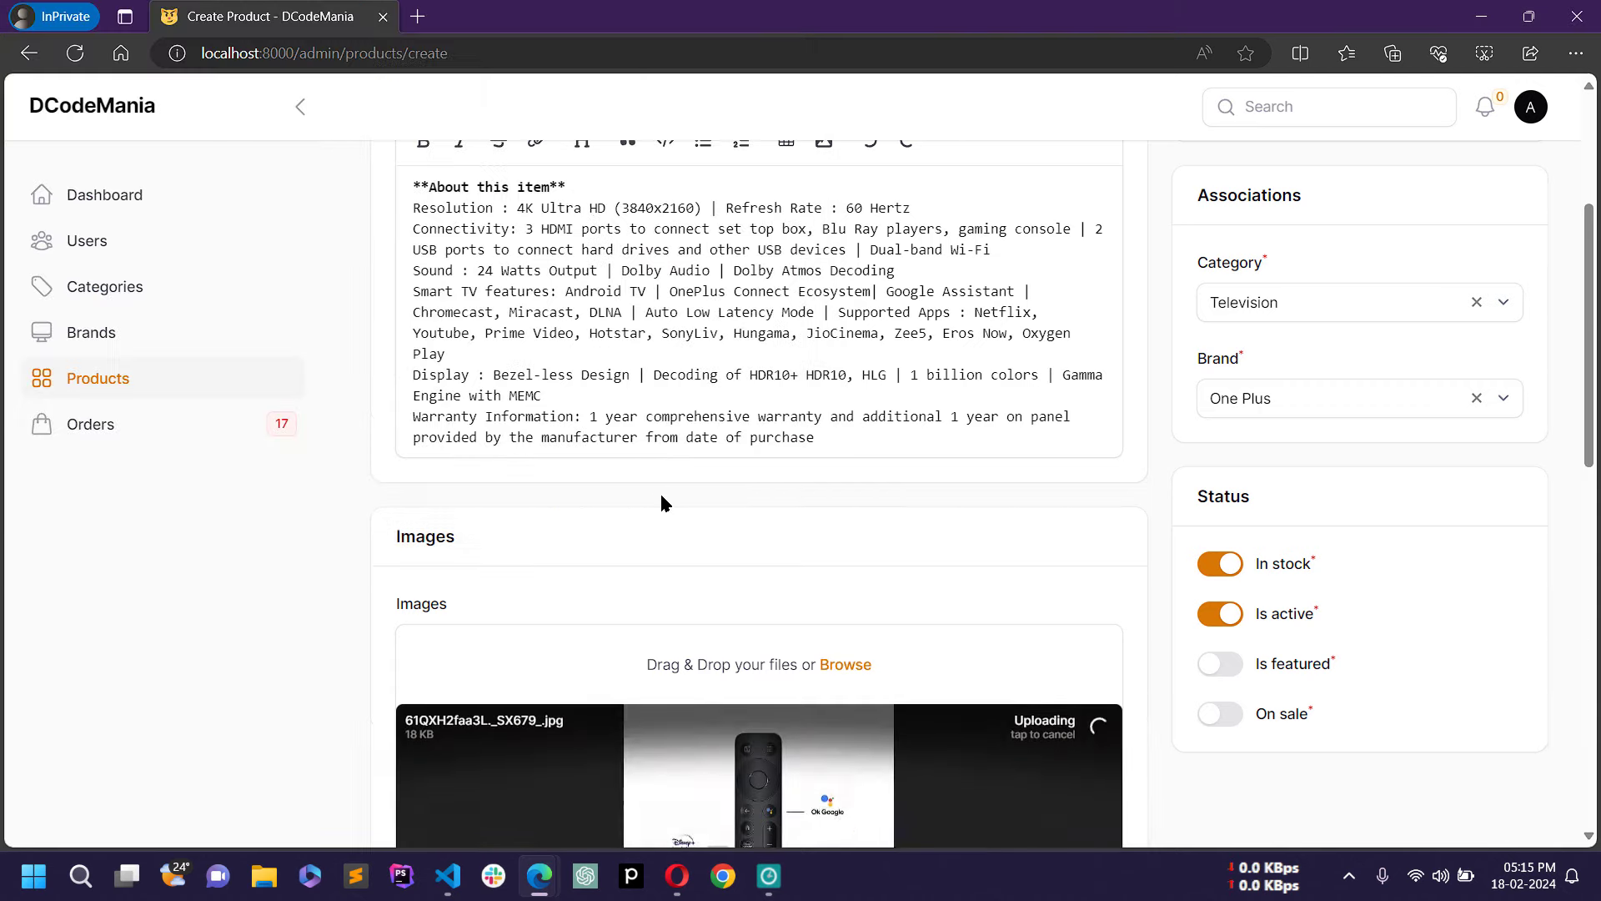
scroll(659, 492, "down", 5)
scroll(659, 495, "up", 3)
scroll(834, 517, "down", 10)
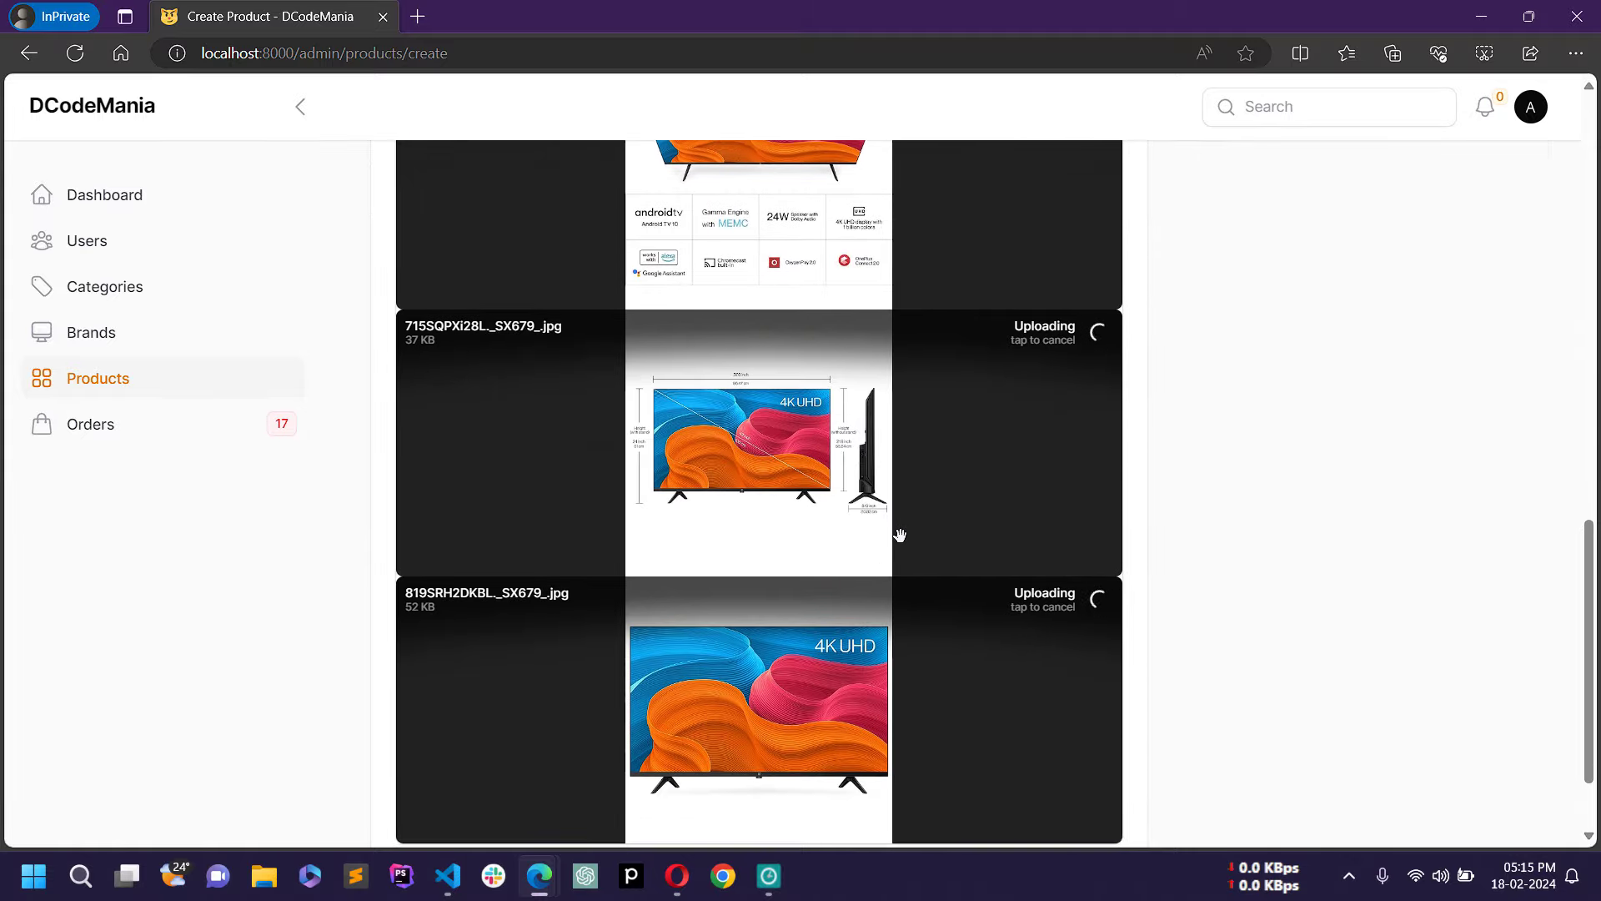
scroll(899, 529, "up", 6)
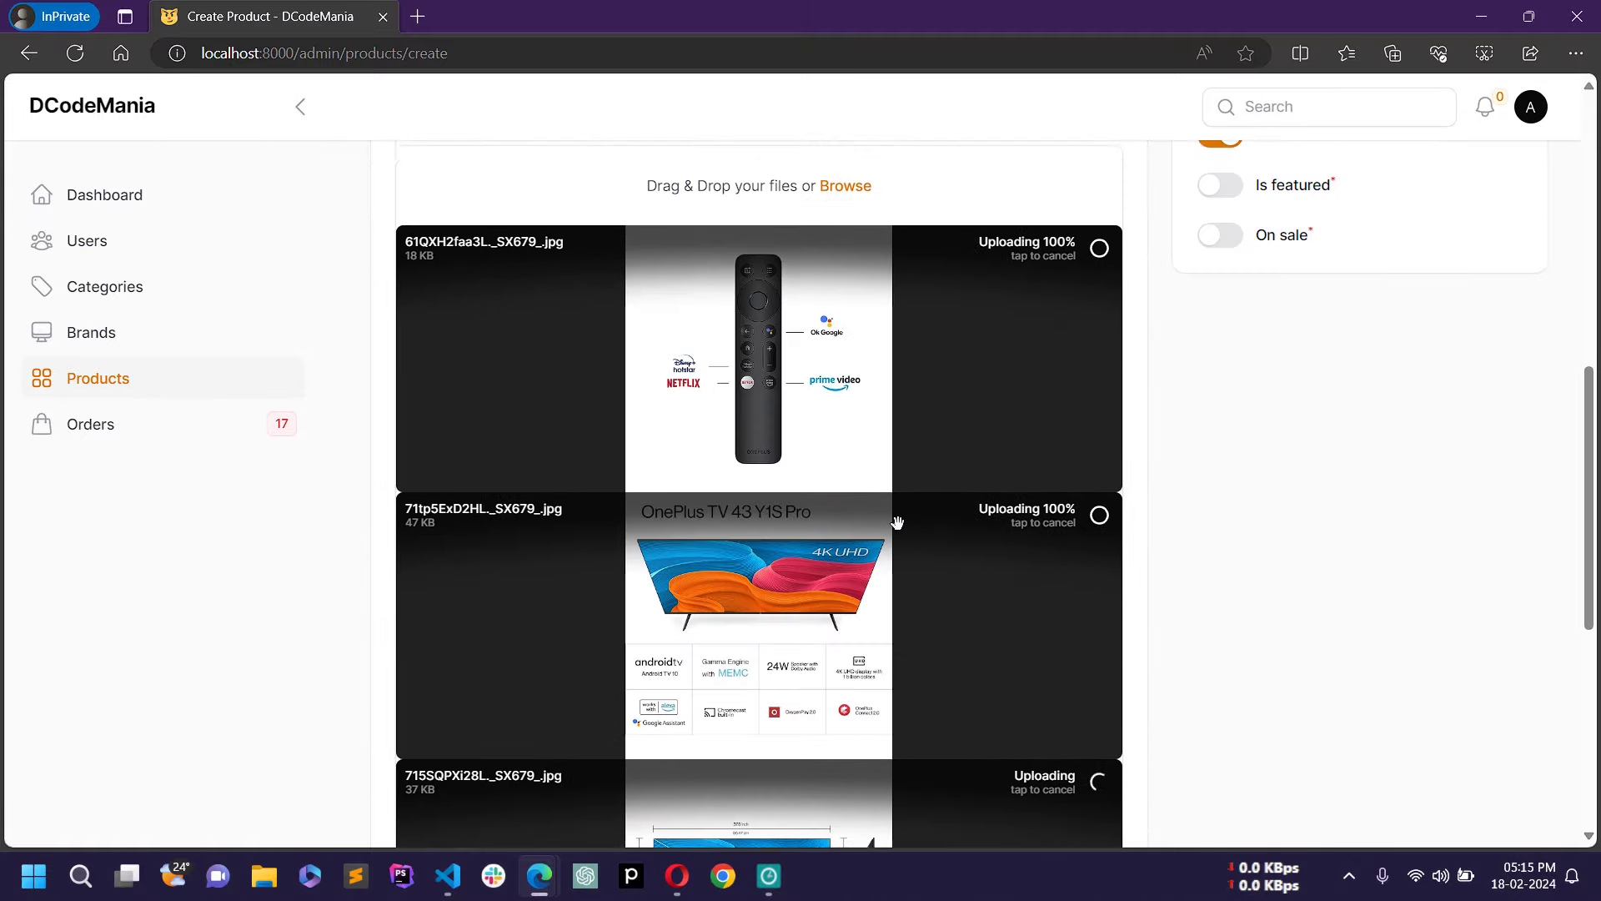
scroll(924, 518, "down", 6)
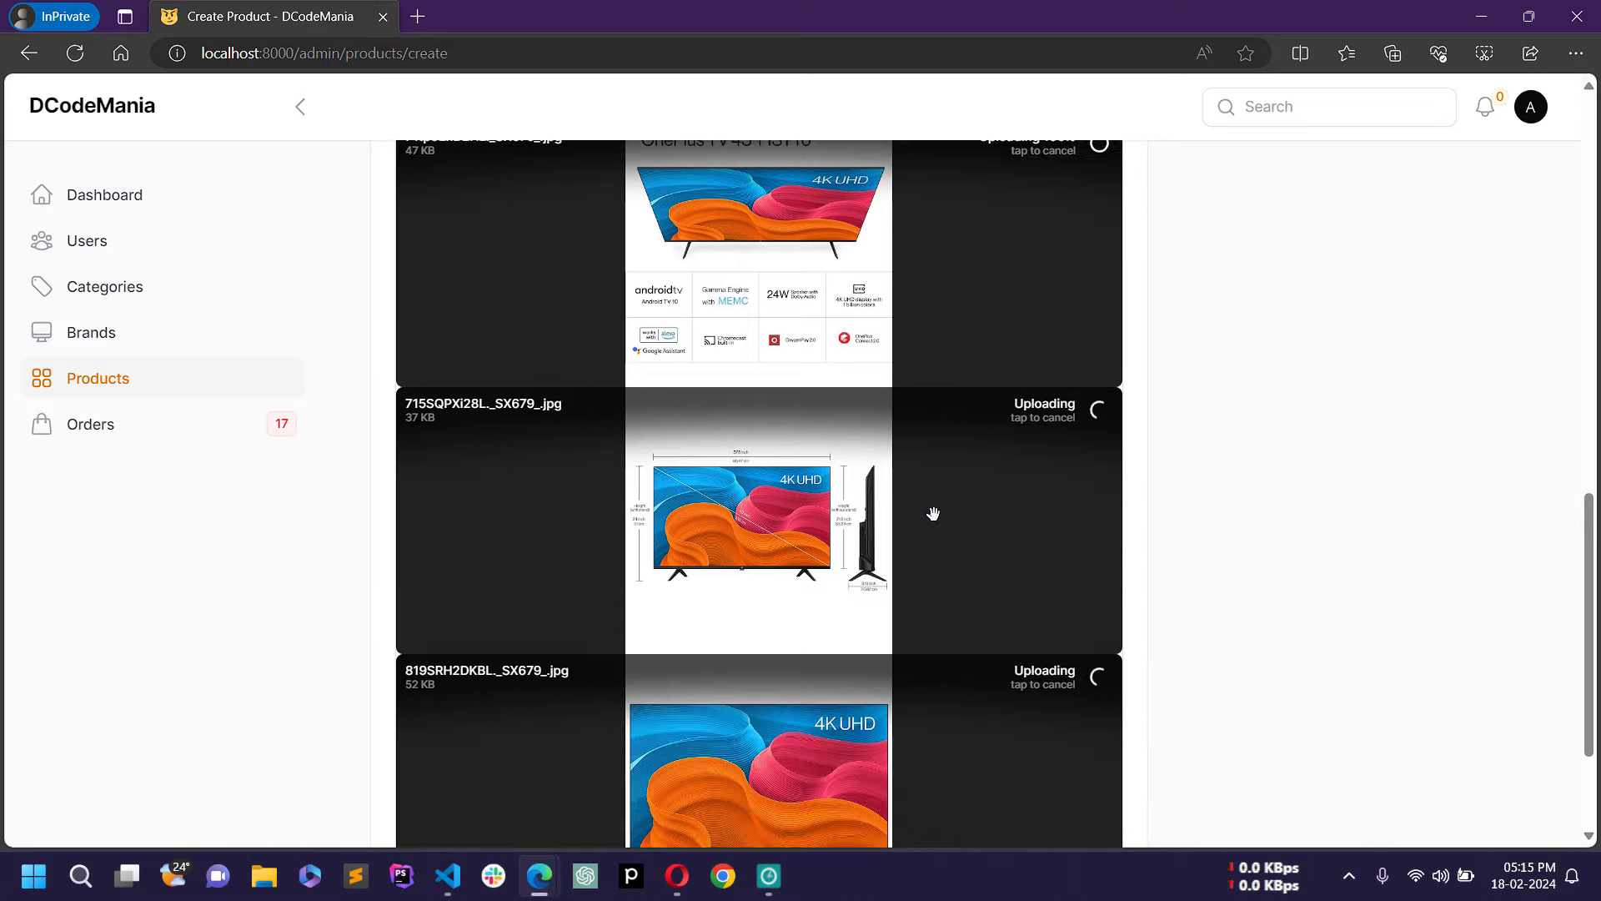
scroll(933, 490, "up", 8)
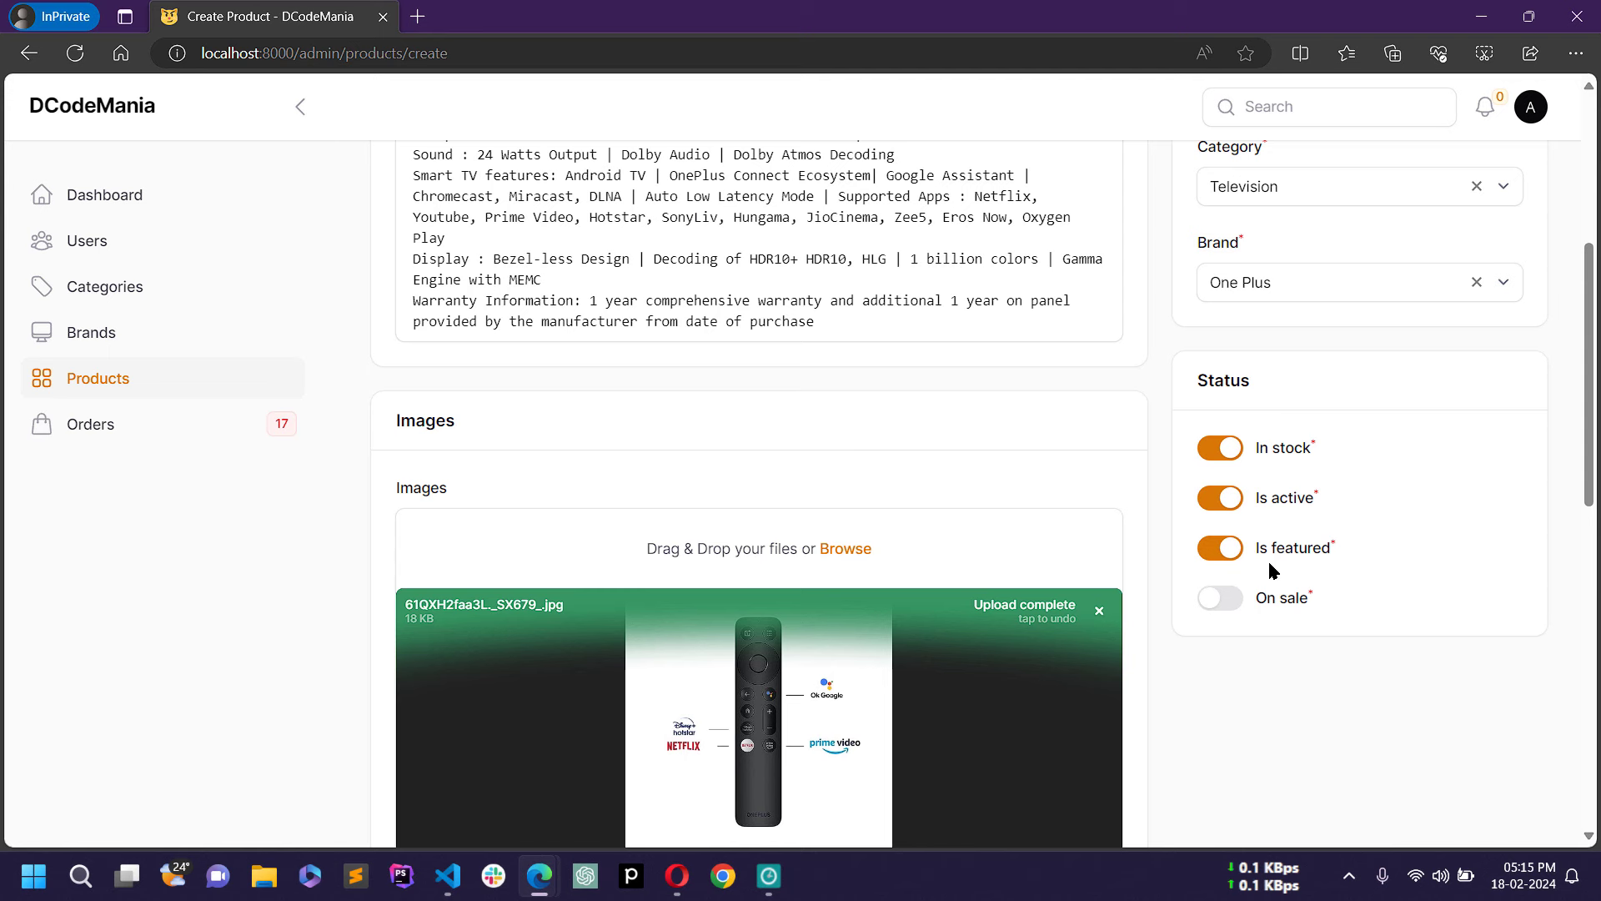
Step: Leave On sale switched off and create the One Plus 4K TV product, opening products/12
left_click(1230, 612)
left_click(1230, 607)
scroll(1251, 590, "down", 10)
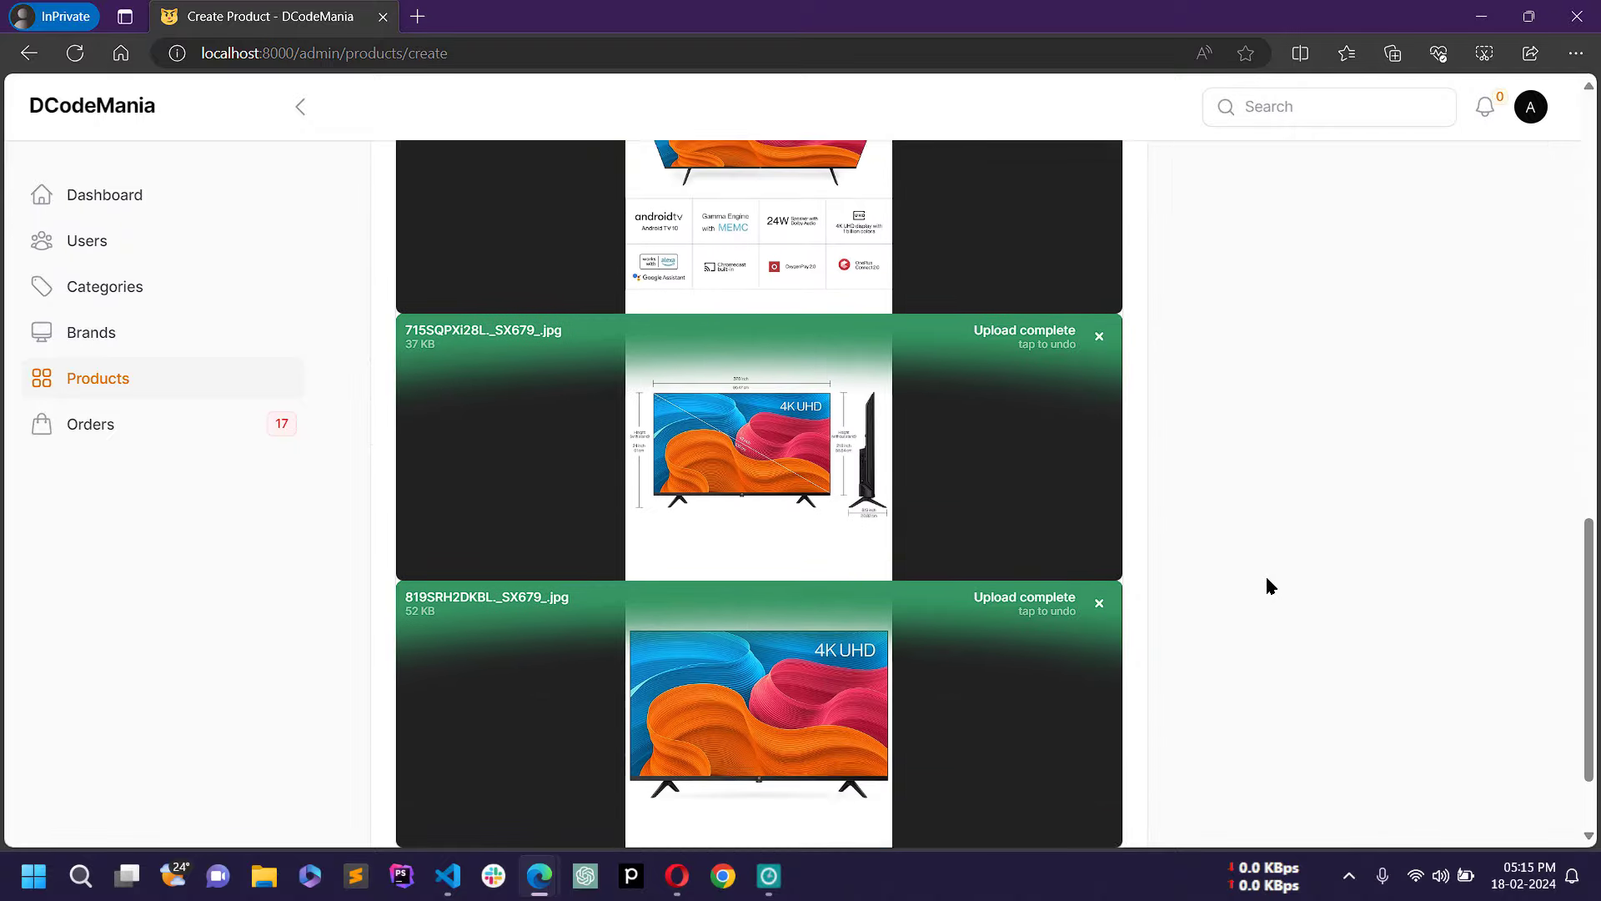
scroll(1268, 584, "down", 2)
scroll(1253, 392, "up", 15)
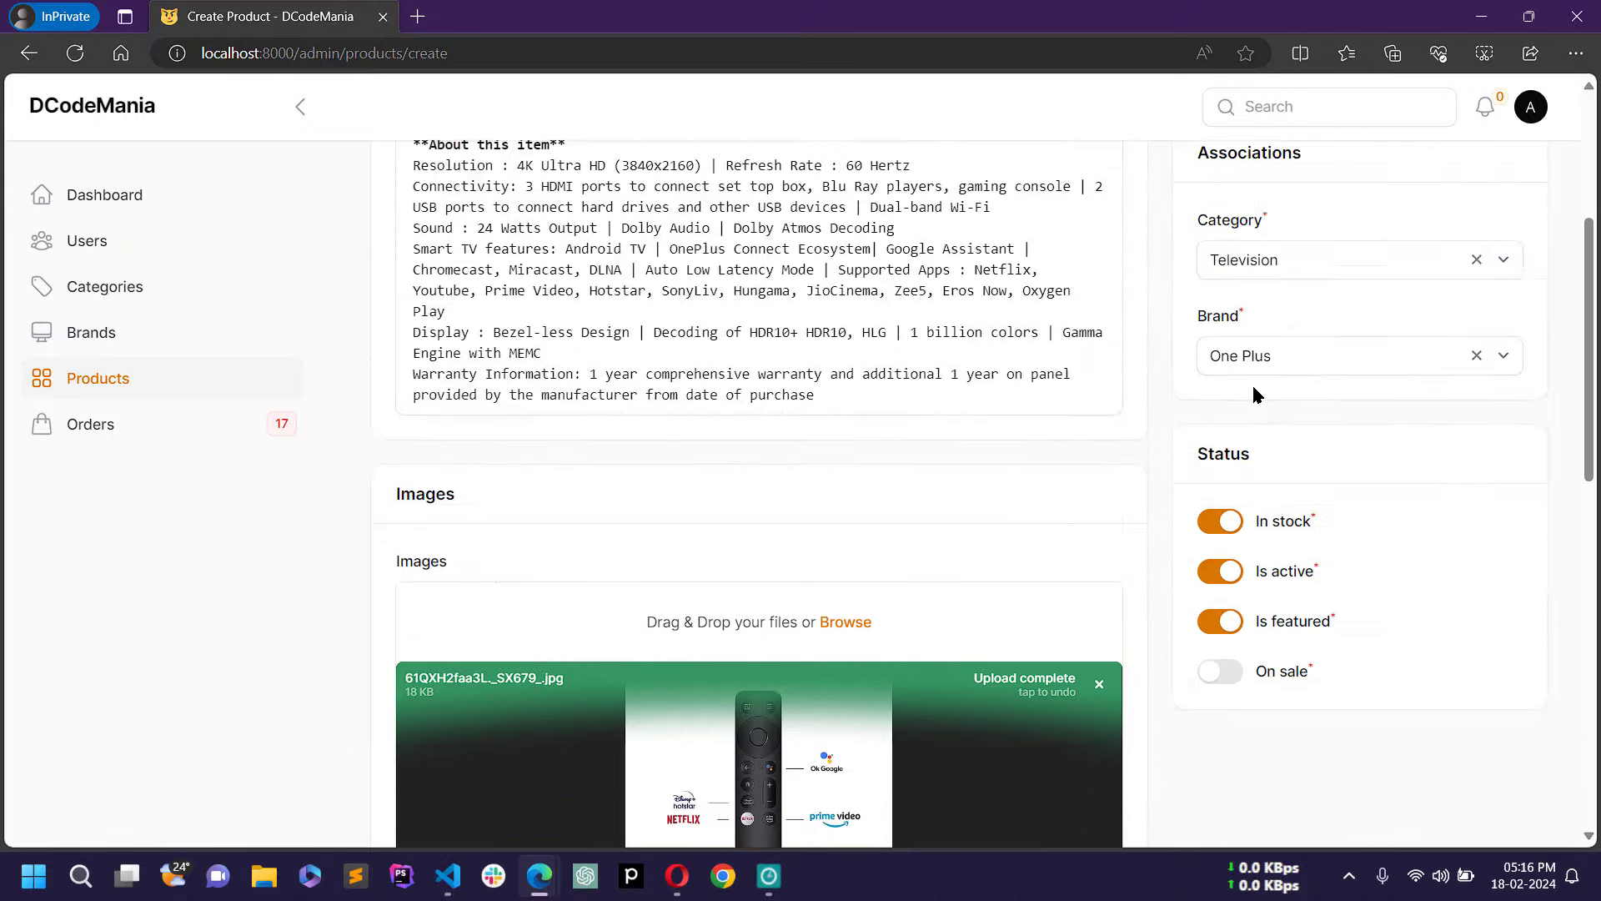
scroll(989, 551, "down", 15)
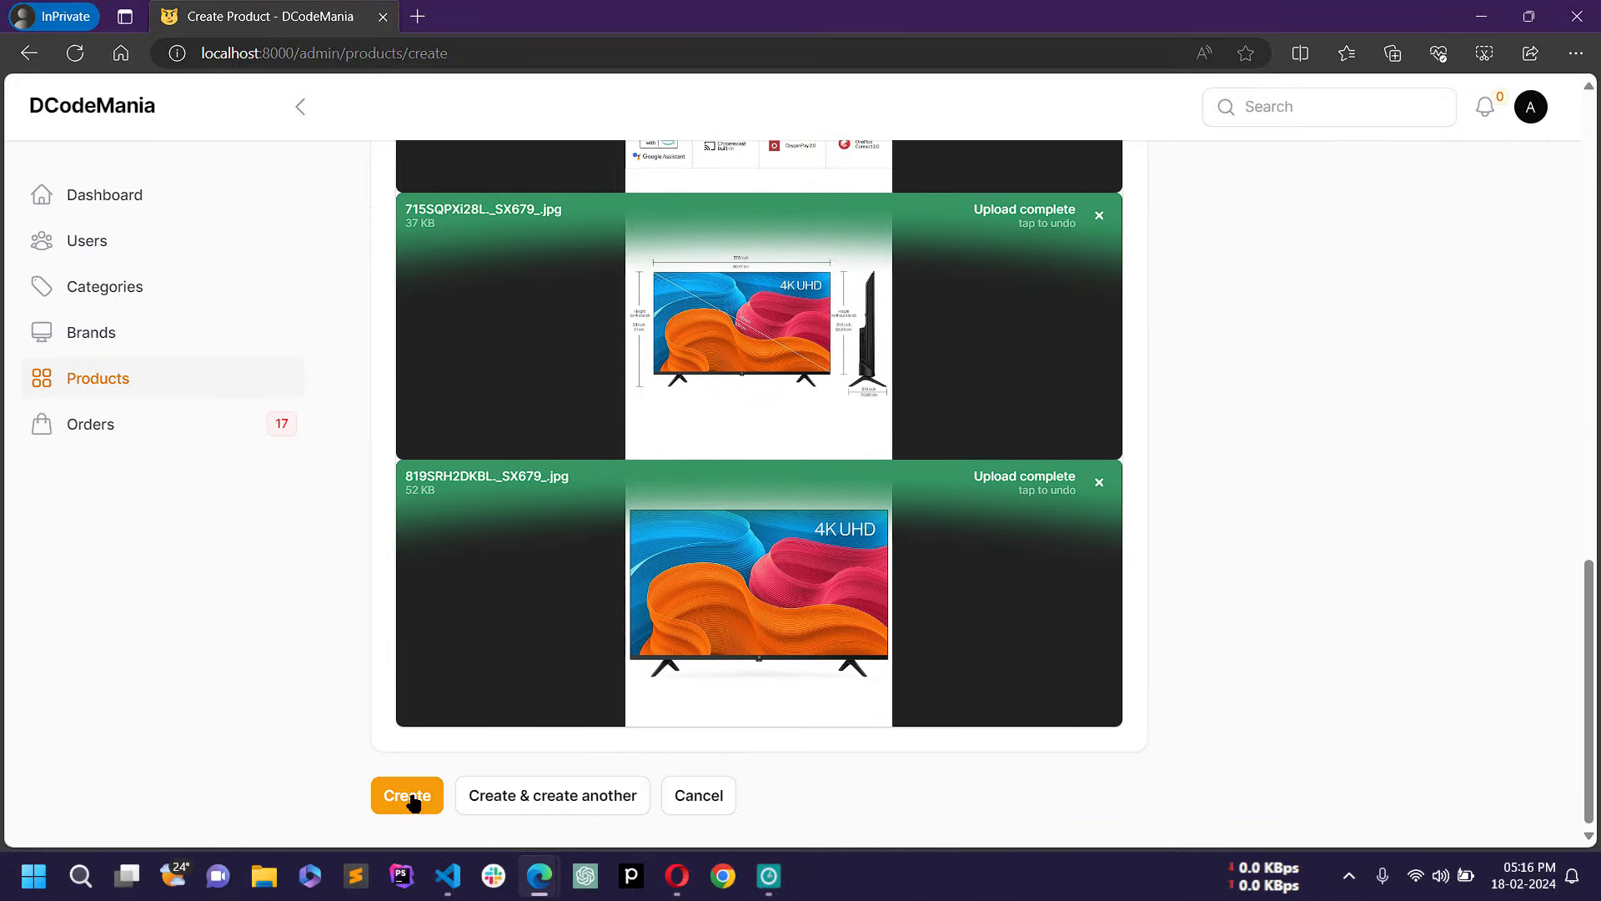
left_click(414, 799)
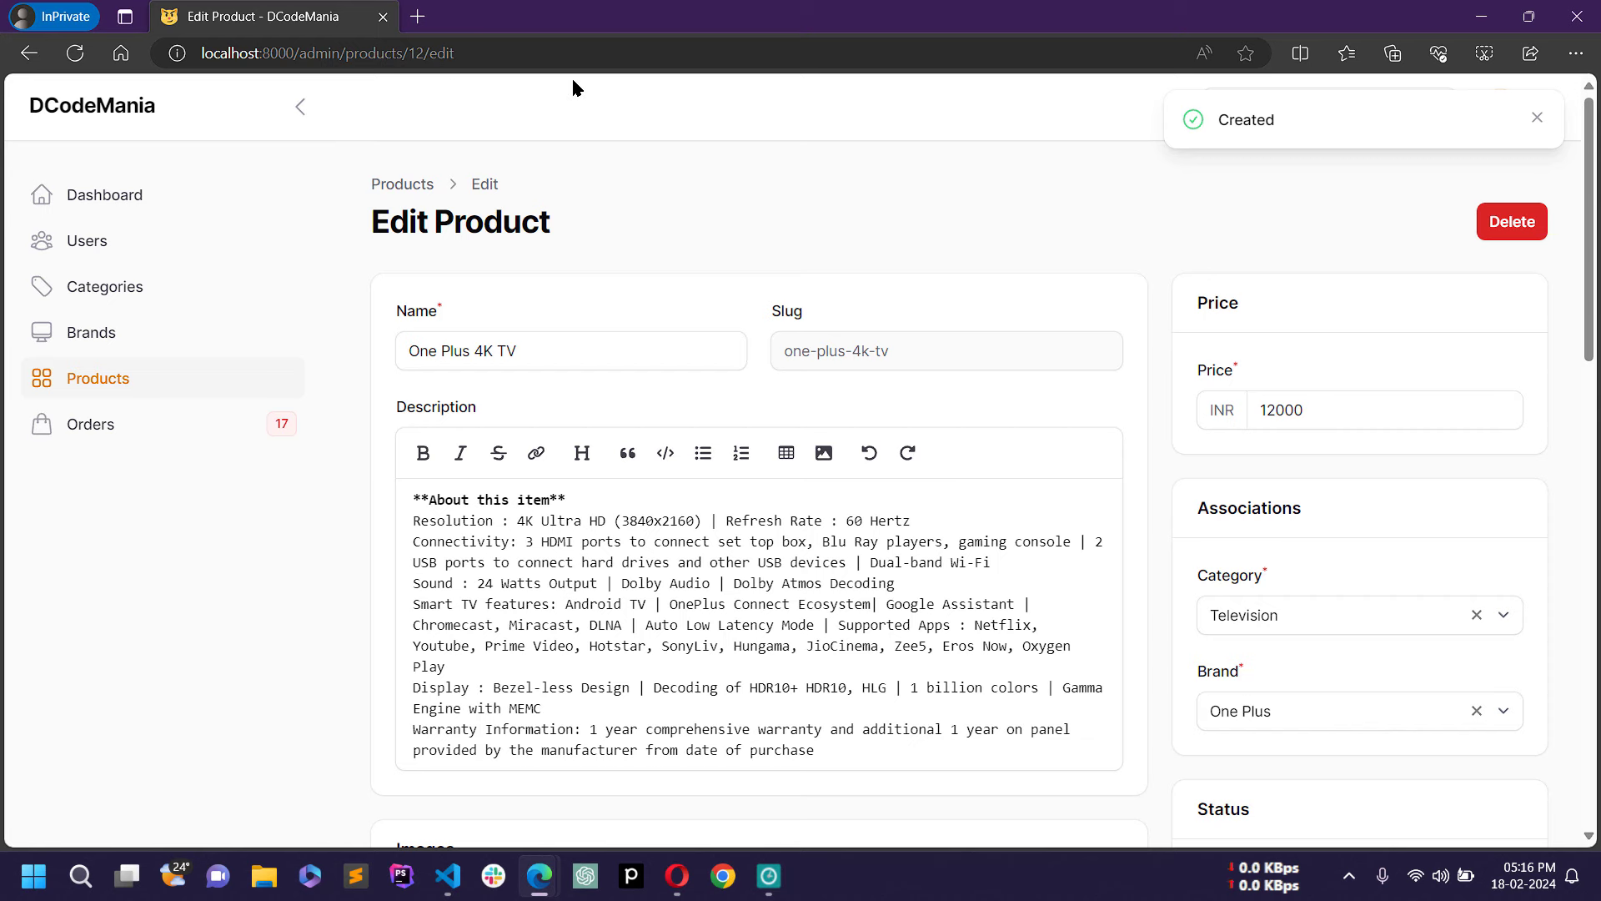
Step: Check the saved 12000 price, then show page 2 of Products listing One Plus 4K TV
mouse_move(1591, 212)
left_mouse_down()
mouse_move(1597, 663)
mouse_move(1591, 219)
left_mouse_up()
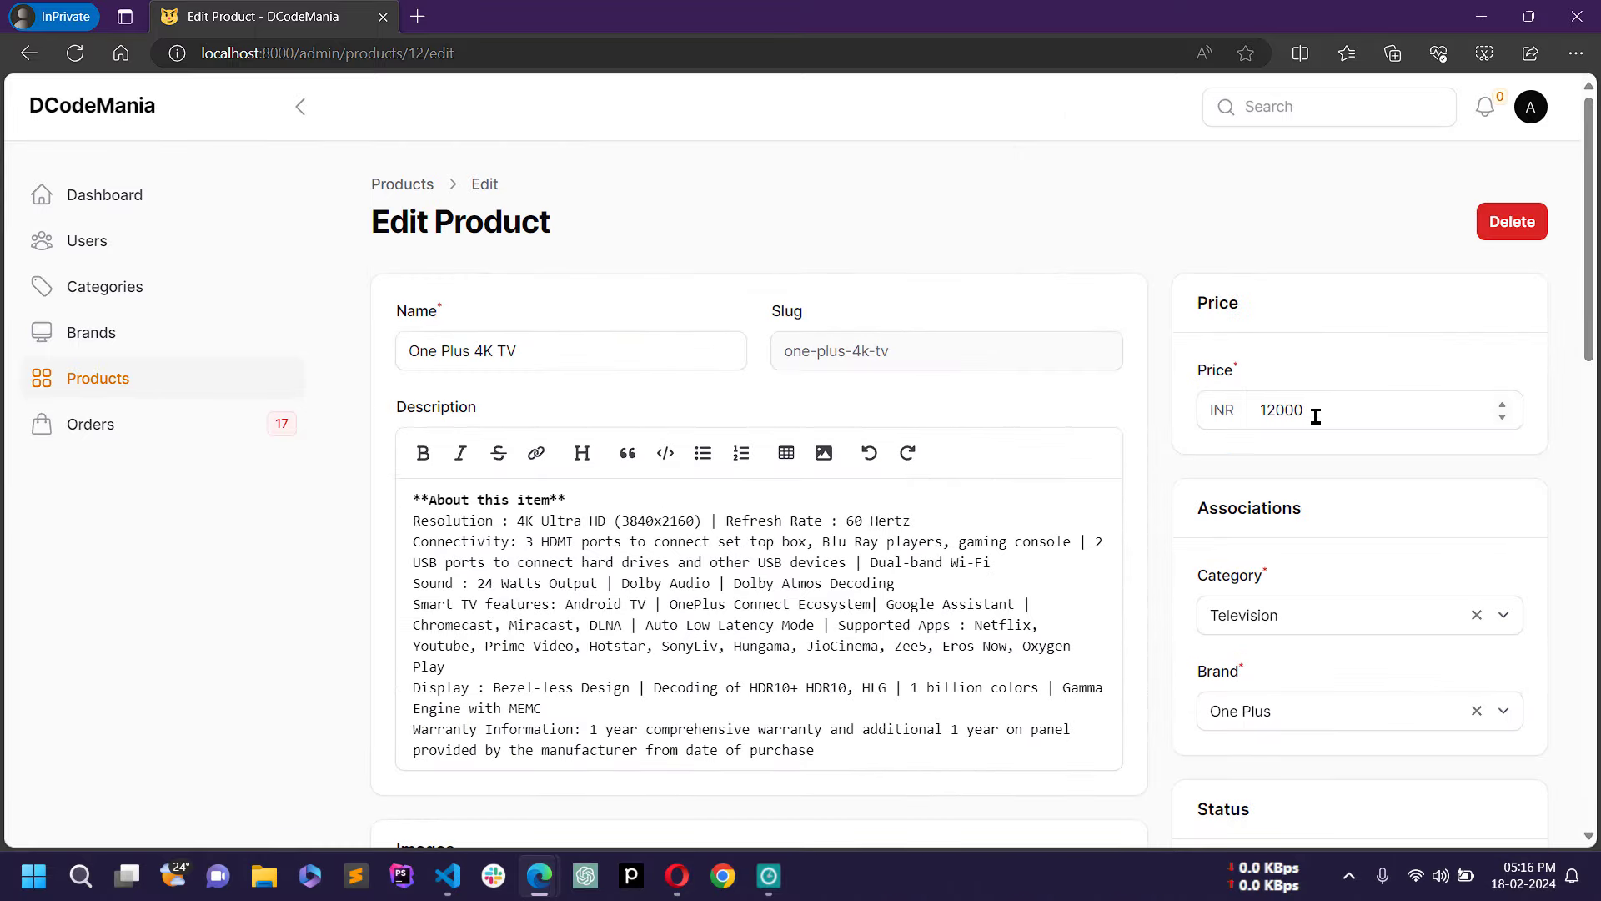
left_click_drag(1316, 416, 1121, 404)
left_click(1052, 228)
left_click(132, 385)
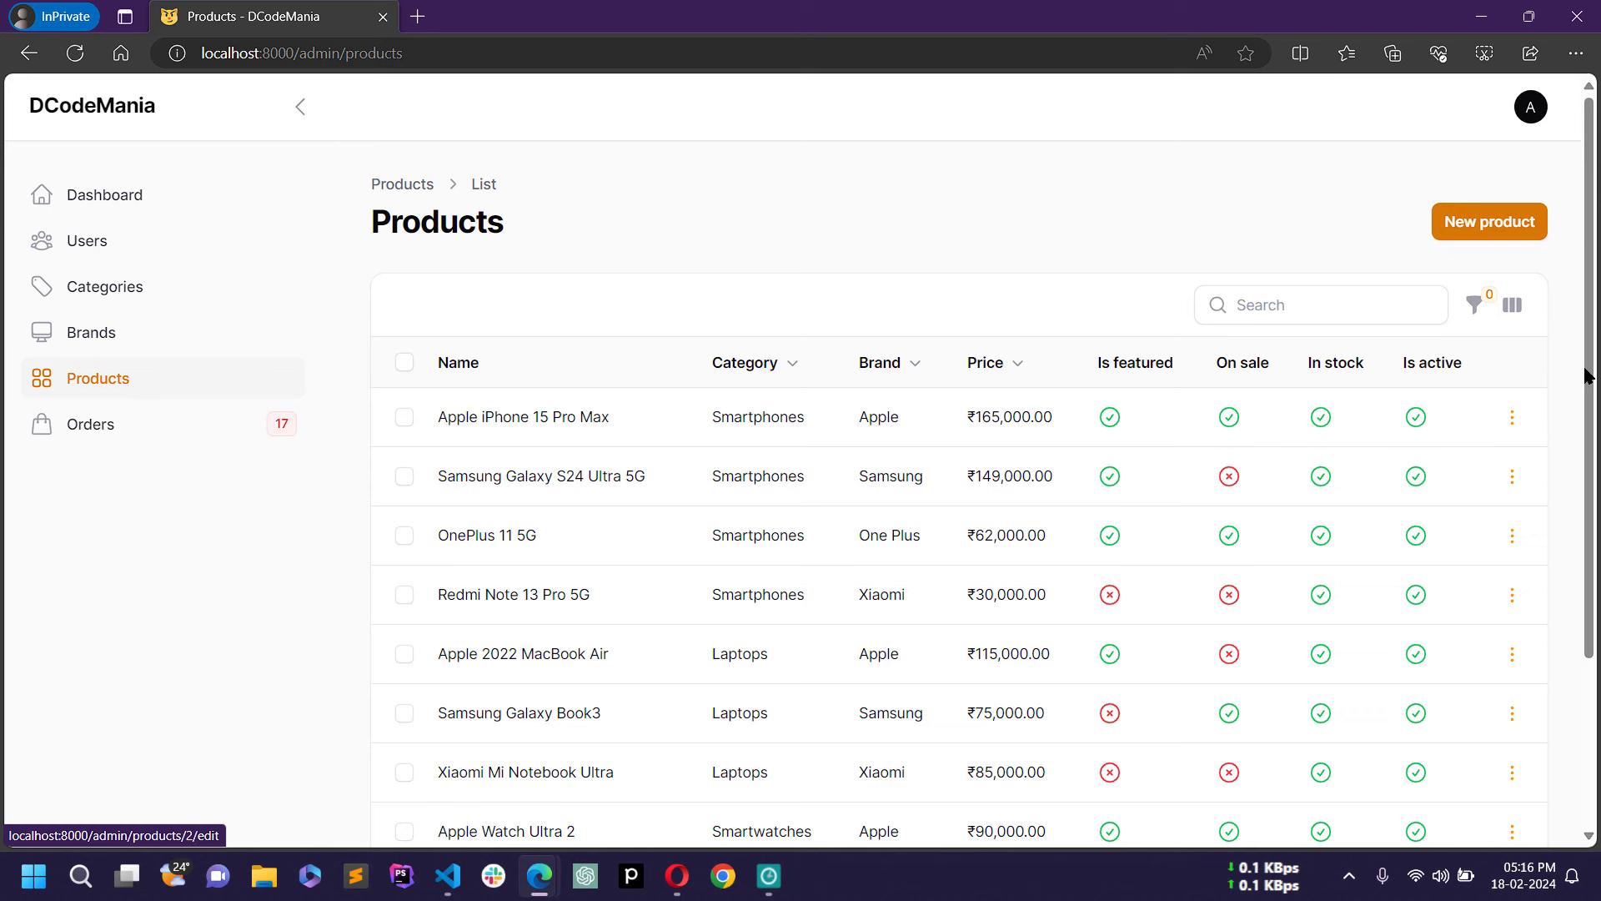
scroll(1568, 500, "down", 3)
left_click(1506, 772)
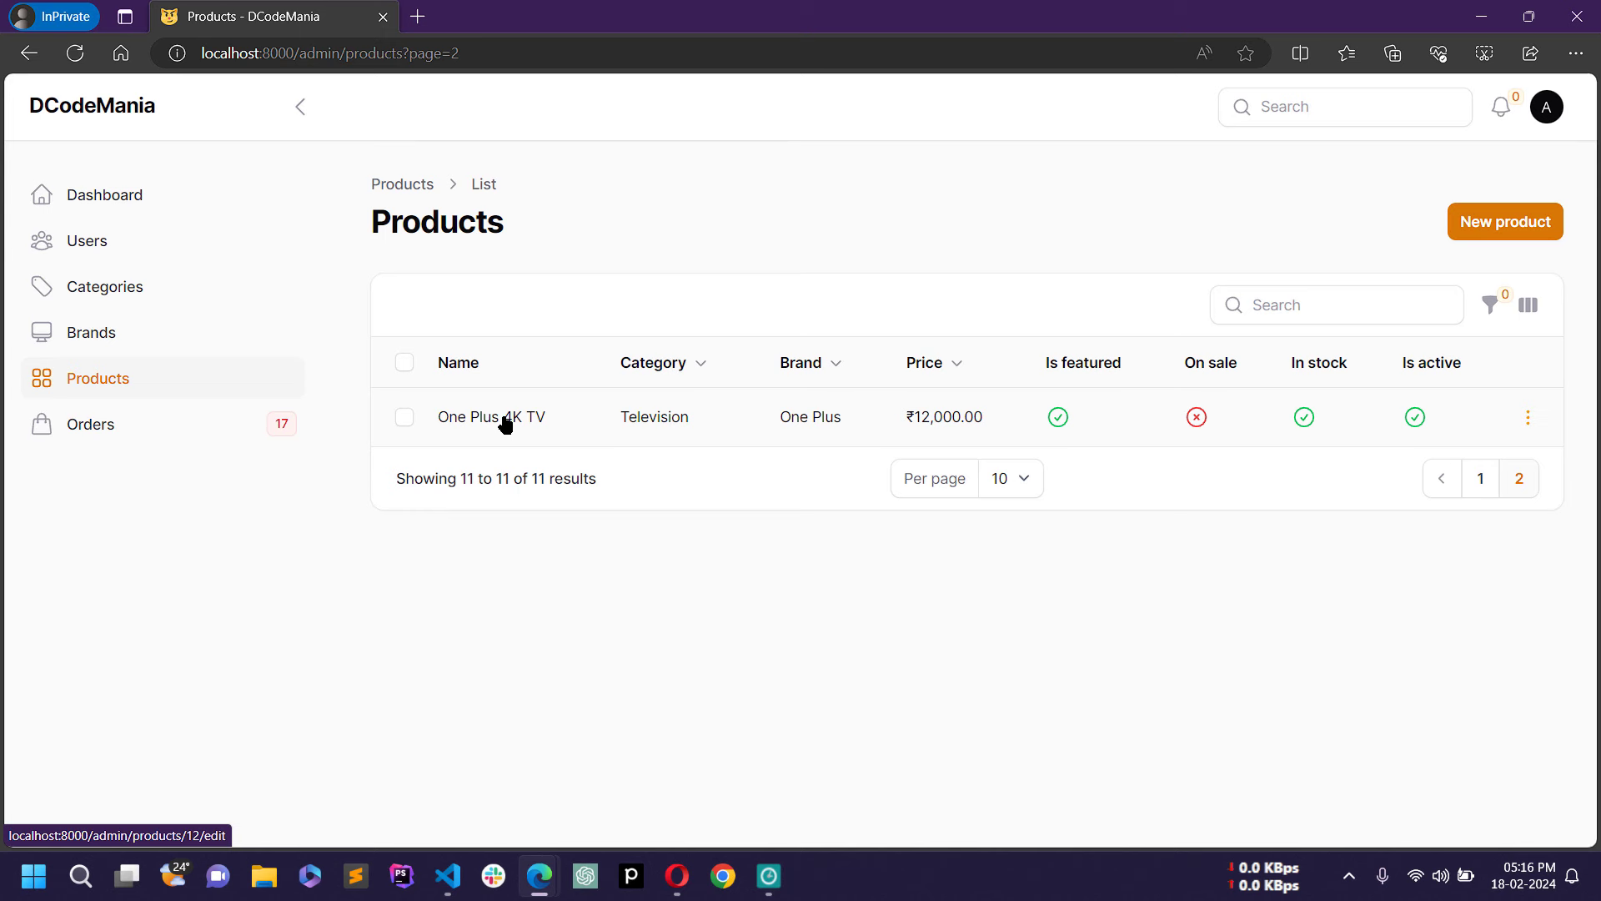
Step: Open One Plus 4K TV for editing and change its price from 12000 to 15499
left_click(658, 417)
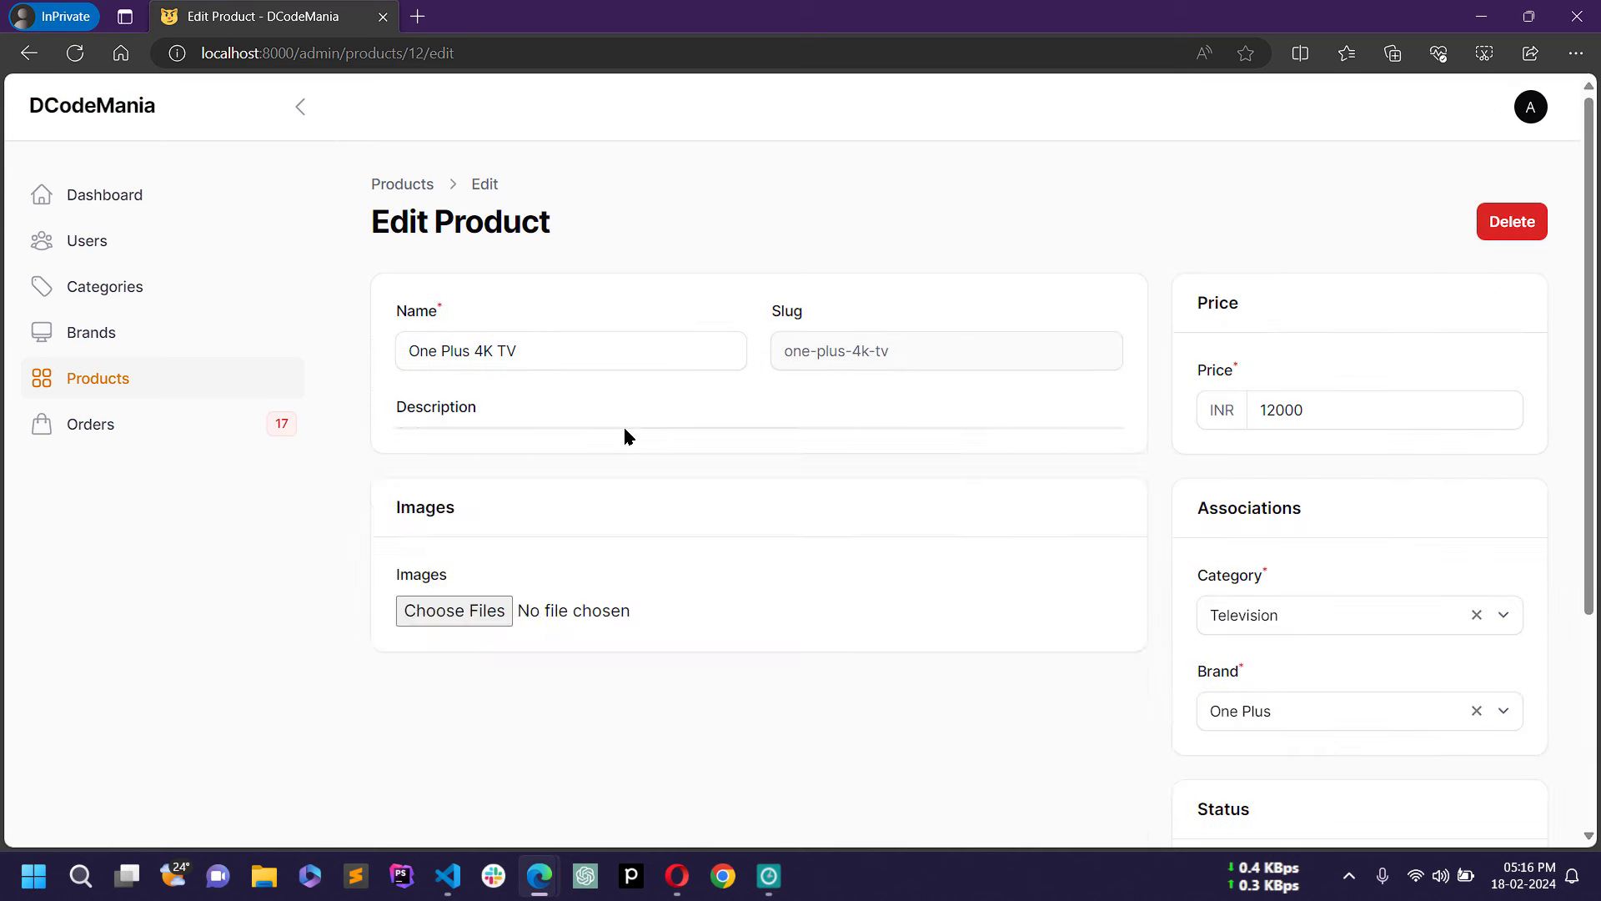
left_click_drag(1326, 407, 1108, 417)
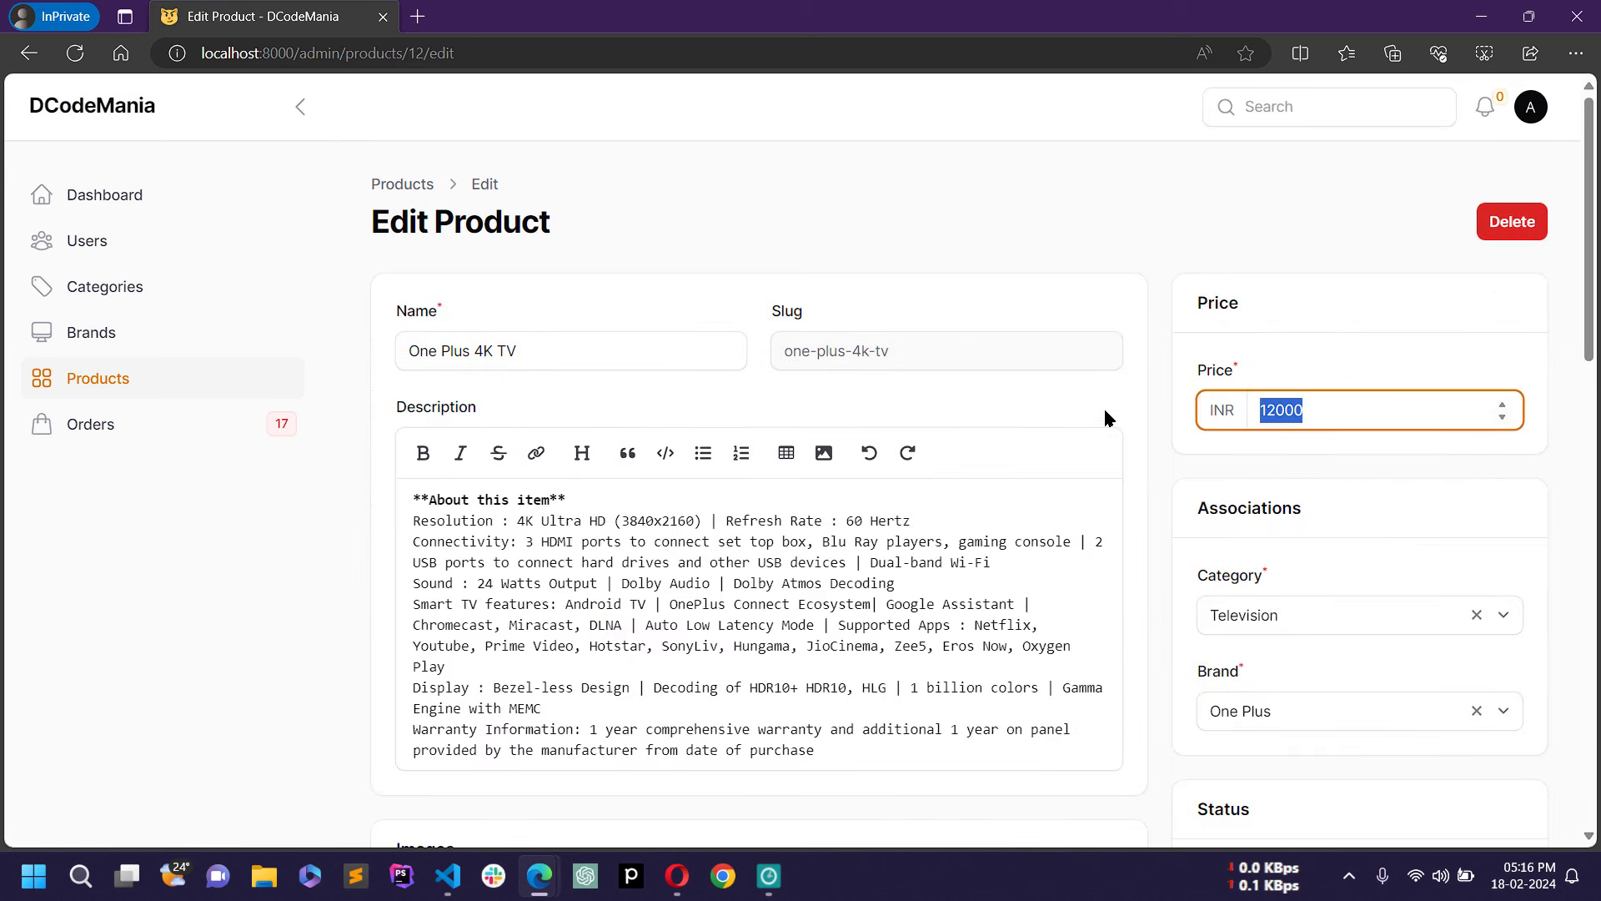
type("15499")
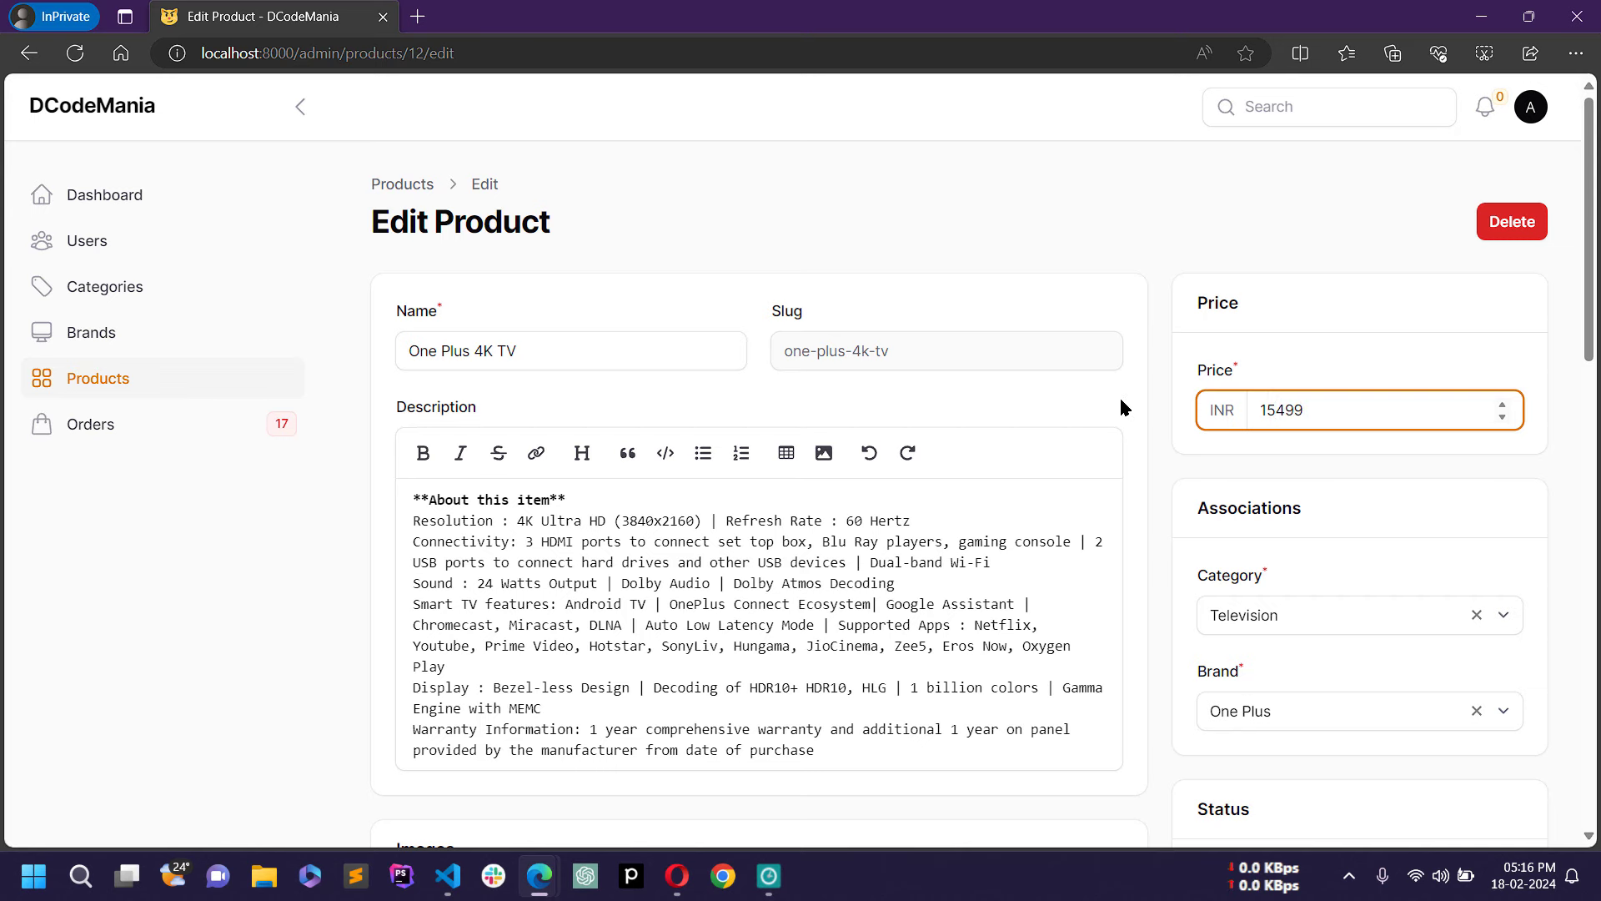
scroll(1119, 395, "down", 4)
scroll(1119, 395, "down", 10)
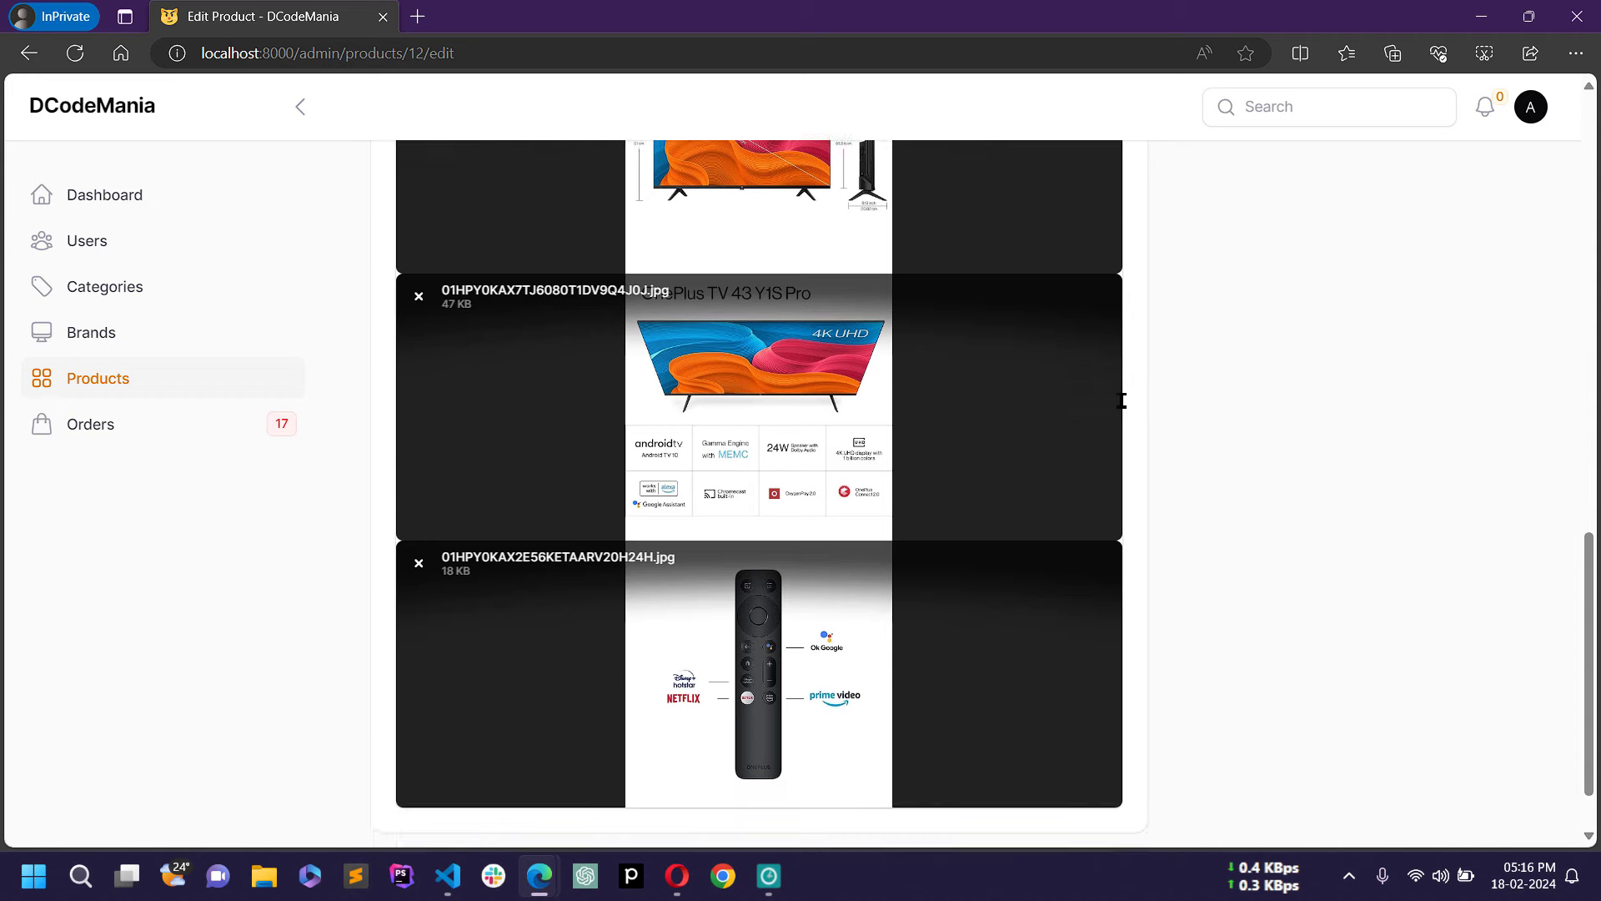
scroll(1122, 401, "up", 5)
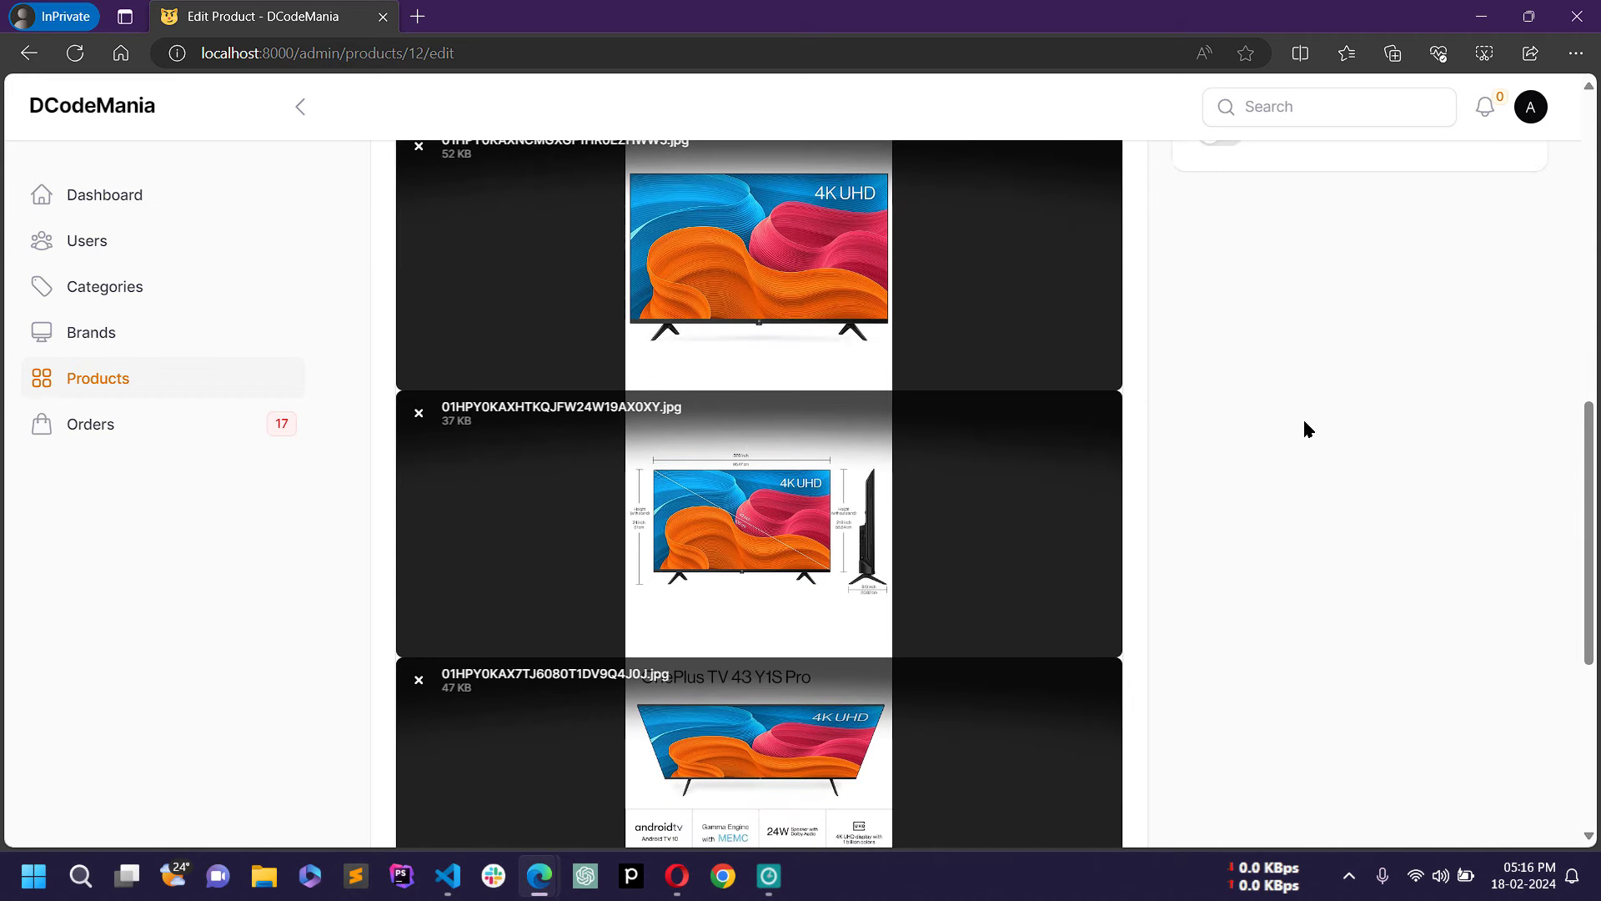
scroll(959, 178, "down", 2)
Step: Drag the product image thumbnails into a new order
left_click_drag(948, 197, 940, 883)
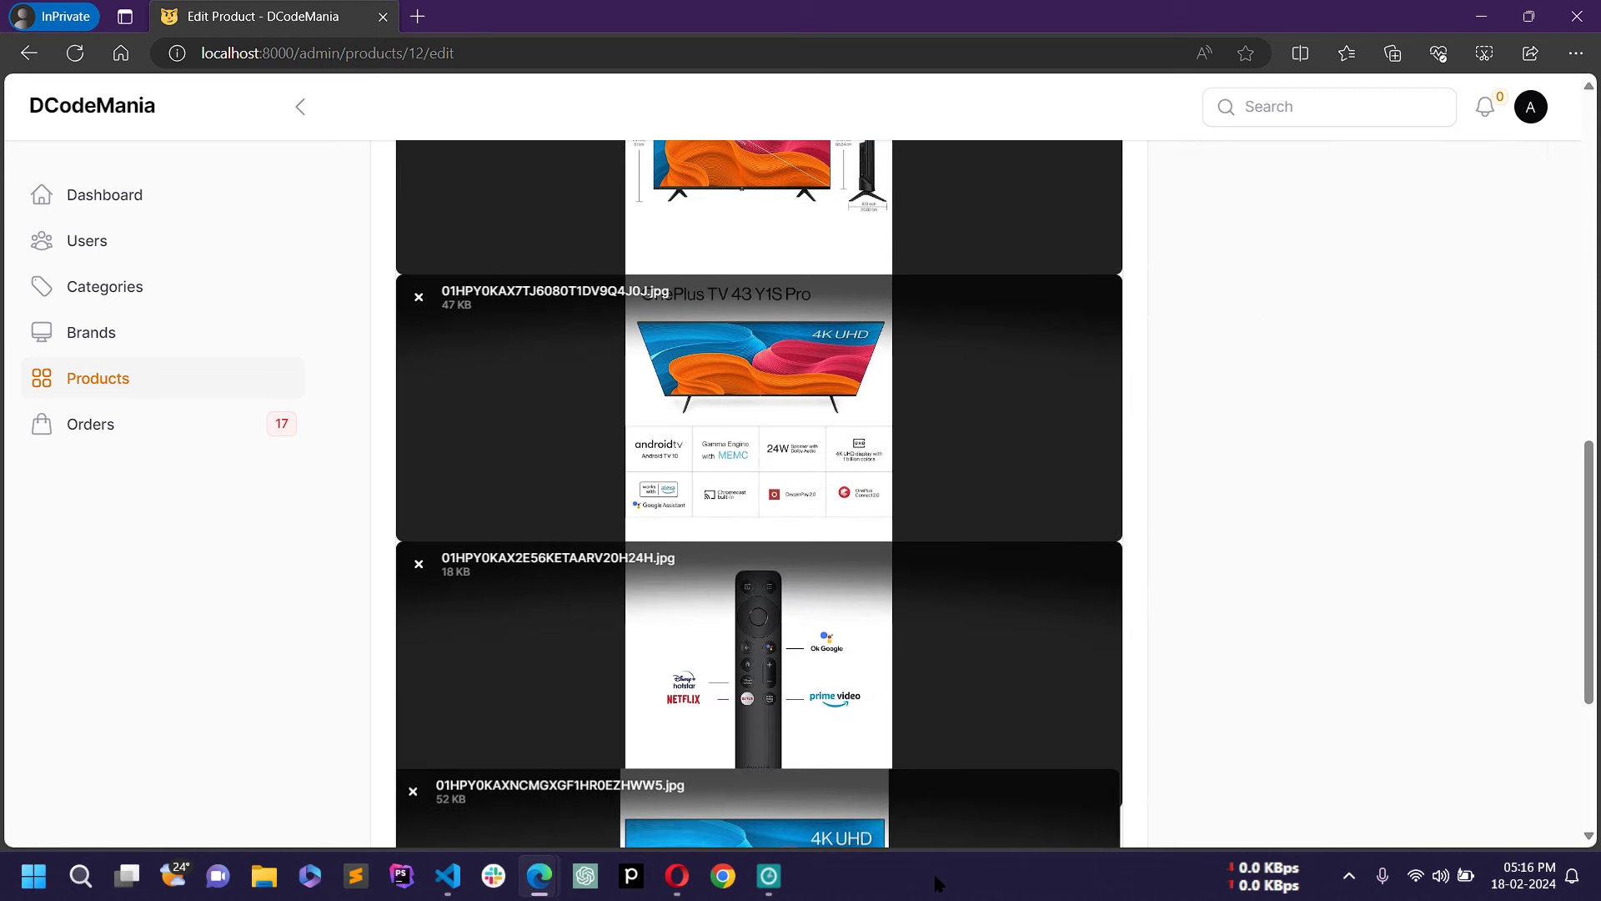
scroll(973, 681, "down", 1)
scroll(861, 464, "up", 3)
scroll(1020, 444, "down", 6)
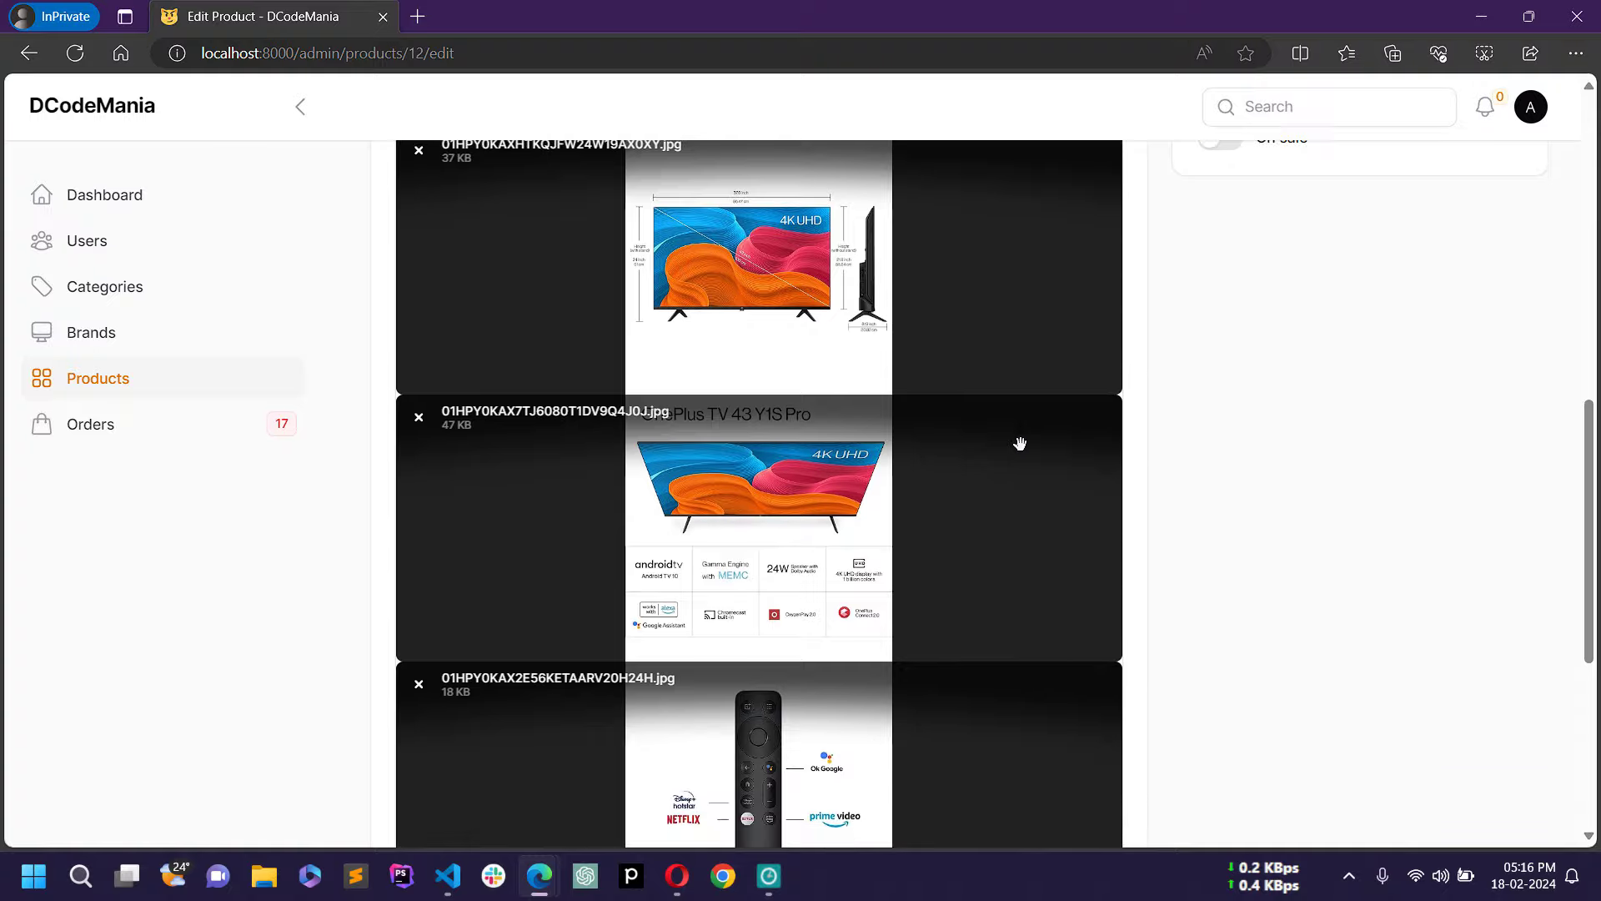
scroll(866, 286, "up", 1)
left_click_drag(868, 167, 823, 561)
scroll(1216, 617, "down", 3)
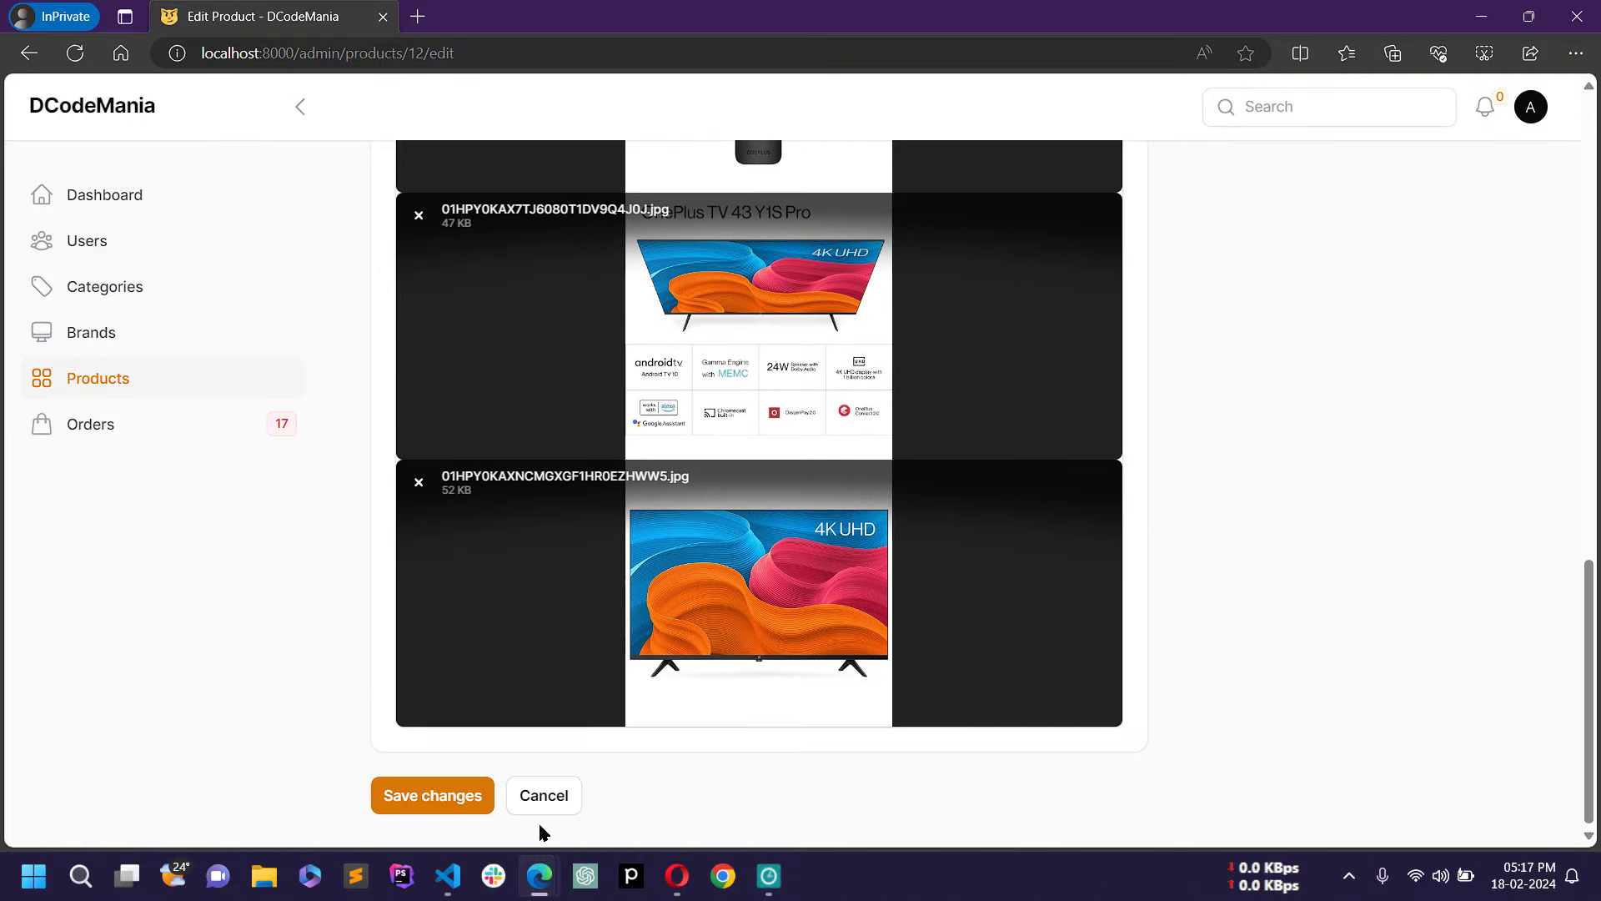
Step: Save the product changes and return to the Products list
left_click(434, 813)
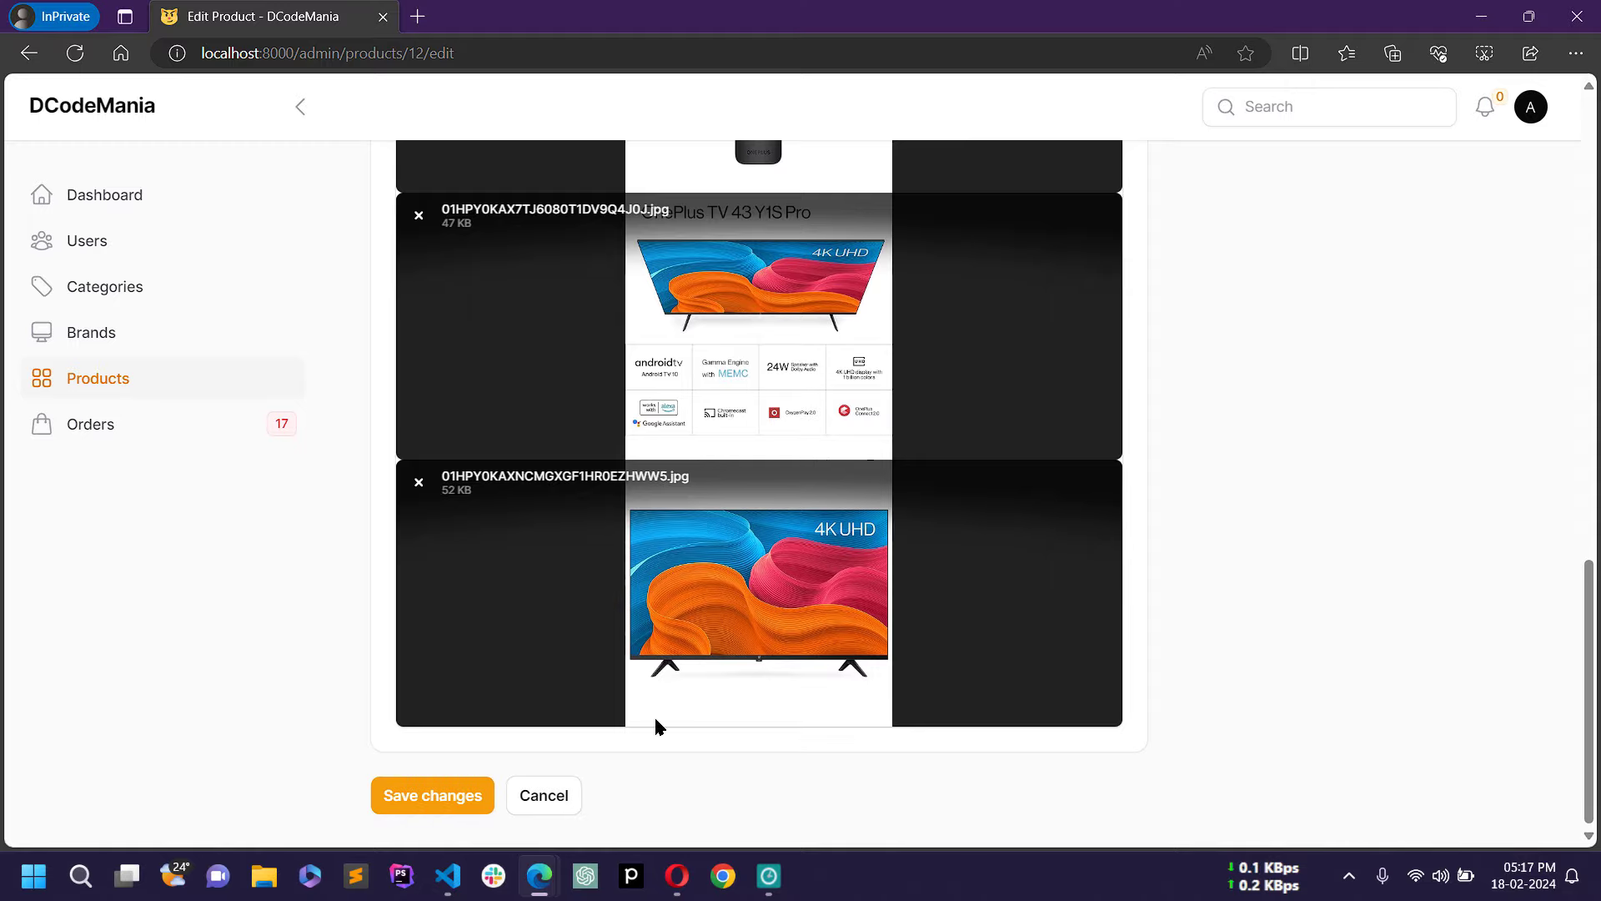
scroll(1219, 448, "up", 15)
scroll(1219, 449, "down", 8)
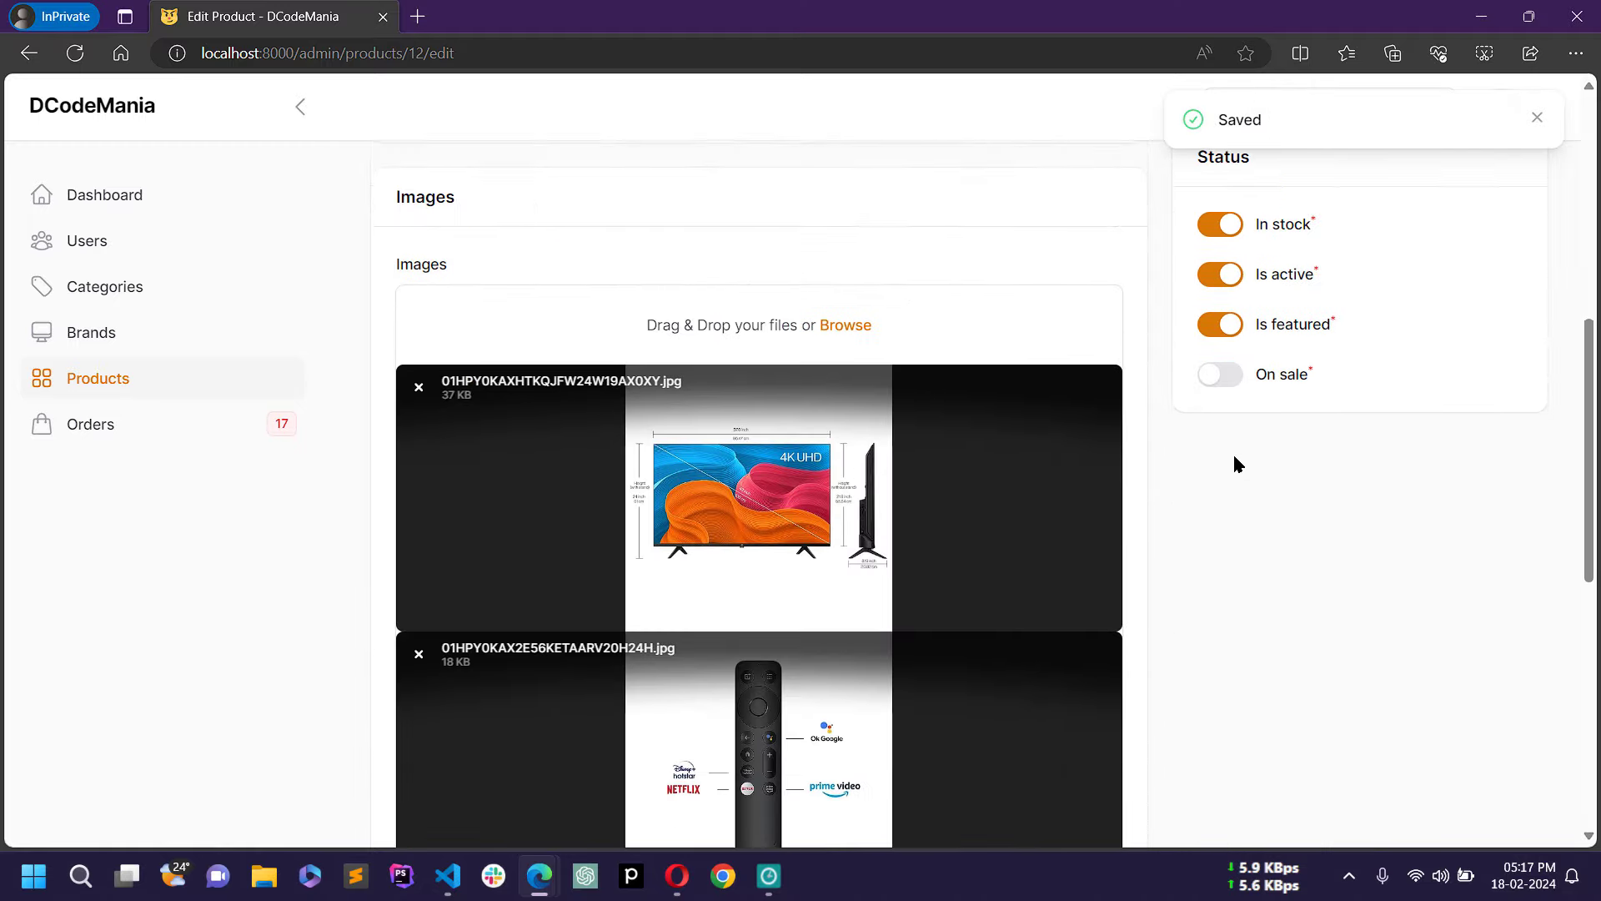
scroll(1234, 464, "down", 5)
scroll(1241, 461, "up", 15)
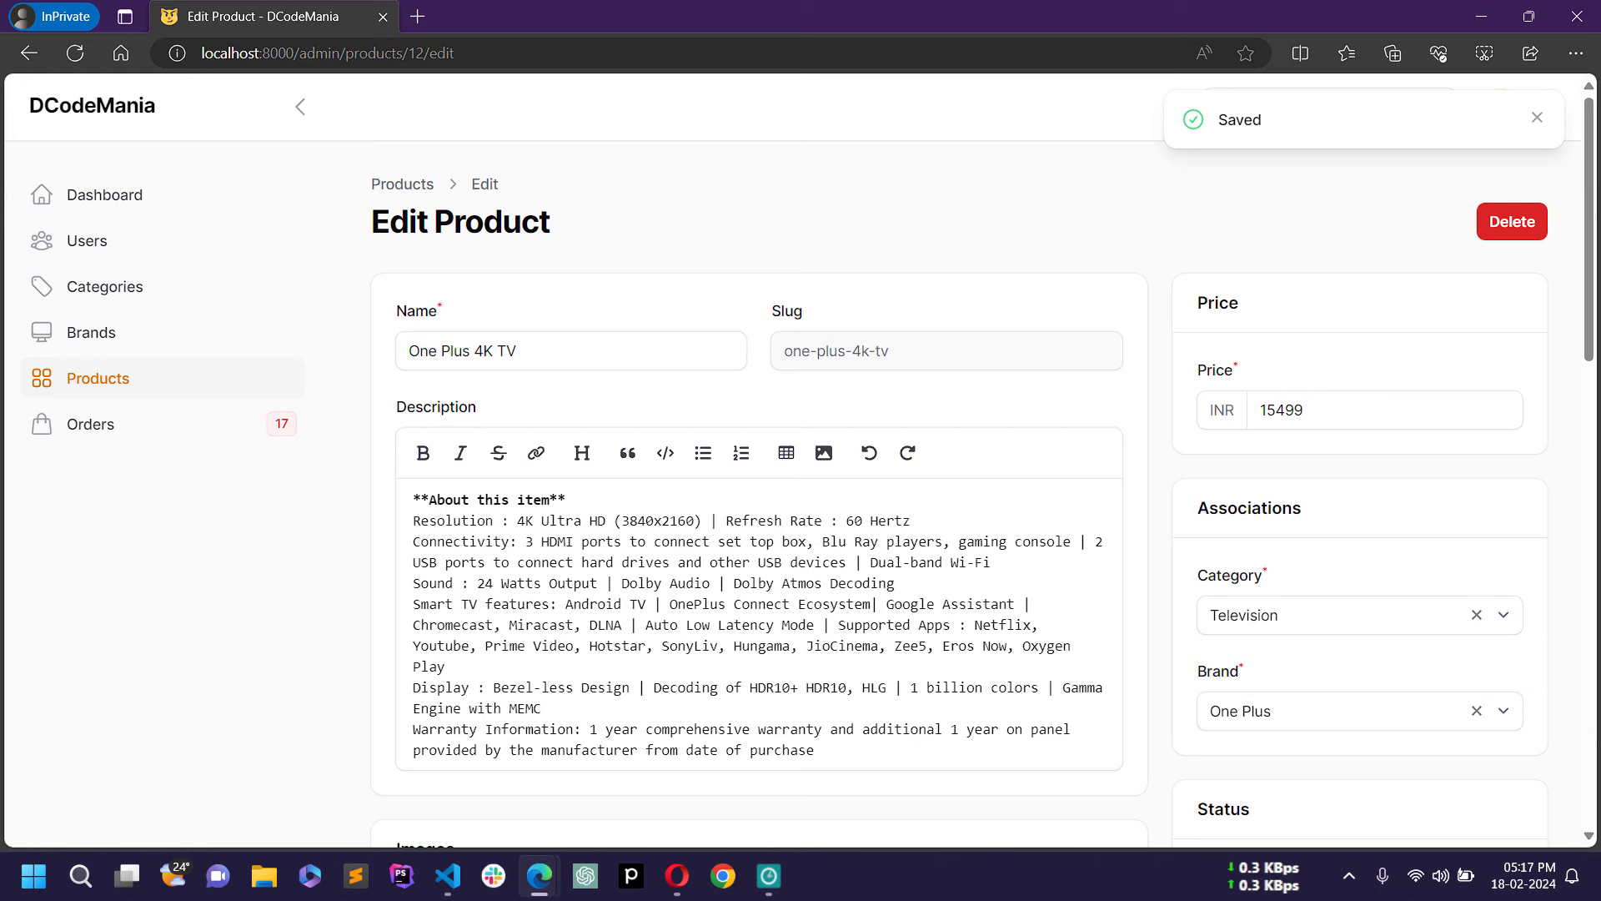
left_click(123, 379)
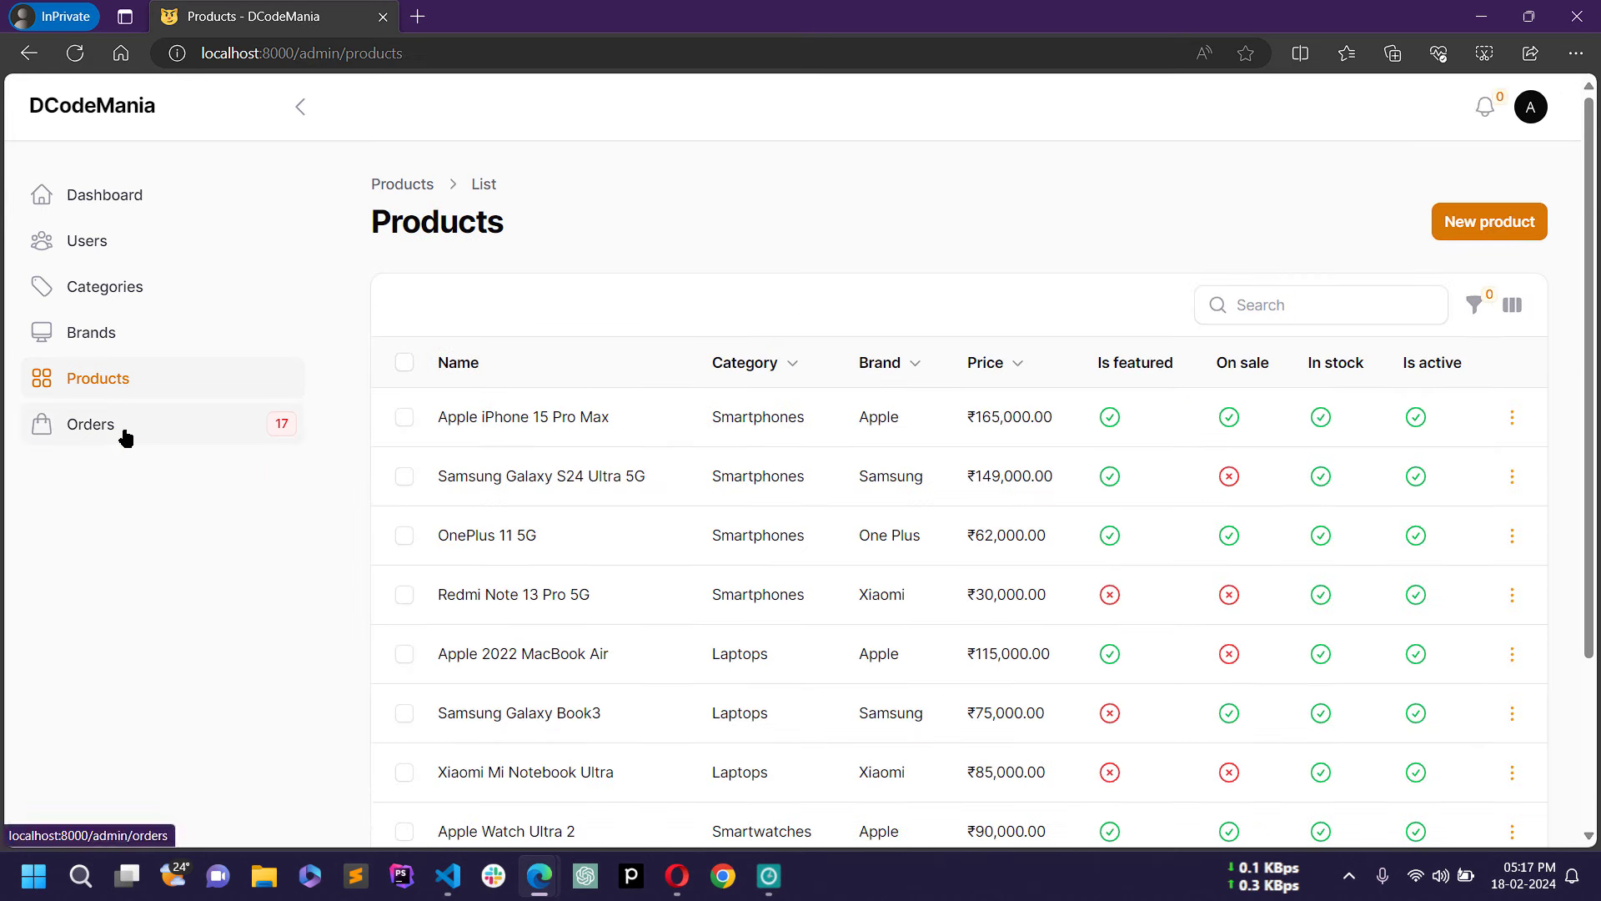
Step: Open Orders and review the stats: 10 new orders, 3 processing, ₹113,351.41 average price
left_click(125, 437)
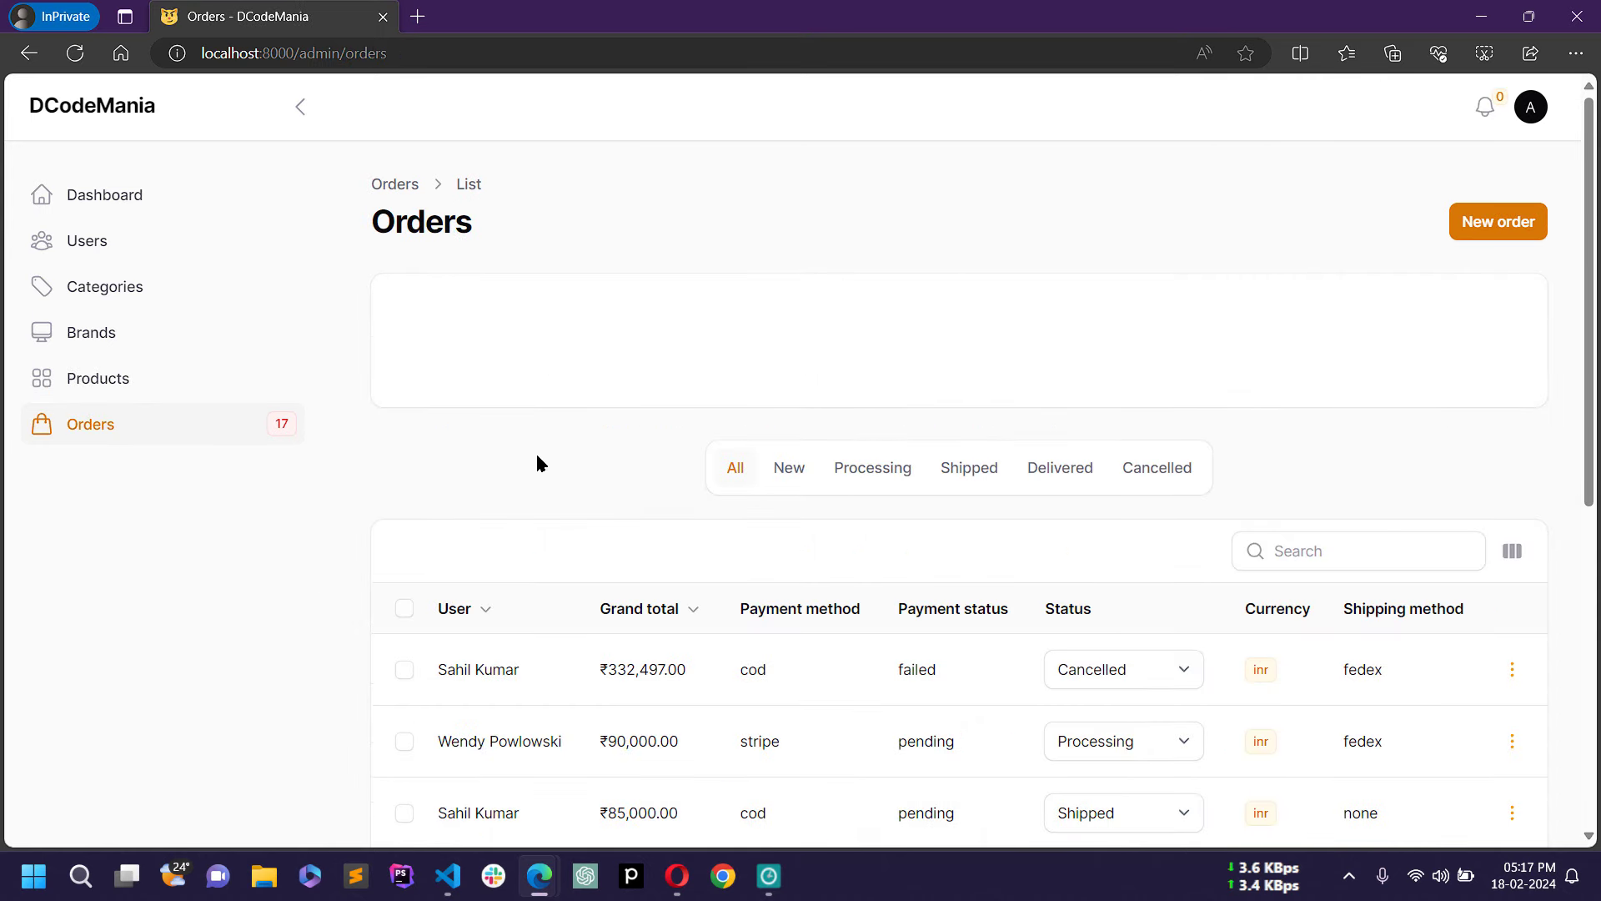
left_click_drag(391, 308, 865, 365)
left_click_drag(1086, 365, 1368, 349)
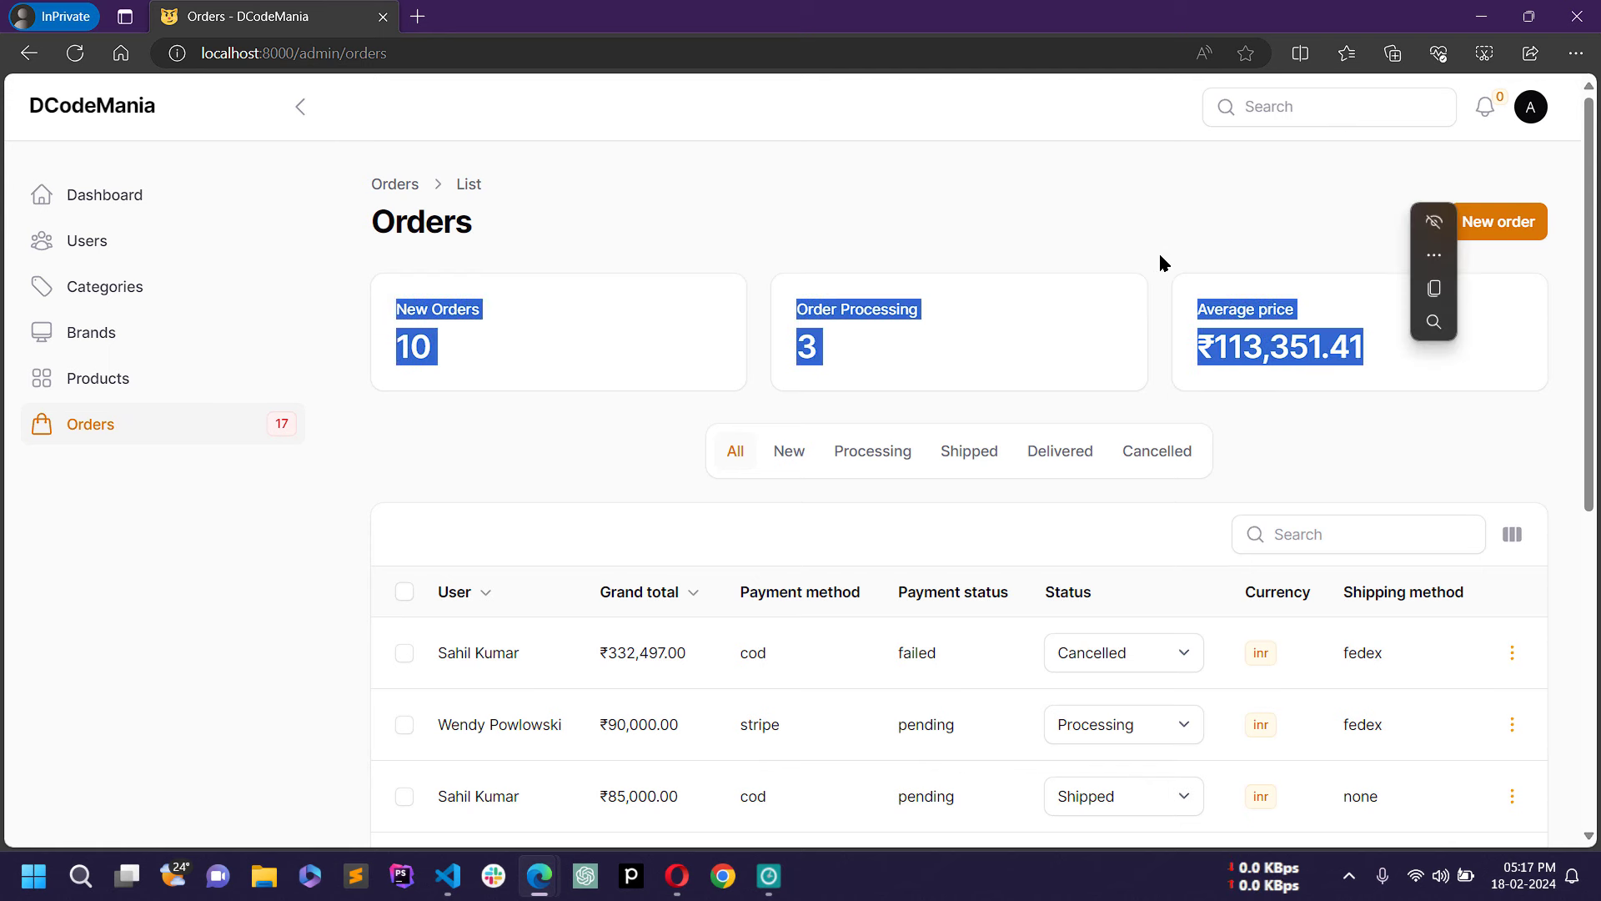
left_click(669, 296)
left_click_drag(376, 322, 547, 311)
left_click(483, 360)
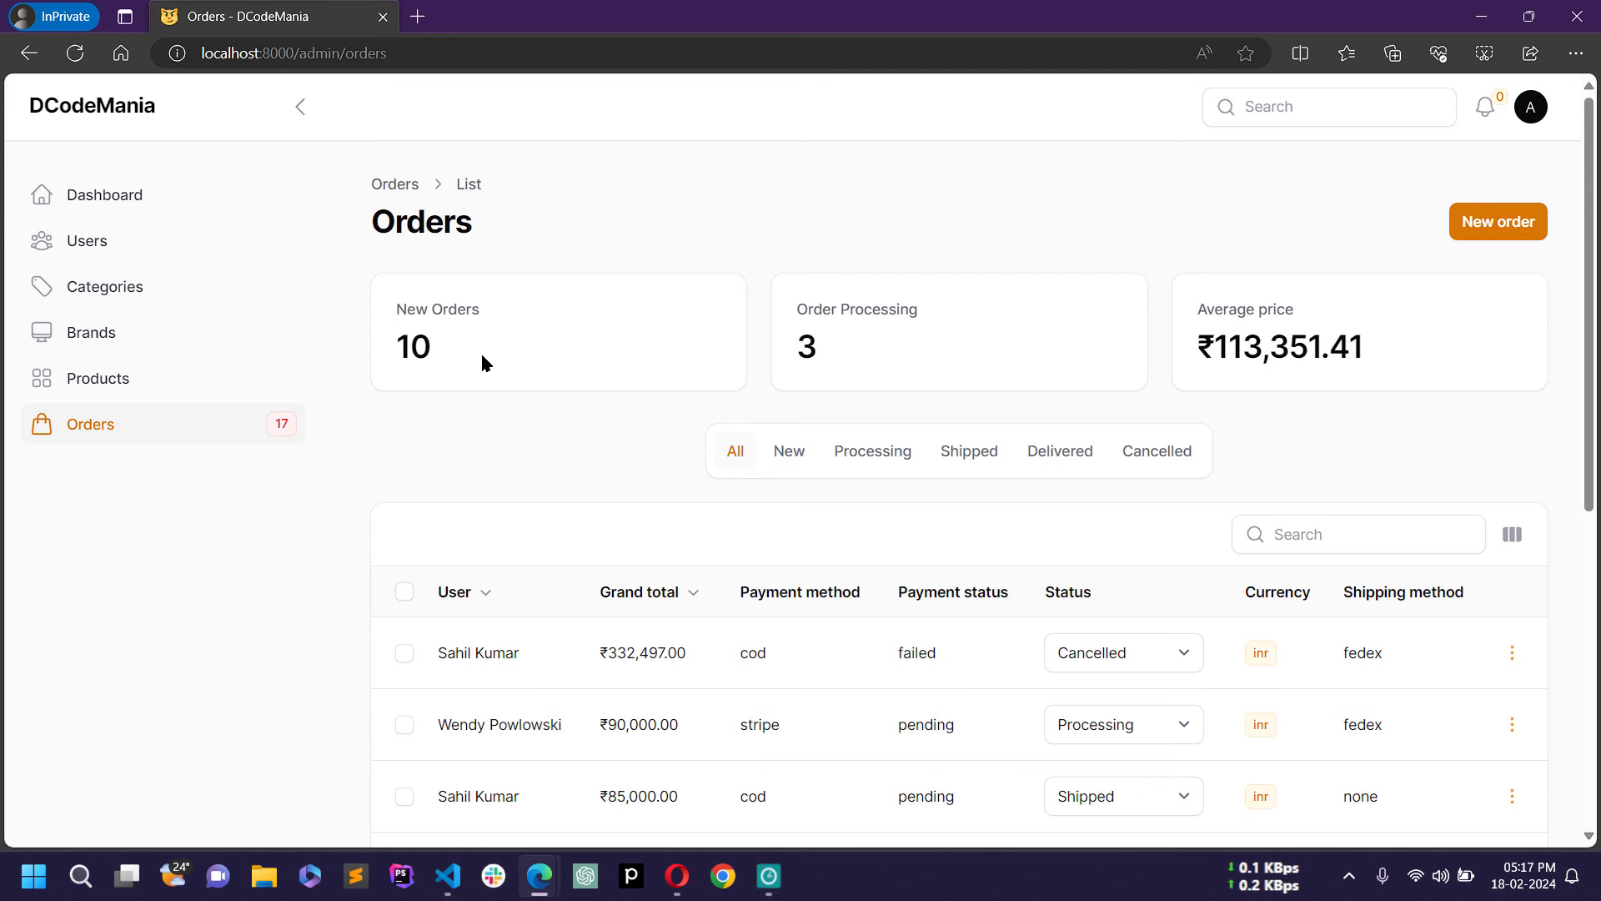
left_click_drag(817, 303, 961, 311)
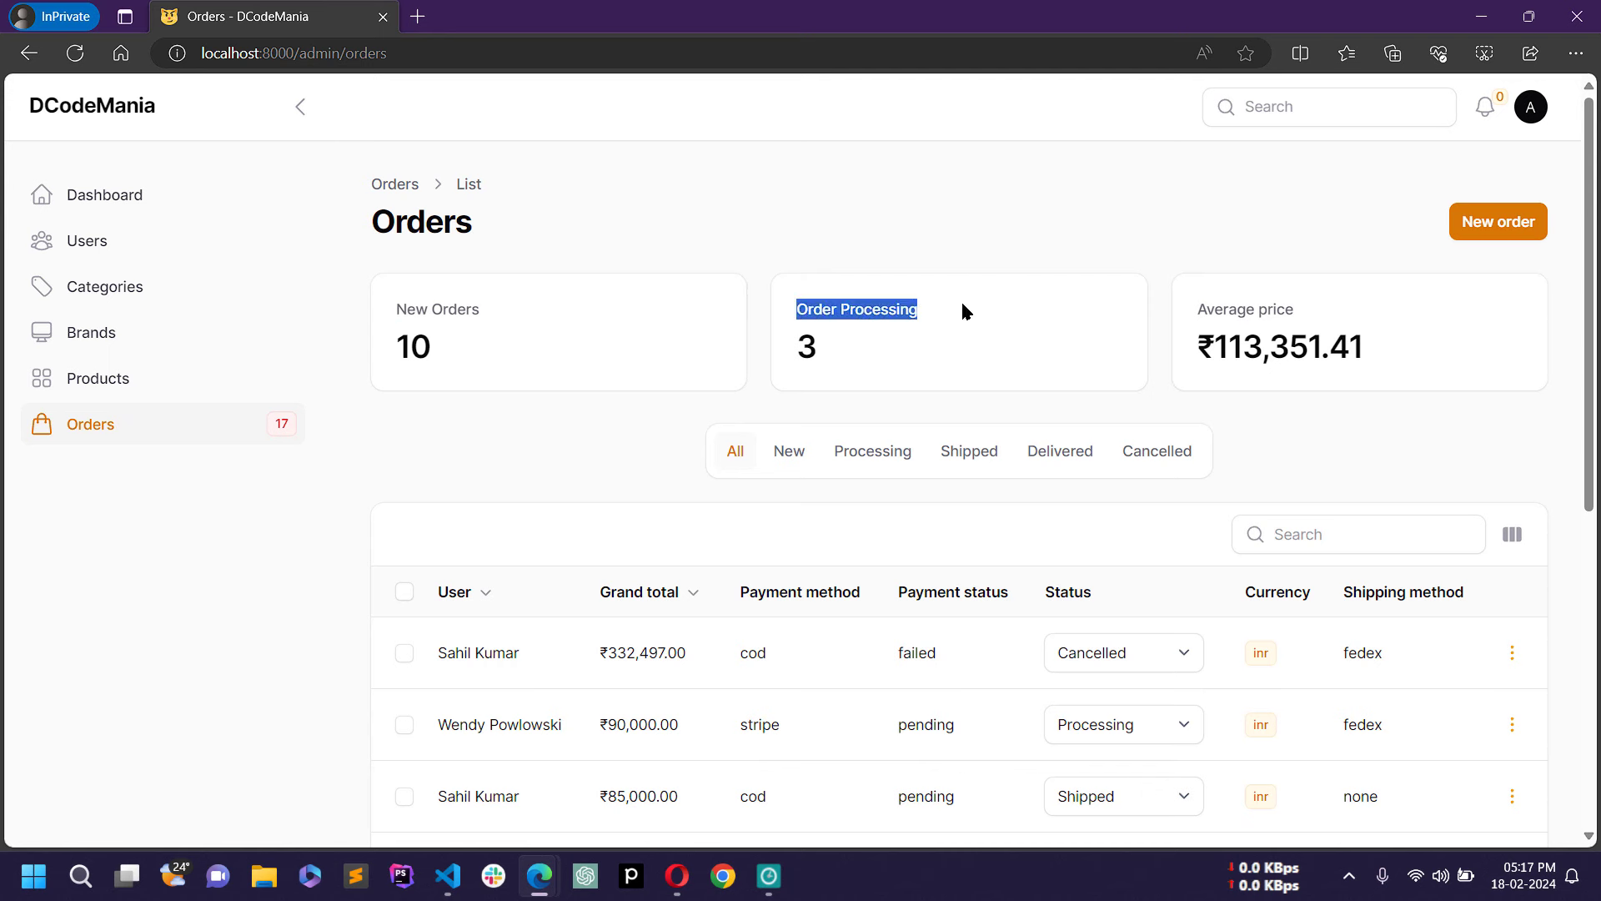
left_click(881, 360)
left_click_drag(1204, 333, 1341, 349)
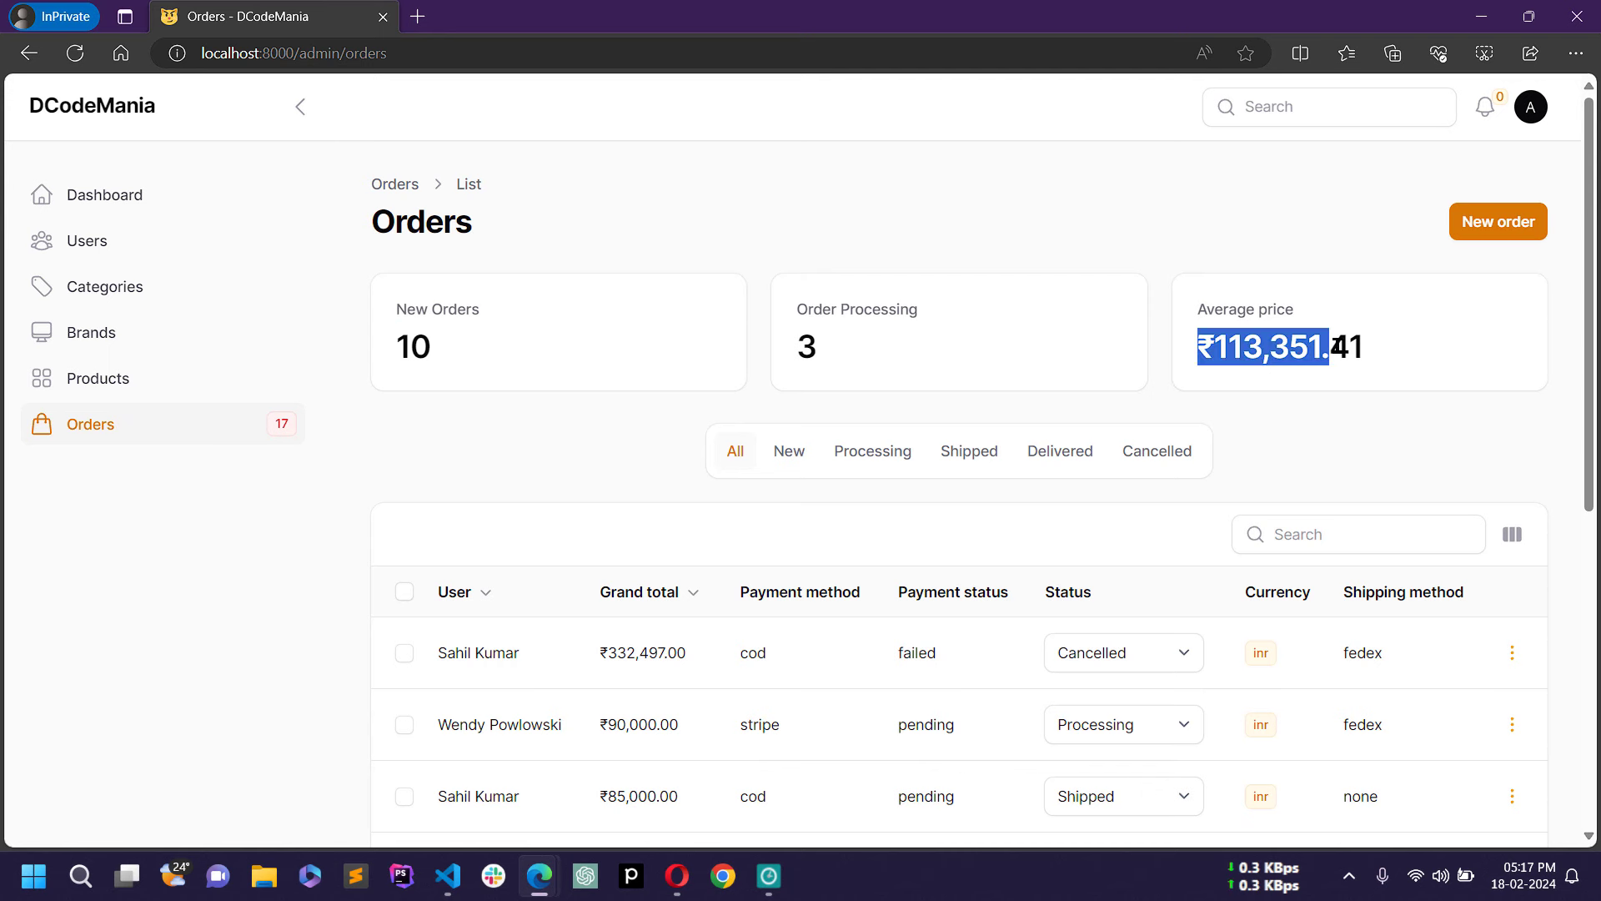
left_click(1068, 237)
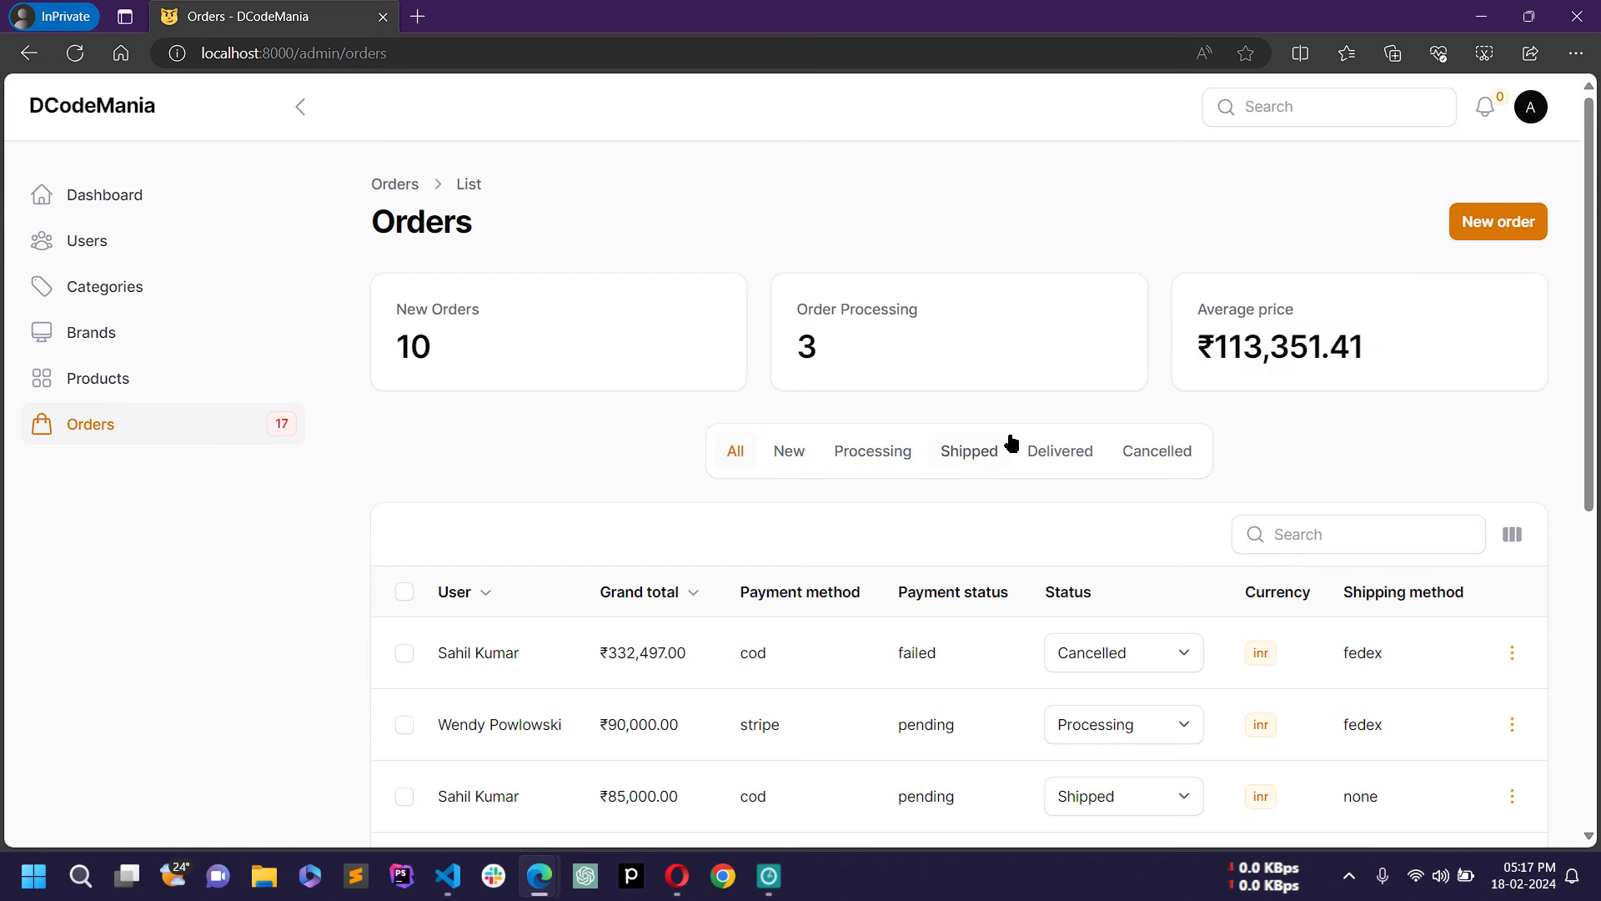
scroll(1044, 475, "down", 1)
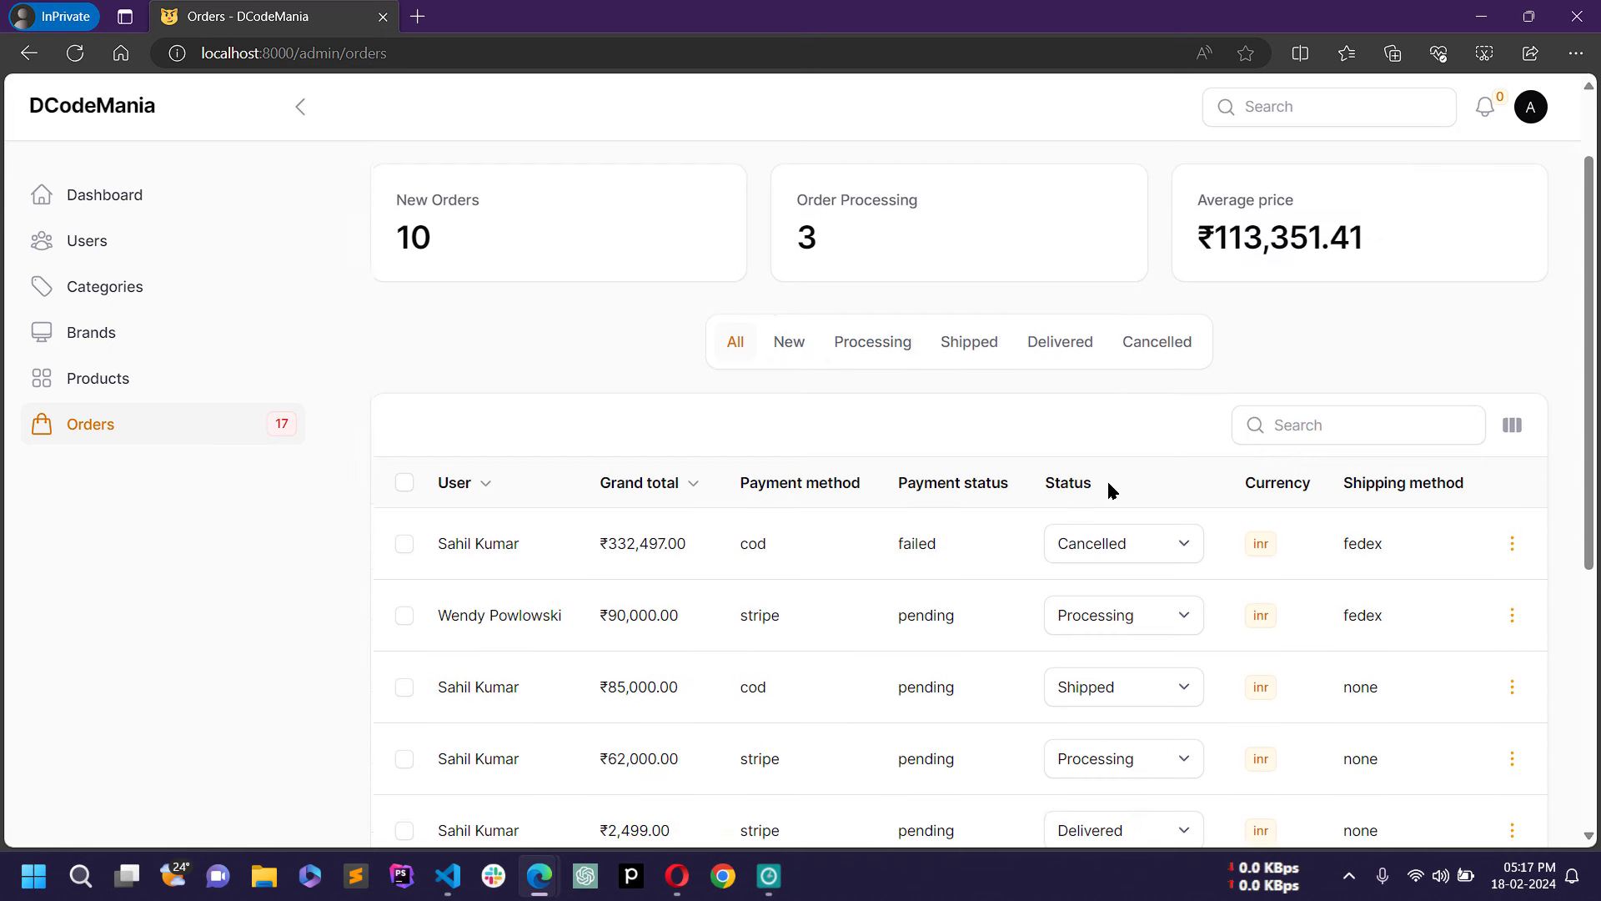
Step: Filter the orders by New, Processing, Shipped and Delivered status in turn
left_click(799, 340)
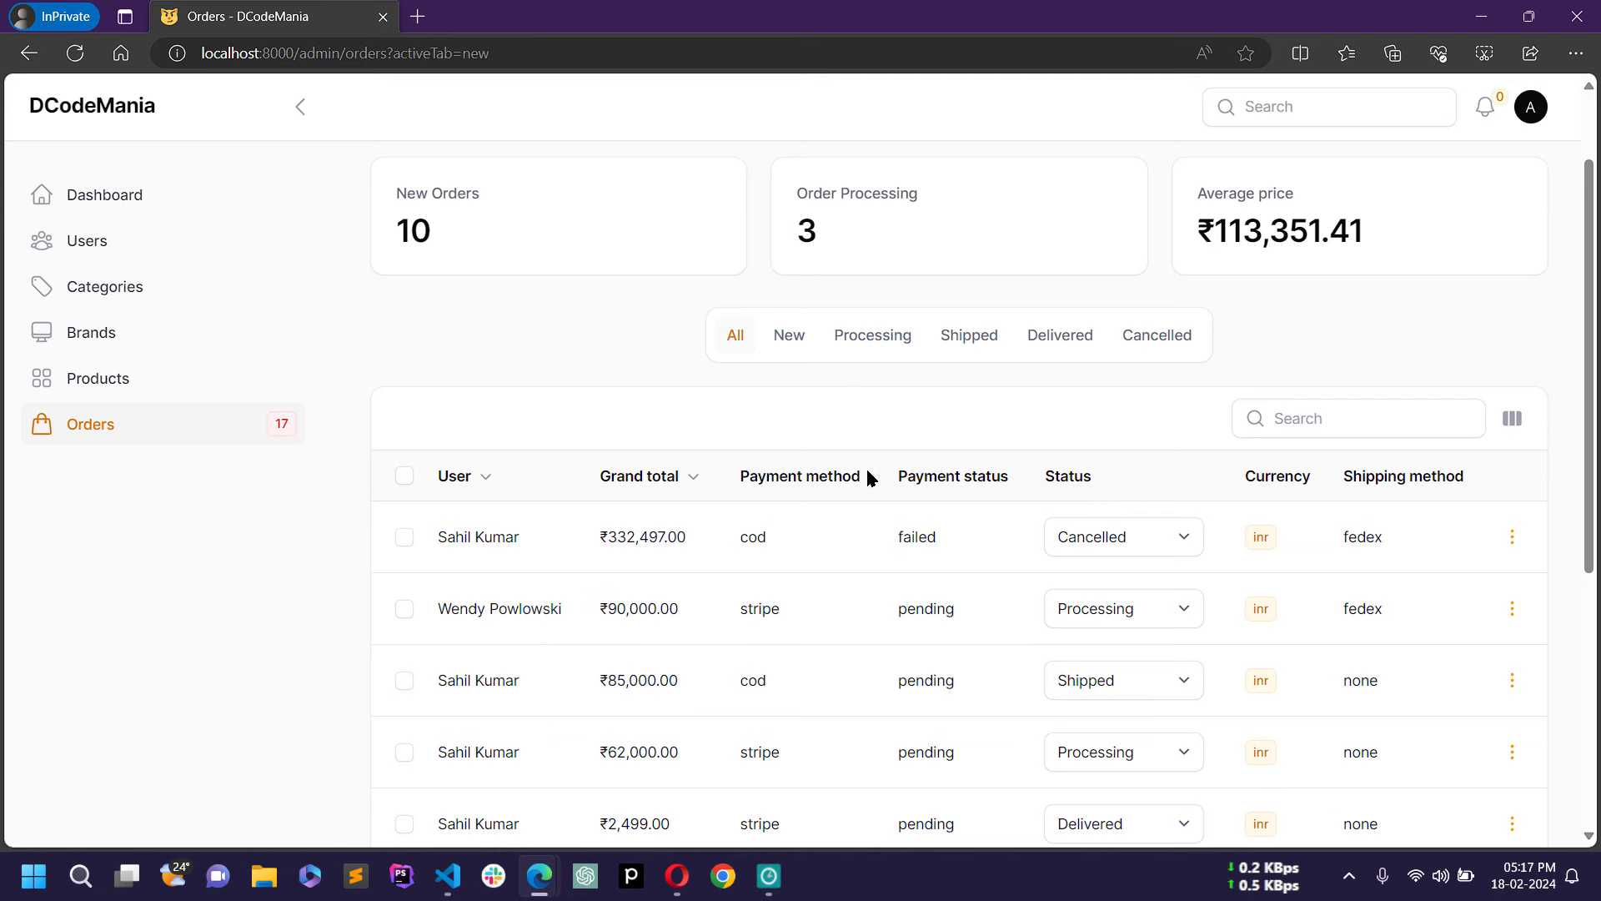
scroll(840, 543, "down", 2)
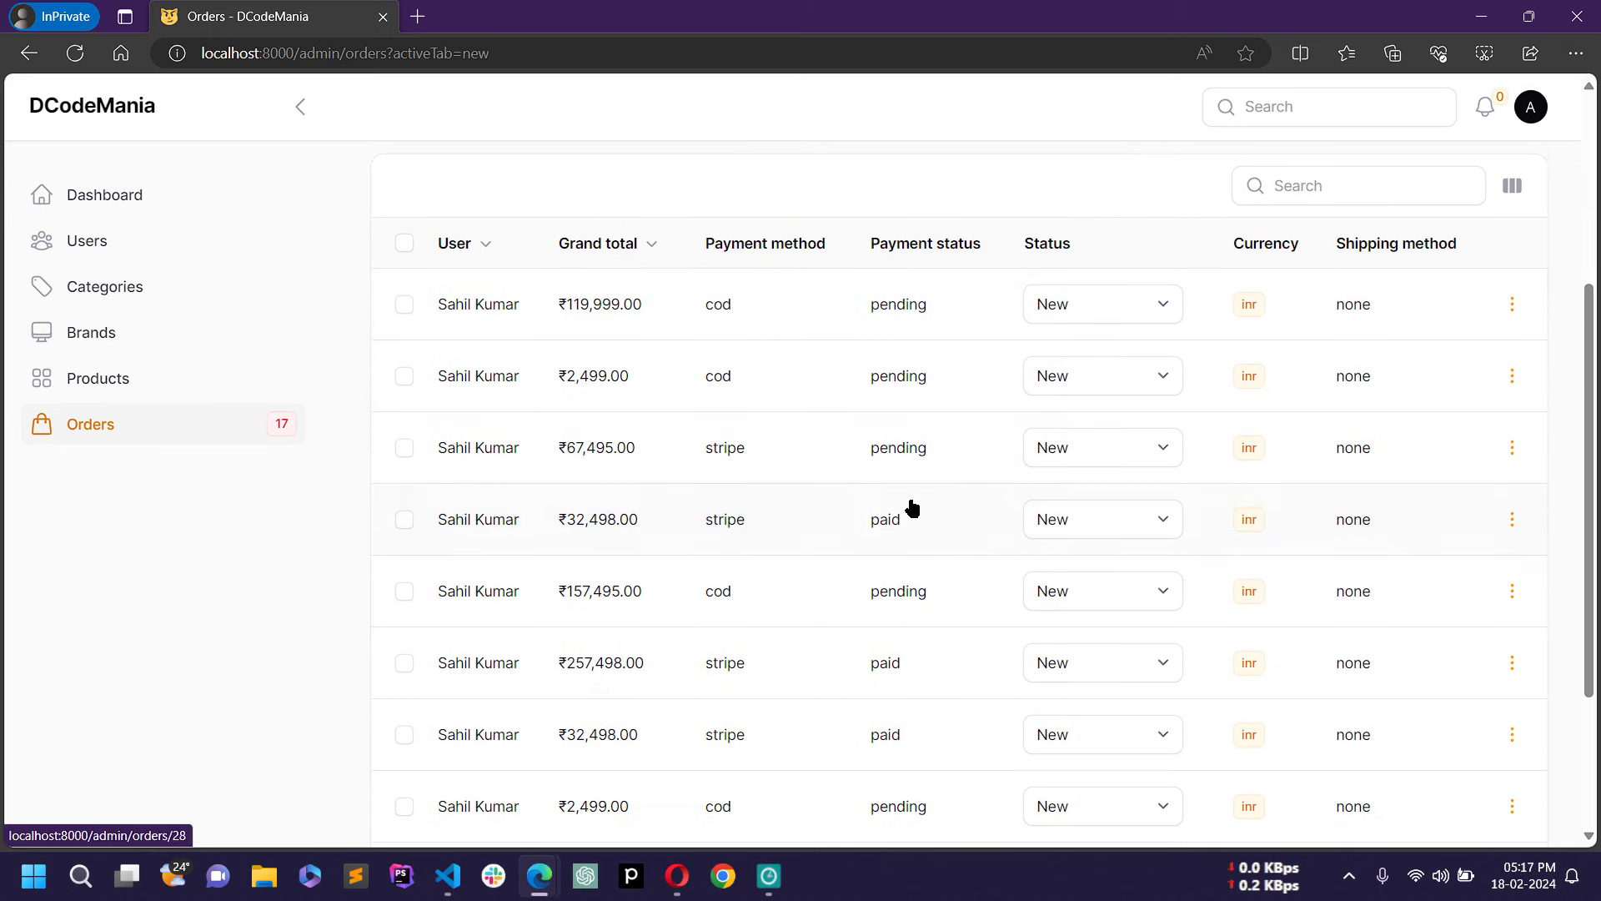
scroll(1127, 503, "down", 2)
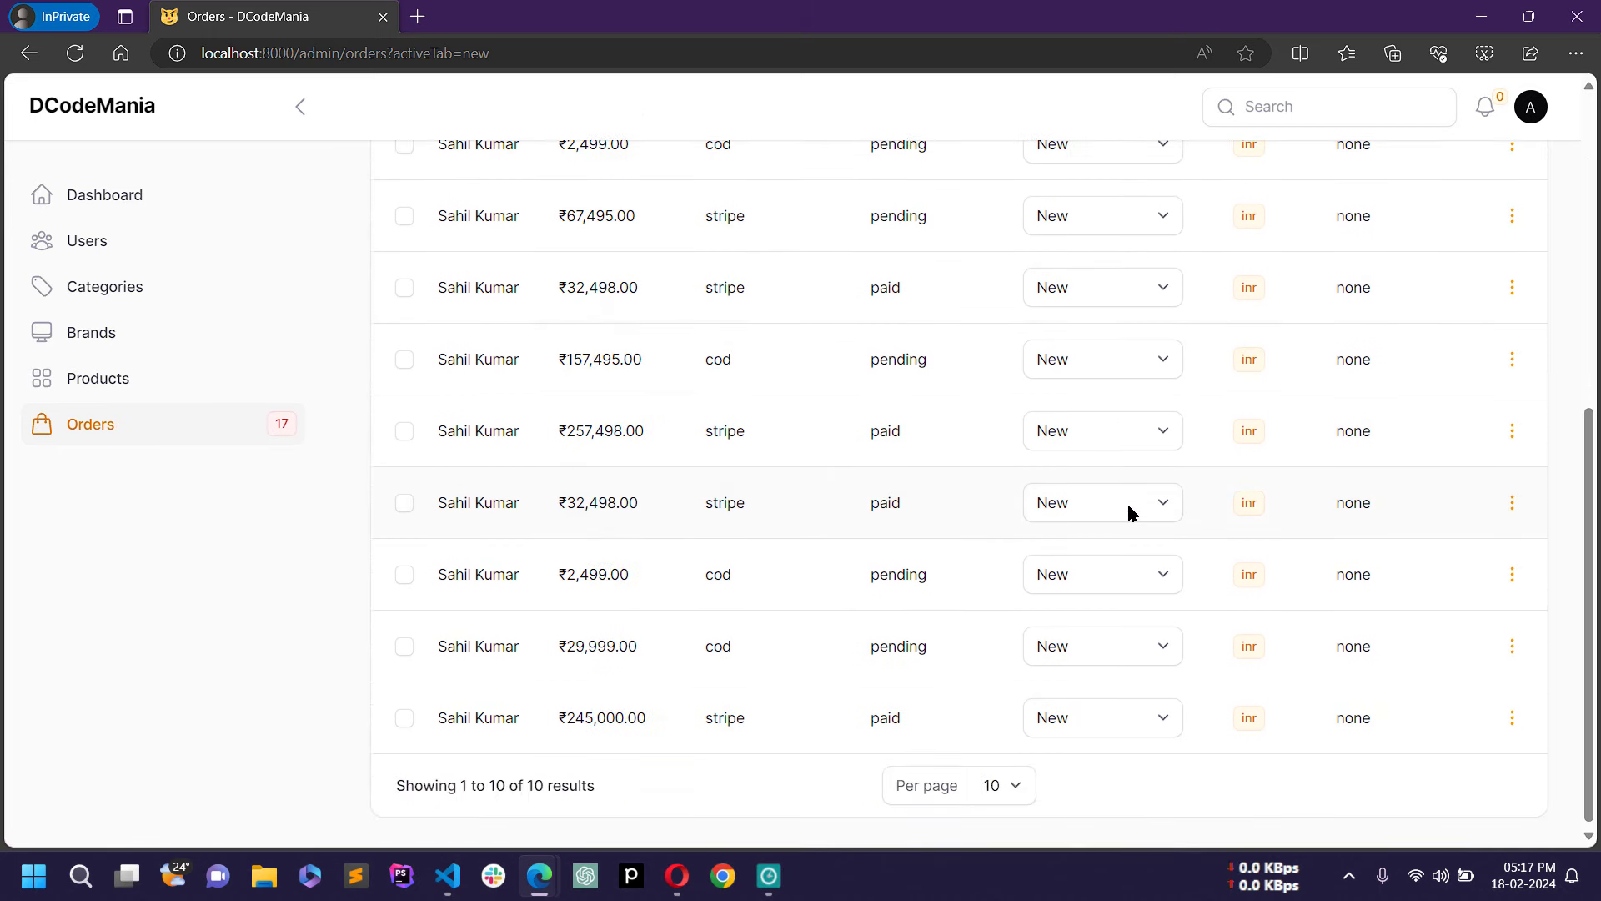
scroll(990, 507, "up", 4)
scroll(1001, 540, "down", 3)
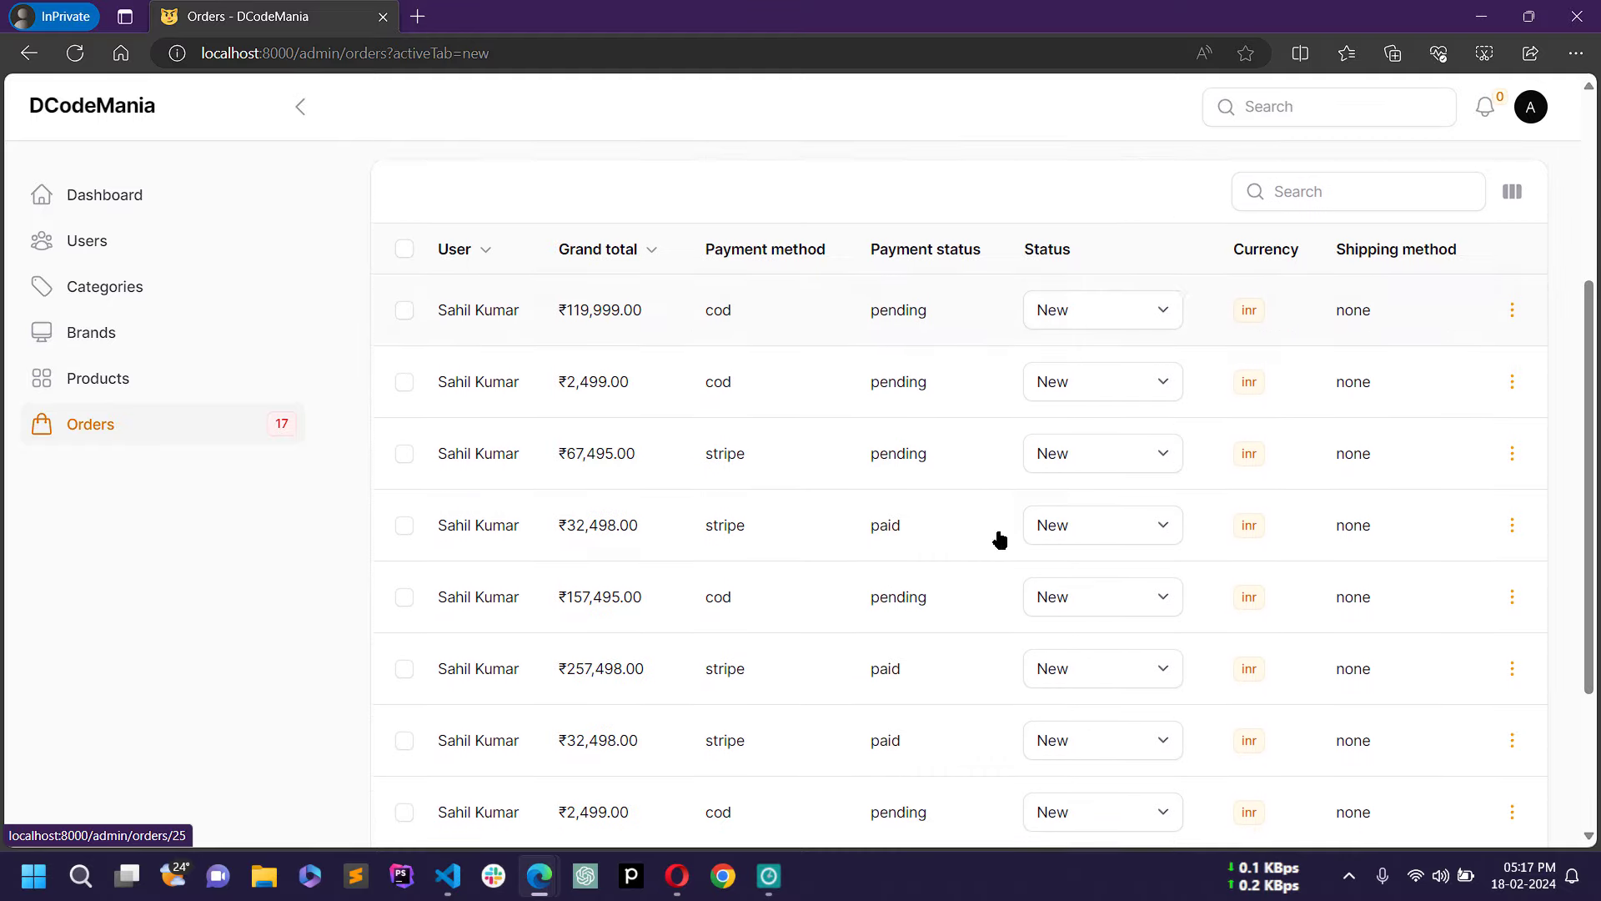
scroll(1001, 534, "up", 4)
left_click(873, 465)
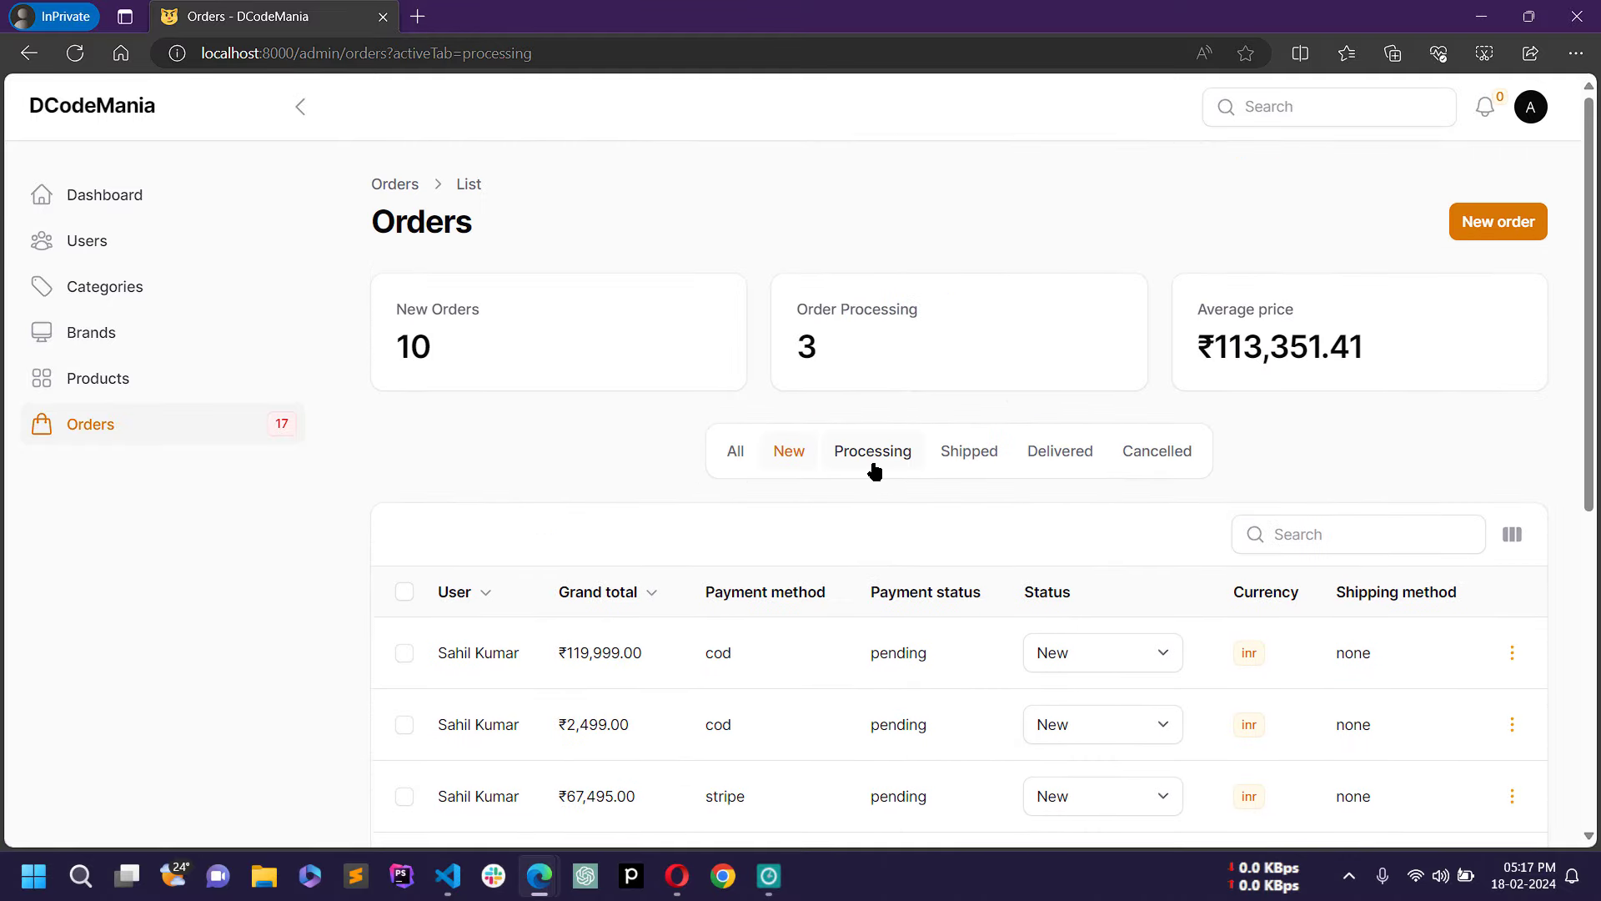
scroll(951, 565, "down", 1)
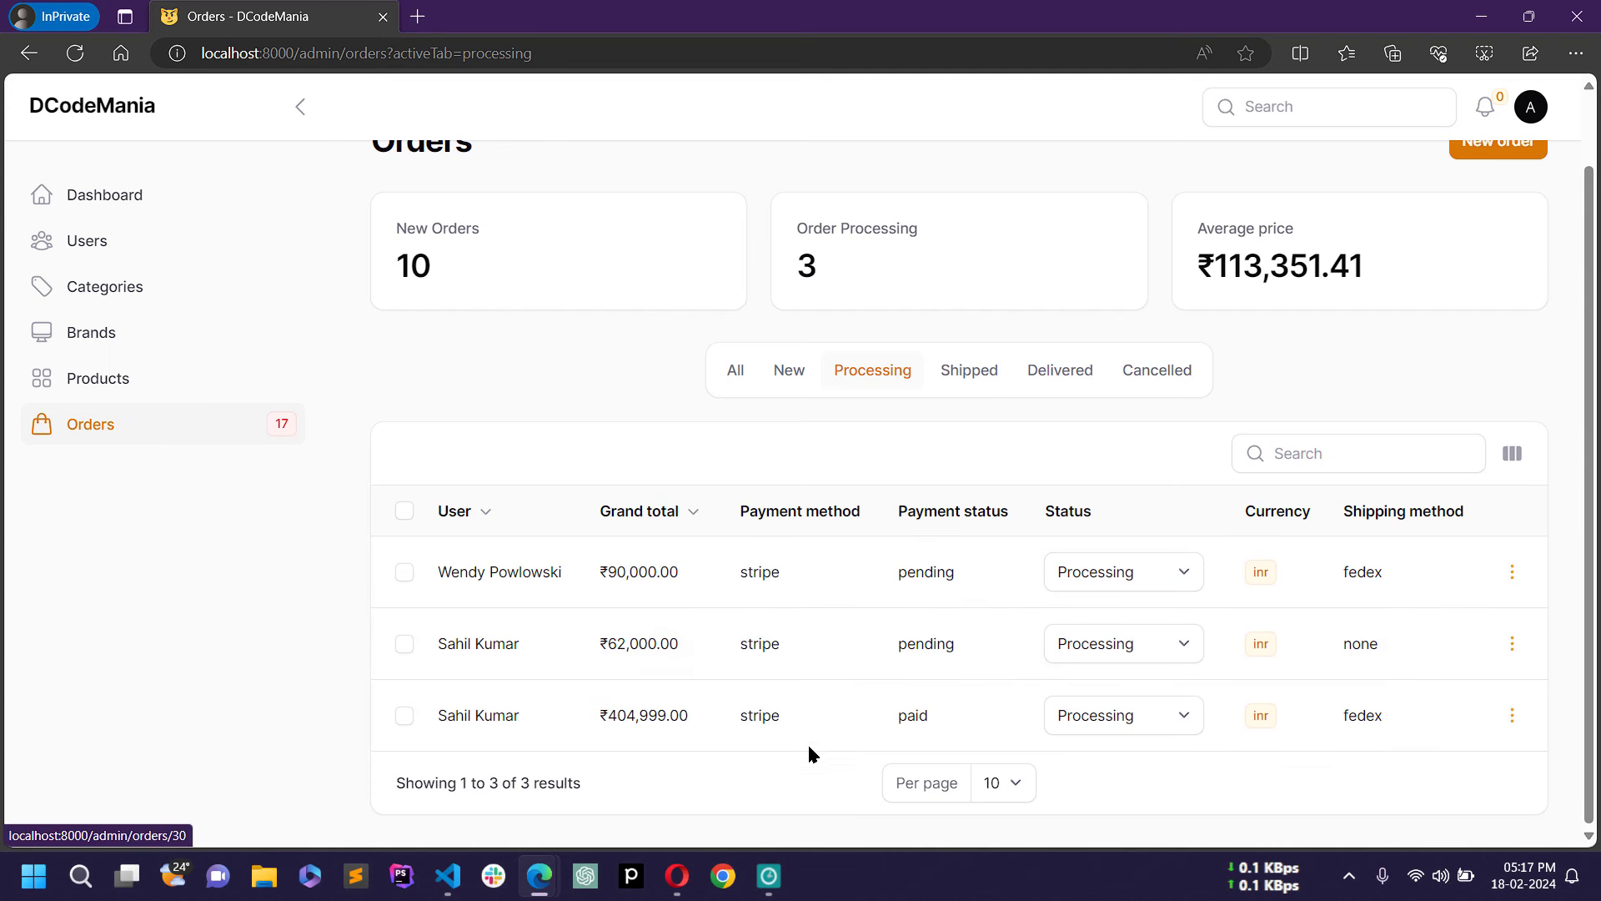
left_click(967, 377)
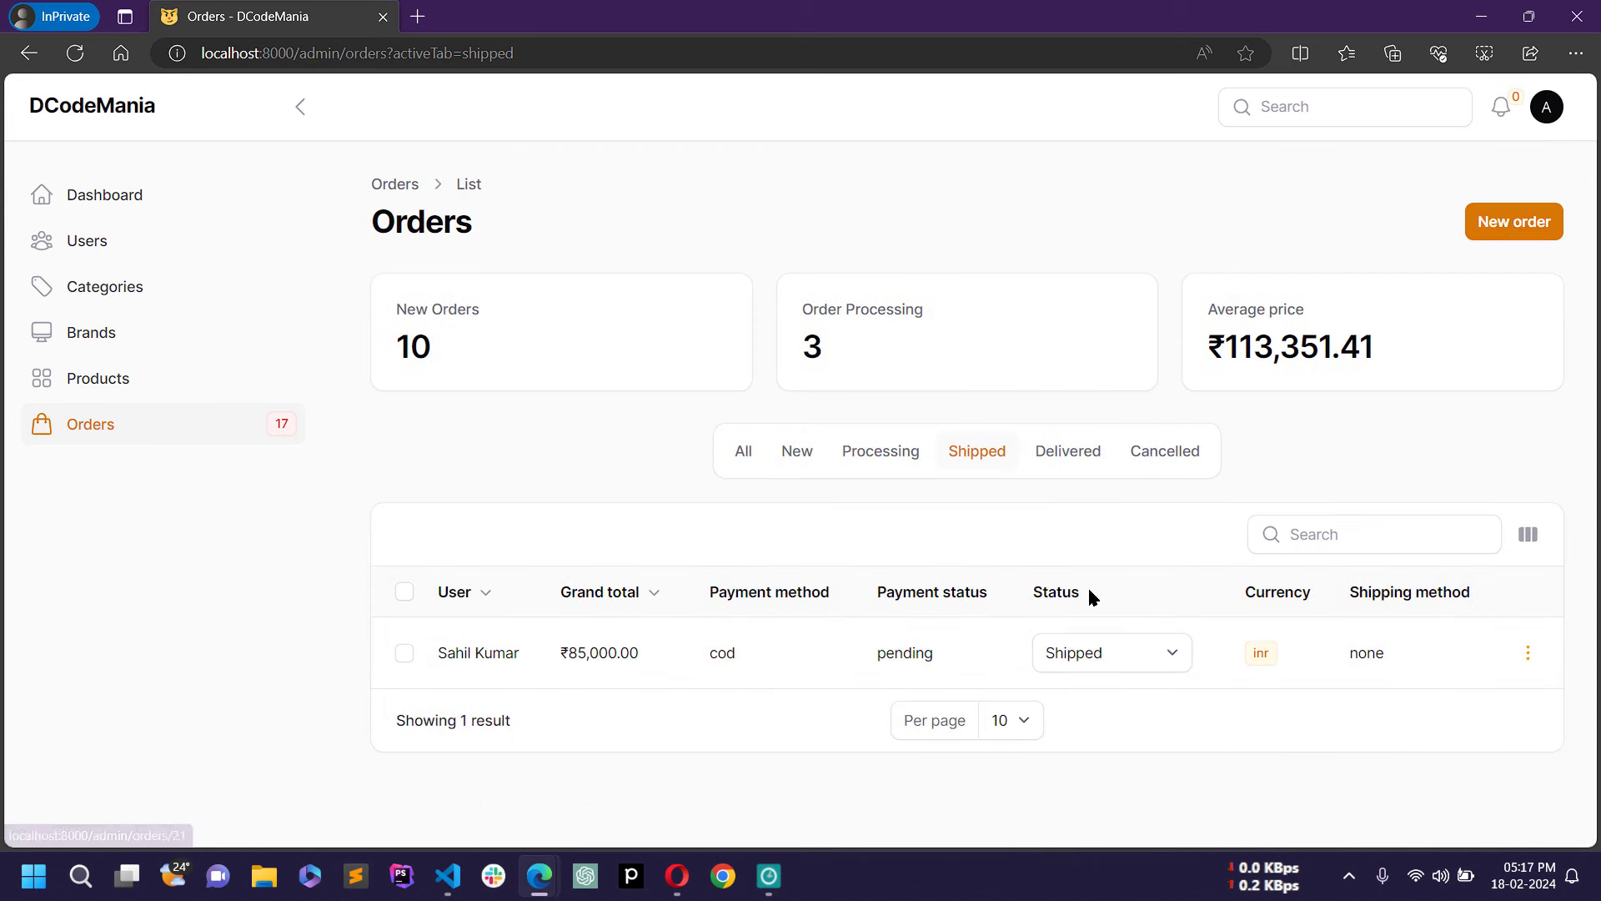
left_click(1076, 461)
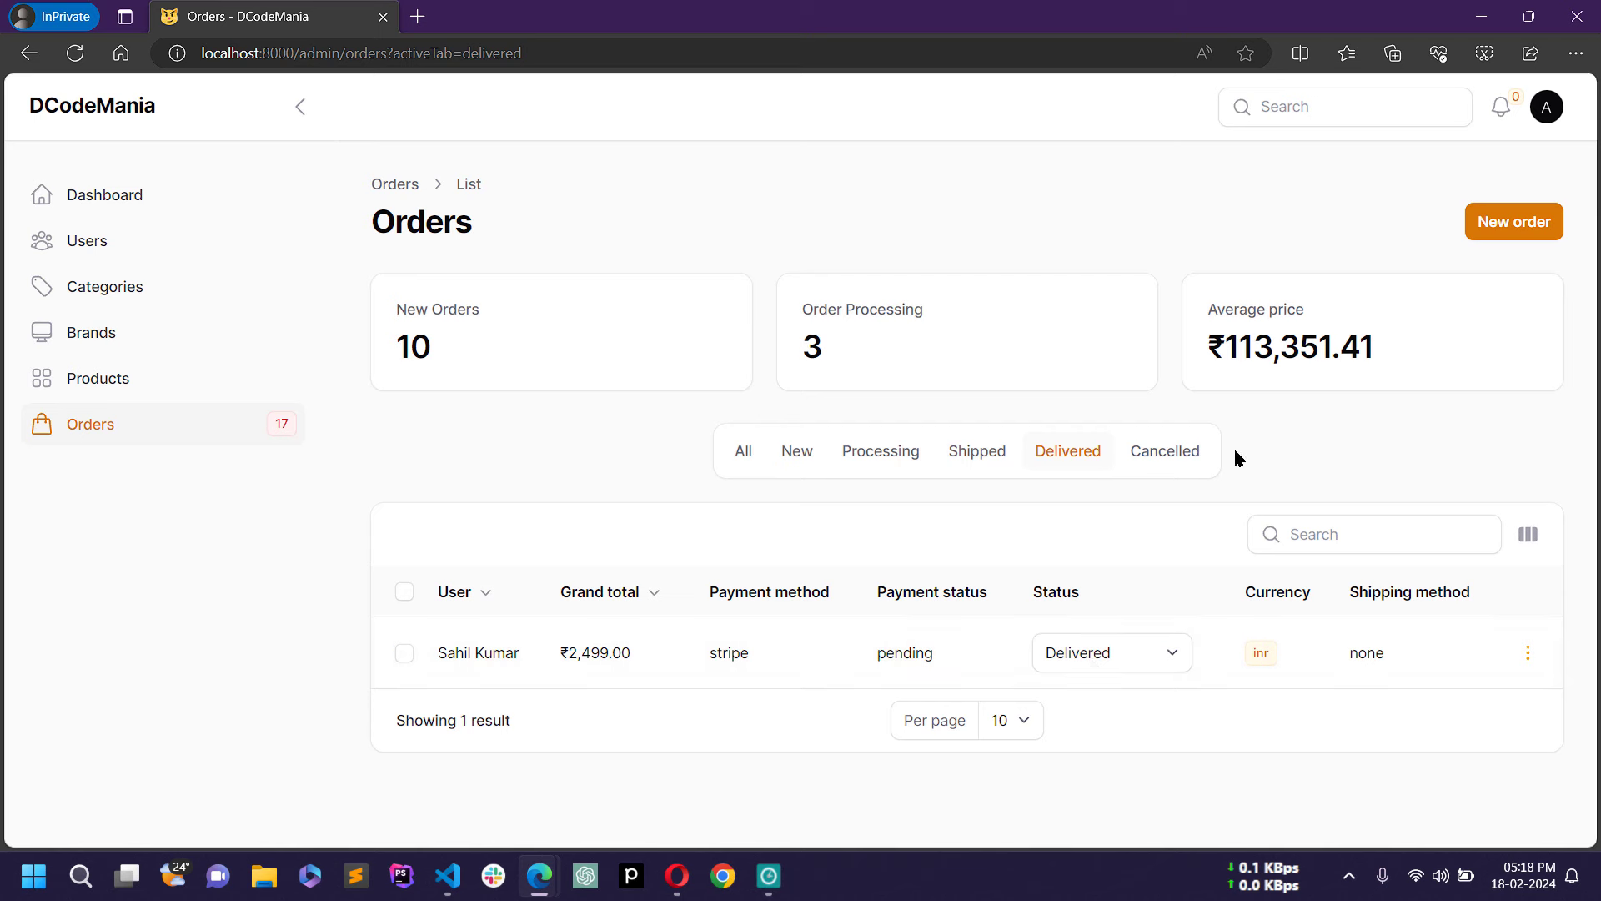
Step: Show Cancelled orders, return to All, and bring up the first order's actions menu
left_click(1167, 461)
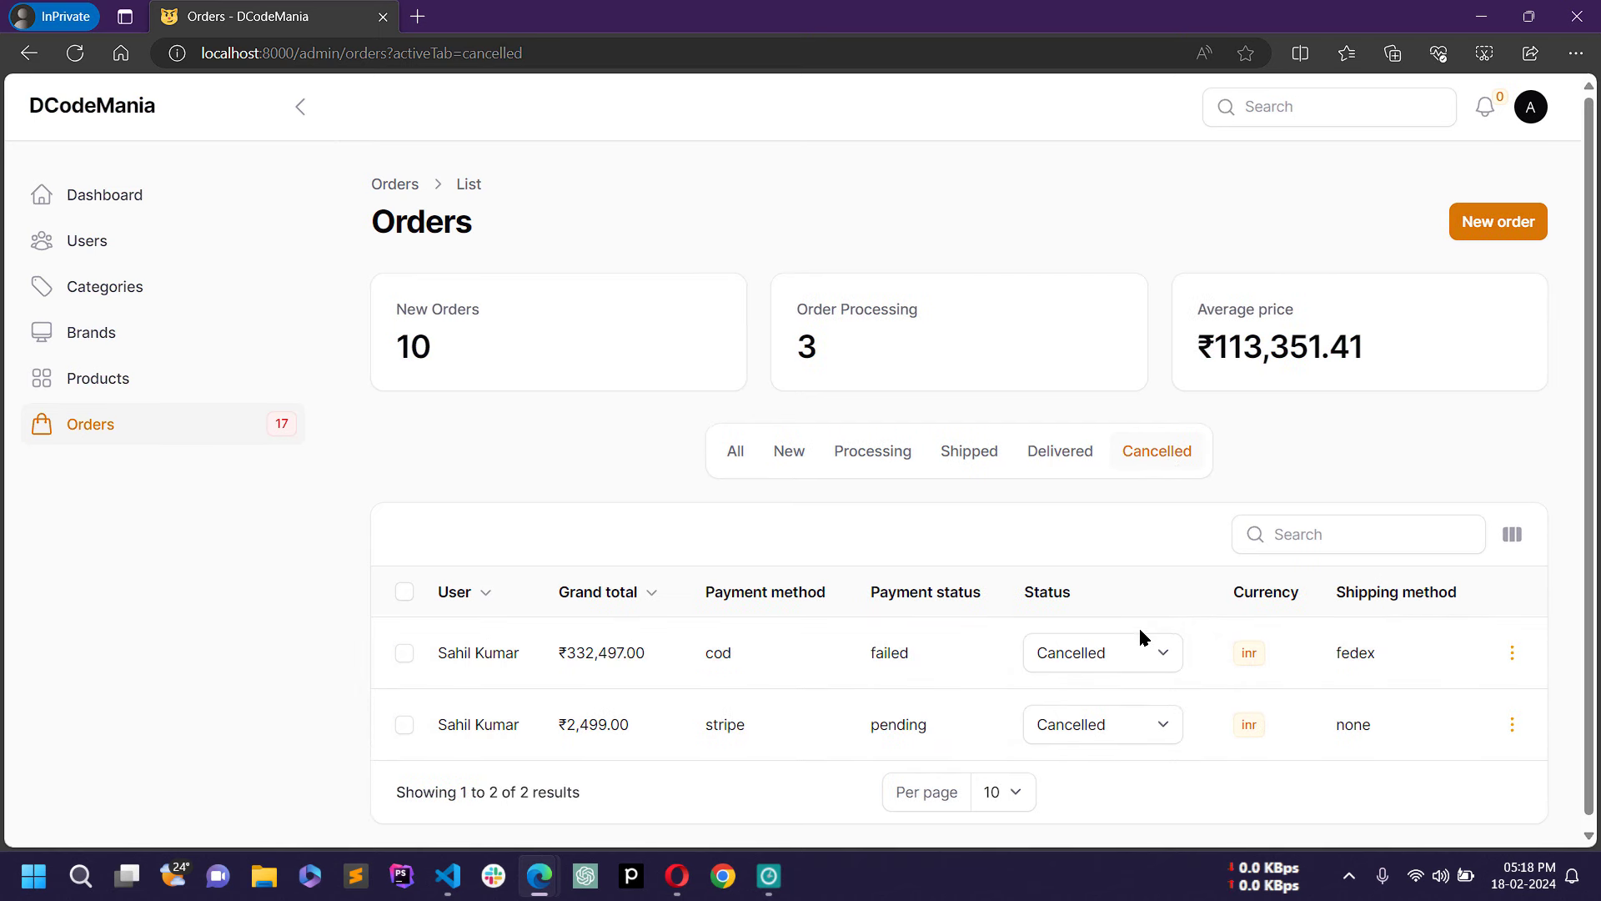
scroll(1129, 694, "down", 1)
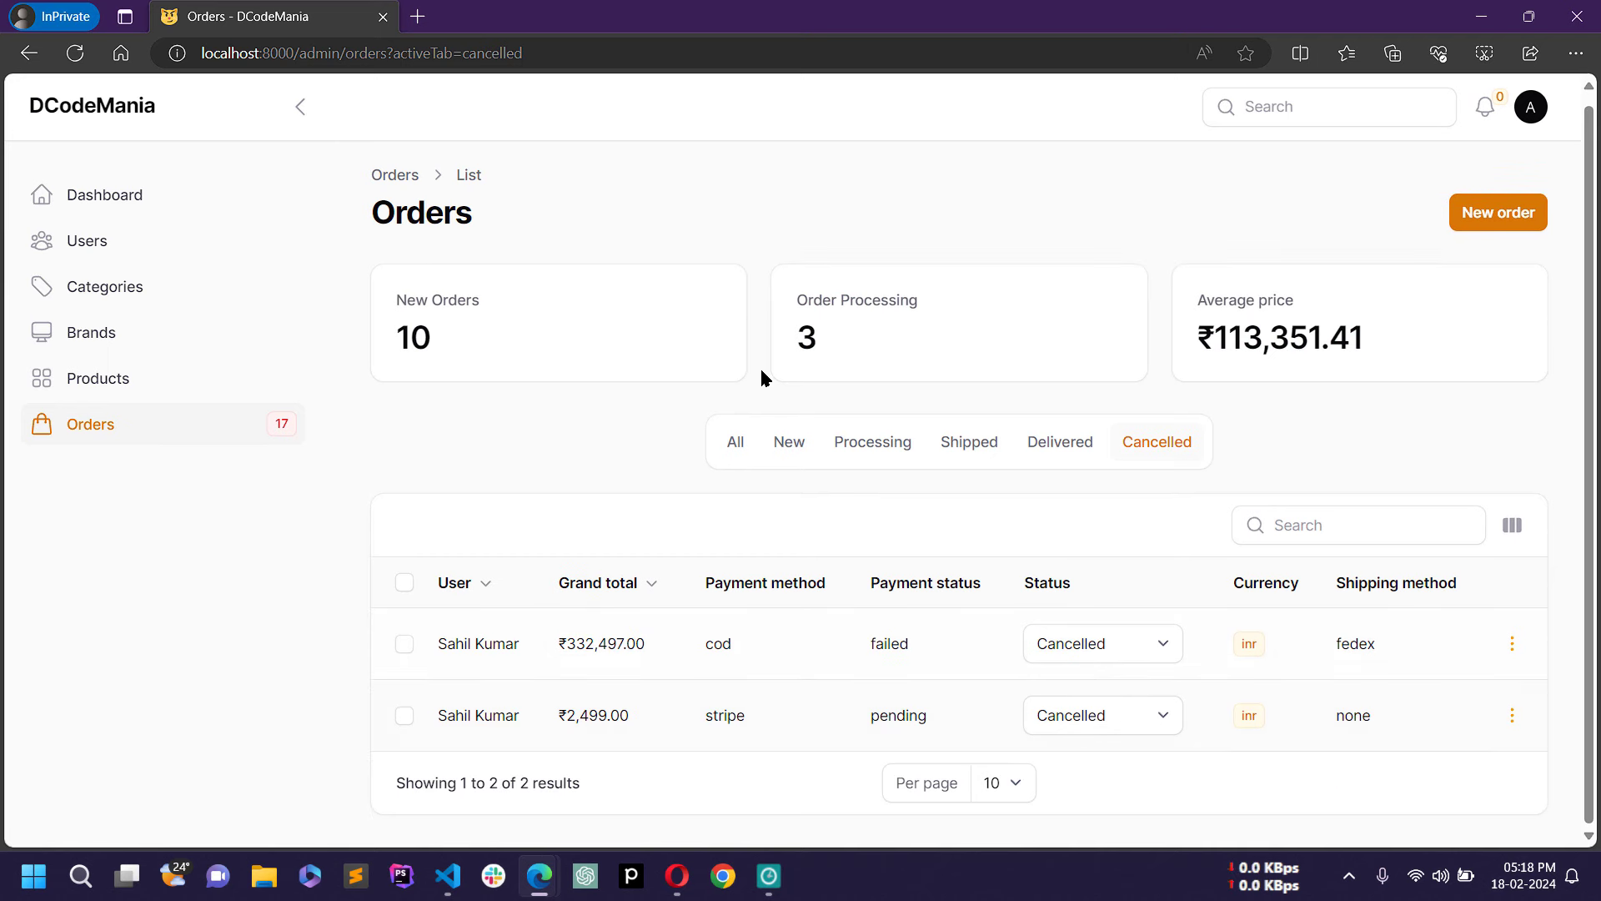
left_click(734, 441)
scroll(665, 567, "down", 3)
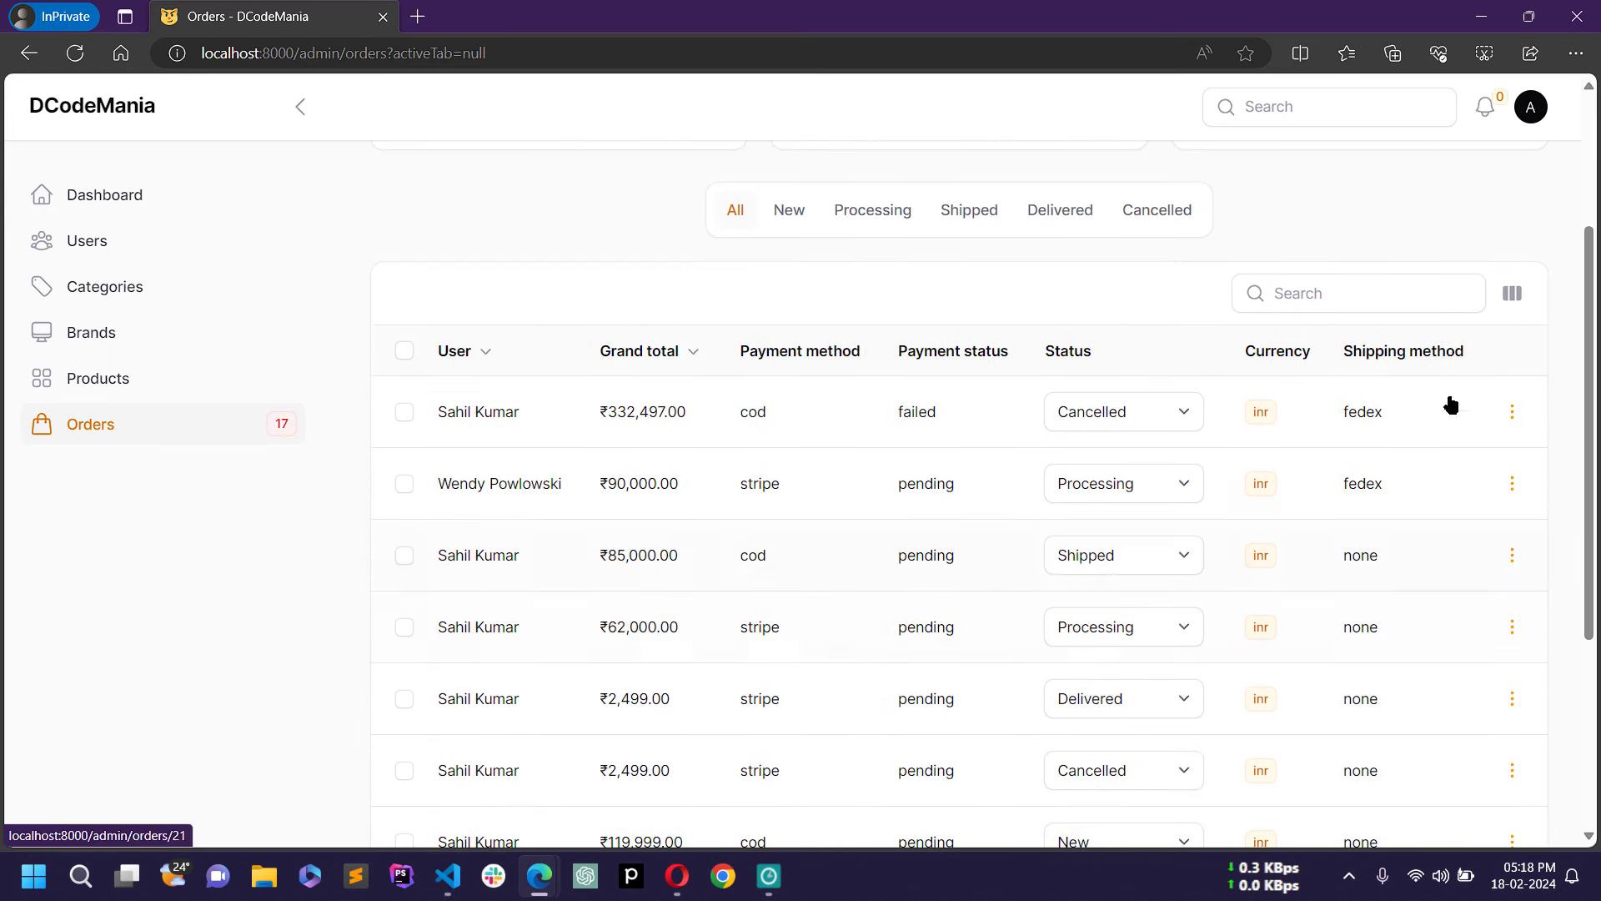
left_click(1512, 412)
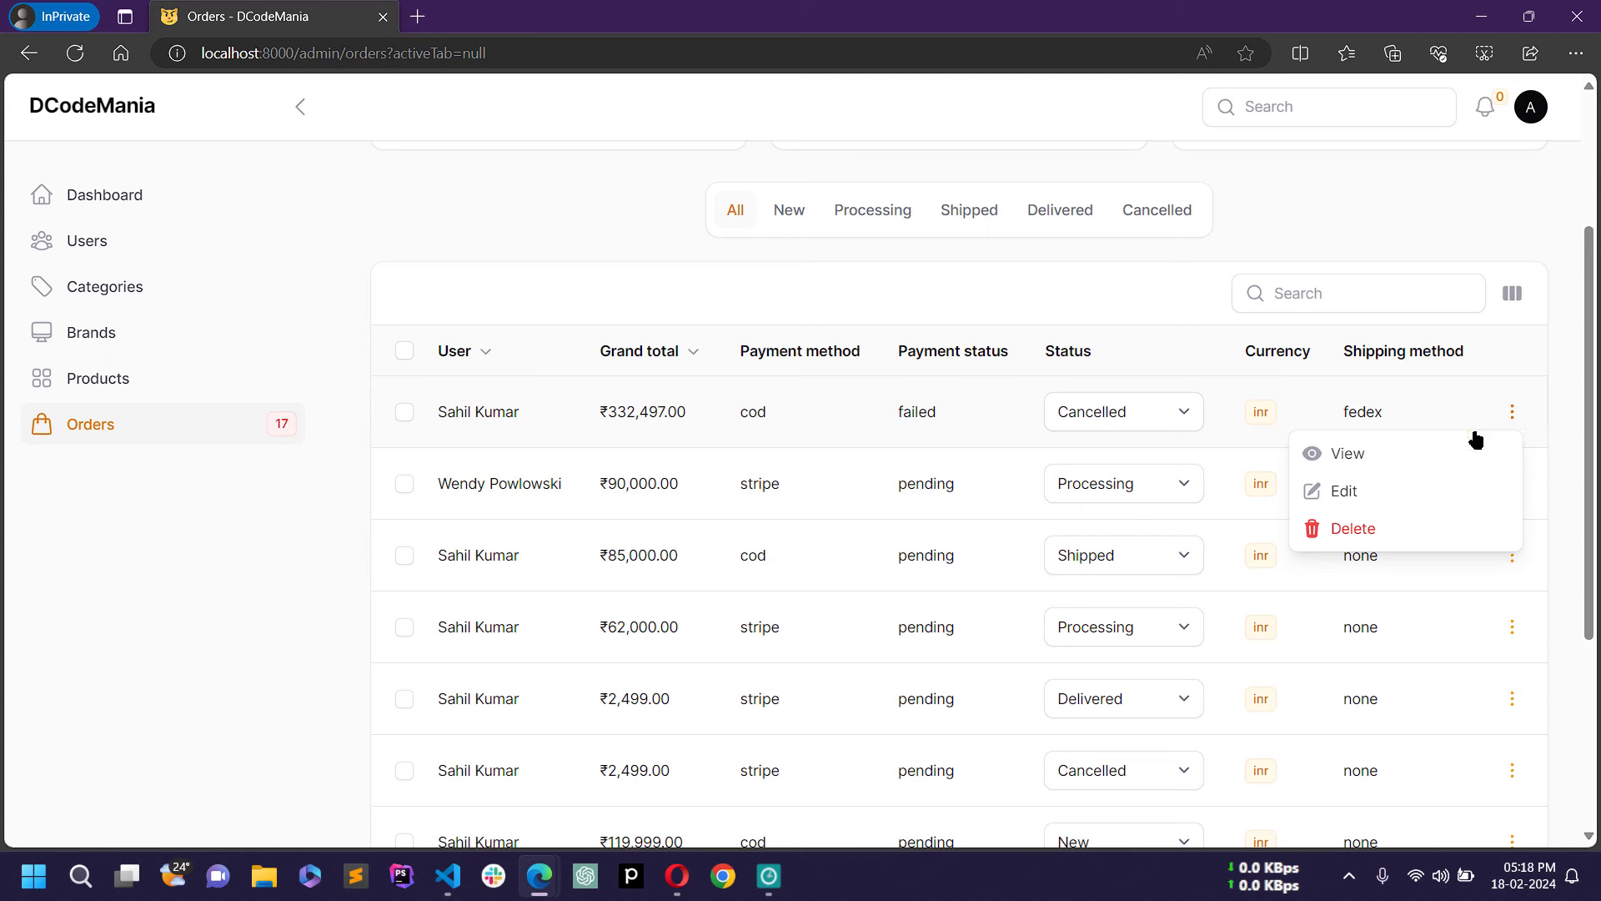
Step: View the first cancelled order's details, checking its items and grand total
left_click(1372, 462)
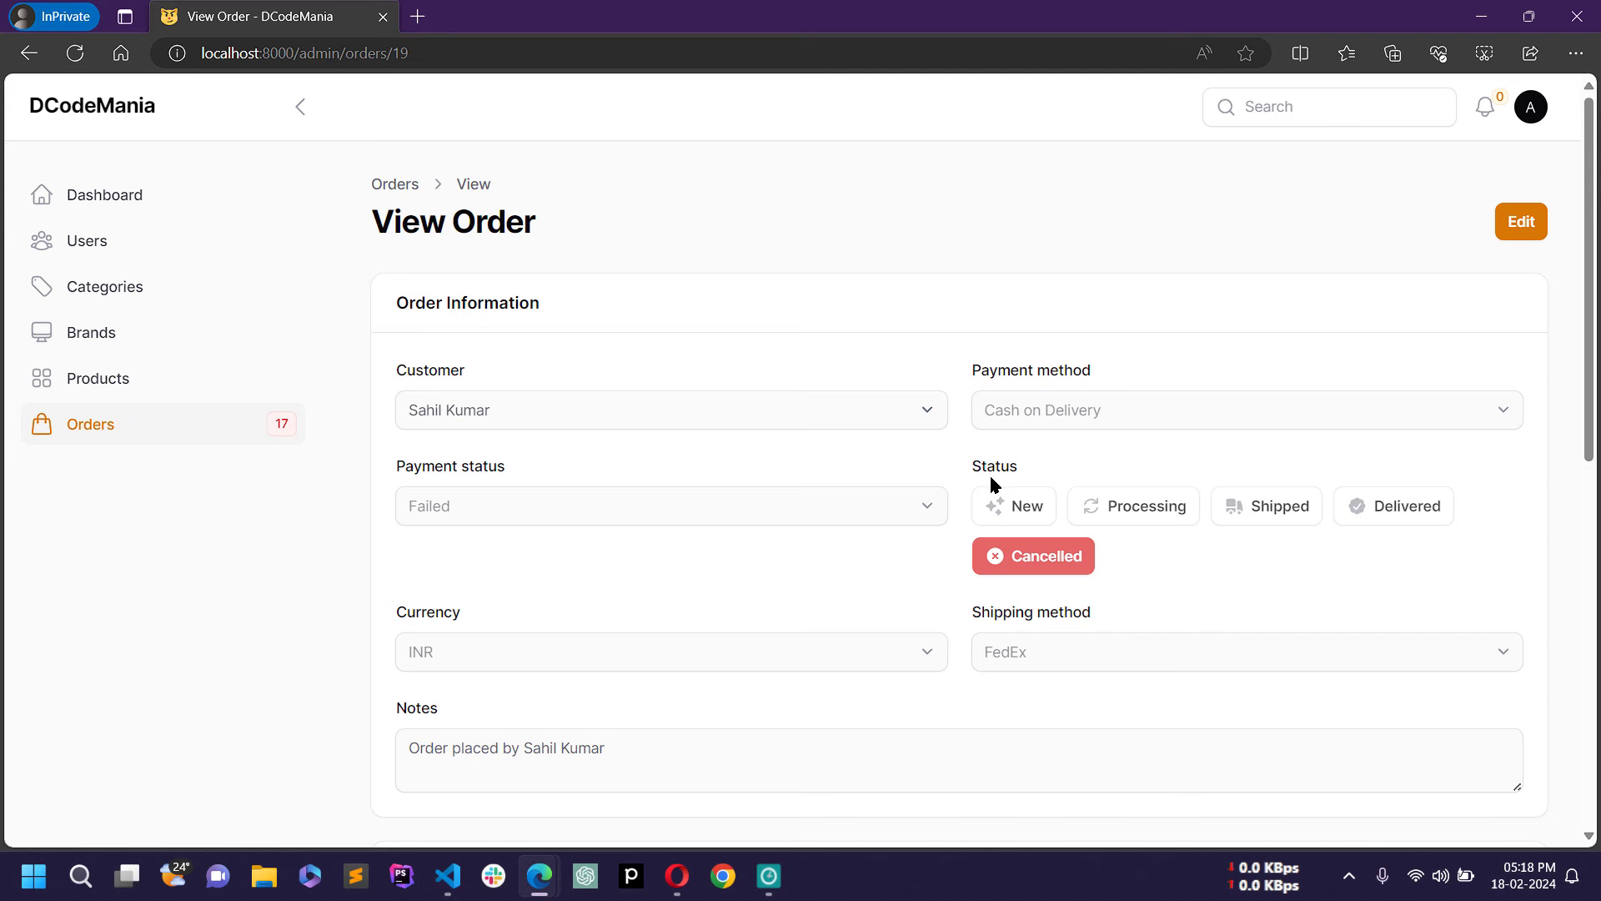
scroll(991, 478, "down", 1)
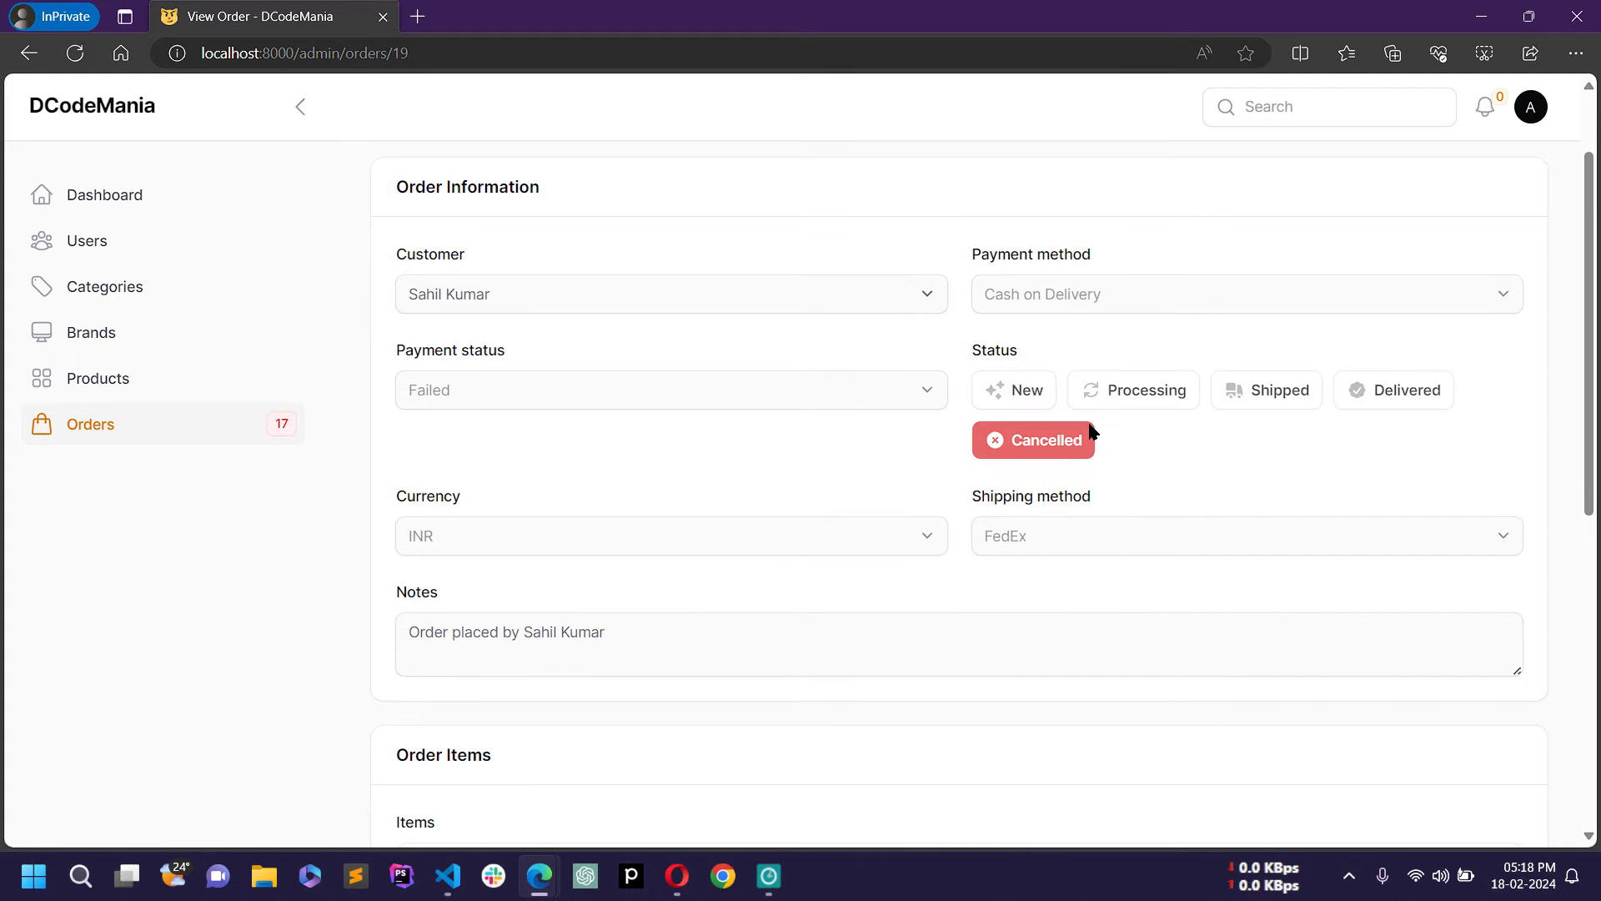
scroll(1093, 431, "down", 2)
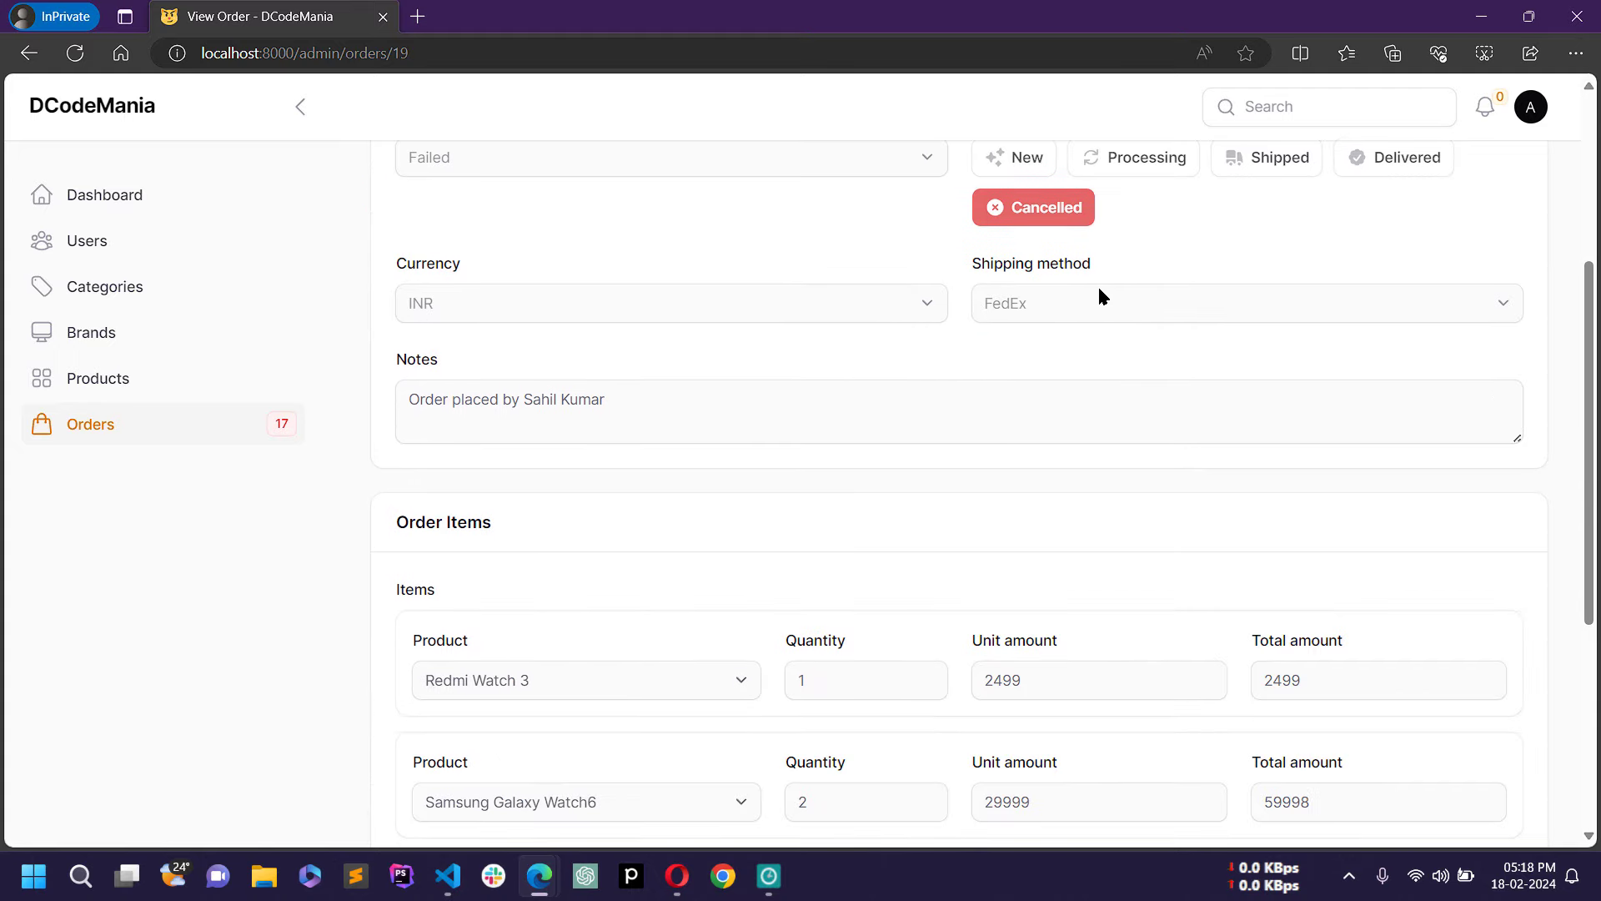
scroll(826, 447, "down", 3)
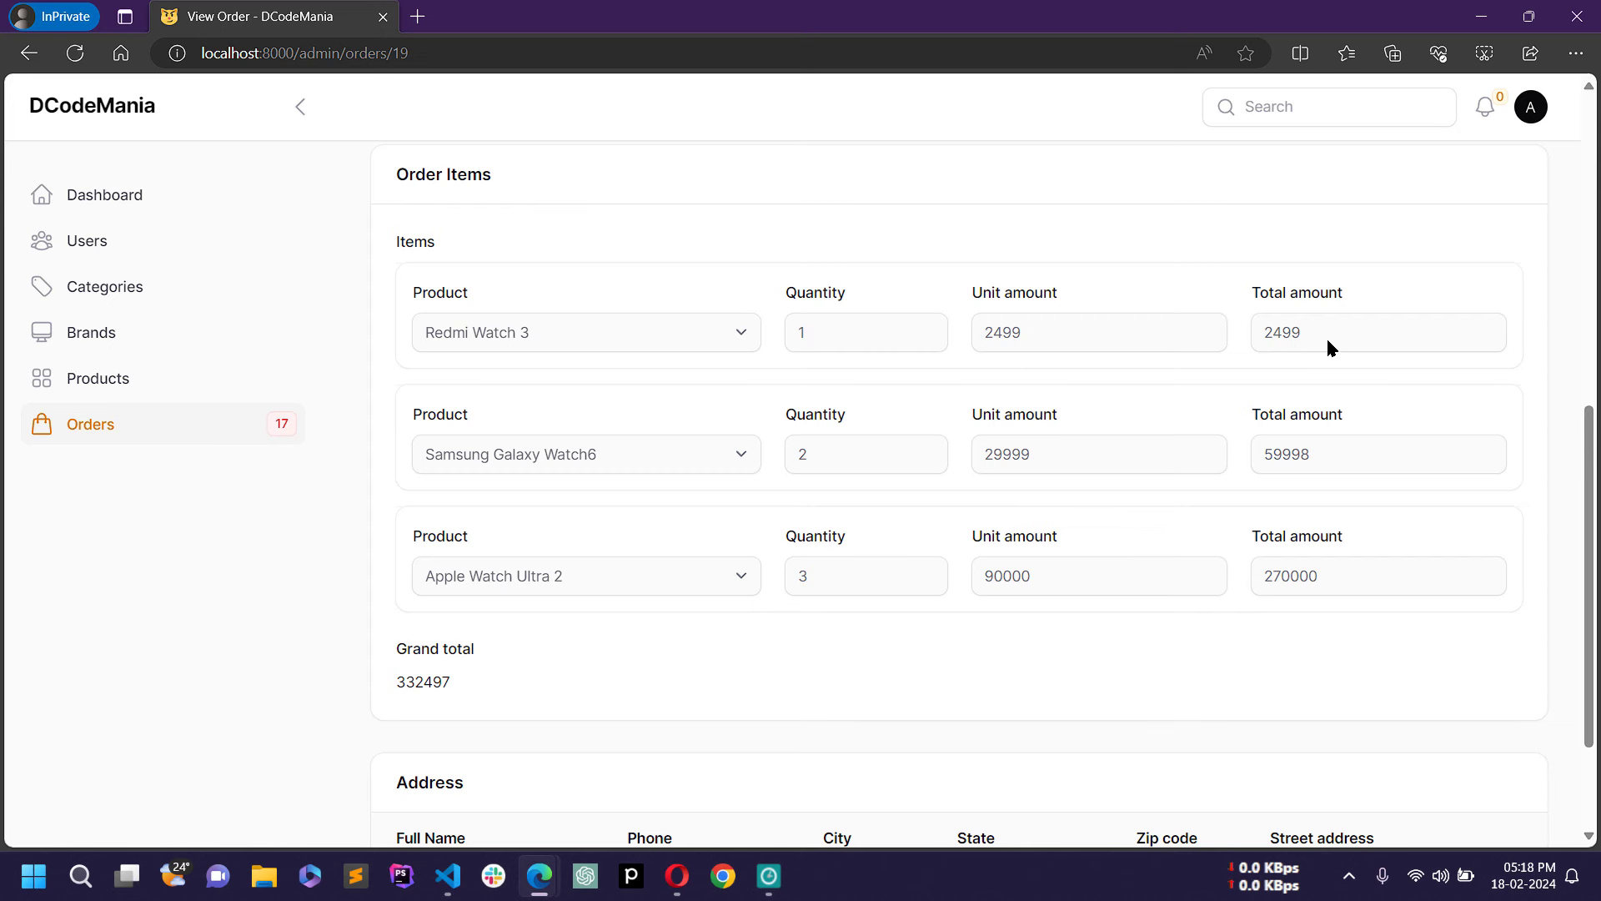
scroll(1326, 337, "down", 2)
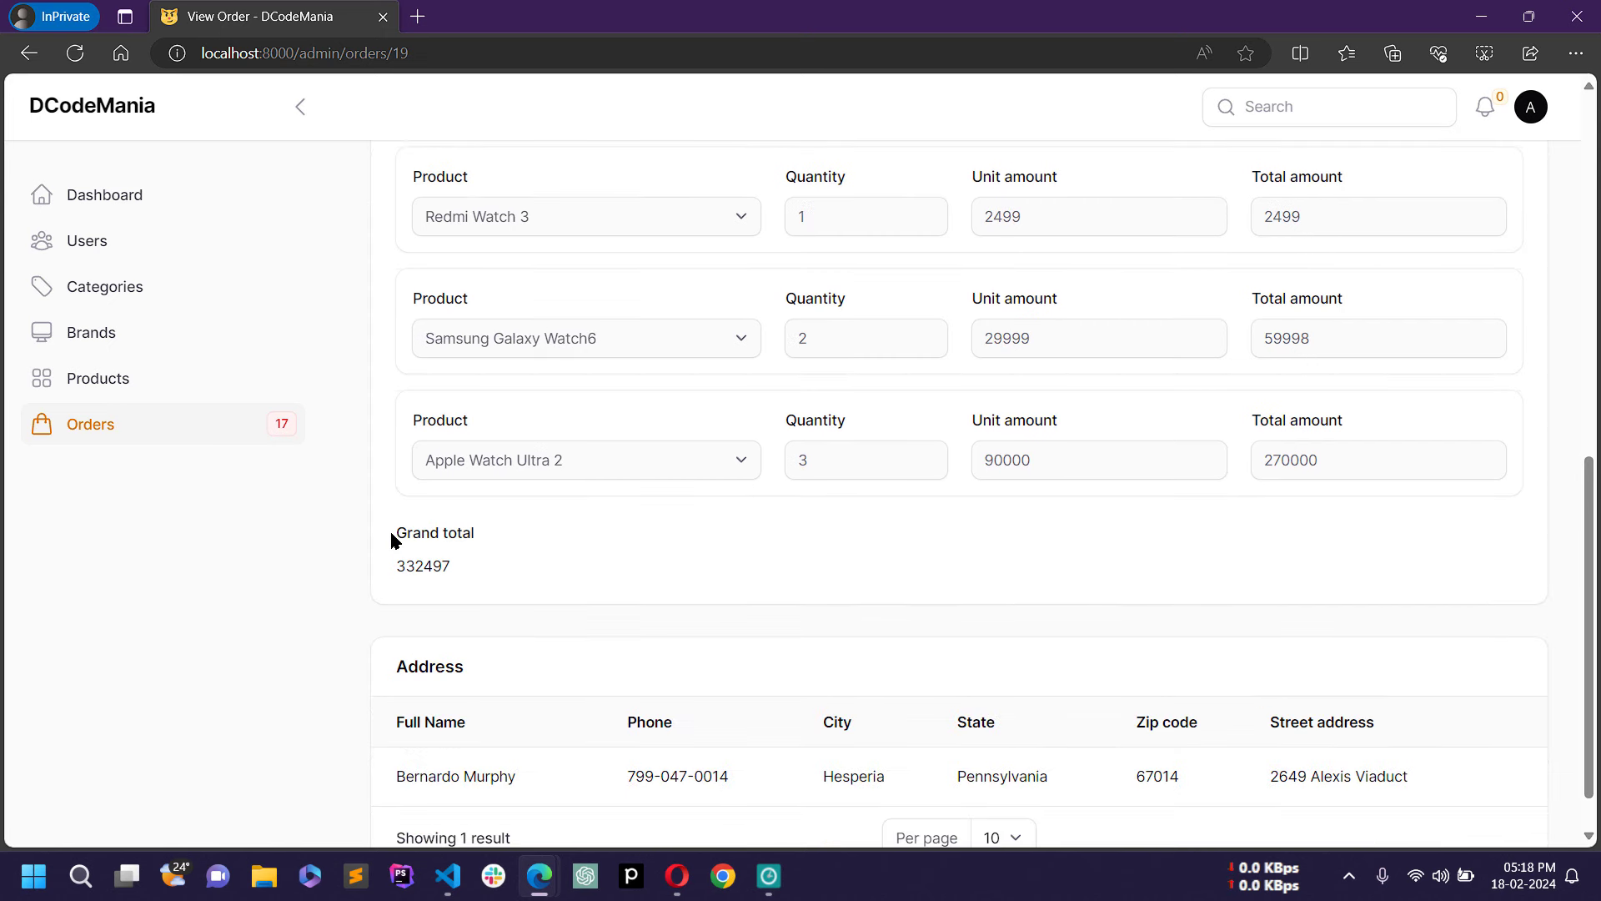
left_click_drag(393, 534, 506, 569)
left_click(399, 567)
scroll(548, 557, "down", 1)
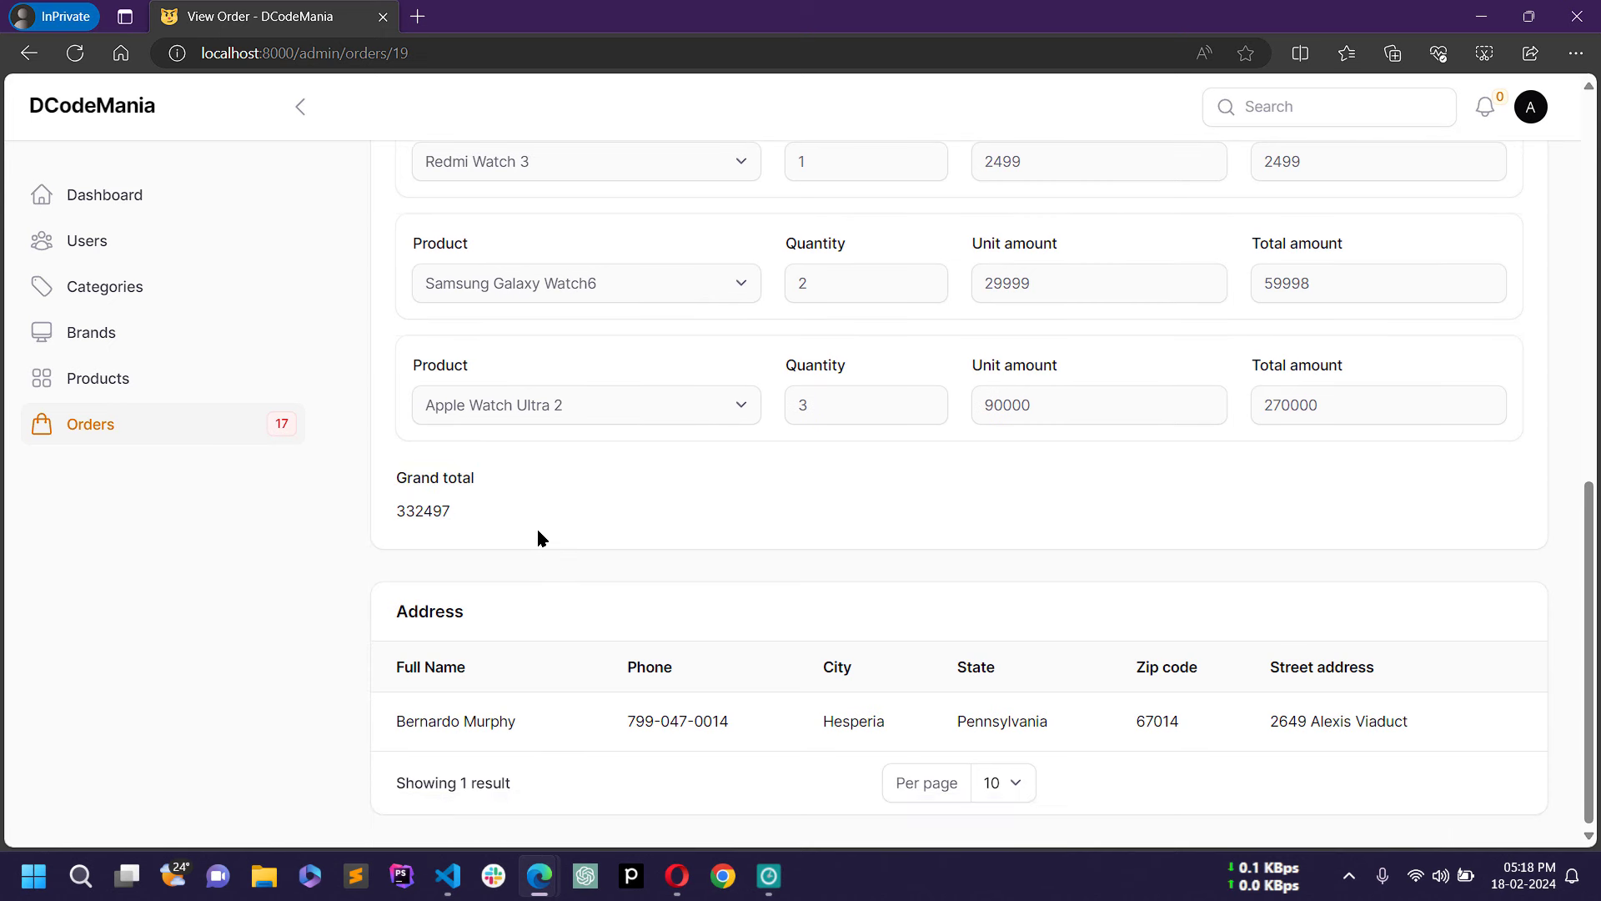
Step: Check the customer's name and phone in the address, then go back to Orders
left_click_drag(397, 719, 1405, 719)
left_click(1161, 619)
scroll(1157, 609, "up", 10)
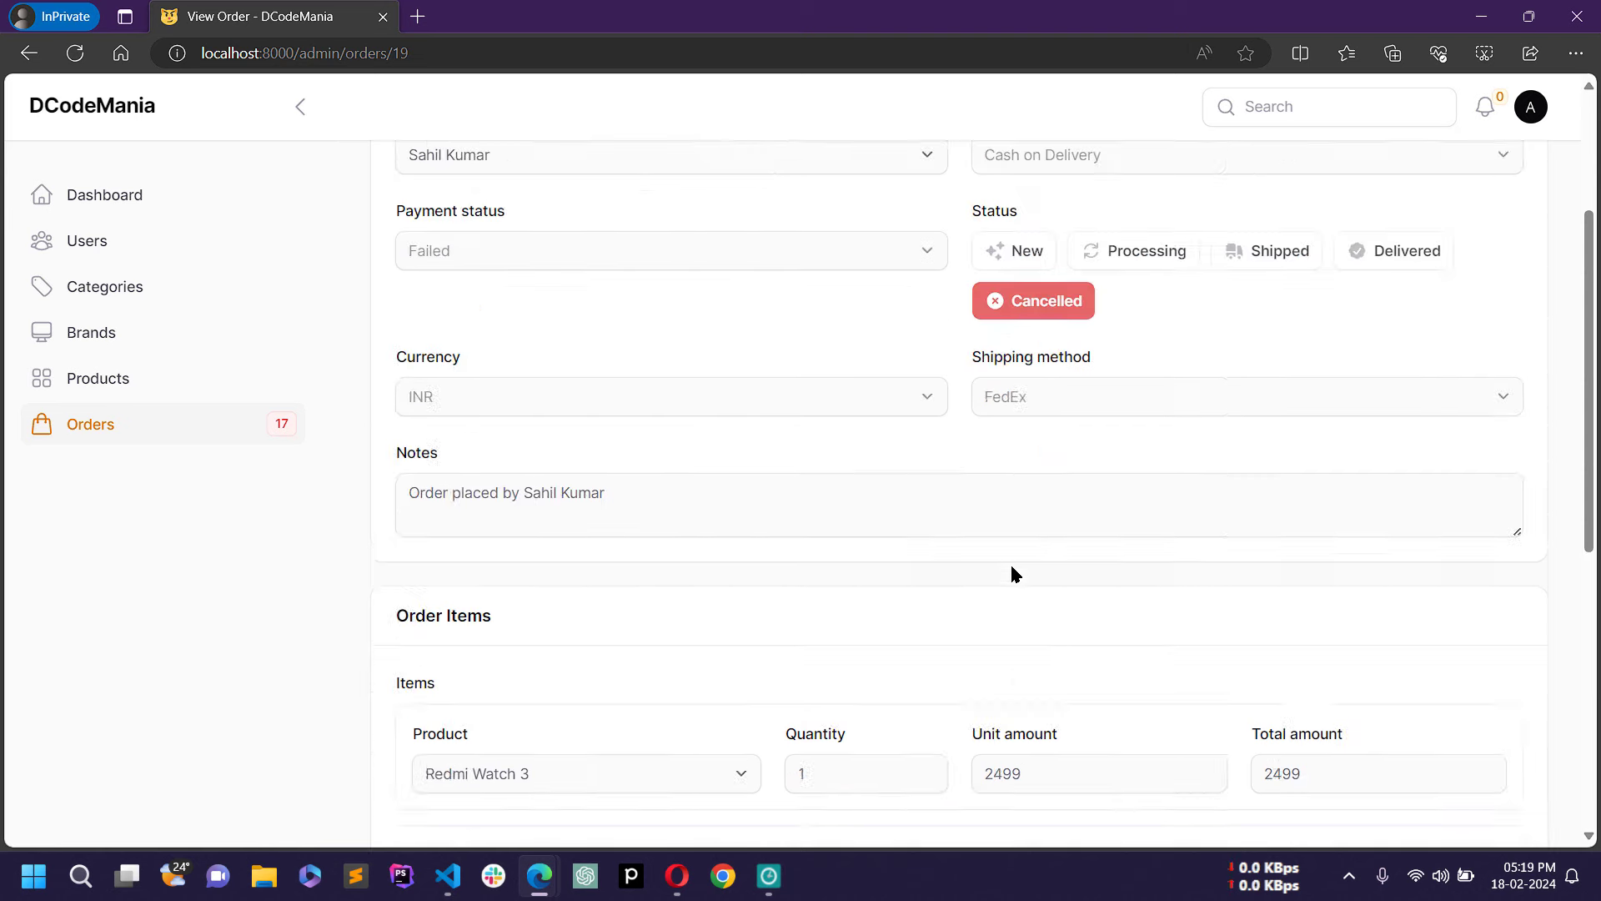
left_click(138, 452)
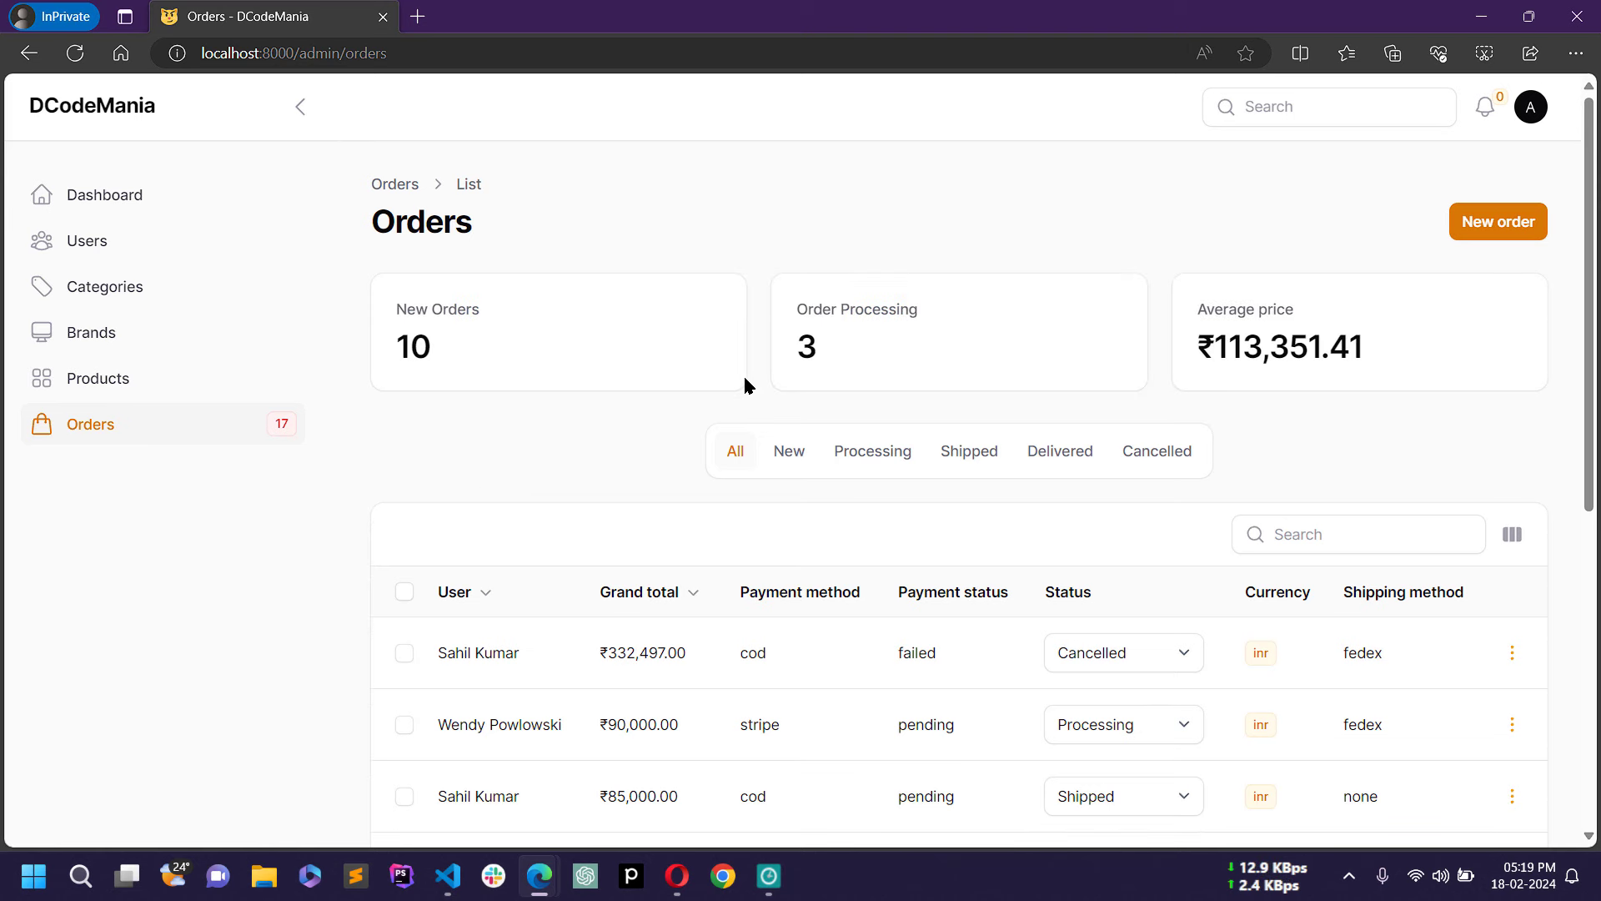
scroll(668, 492, "down", 2)
scroll(1331, 306, "up", 2)
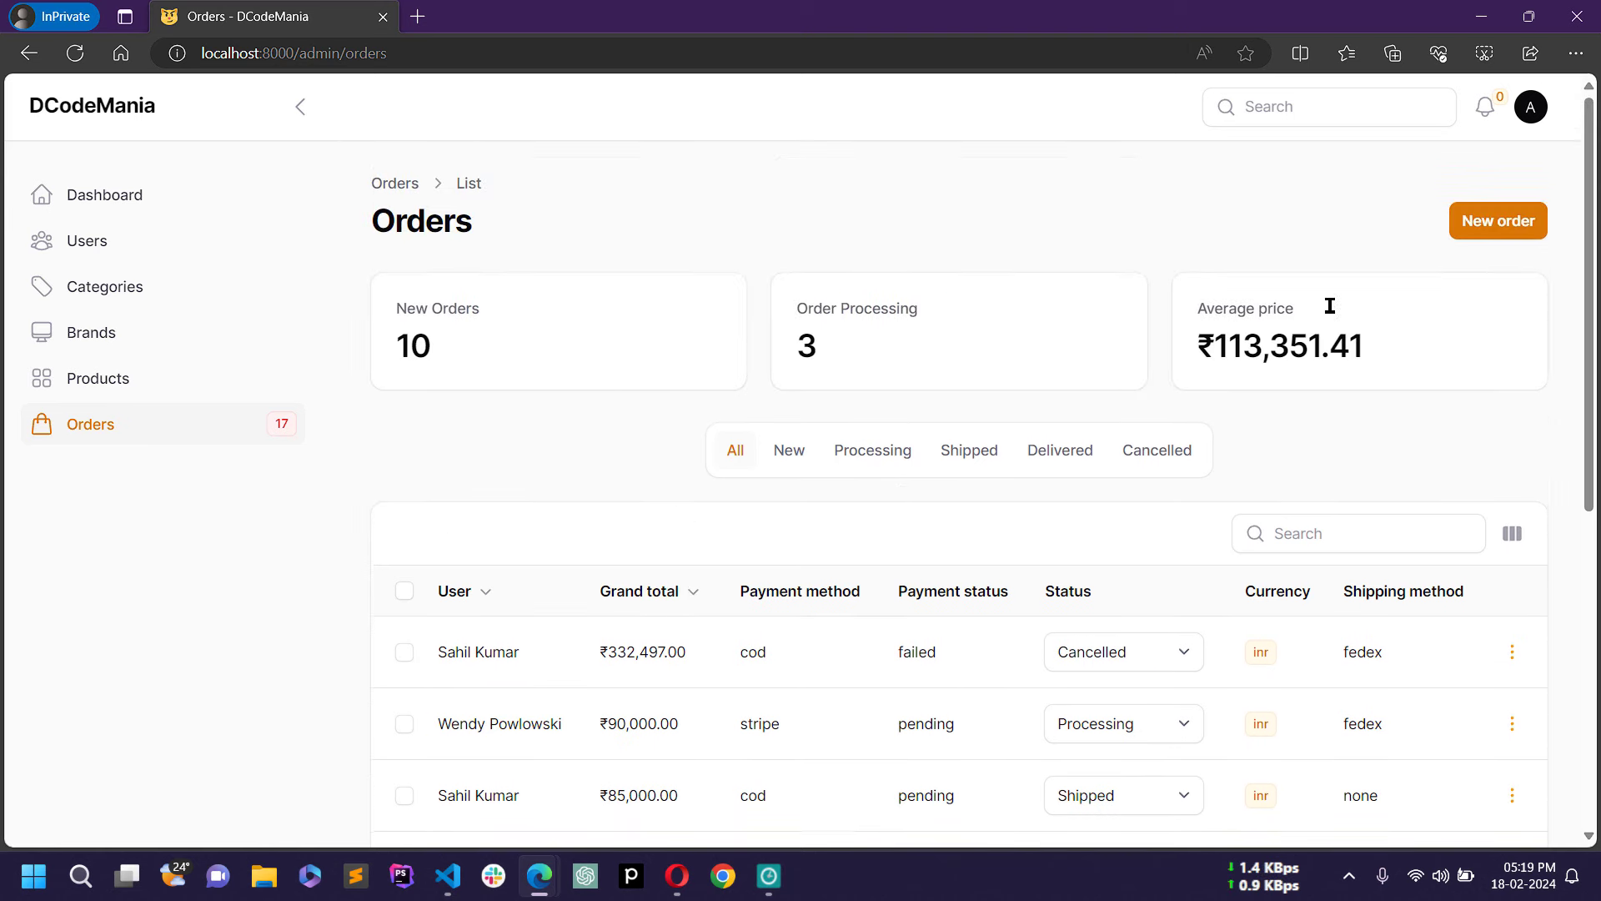
Step: Start a new order and select its customer
left_click(1514, 222)
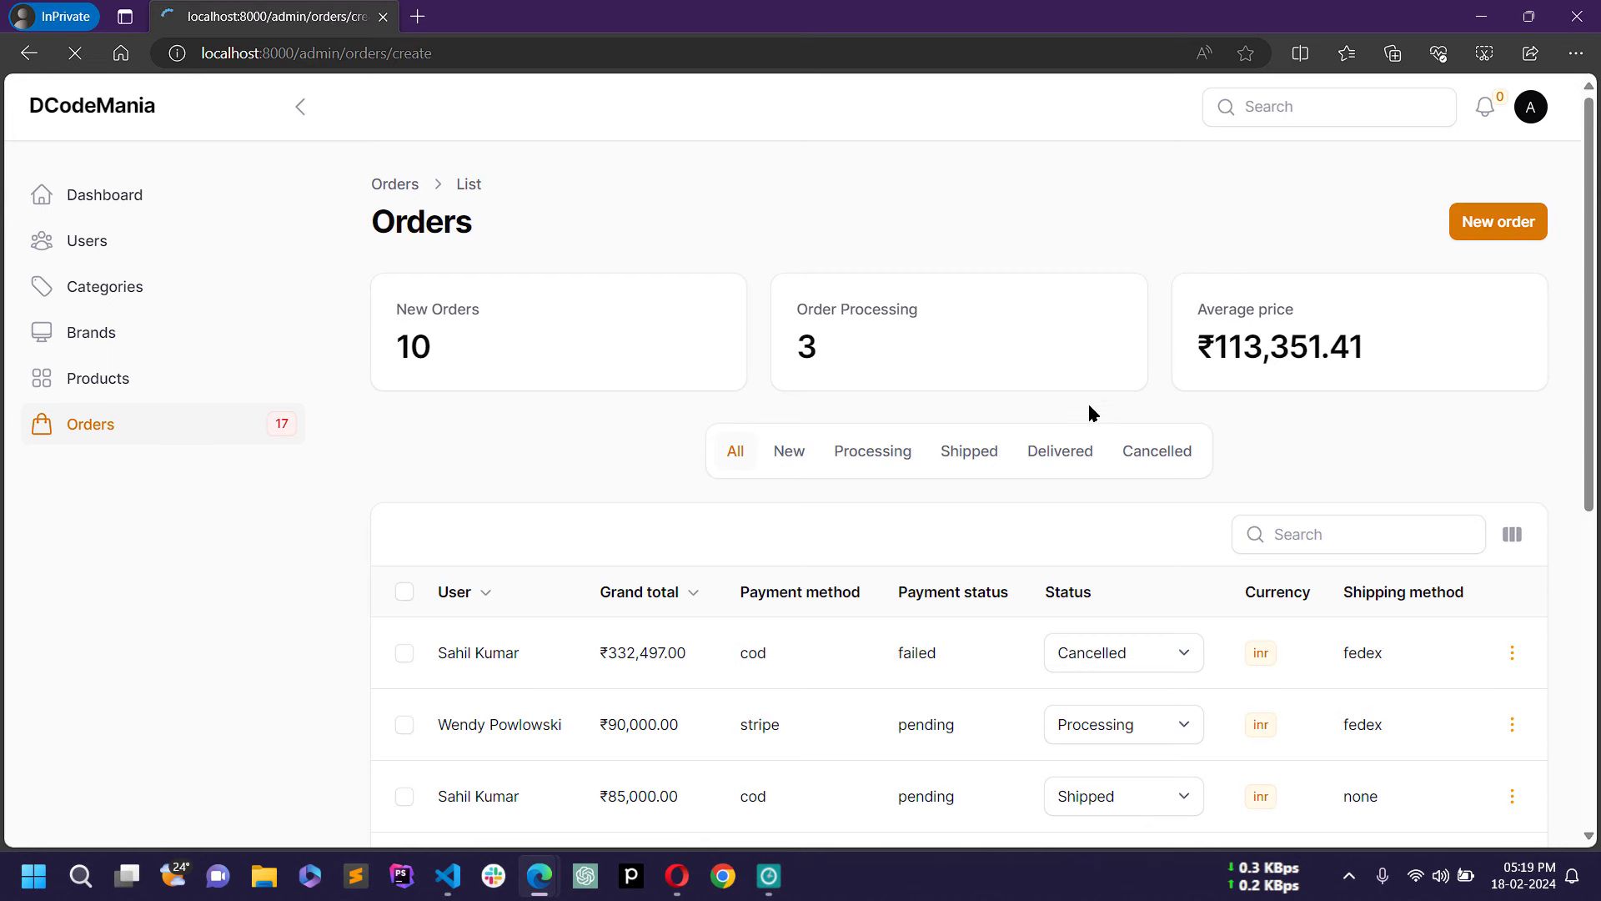
scroll(1089, 412, "down", 4)
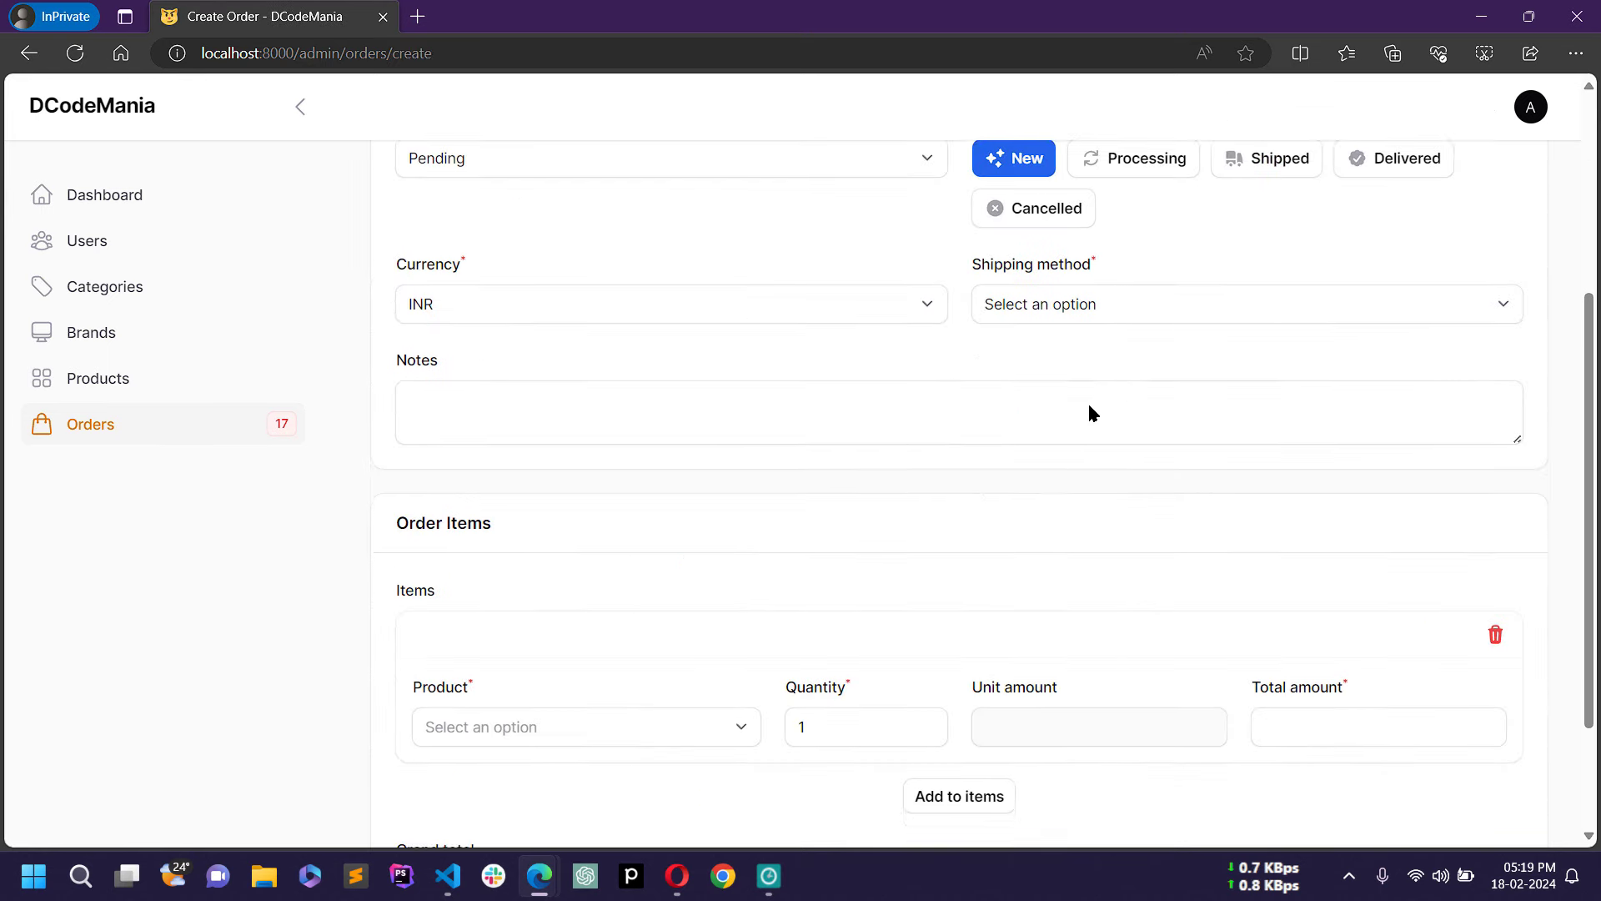
scroll(1088, 402, "down", 2)
scroll(1106, 407, "up", 6)
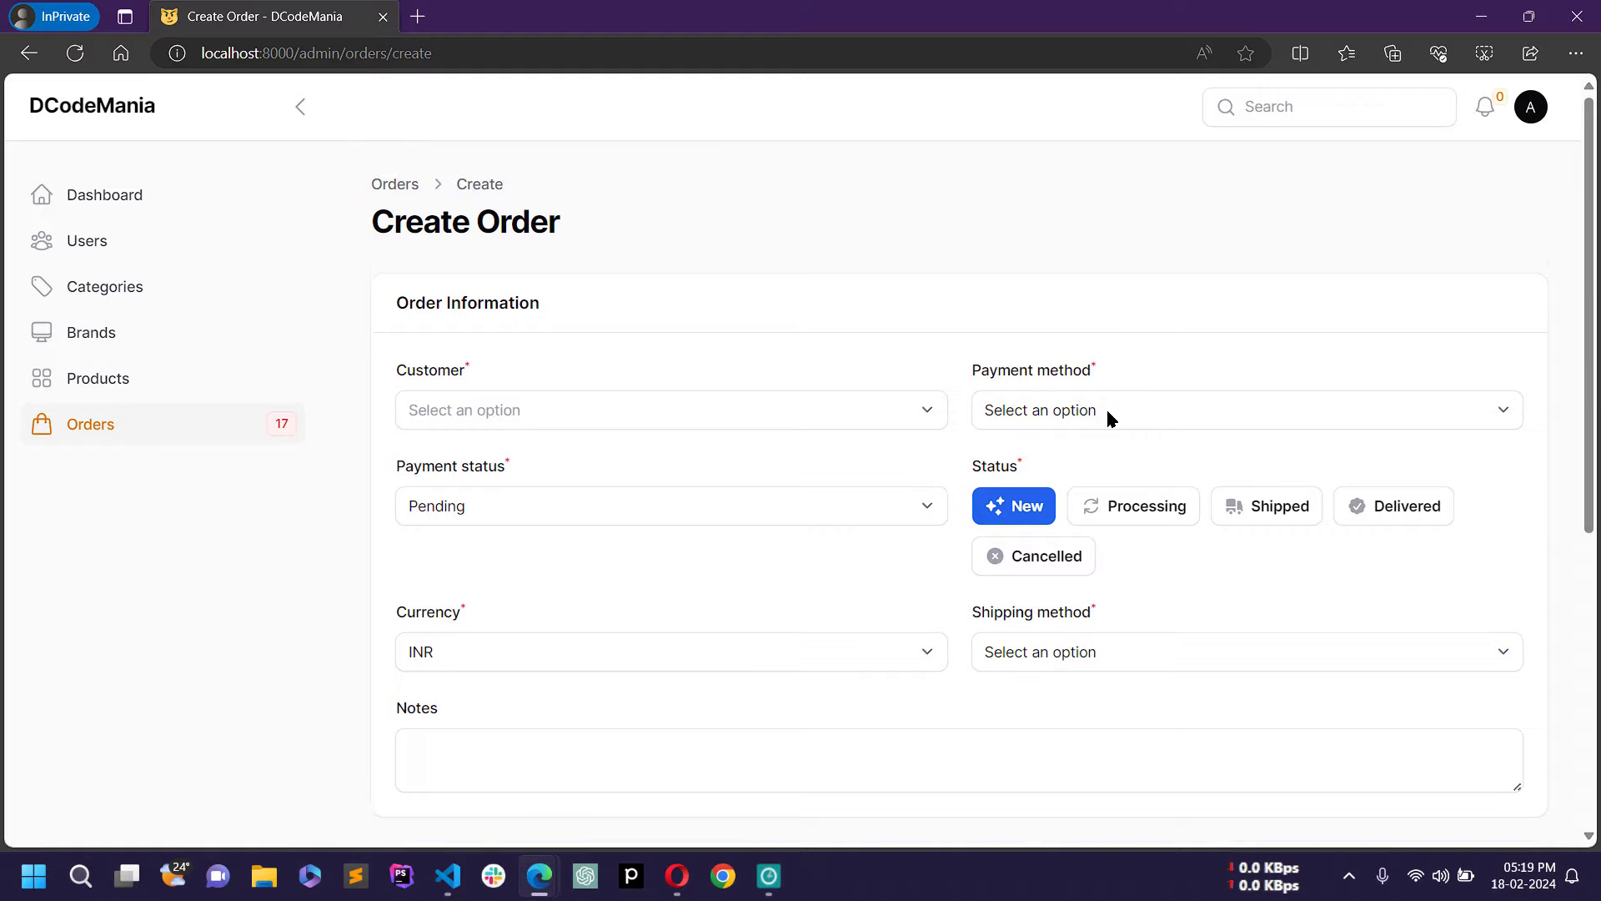
scroll(1108, 407, "down", 6)
scroll(1110, 408, "up", 6)
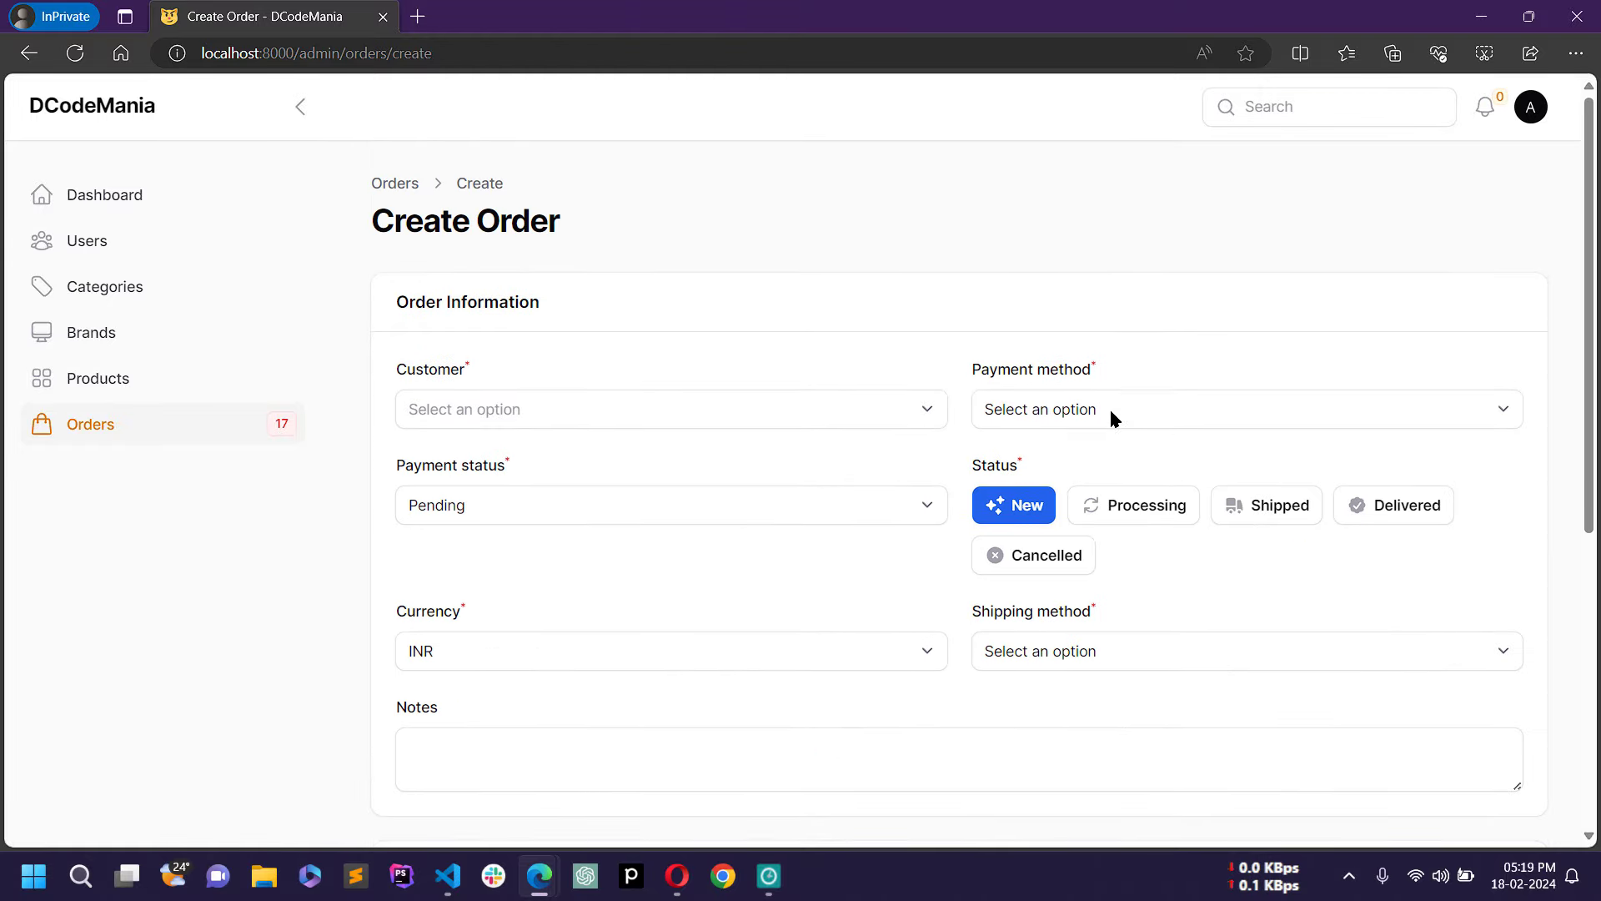
left_click(747, 414)
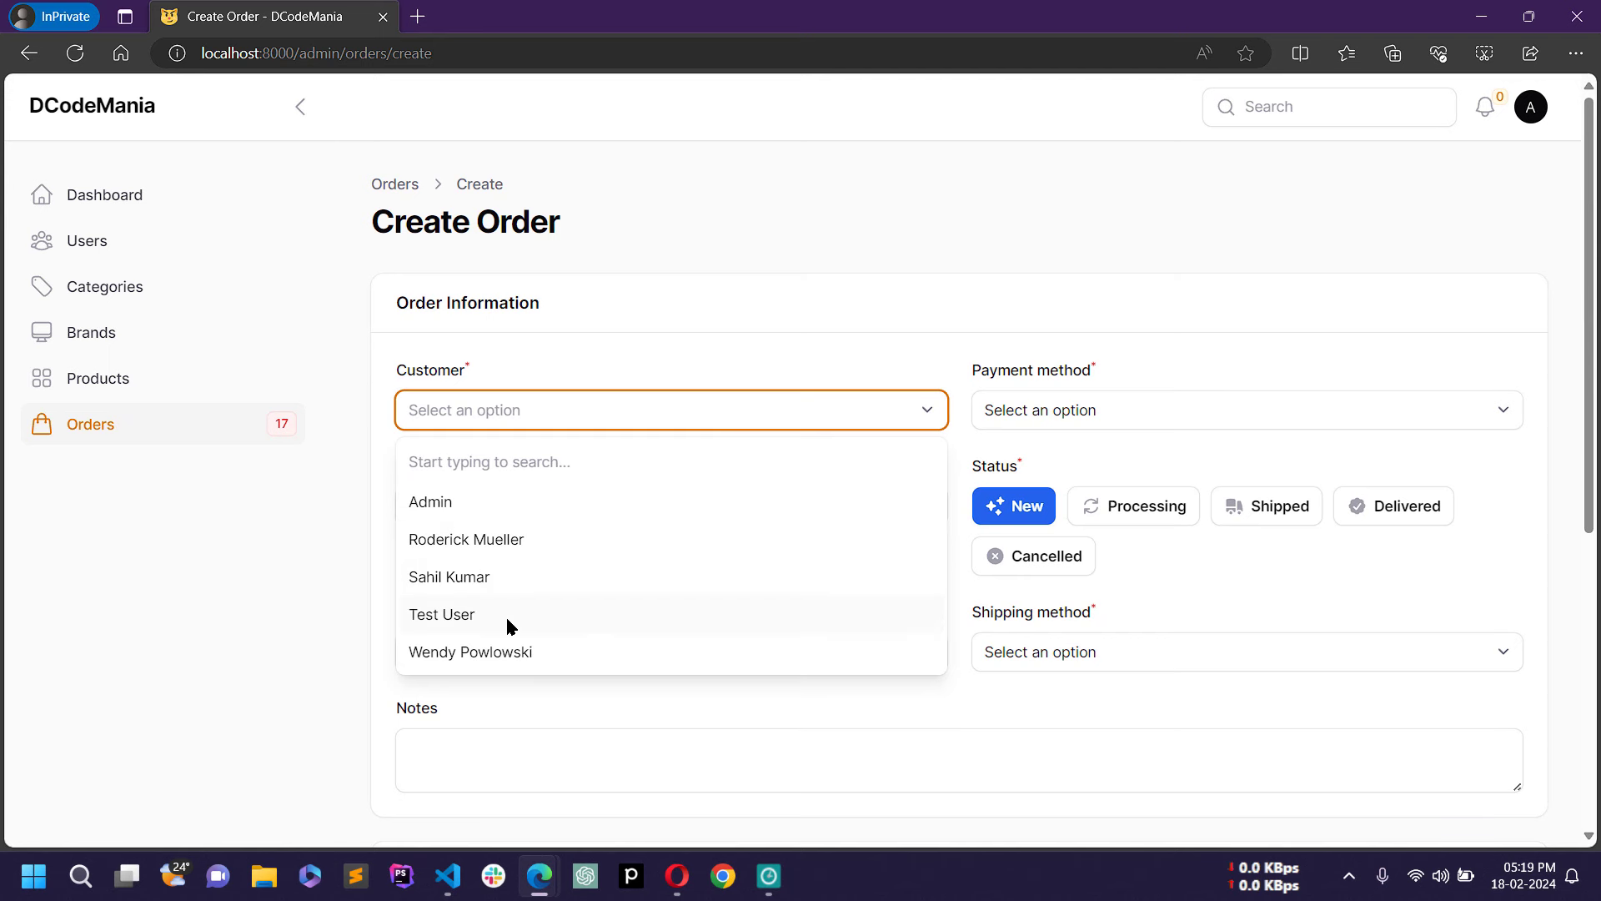
left_click(437, 583)
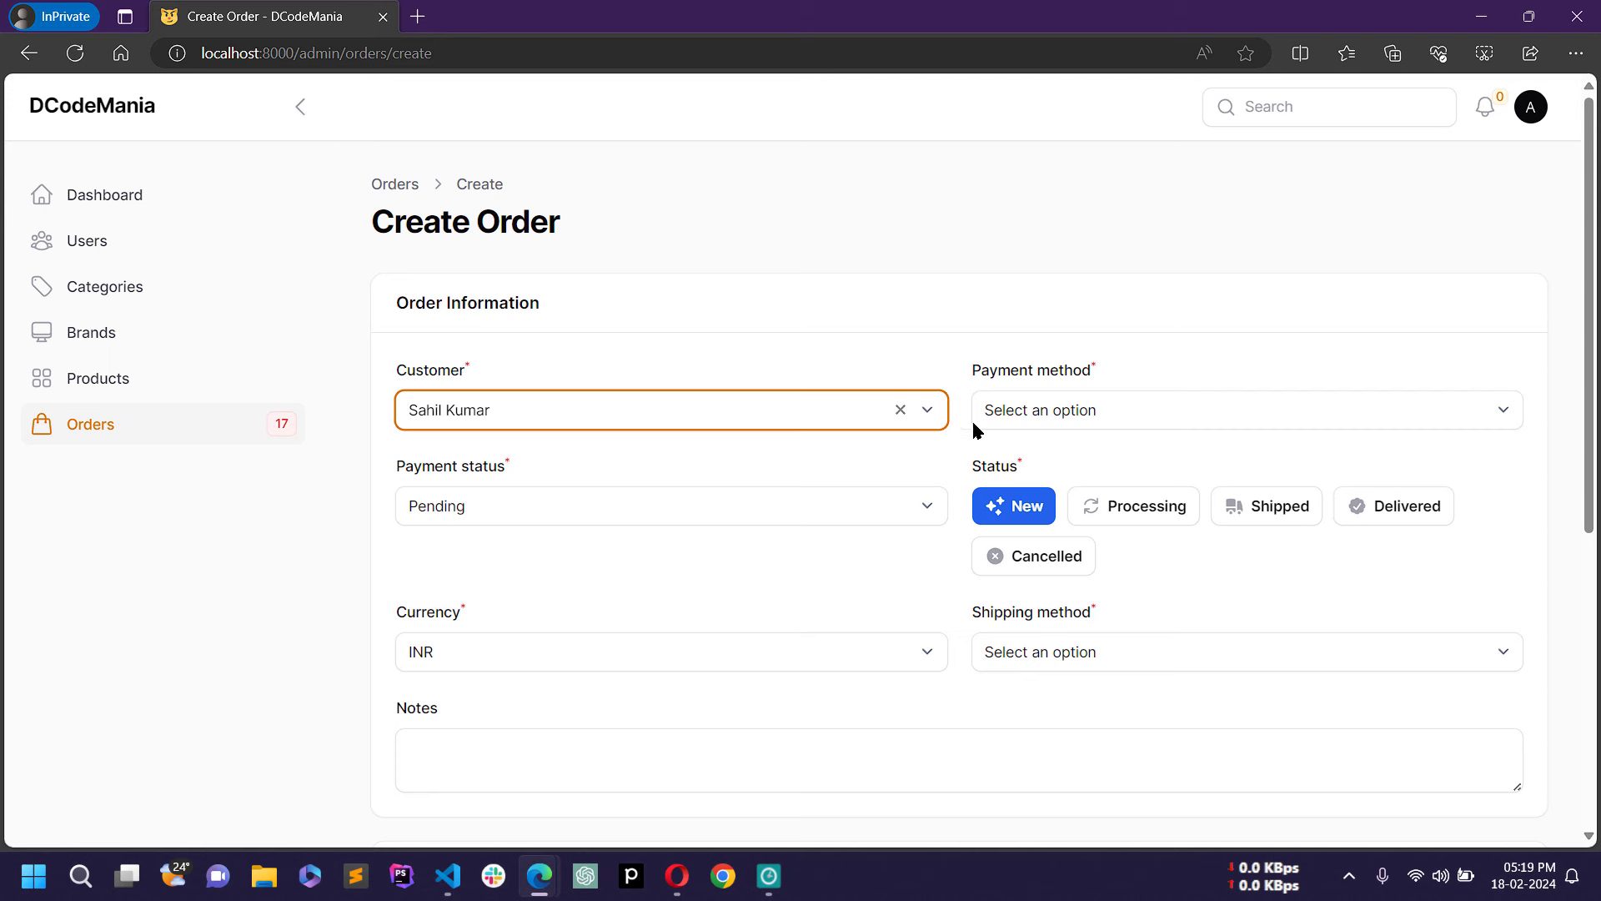
Step: Set payment method to Cash on Delivery, keep payment status Pending and order status New
left_click(1045, 419)
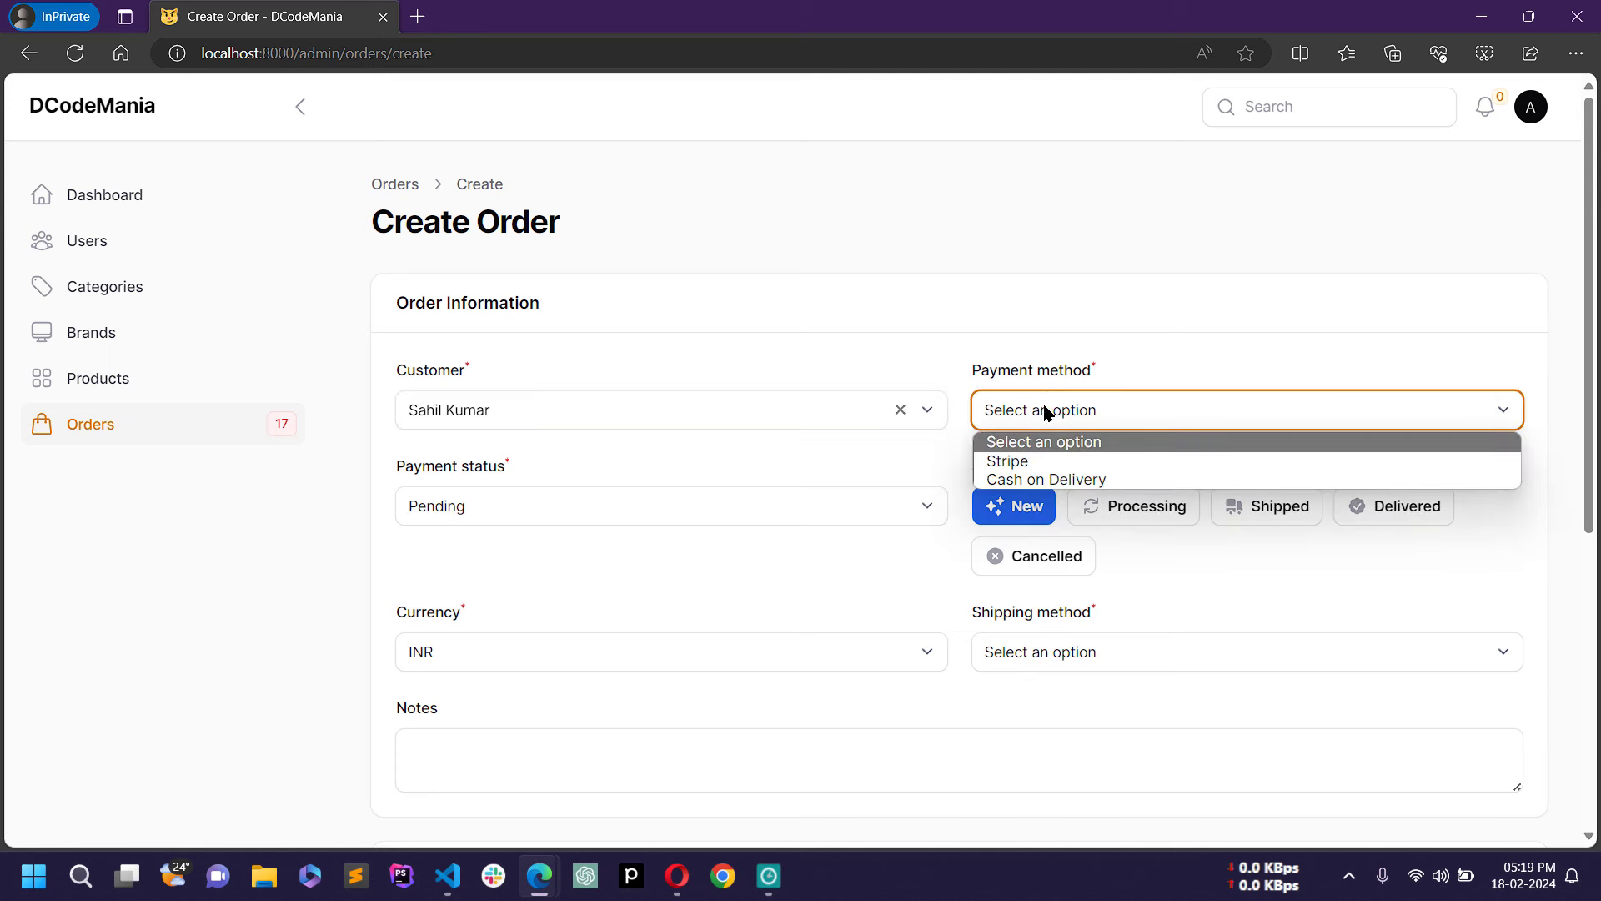
left_click(1076, 479)
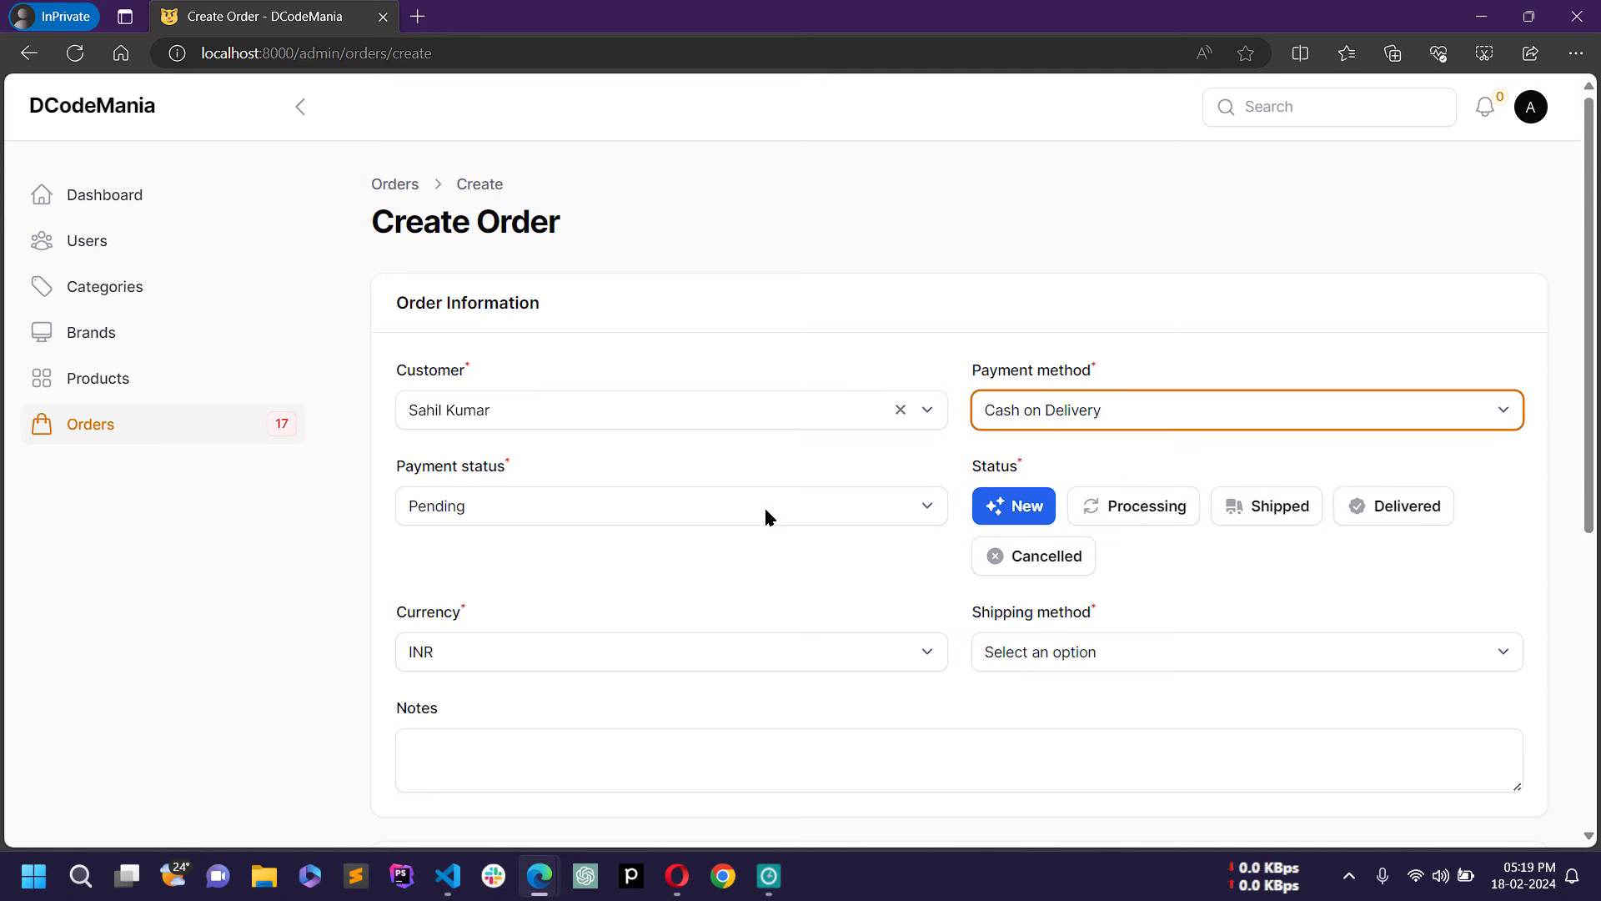
left_click(682, 518)
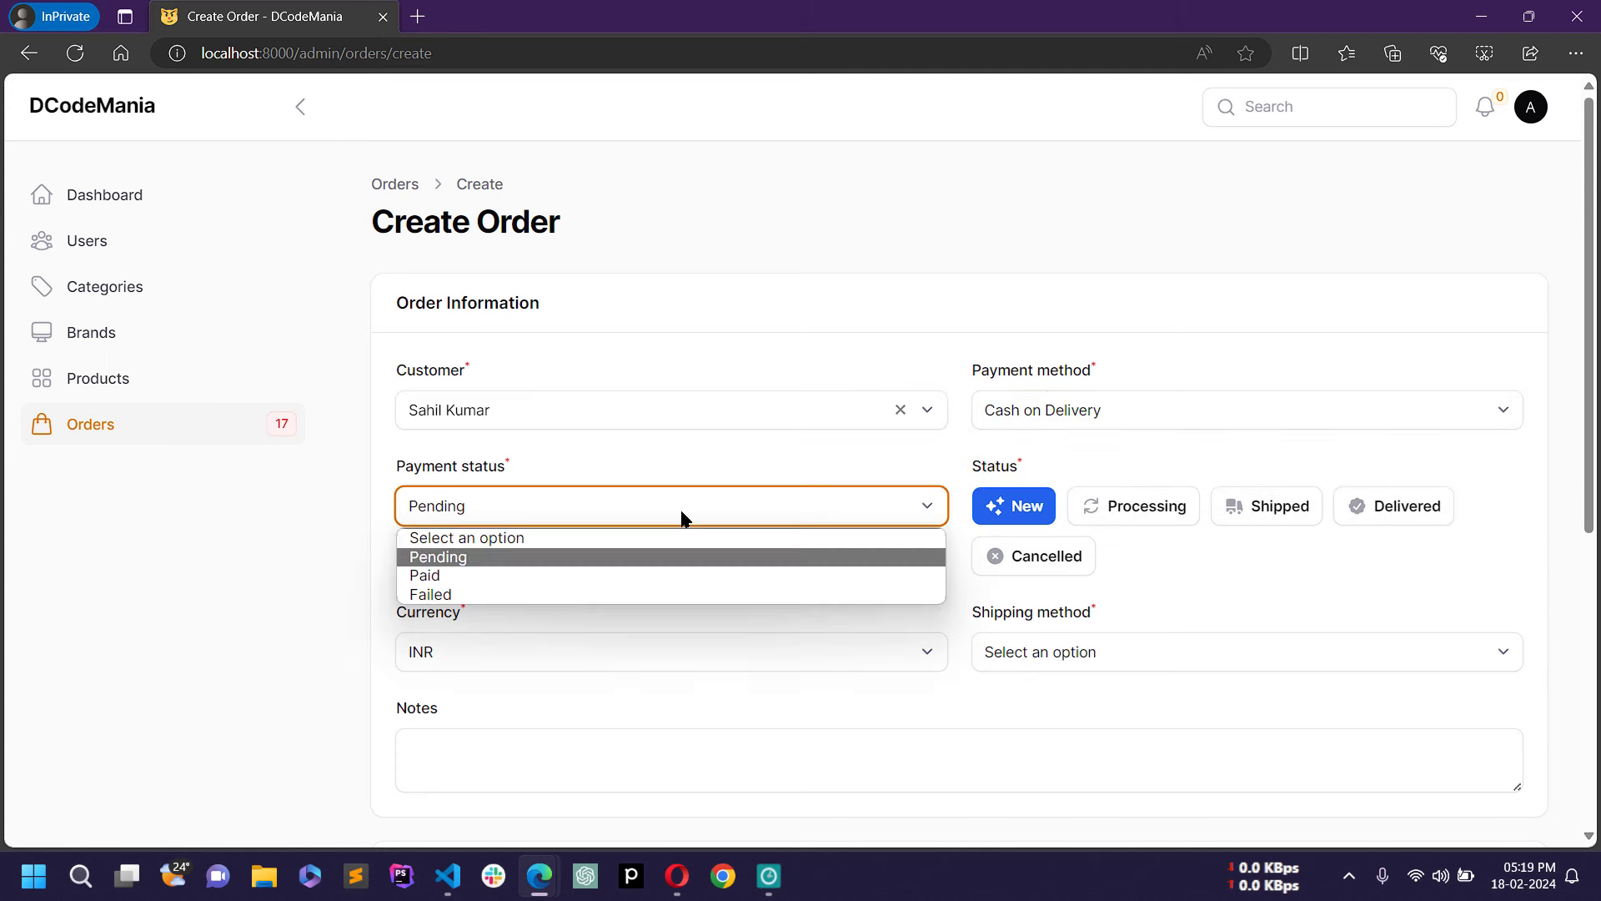
left_click(547, 560)
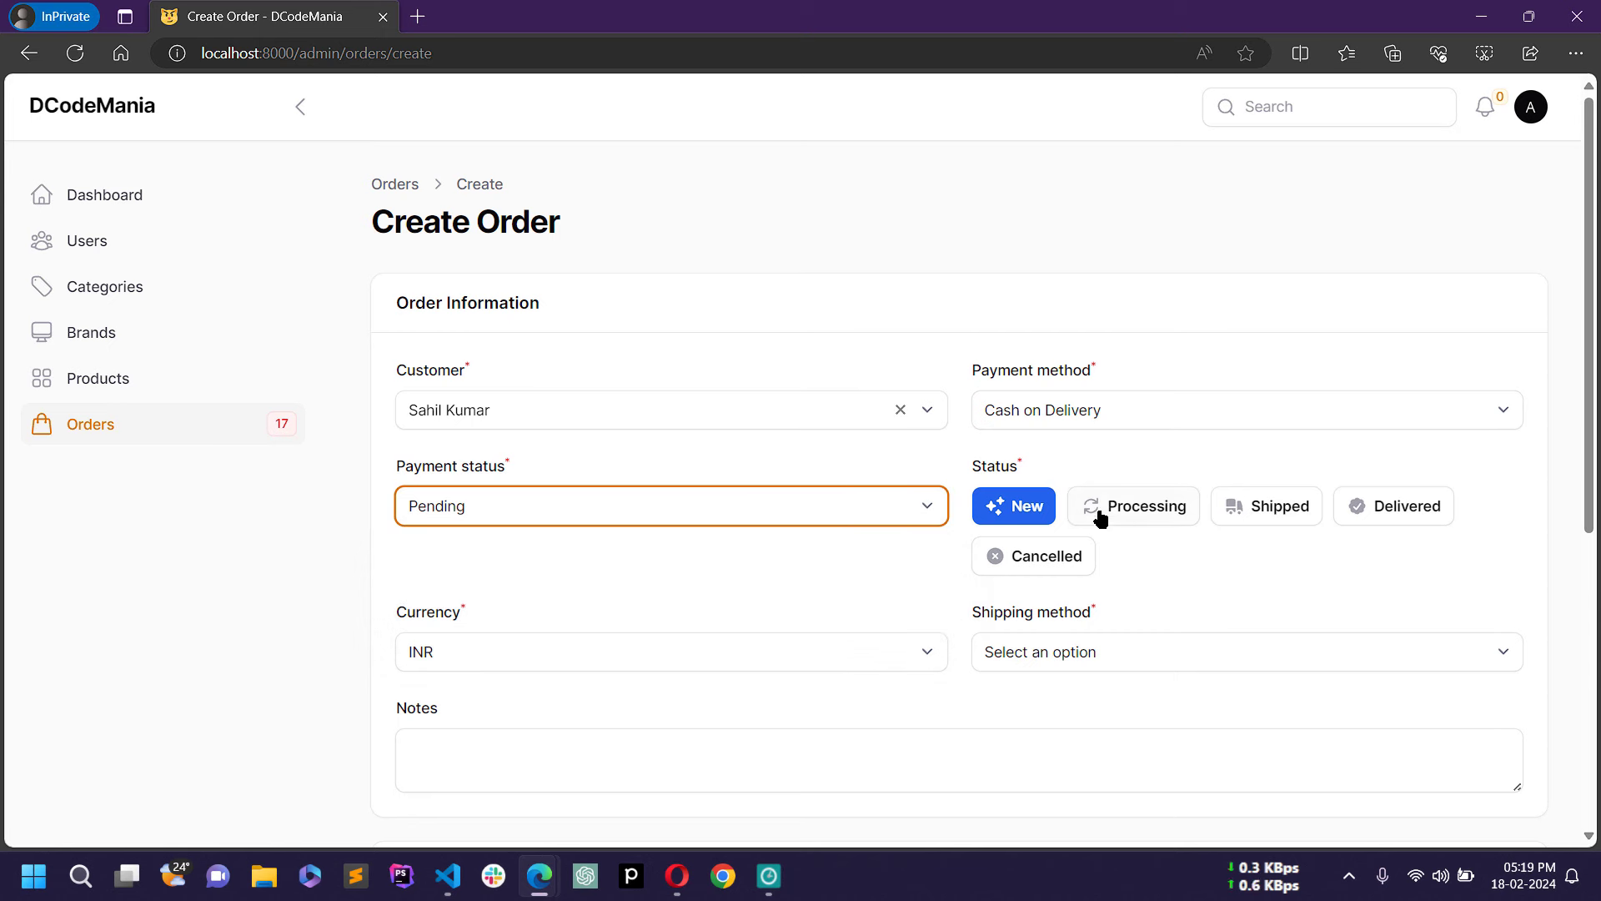
left_click(1137, 515)
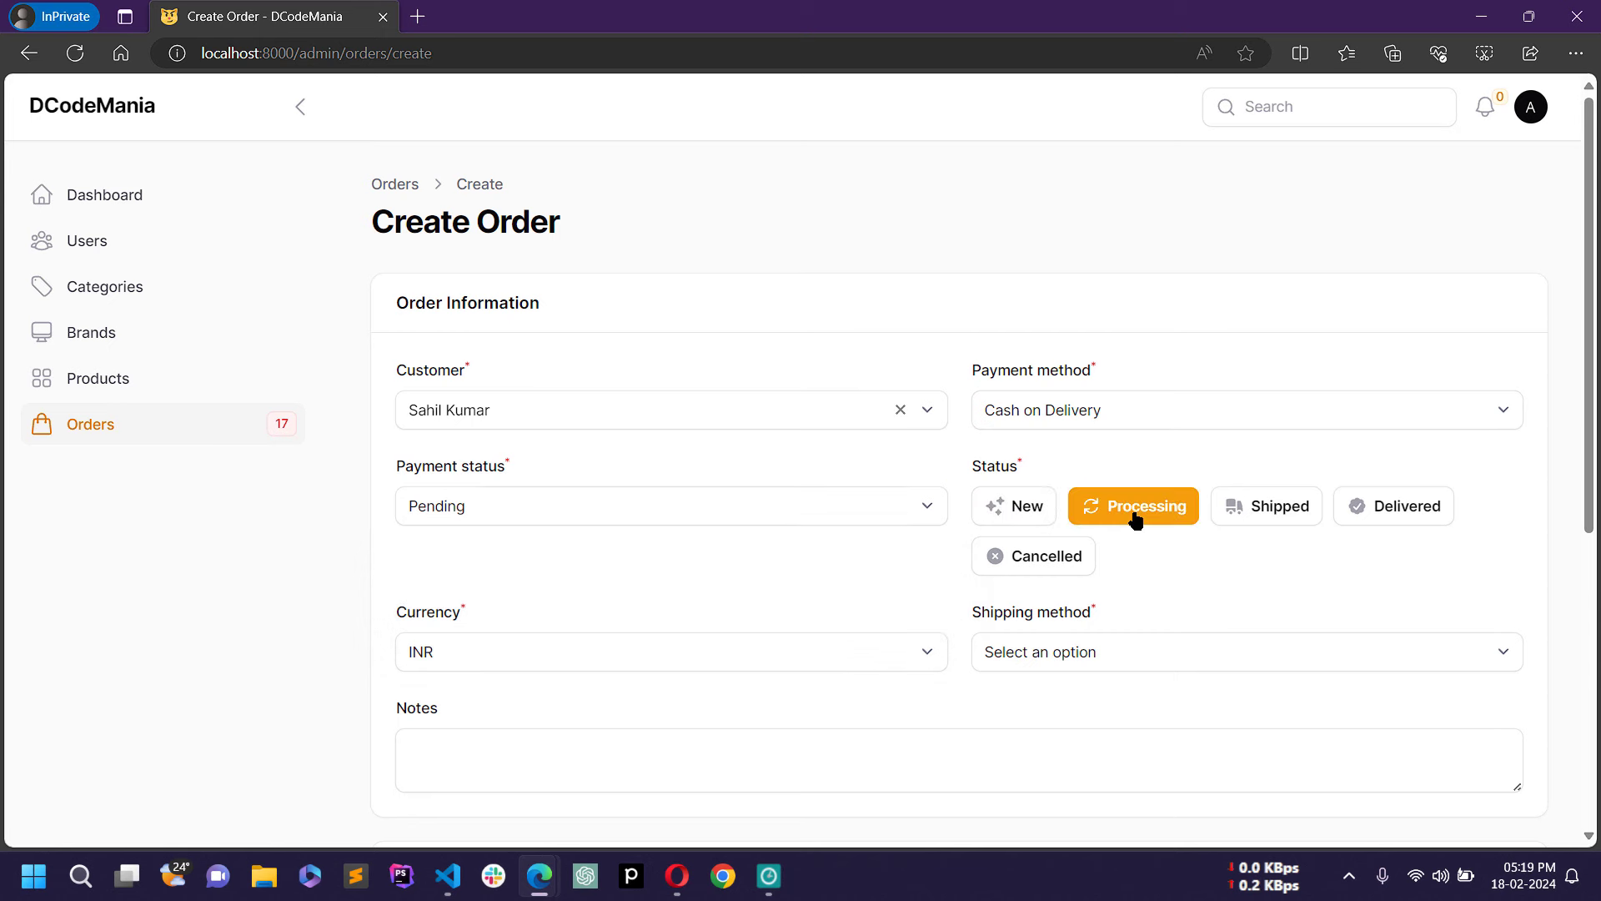
left_click(1280, 508)
left_click(1396, 506)
left_click(1066, 561)
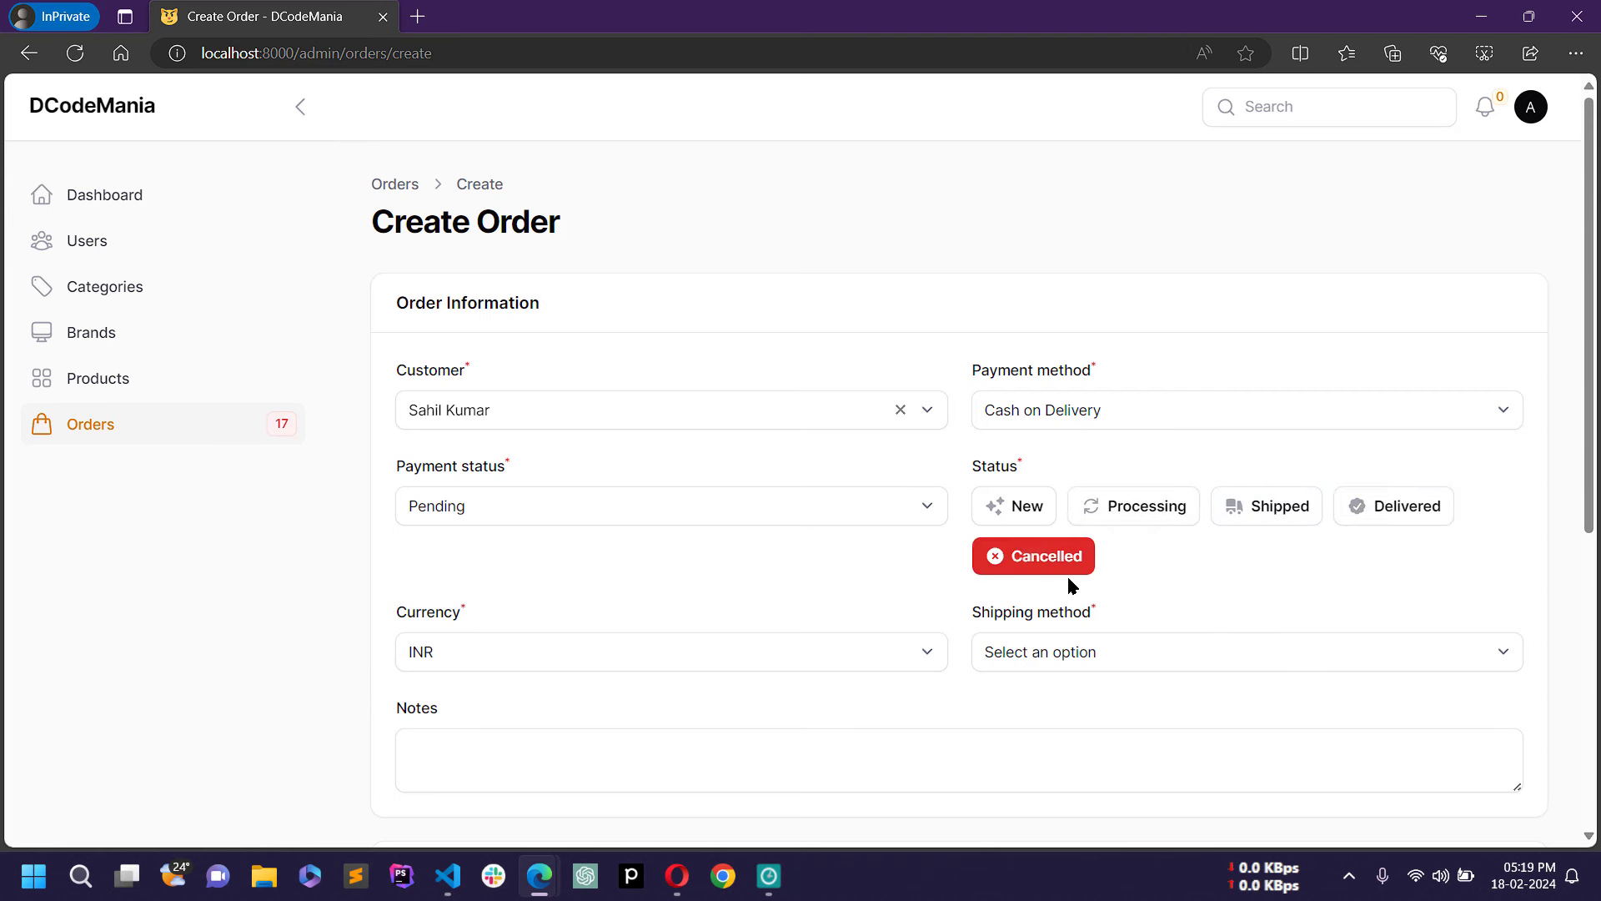
left_click(1025, 519)
Step: Keep INR as the currency and choose FedEx as the shipping method
scroll(1025, 519, "down", 5)
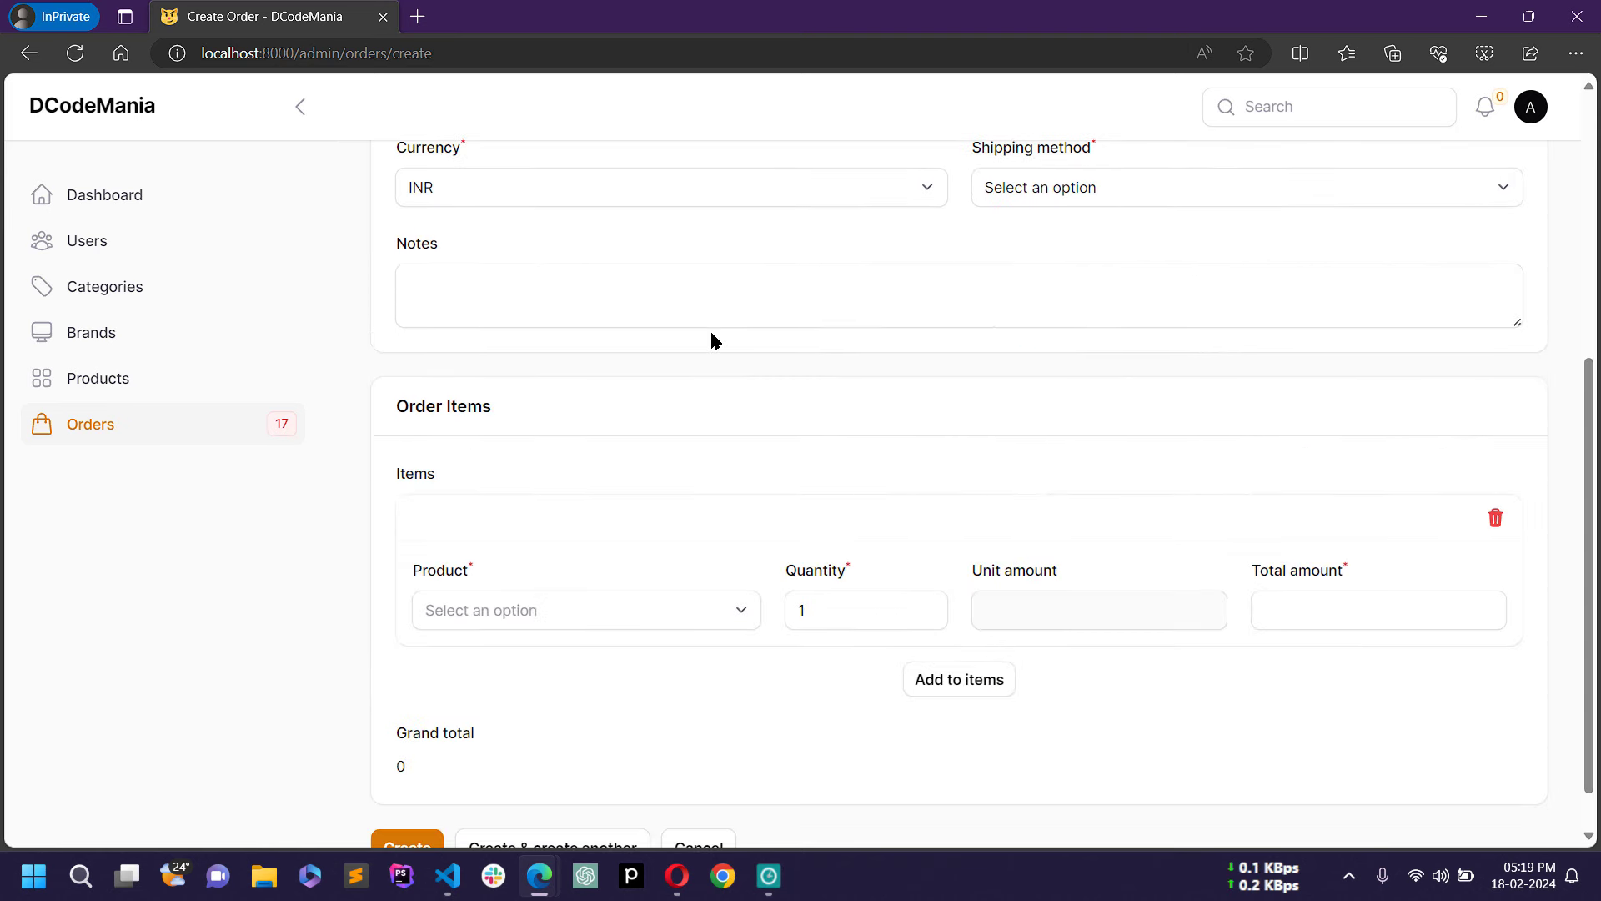
scroll(711, 339, "up", 3)
left_click(669, 423)
left_click(557, 472)
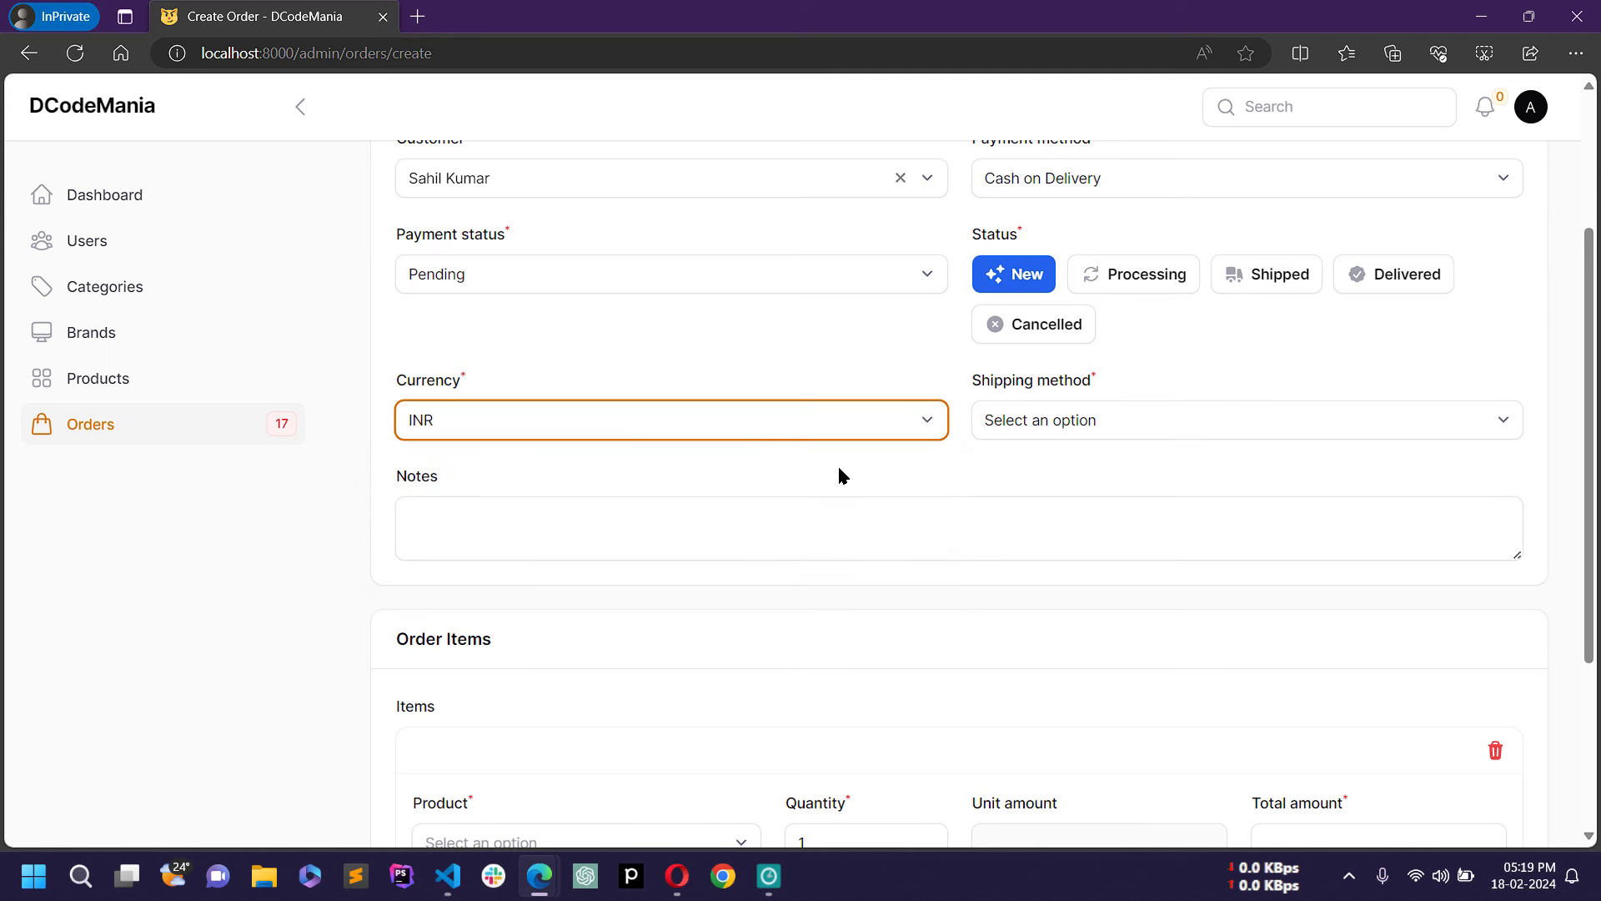
left_click(1128, 411)
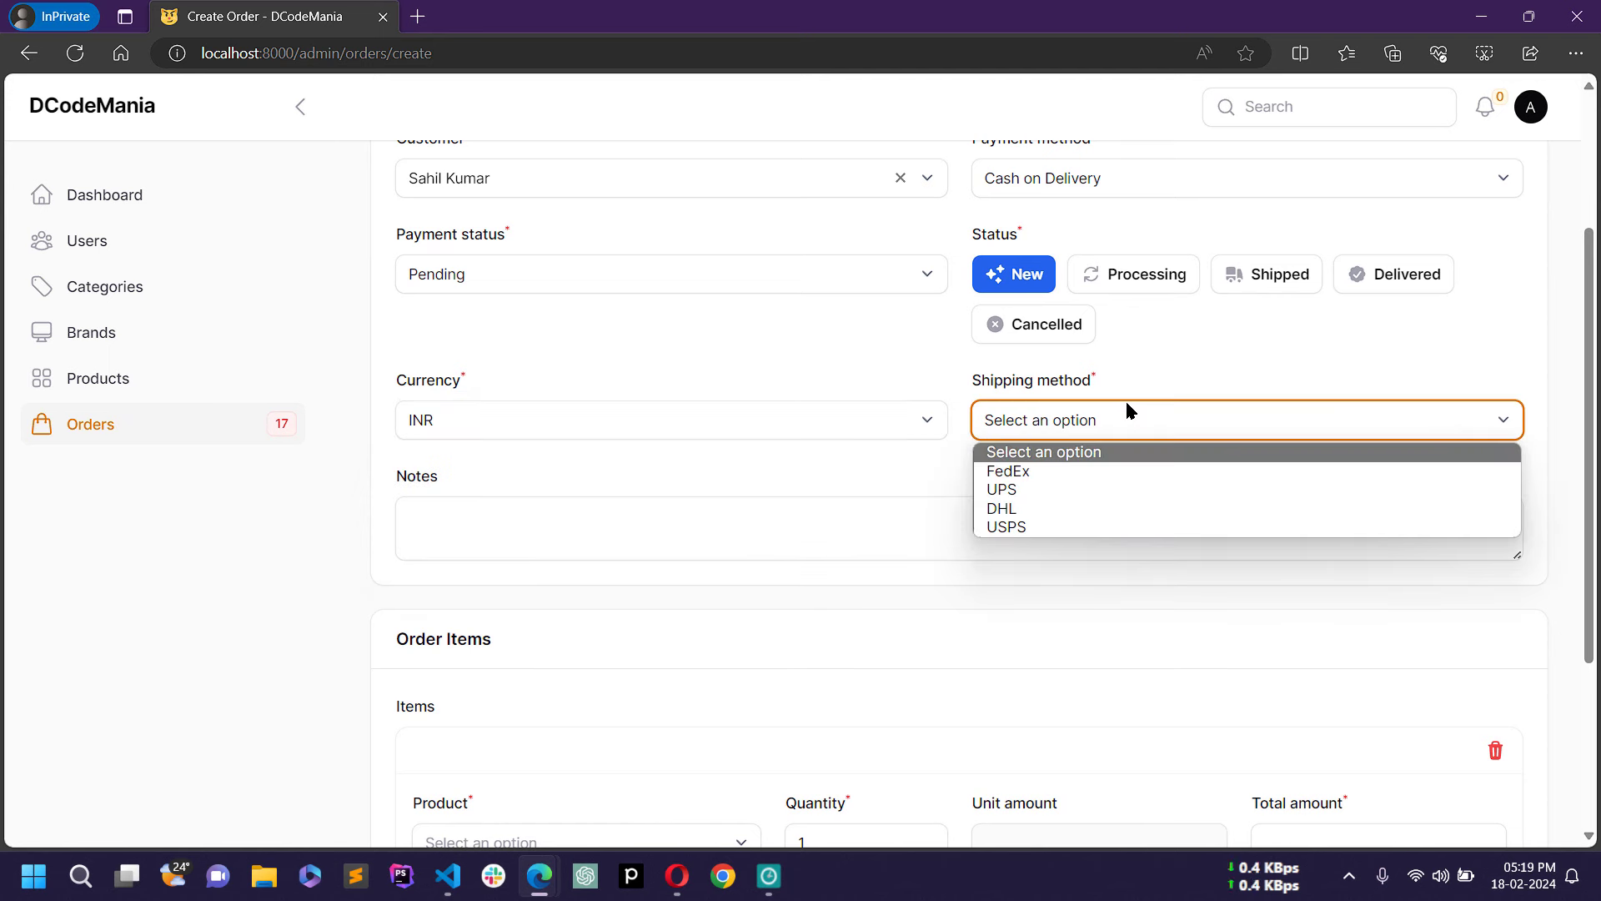
left_click(1048, 473)
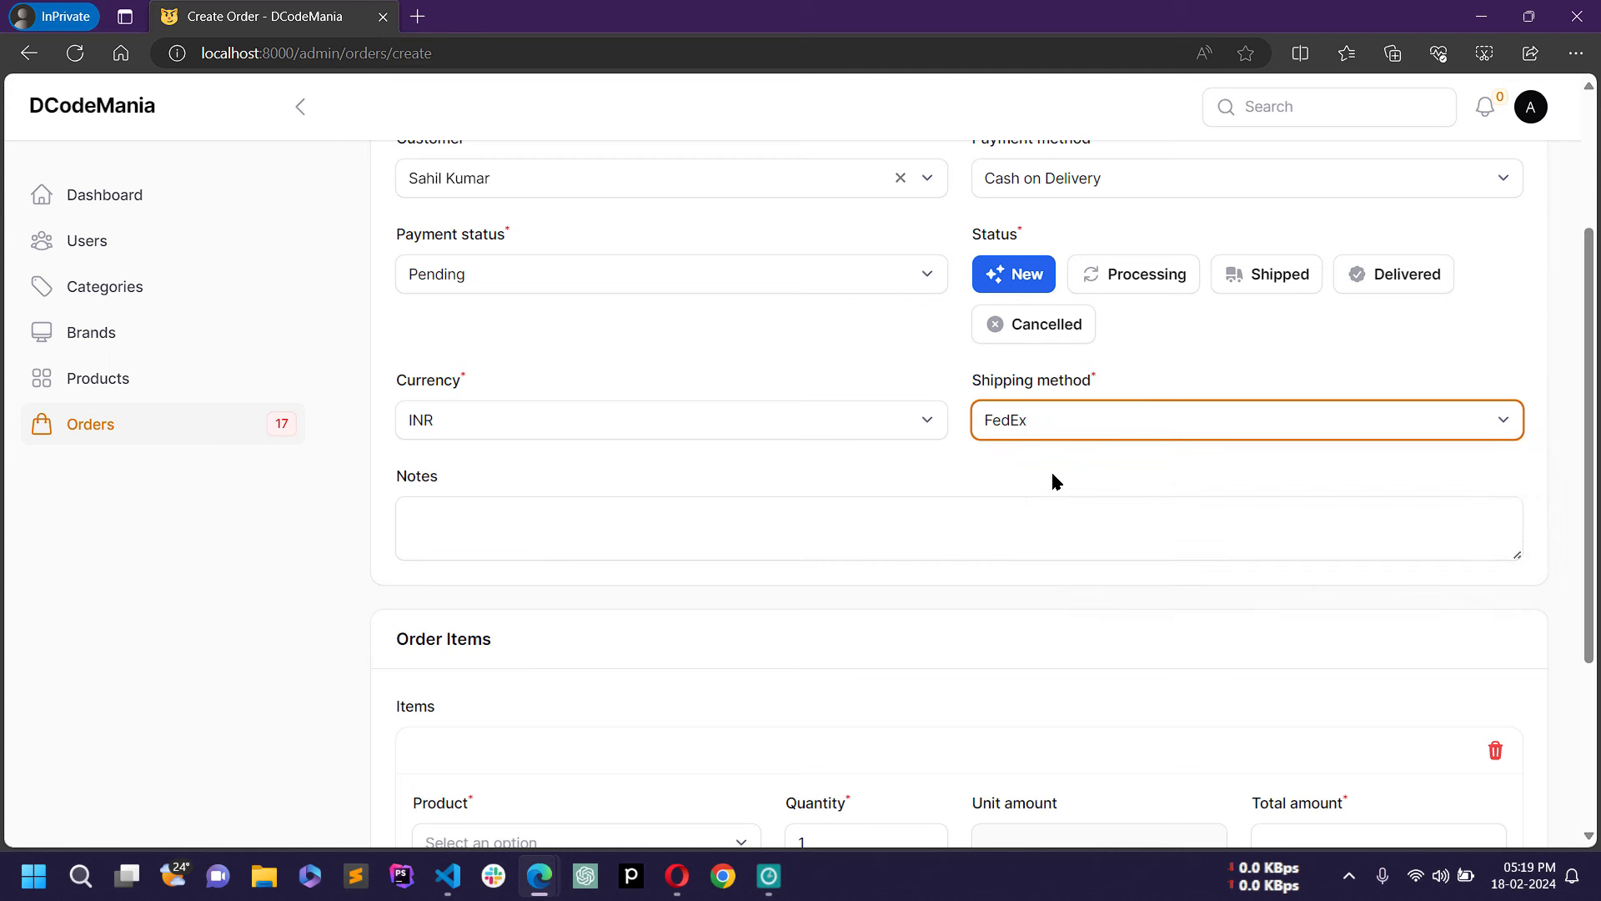
Step: Add the order note 'Testing....'
left_click(808, 532)
type("T")
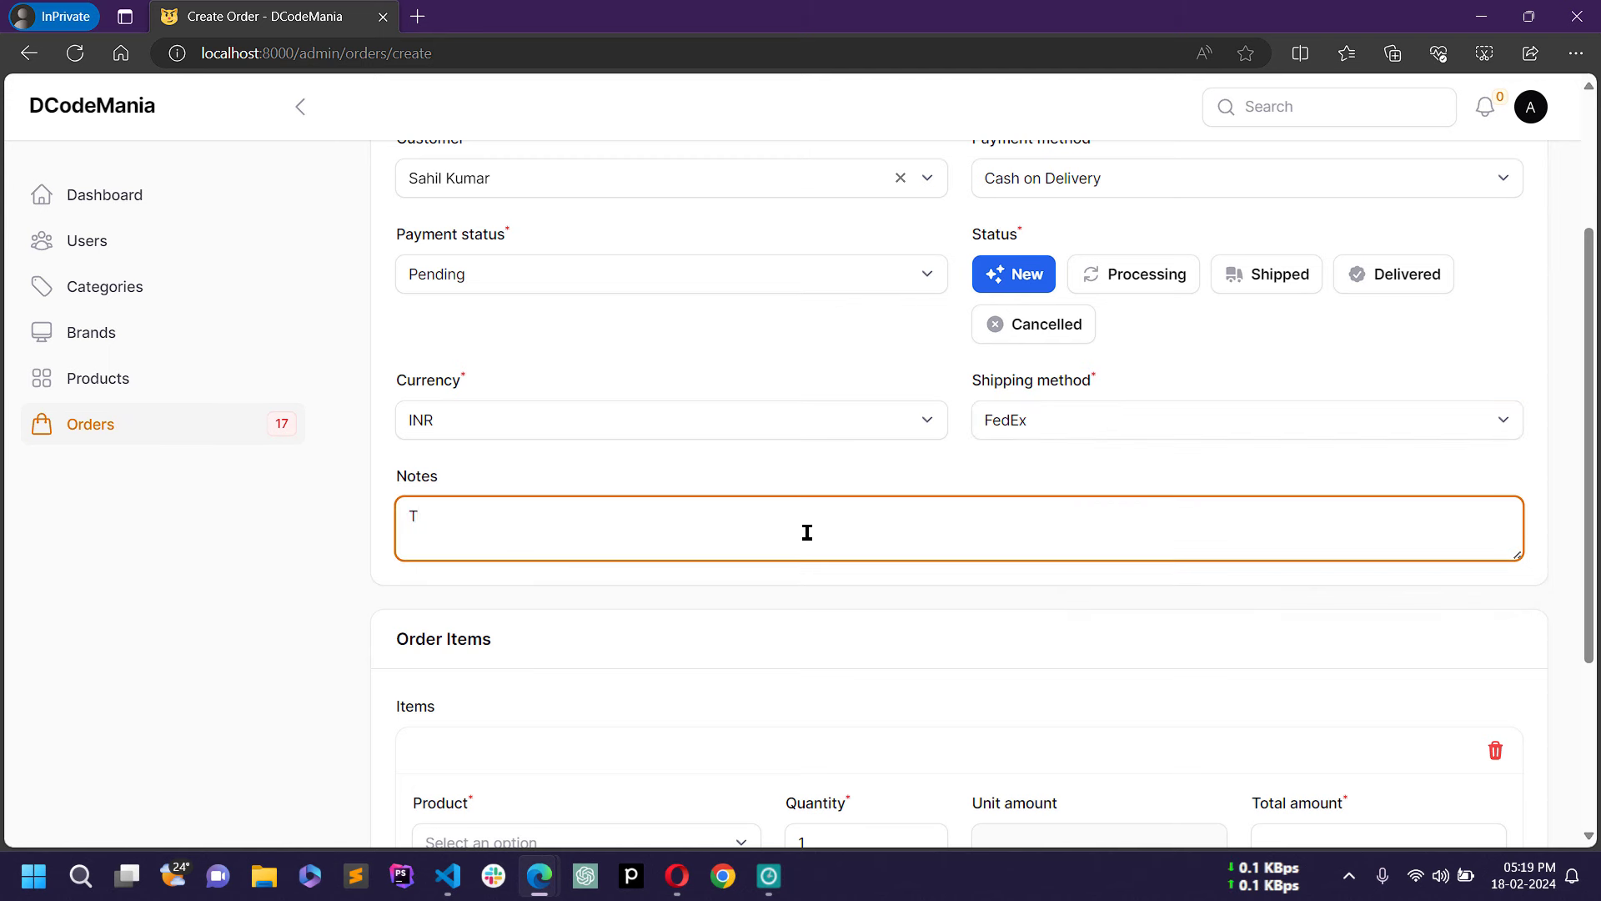
type("esting....")
scroll(819, 522, "down", 3)
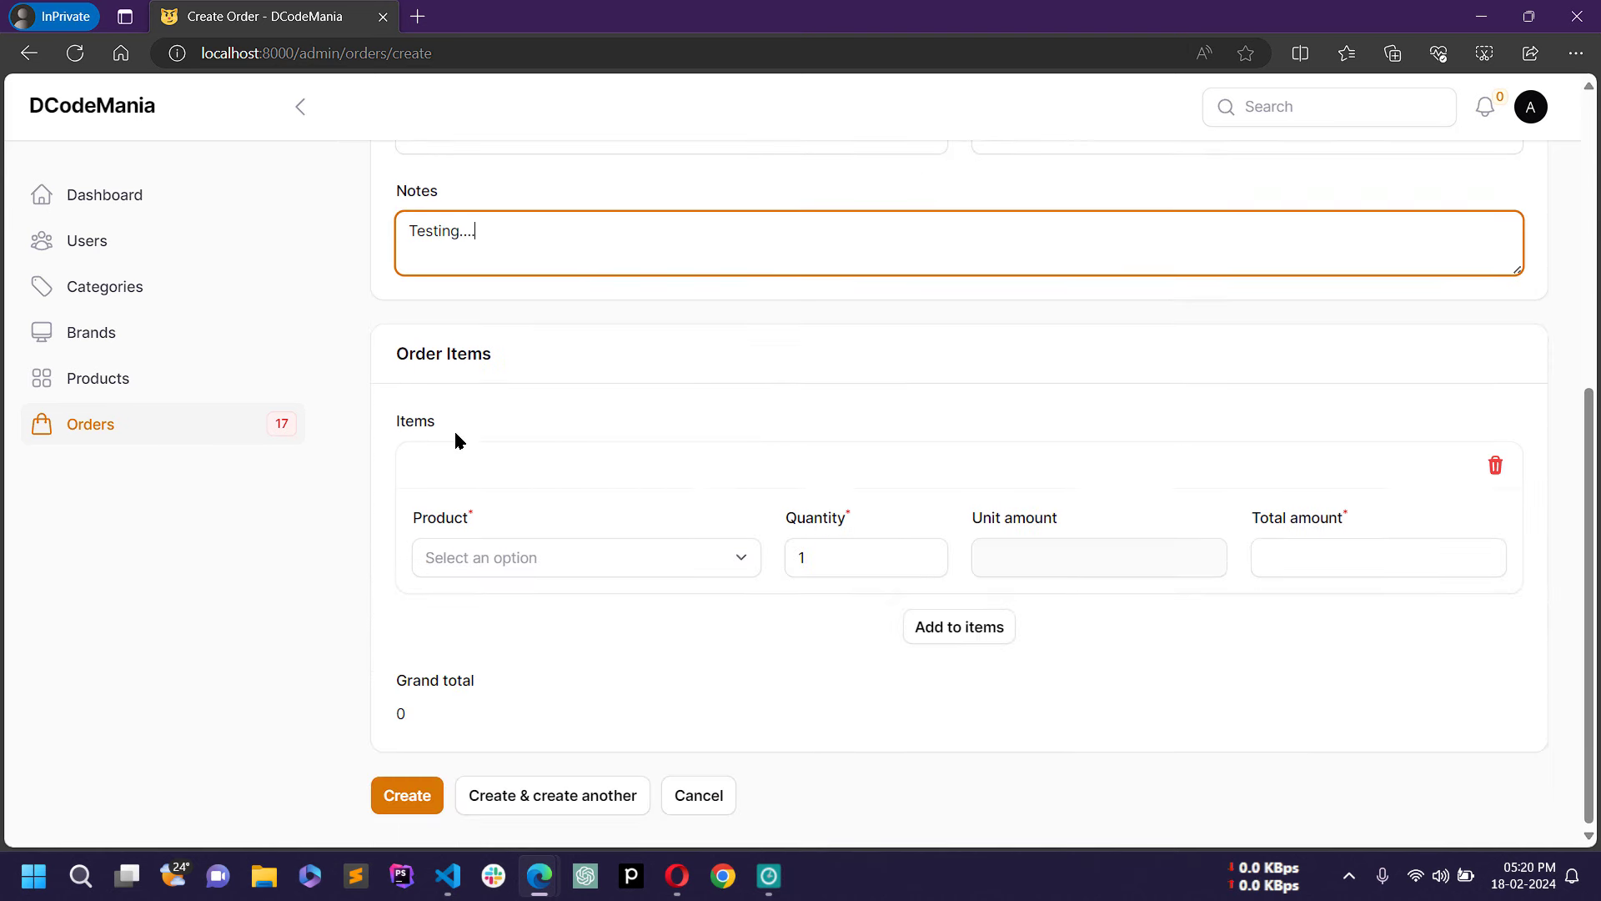
scroll(663, 458, "up", 2)
scroll(667, 517, "down", 1)
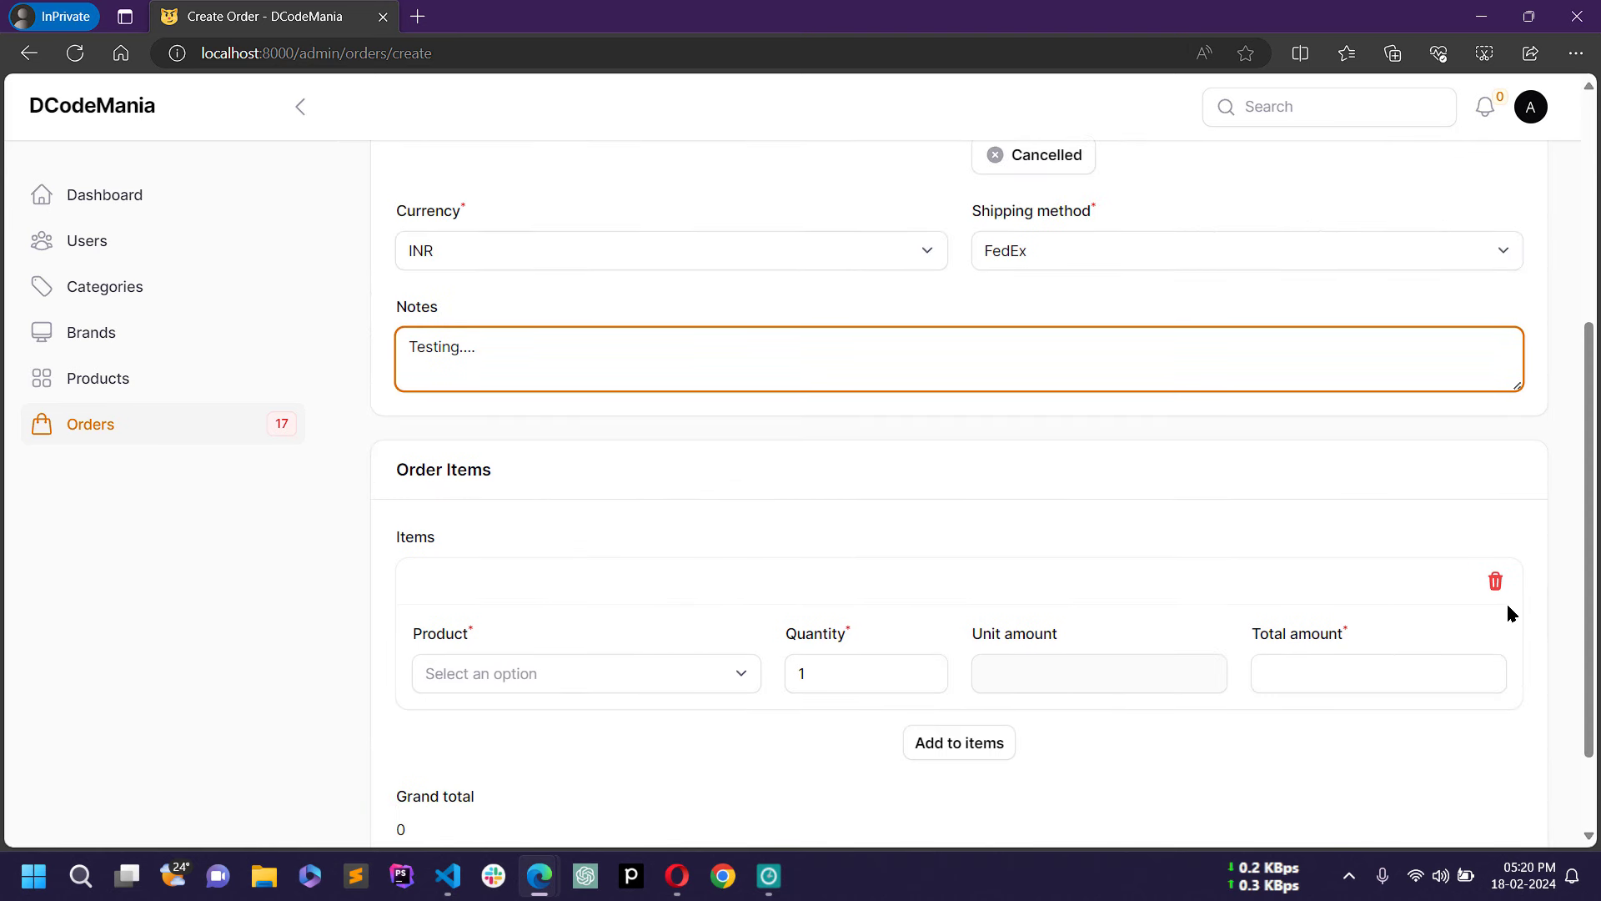
Step: Add Apple 2022 MacBook Air as the first order item with quantity 2, total 230000
left_click(693, 672)
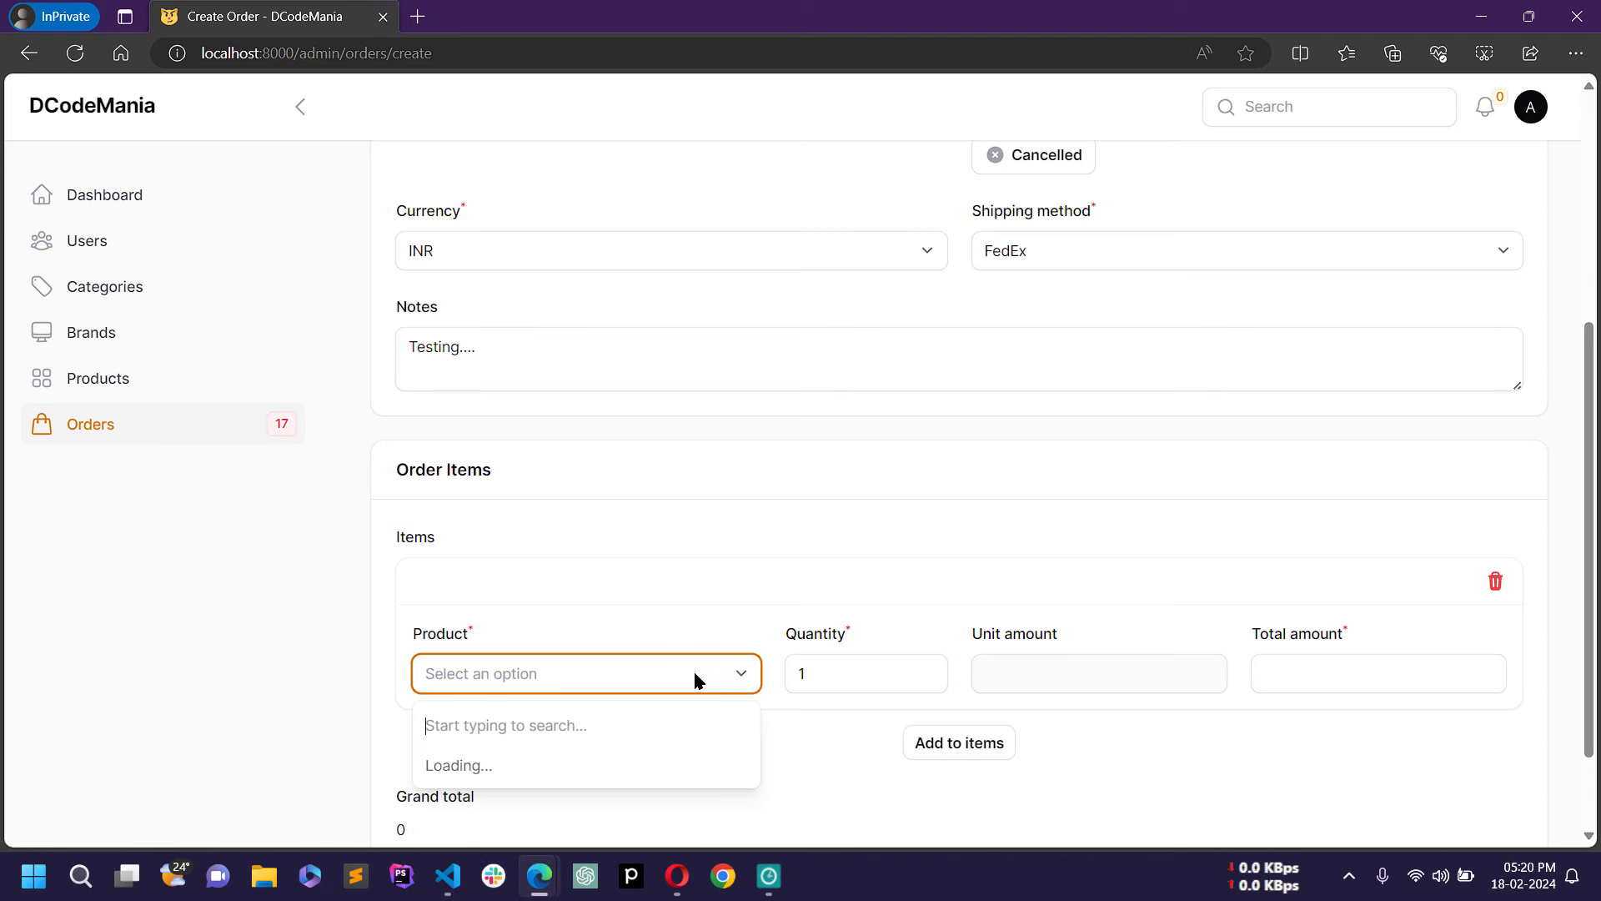
scroll(659, 567, "down", 1)
left_click(549, 615)
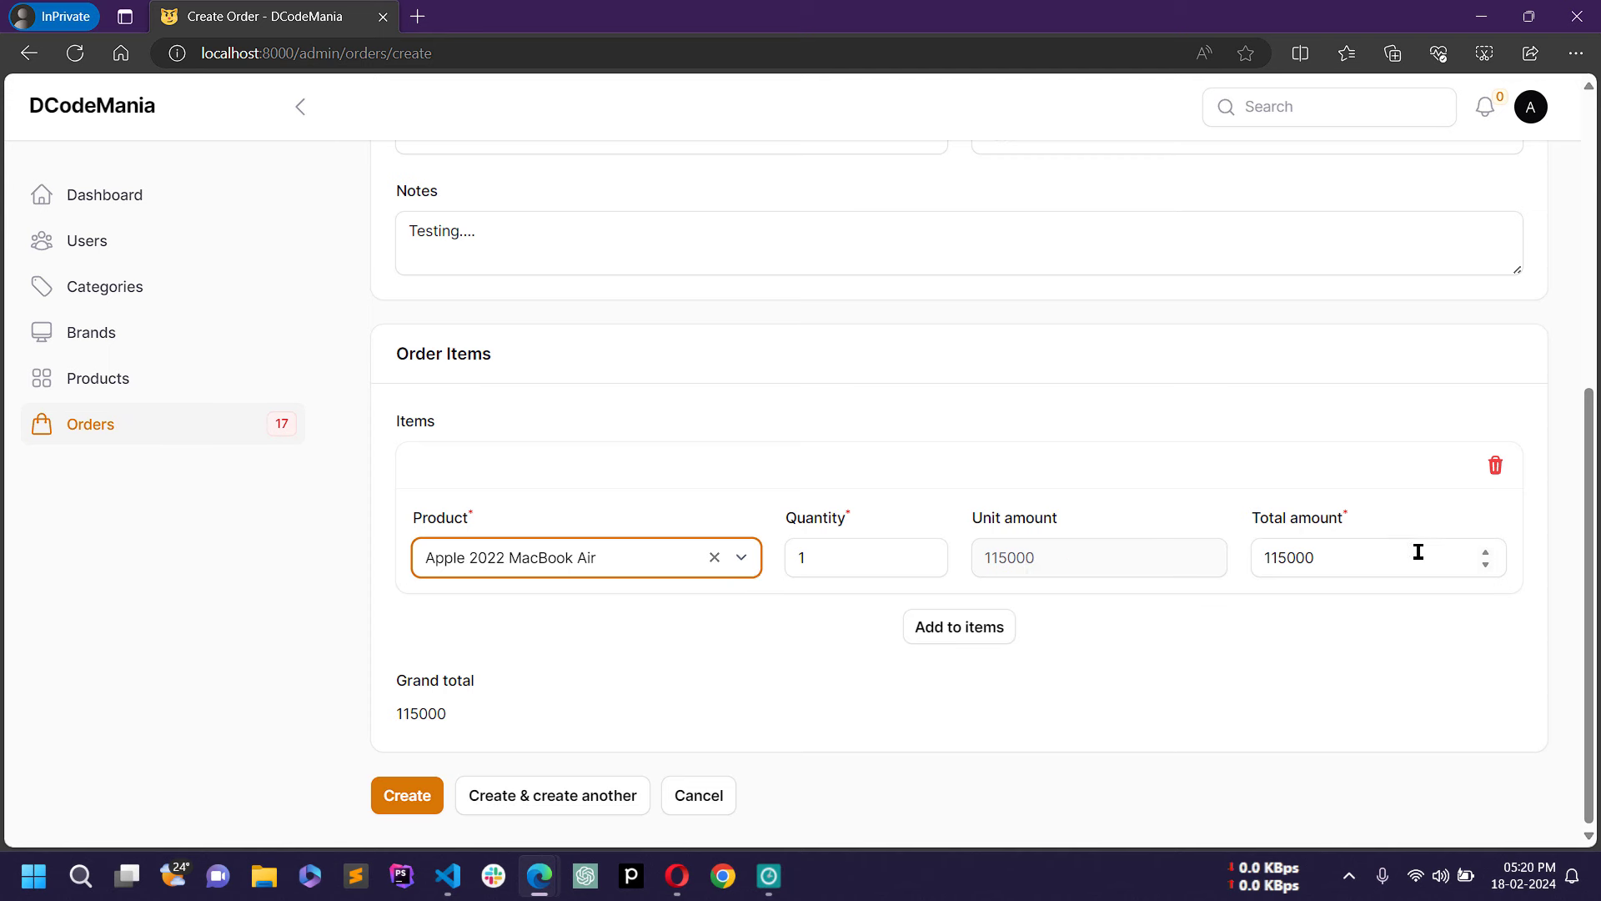
left_click(928, 554)
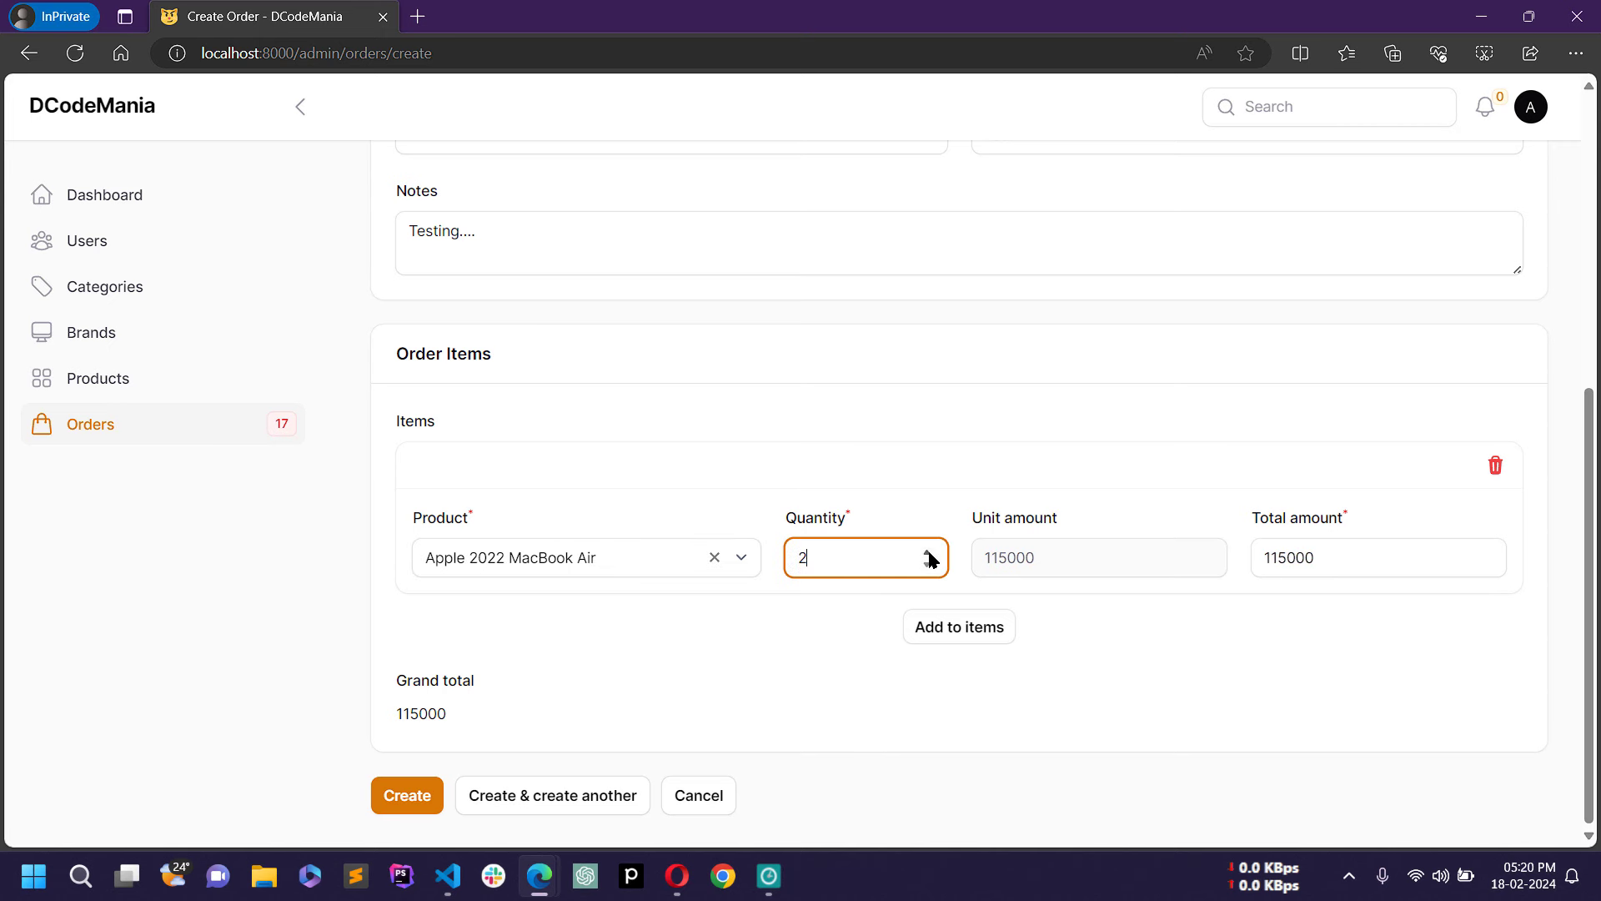
double_click(1269, 557)
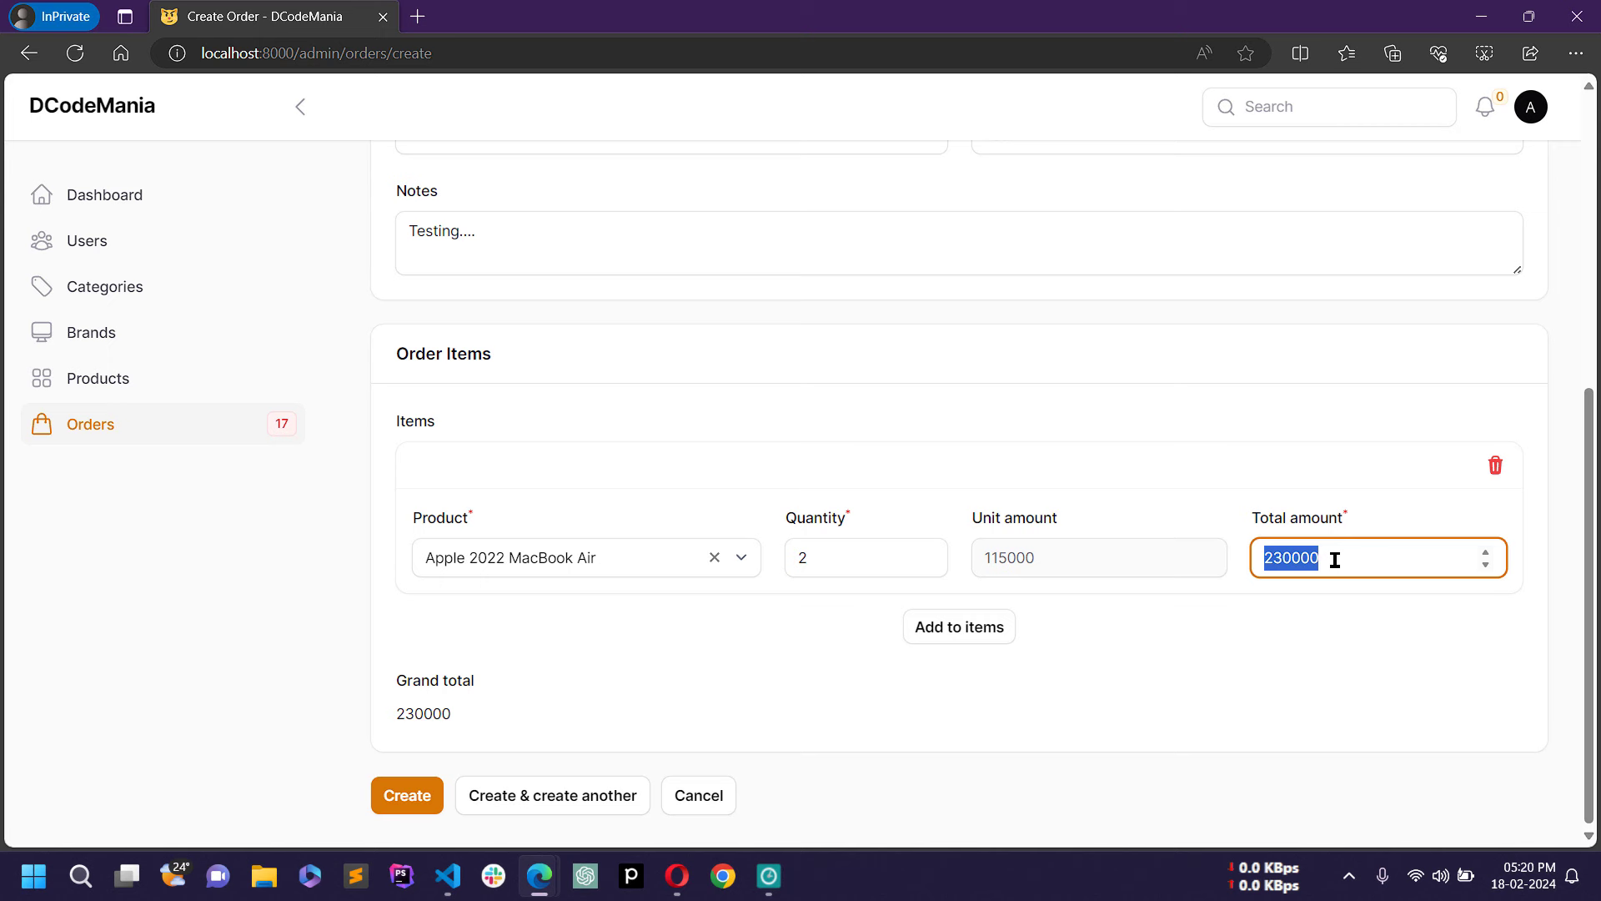
left_click(1325, 492)
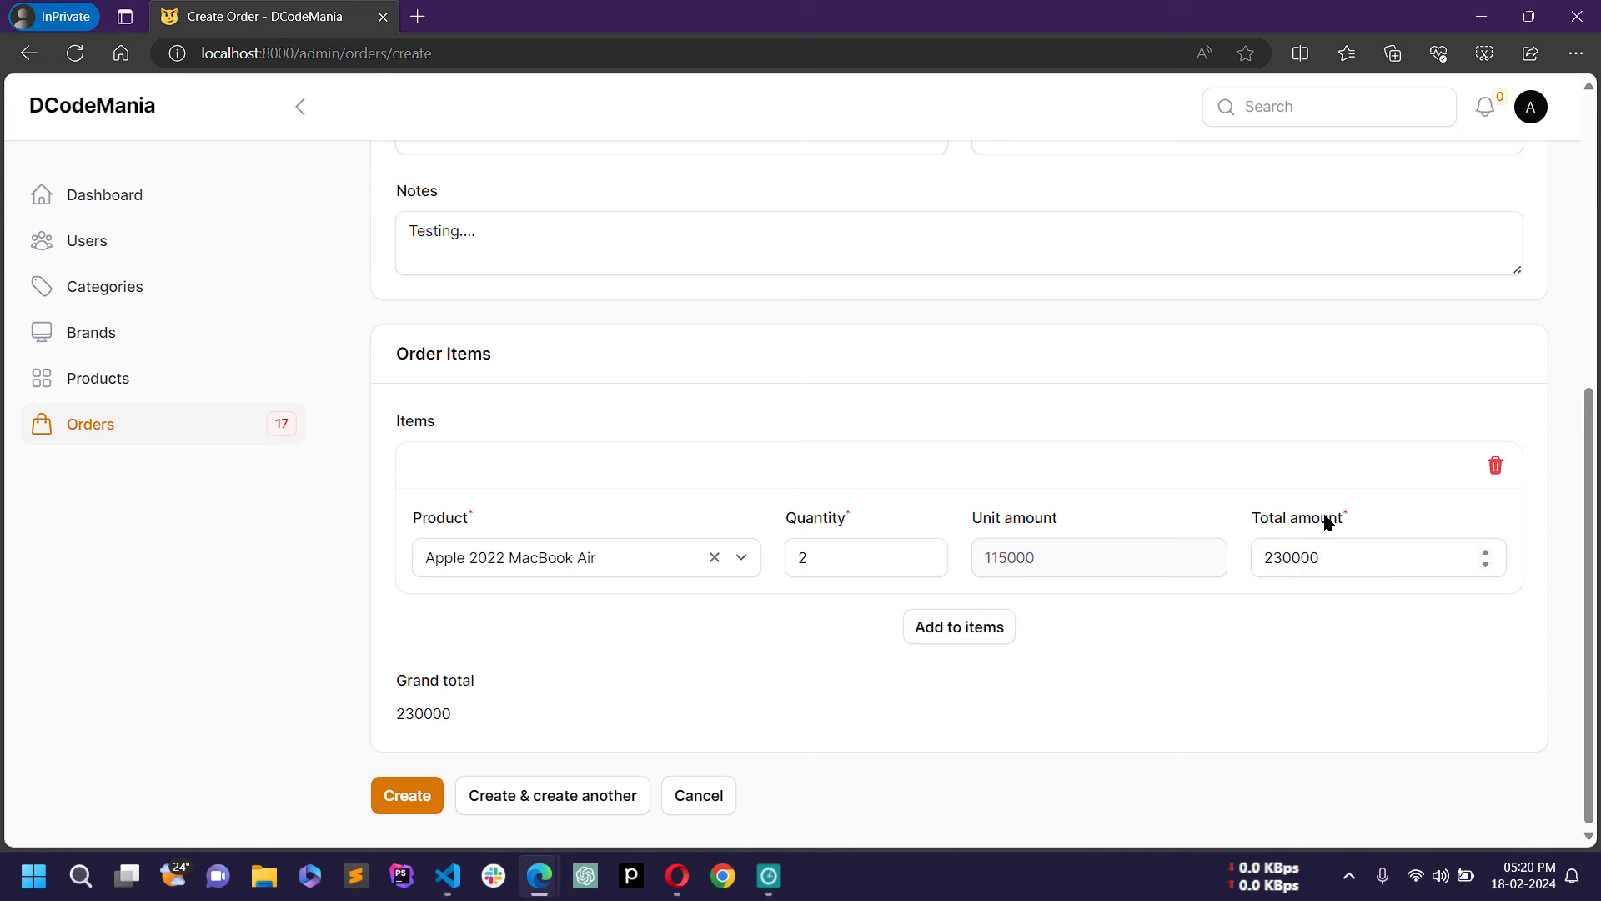
Step: Add Apple iPhone 15 Pro Max as a second item and create the order
left_click(951, 636)
scroll(930, 659, "down", 2)
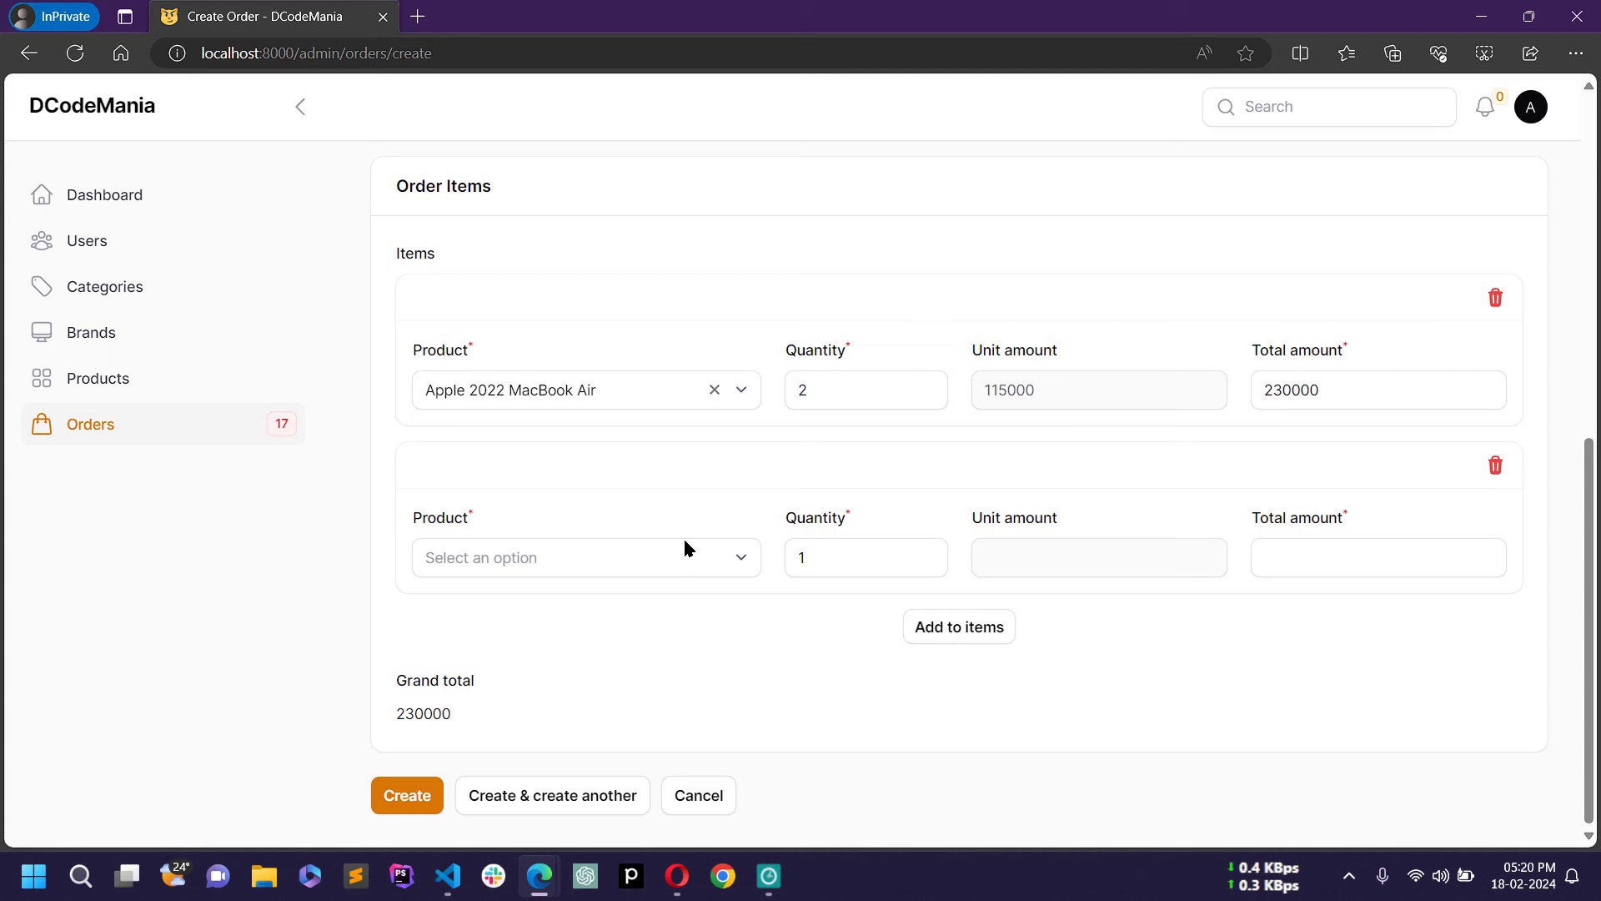
left_click(674, 547)
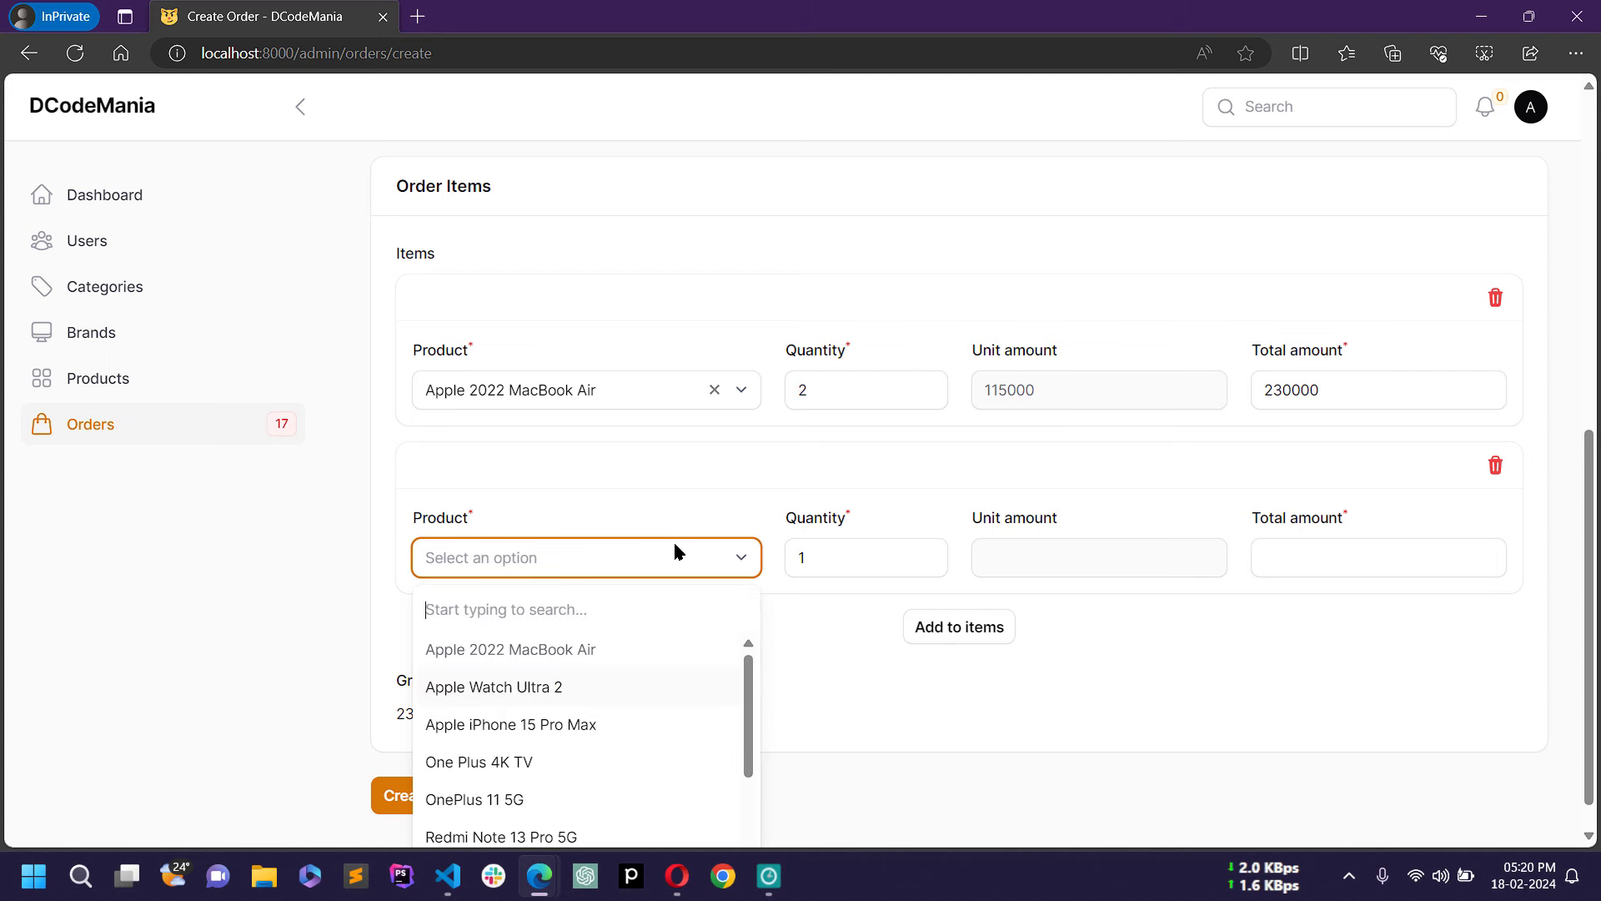
left_click(574, 727)
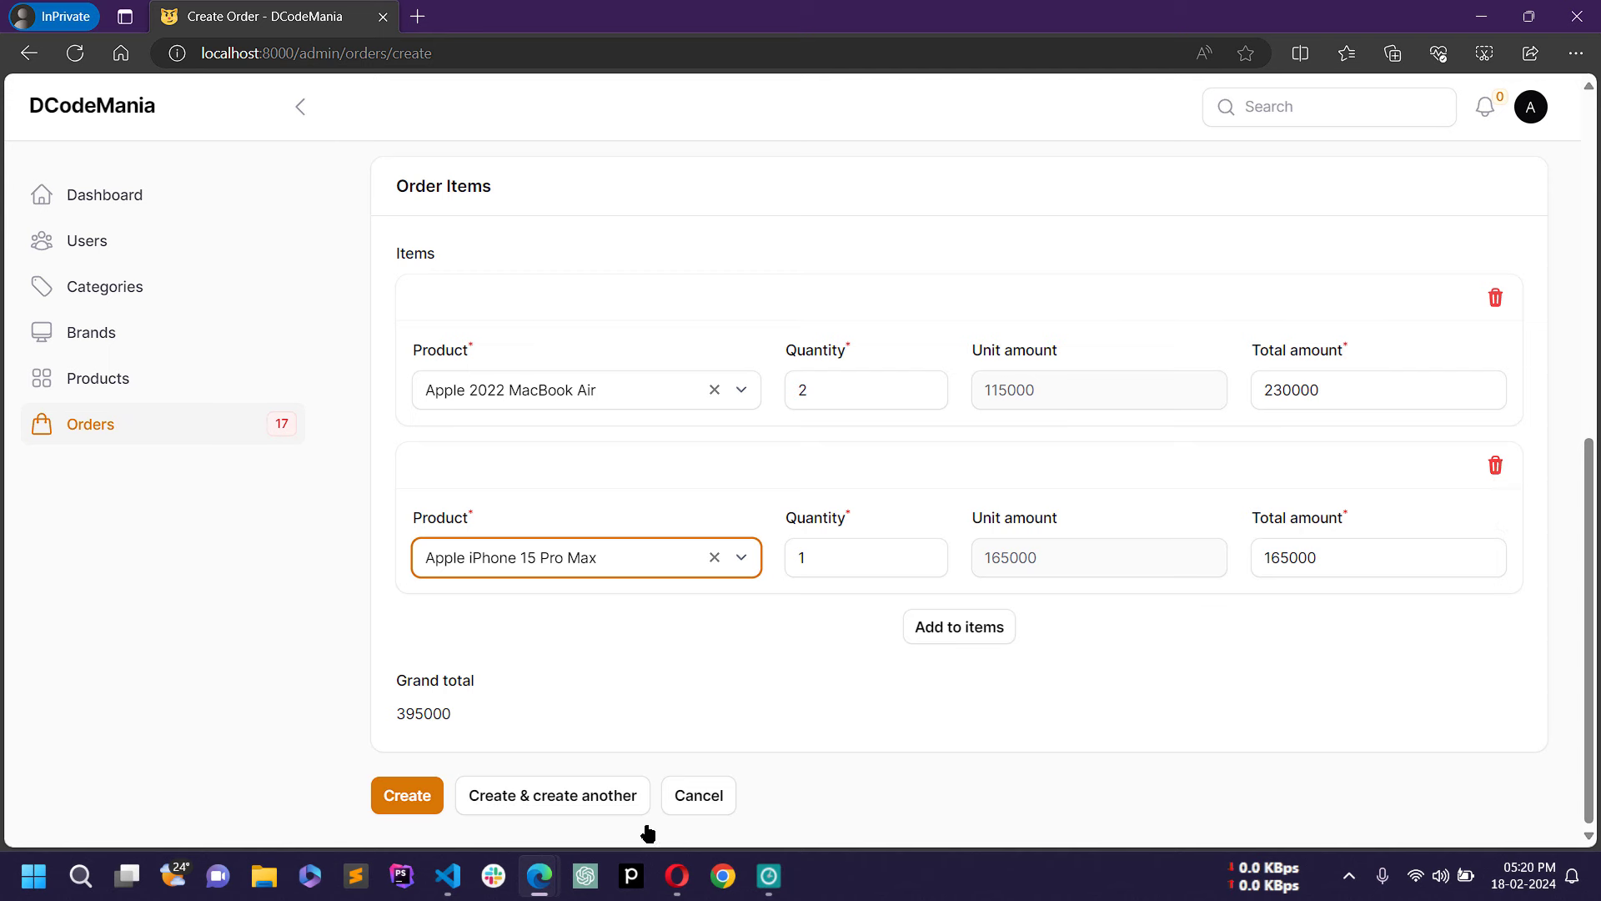
left_click(422, 795)
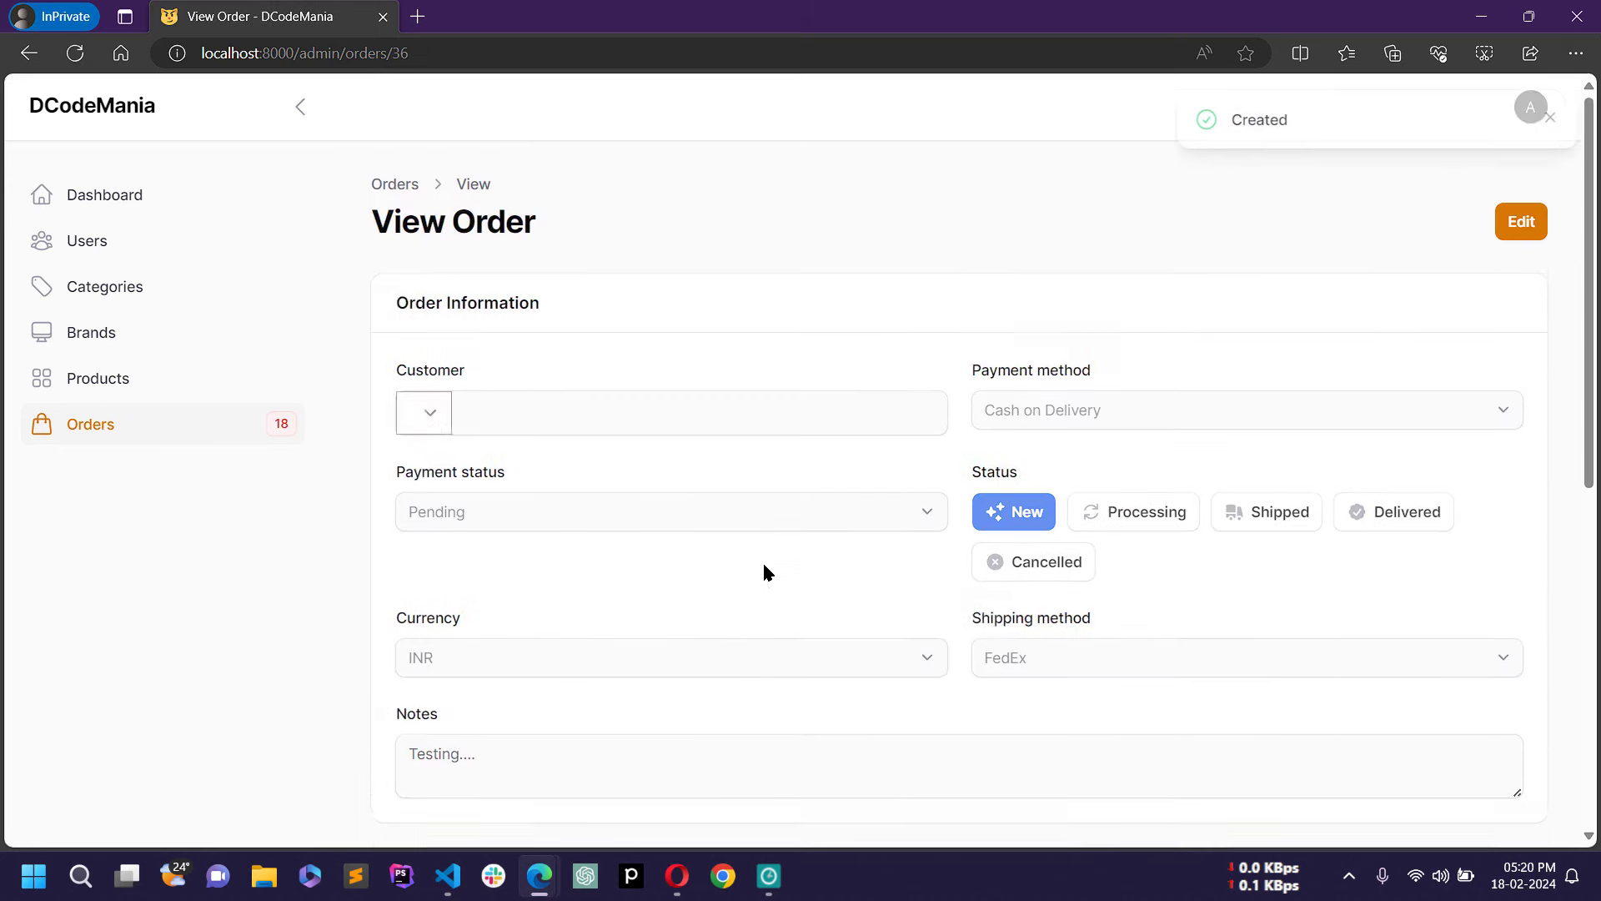
Step: Review the saved 395000 order, then return to the Orders list
scroll(765, 570, "down", 6)
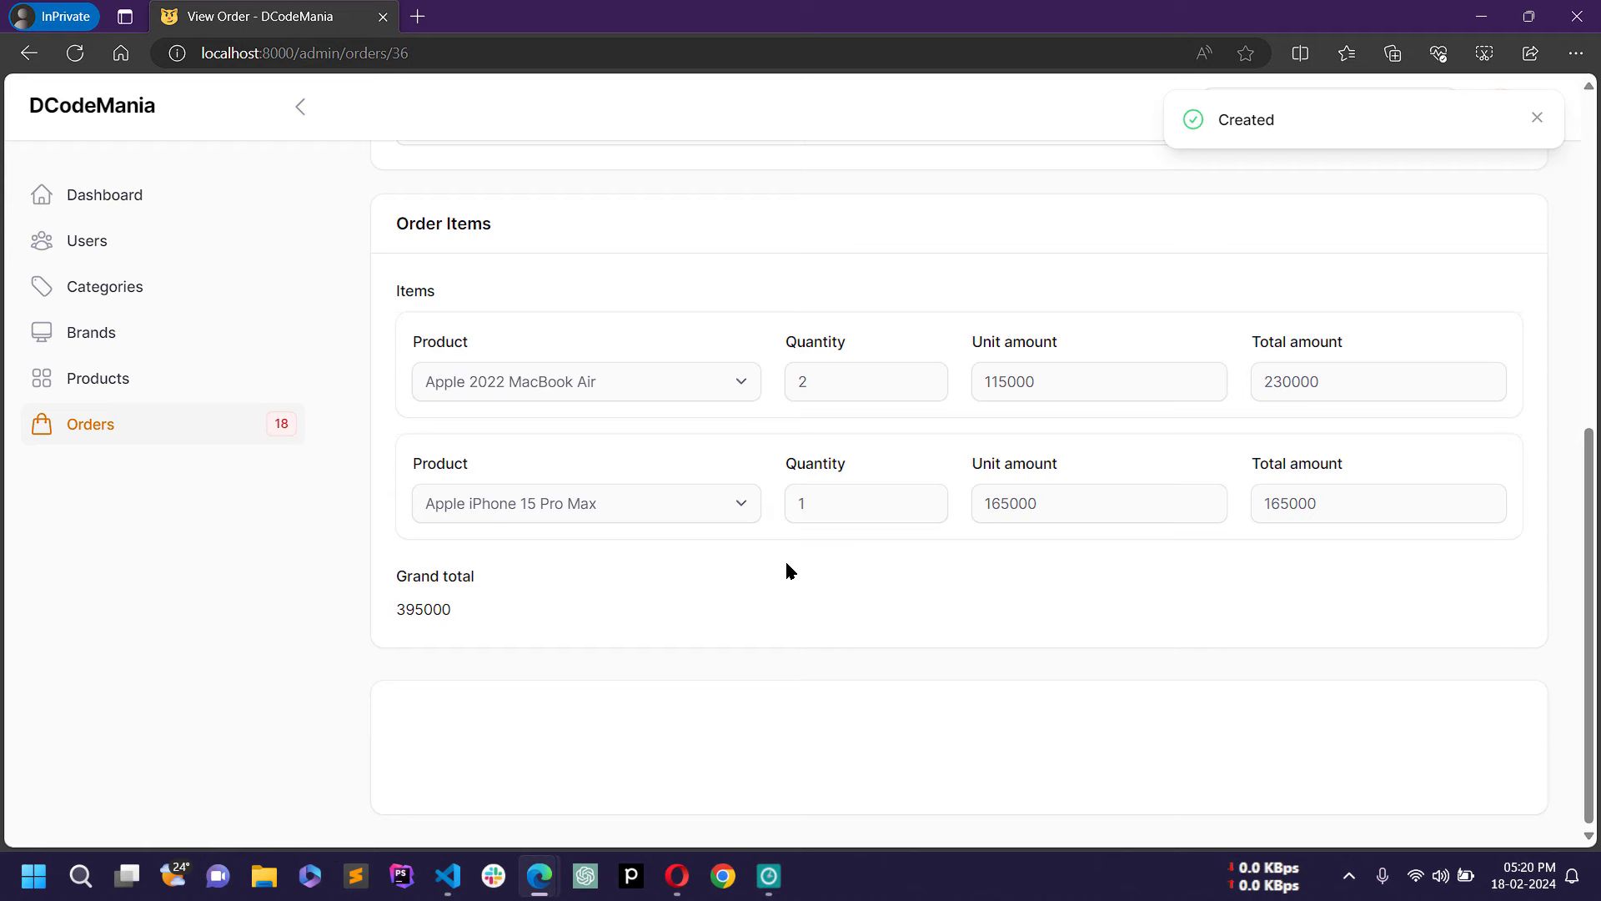
scroll(787, 570, "down", 2)
scroll(847, 558, "up", 3)
scroll(859, 554, "down", 3)
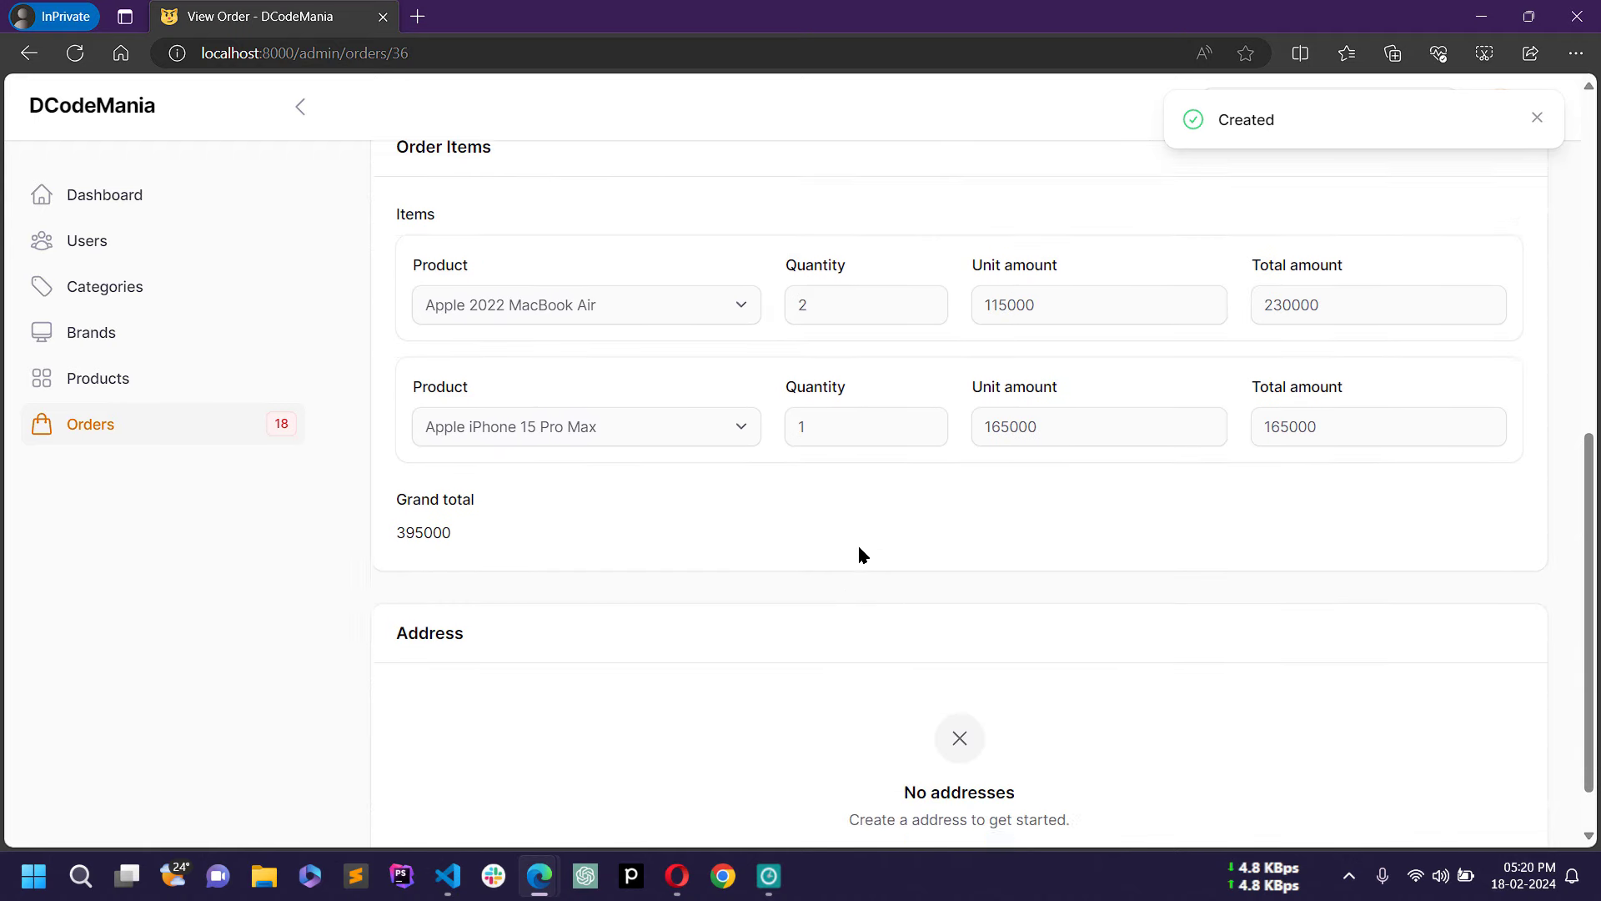
scroll(876, 542, "up", 8)
scroll(883, 540, "down", 5)
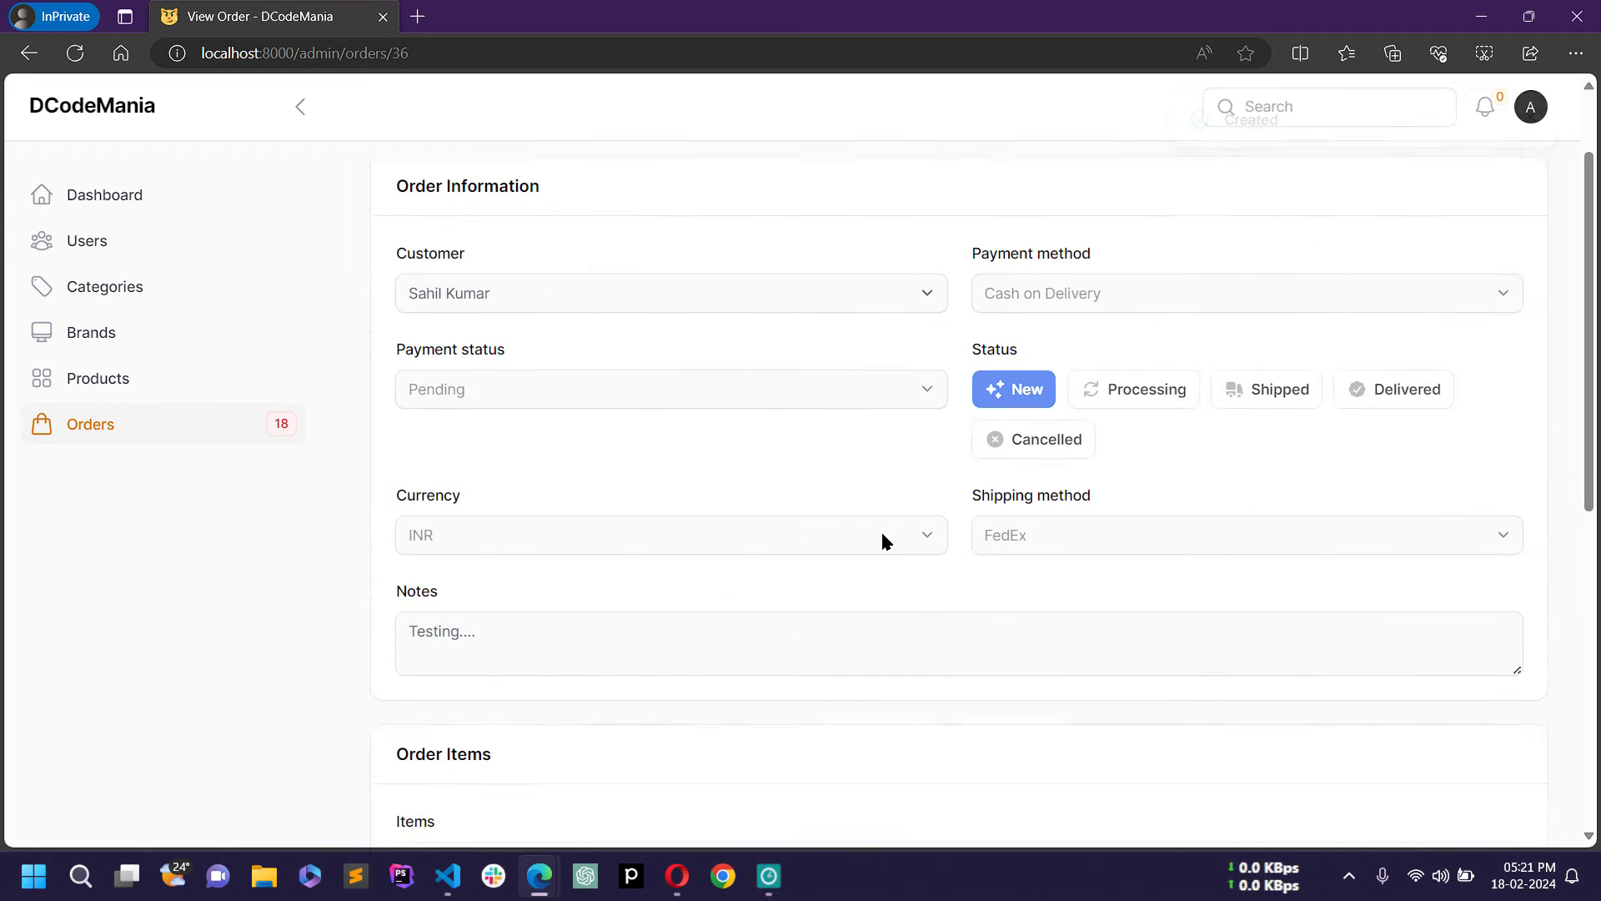
left_click(181, 432)
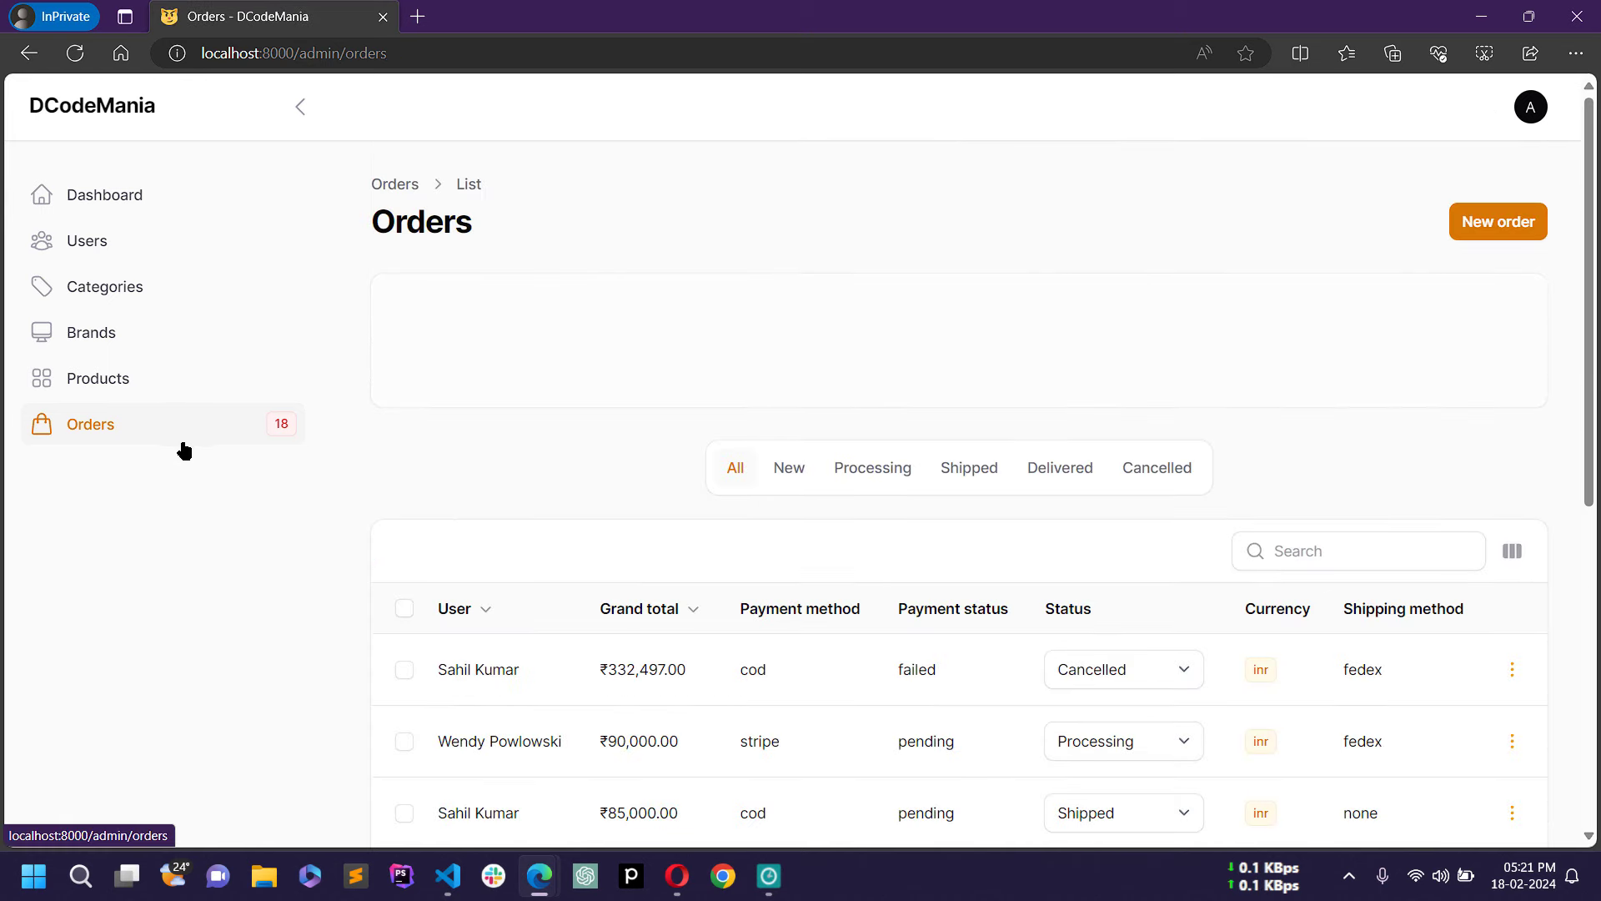
Step: Check the Orders list, then switch to the Home - DCodeMania storefront window
scroll(613, 441, "down", 5)
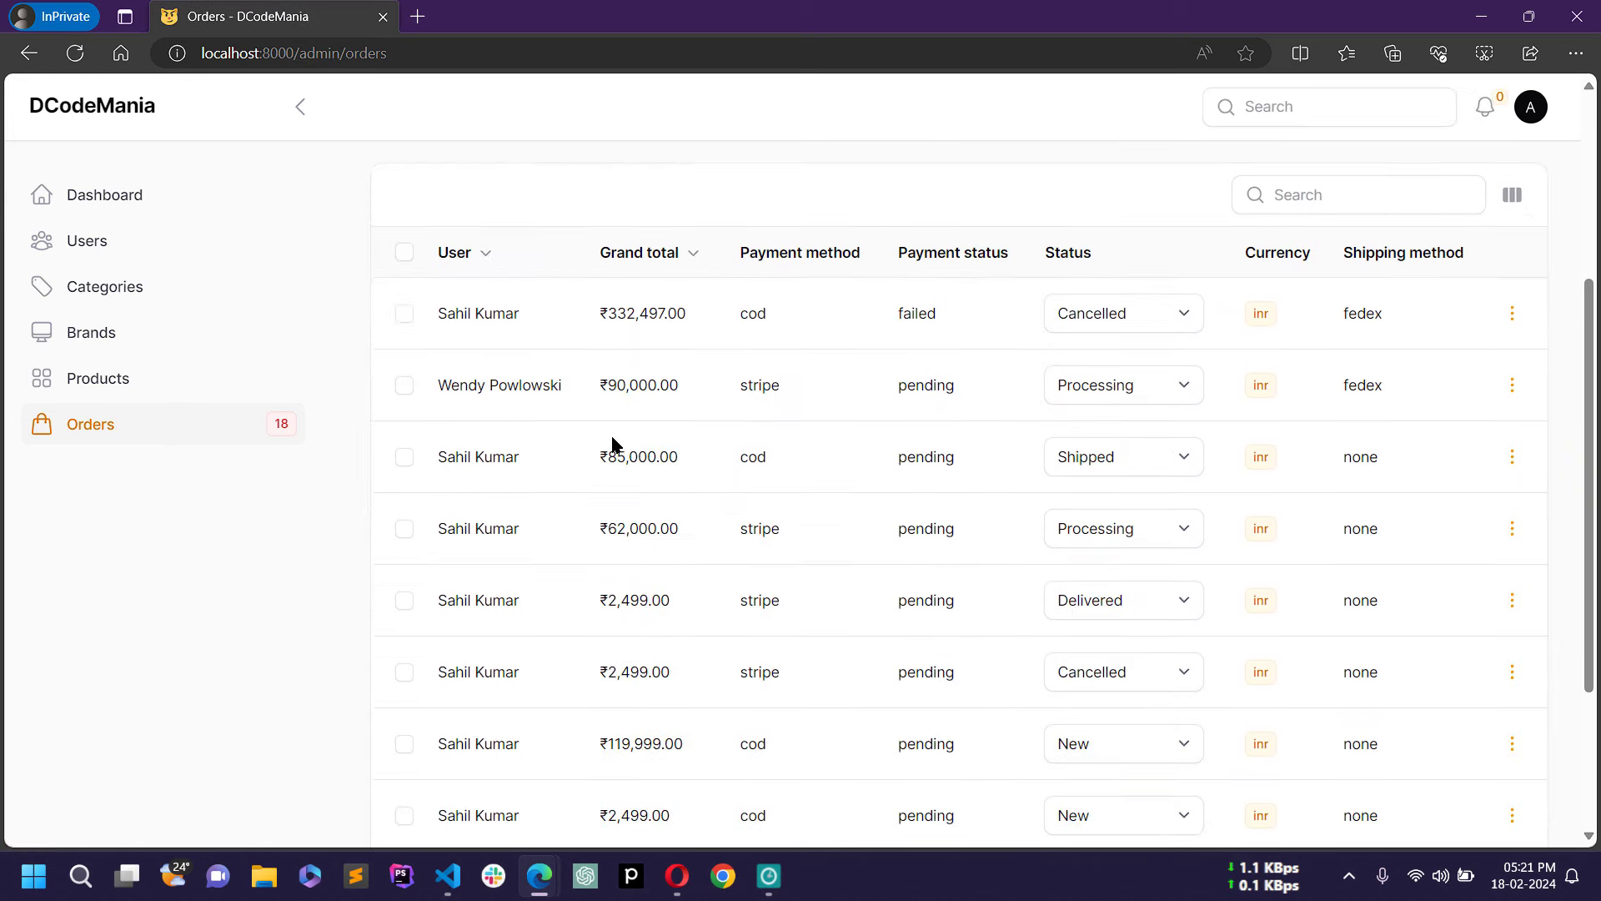
scroll(615, 442, "up", 5)
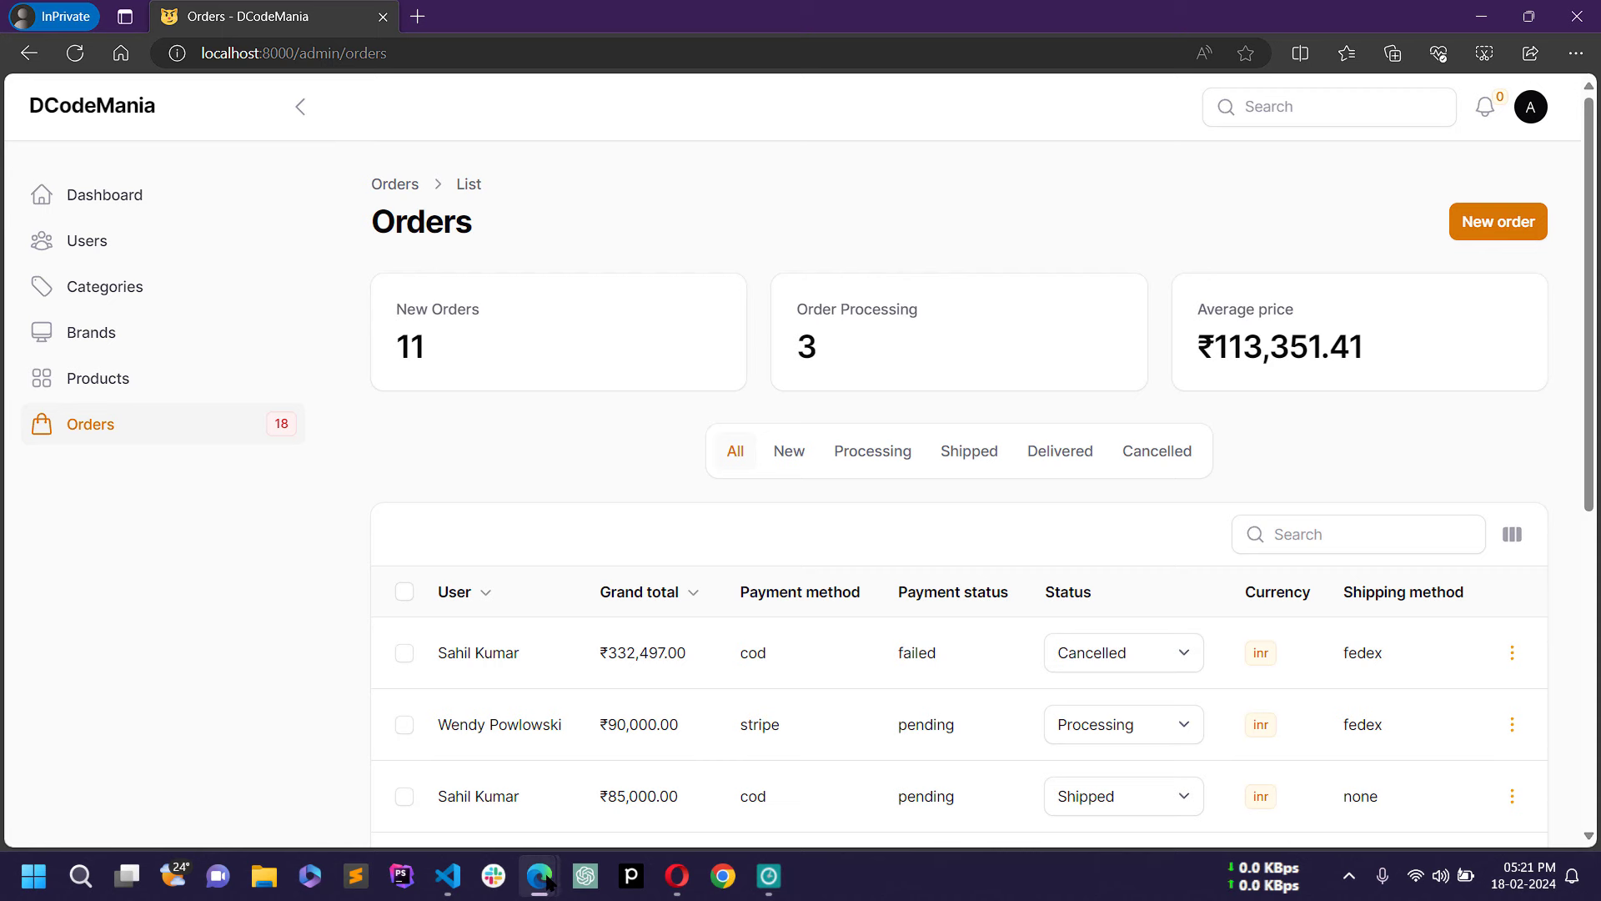
mouse_move(539, 876)
left_click(492, 801)
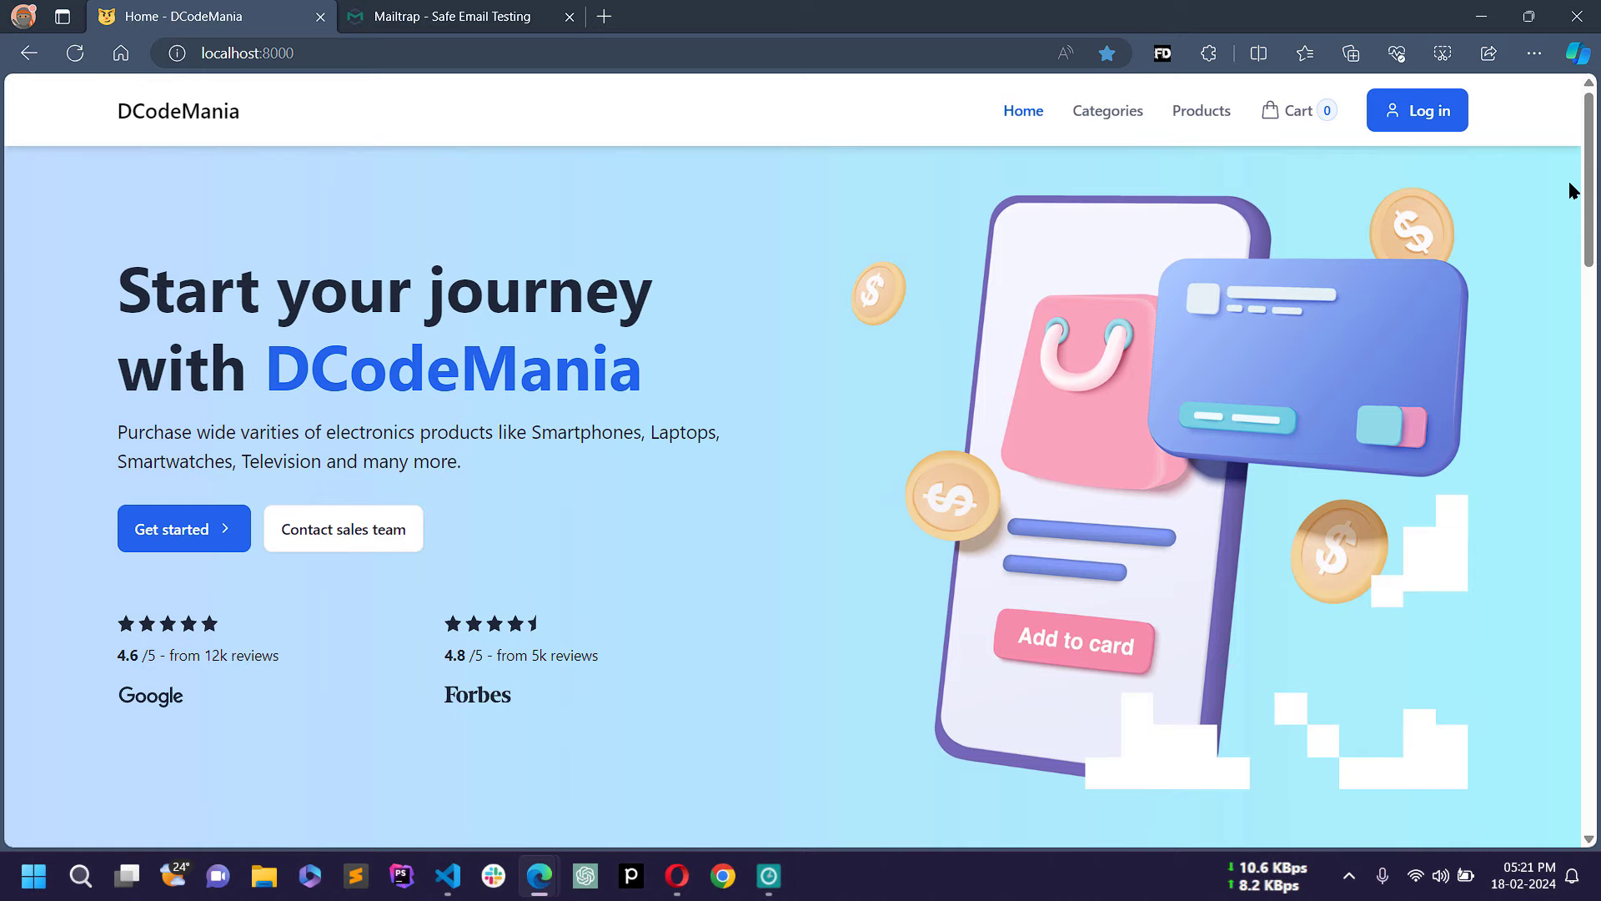
Step: Browse the home page's Brands, Categories and Customer Reviews sections, then go to Categories
left_click_drag(1590, 149, 1590, 334)
scroll(1500, 286, "down", 1)
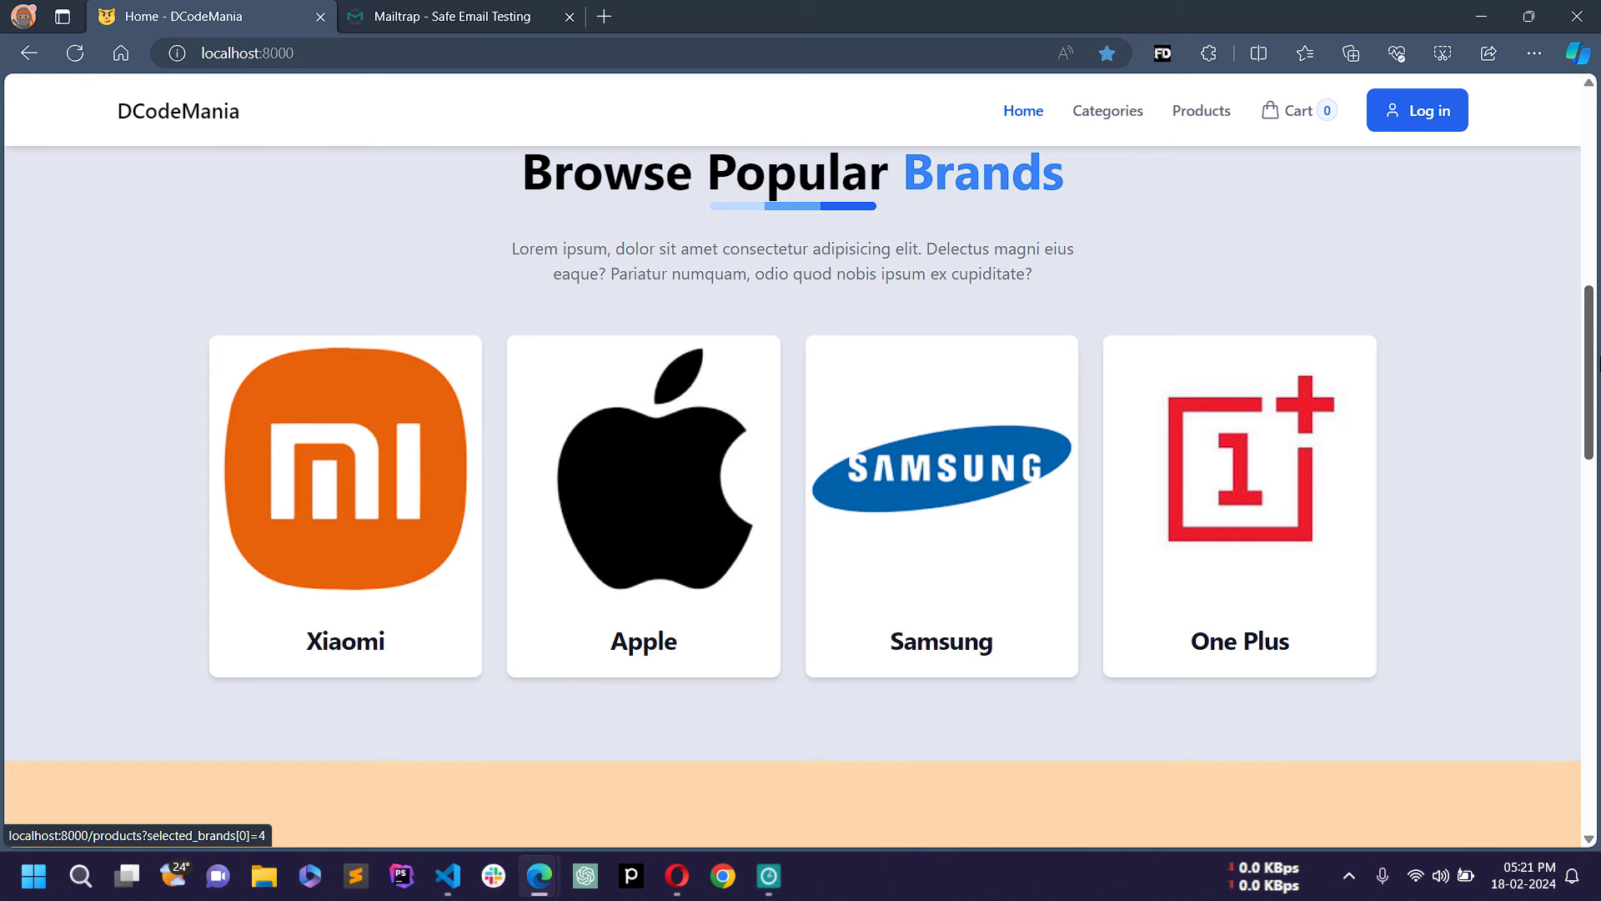
scroll(793, 501, "down", 1)
scroll(793, 500, "up", 2)
scroll(792, 500, "down", 5)
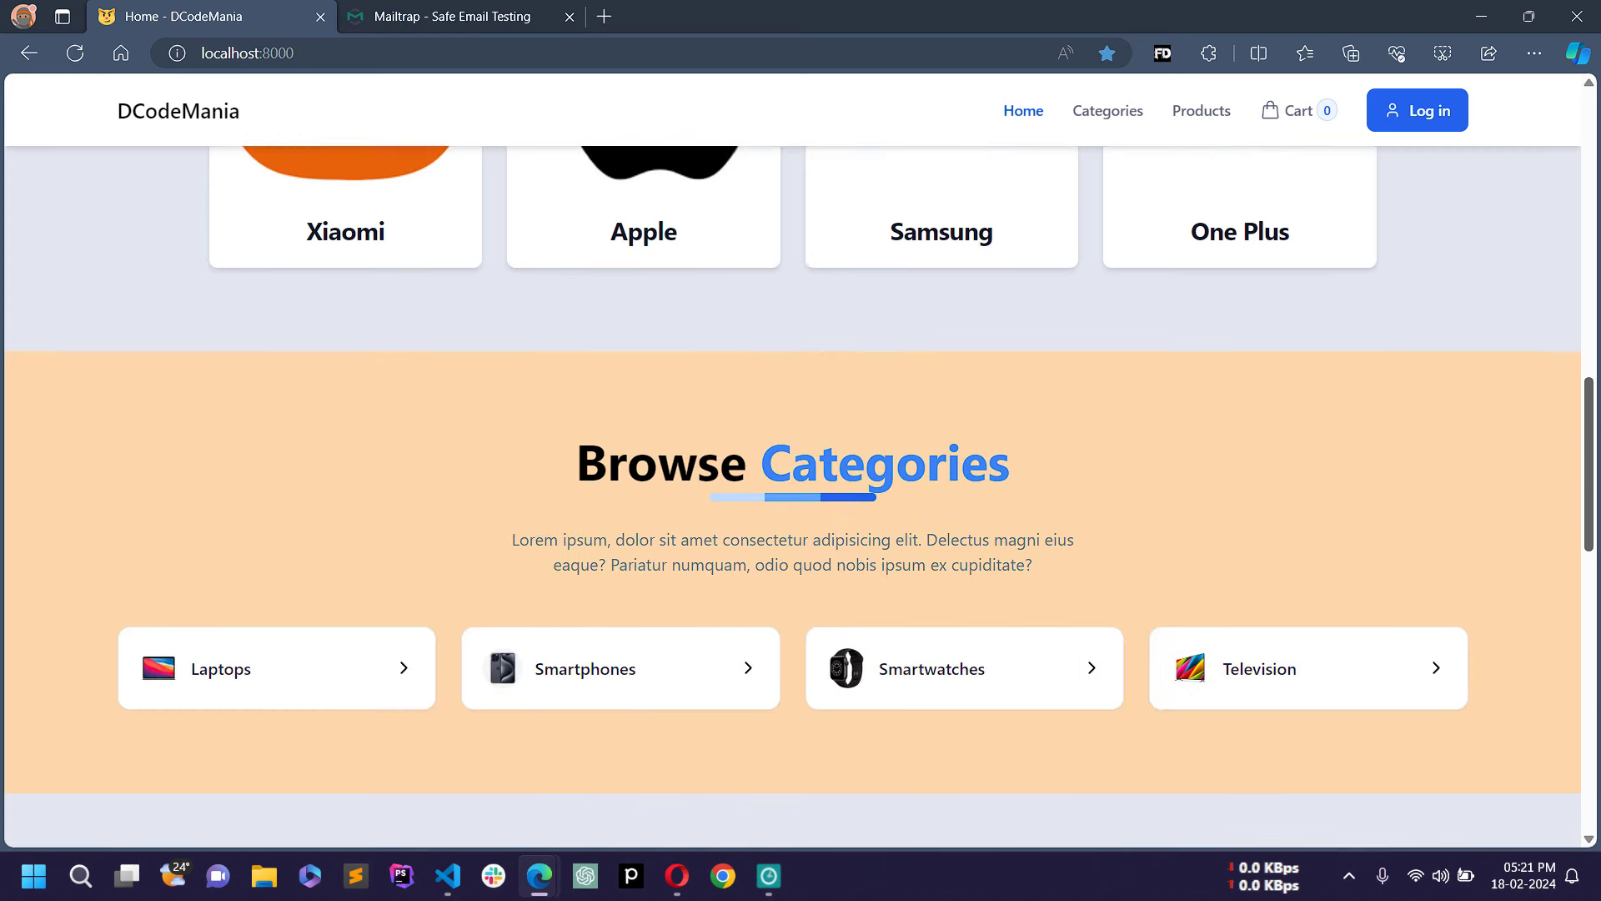
scroll(904, 351, "down", 2)
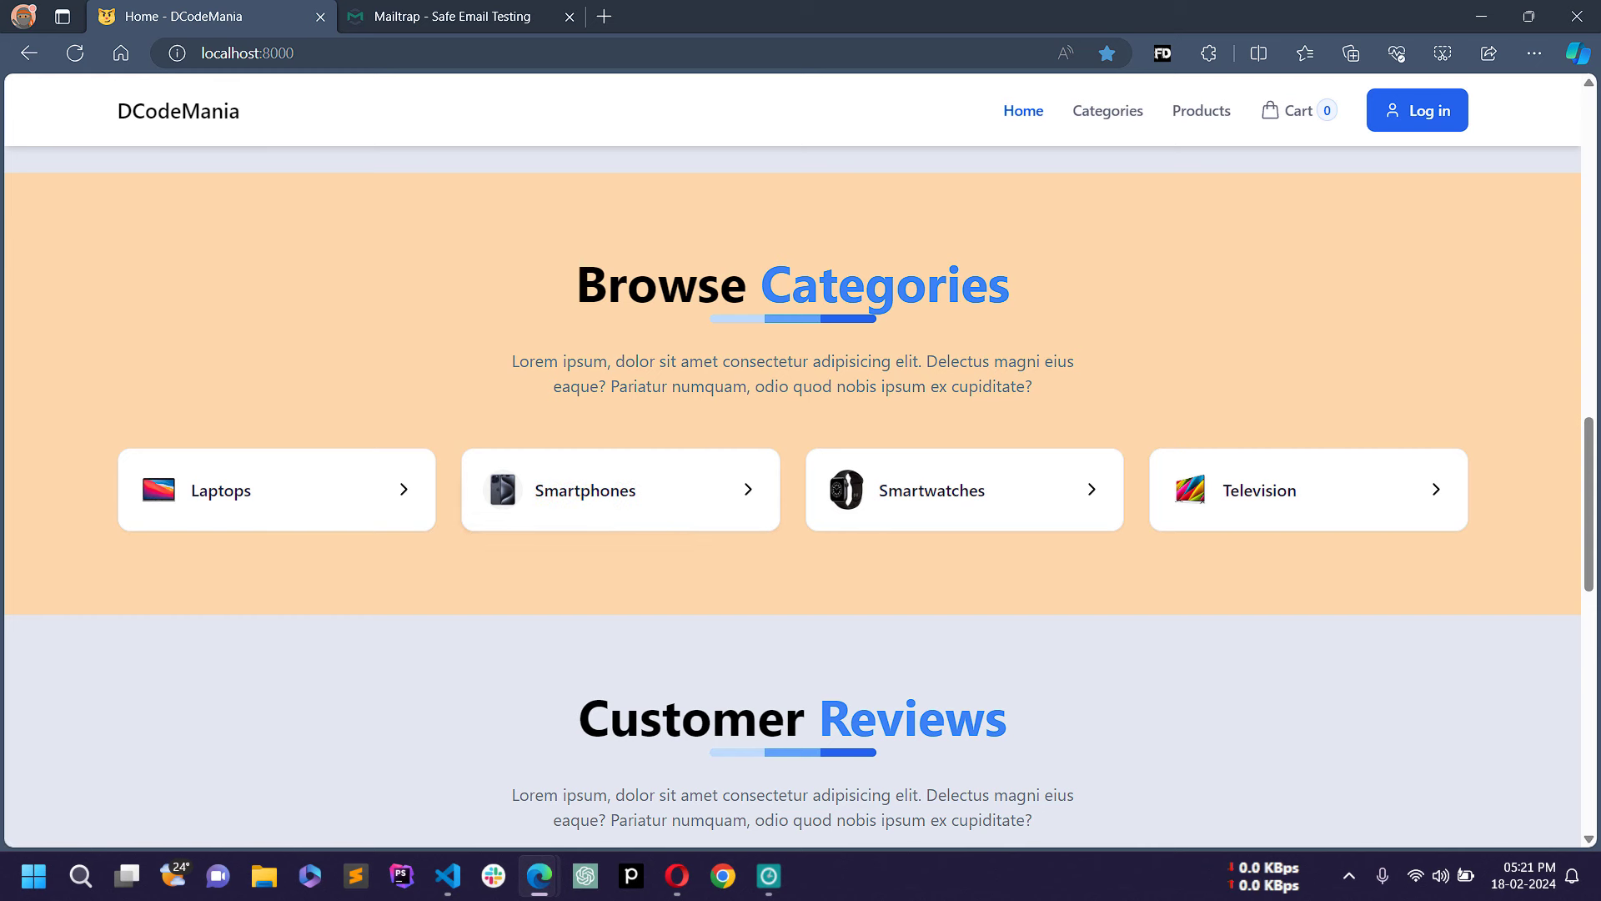
scroll(1299, 462, "down", 5)
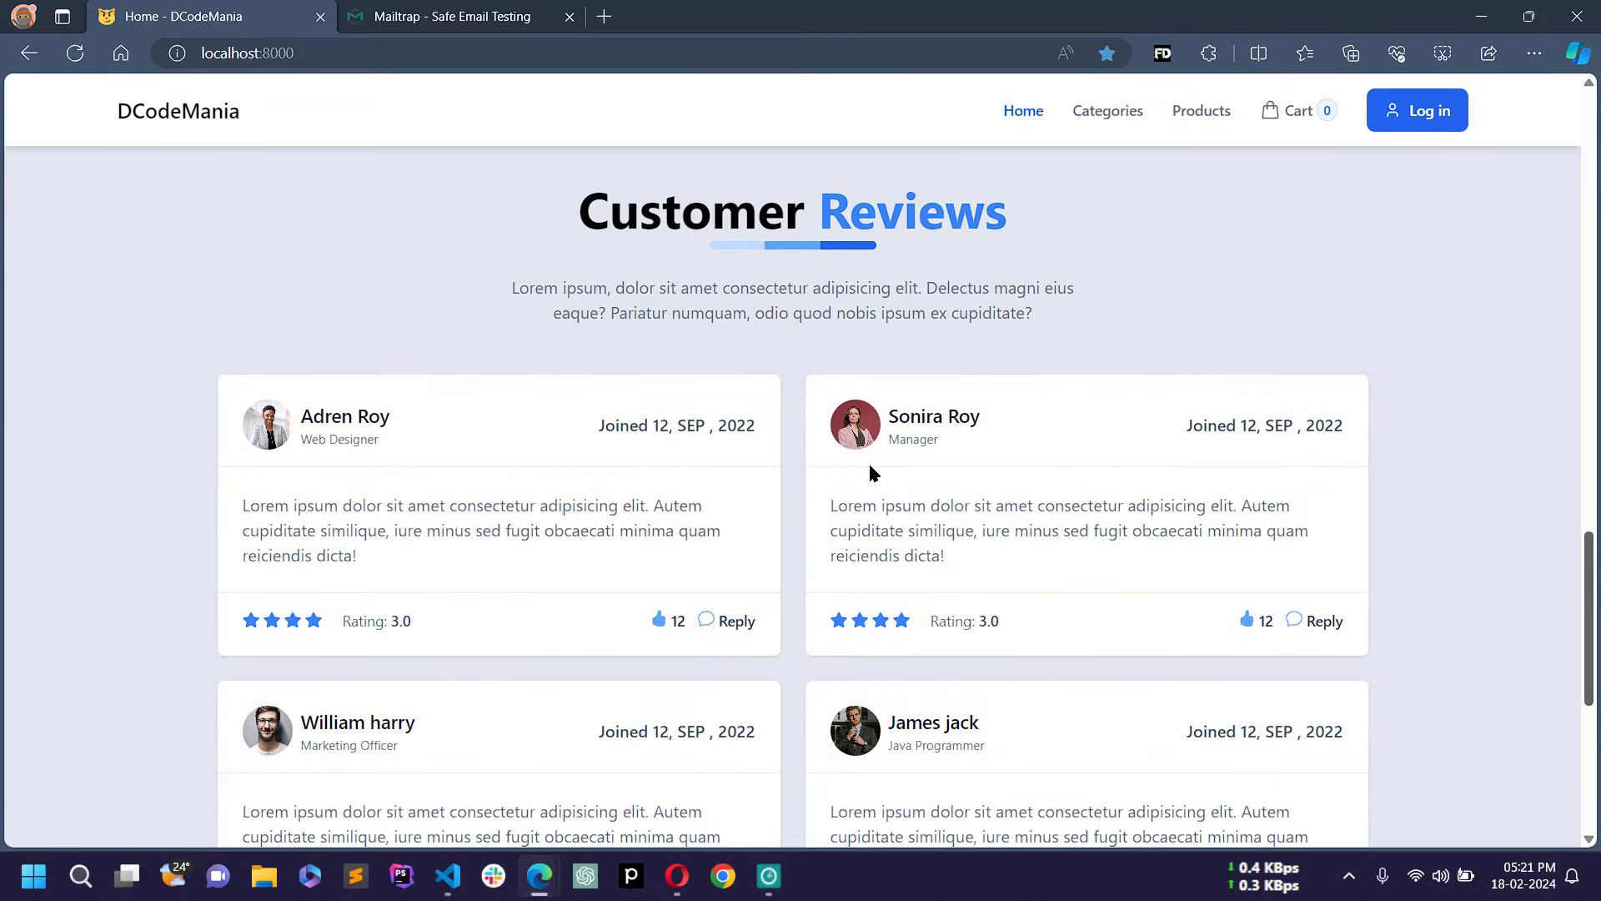
left_click_drag(1595, 625, 1595, 134)
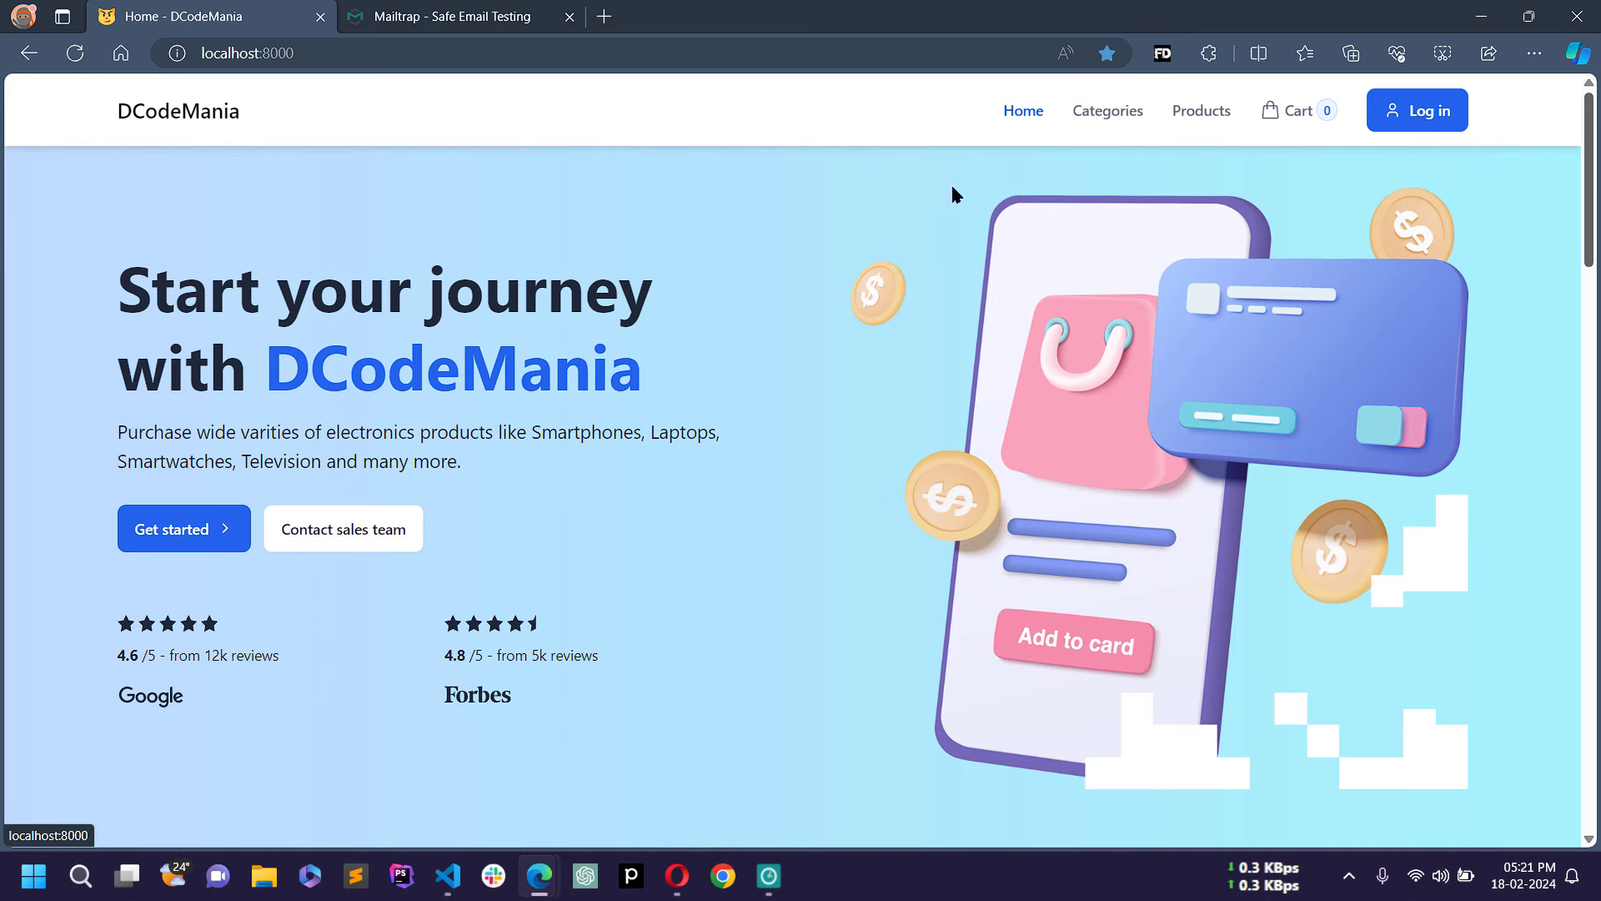
left_click(1111, 112)
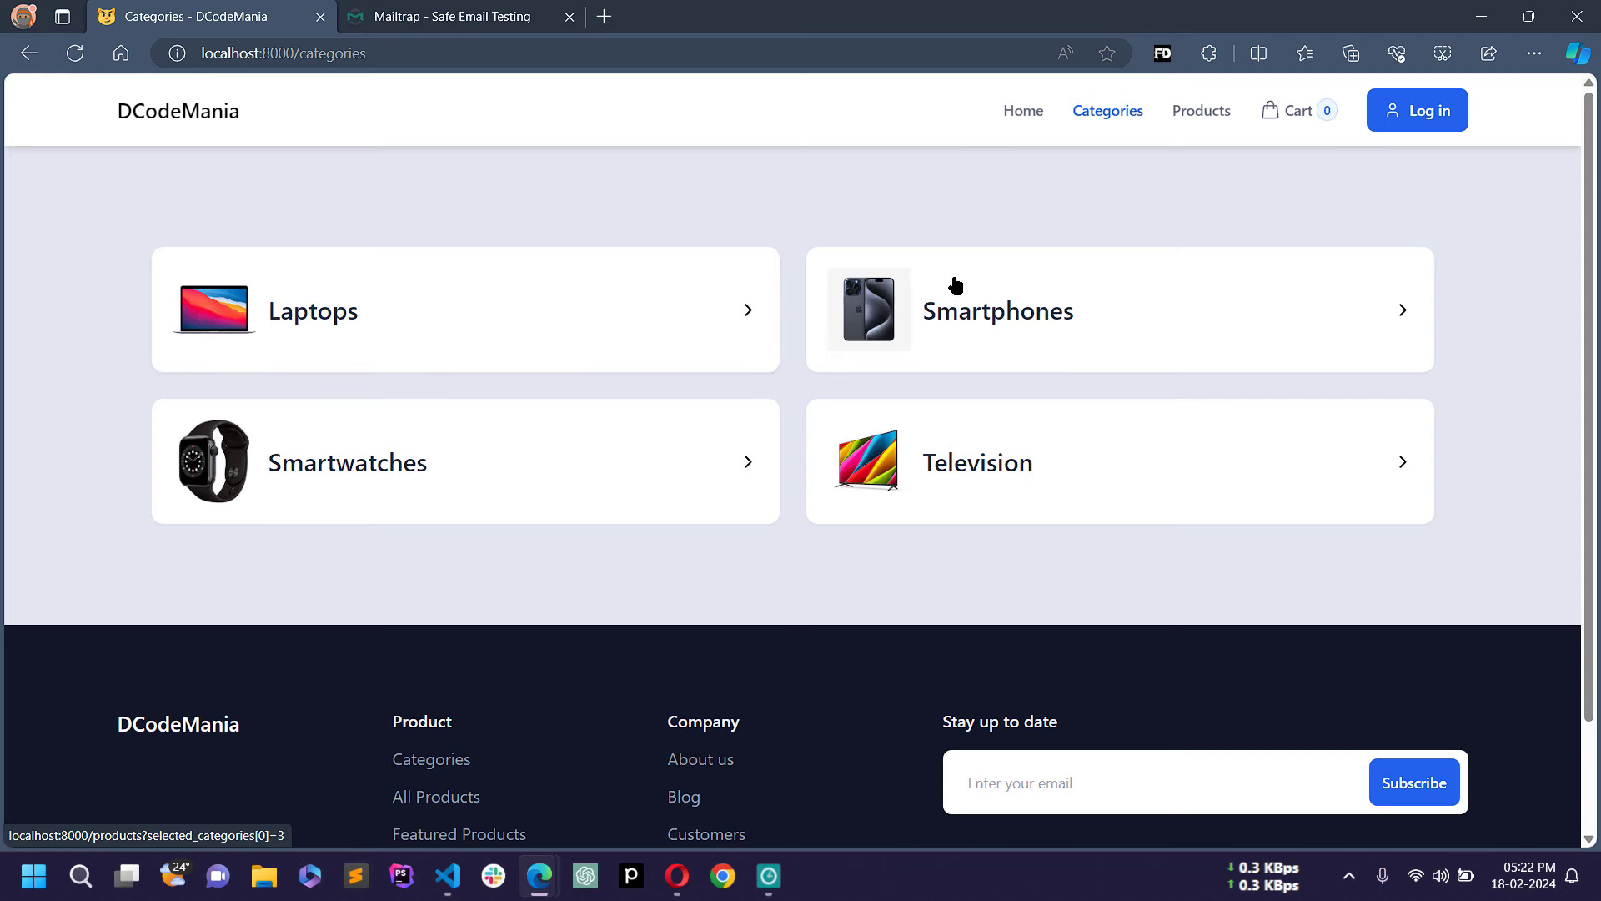
Step: Go to the Products page and browse the product grid
left_click(1202, 112)
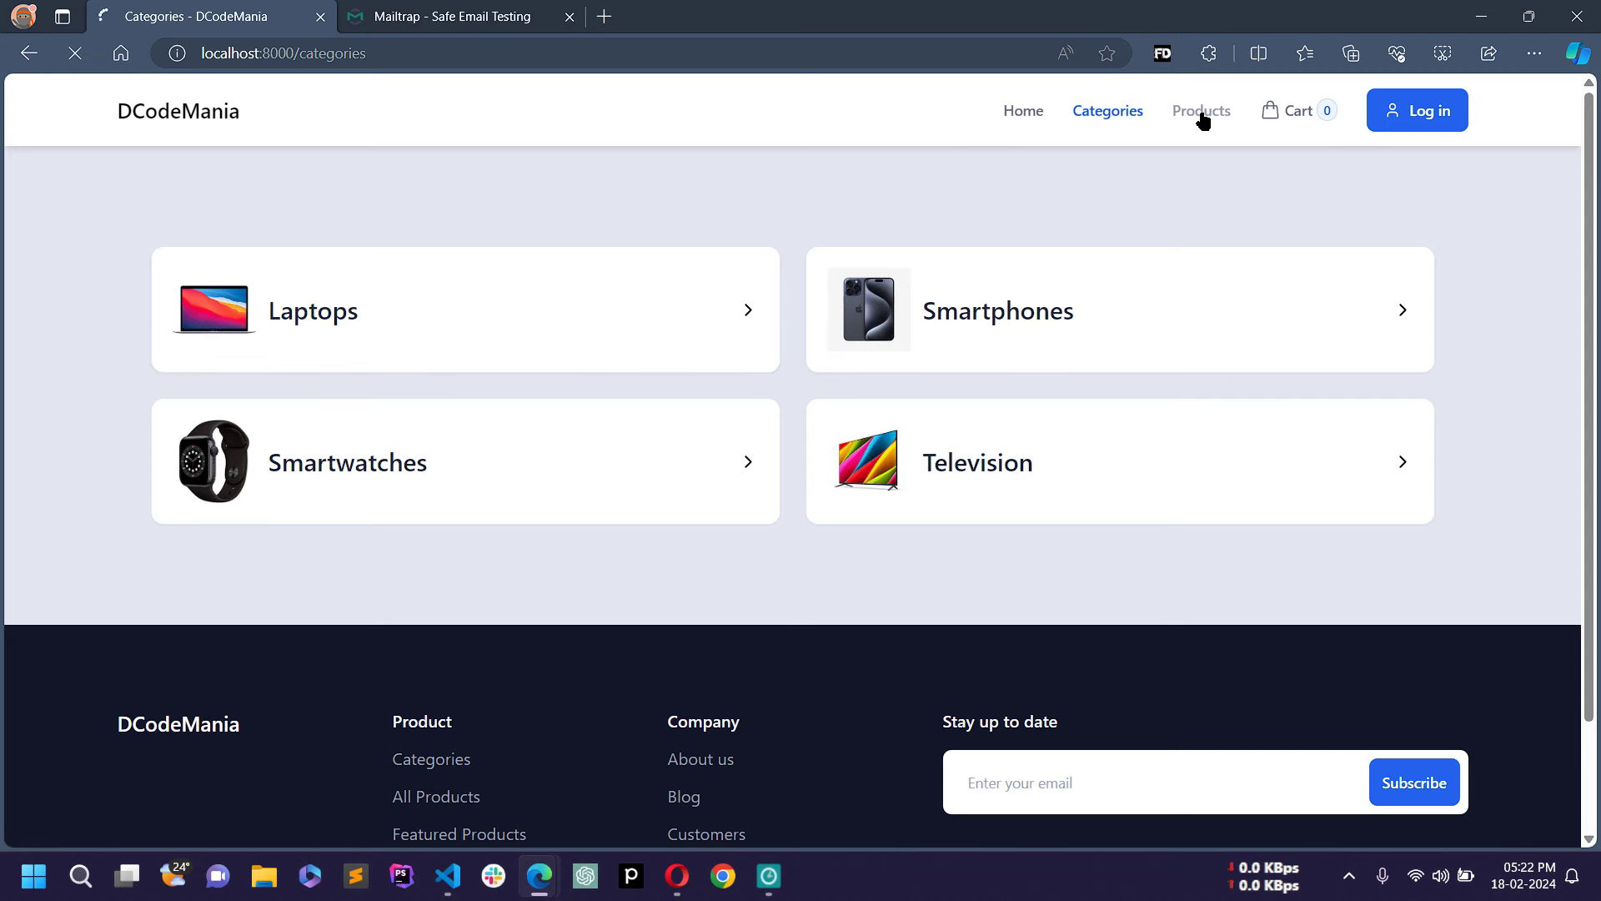
scroll(1105, 380, "down", 7)
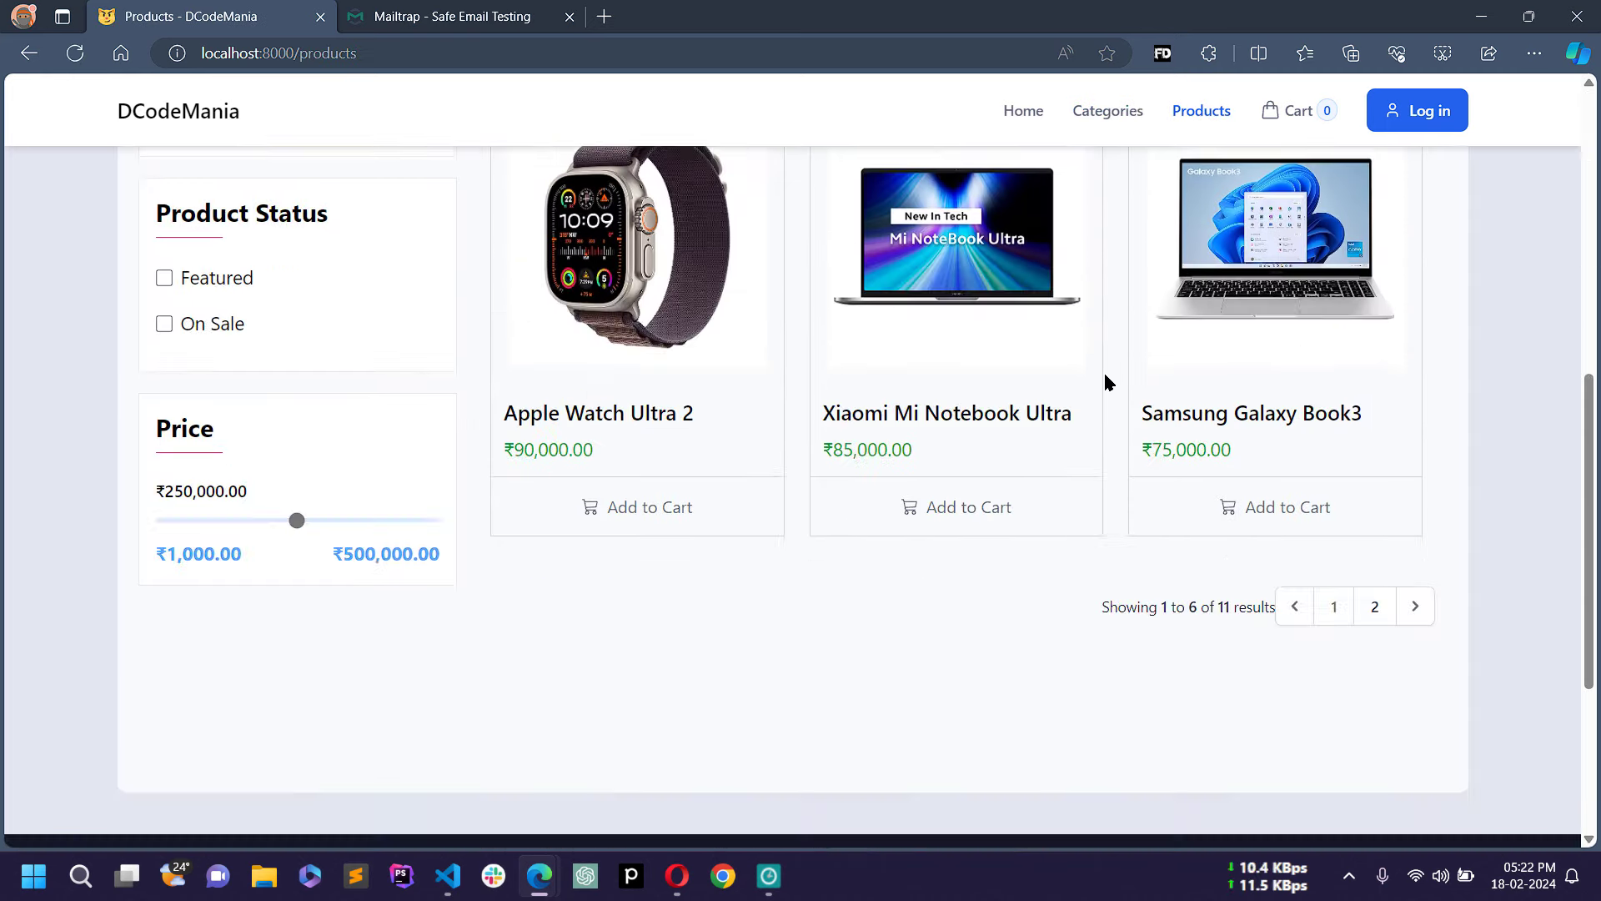
scroll(1105, 381, "up", 1)
left_click(1403, 715)
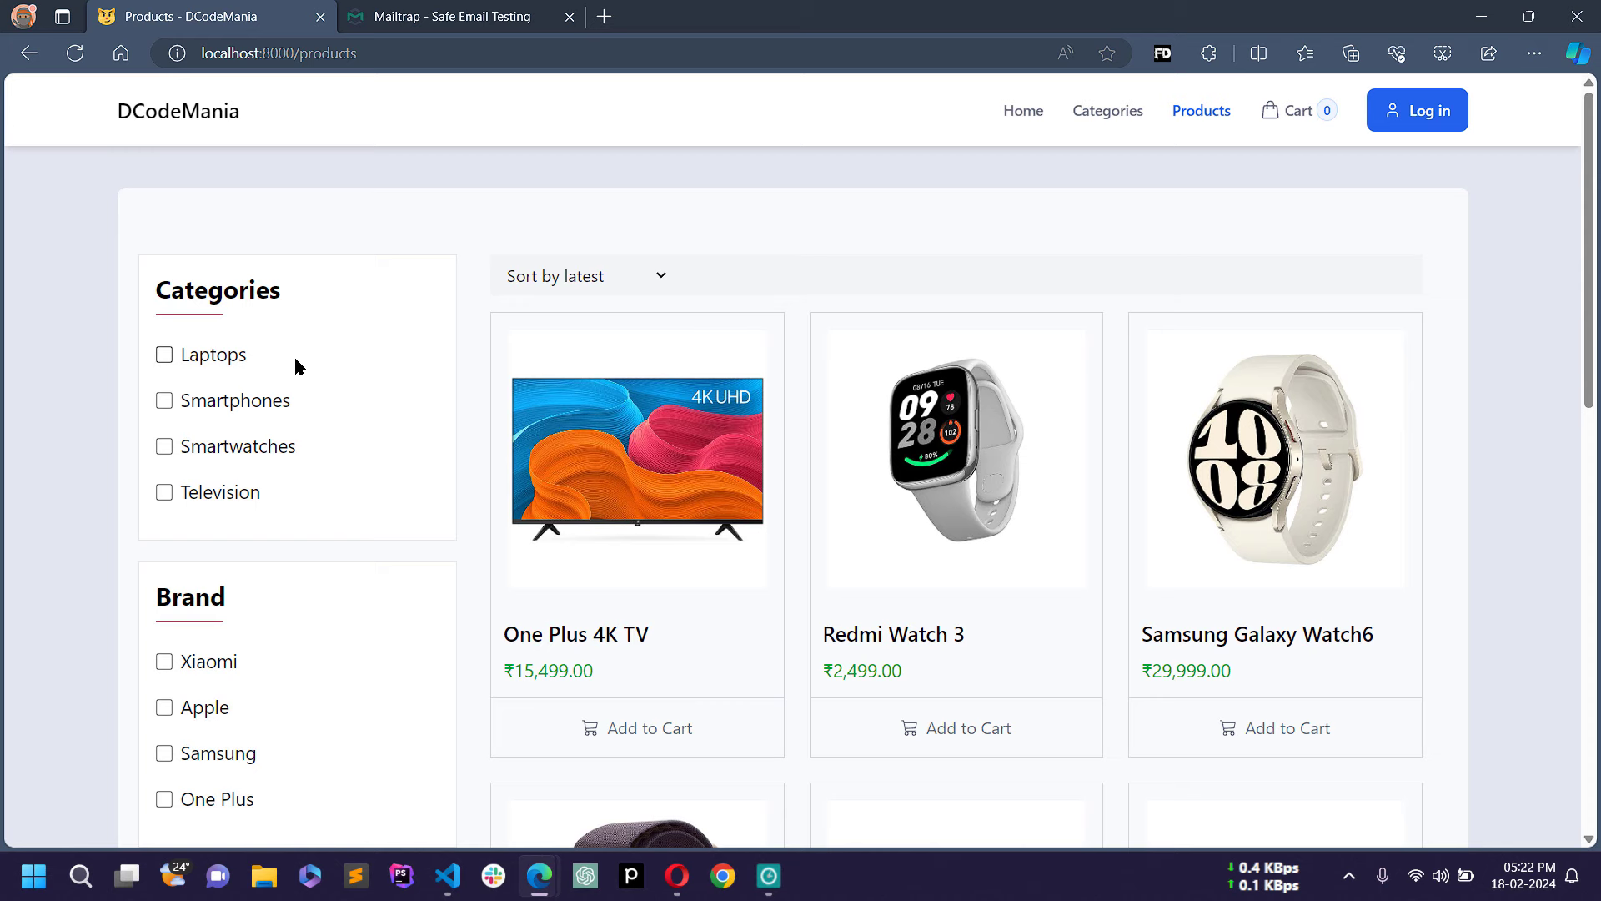
scroll(250, 450, "down", 6)
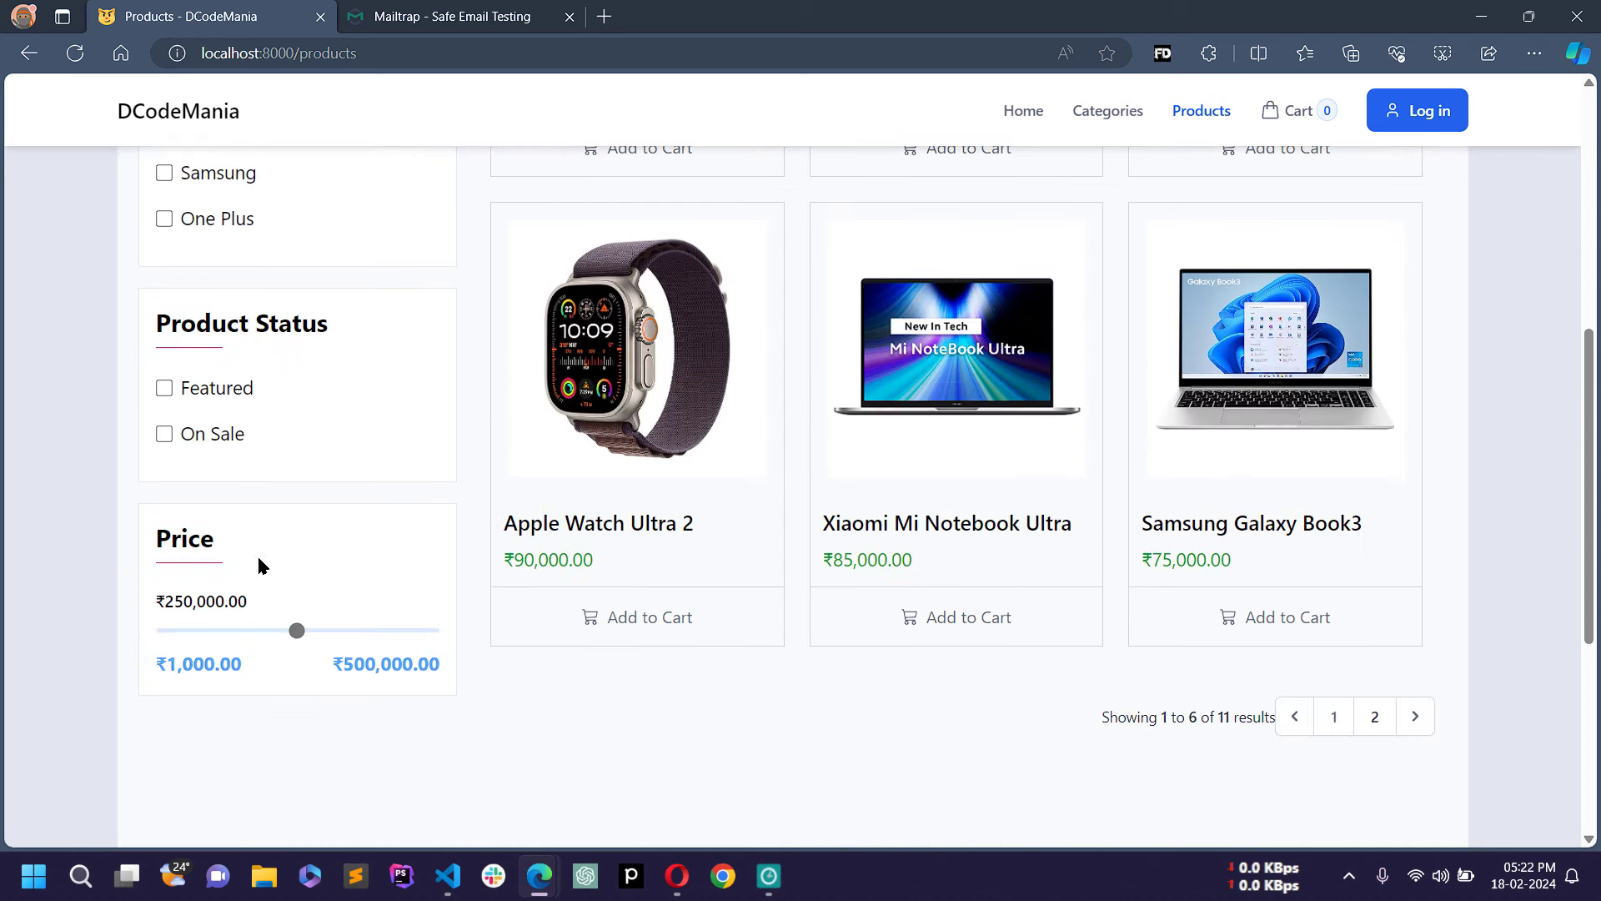
scroll(335, 567, "up", 6)
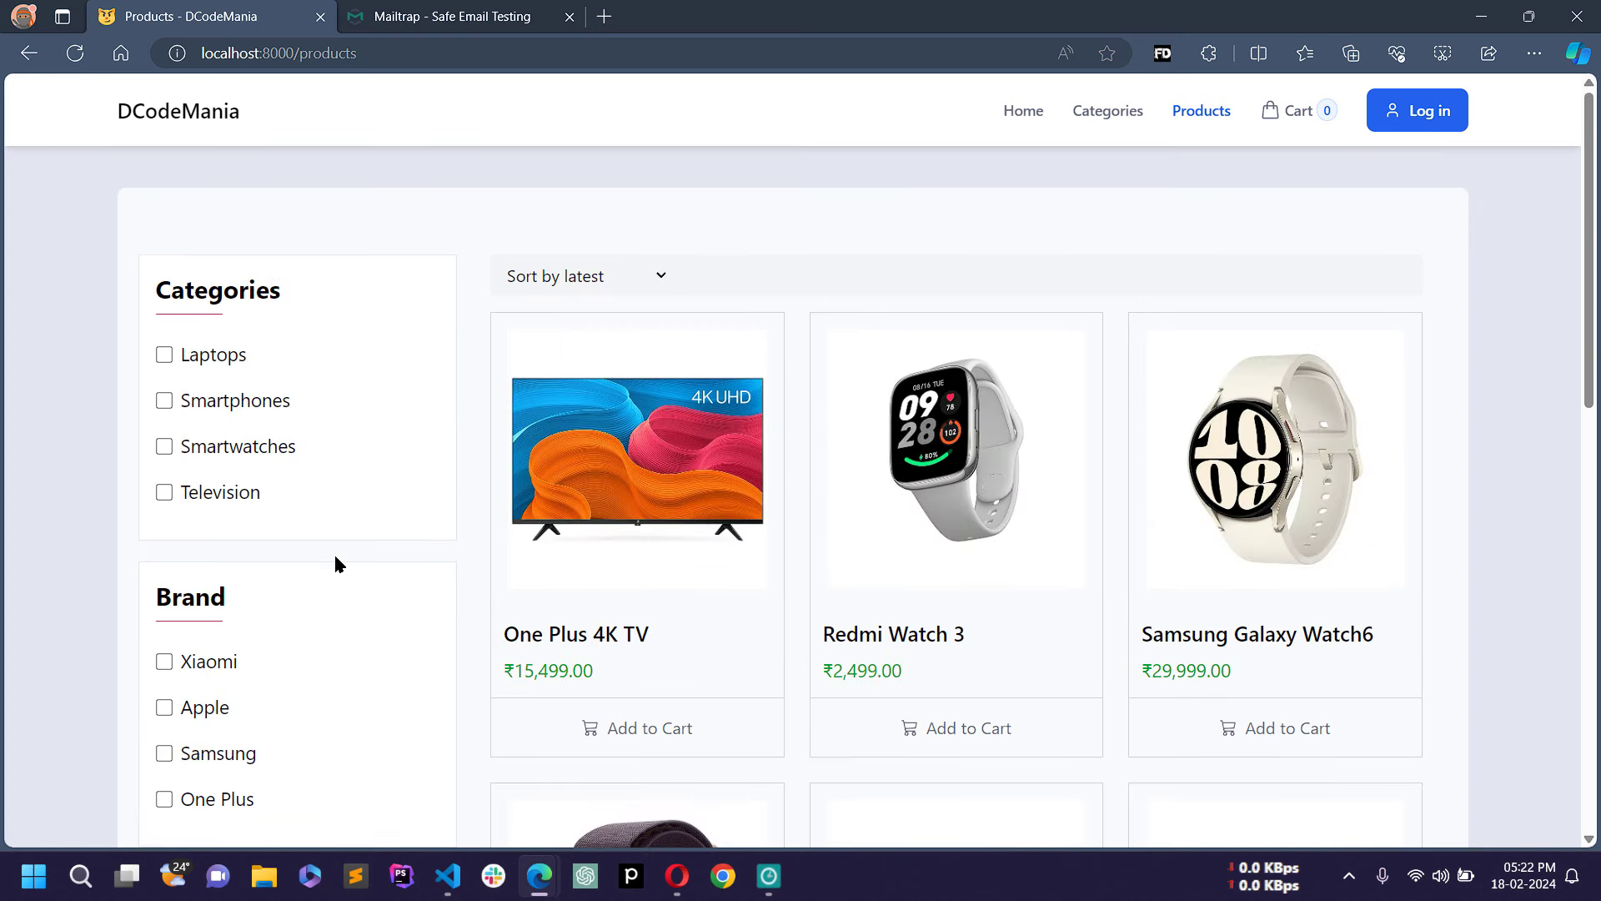
Step: Dismiss the sort choices unchanged, view page 2, then return to page 1
left_click(594, 286)
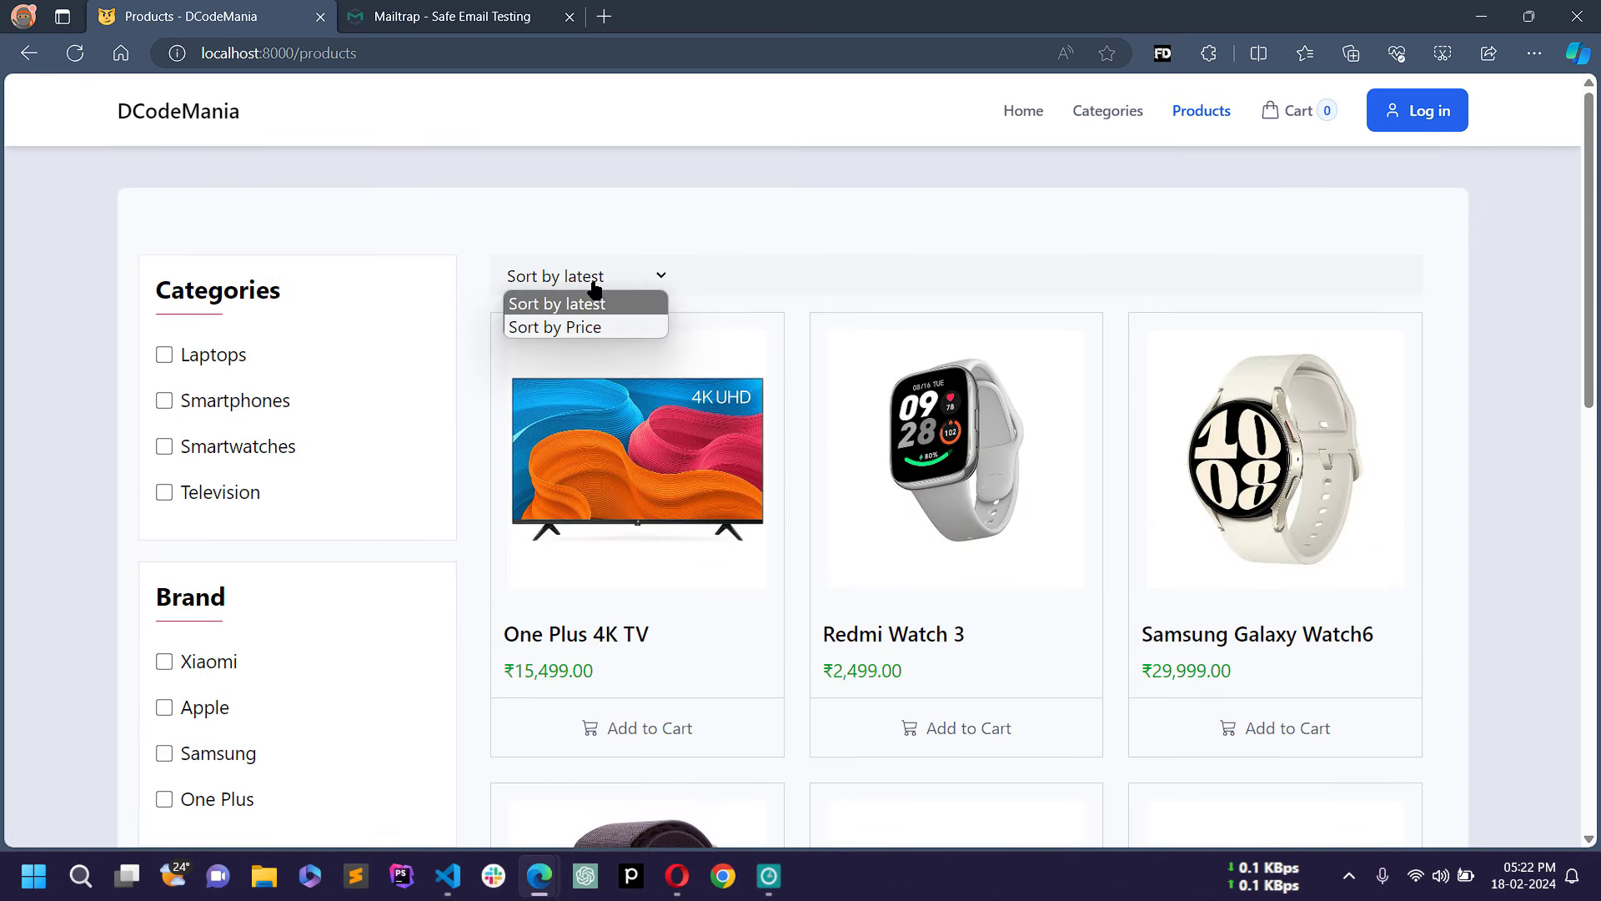
left_click(649, 219)
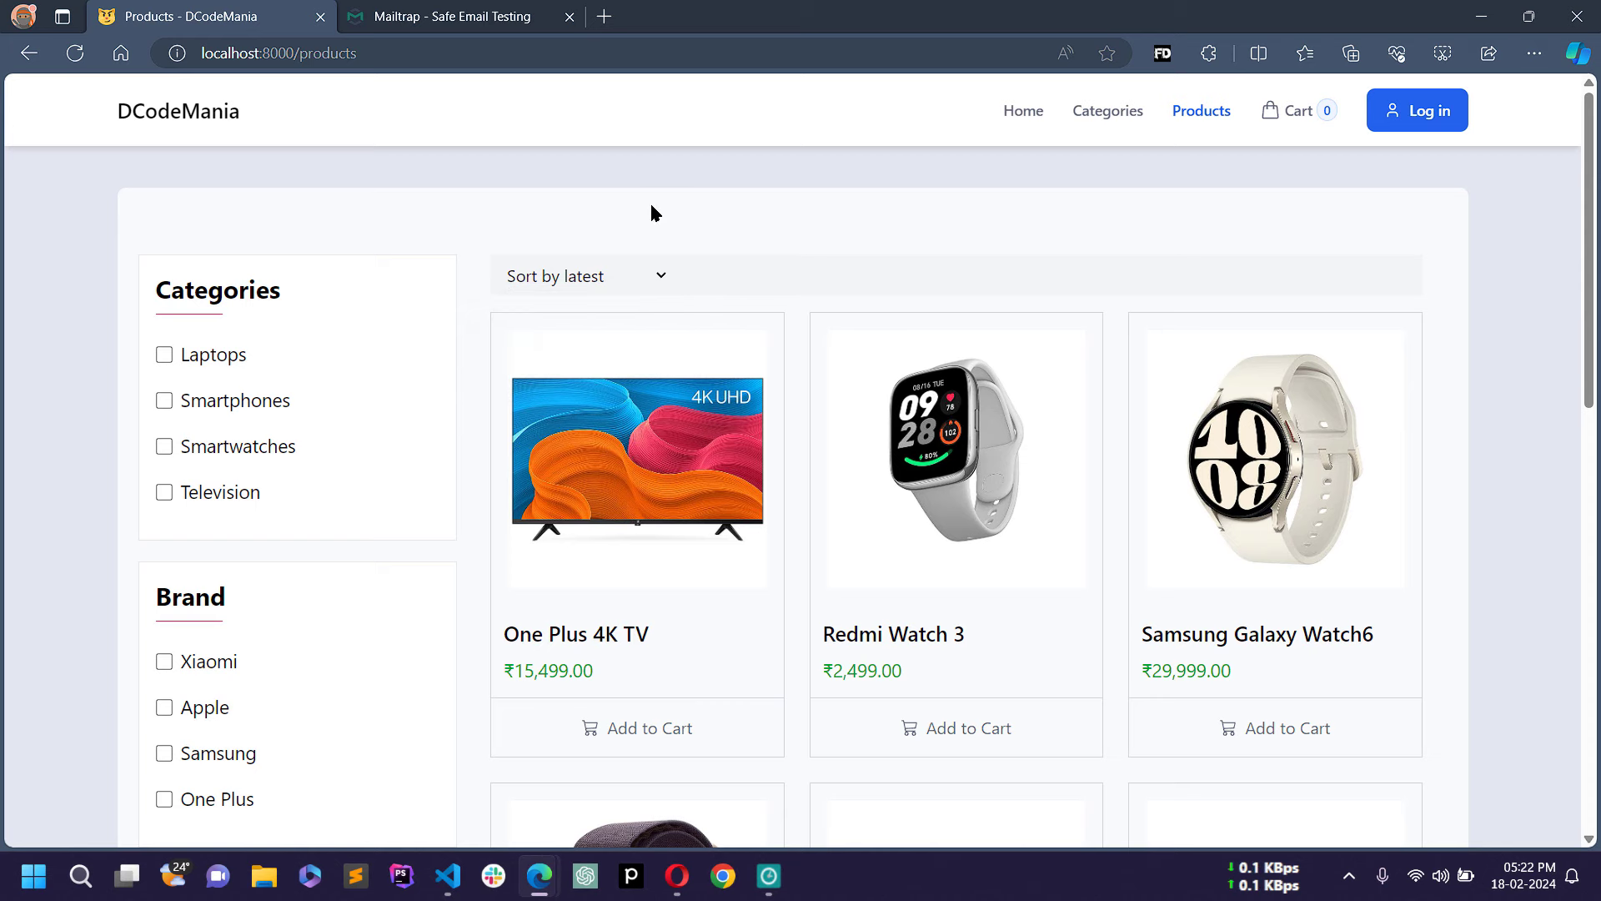
scroll(661, 553, "down", 5)
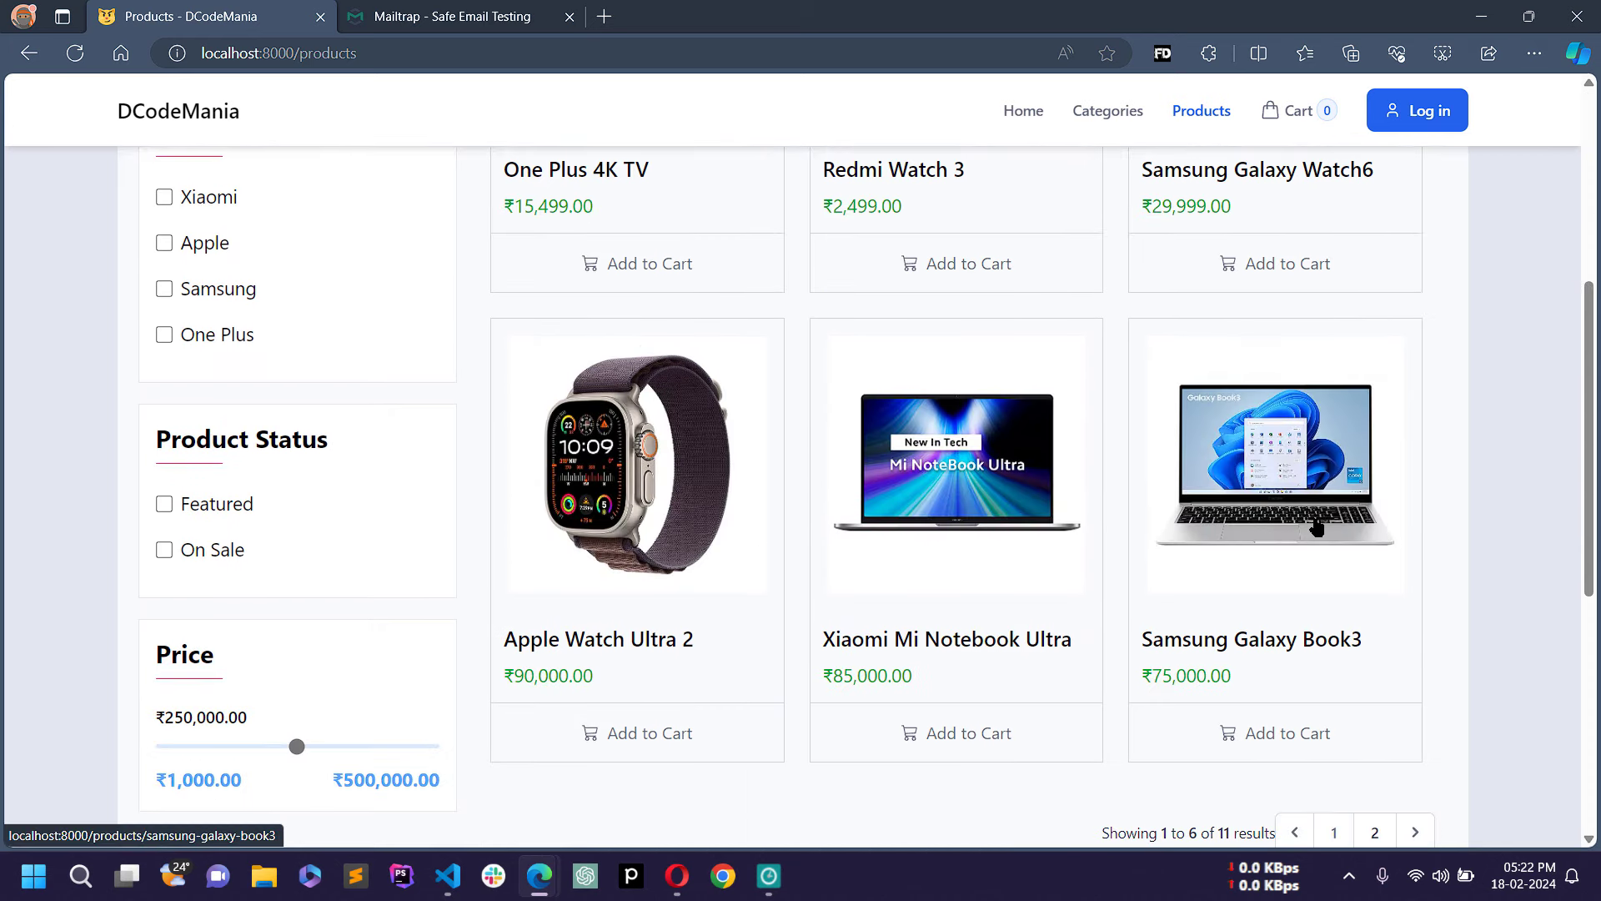
scroll(1265, 489, "down", 2)
left_click(1417, 718)
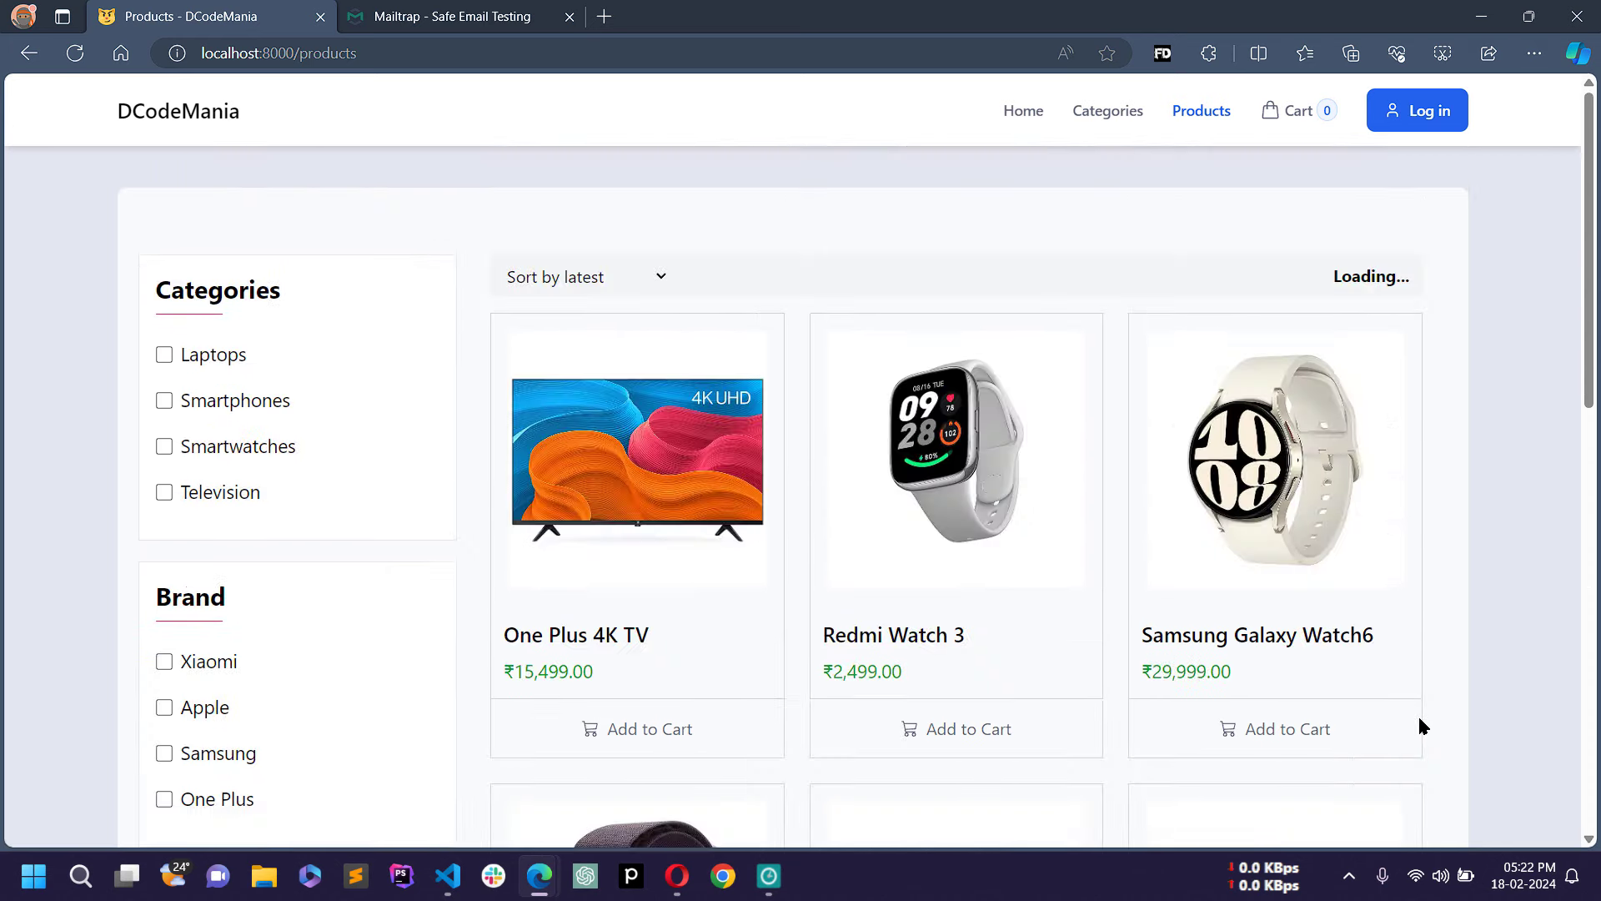
scroll(1058, 458, "down", 1)
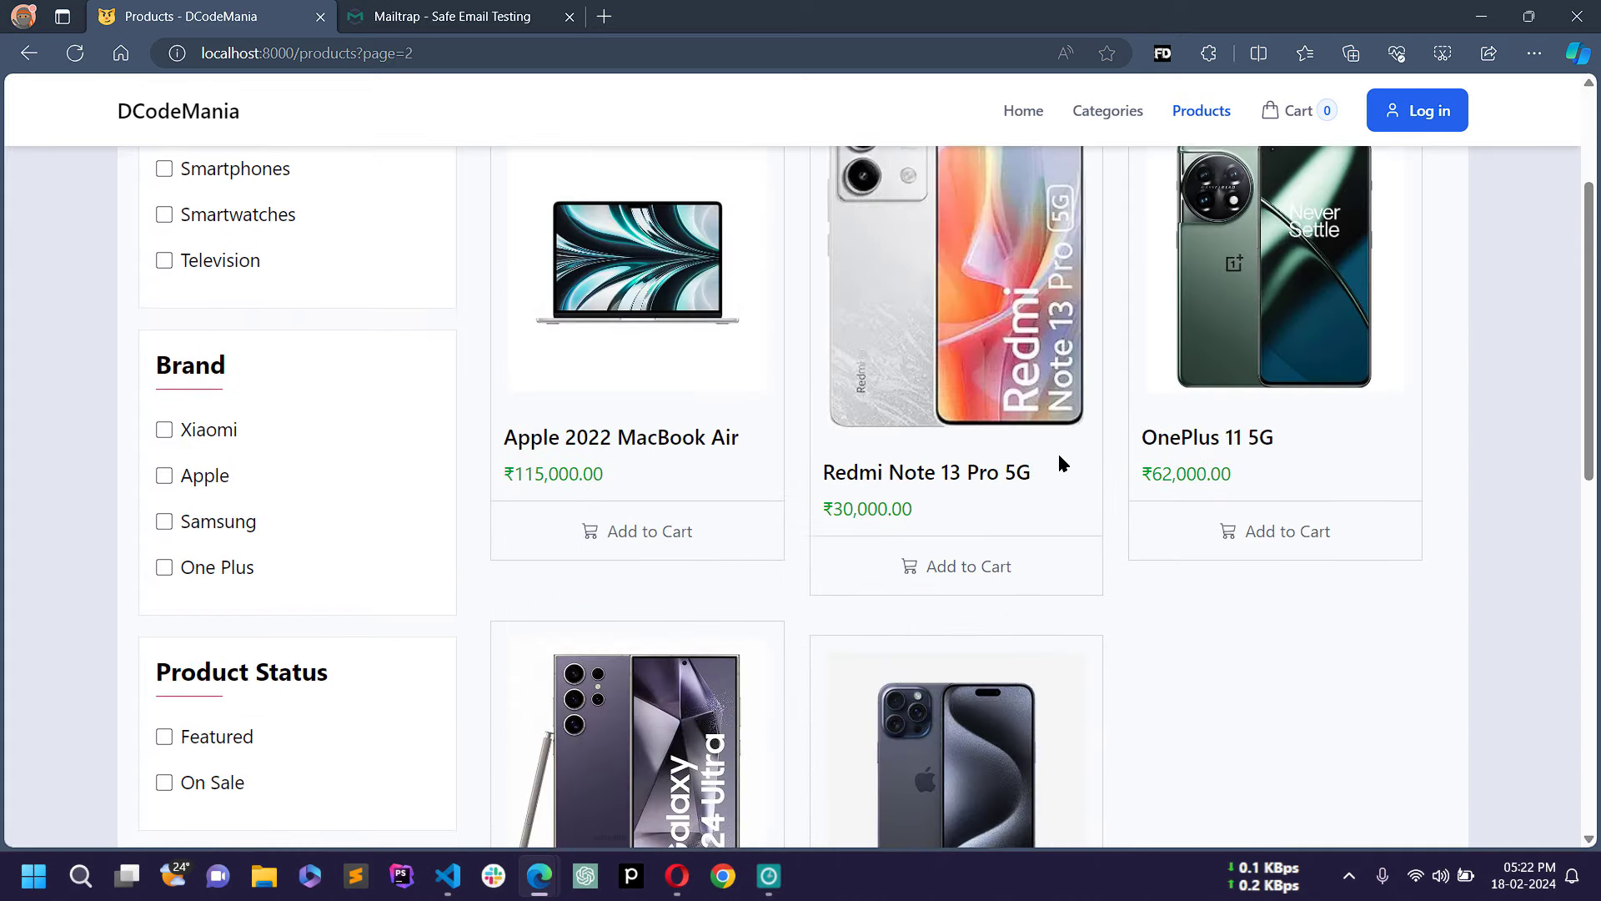
scroll(1059, 631, "down", 10)
scroll(1170, 571, "up", 3)
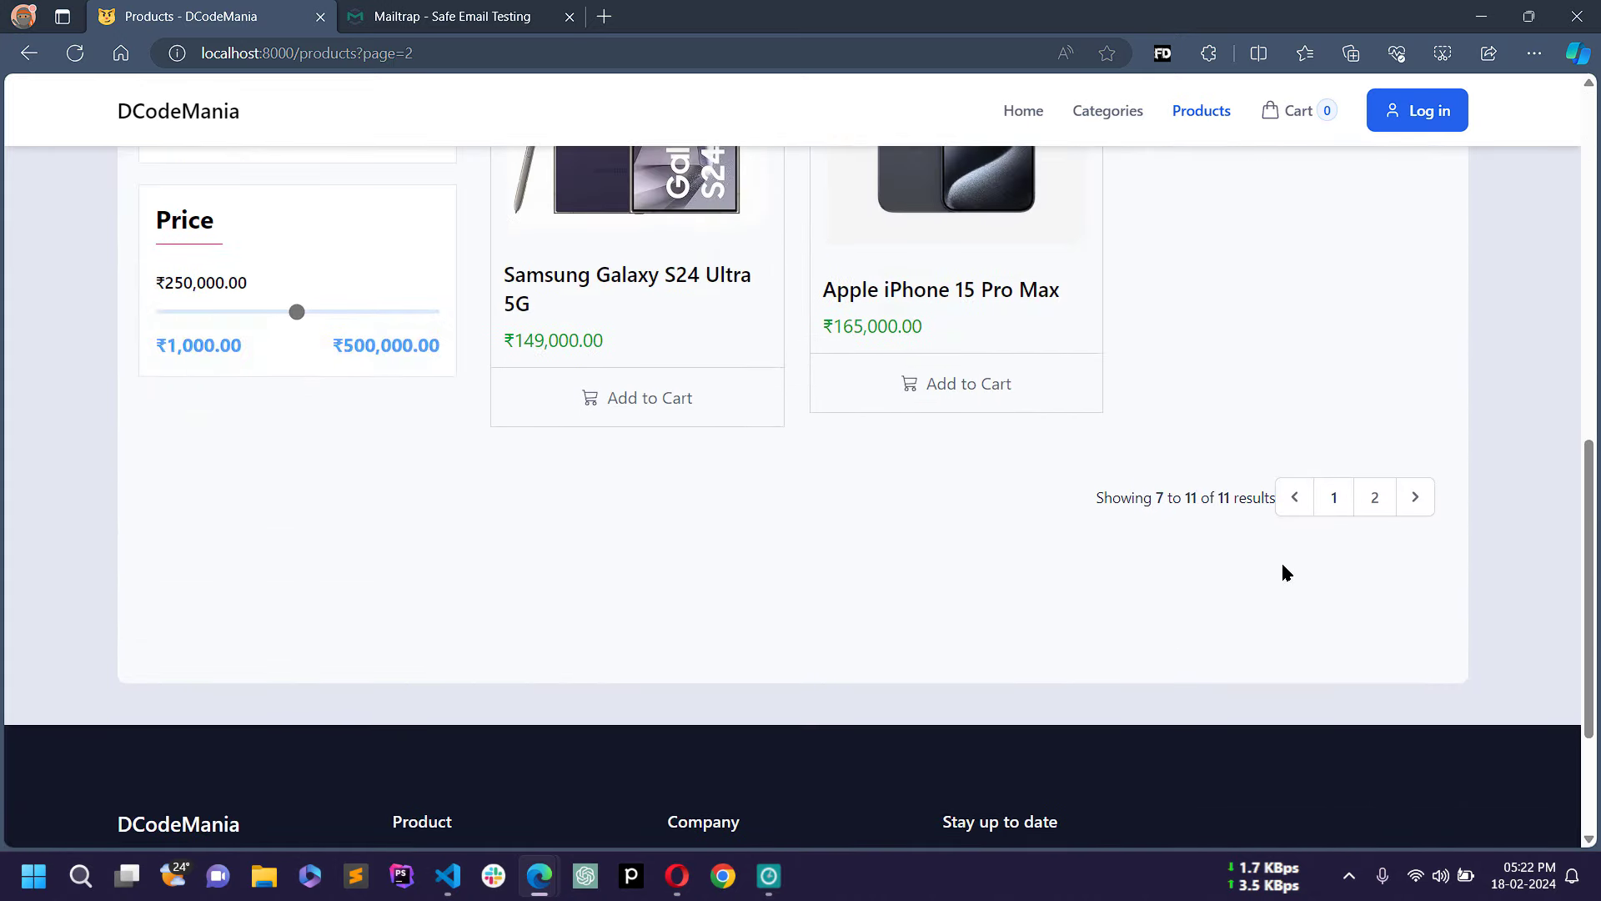
left_click(1332, 498)
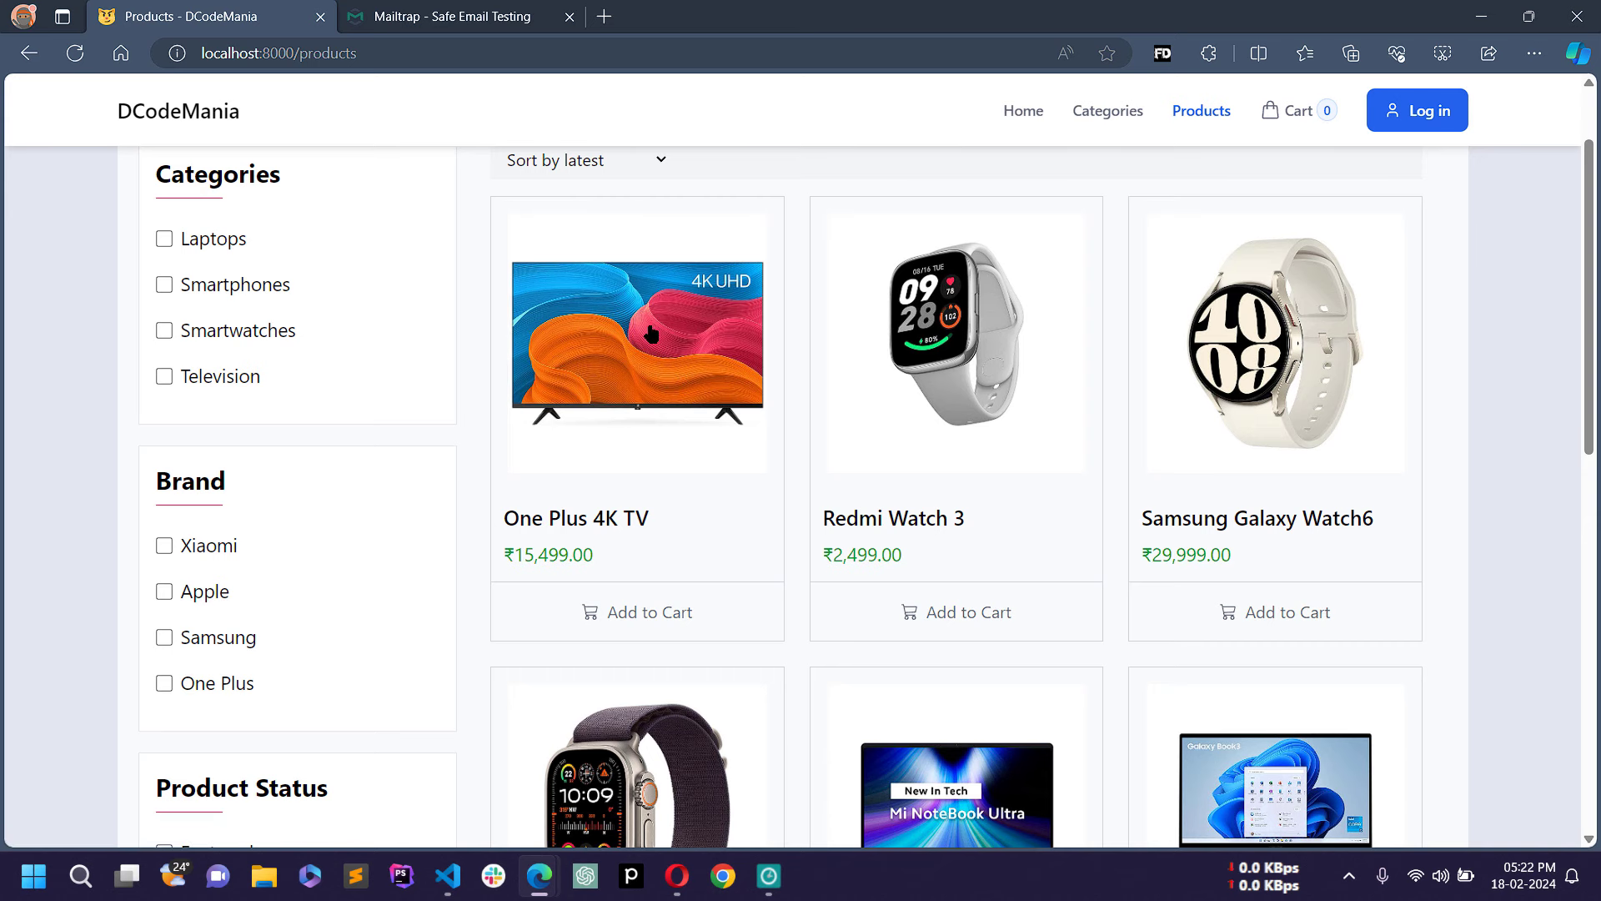
left_click(674, 346)
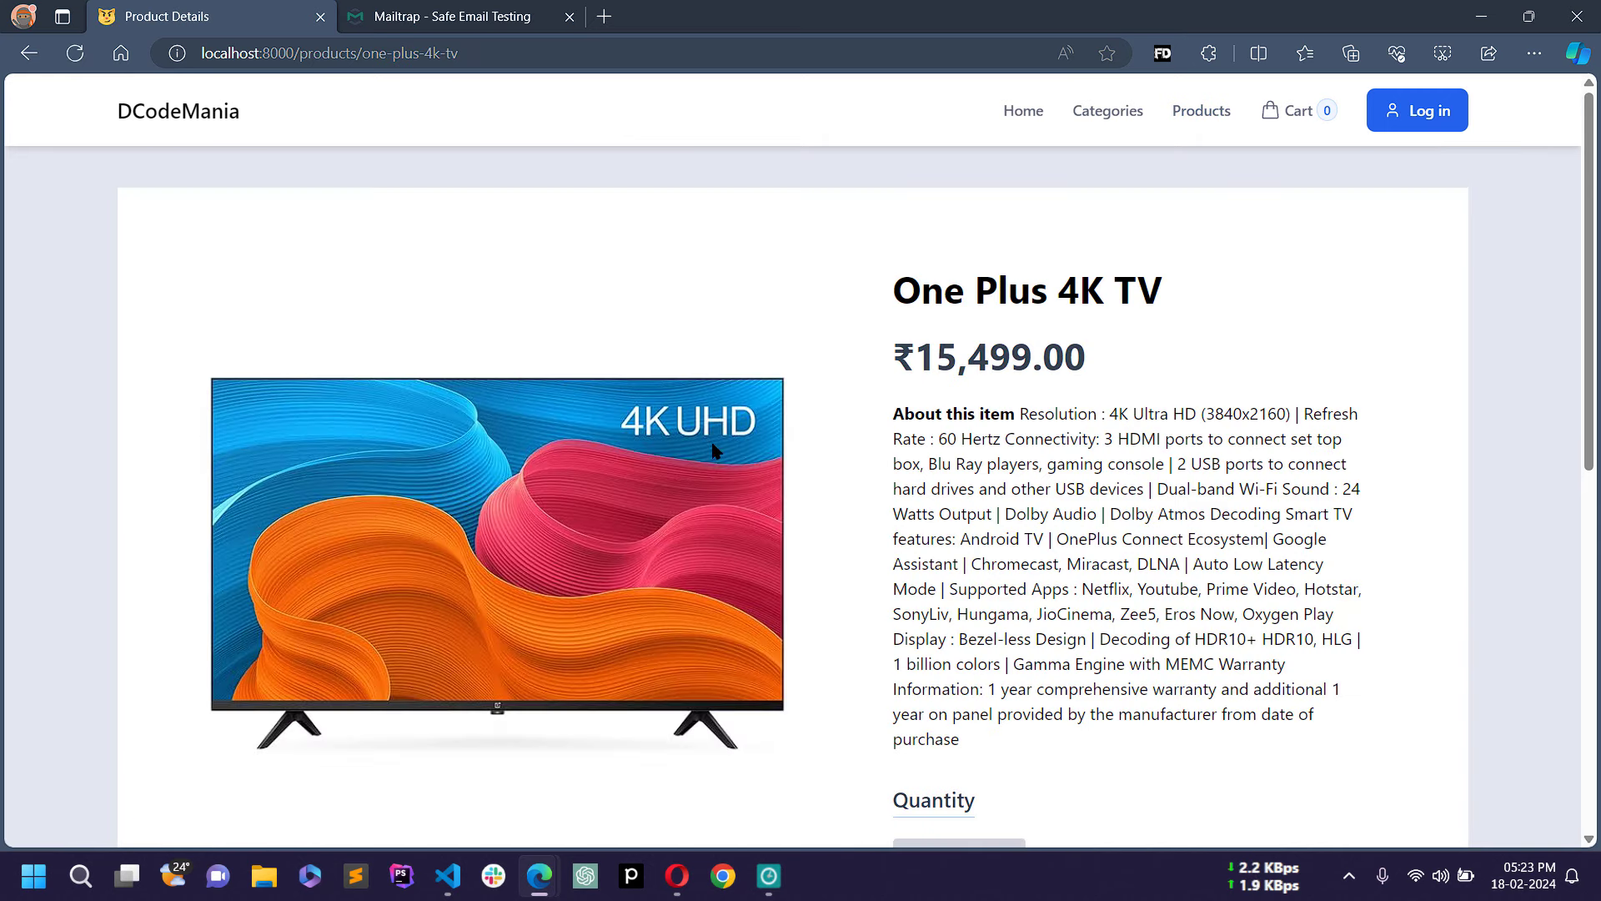
scroll(915, 411, "down", 4)
scroll(915, 413, "up", 4)
left_click_drag(915, 329, 1188, 302)
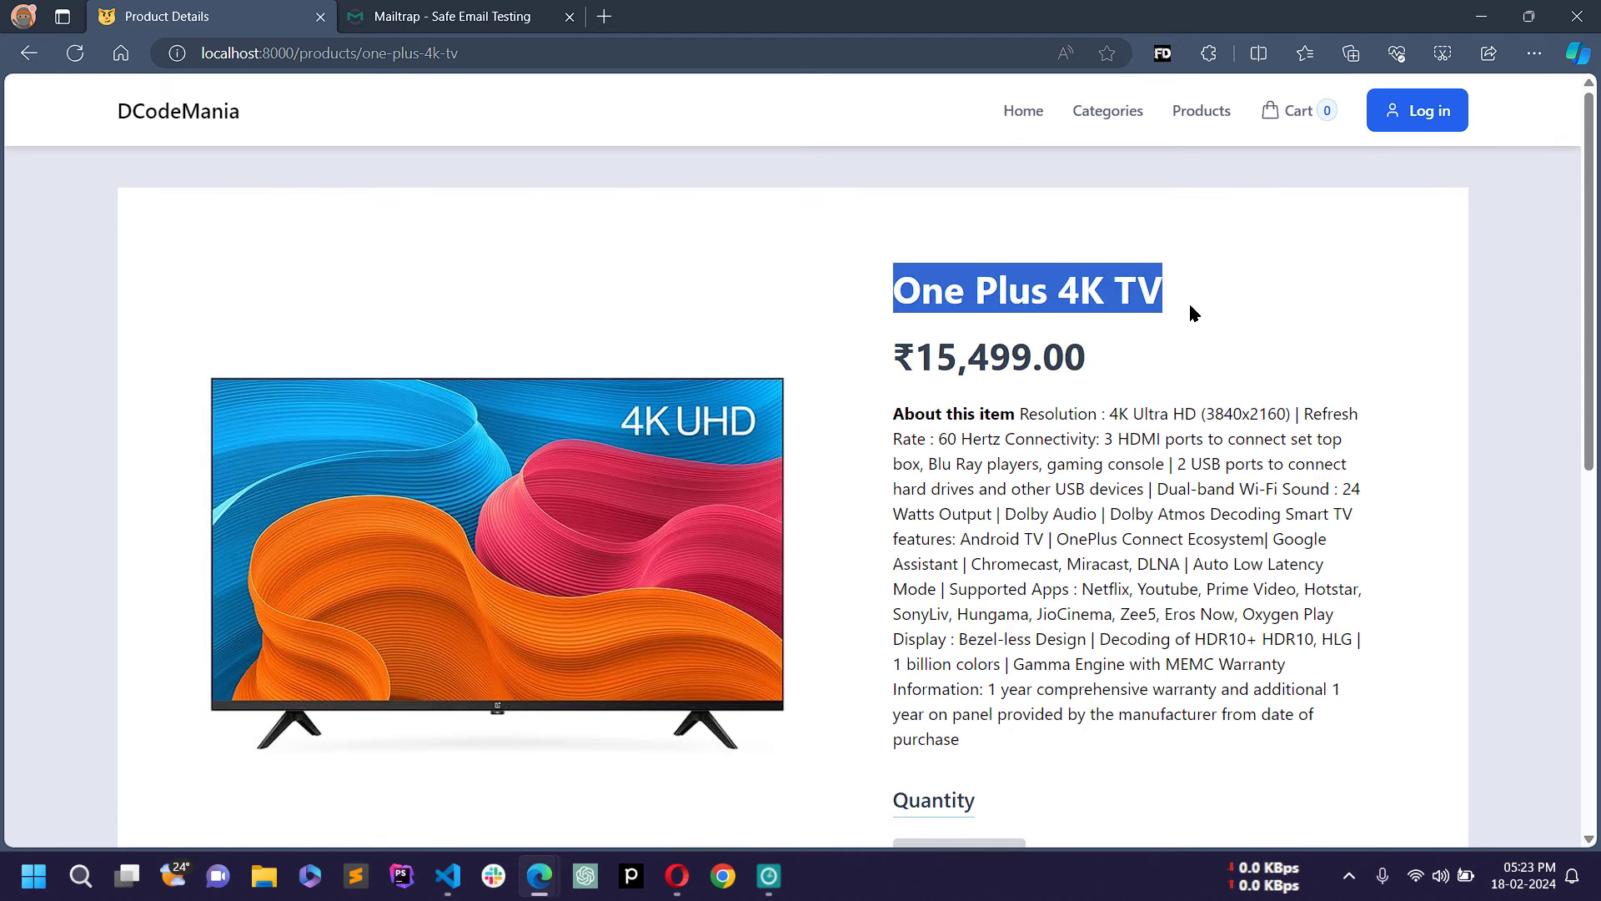
left_click_drag(899, 365, 1134, 351)
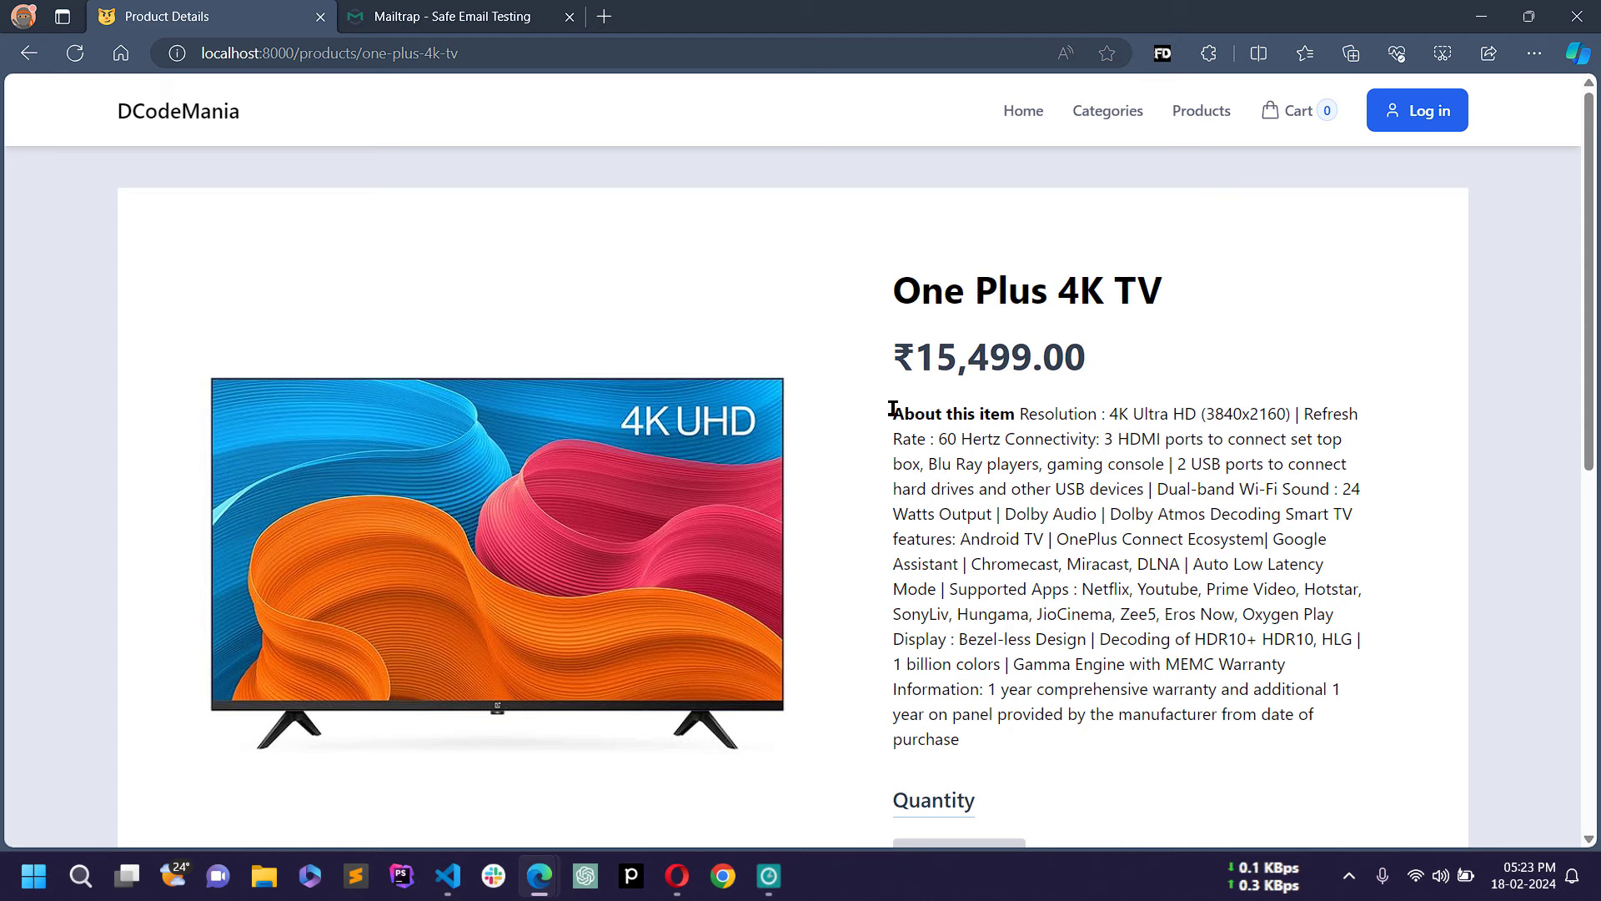
left_click_drag(893, 409, 1218, 696)
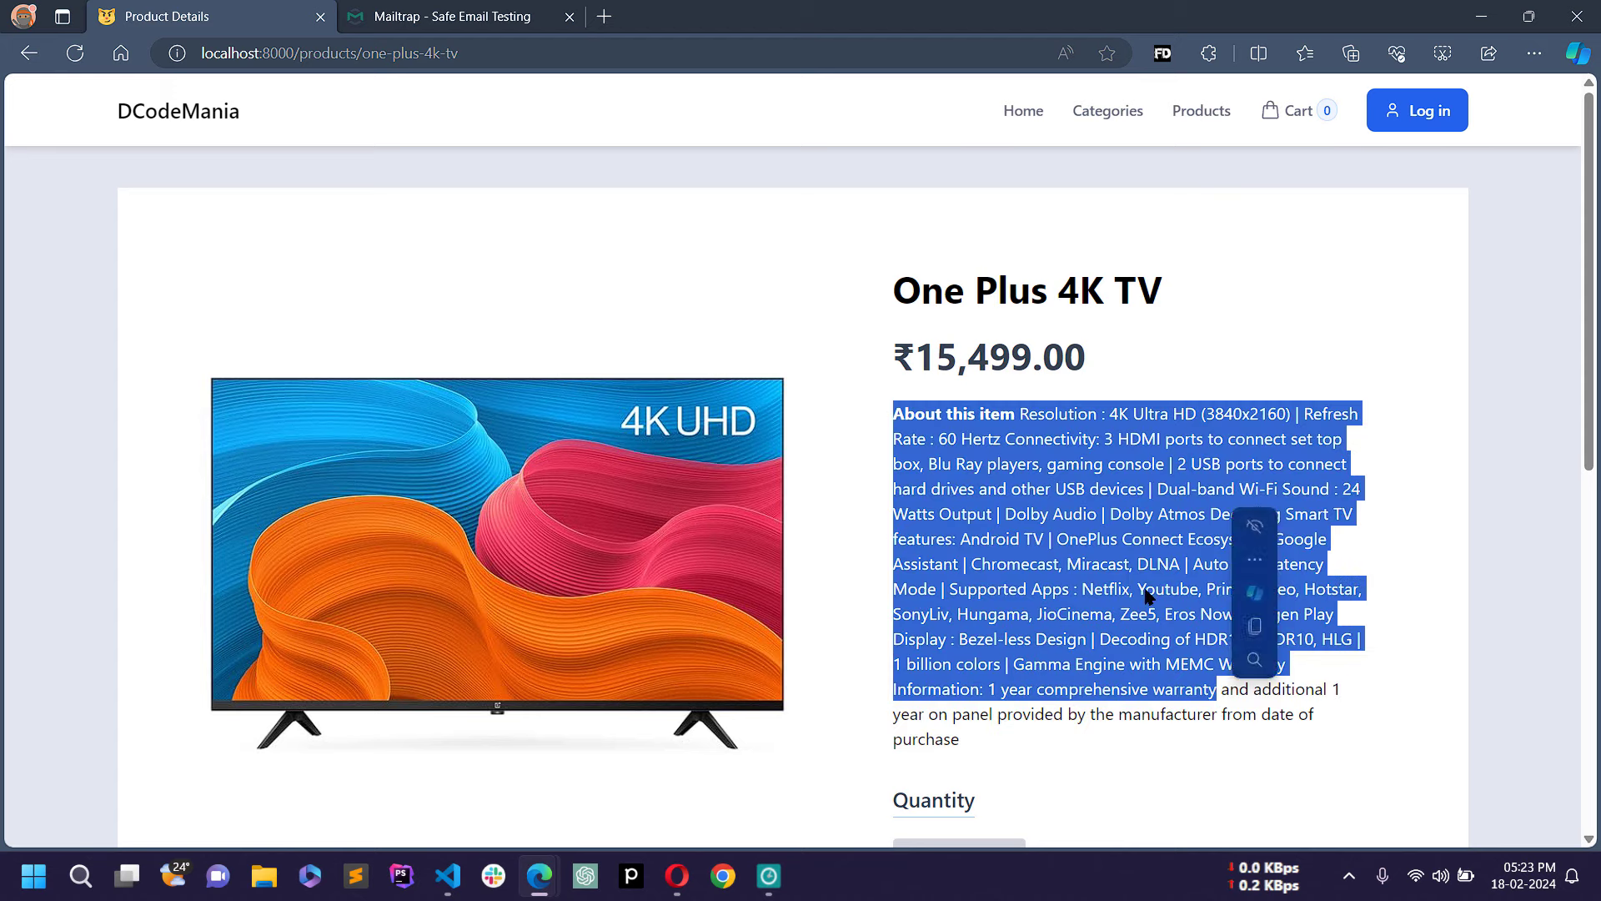
left_click(1180, 402)
scroll(1184, 404, "down", 5)
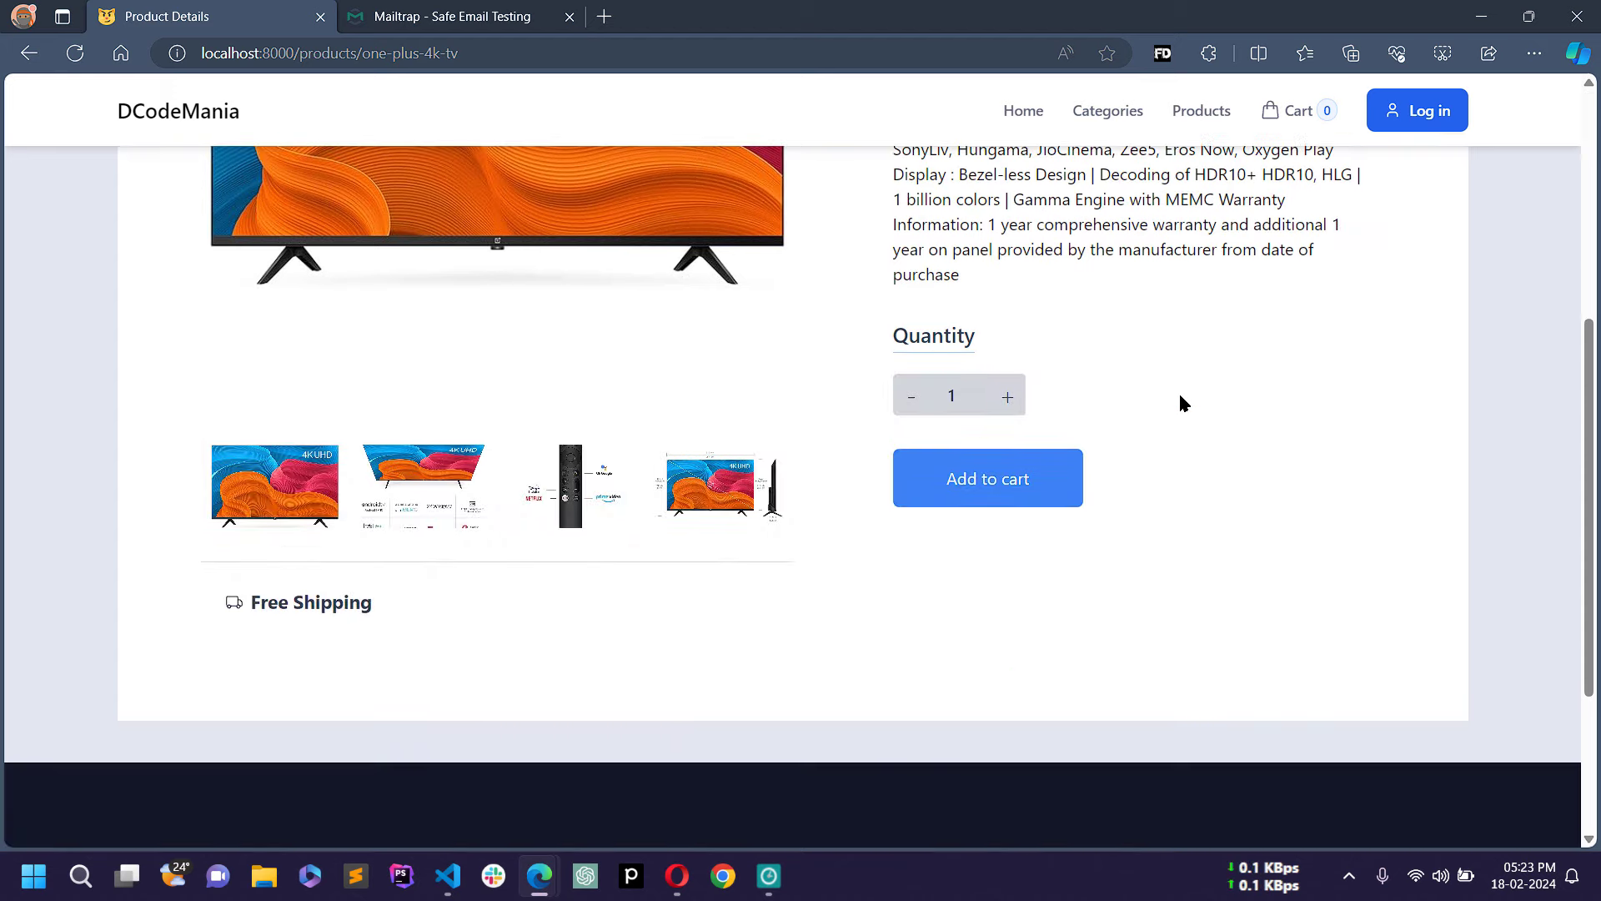
scroll(1179, 400, "up", 1)
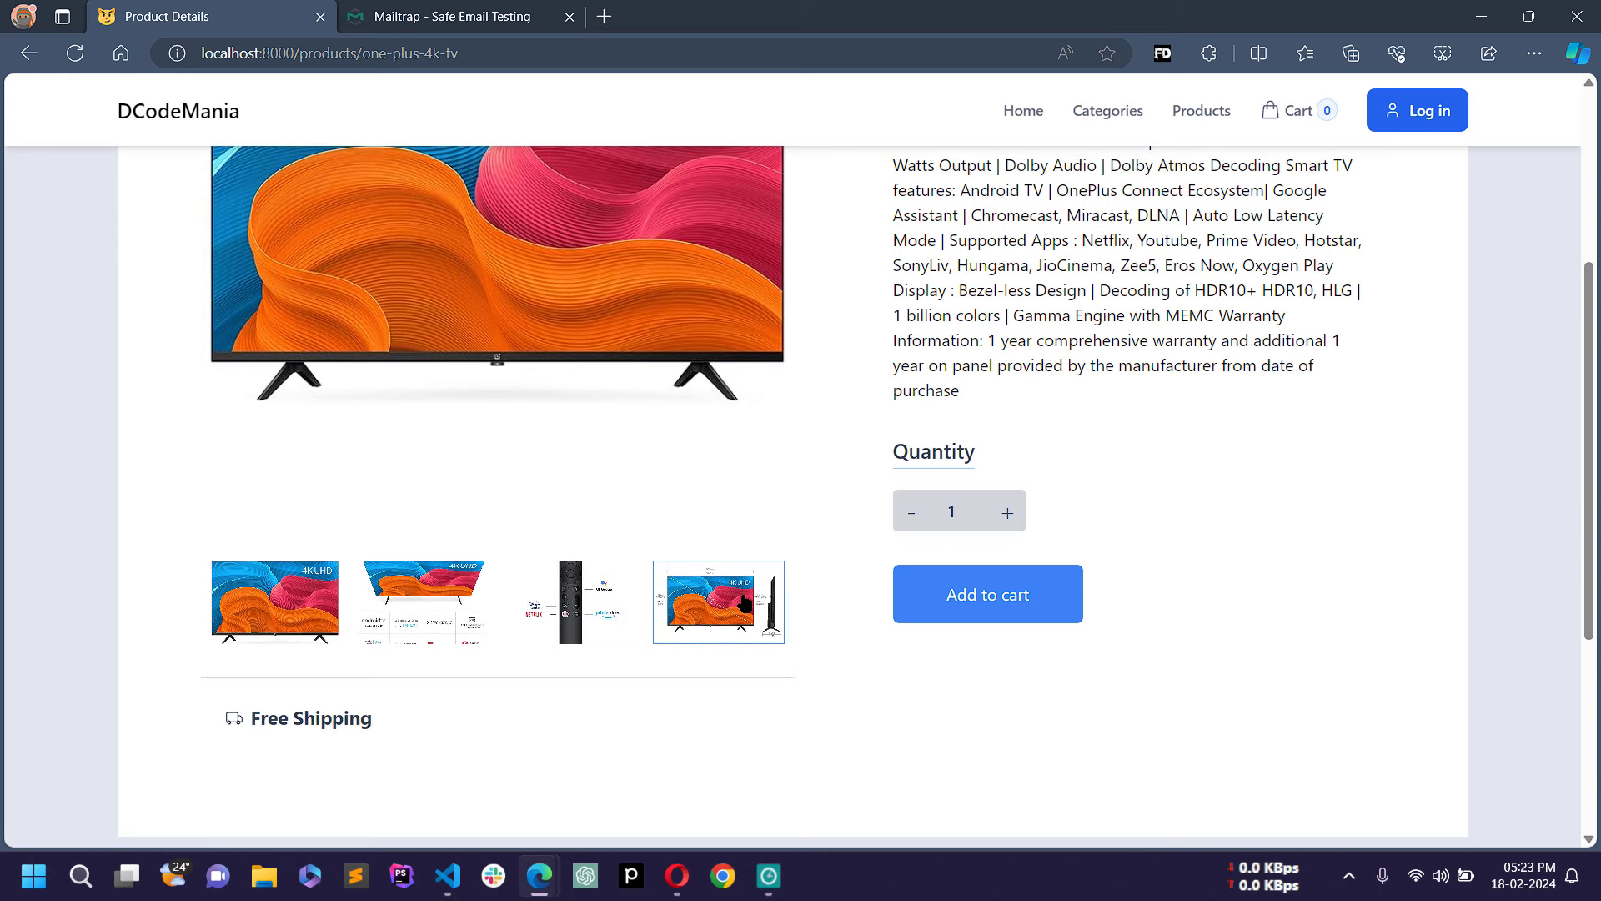
scroll(717, 605, "up", 1)
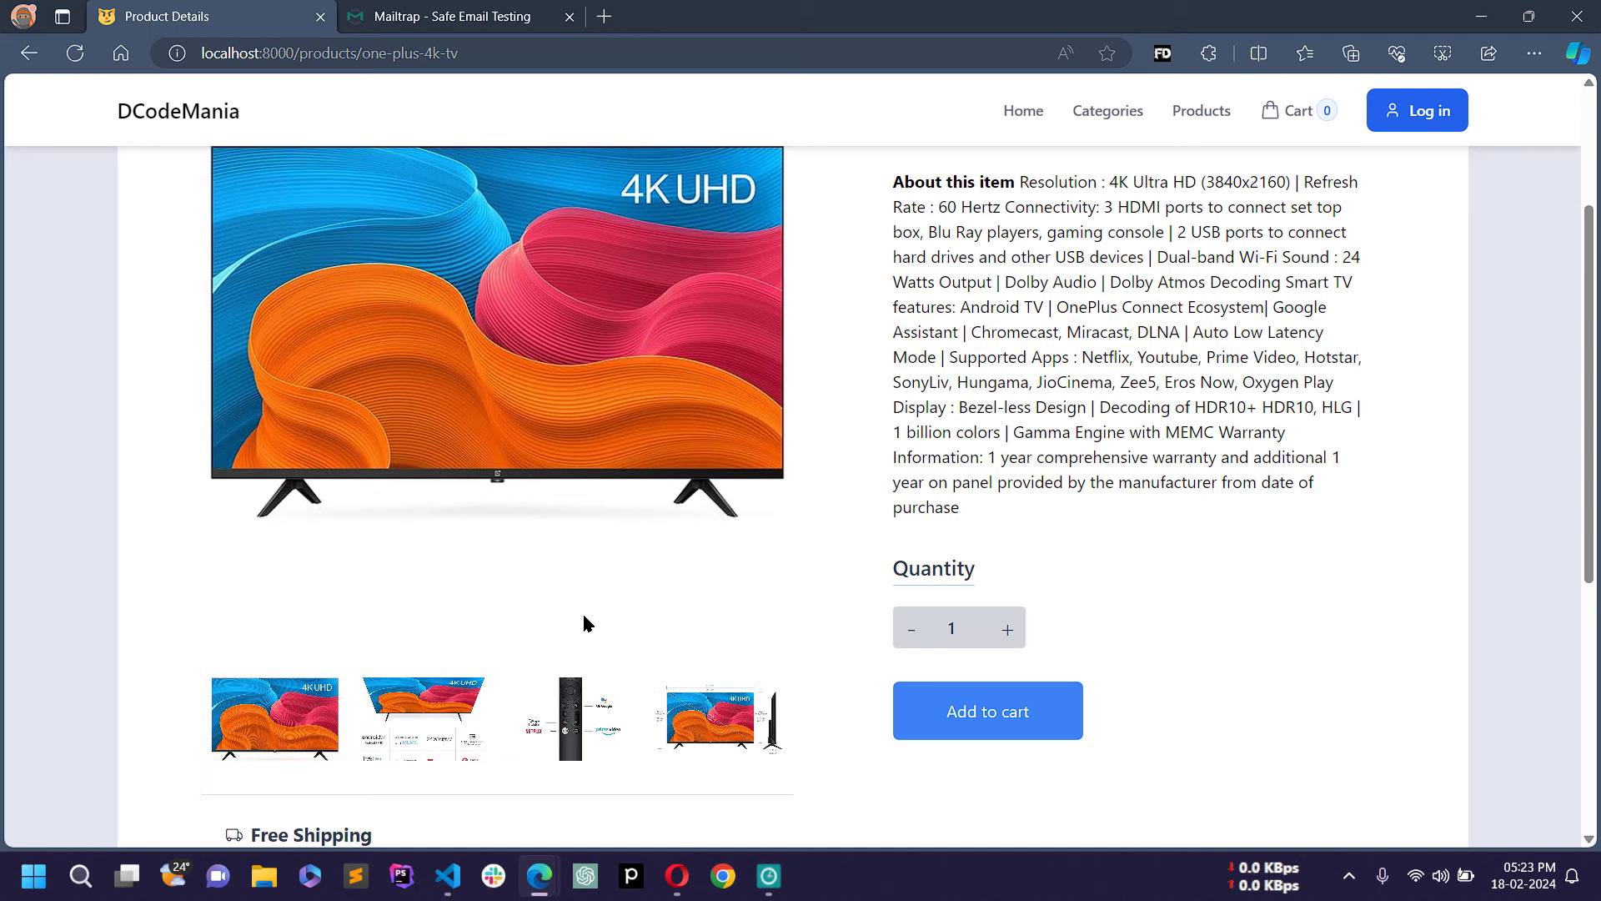
scroll(1595, 377, "up", 1)
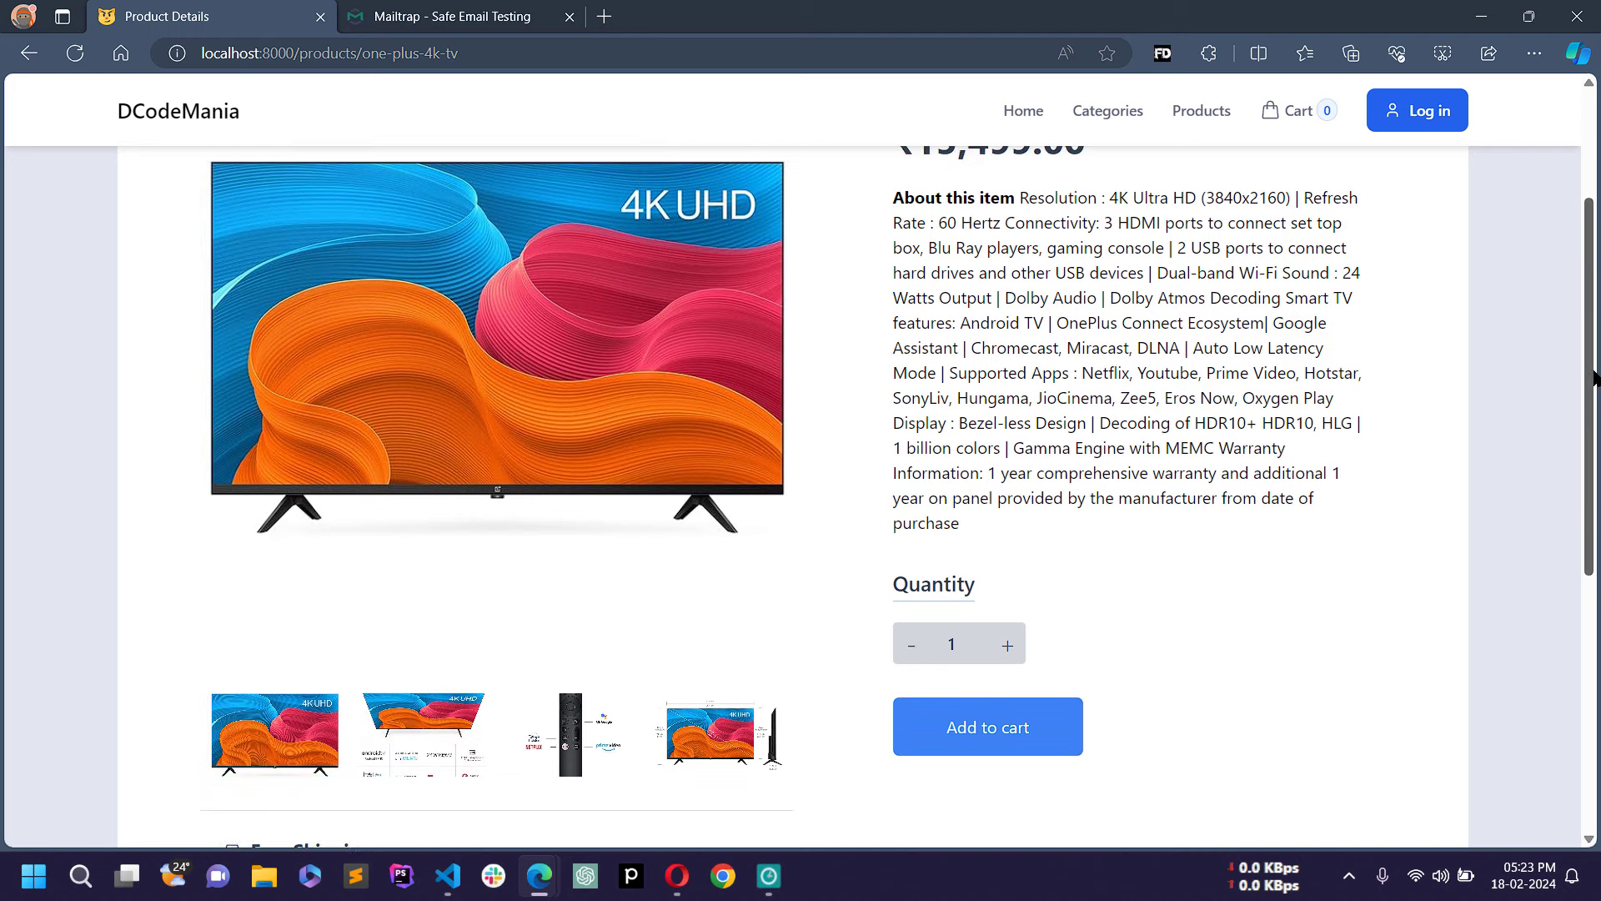
left_click(417, 753)
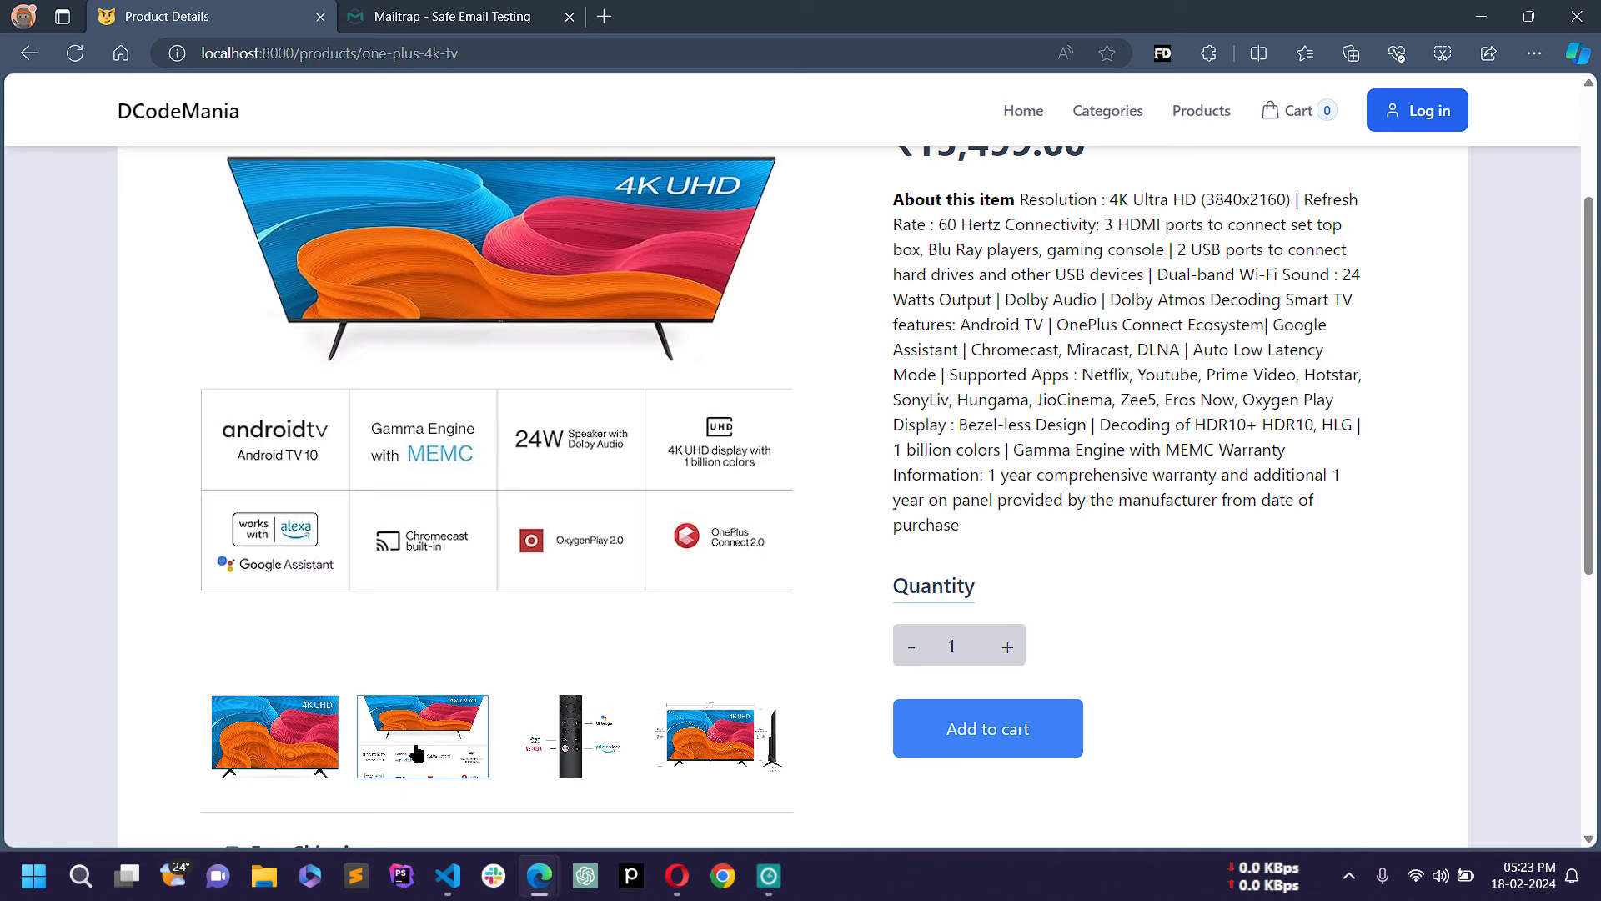
scroll(1595, 427, "up", 1)
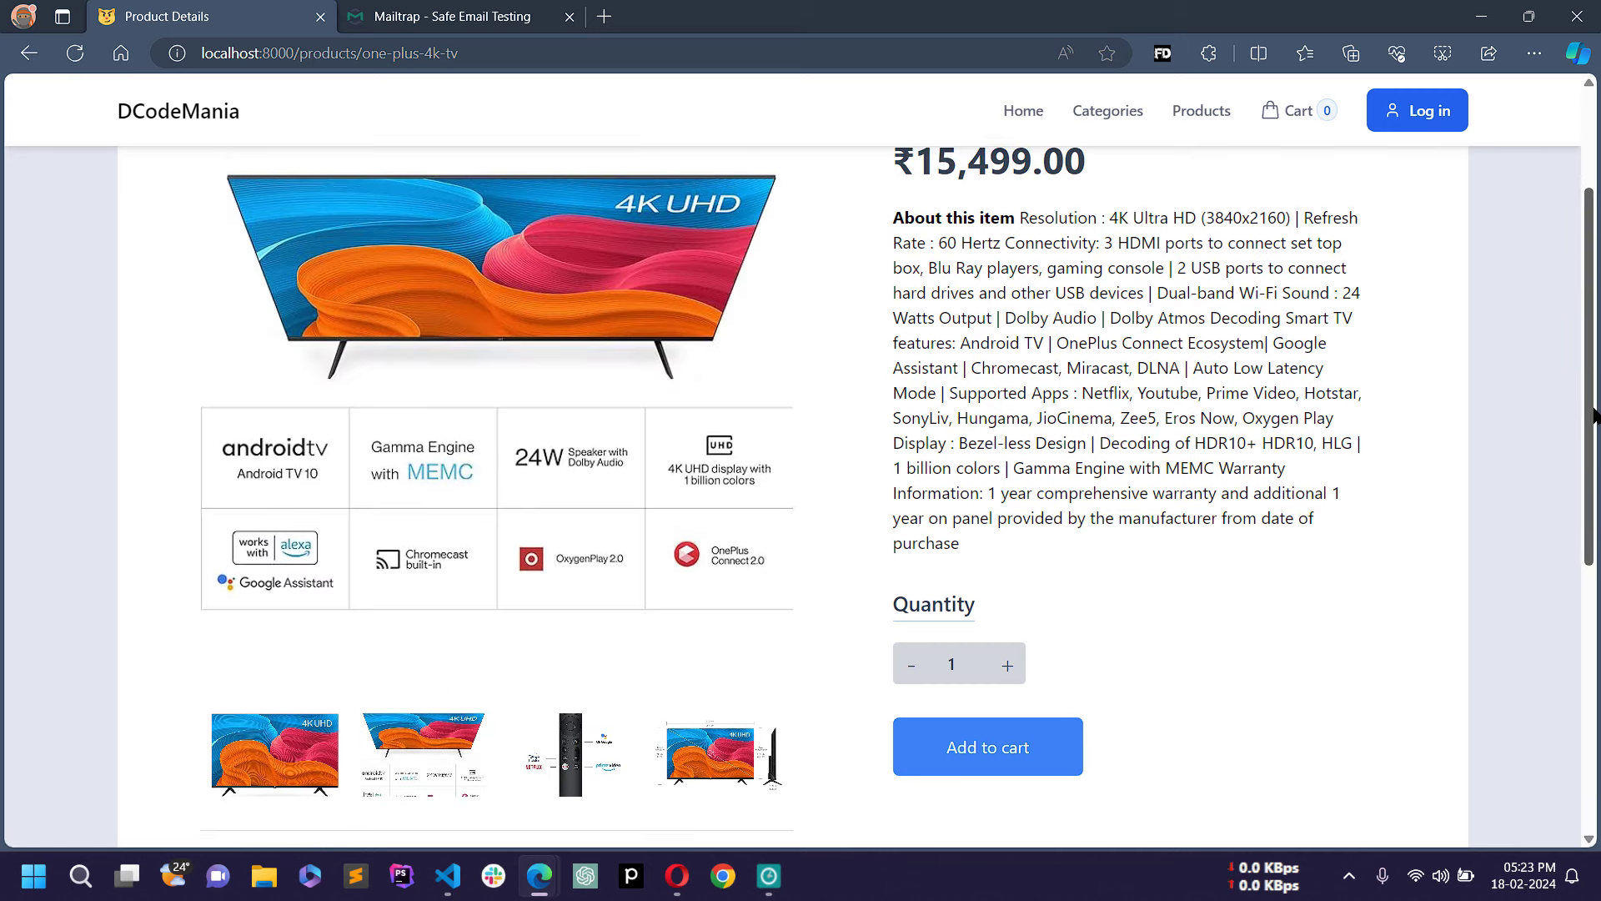
left_click(580, 751)
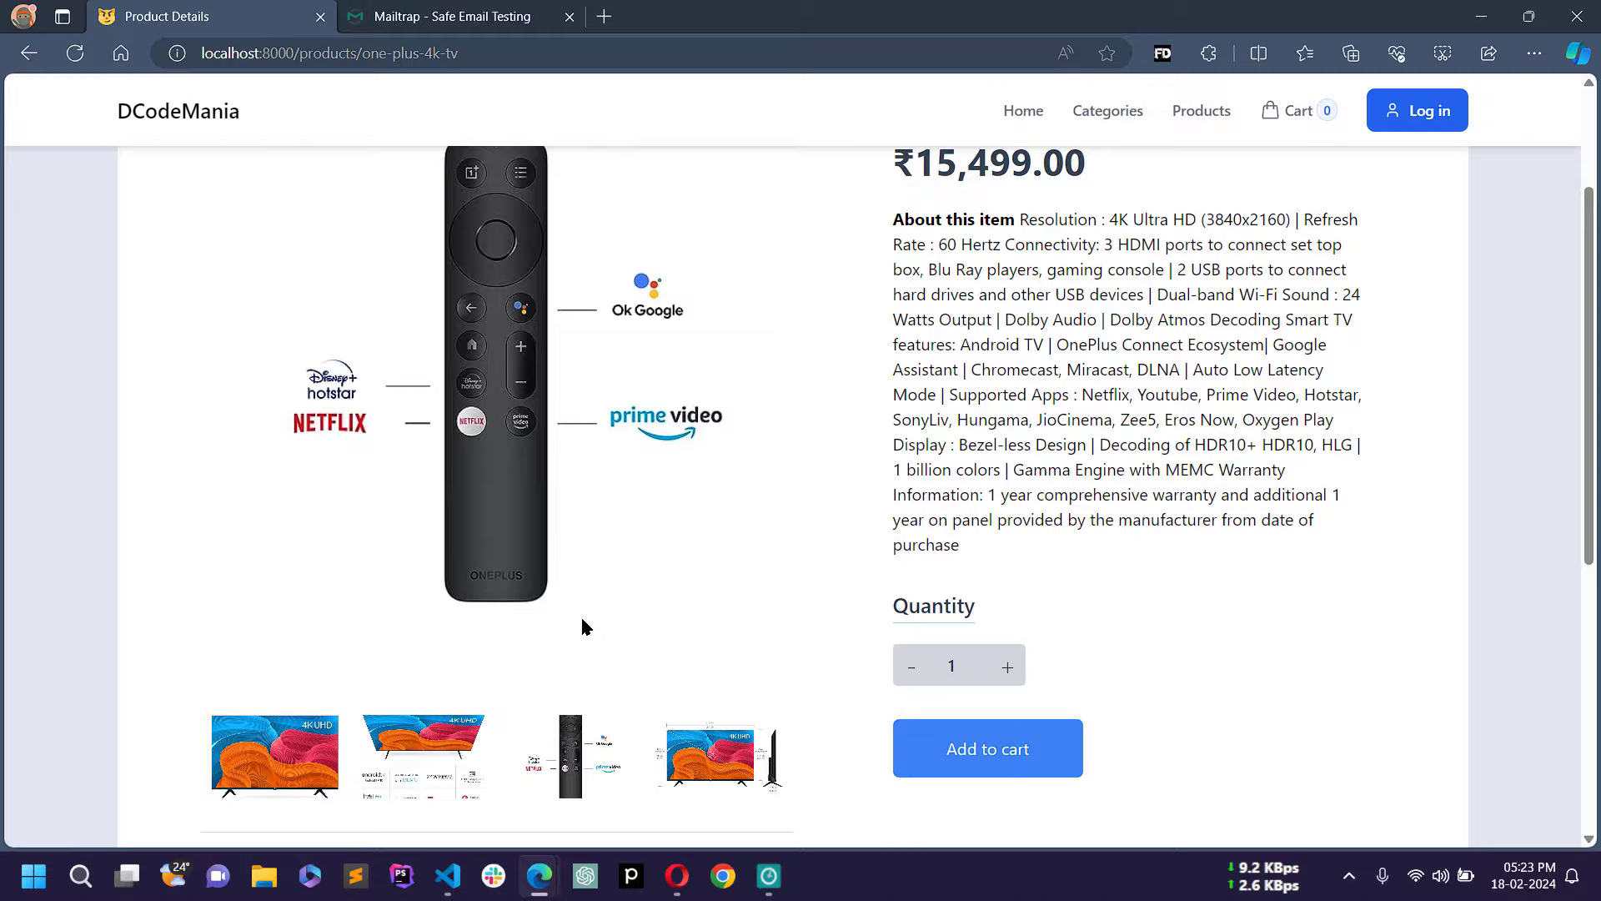
scroll(583, 624, "up", 1)
scroll(707, 692, "down", 1)
left_click(719, 754)
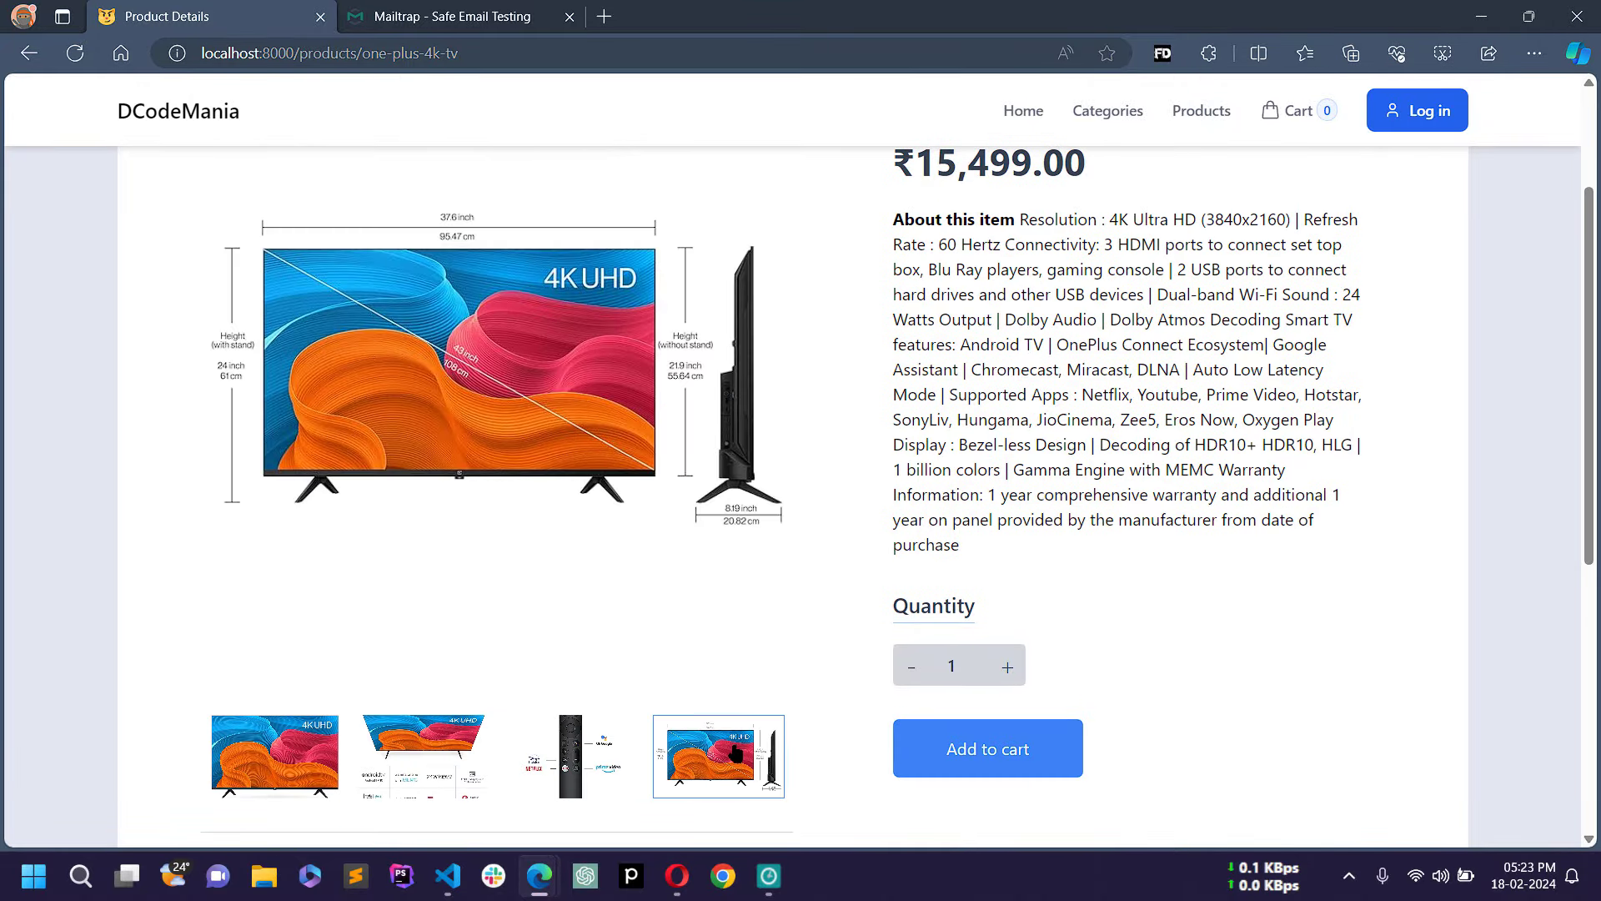
left_click(266, 779)
left_click(461, 745)
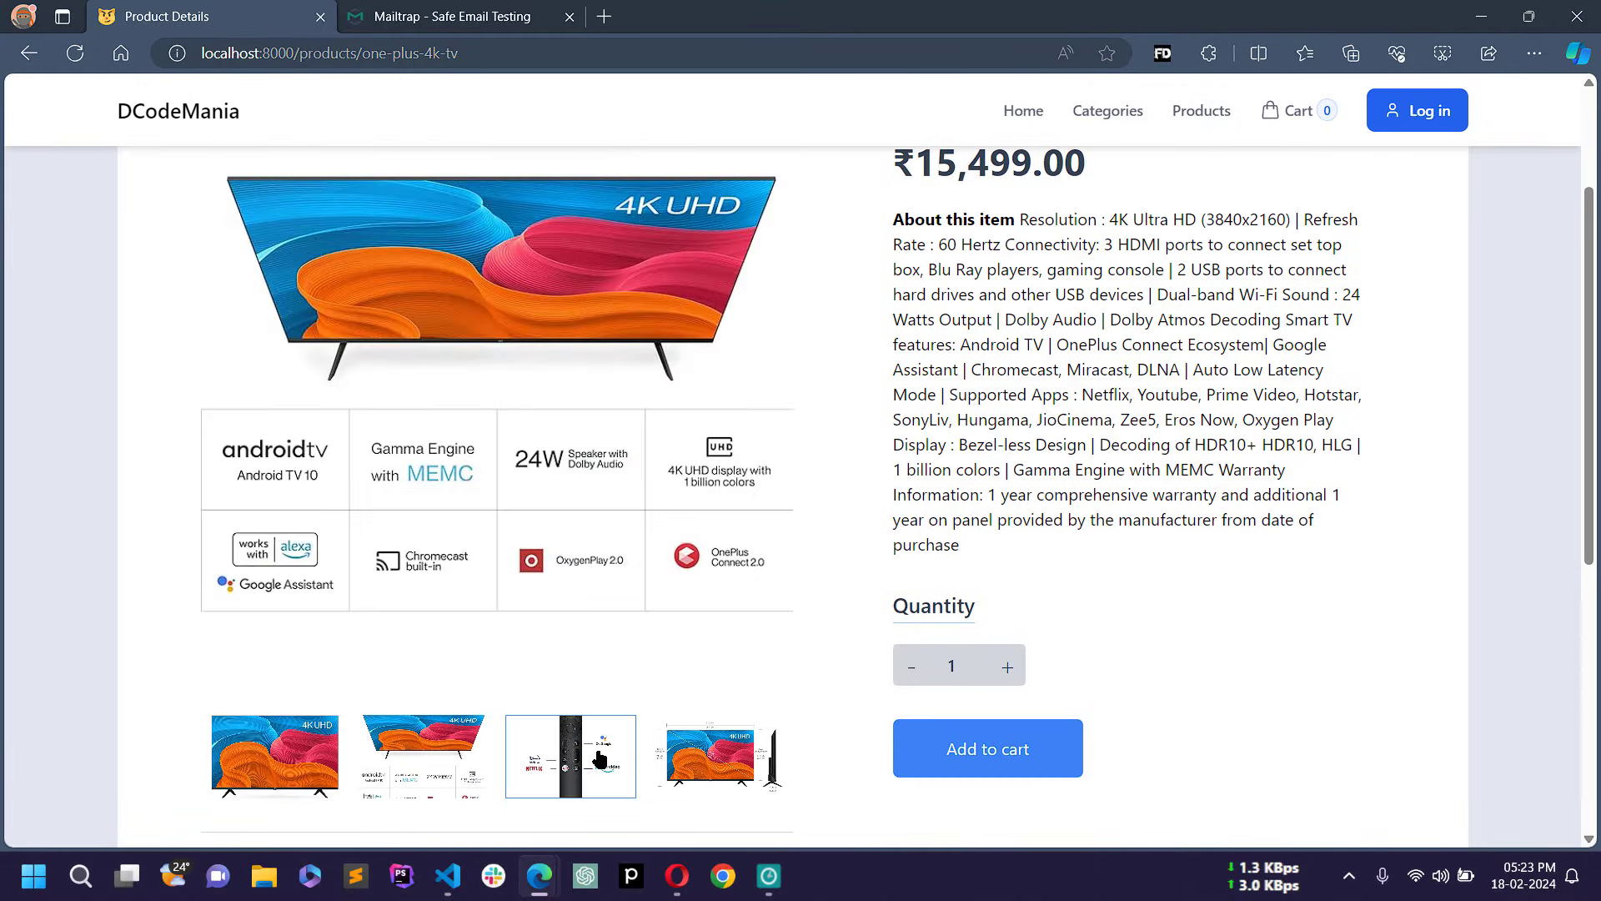
left_click(292, 755)
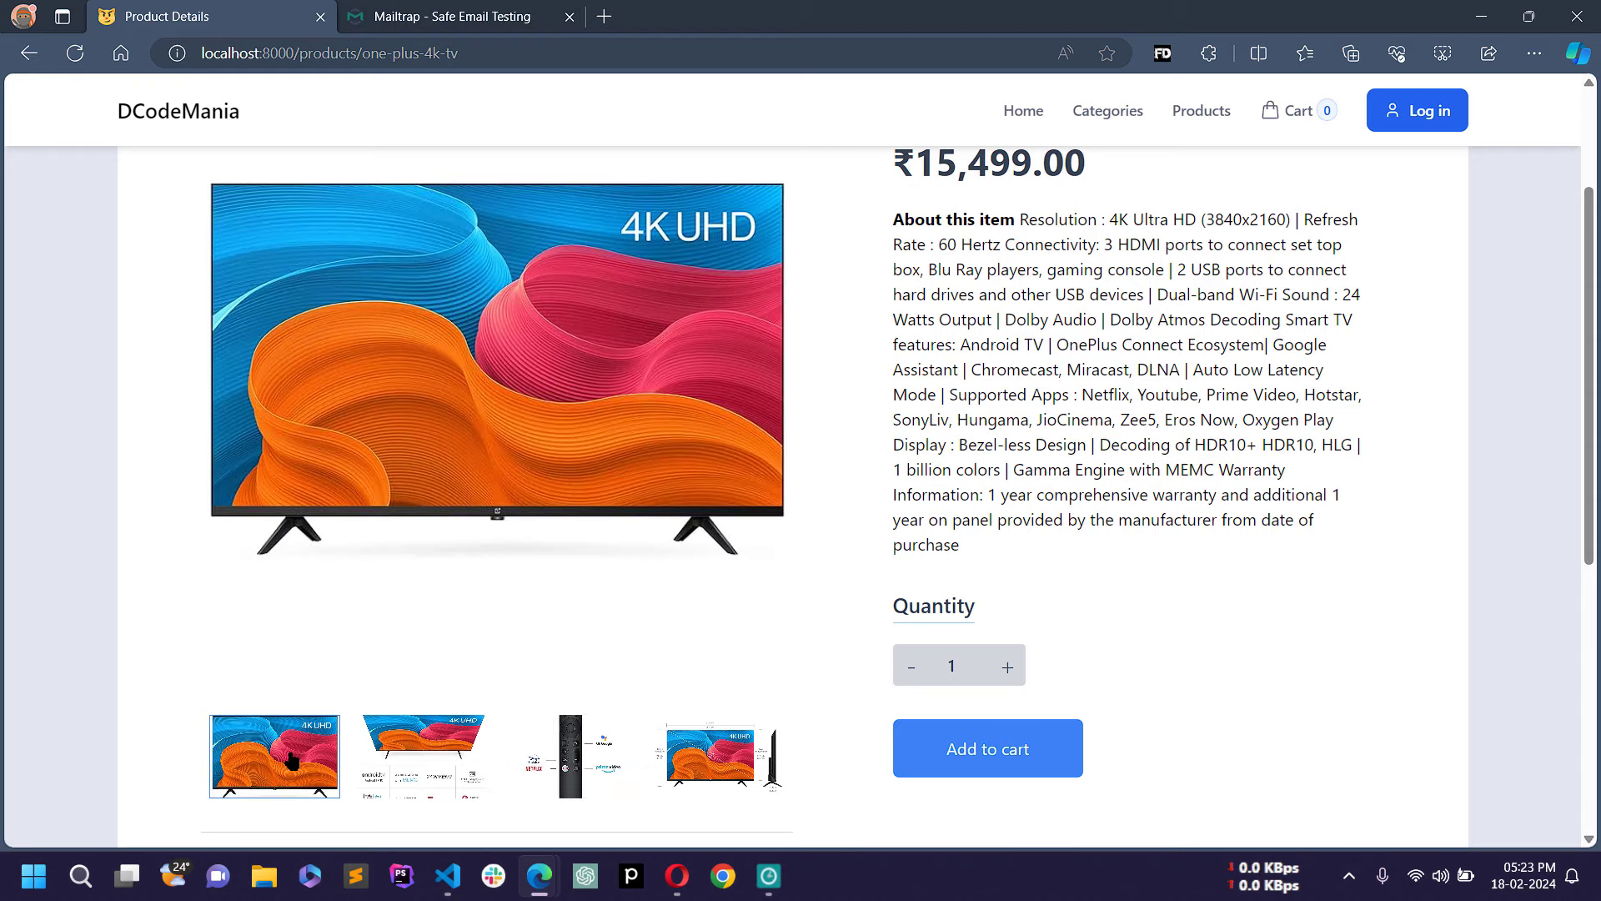
scroll(478, 513, "down", 5)
scroll(478, 513, "up", 5)
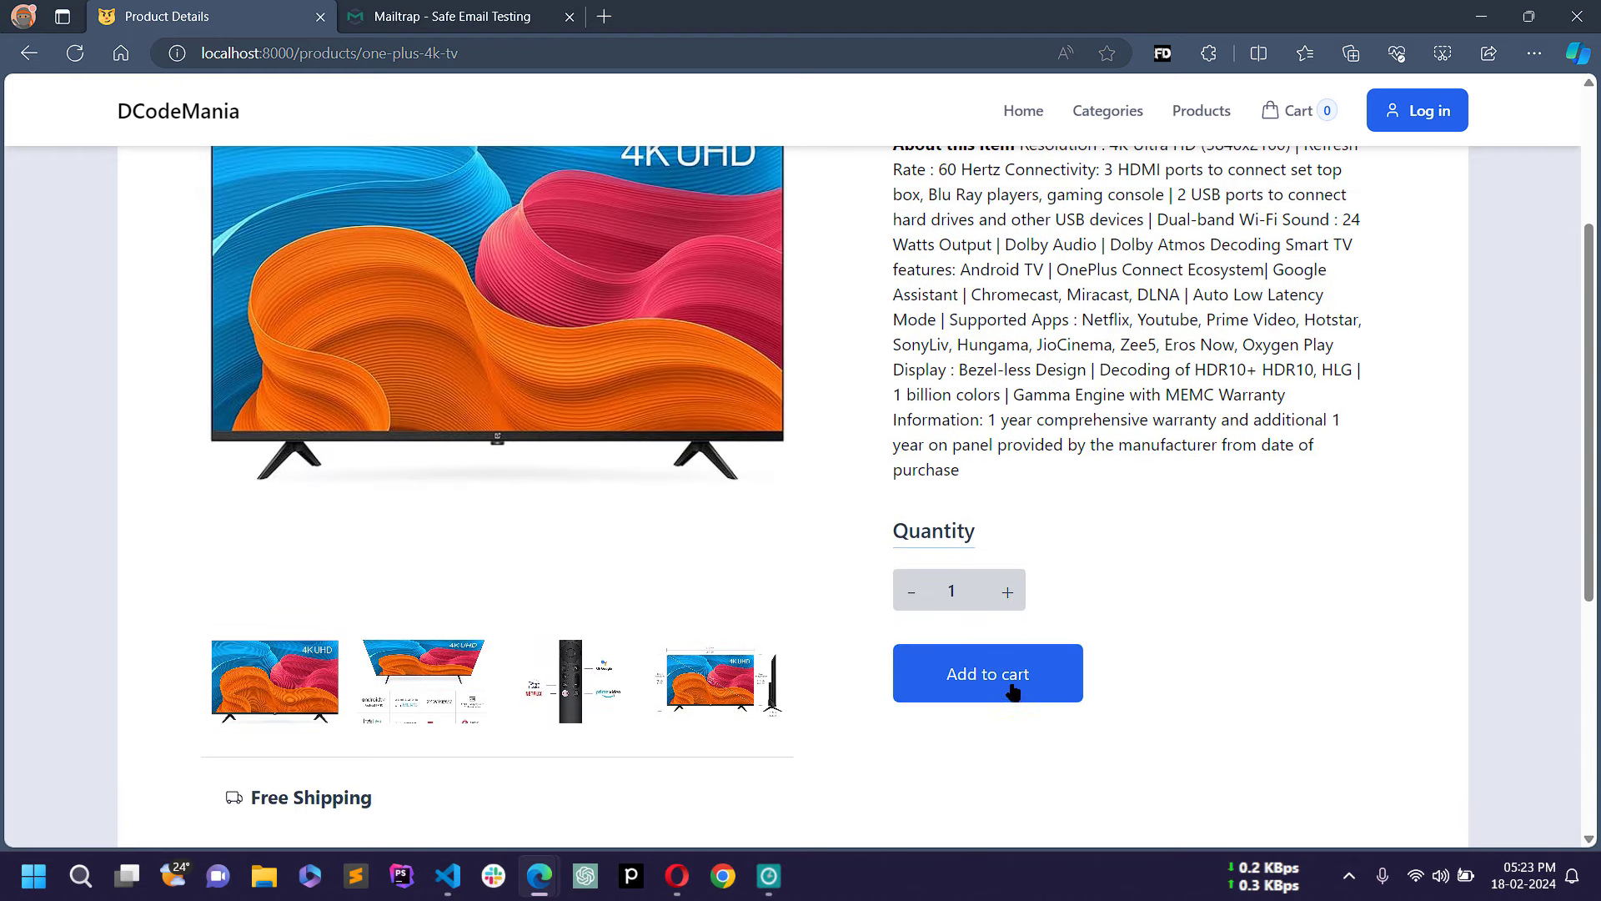
scroll(1158, 483, "up", 3)
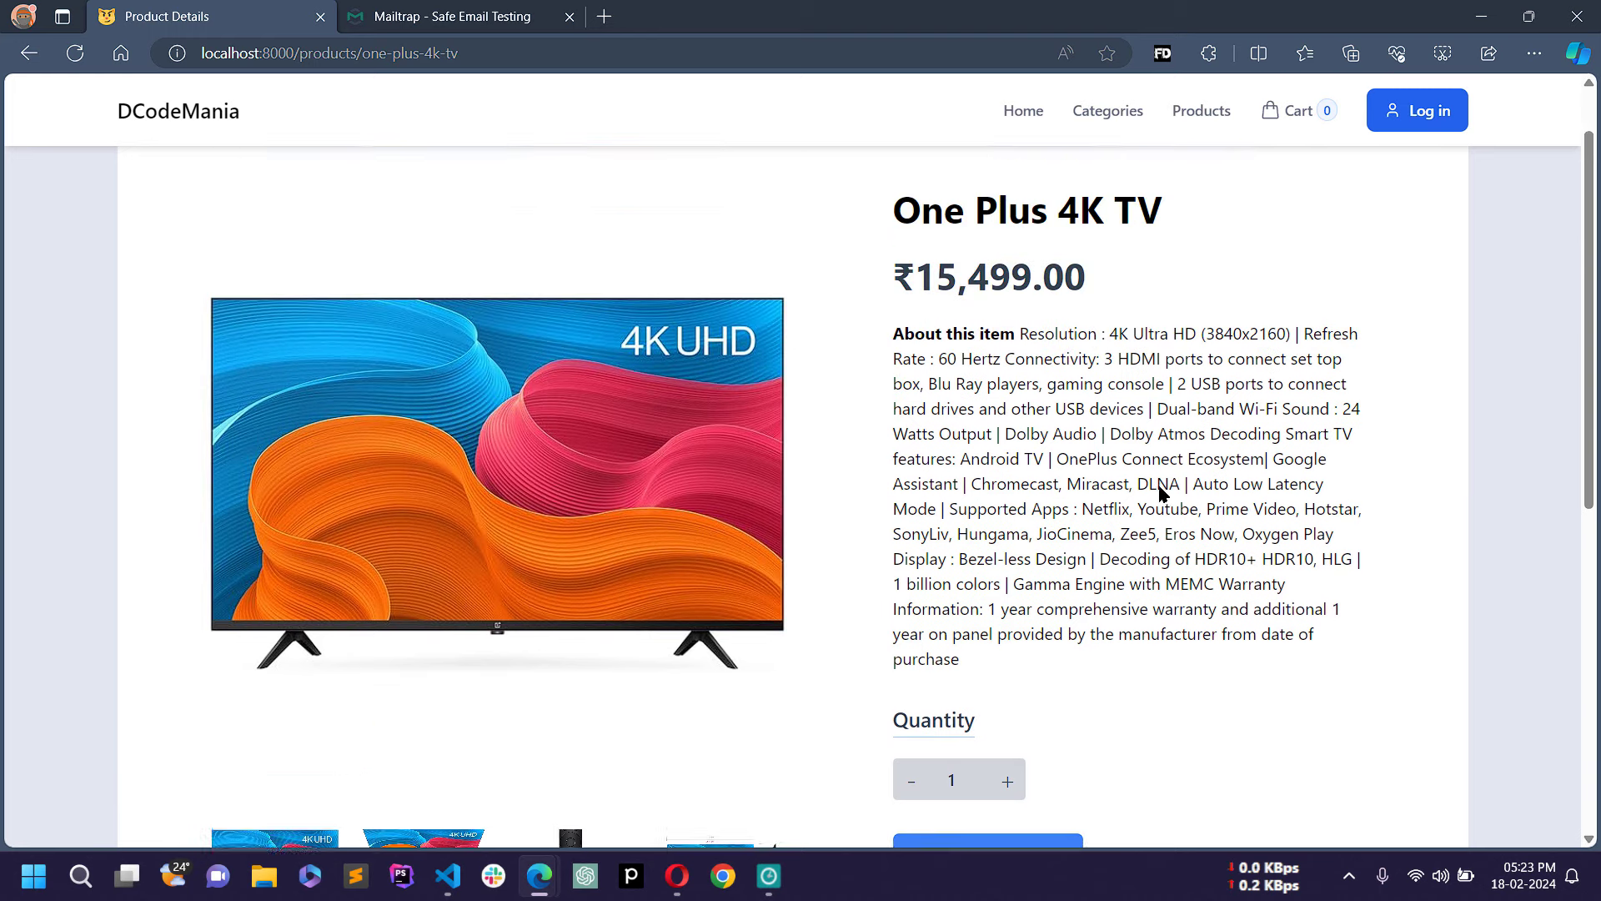
left_click(1199, 115)
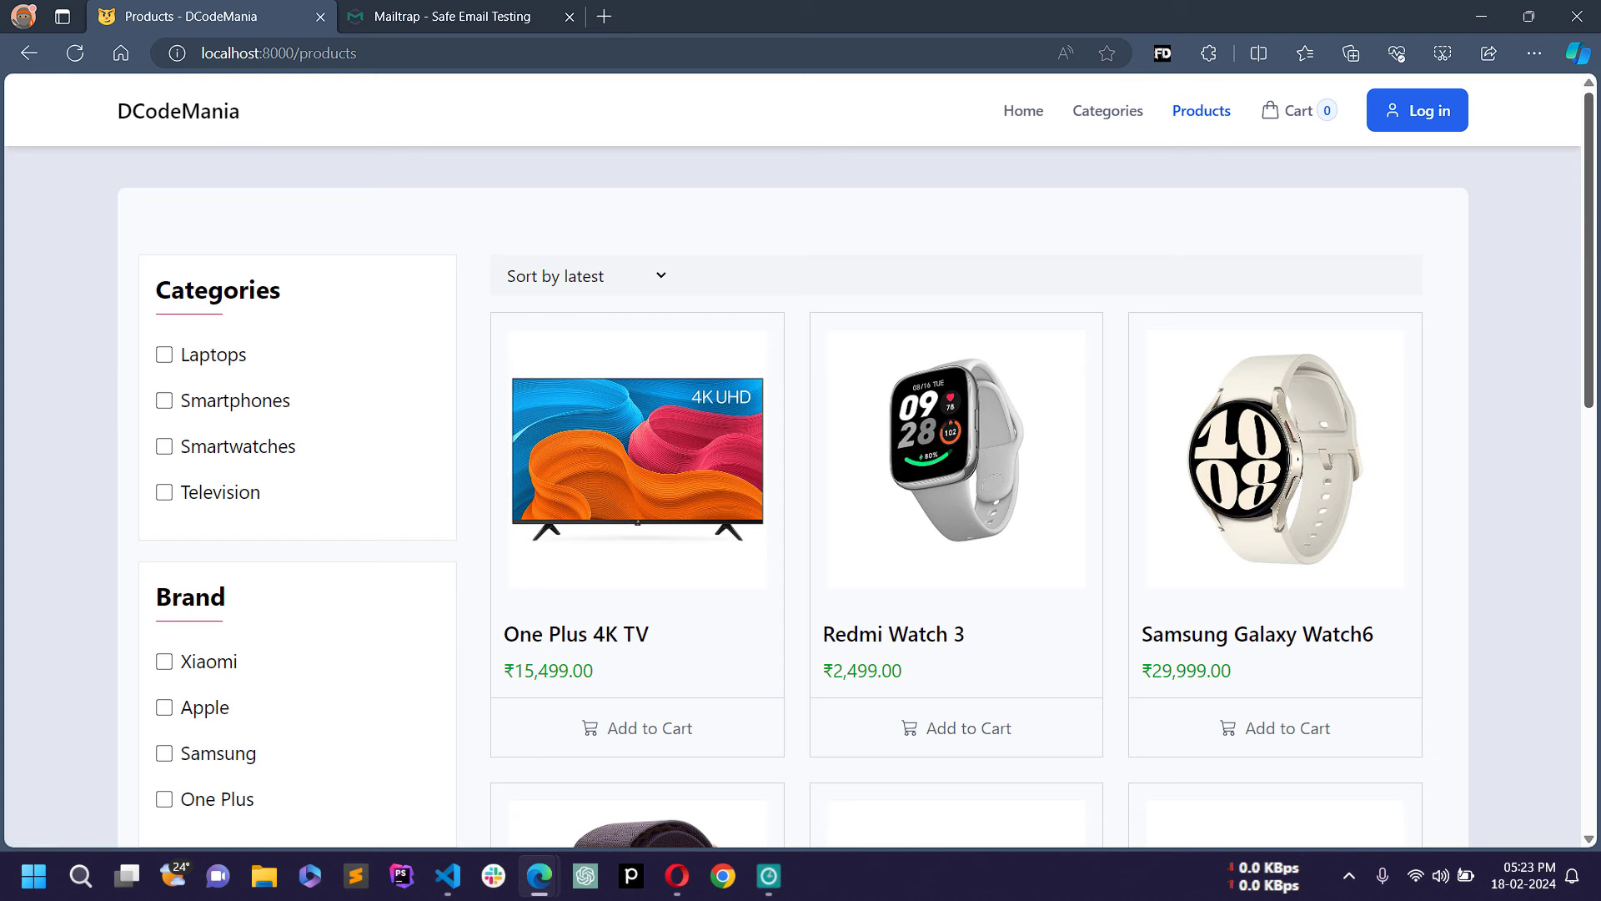
Step: Tick the Laptops, Apple and Smartphones filters to leave the MacBook Air and iPhone 15 Pro Max
left_click_drag(1590, 179, 1590, 180)
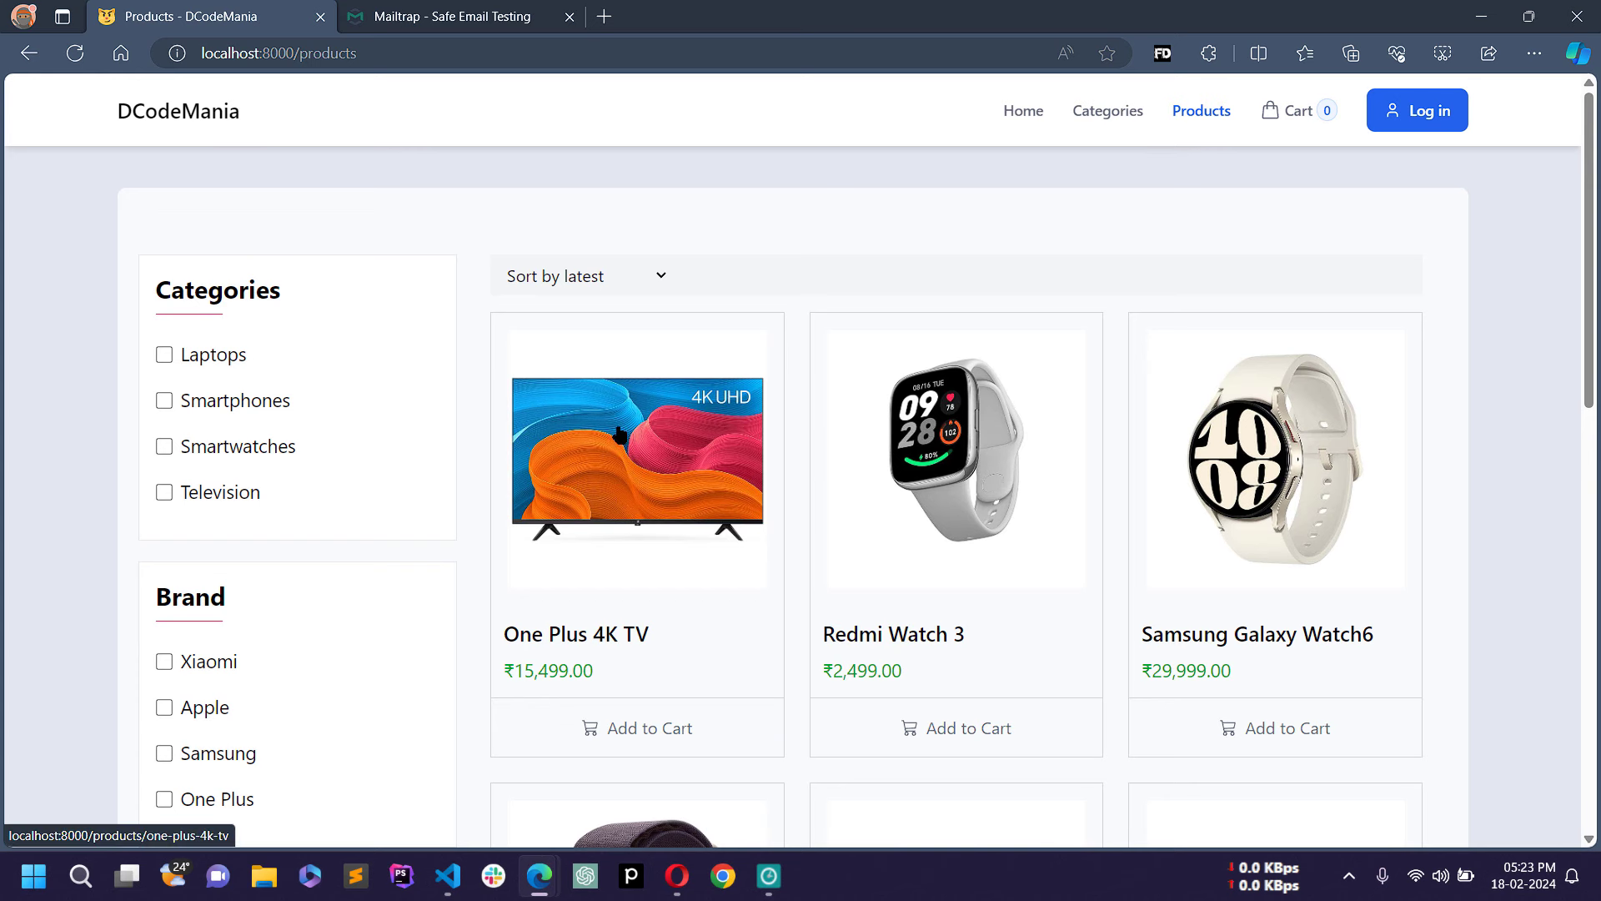
left_click(203, 361)
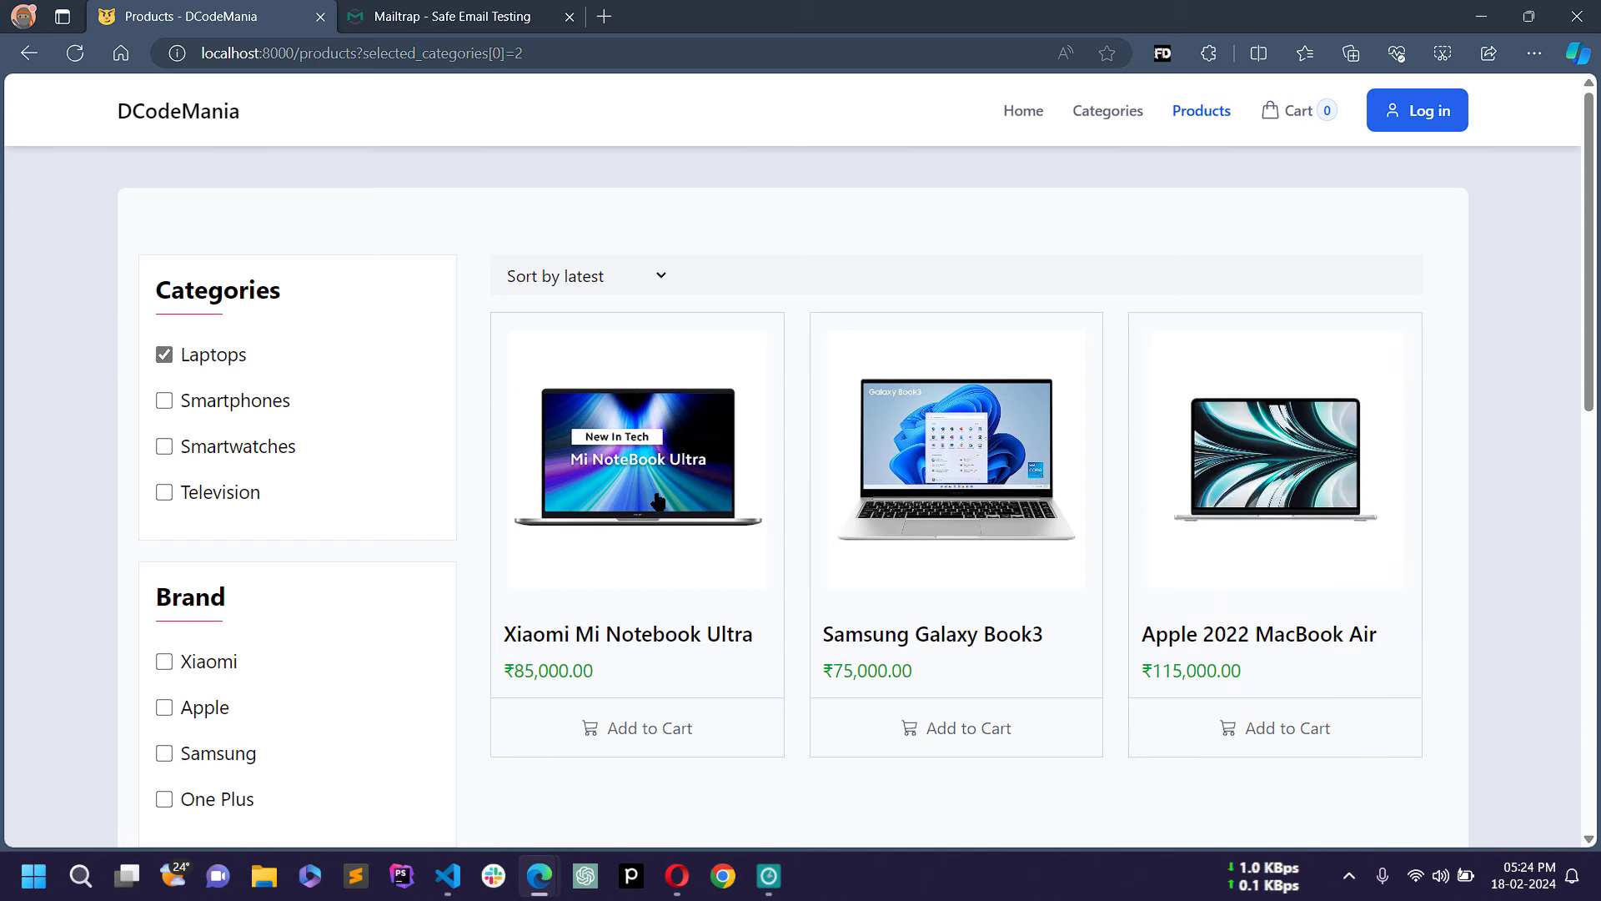
scroll(1589, 250, "down", 3)
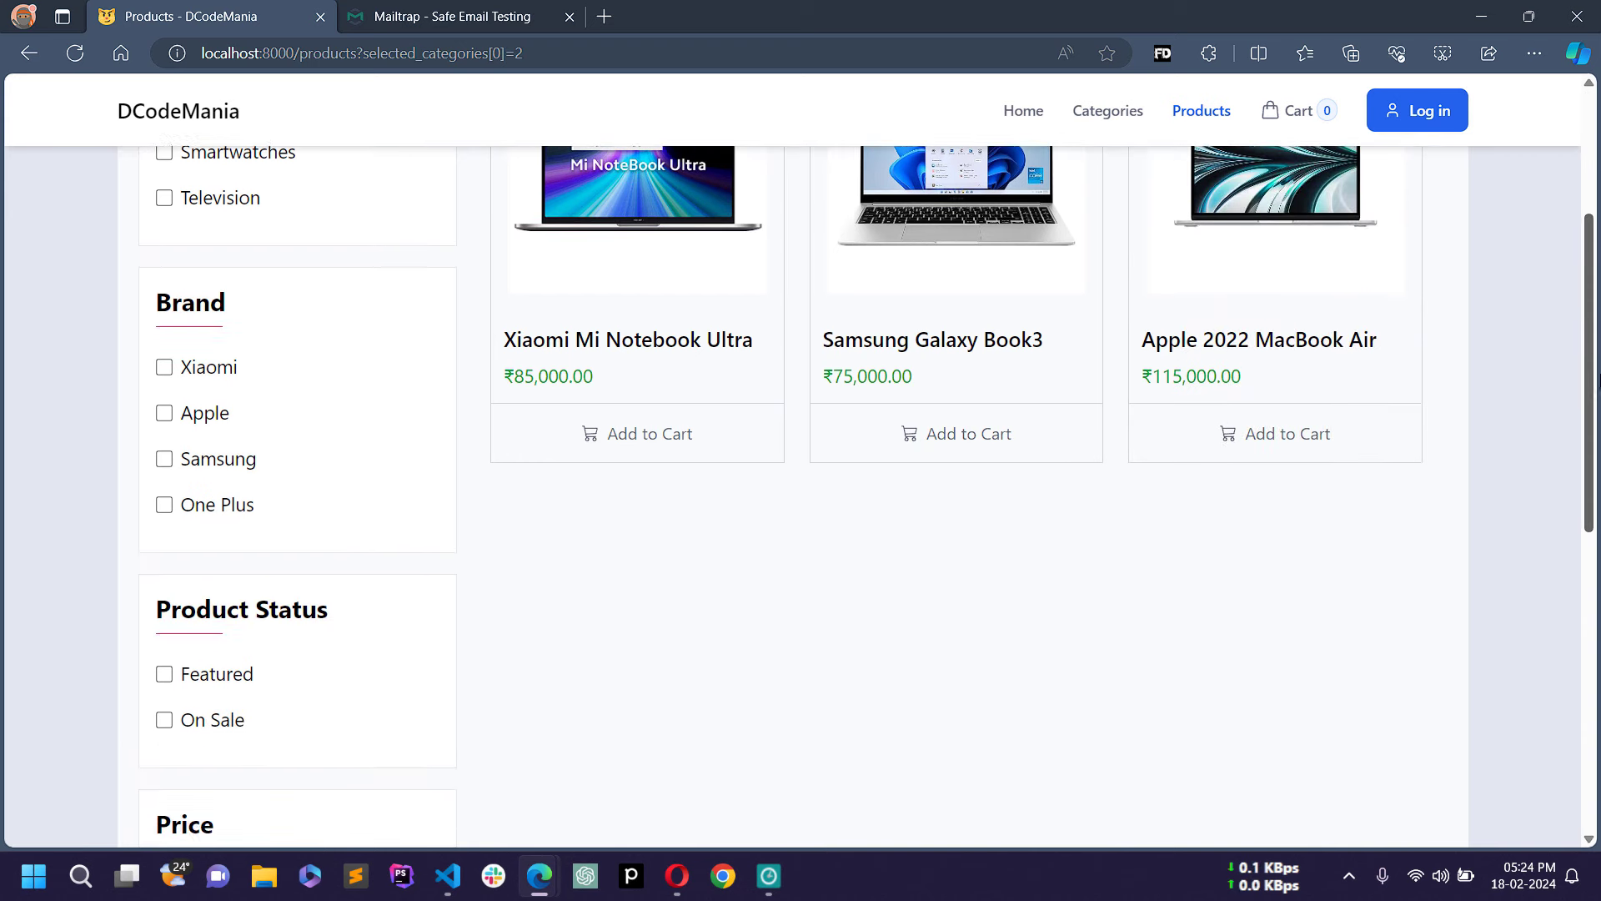
scroll(1598, 379, "down", 3)
scroll(1597, 334, "up", 6)
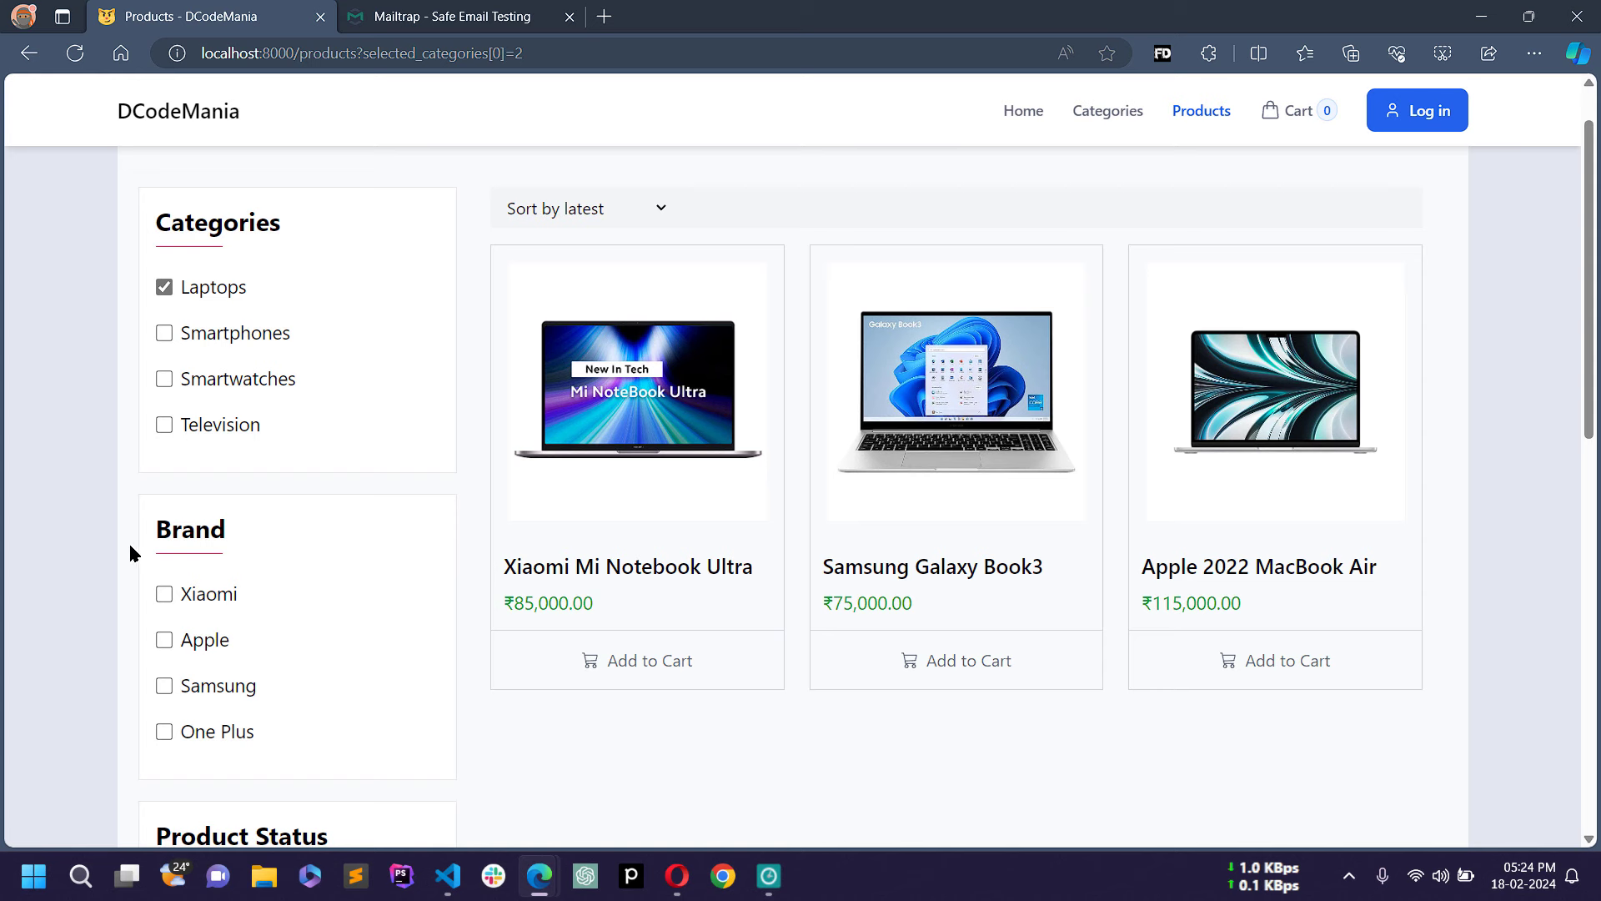
left_click(198, 648)
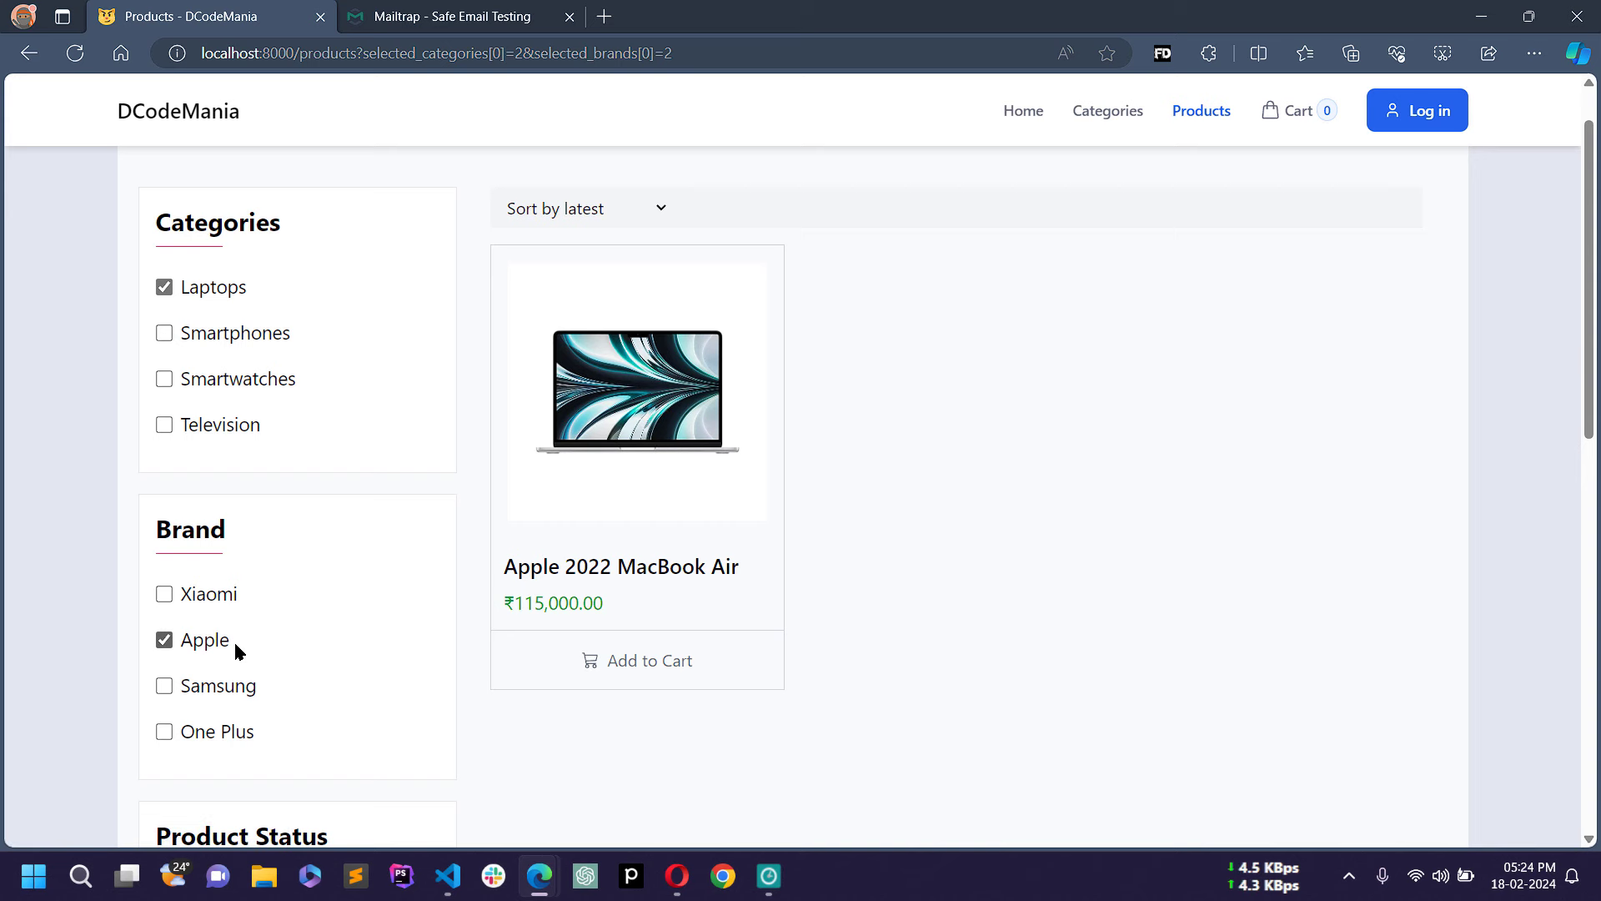
scroll(257, 615, "down", 2)
scroll(257, 617, "up", 2)
left_click(205, 334)
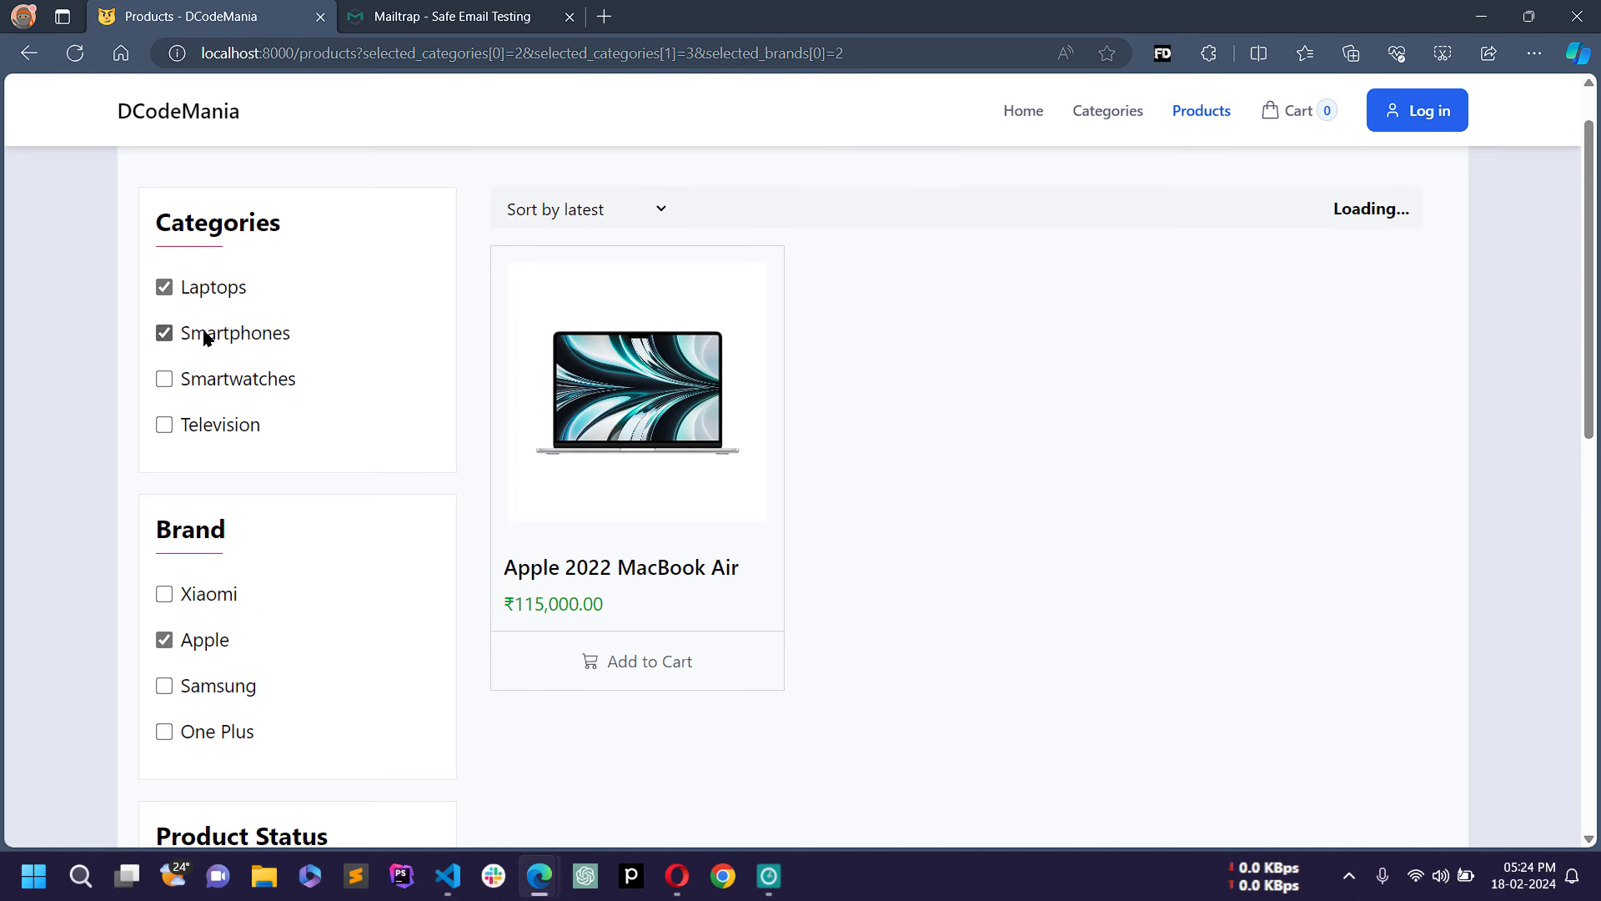
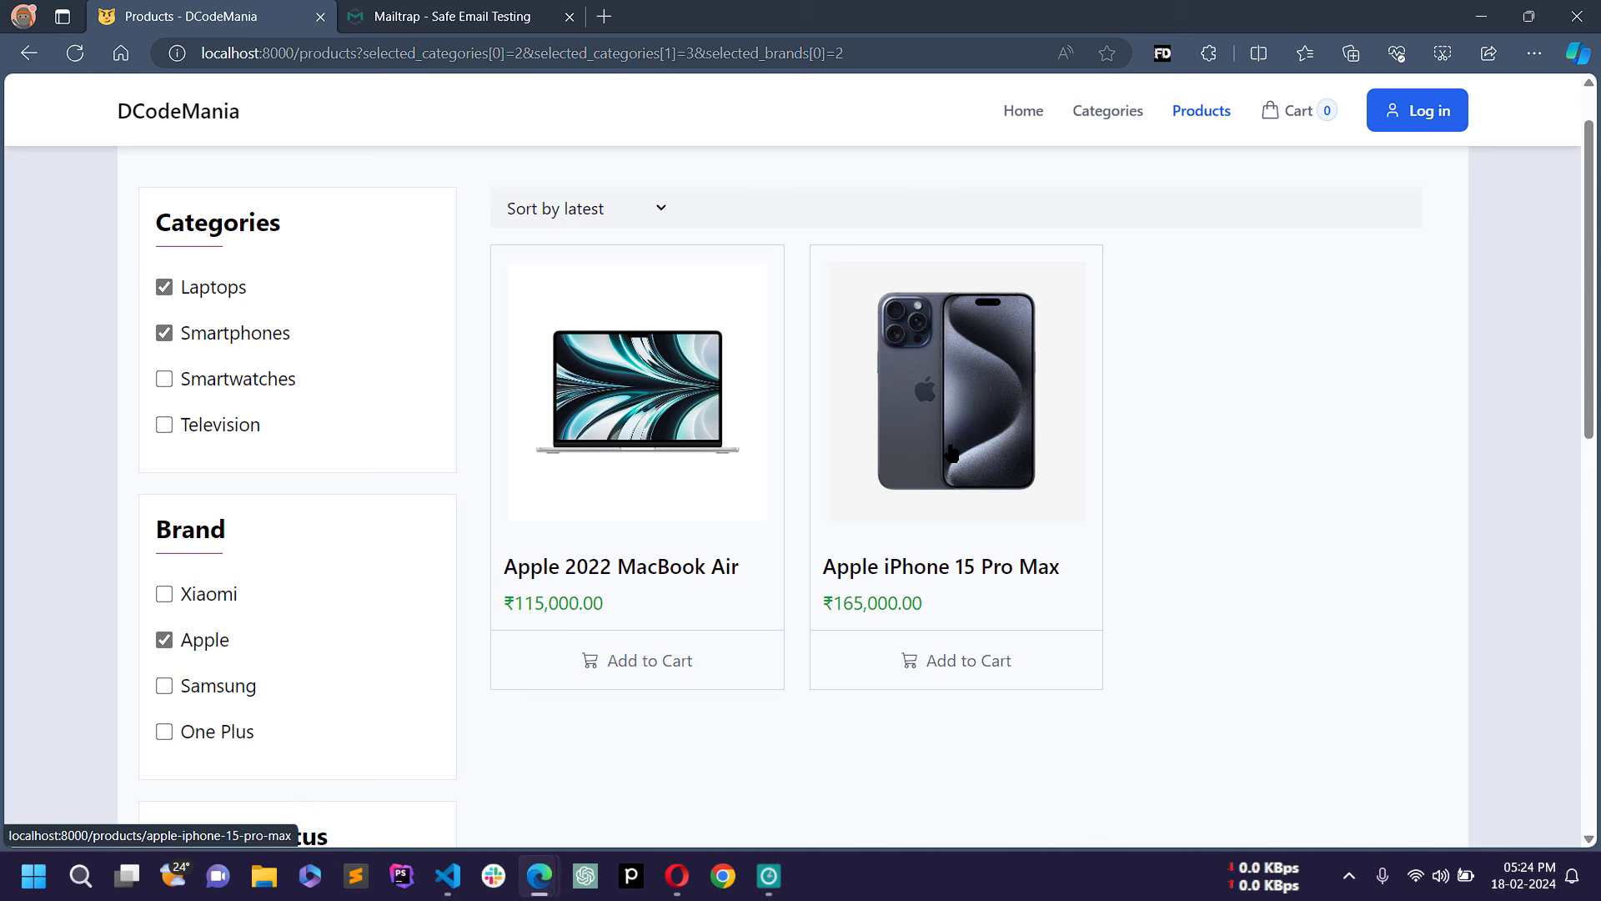
Step: Uncheck the Smartphones, Laptops and Apple filters so every brand's products are listed
left_click(166, 335)
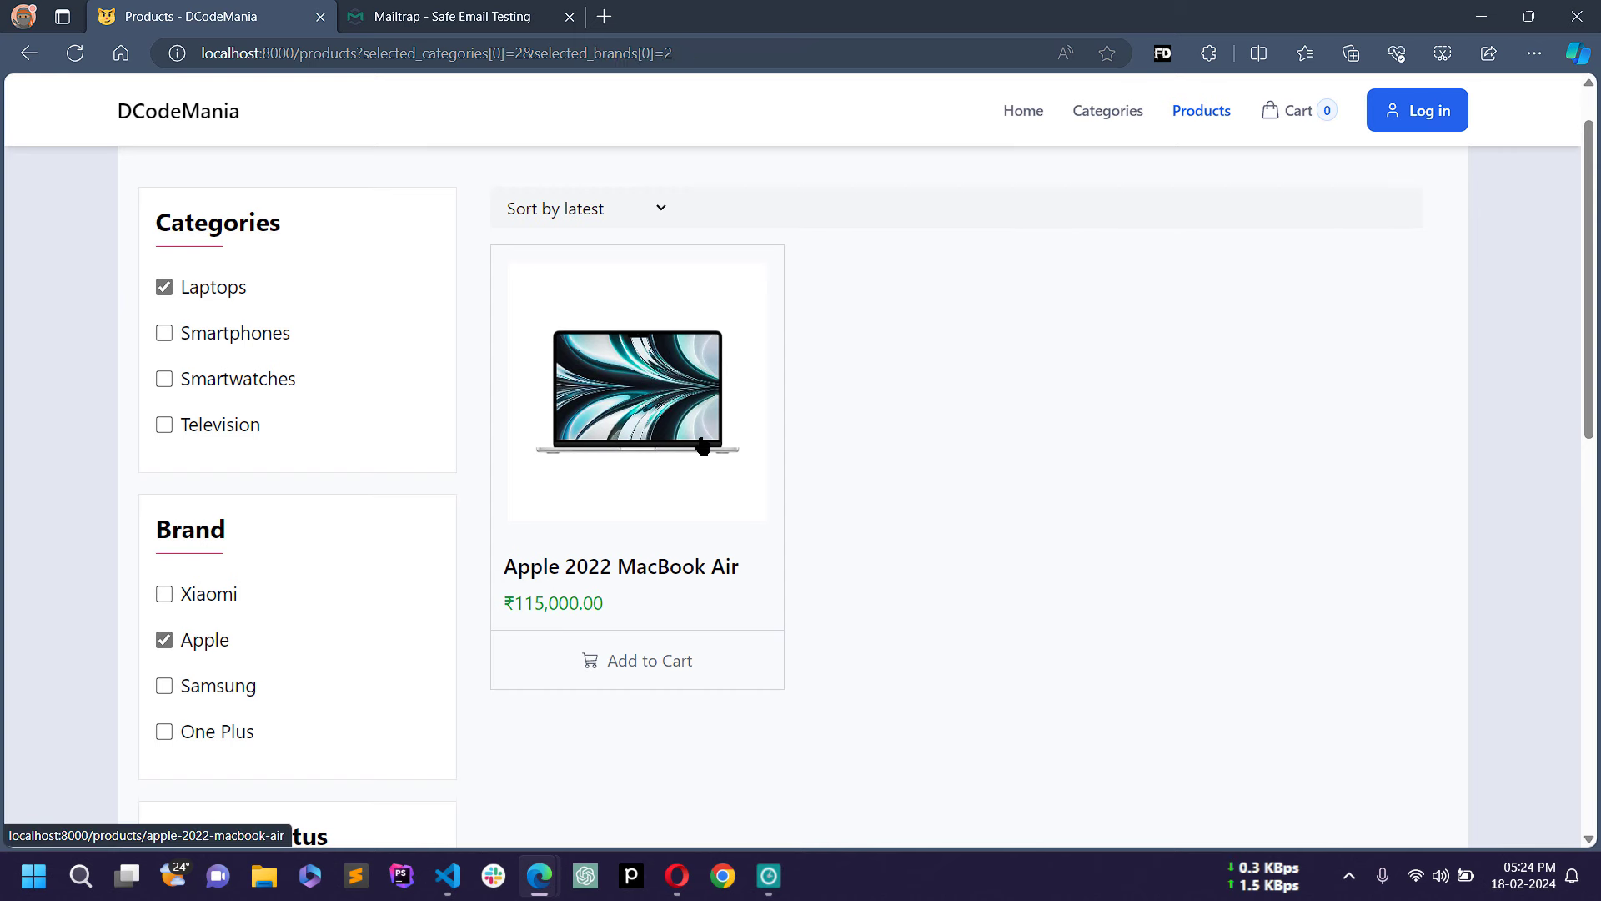
left_click(164, 288)
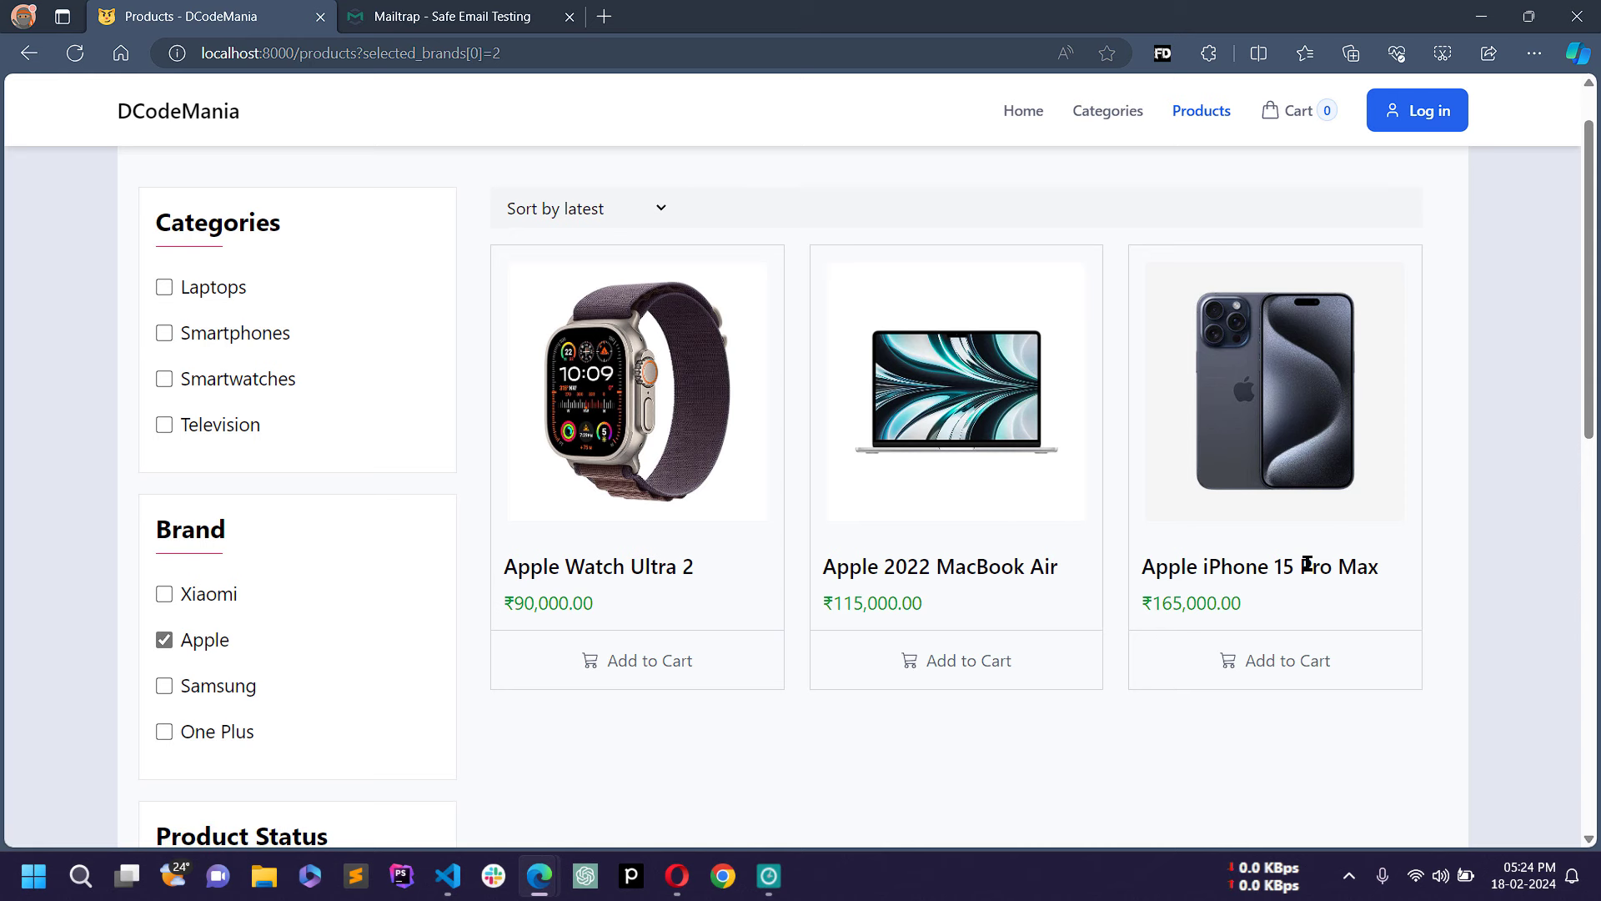
scroll(1069, 519, "down", 2)
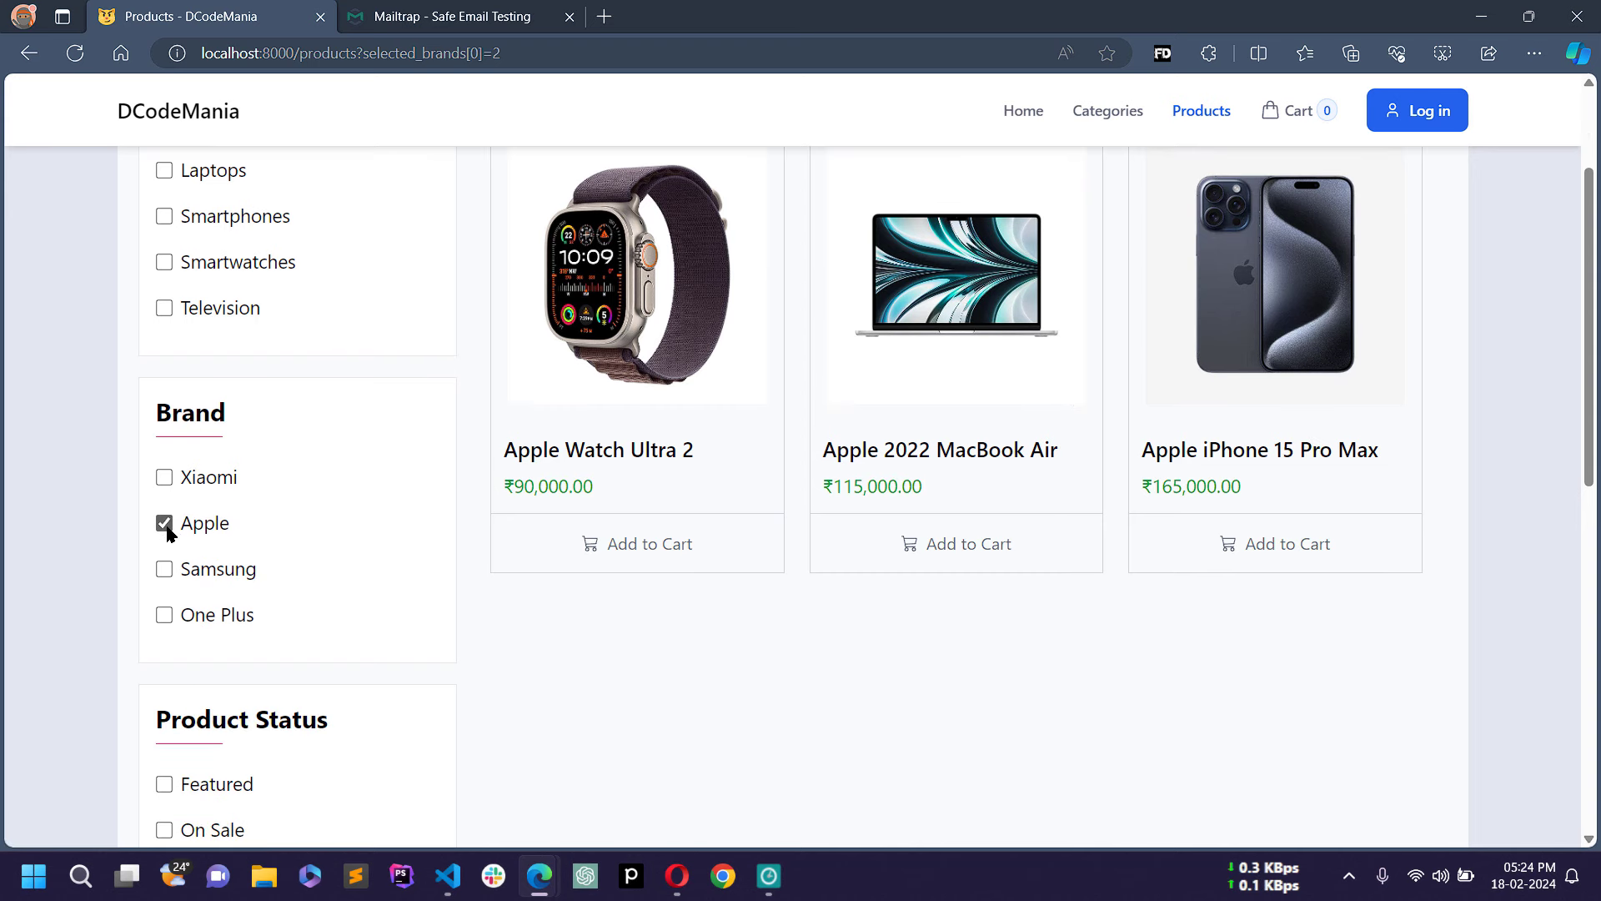
scroll(171, 501, "down", 2)
left_click(164, 408)
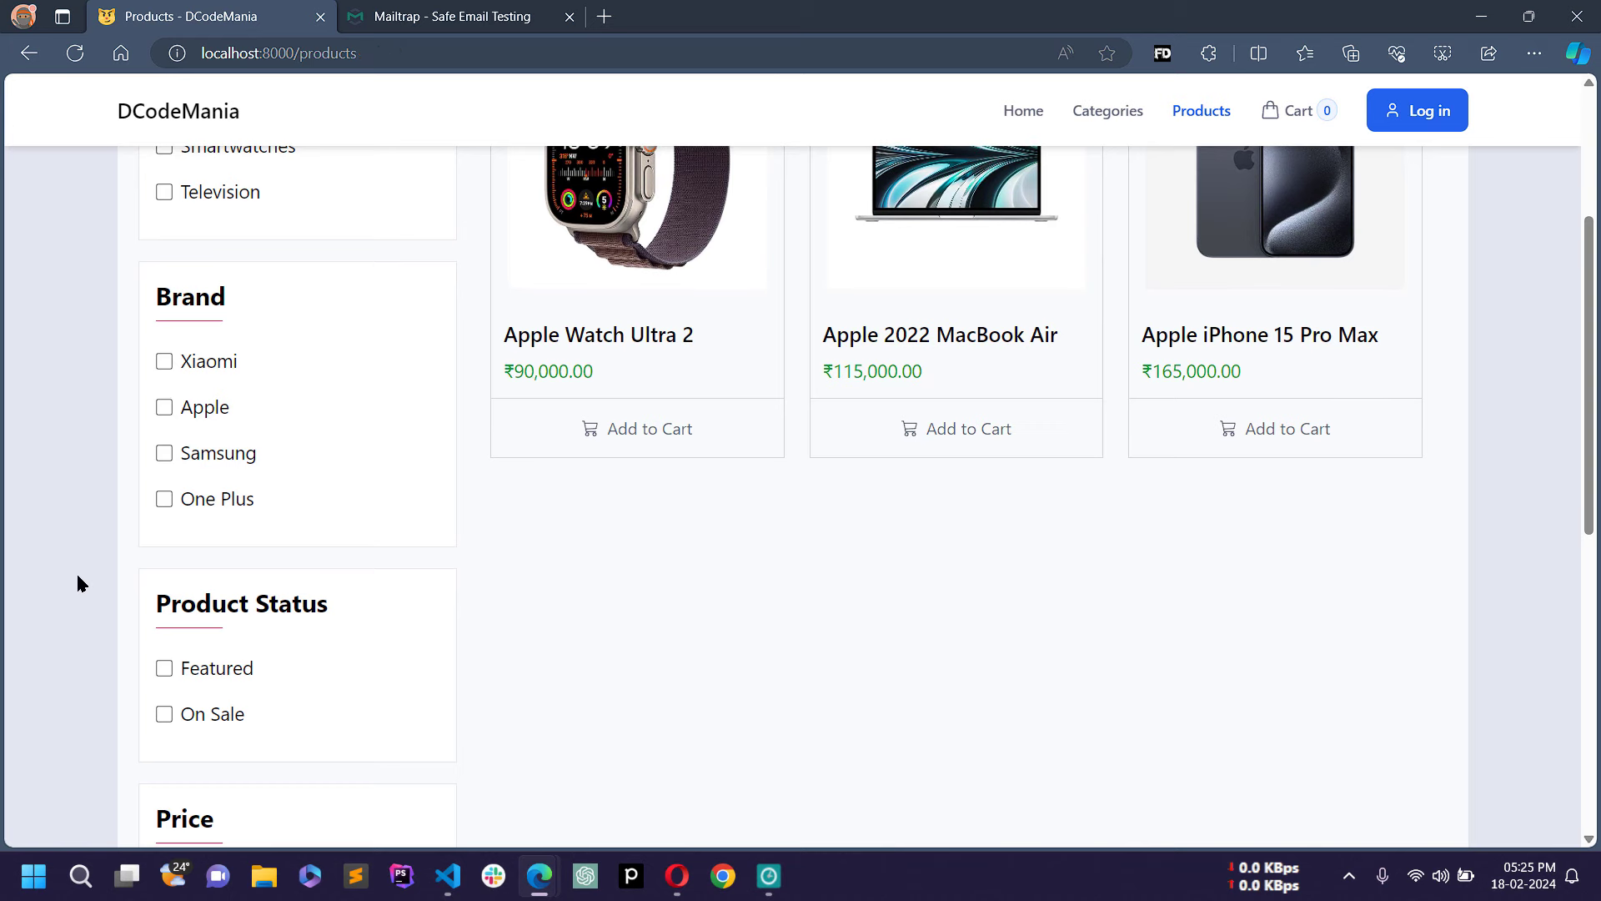
scroll(100, 592, "down", 2)
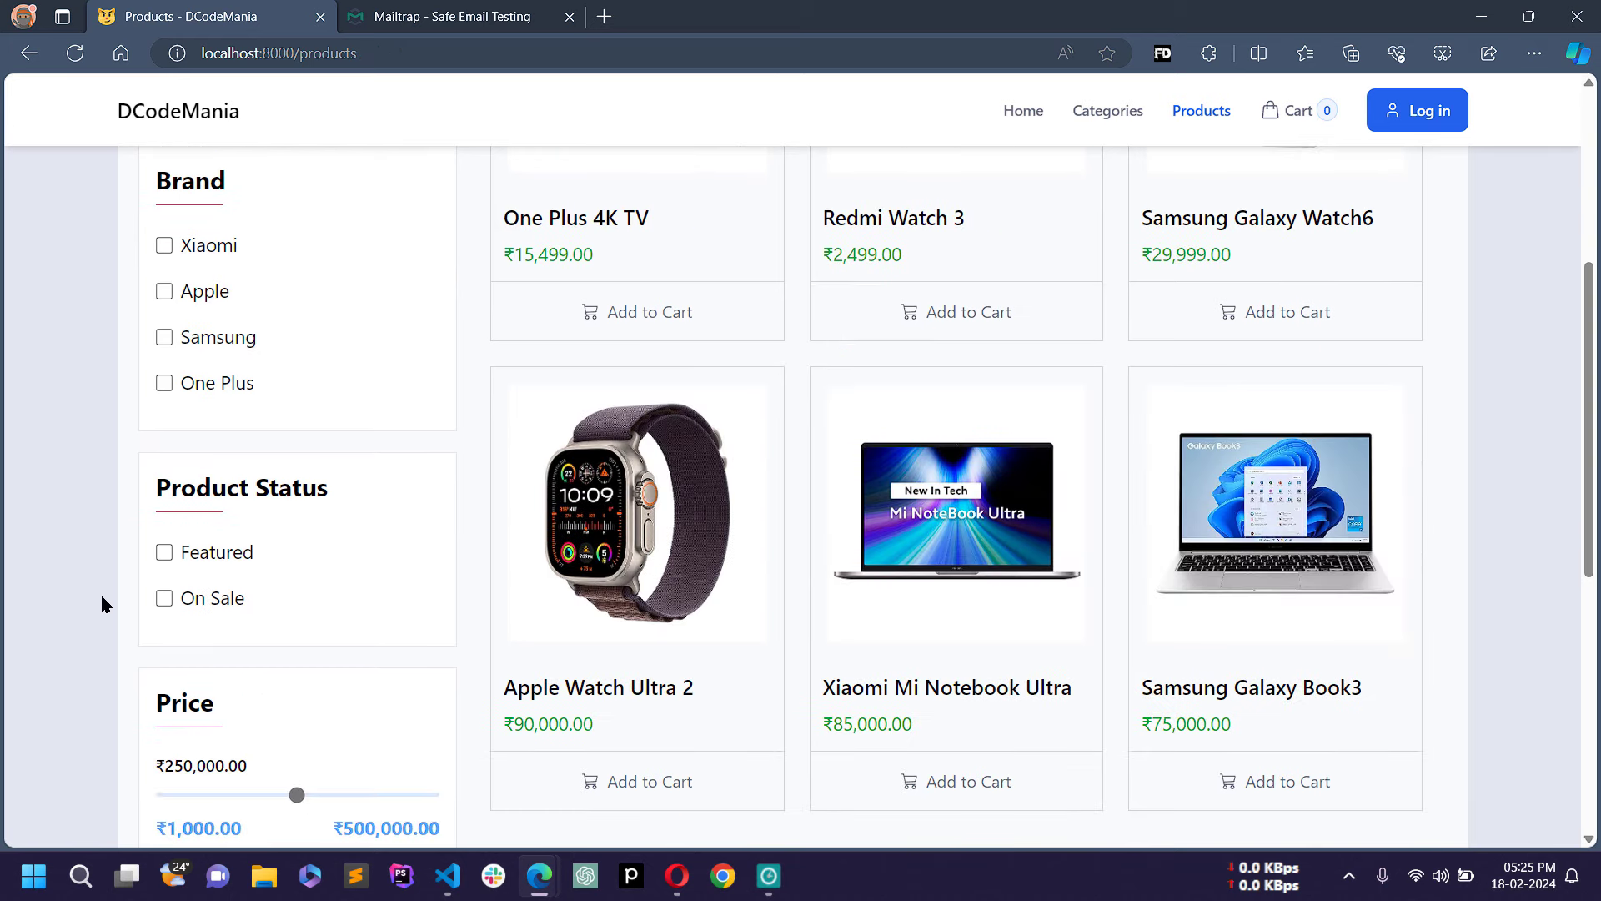
left_click(197, 613)
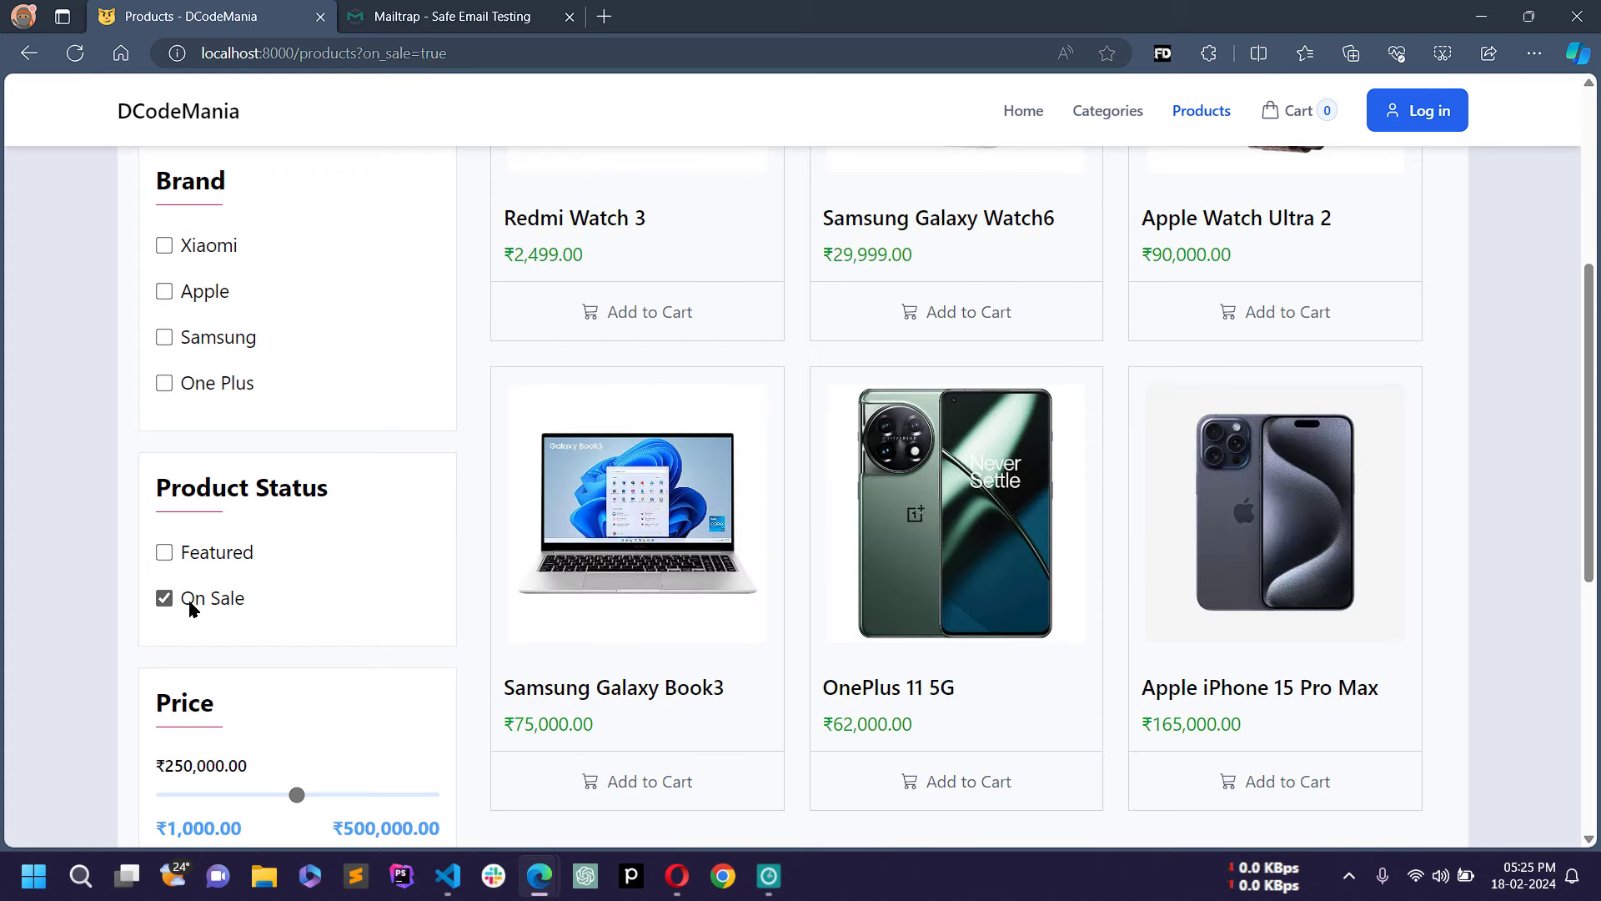
scroll(922, 446, "up", 5)
scroll(926, 444, "down", 10)
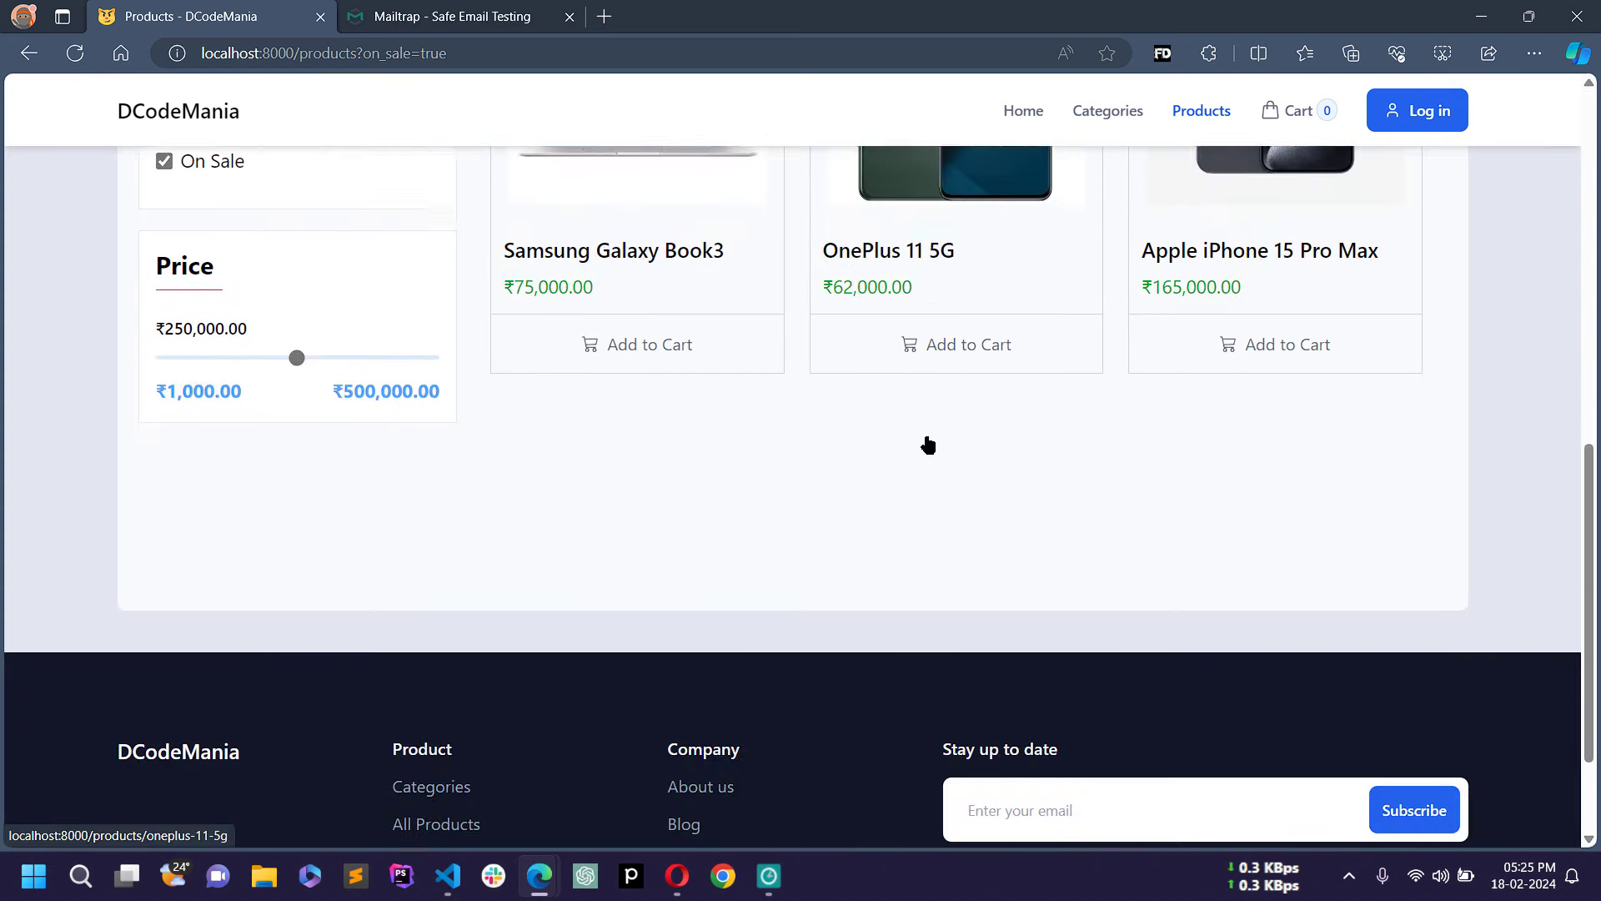
scroll(928, 445, "up", 9)
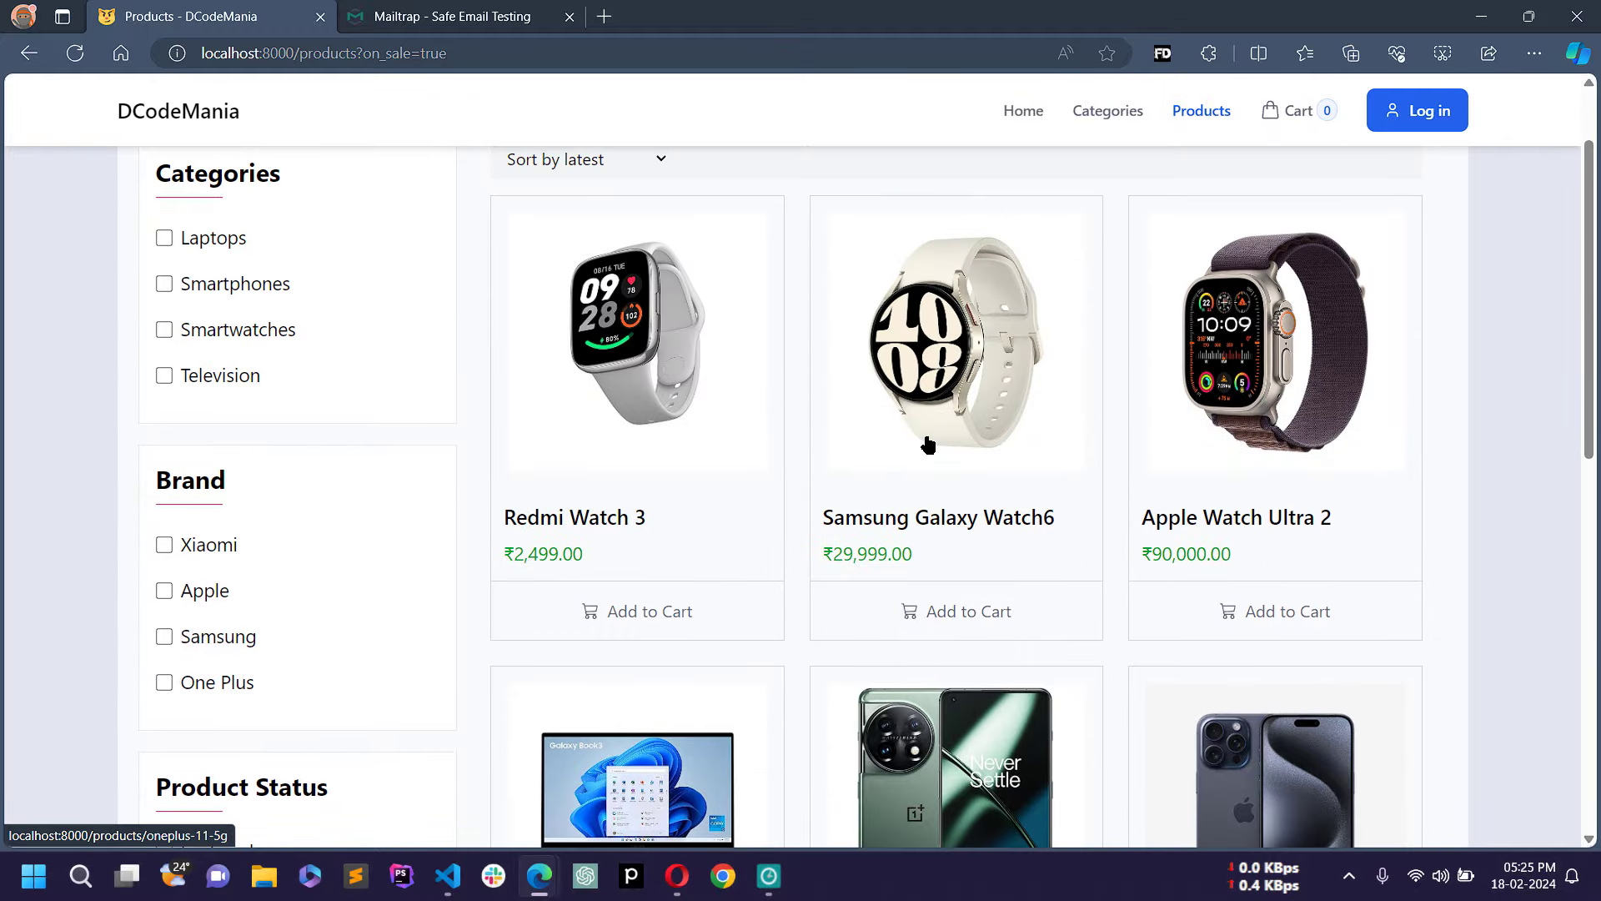
scroll(929, 444, "down", 5)
left_click(188, 433)
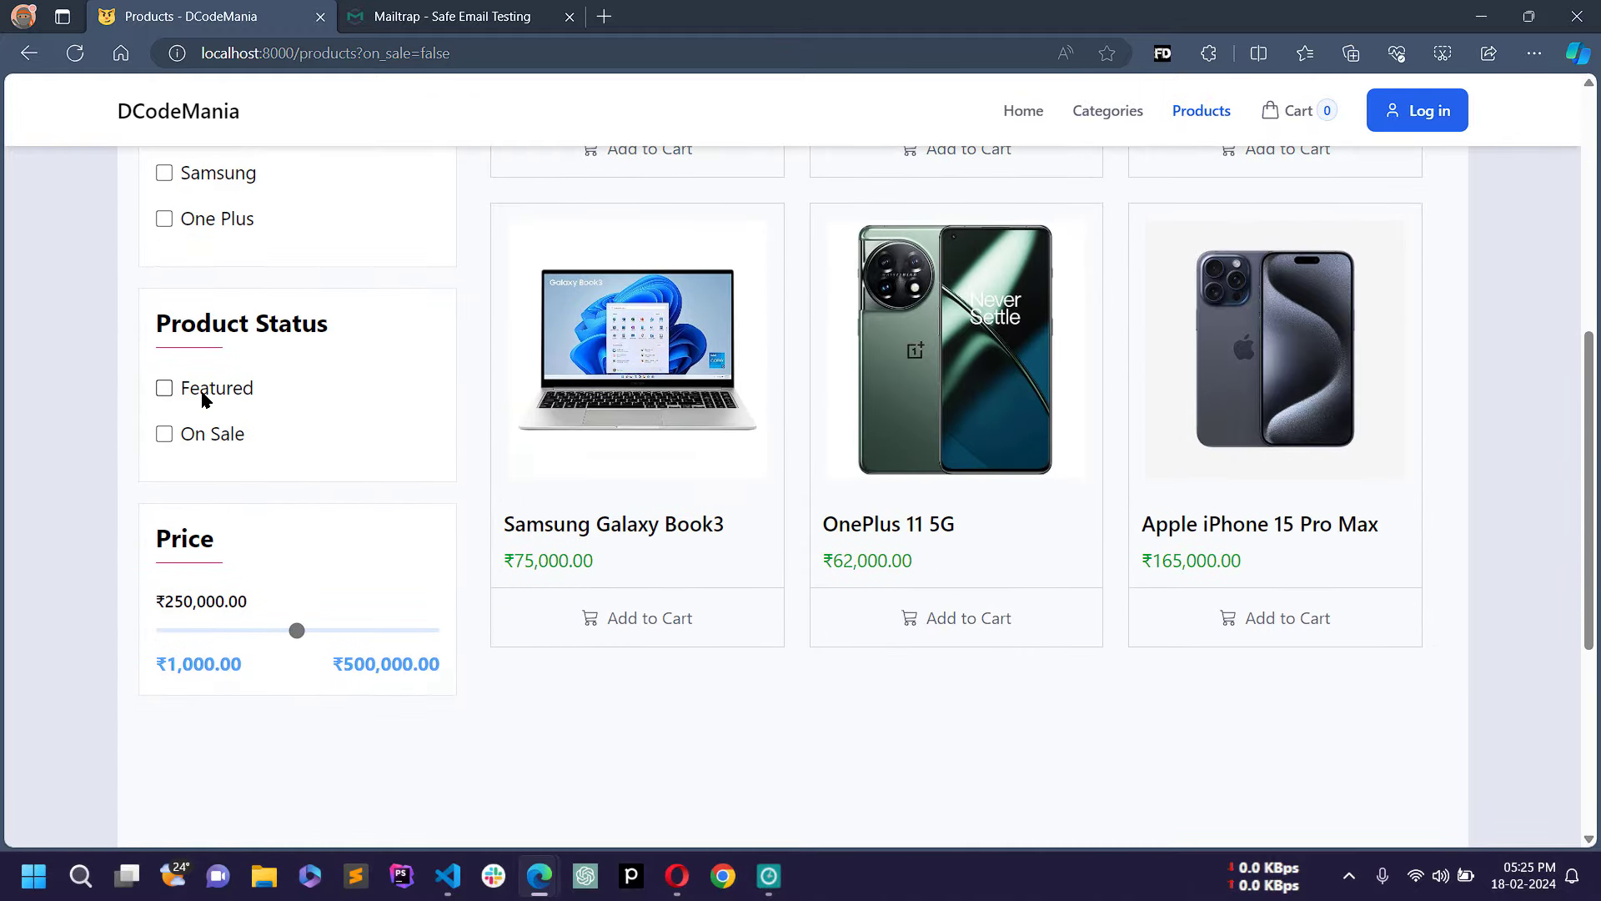
left_click(203, 397)
scroll(290, 420, "up", 2)
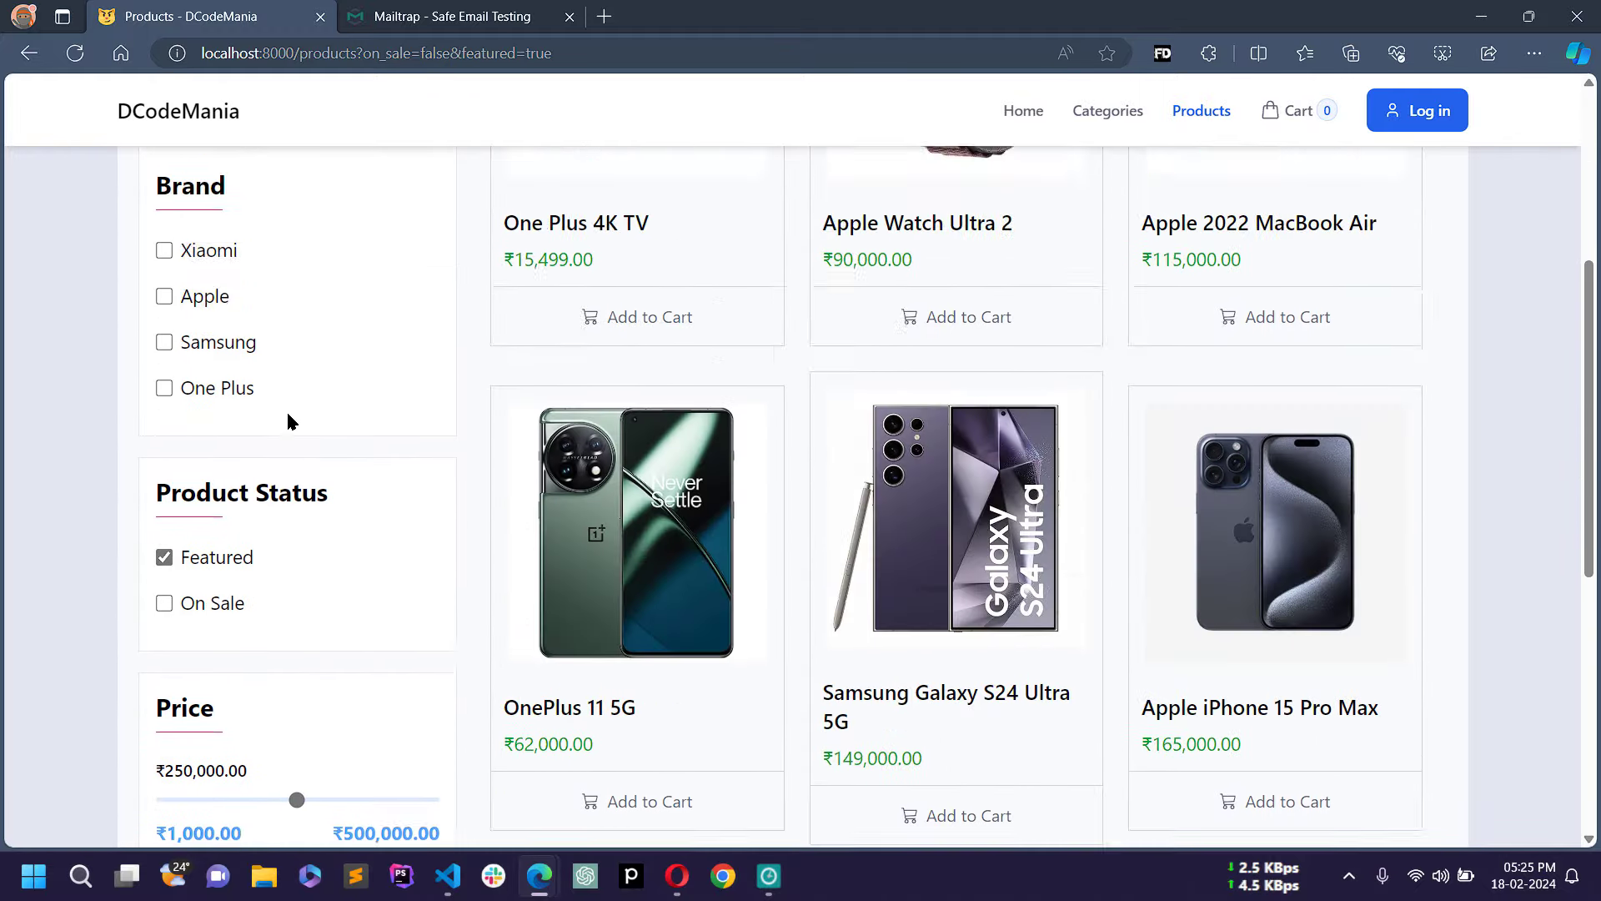
scroll(287, 420, "up", 4)
scroll(286, 484, "down", 5)
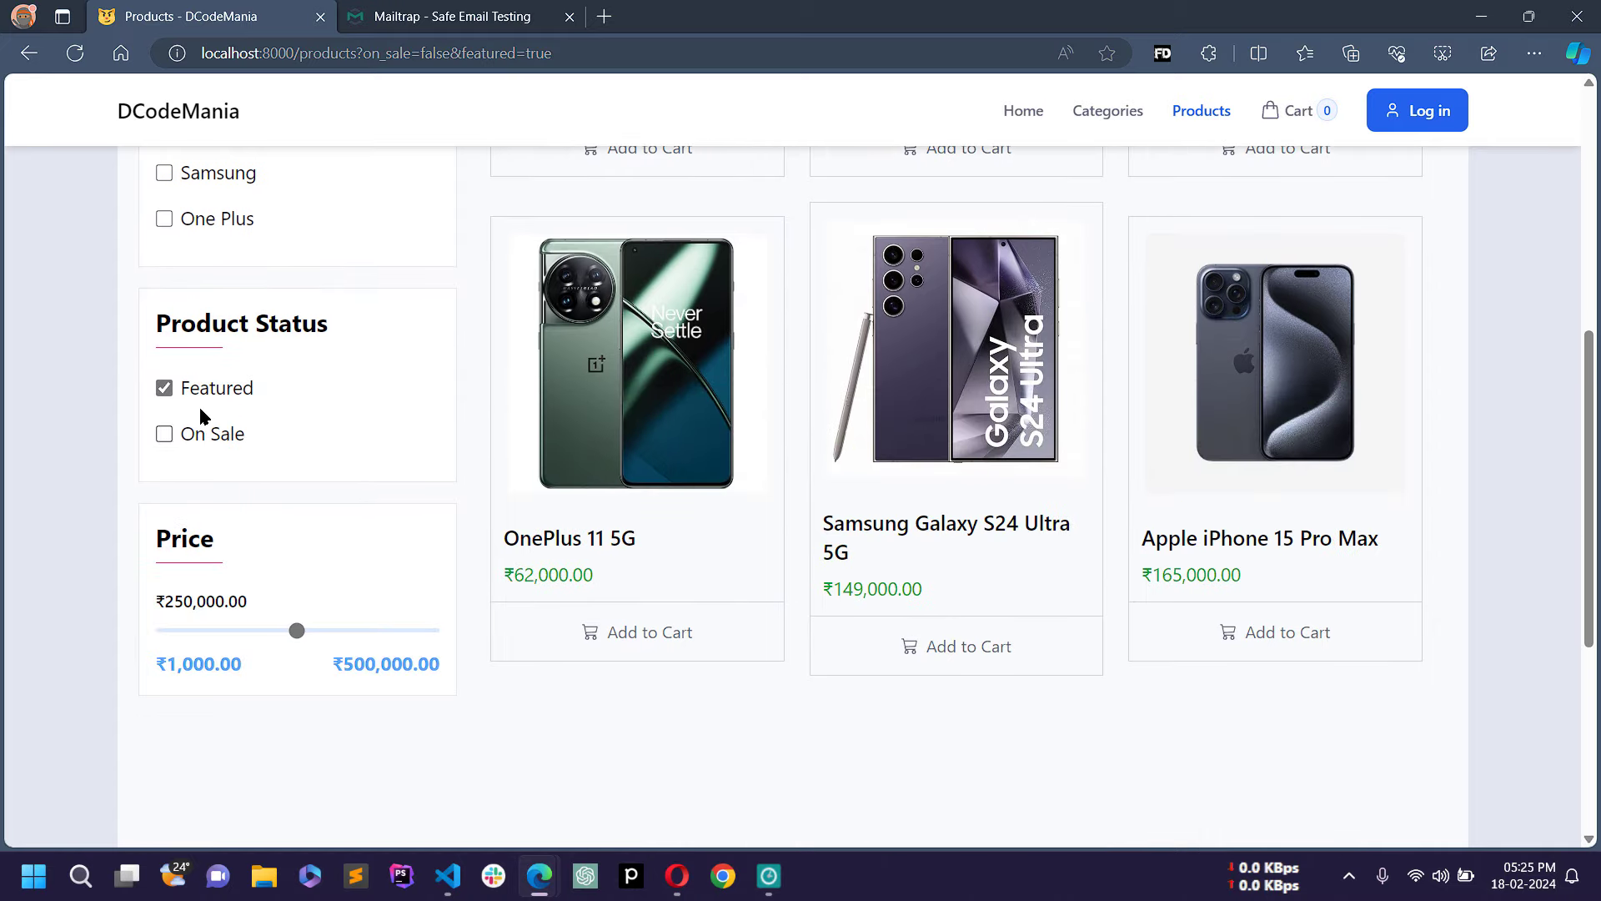
left_click(202, 392)
scroll(377, 396, "up", 7)
scroll(377, 395, "down", 2)
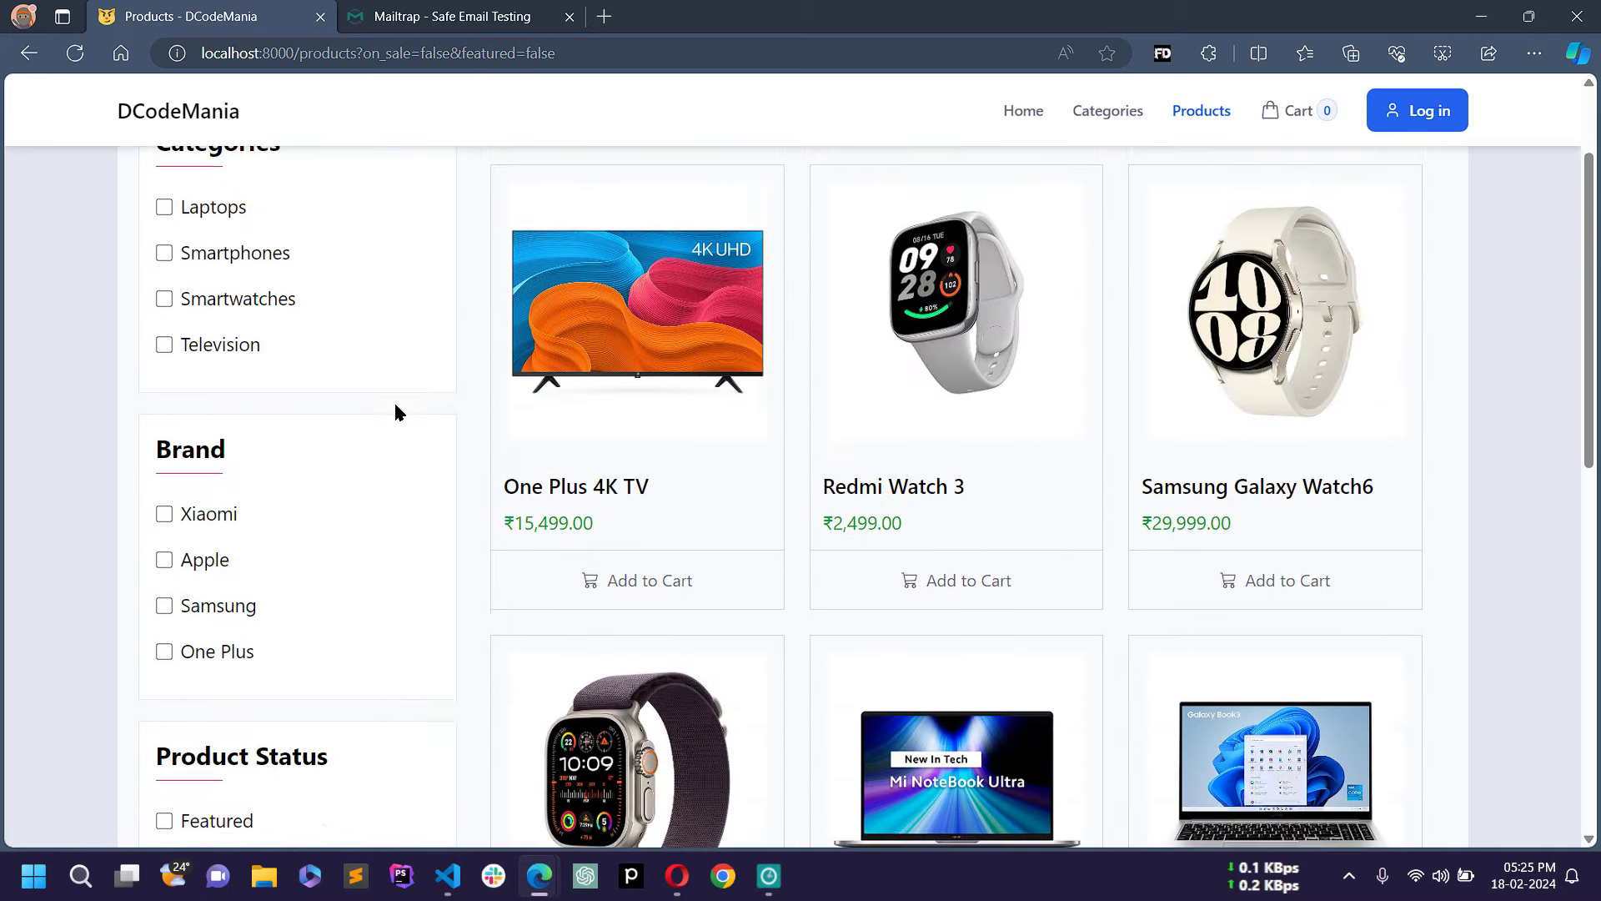
scroll(400, 412, "down", 5)
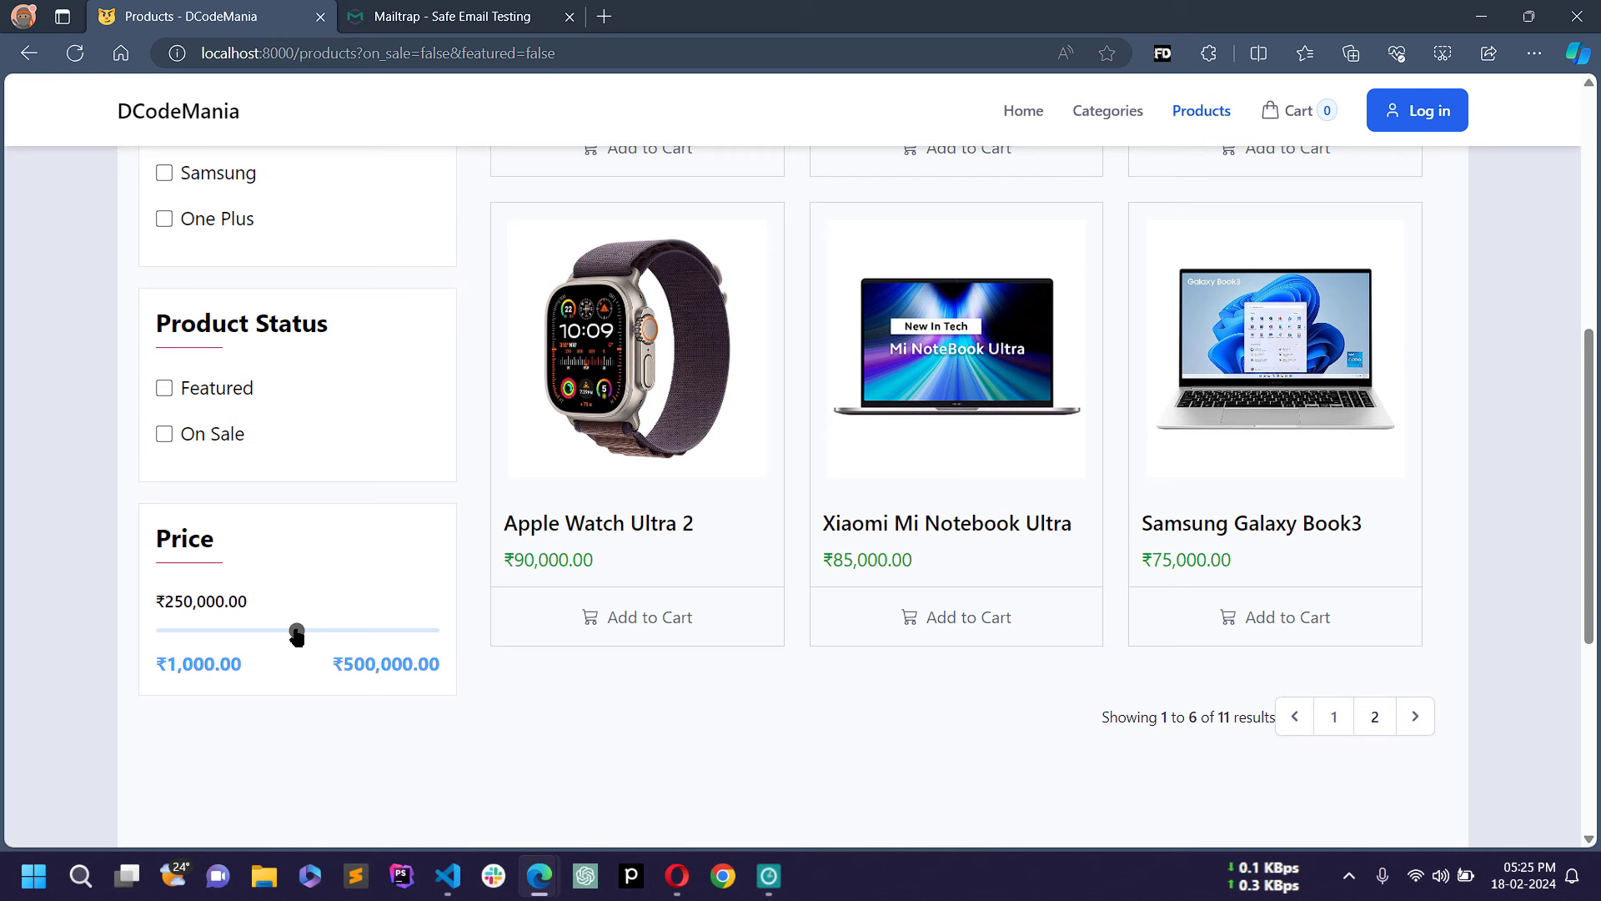
Step: Cap the price filter at ₹62,000 and review the matching products
left_click_drag(293, 641, 198, 639)
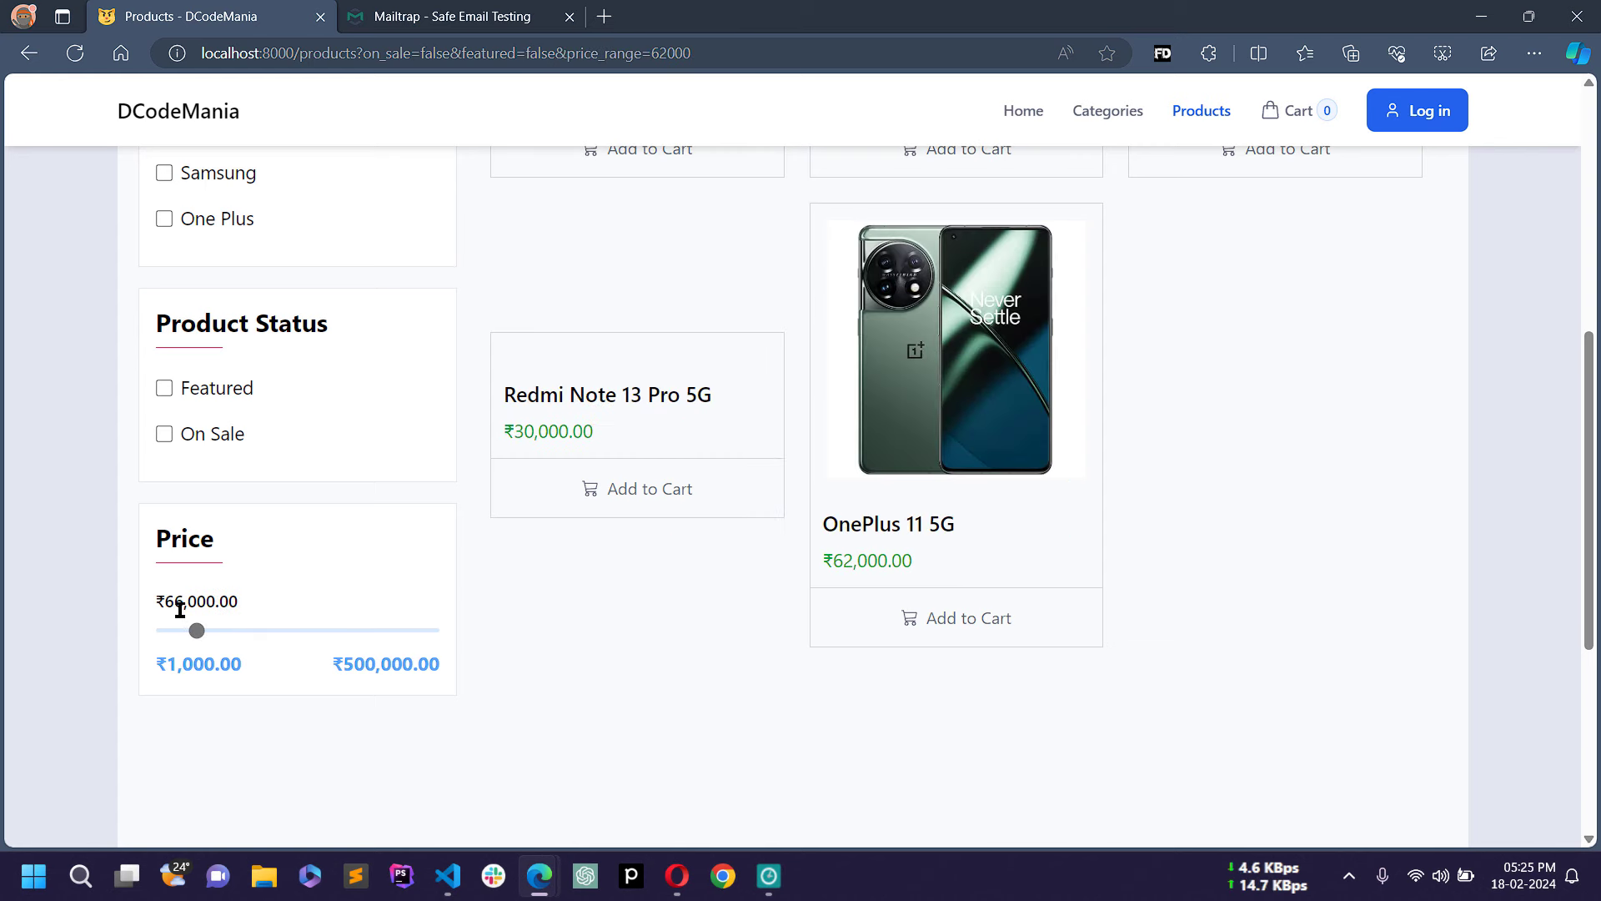
scroll(339, 577, "up", 6)
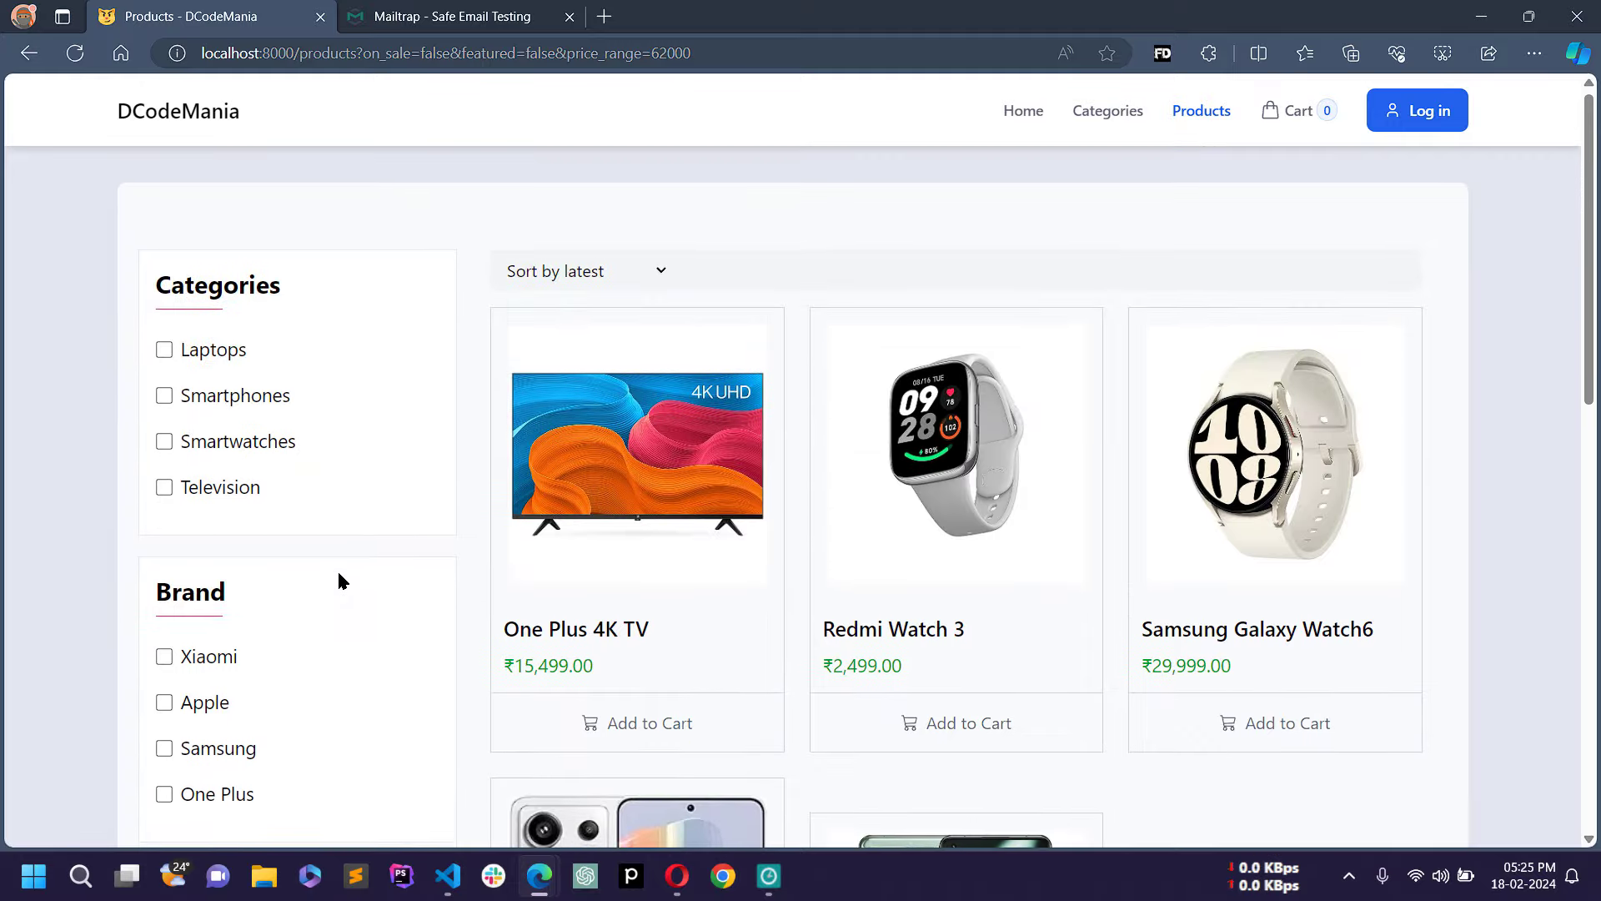
scroll(647, 559, "down", 5)
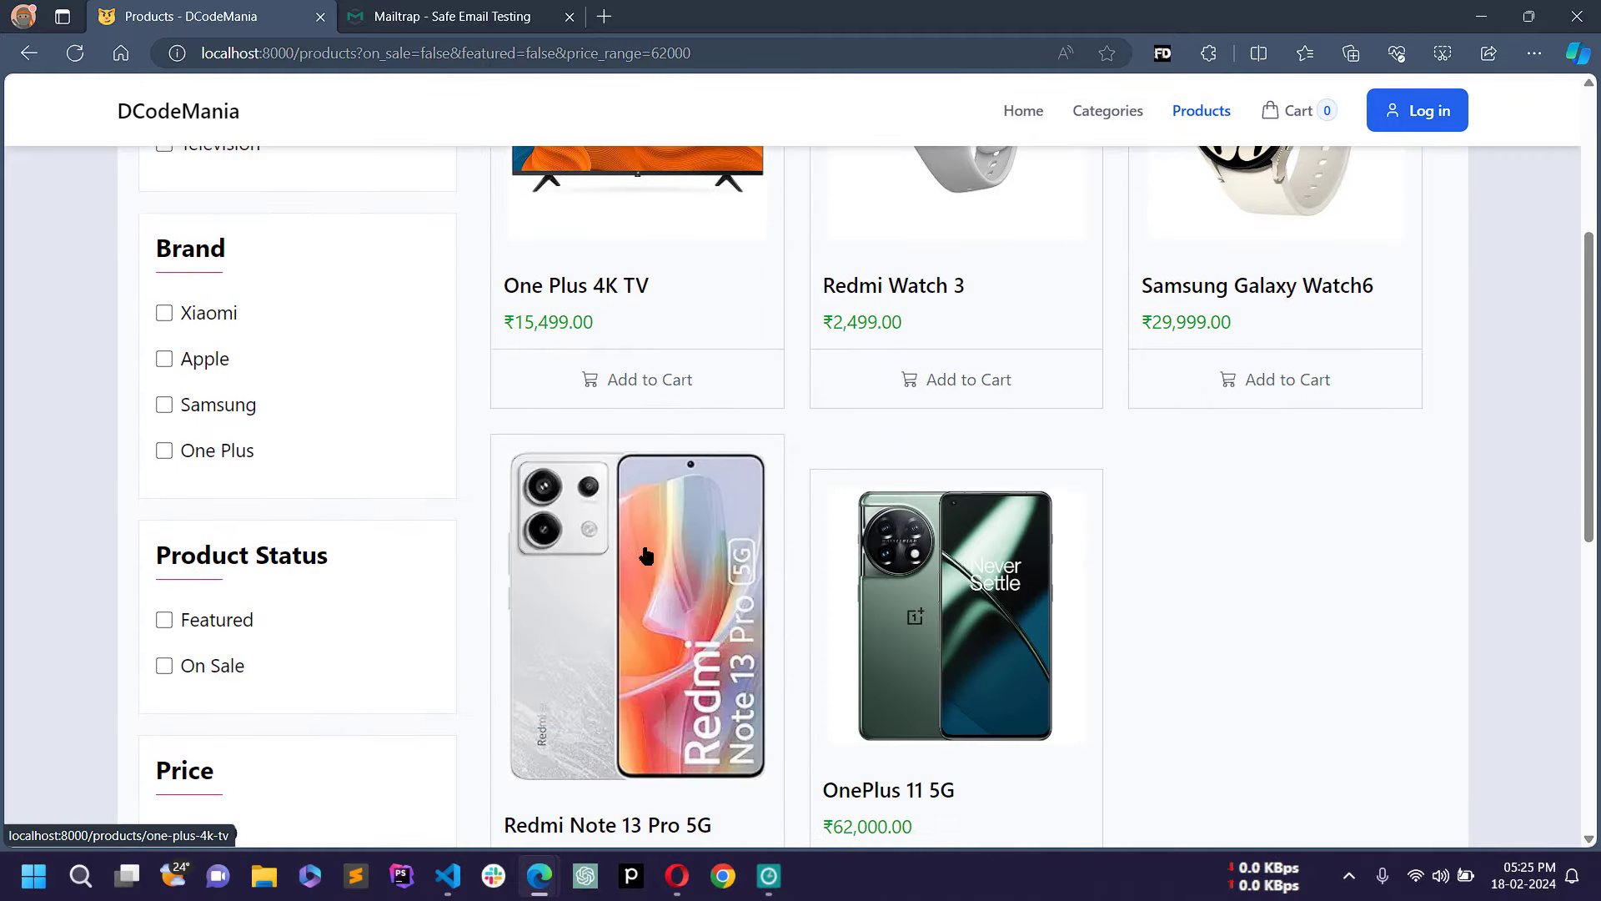
scroll(646, 554, "down", 3)
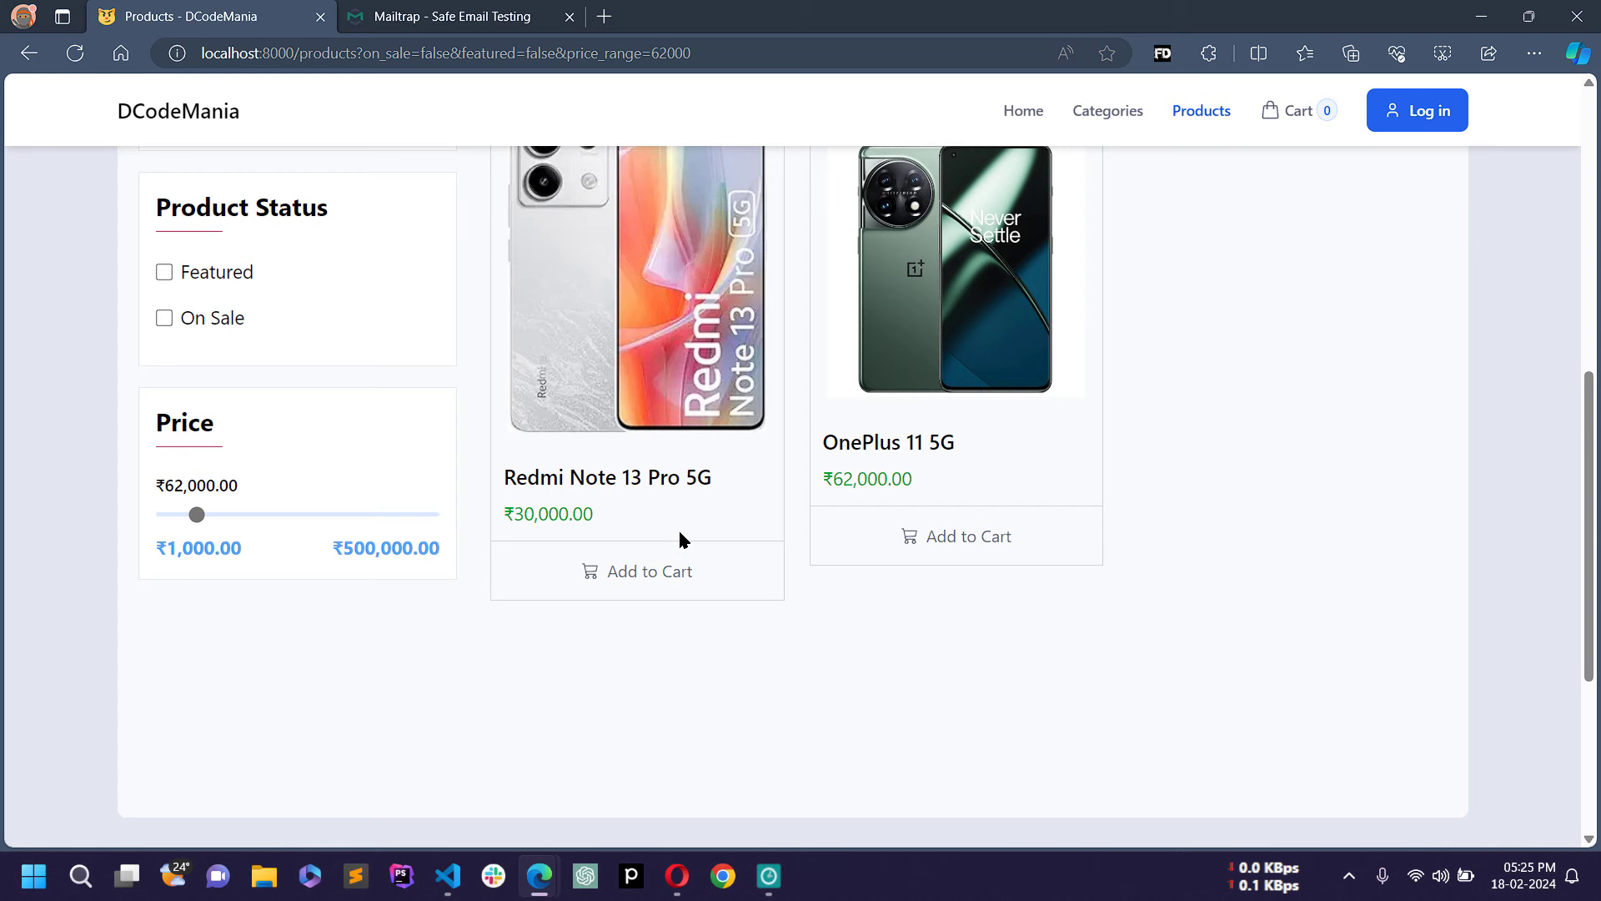
scroll(678, 534, "up", 4)
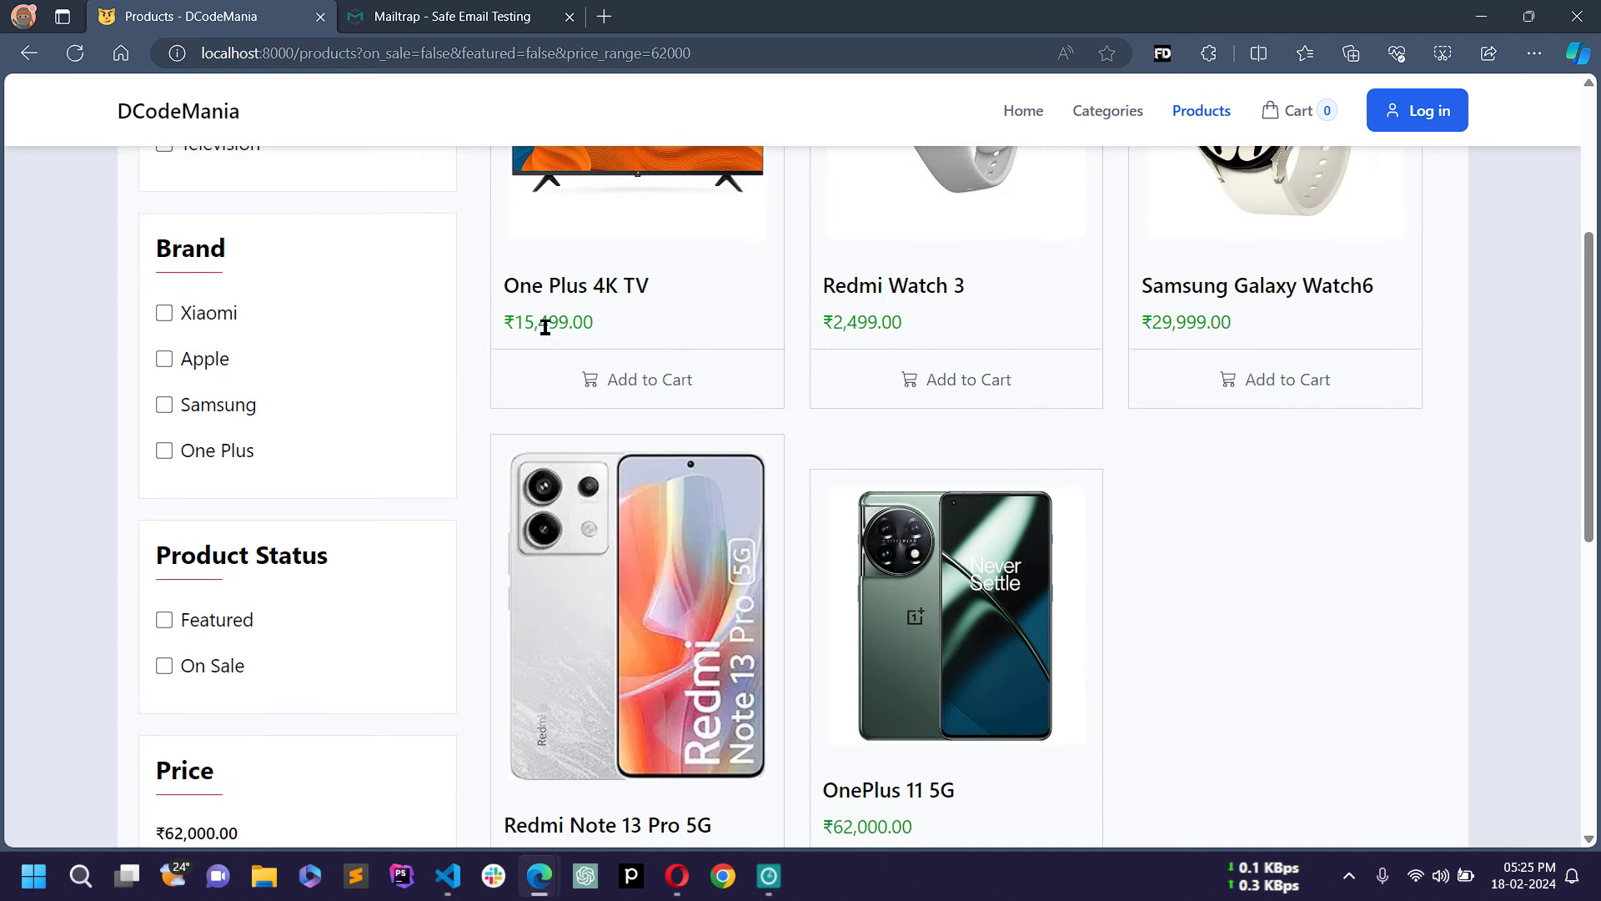
scroll(1204, 373, "down", 3)
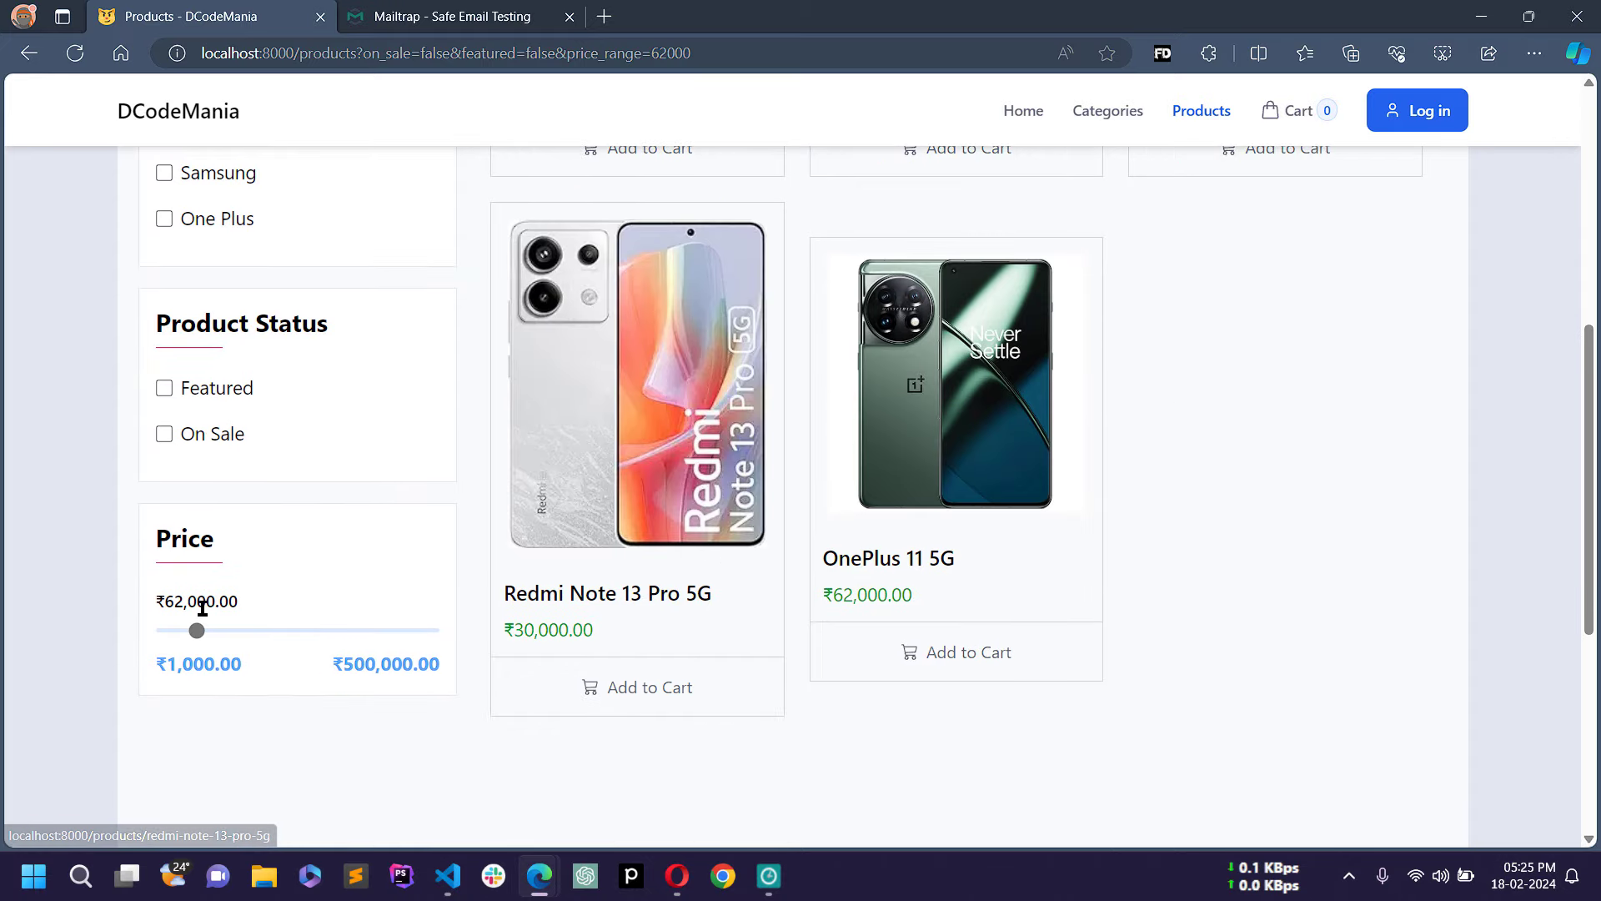
Step: Lower the price cap to ₹27,000, then raise it to ₹321,000
left_click_drag(159, 595, 191, 633)
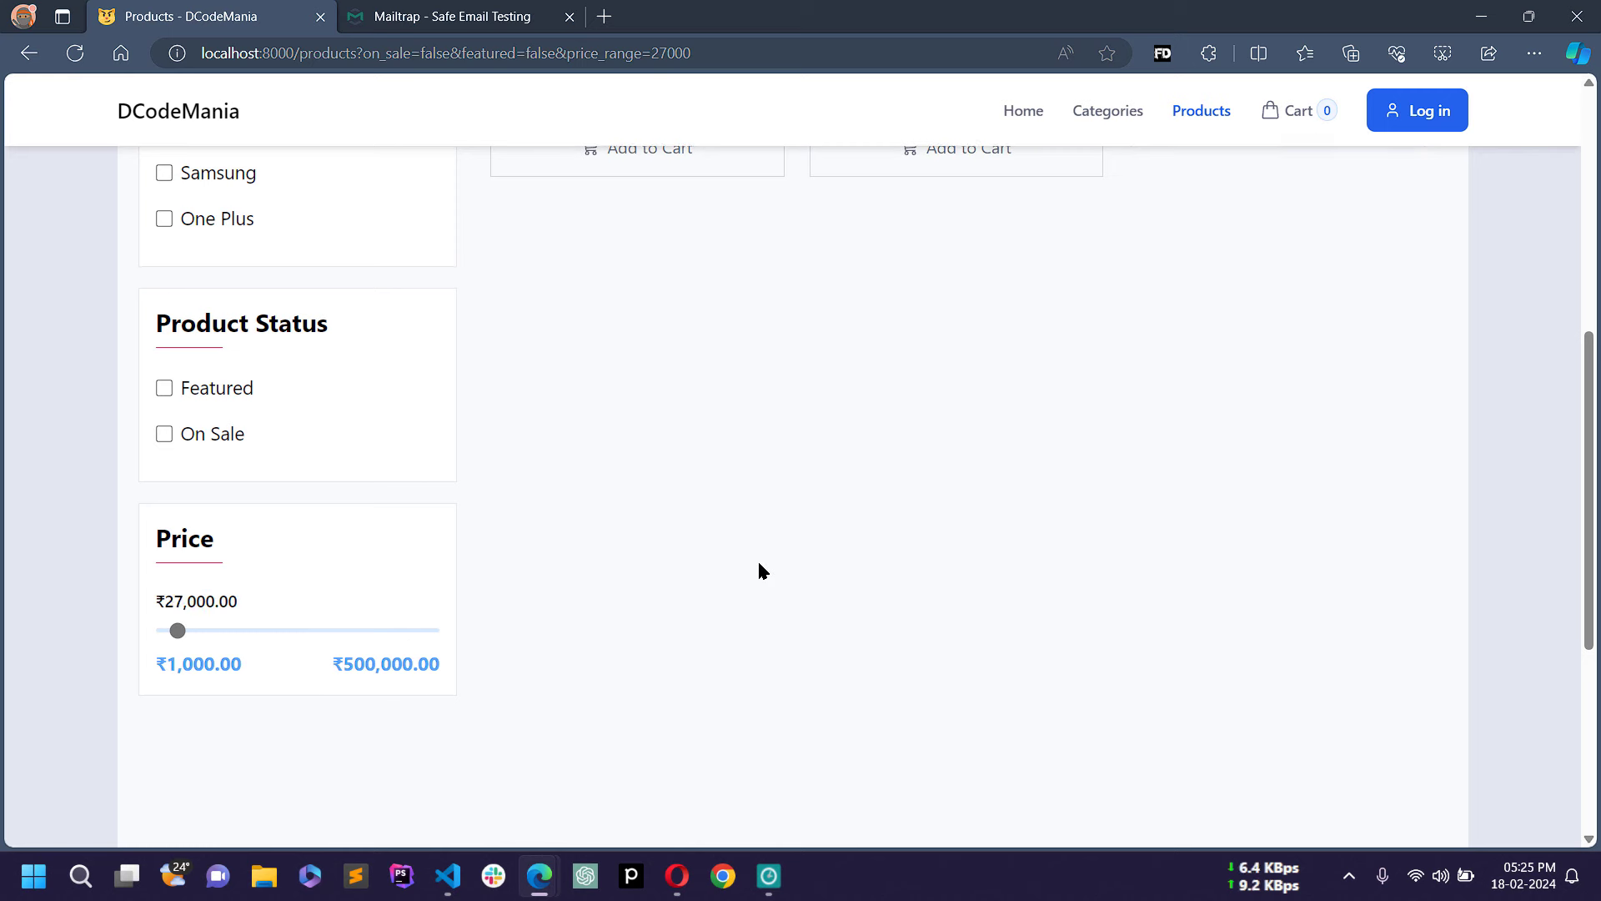
scroll(784, 564, "up", 5)
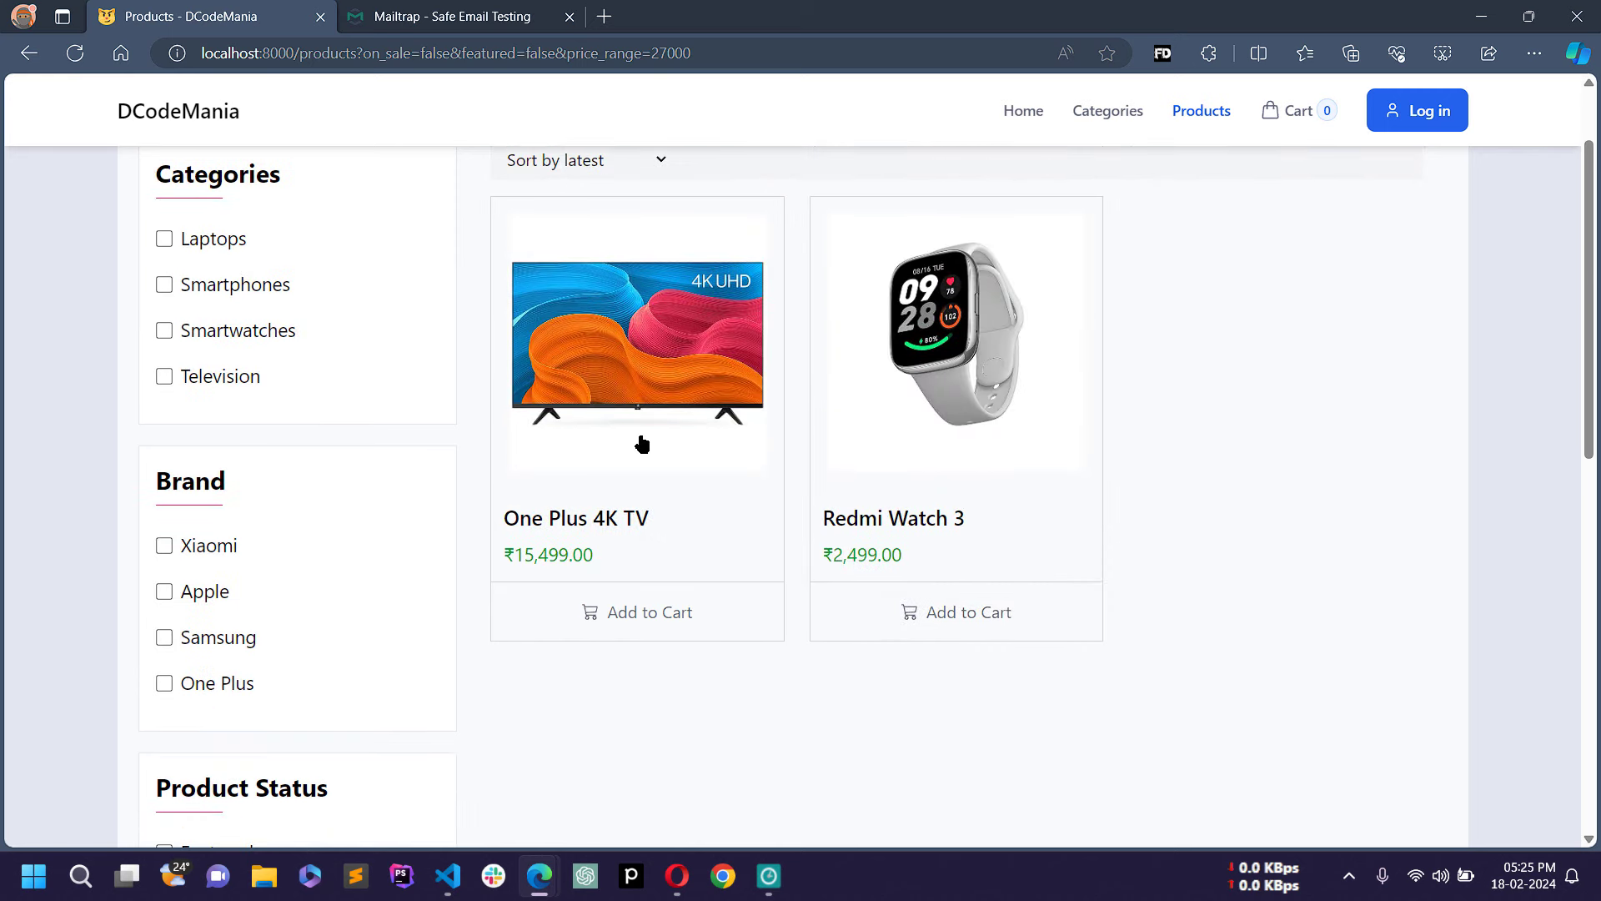
scroll(962, 461, "down", 5)
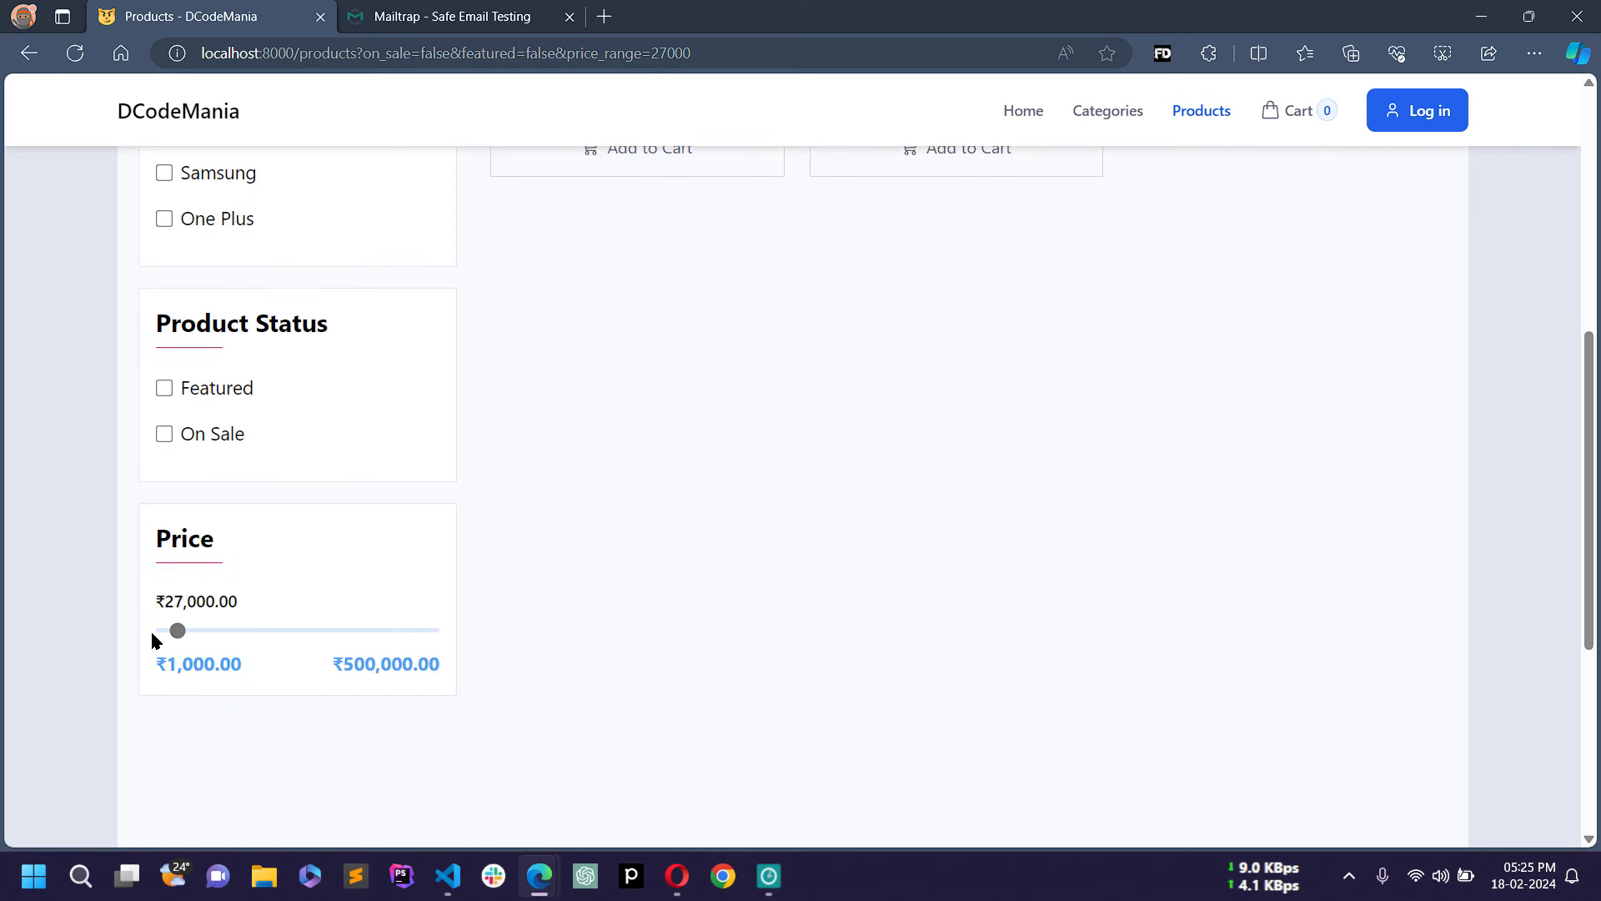
left_click_drag(178, 632, 337, 635)
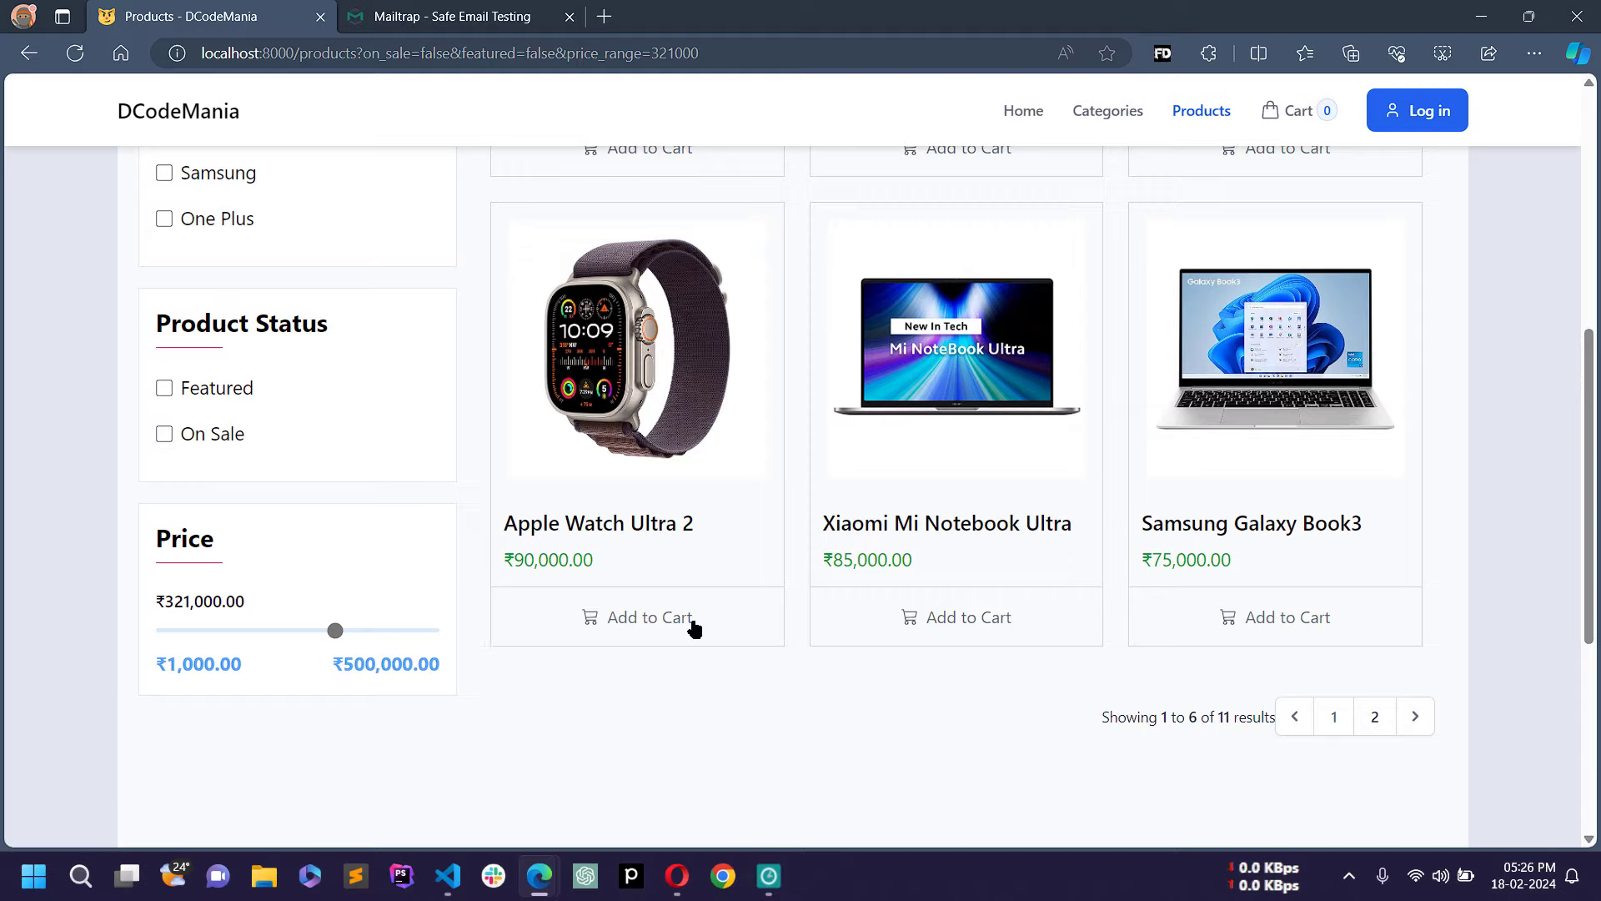
scroll(843, 492, "up", 7)
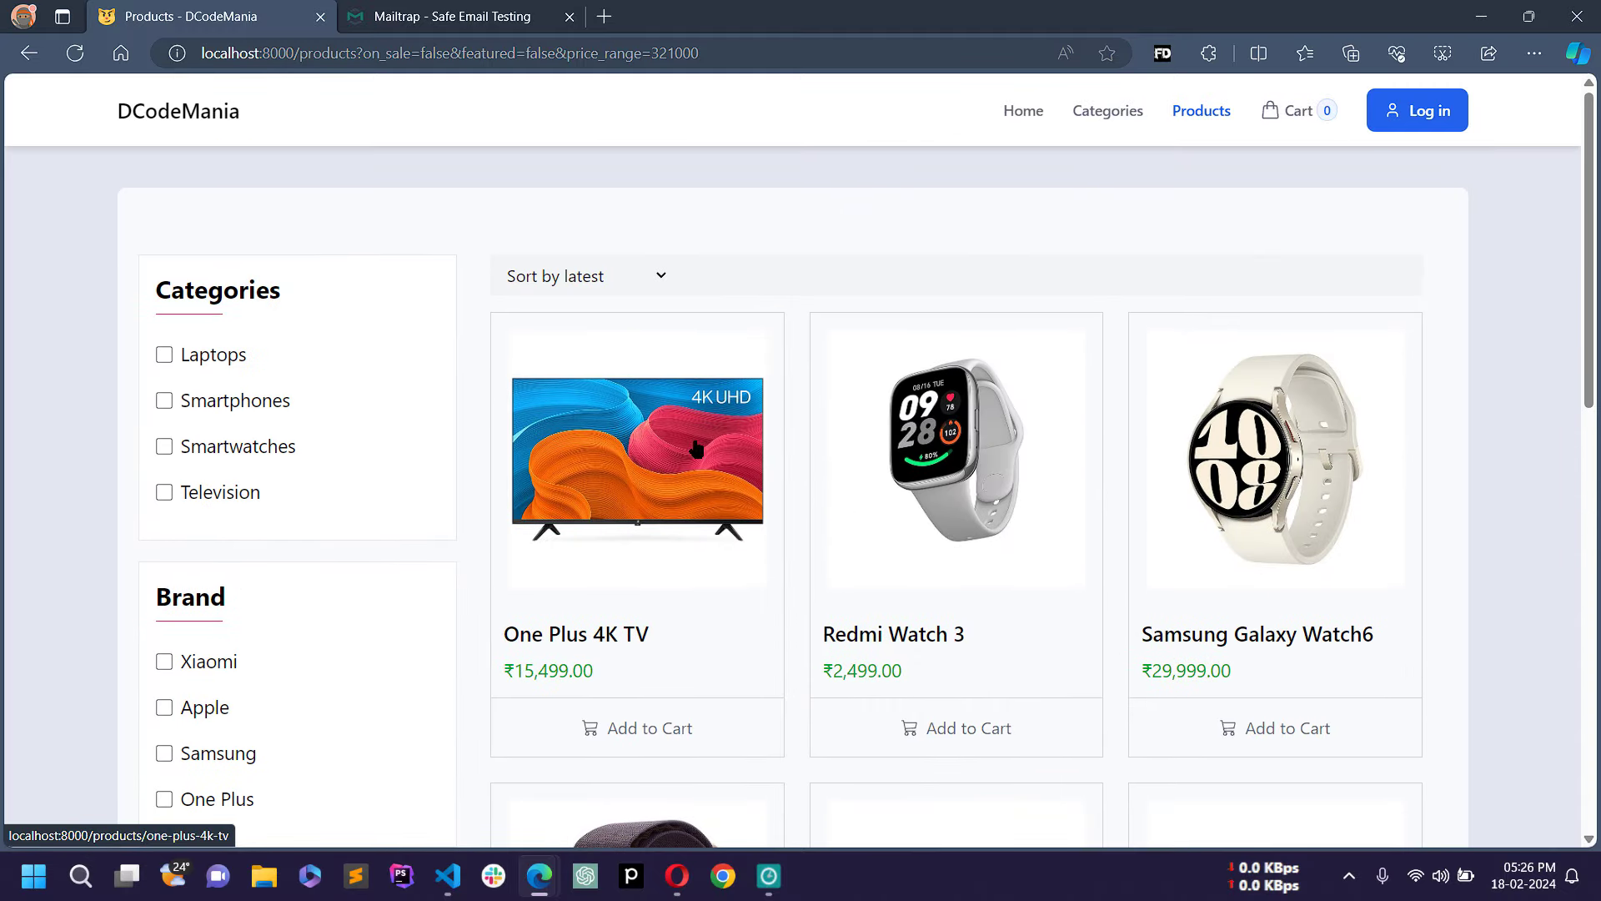
Step: Sort the product list by price, lowest first
left_click(627, 278)
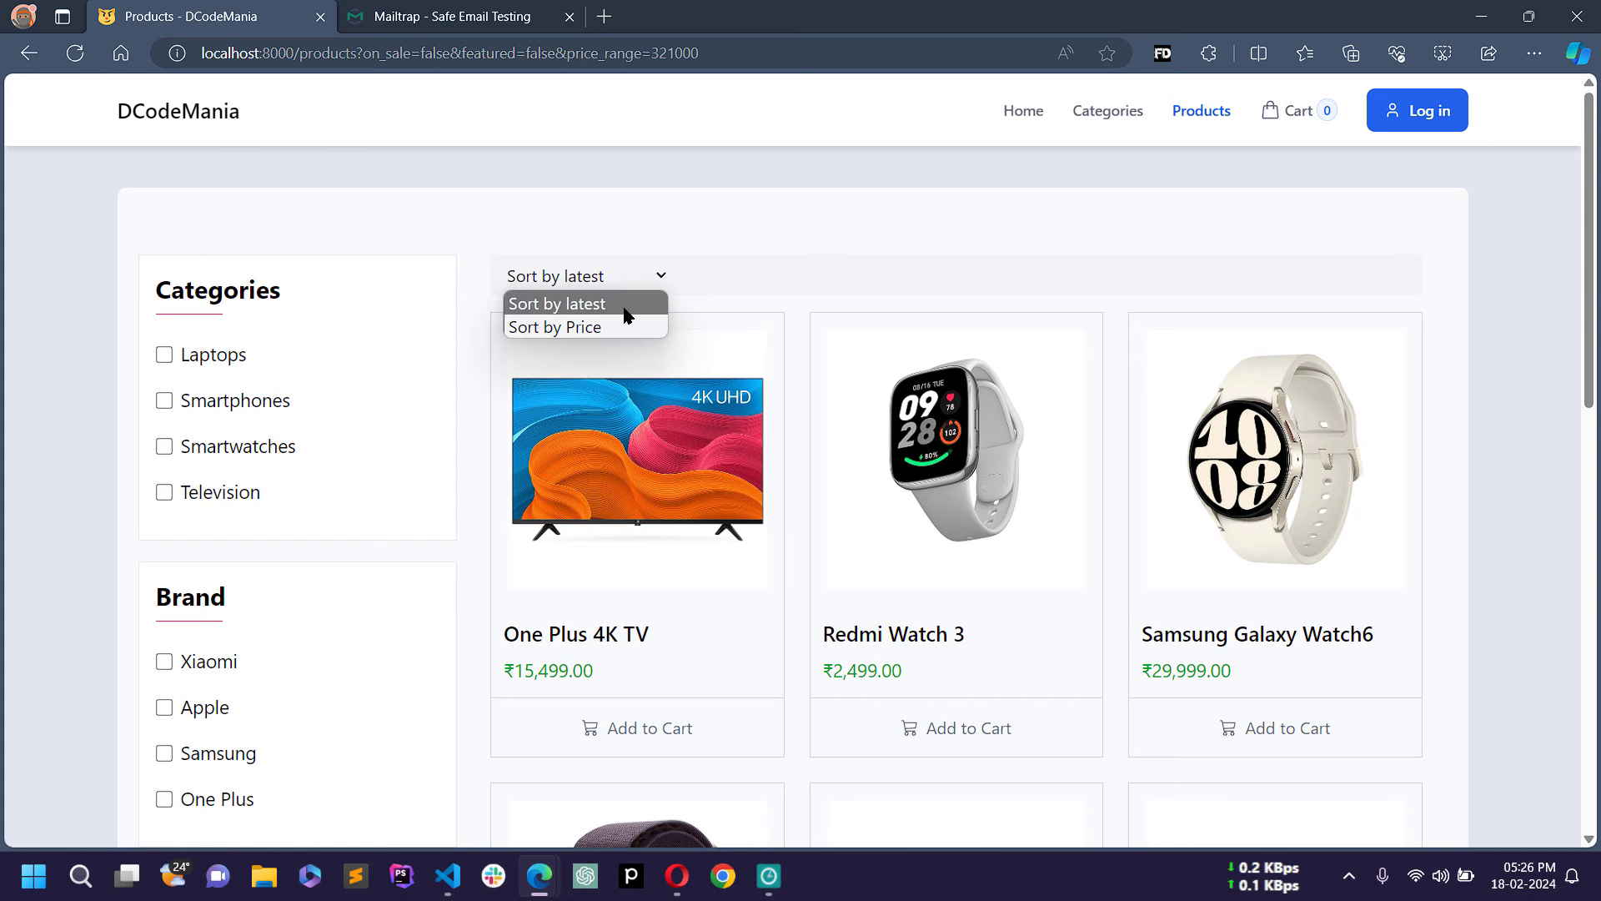
left_click(589, 328)
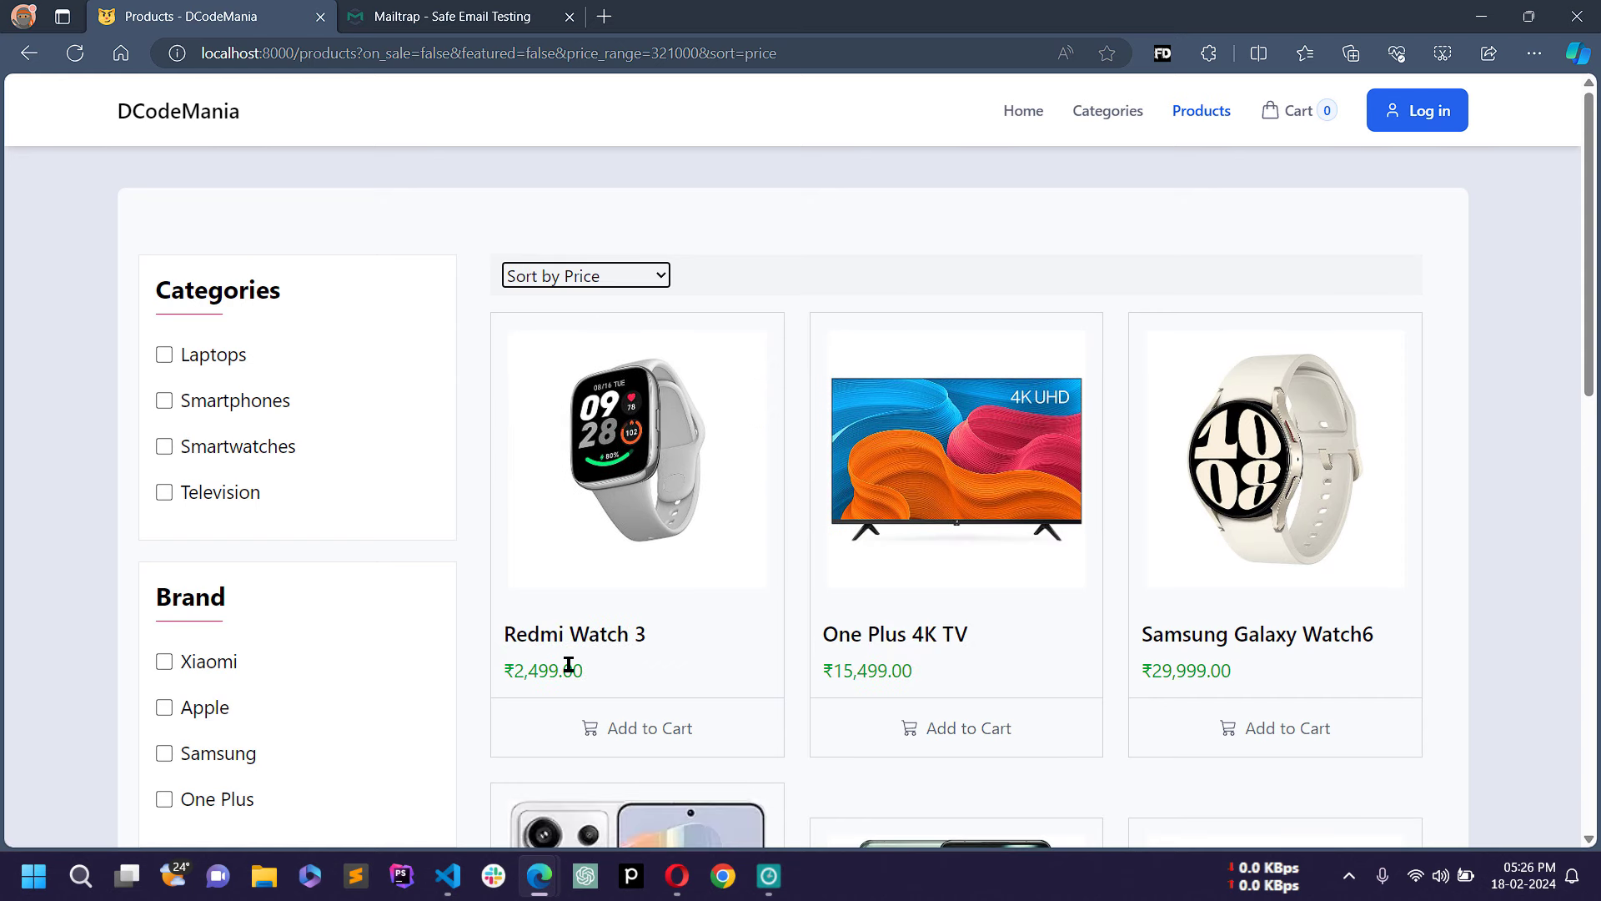
scroll(574, 664, "down", 1)
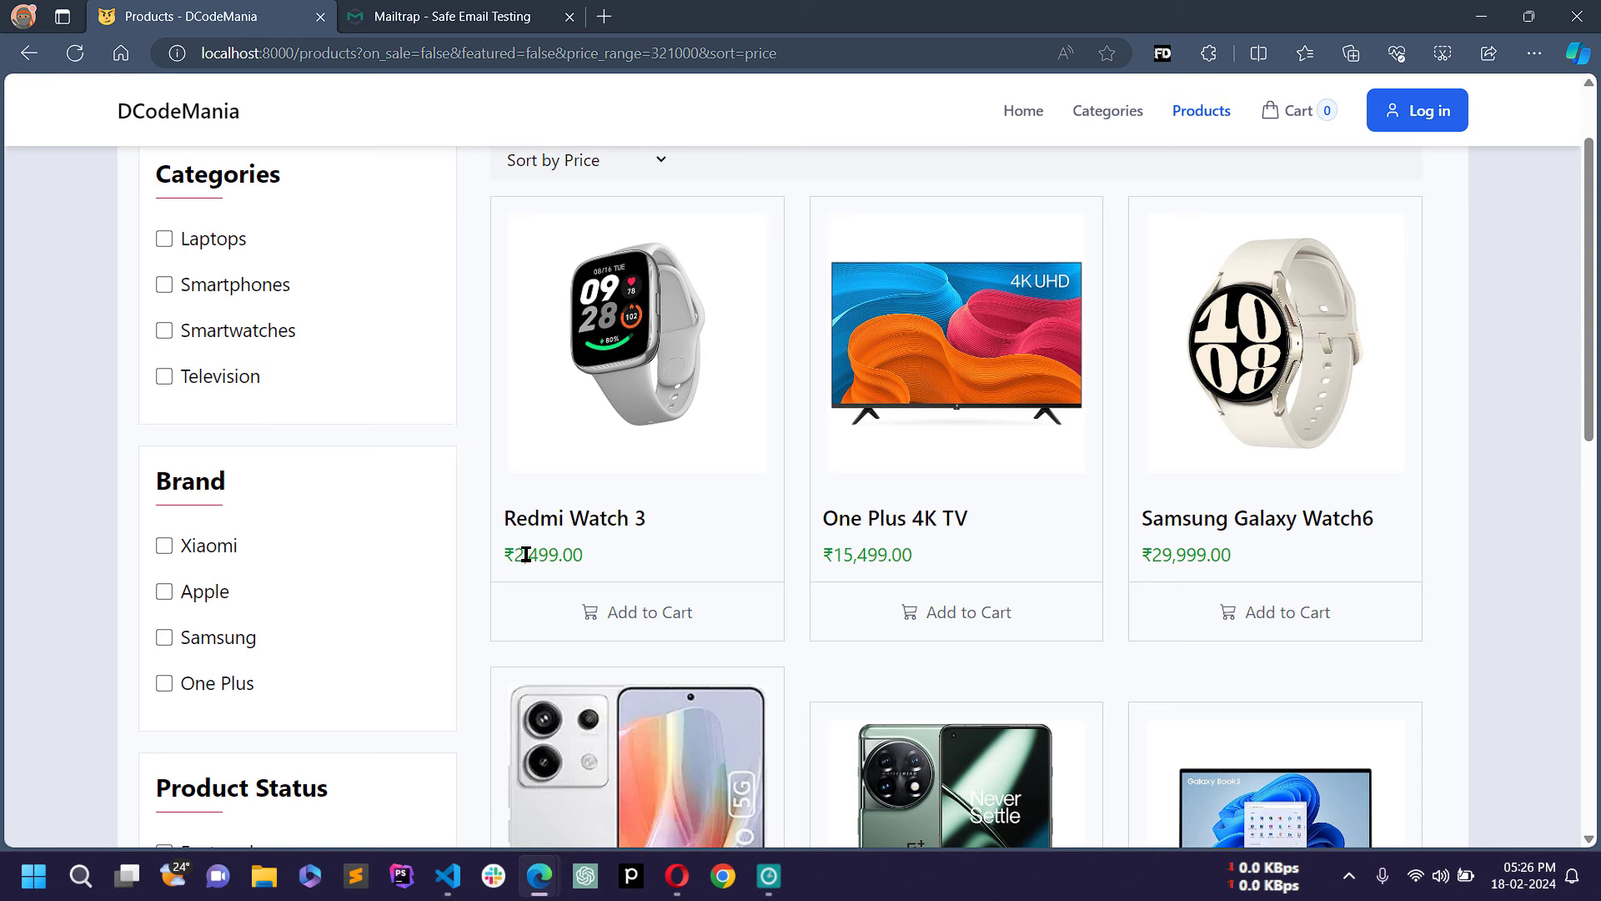
Step: Highlight the Redmi Watch 3, One Plus 4K TV and Samsung Galaxy Watch6 prices, then deselect
left_click_drag(503, 564, 590, 554)
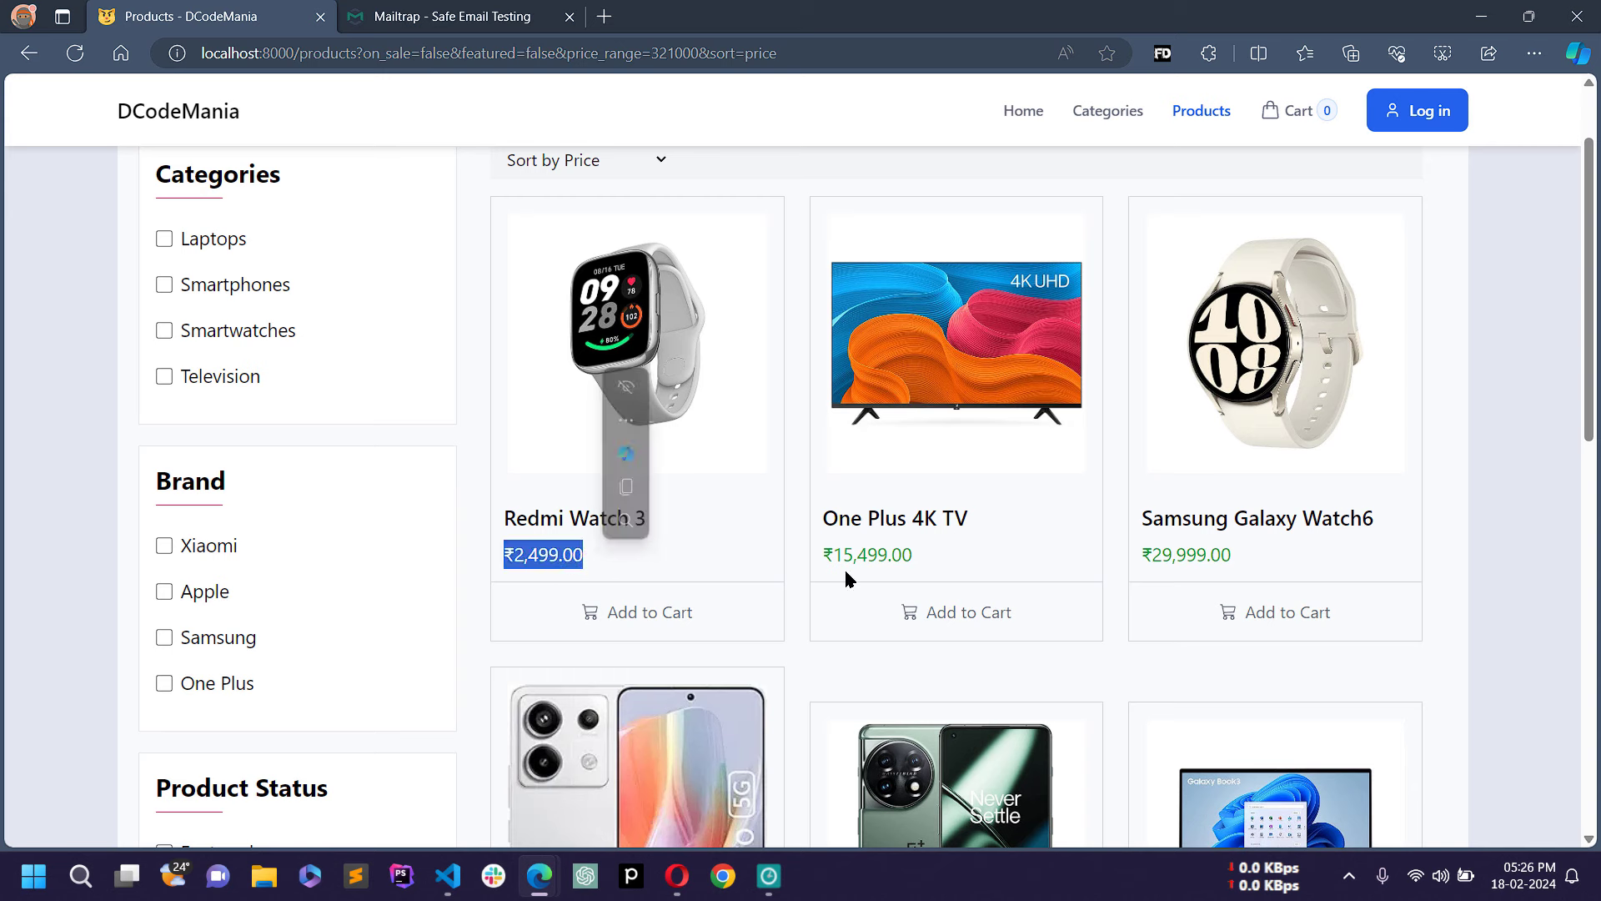
left_click_drag(822, 555, 940, 563)
left_click_drag(1140, 560, 1282, 556)
scroll(1373, 476, "down", 10)
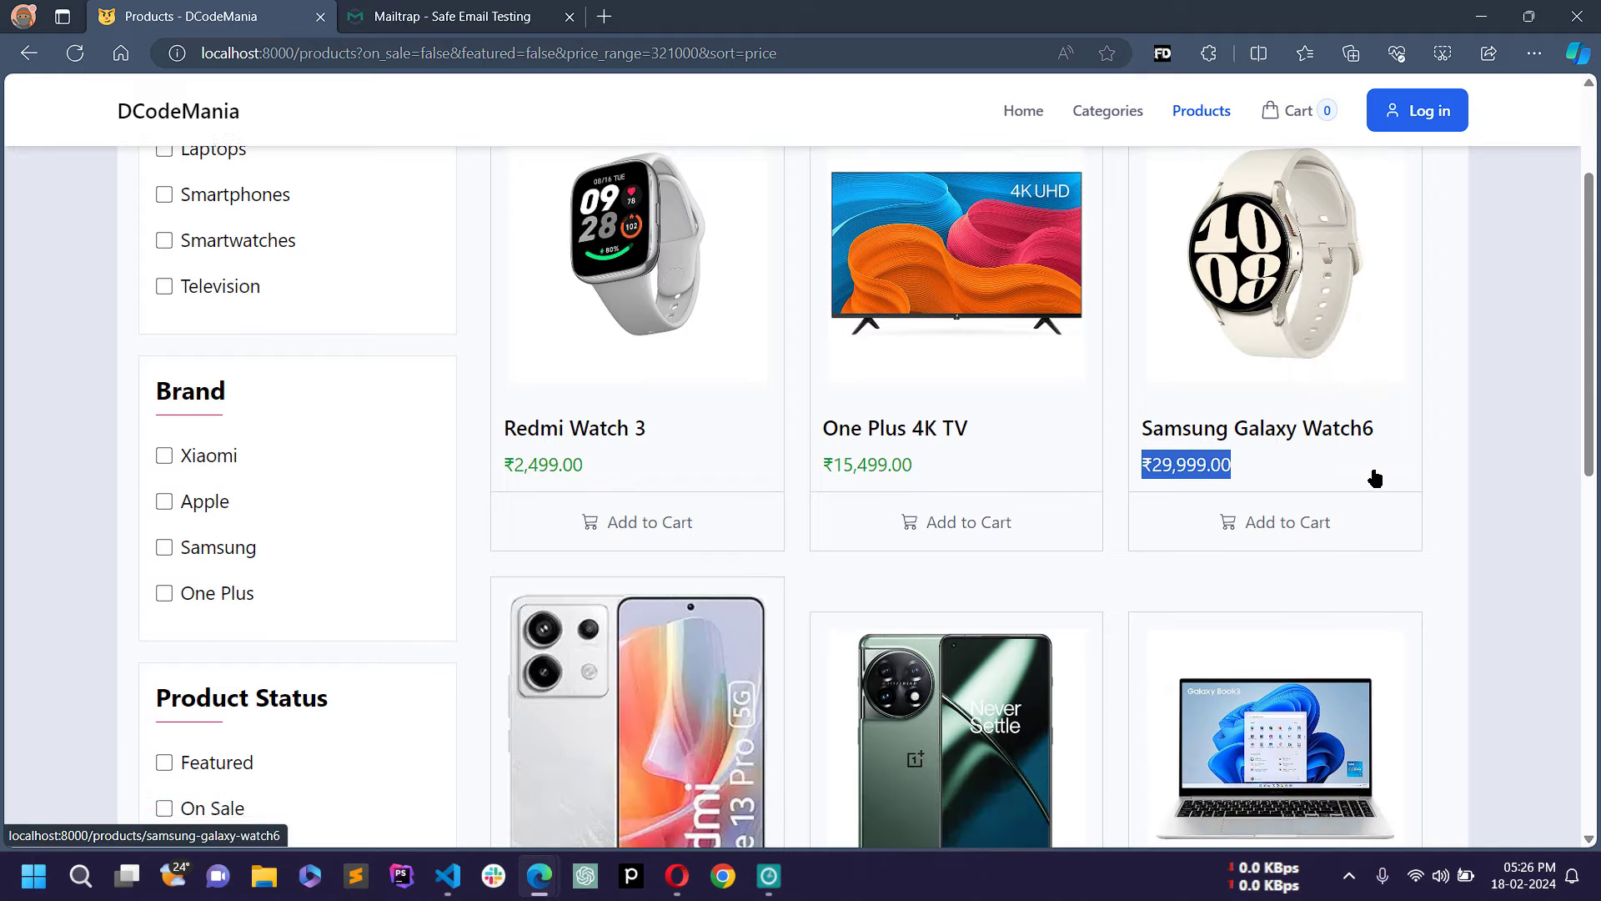
scroll(1376, 474, "up", 10)
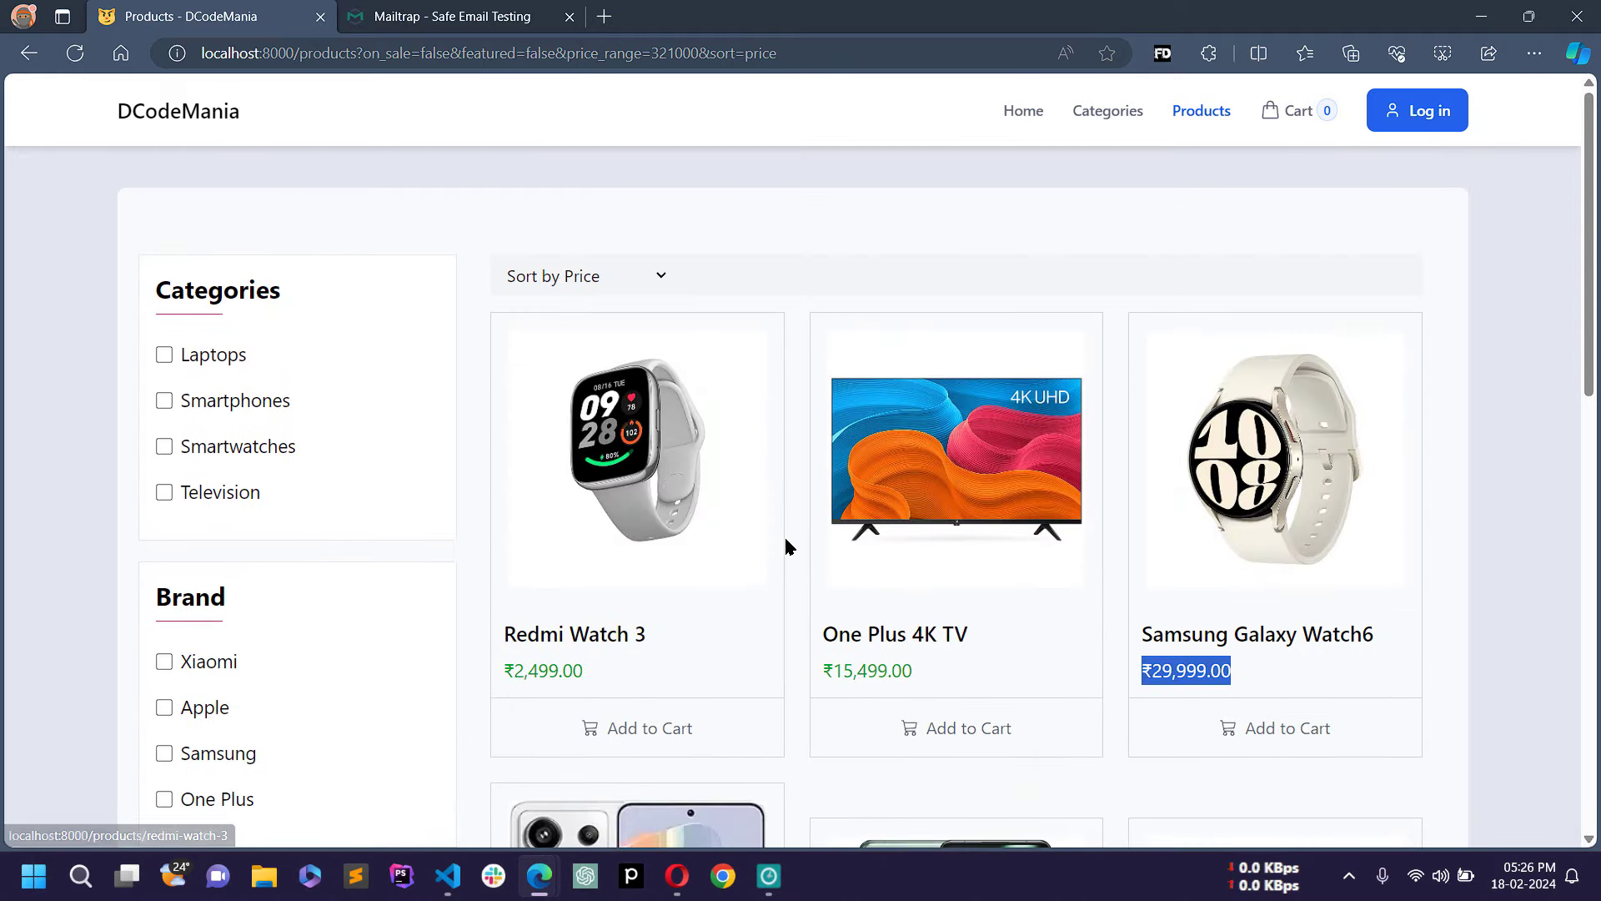
left_click(675, 224)
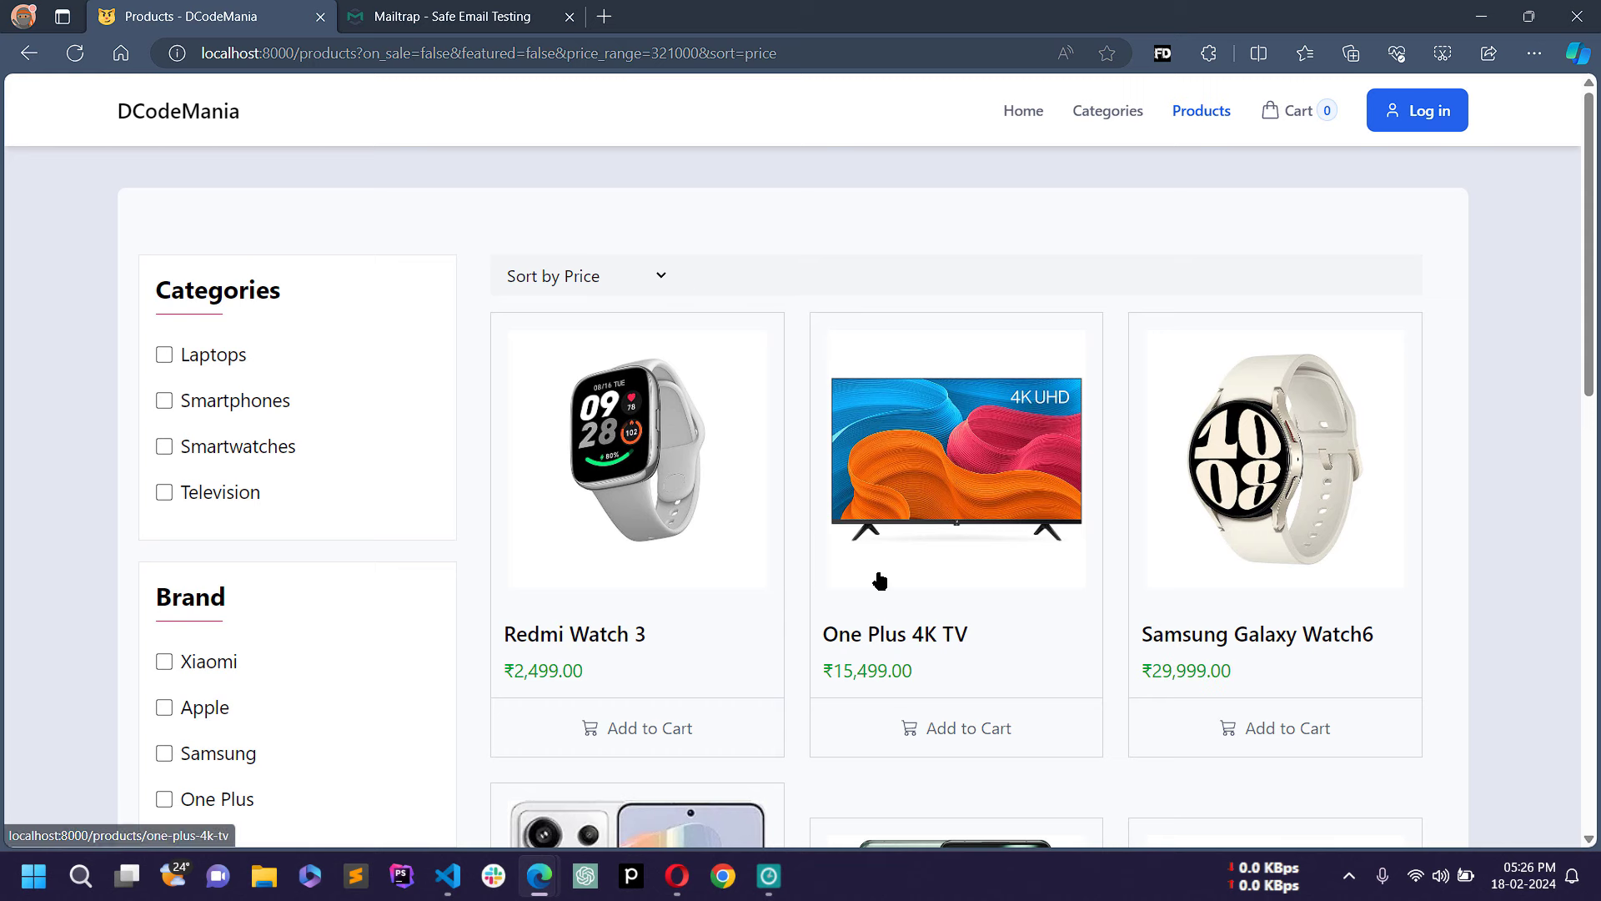
Step: From the home page, open the Xiaomi brand to browse its products
left_click(1018, 112)
scroll(1119, 283, "down", 8)
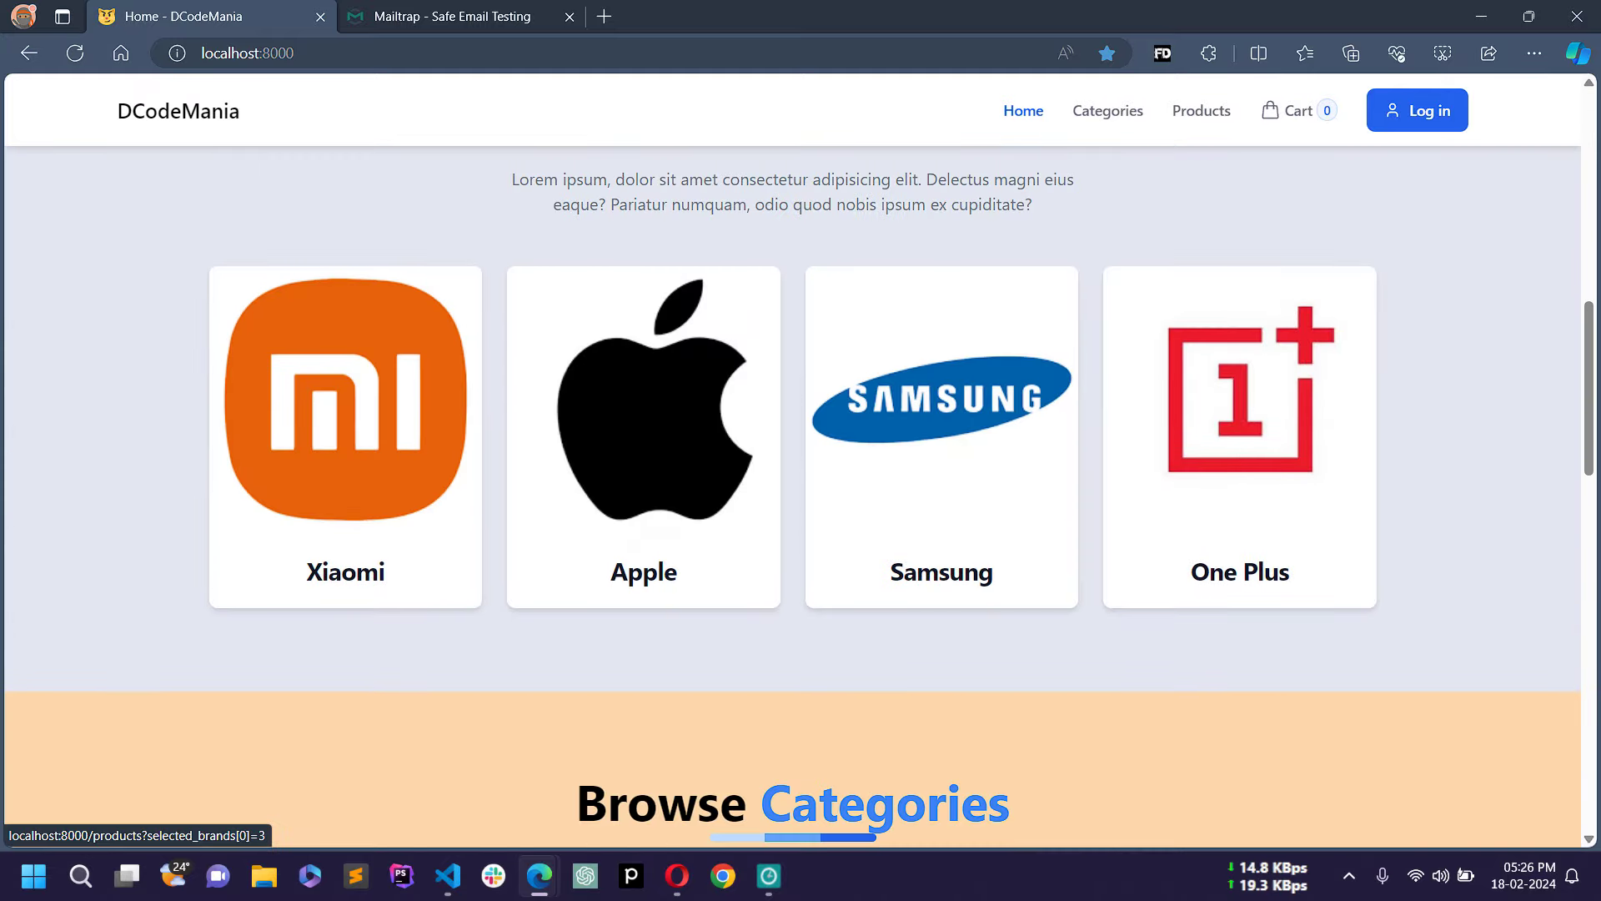
left_click(365, 433)
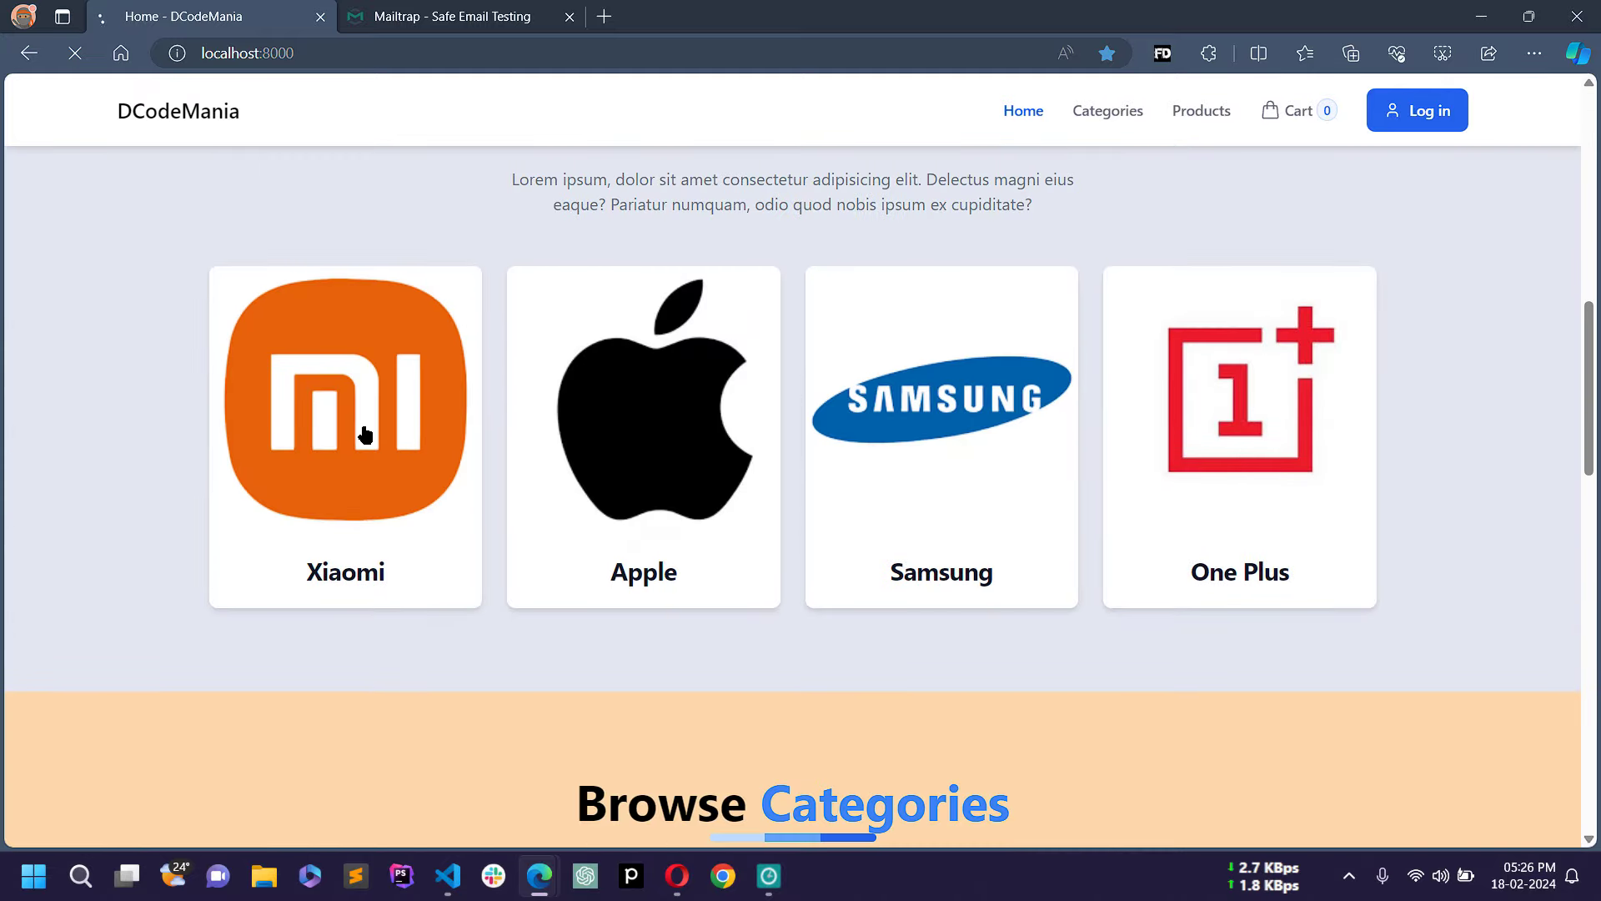
scroll(474, 472, "down", 3)
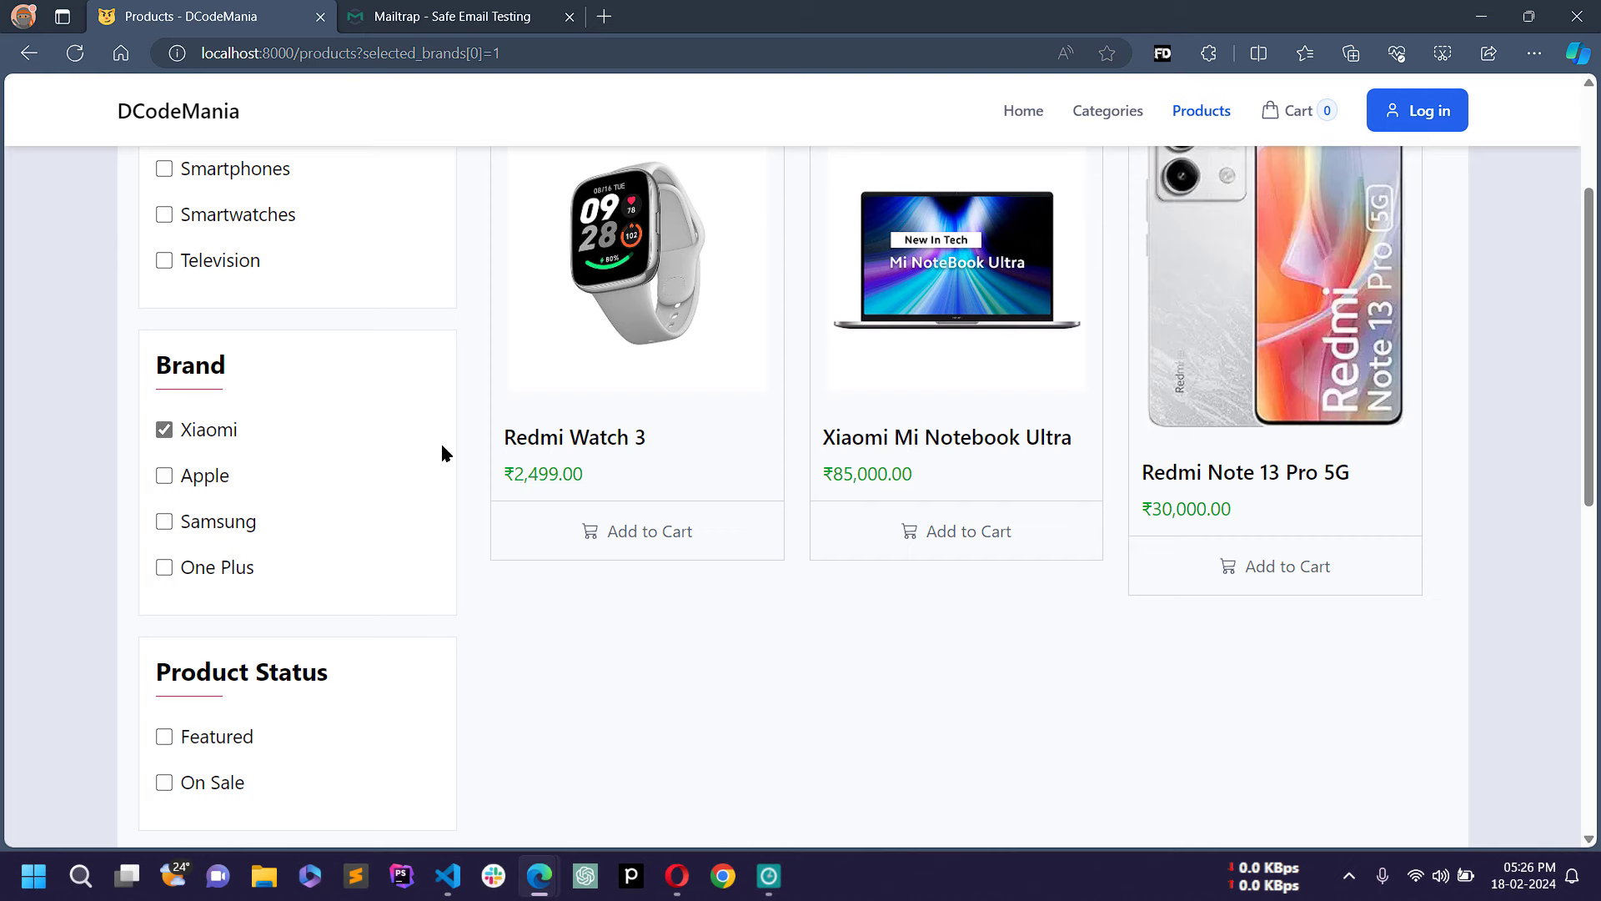
scroll(718, 409, "up", 3)
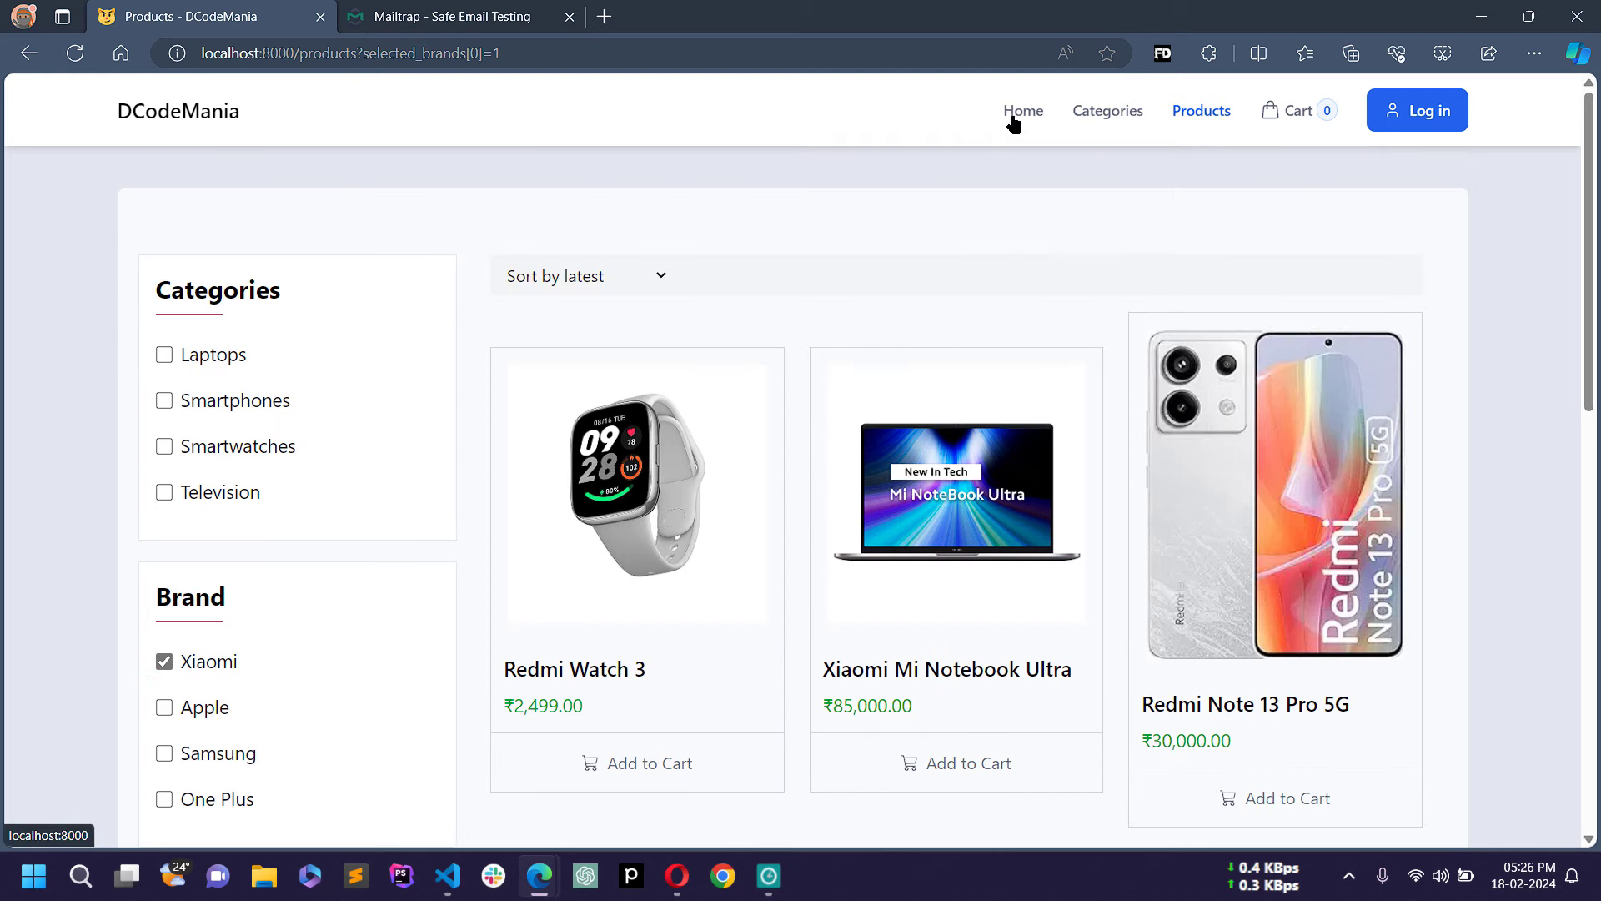
Step: Return home and pick the Smartwatches category under Browse Categories
left_click(1015, 114)
scroll(604, 512, "down", 5)
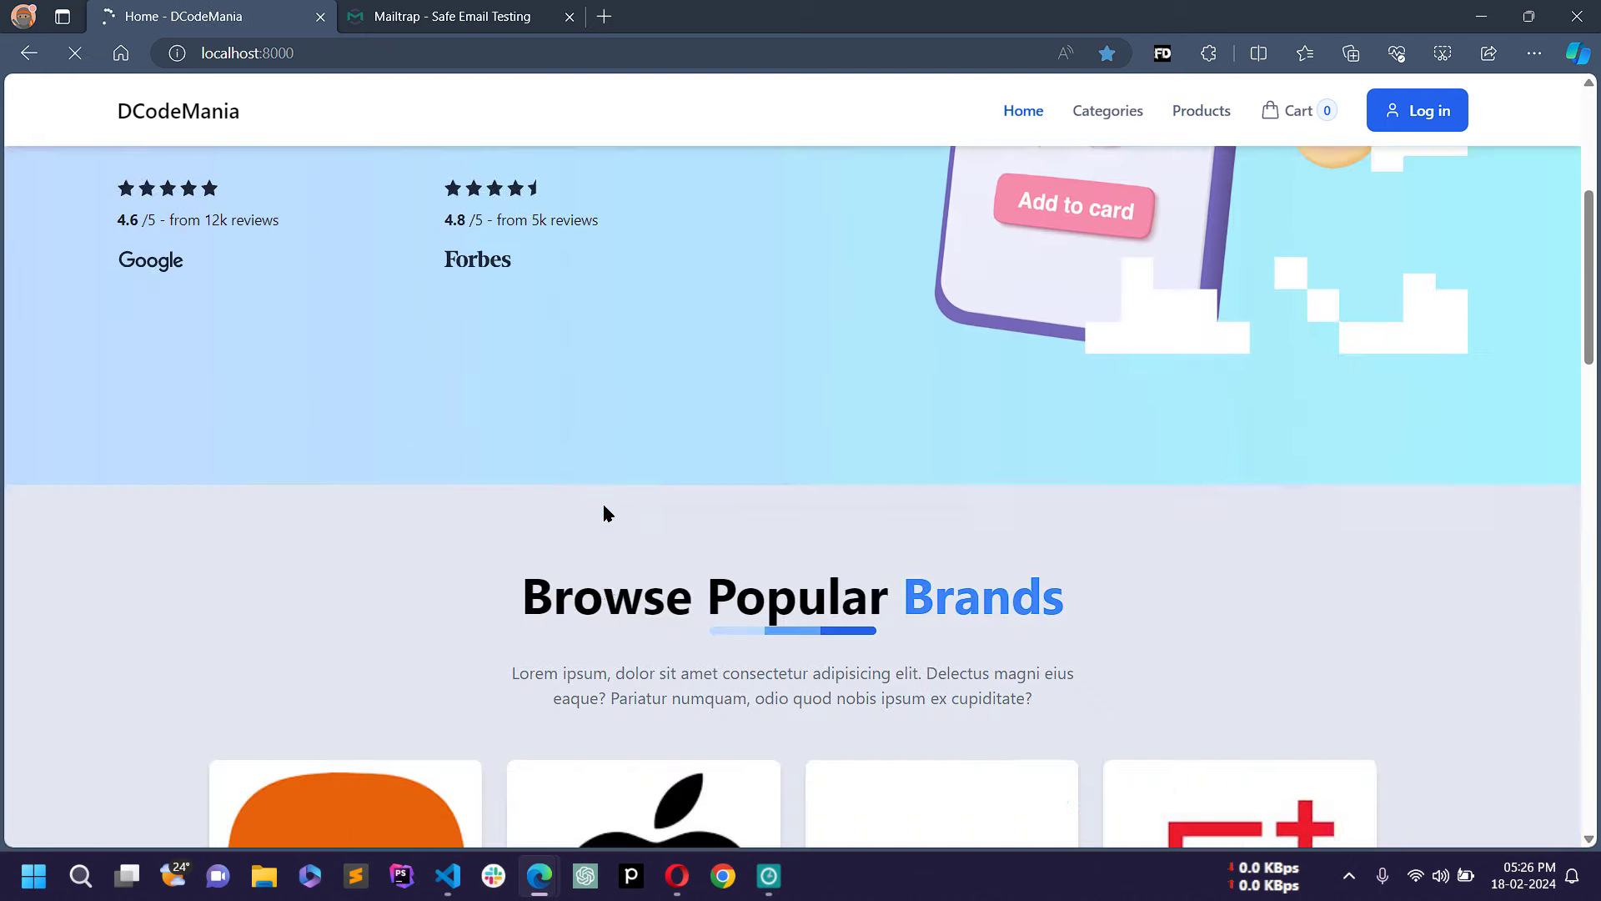
scroll(647, 500, "up", 1)
scroll(775, 482, "down", 2)
scroll(784, 458, "down", 6)
scroll(818, 462, "up", 2)
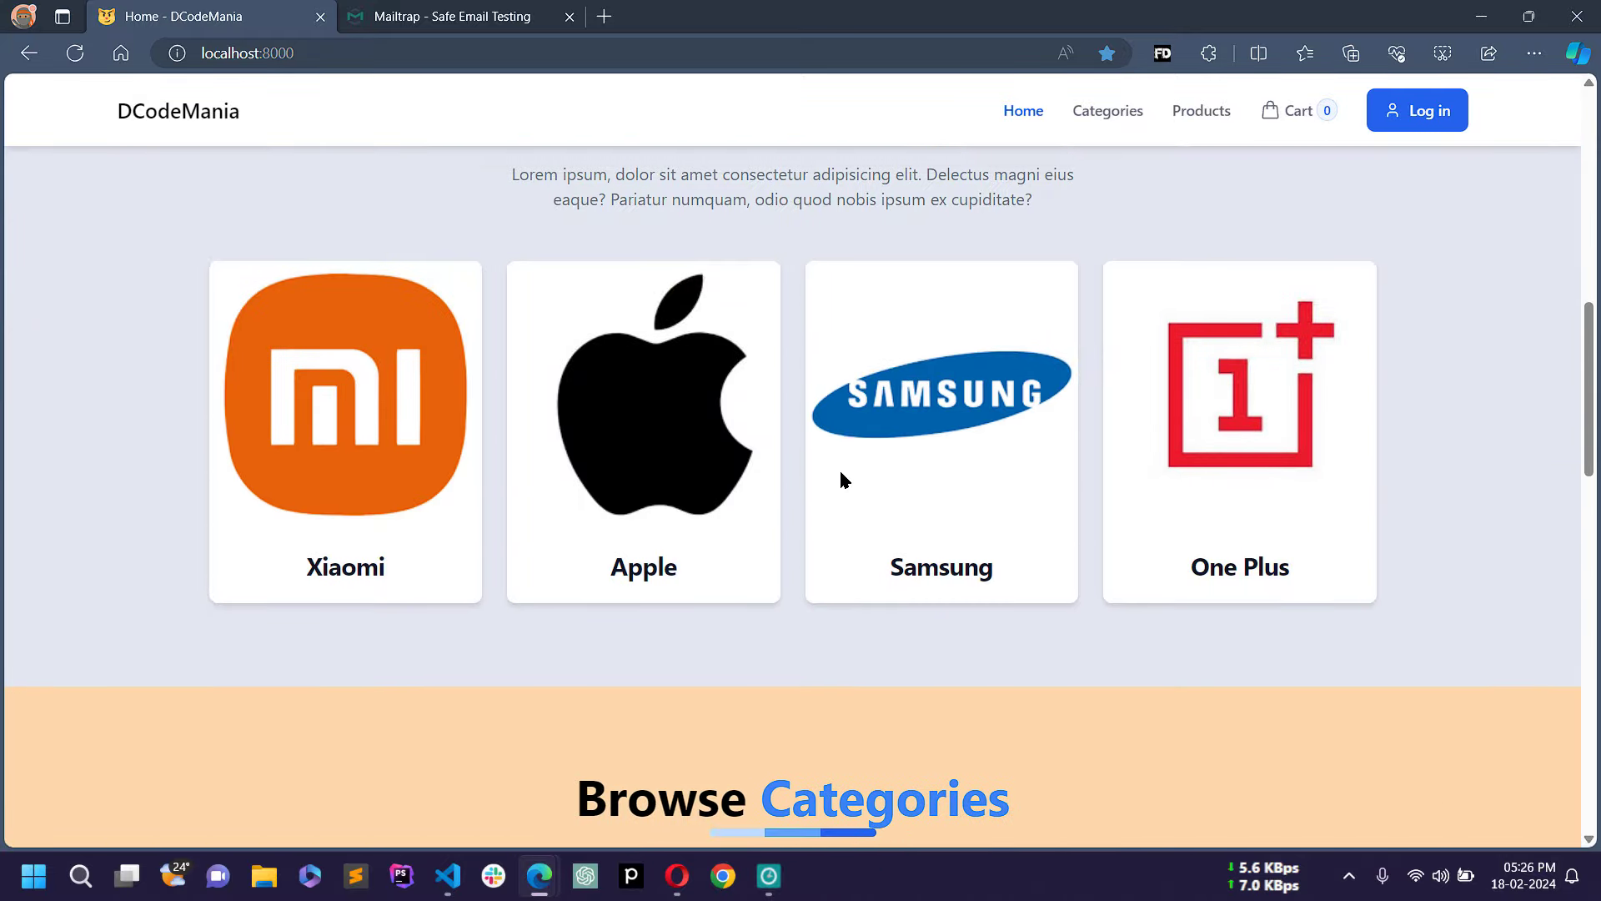
scroll(843, 471, "down", 6)
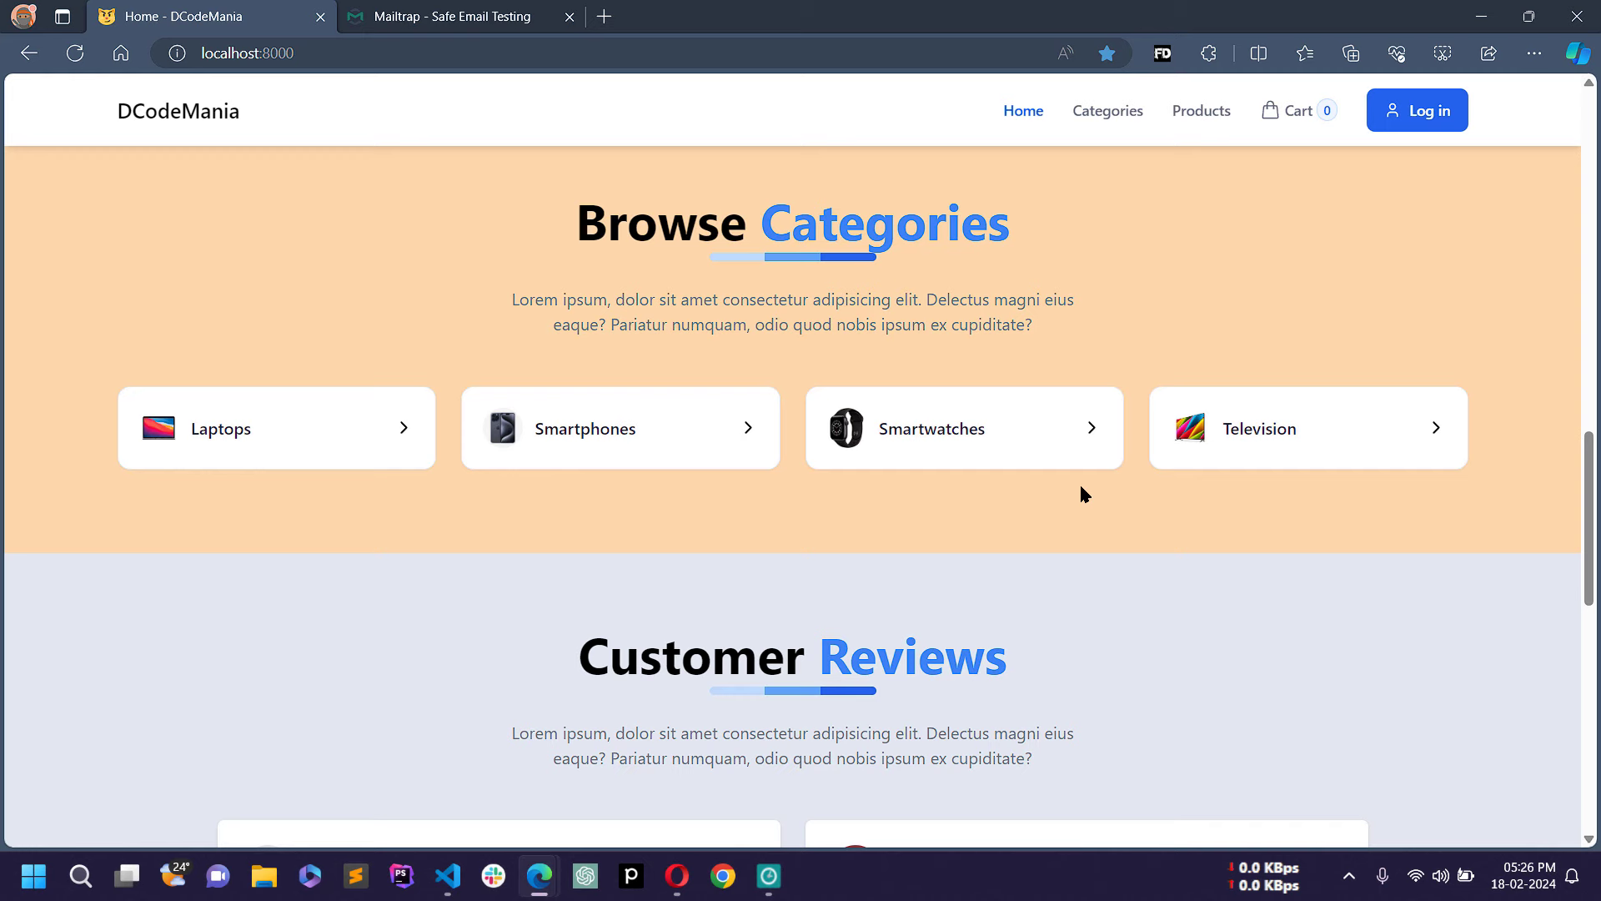
left_click(959, 428)
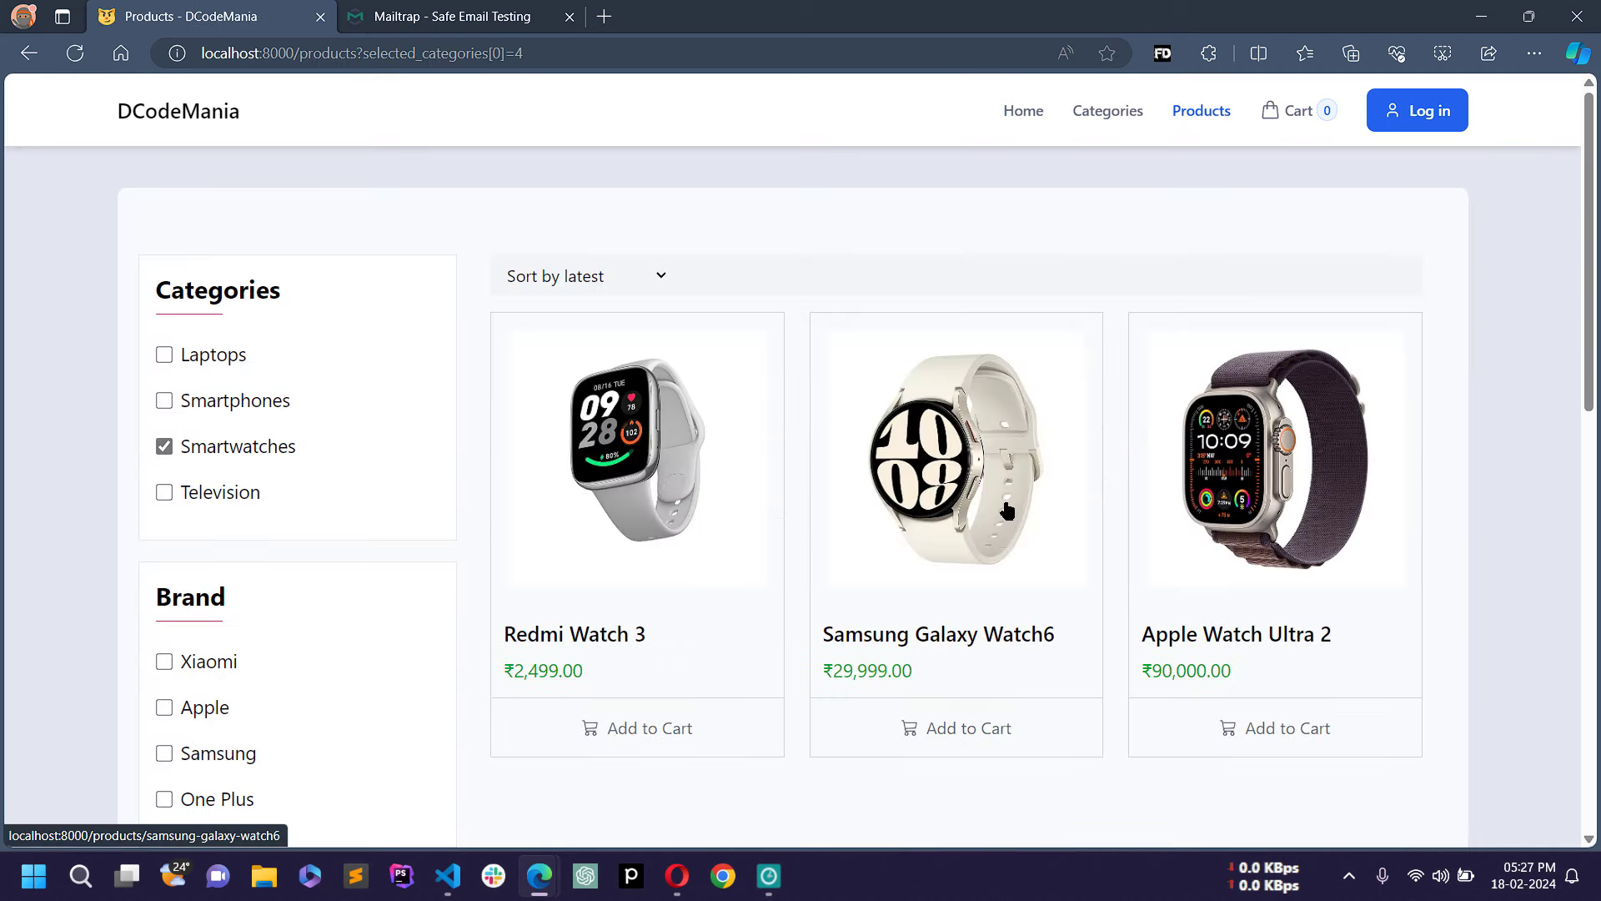
scroll(1008, 511, "down", 3)
scroll(1008, 510, "up", 3)
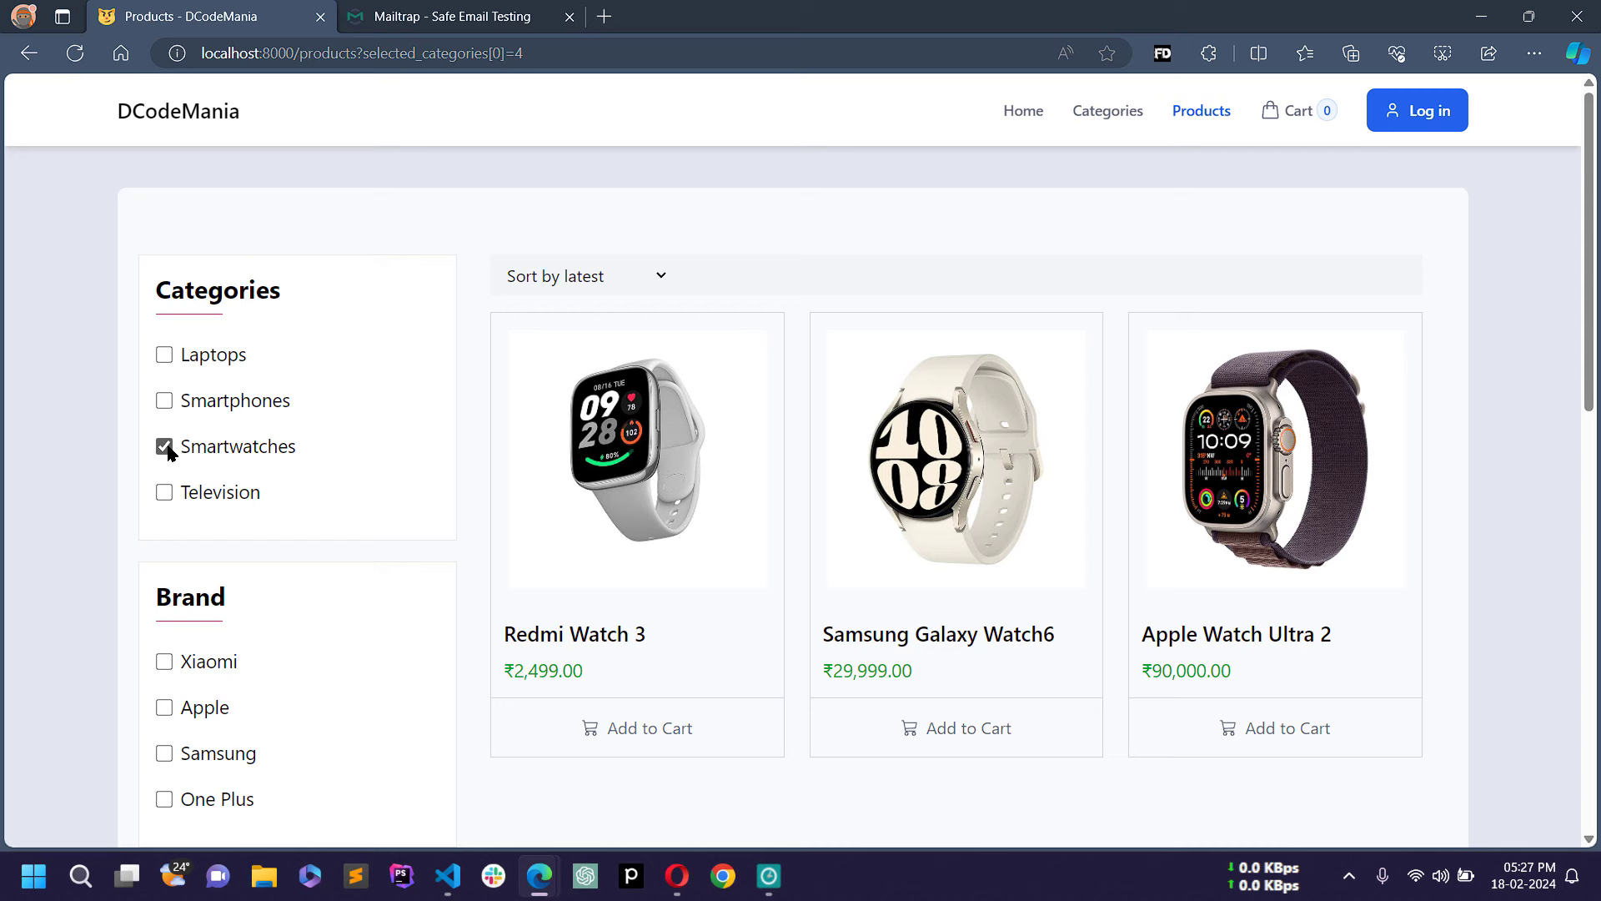
scroll(704, 517, "down", 3)
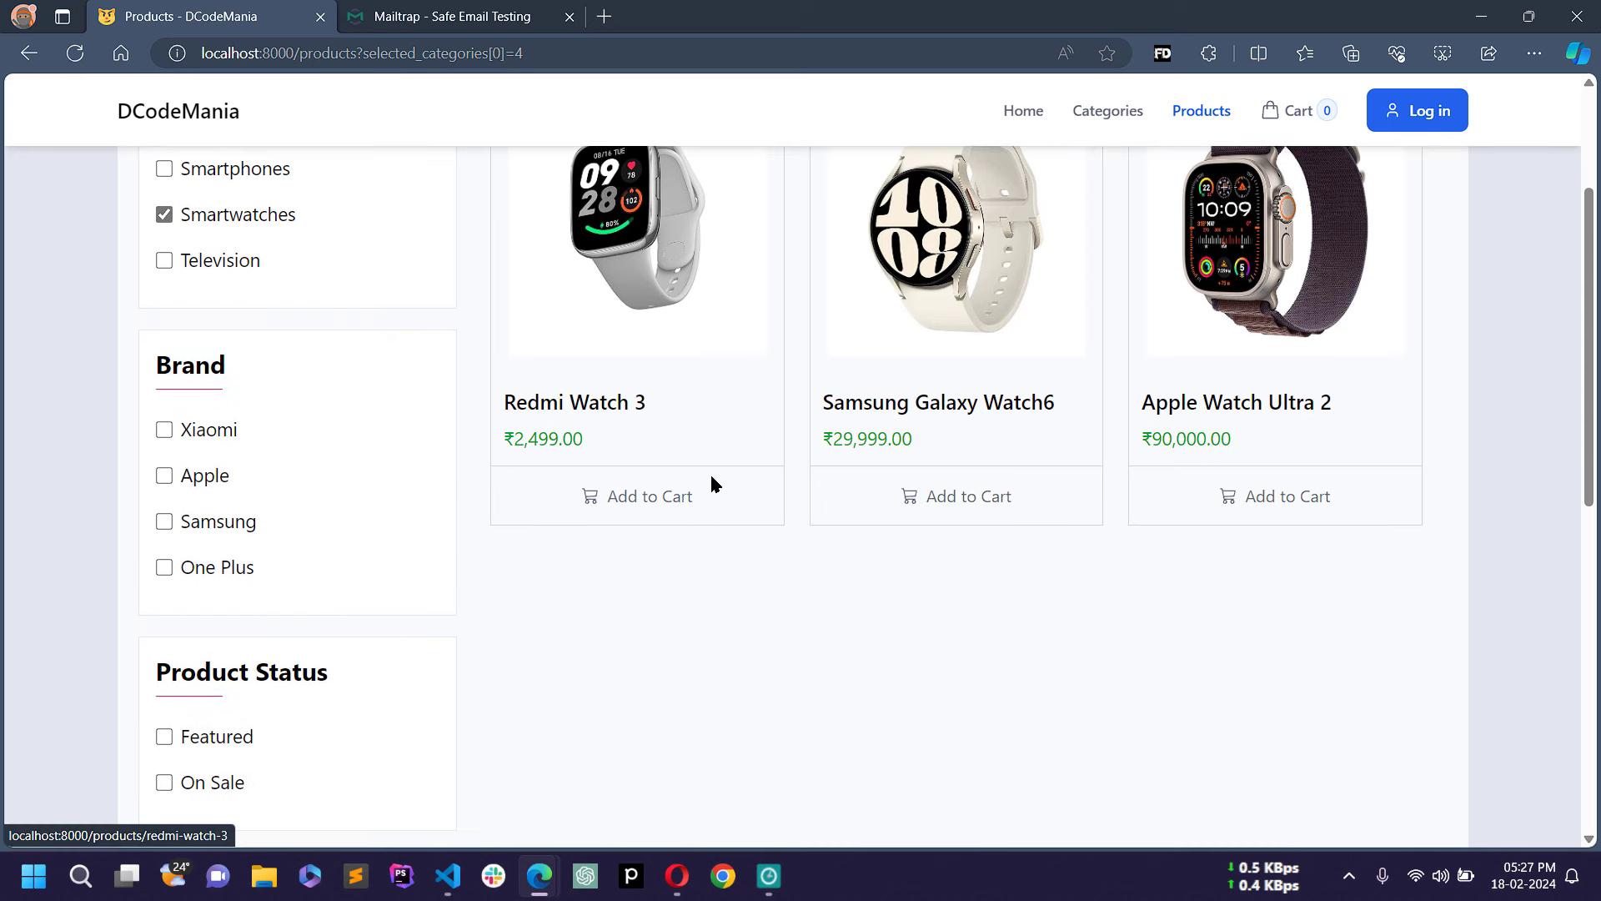
scroll(861, 478, "down", 7)
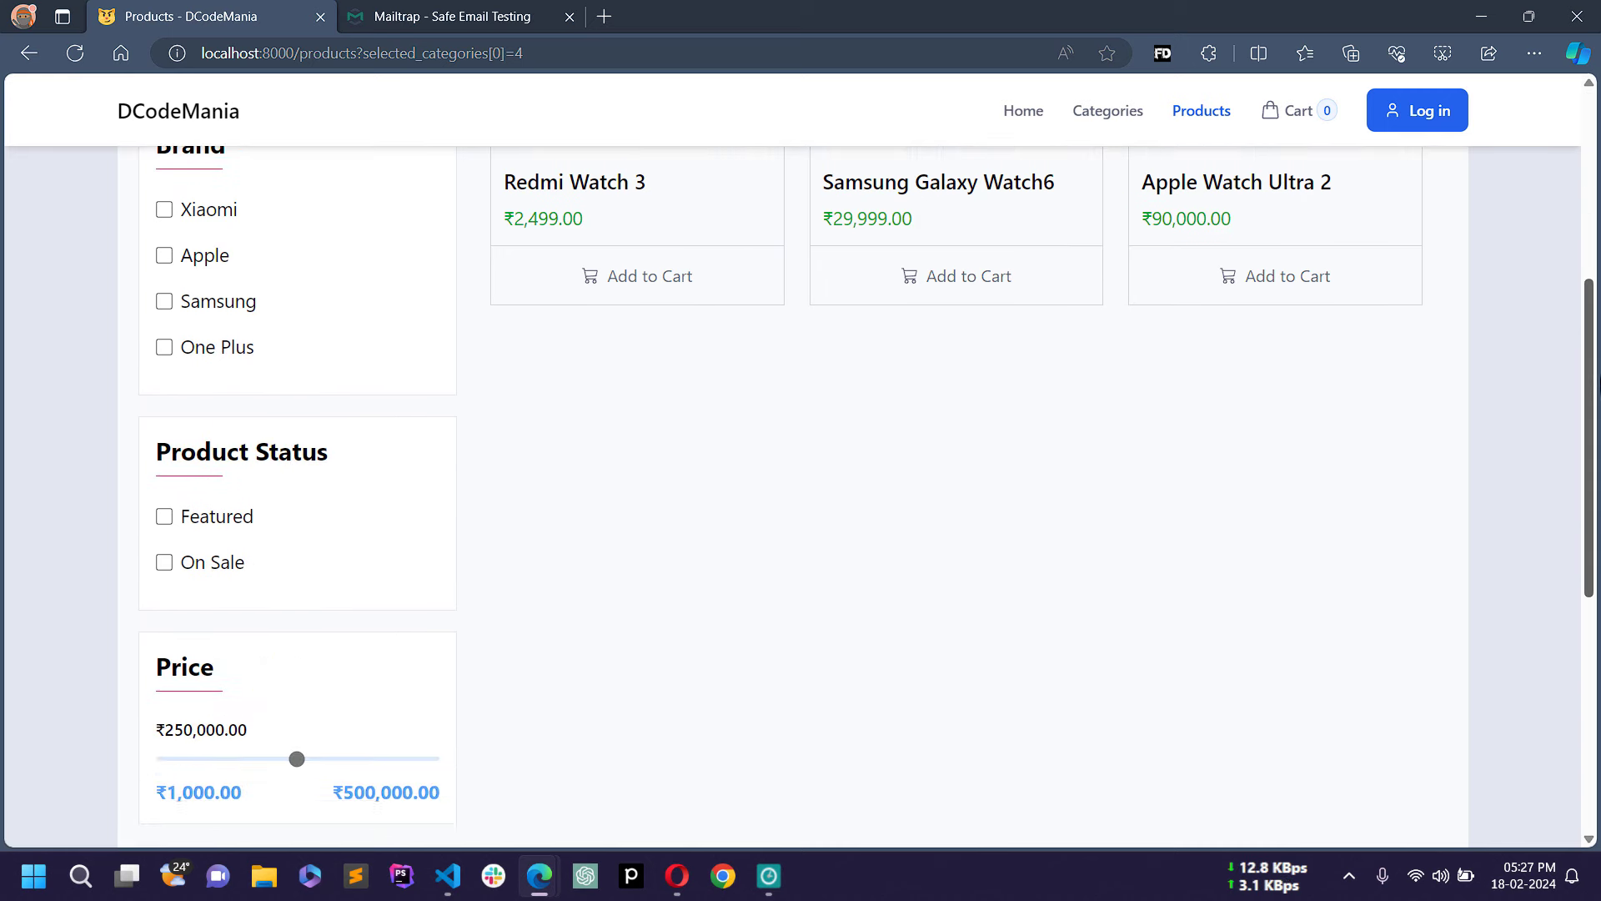
scroll(862, 478, "up", 10)
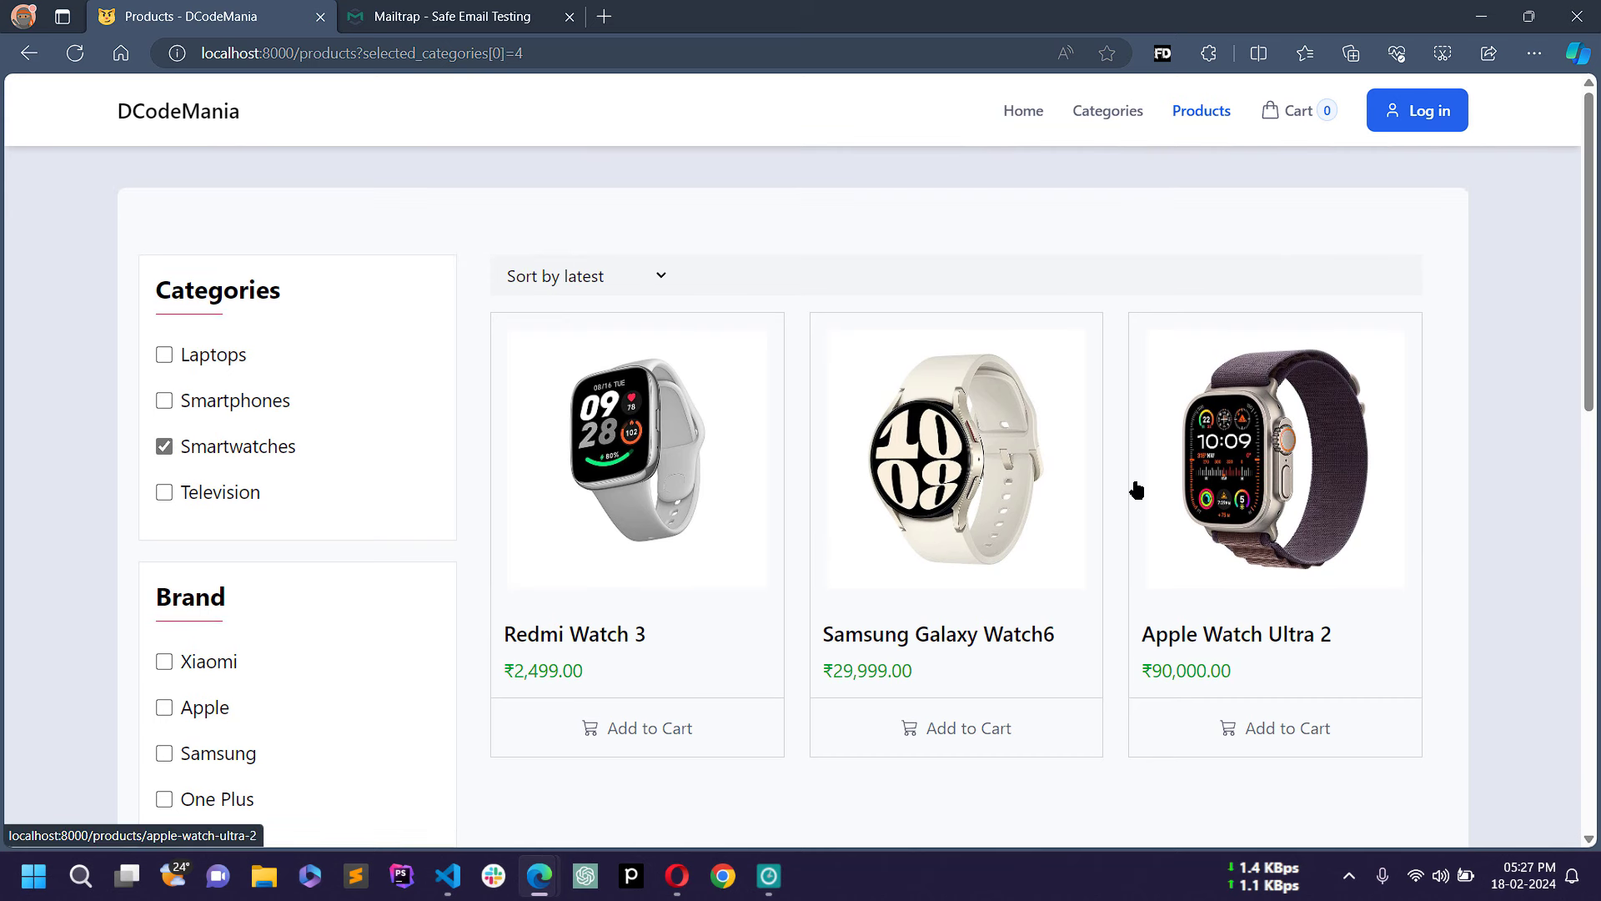
Step: Clear the Smartwatches filter and add One Plus 4K TV and Redmi Watch 3 to the cart
left_click(165, 446)
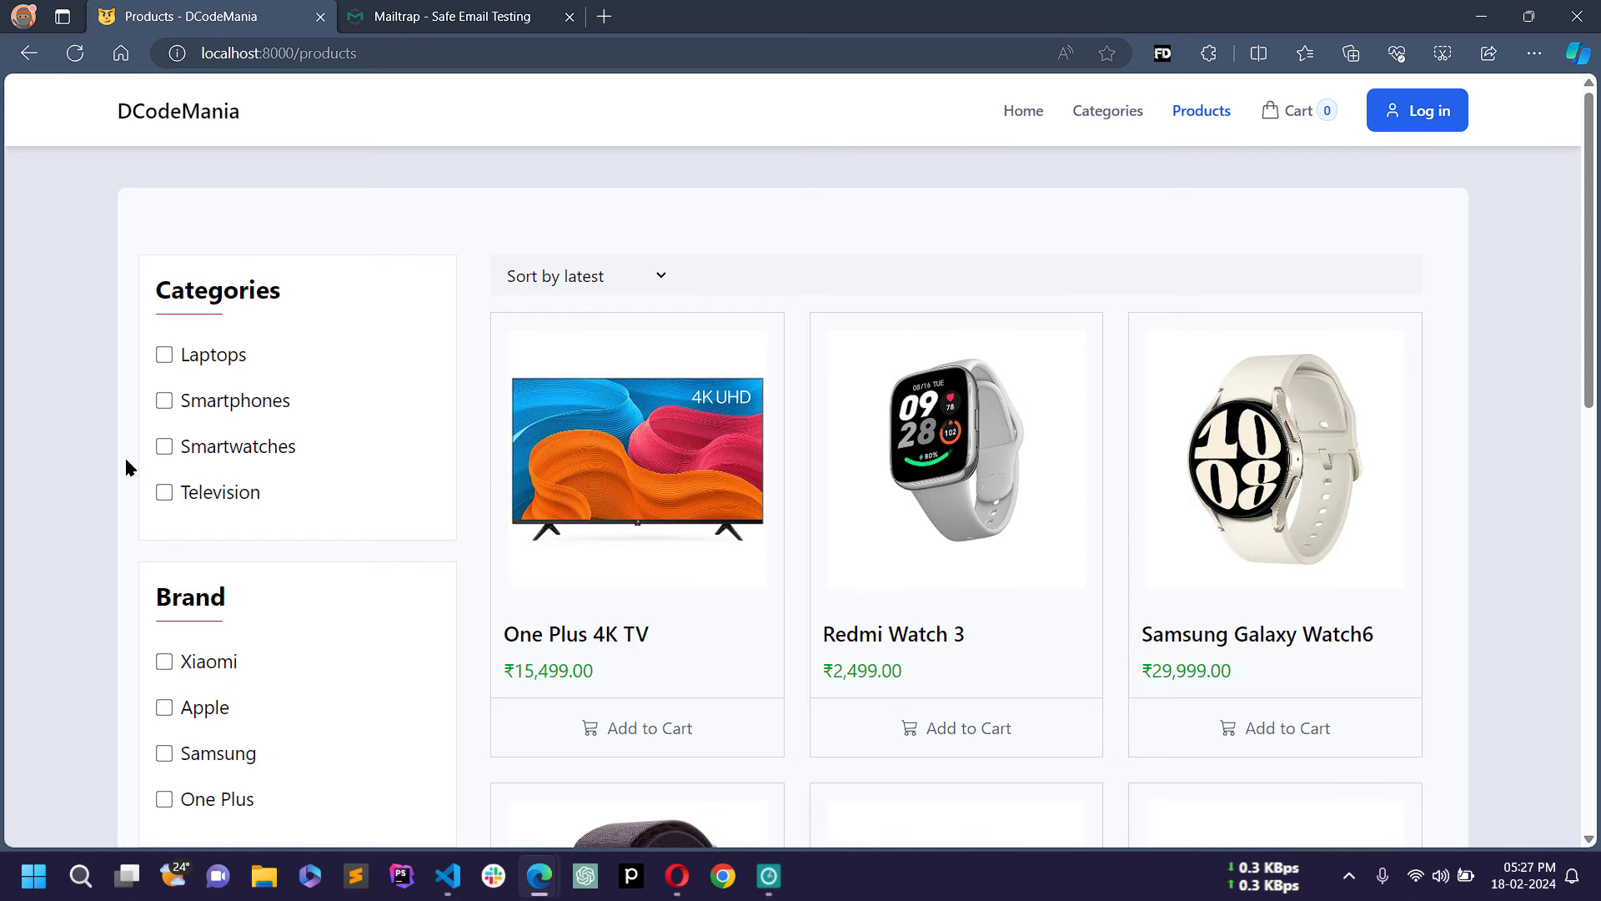
scroll(884, 680, "down", 1)
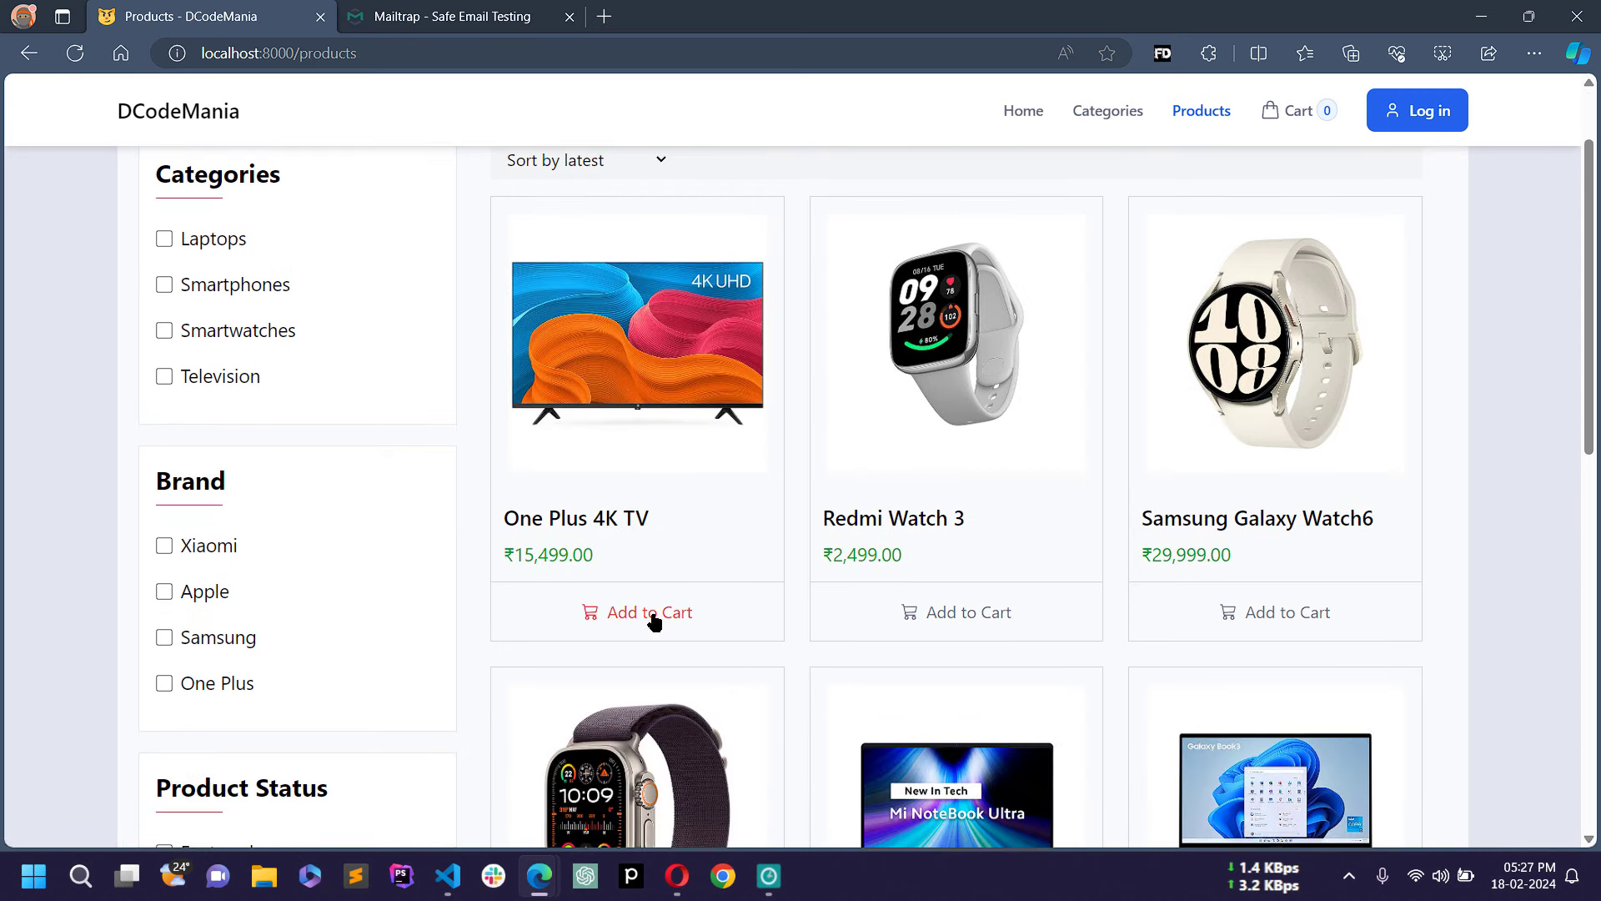
left_click(665, 622)
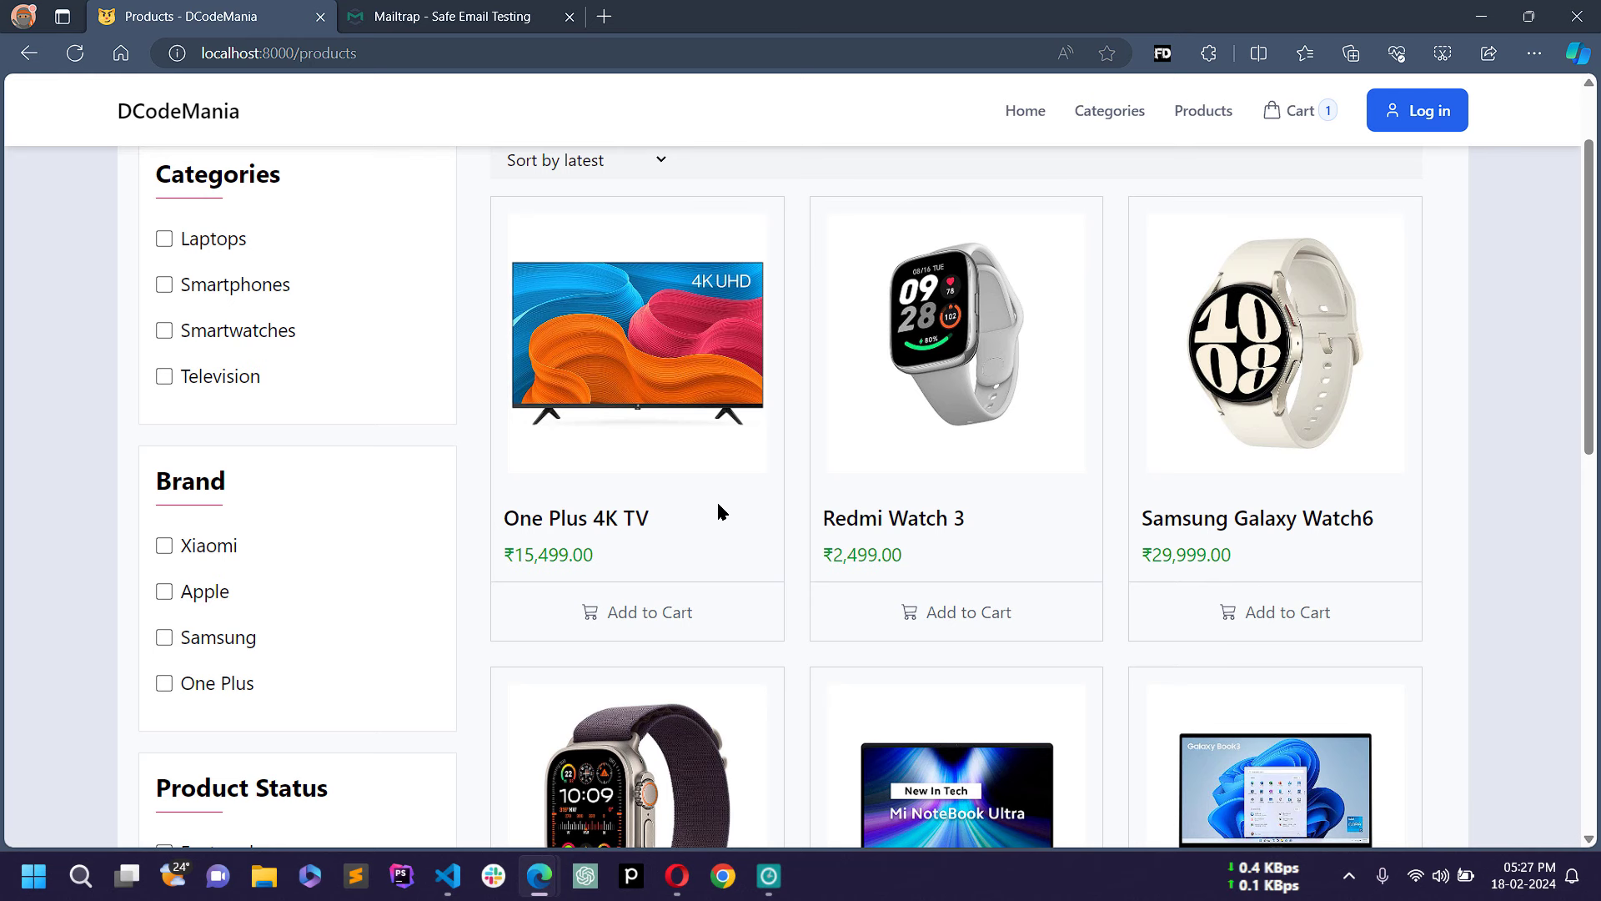
scroll(718, 513, "up", 2)
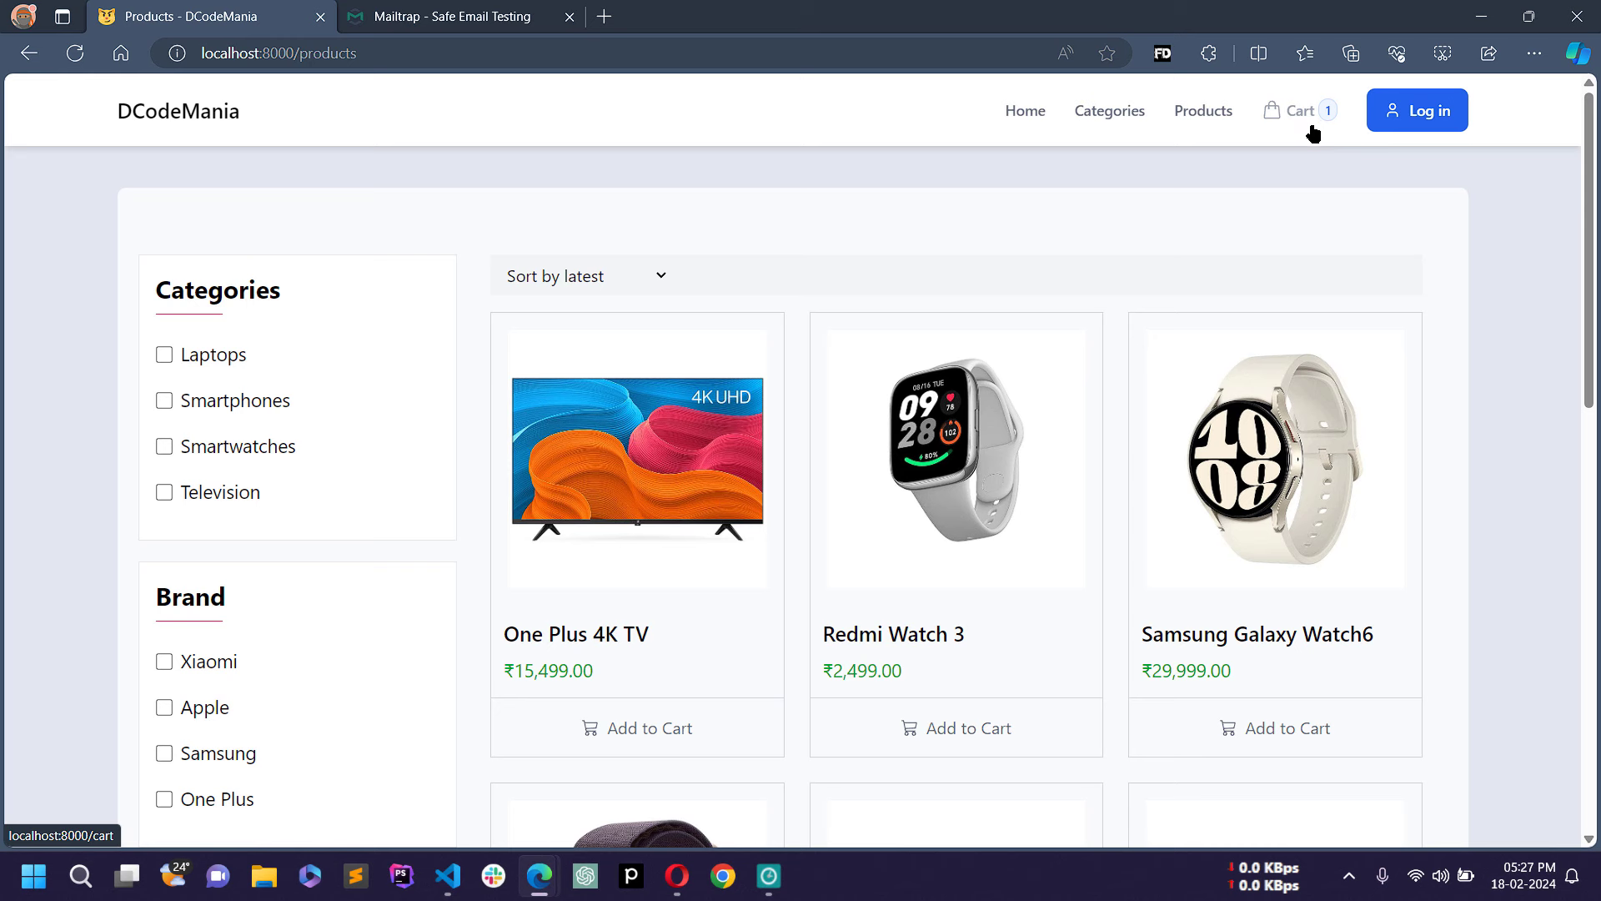
left_click(967, 732)
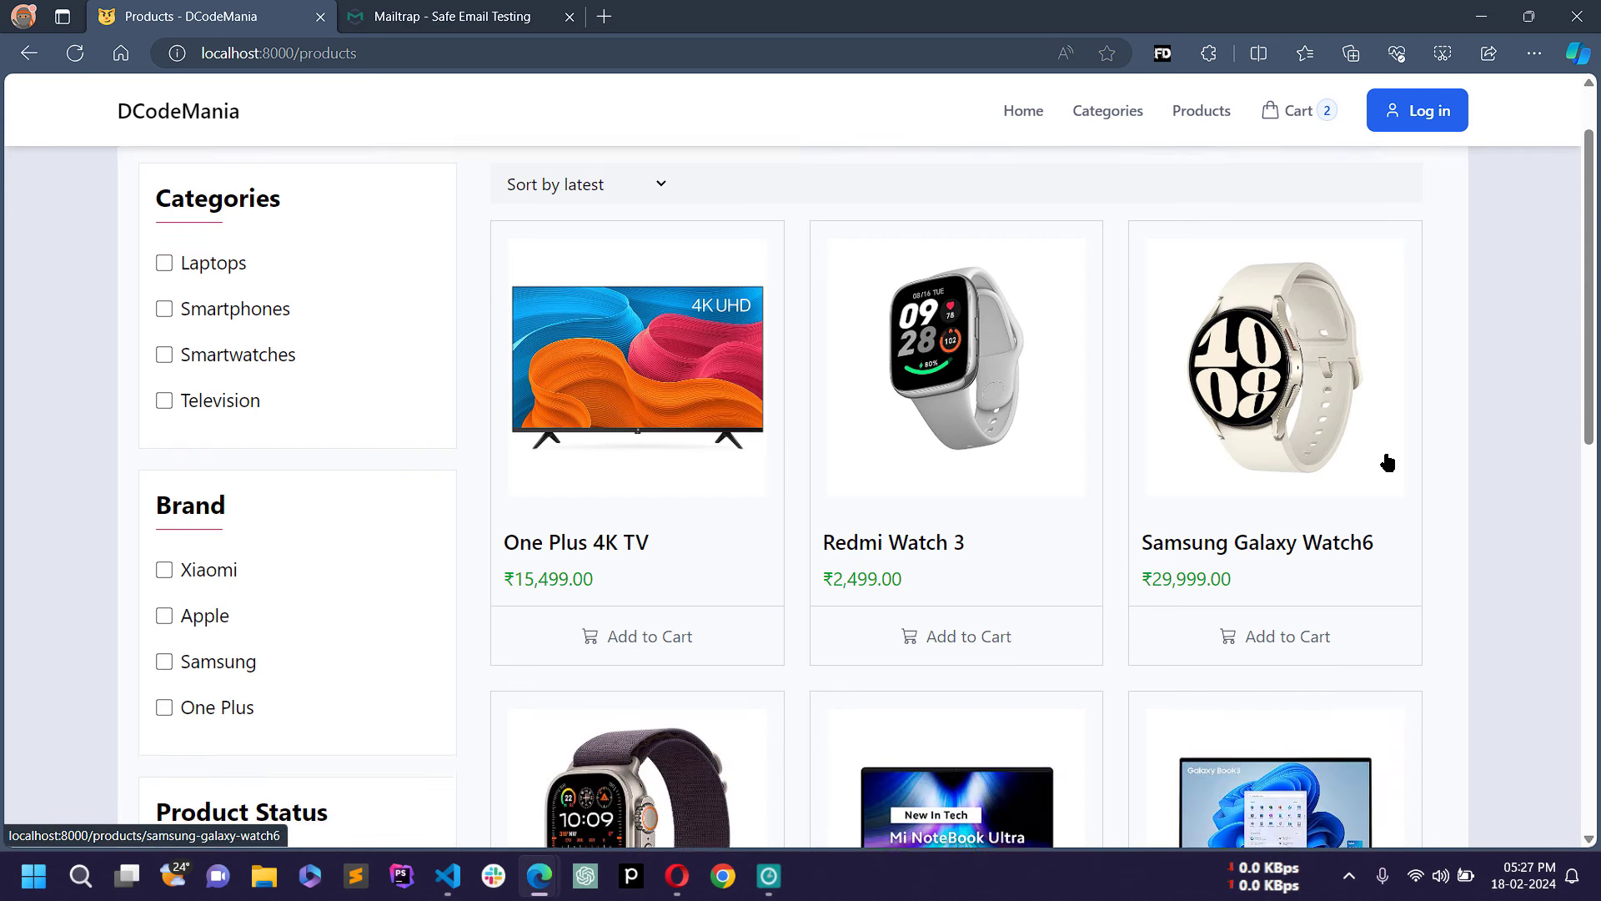
Step: Scroll down to the Apple Watch Ultra 2 and open its product details
scroll(1388, 462, "down", 1)
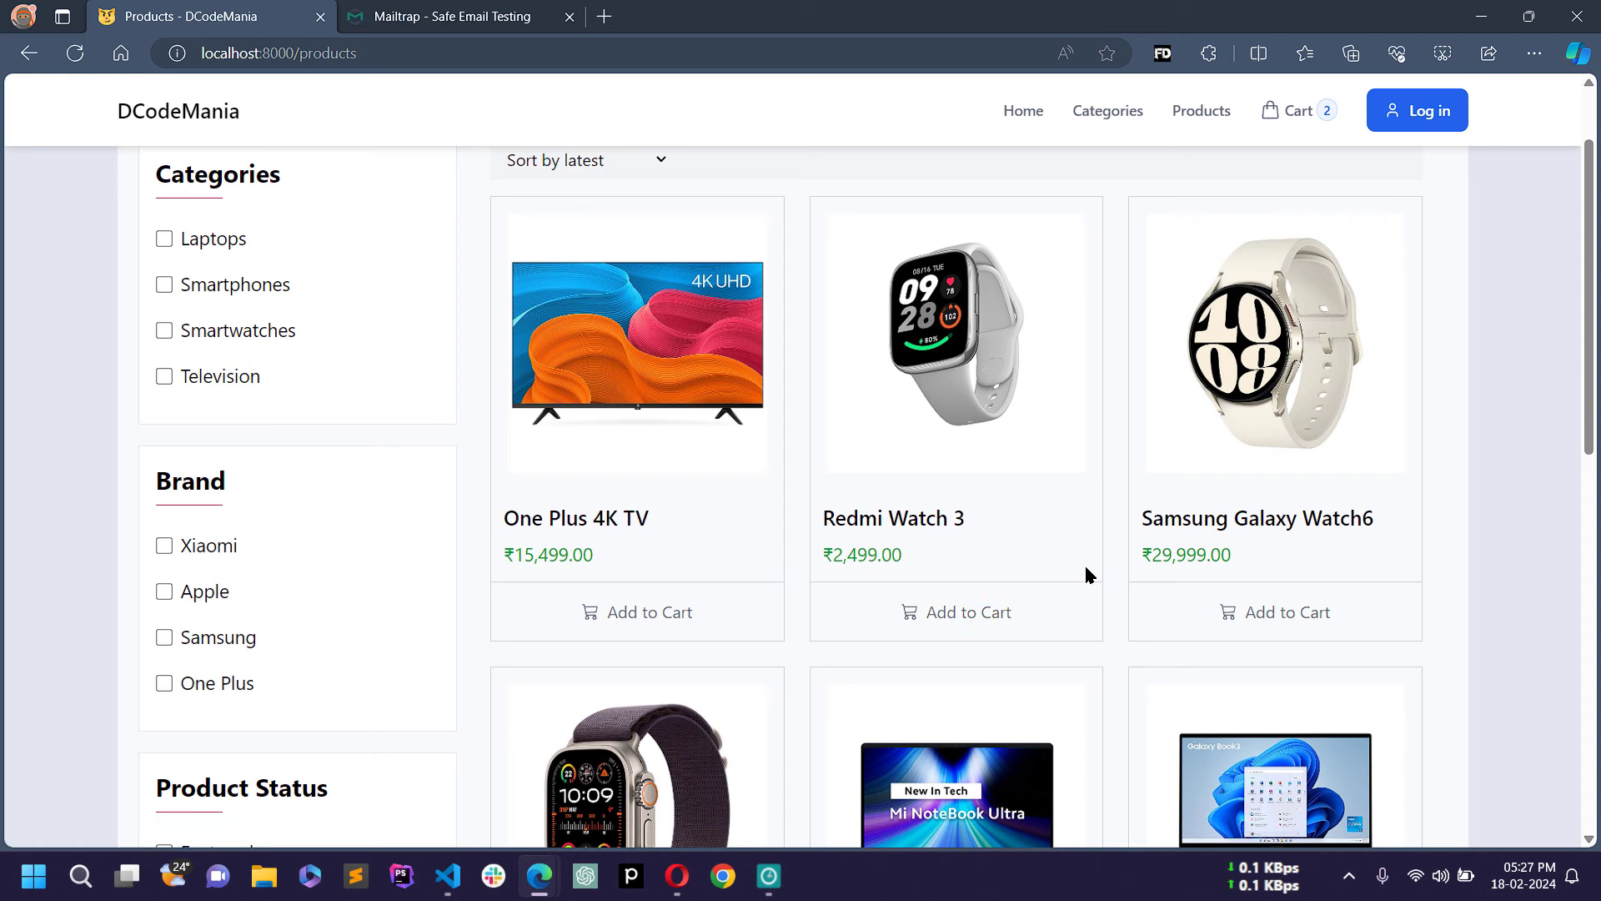
scroll(1096, 532, "down", 1)
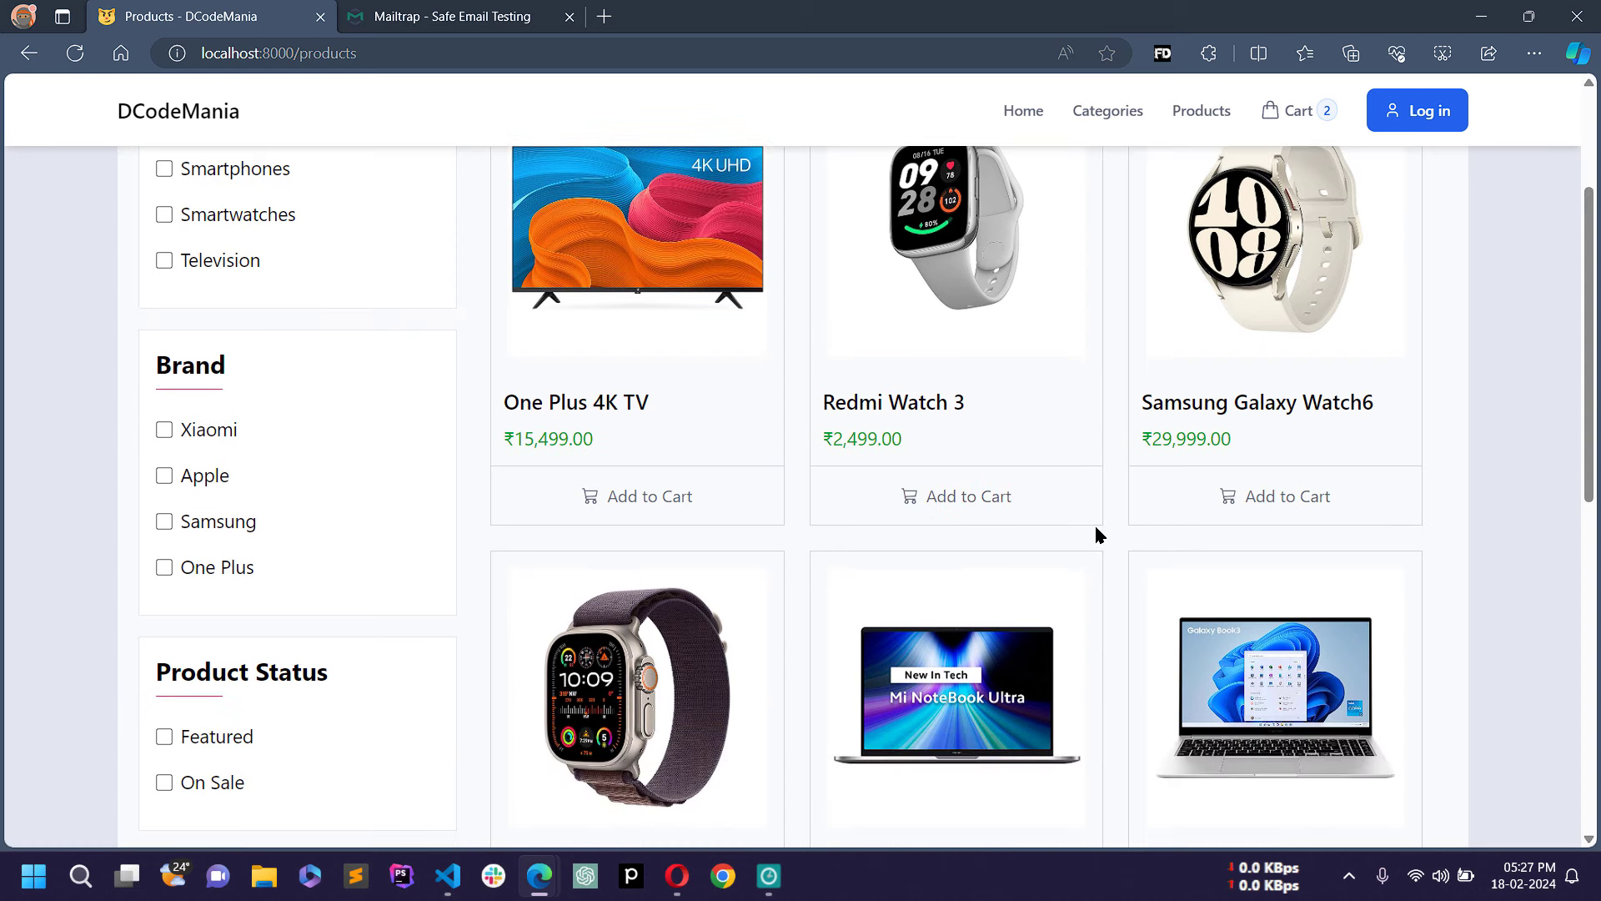
scroll(1008, 665, "up", 1)
scroll(1009, 665, "down", 1)
scroll(1008, 665, "down", 1)
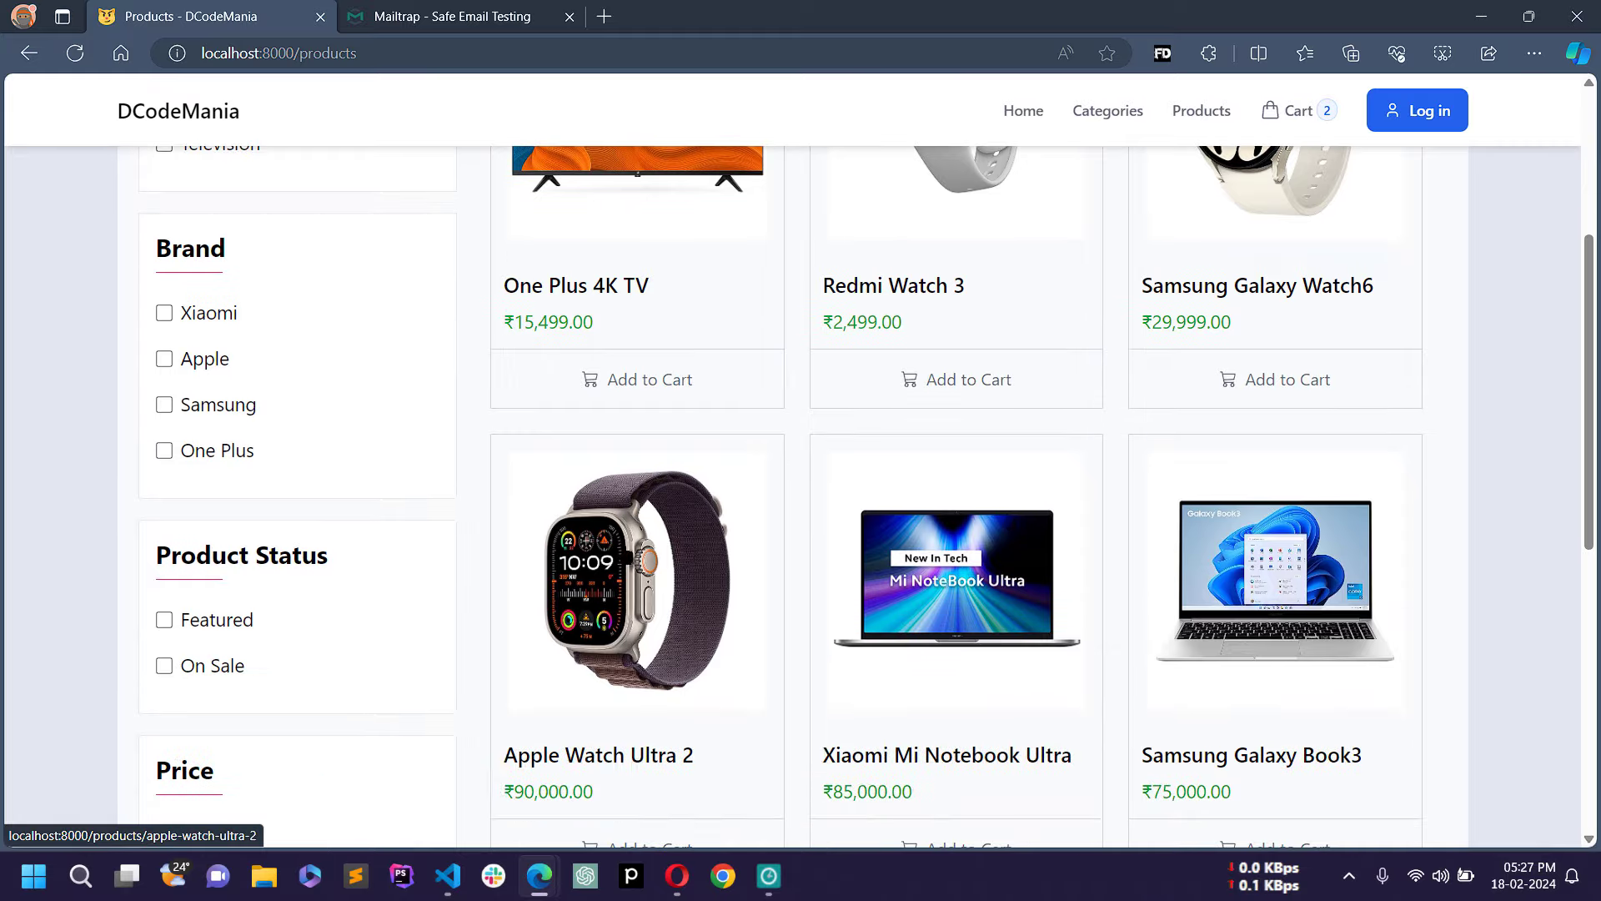
left_click(599, 563)
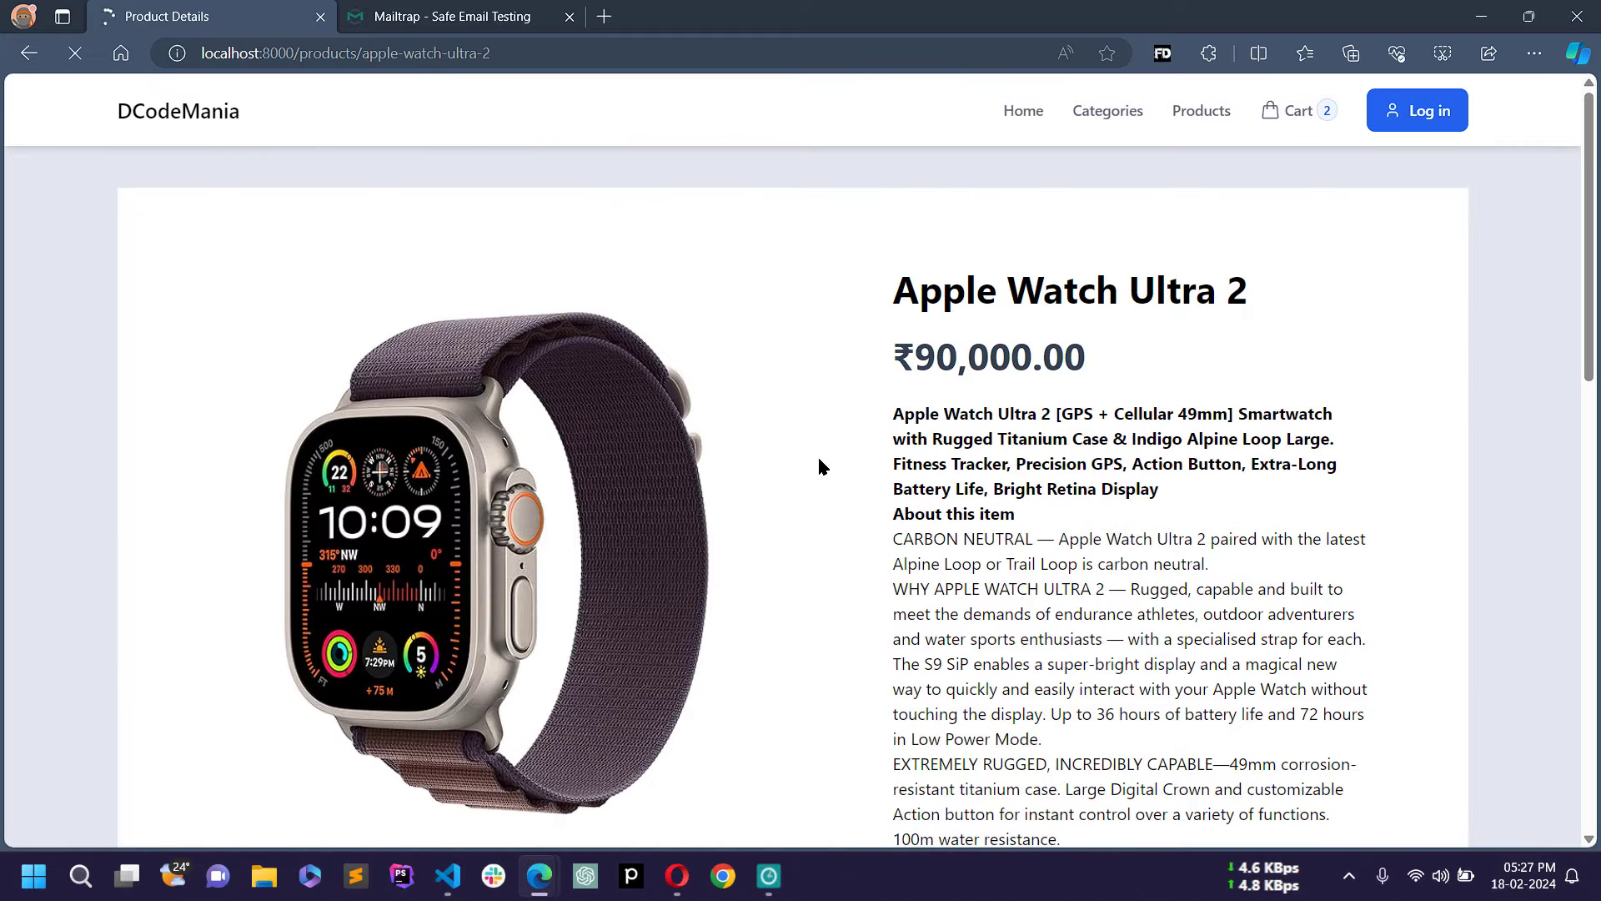
Step: Set the Apple Watch Ultra 2 quantity to 3, add it to the cart, and view the cart
scroll(818, 464, "down", 8)
scroll(918, 475, "up", 2)
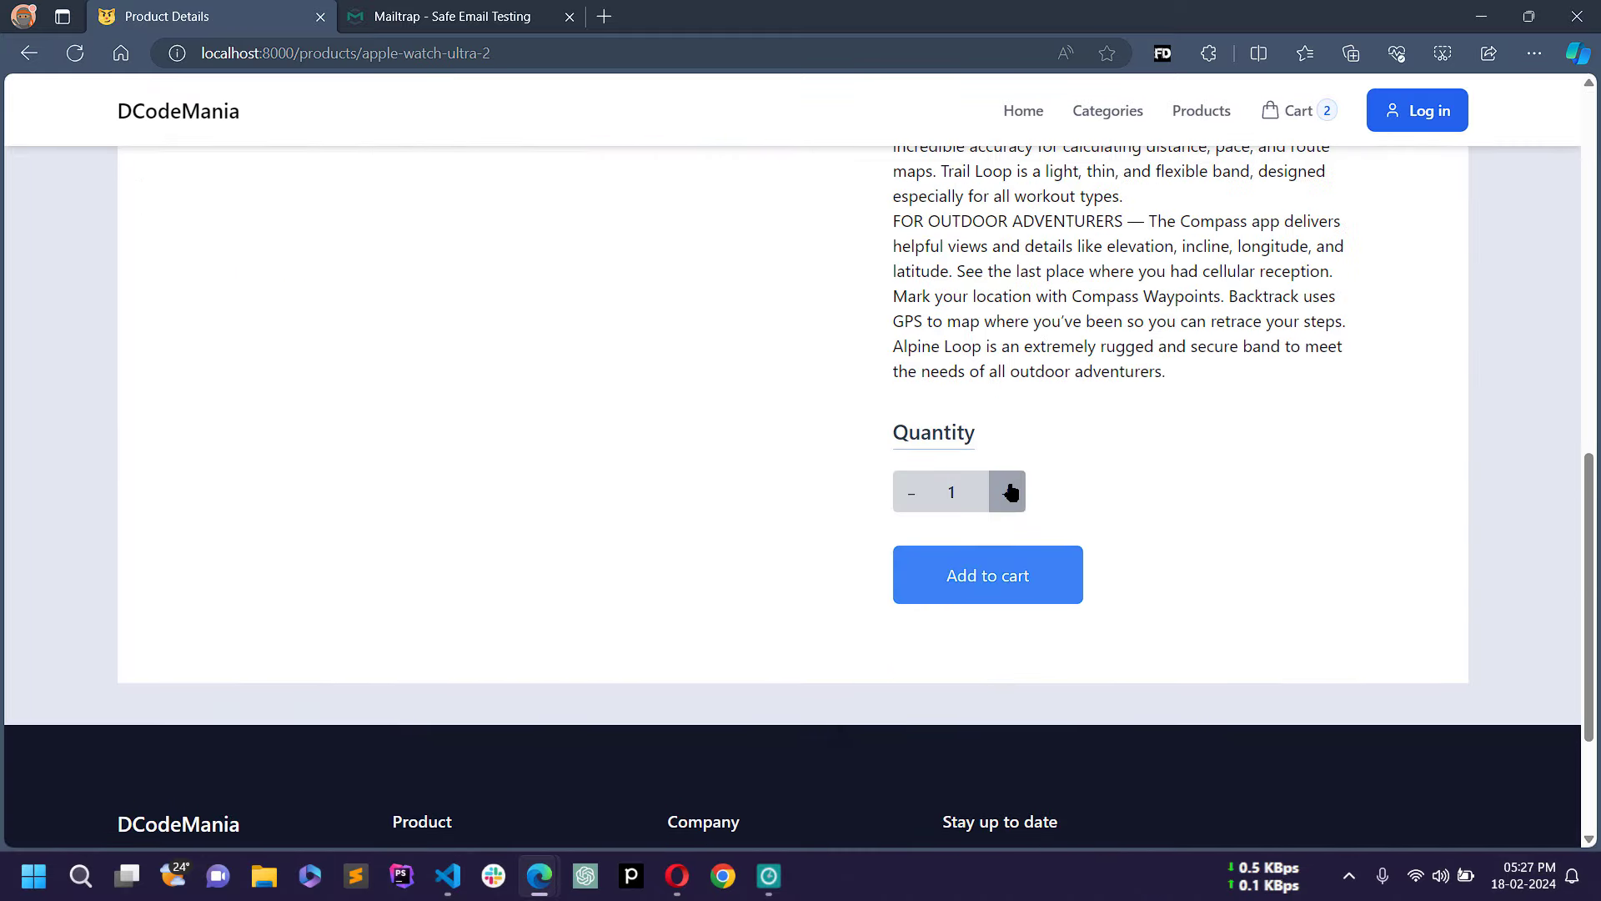
left_click(1009, 493)
left_click(1011, 494)
scroll(738, 508, "up", 4)
scroll(735, 513, "down", 7)
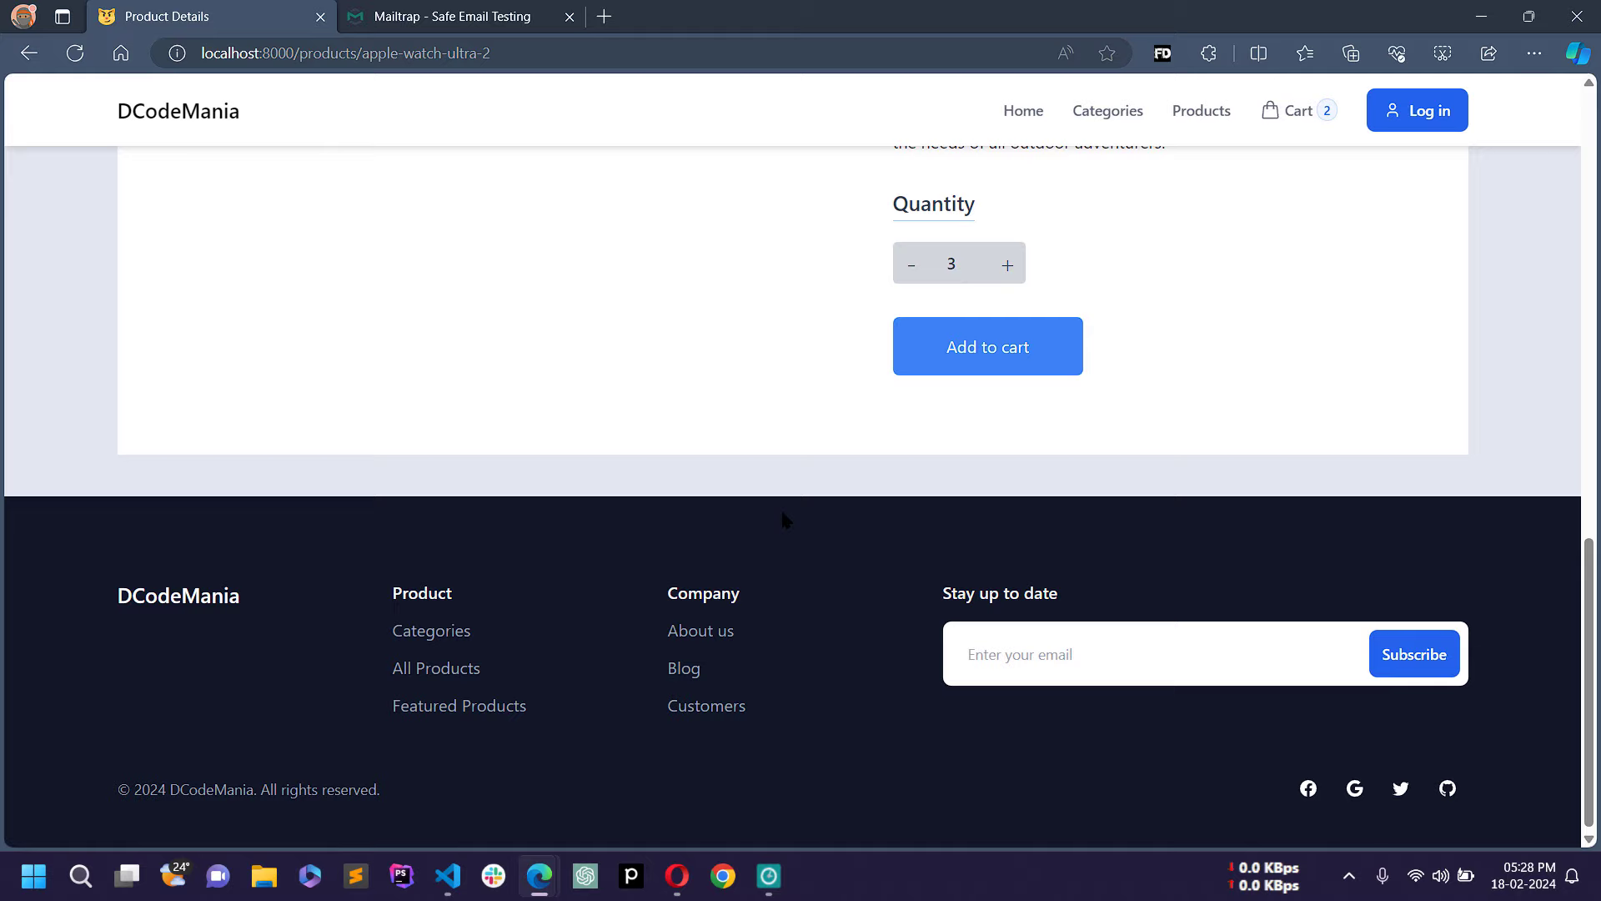
left_click(973, 338)
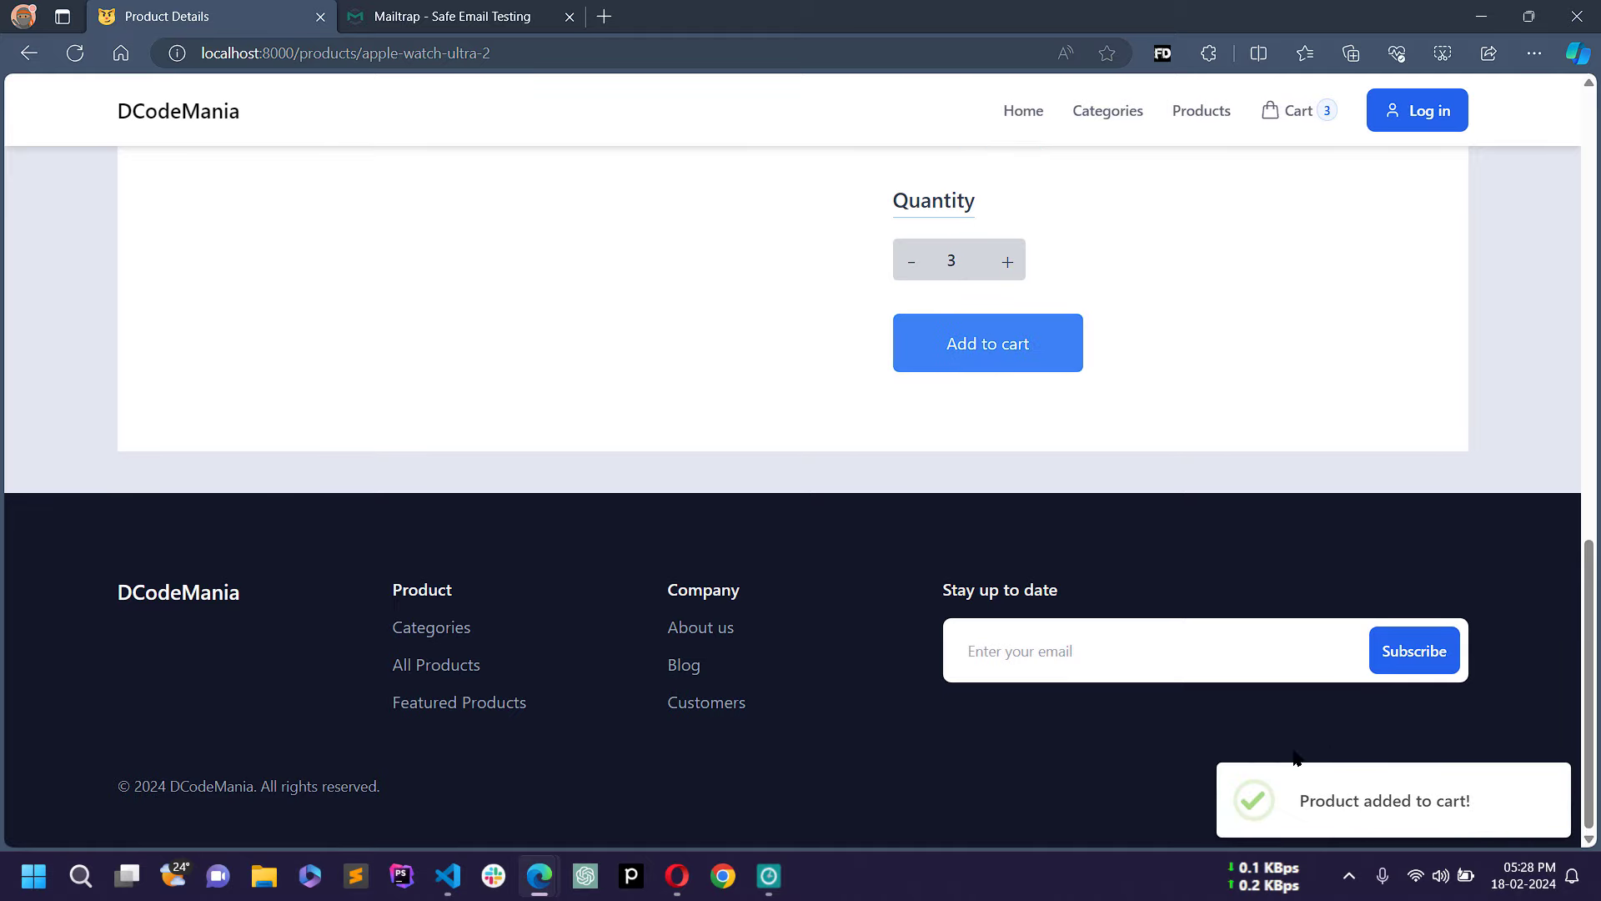
scroll(1147, 313, "up", 8)
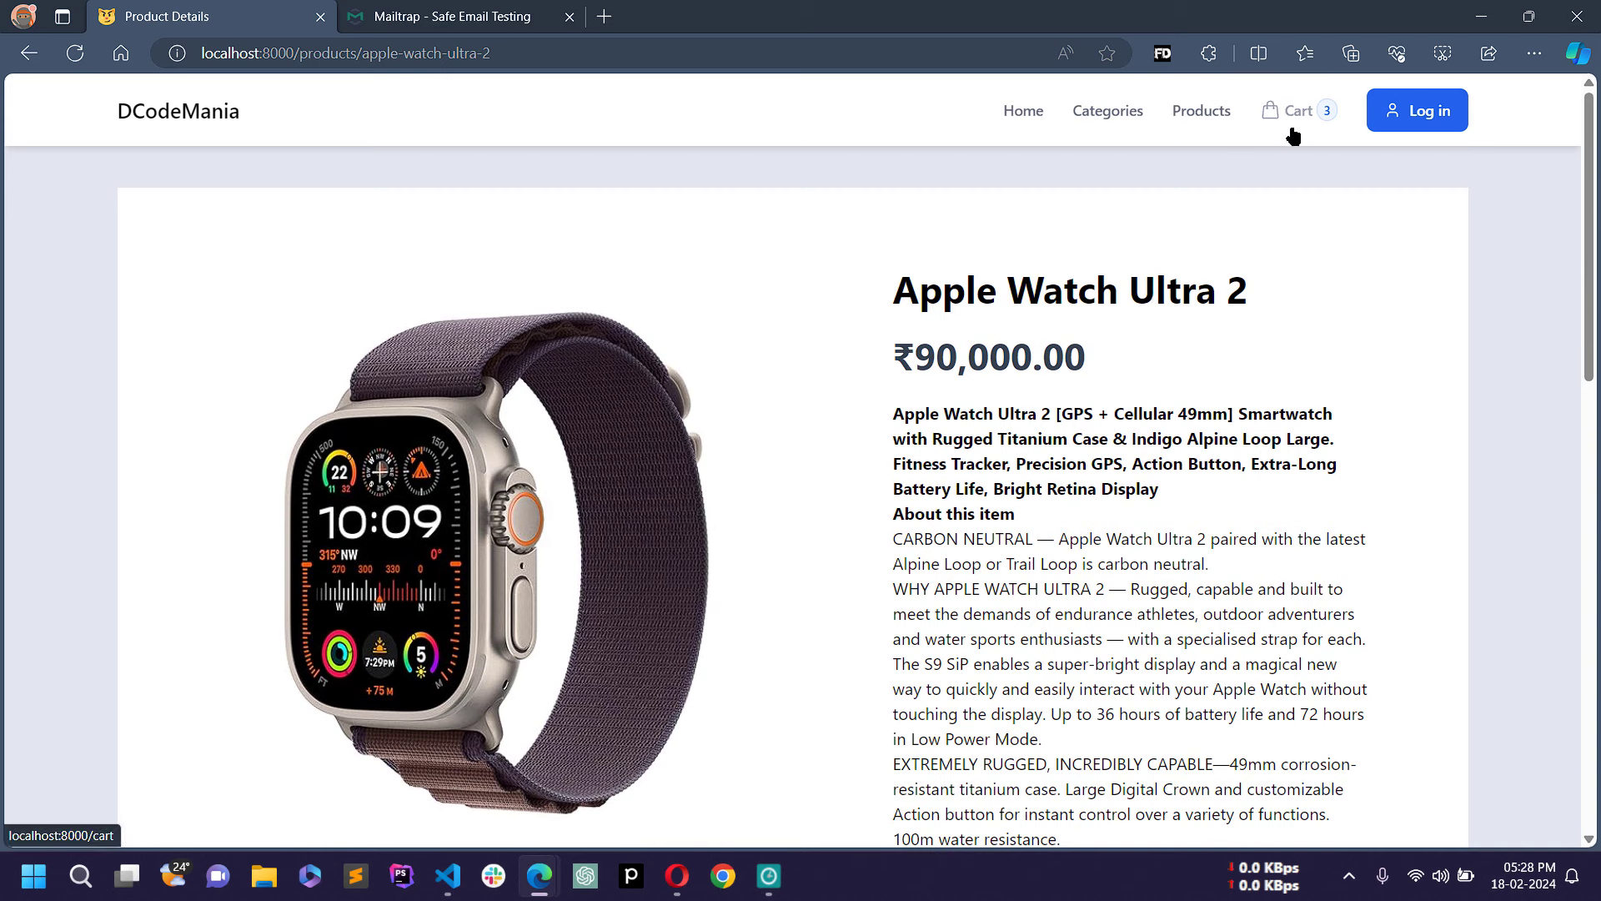
left_click(1315, 112)
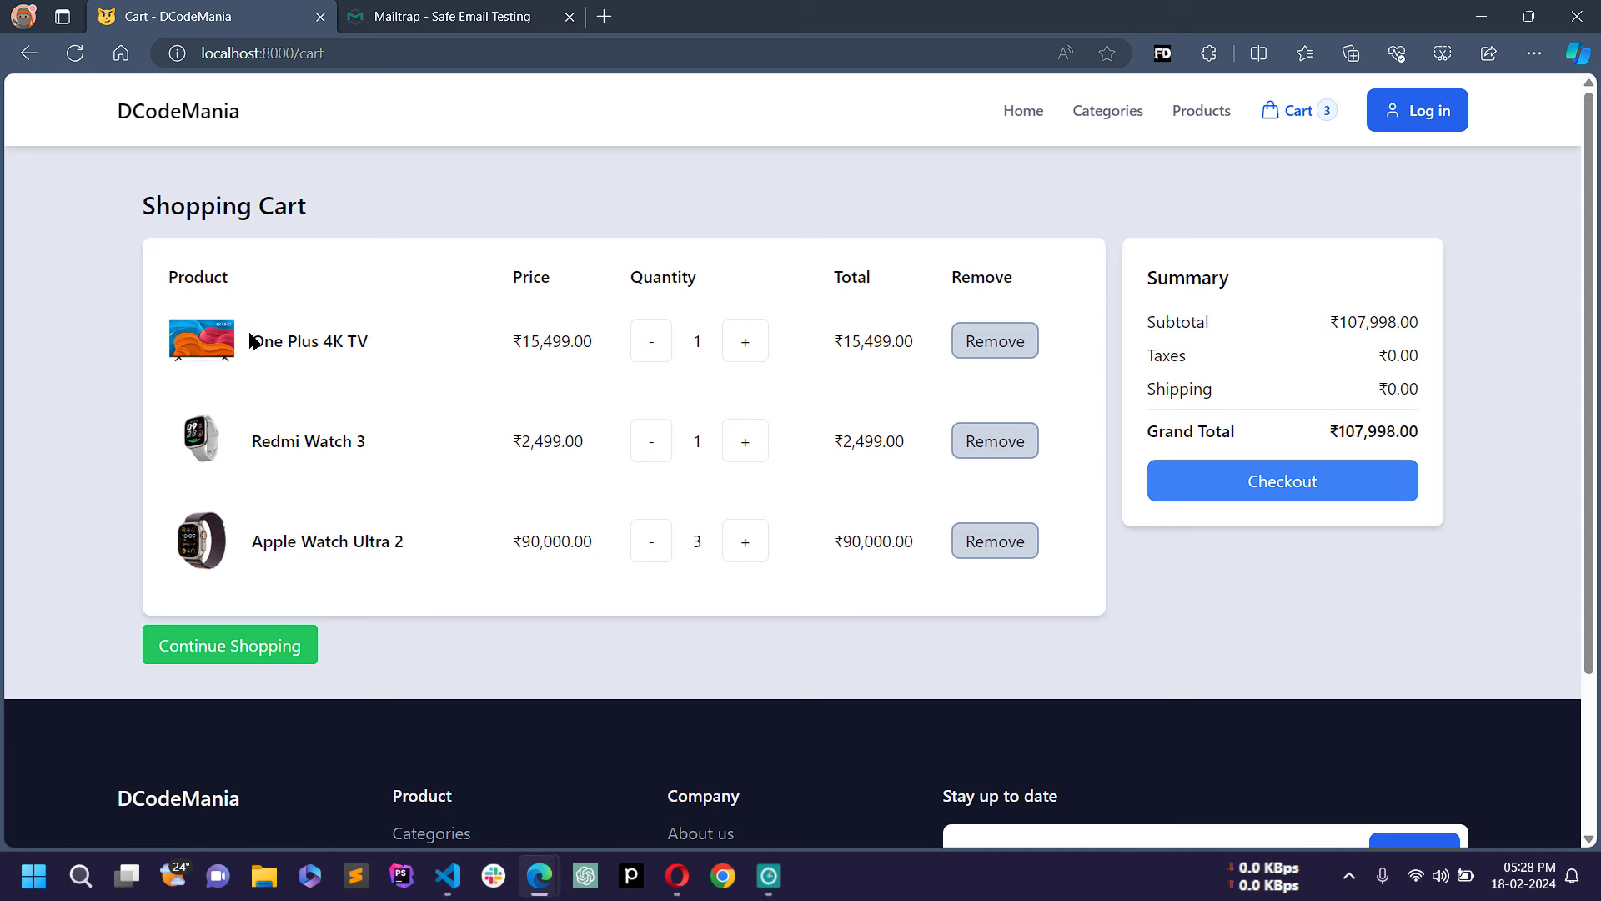
Step: Highlight the One Plus 4K TV name, unit price and row total in the cart
left_click_drag(260, 339, 407, 332)
left_click(332, 266)
left_click_drag(262, 342, 439, 347)
left_click(555, 347)
double_click(556, 346)
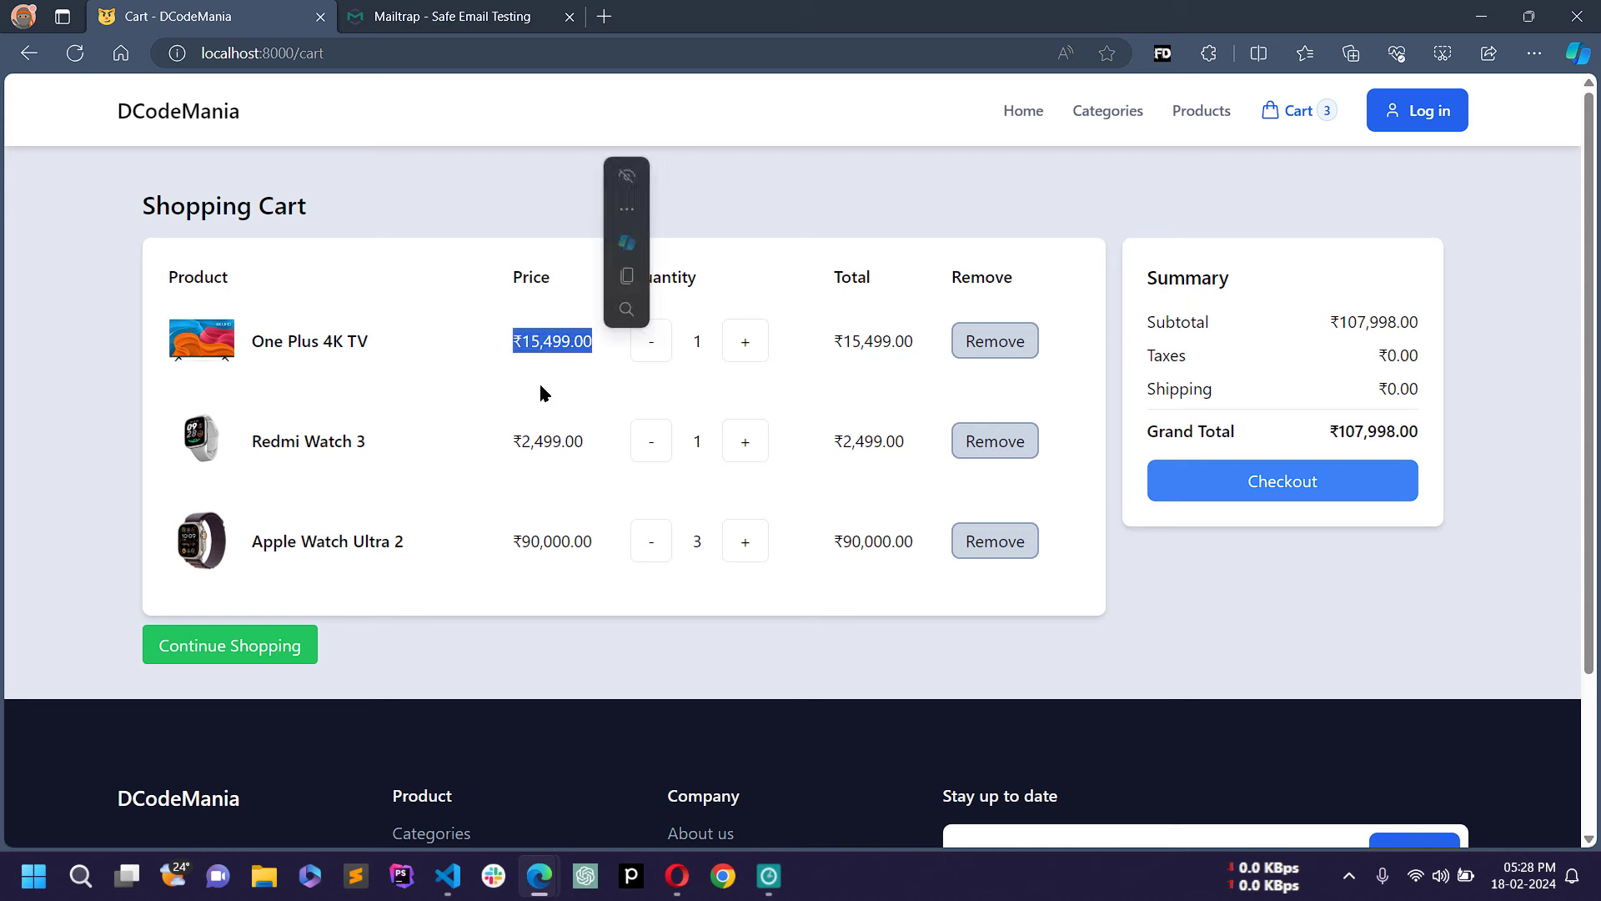
left_click(539, 383)
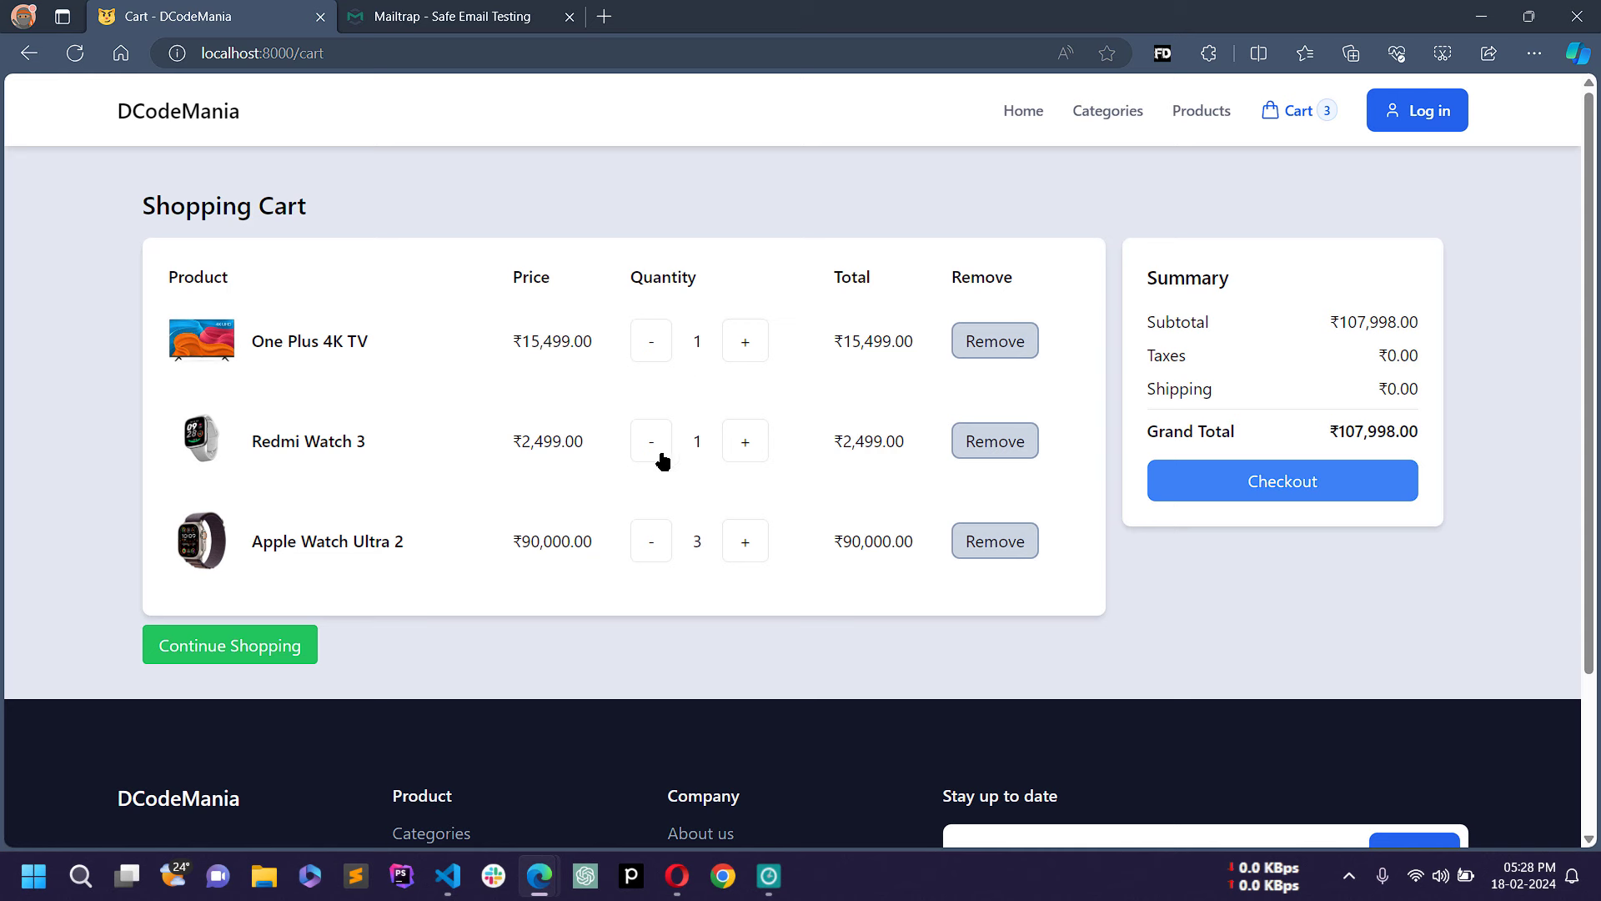
double_click(887, 344)
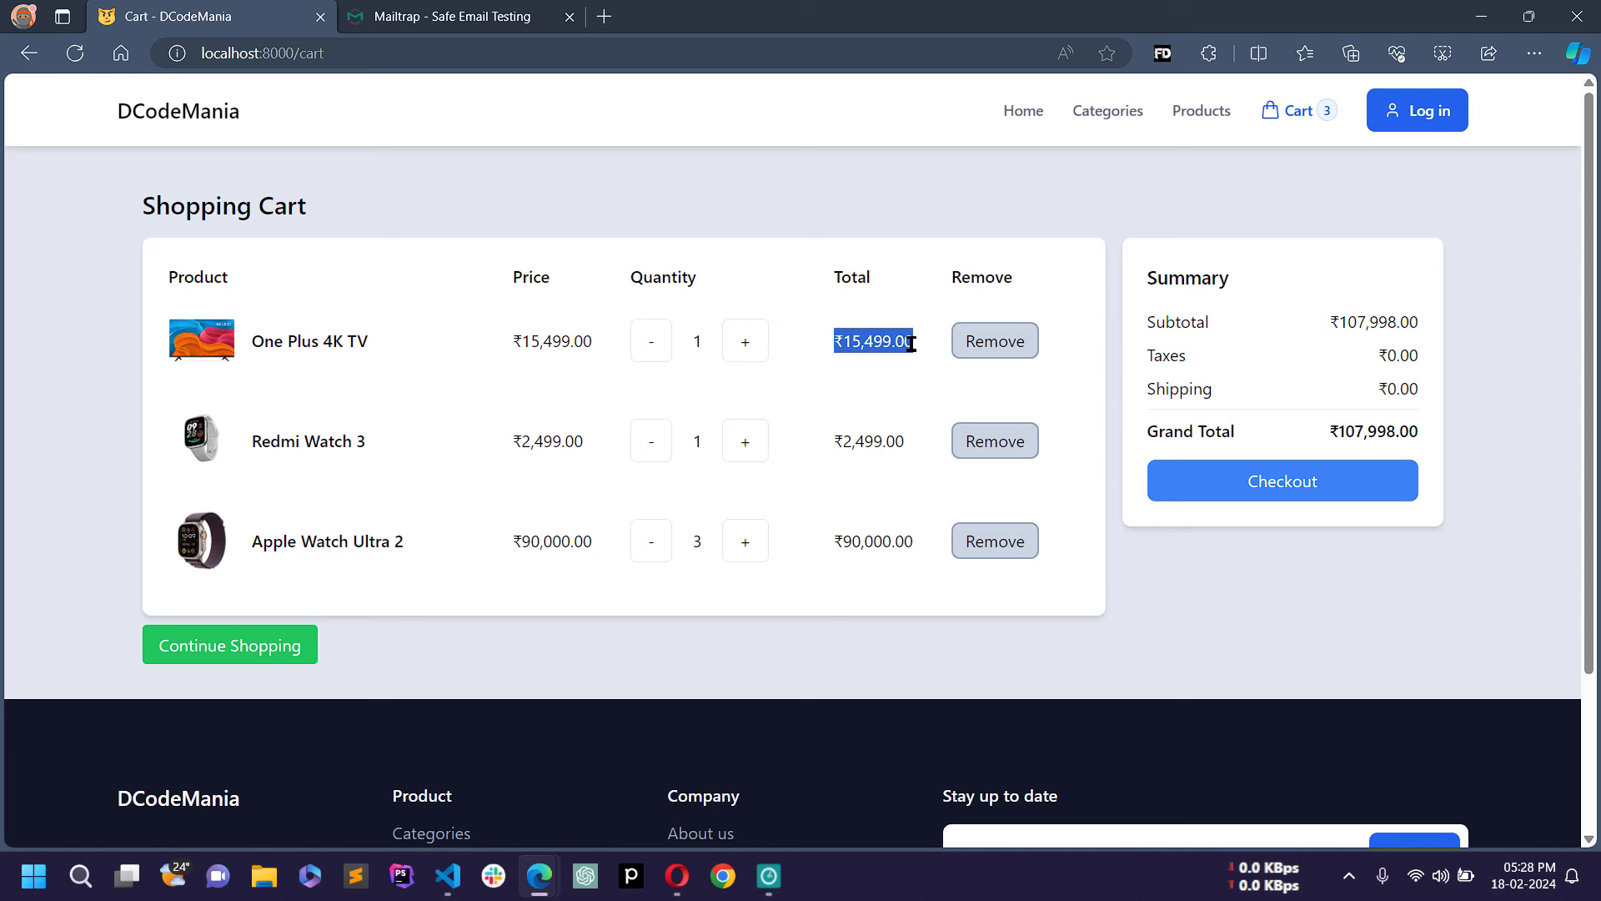
left_click(788, 433)
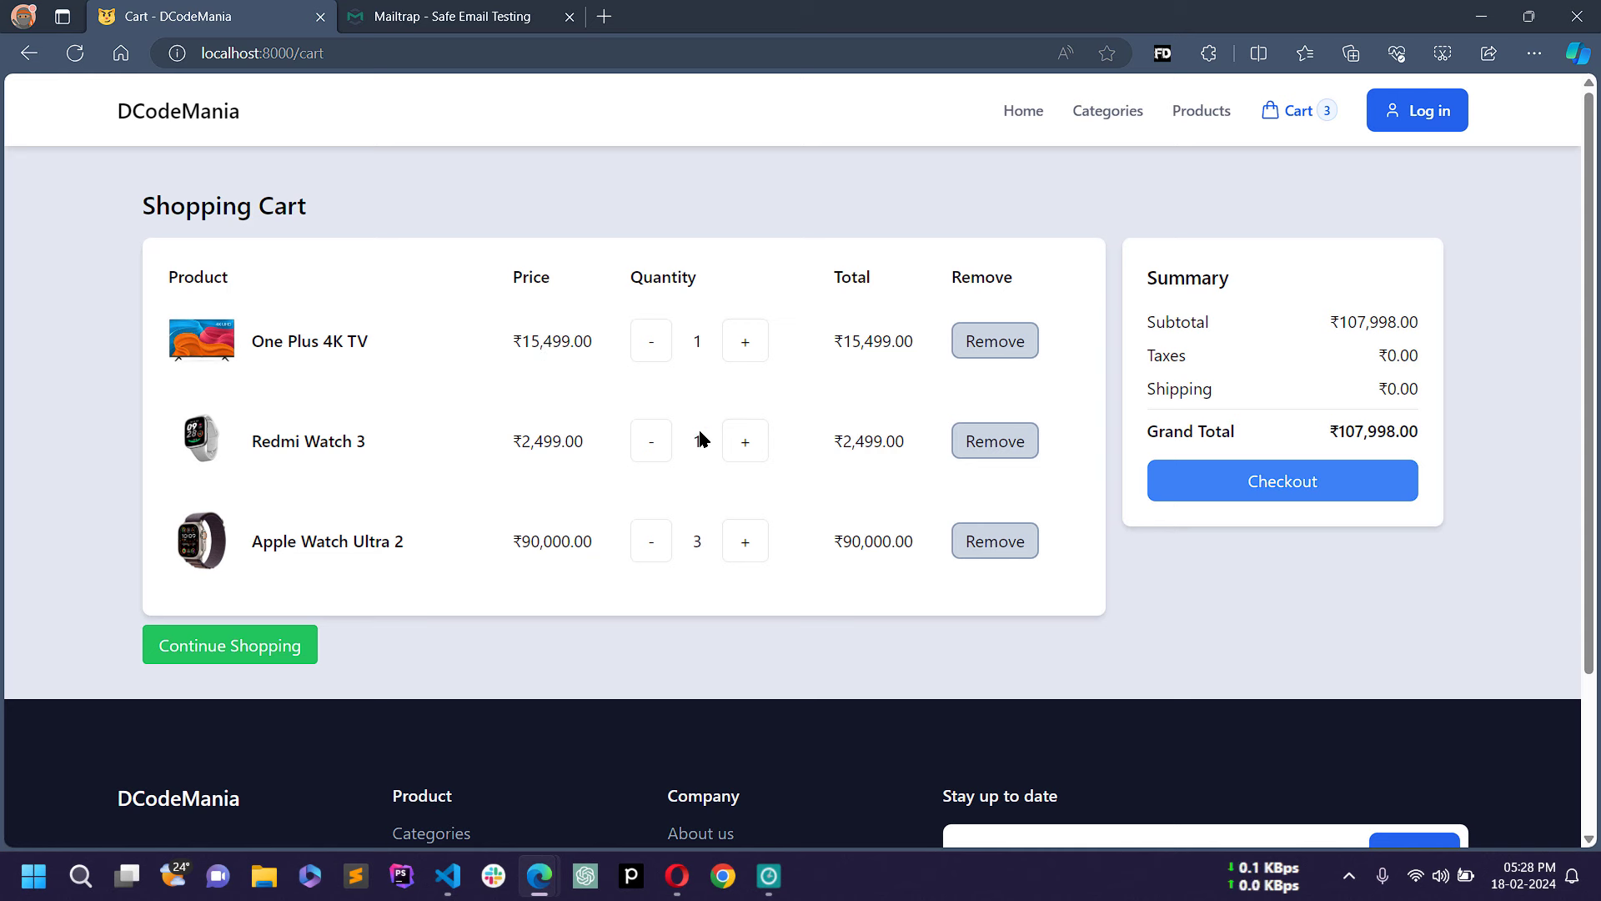
Step: Raise Redmi Watch 3 to quantity 2 (total ₹4,998.00), then remove it from the cart
left_click_drag(248, 448, 392, 428)
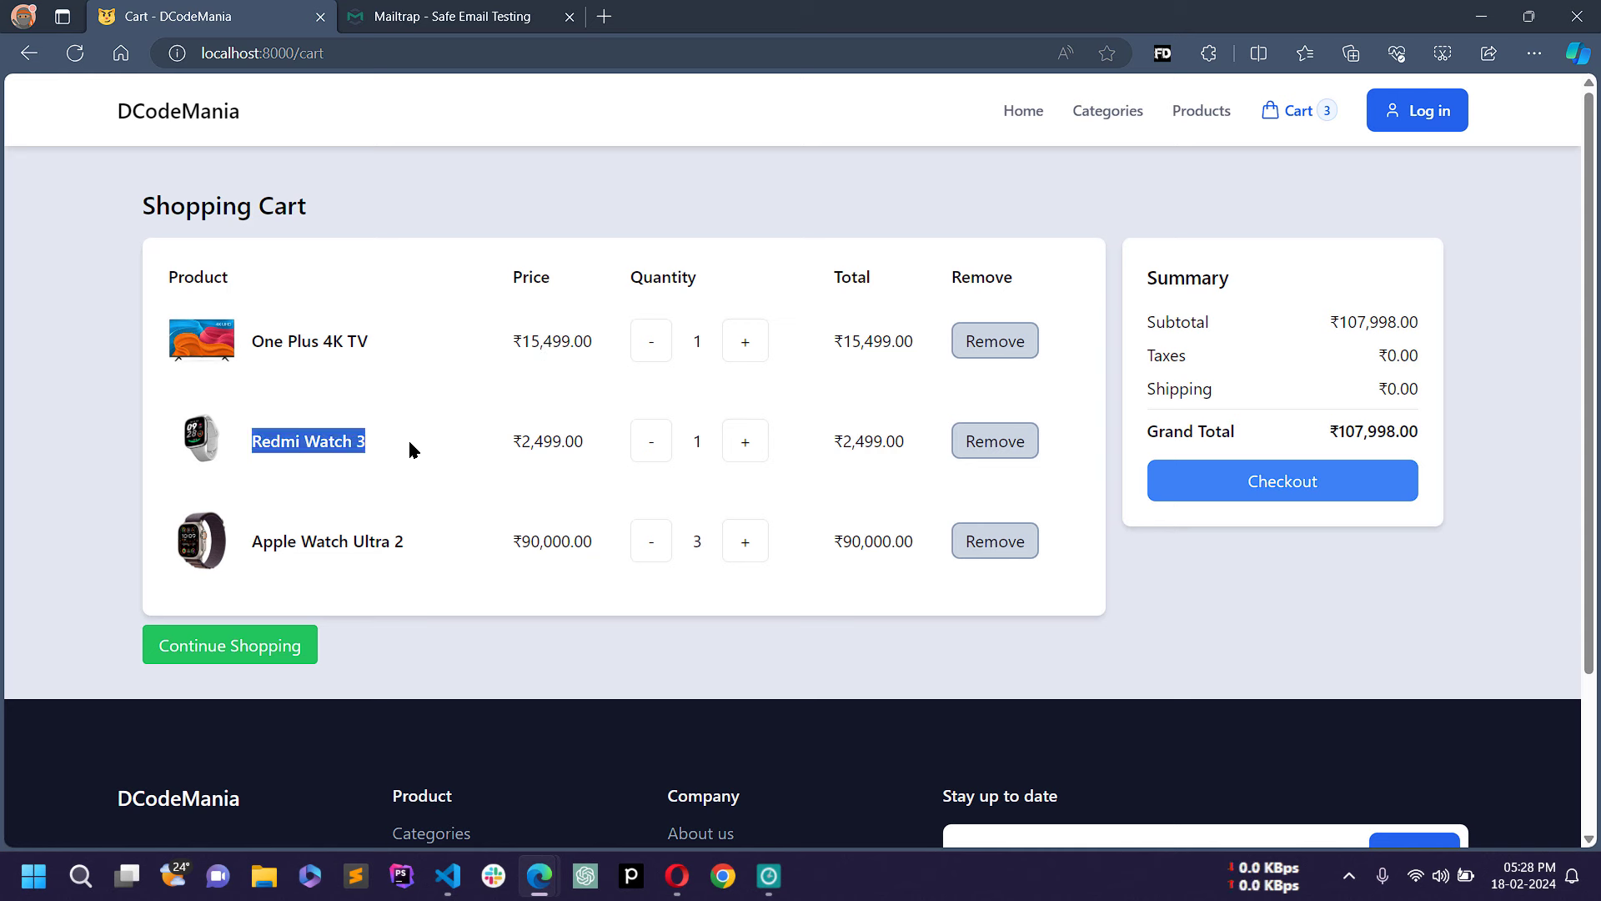
left_click(358, 453)
left_click_drag(261, 442, 386, 446)
left_click(359, 452)
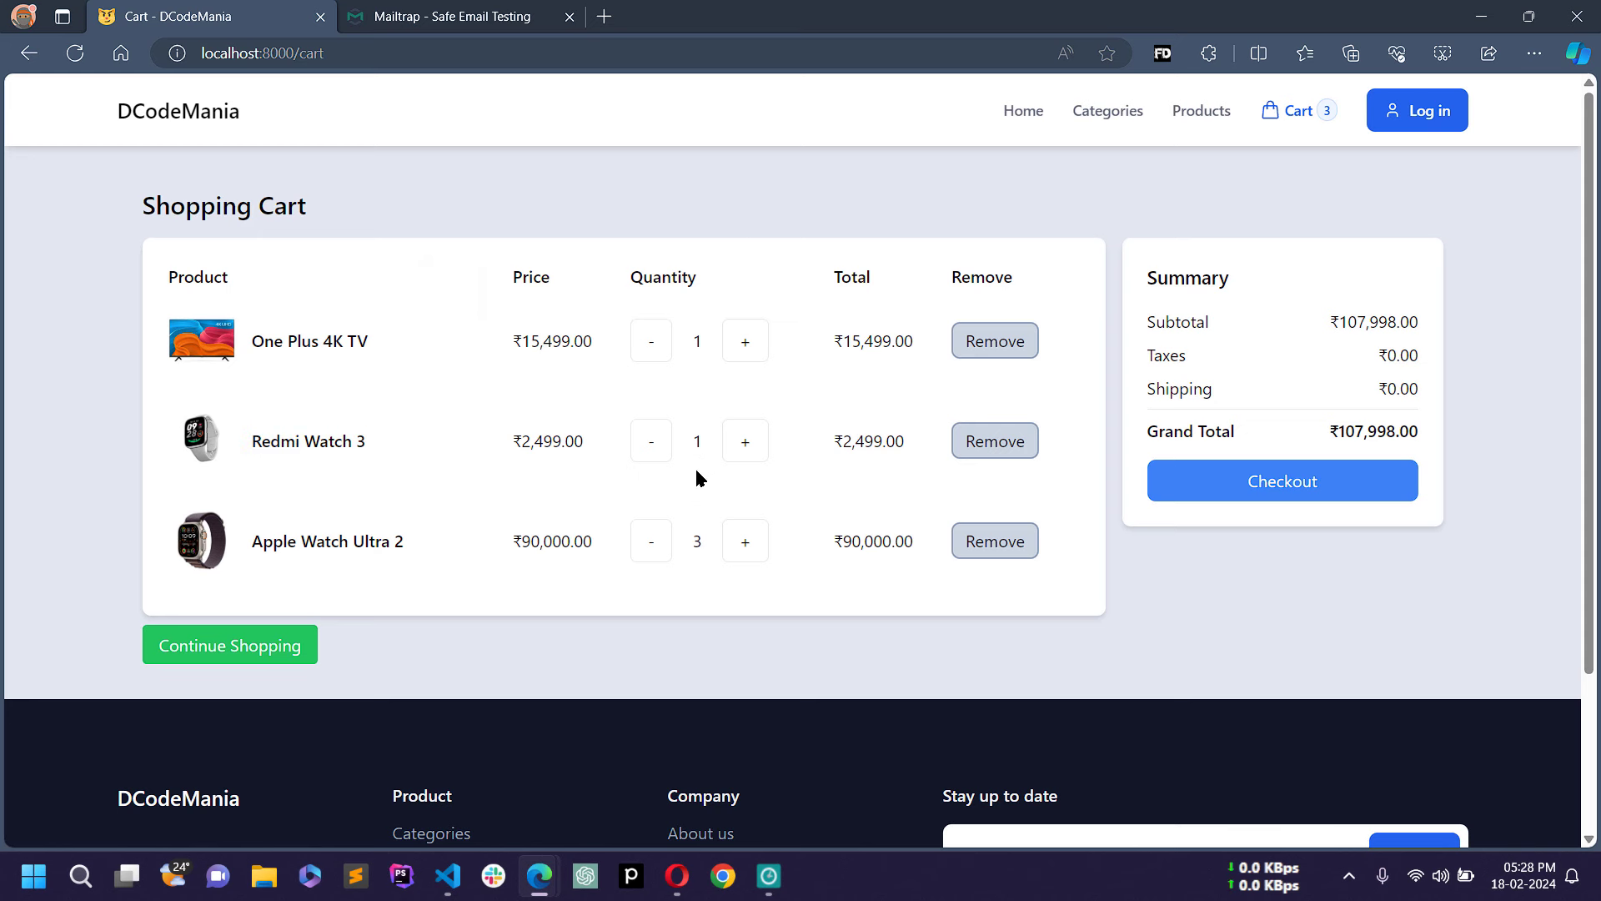
left_click(747, 454)
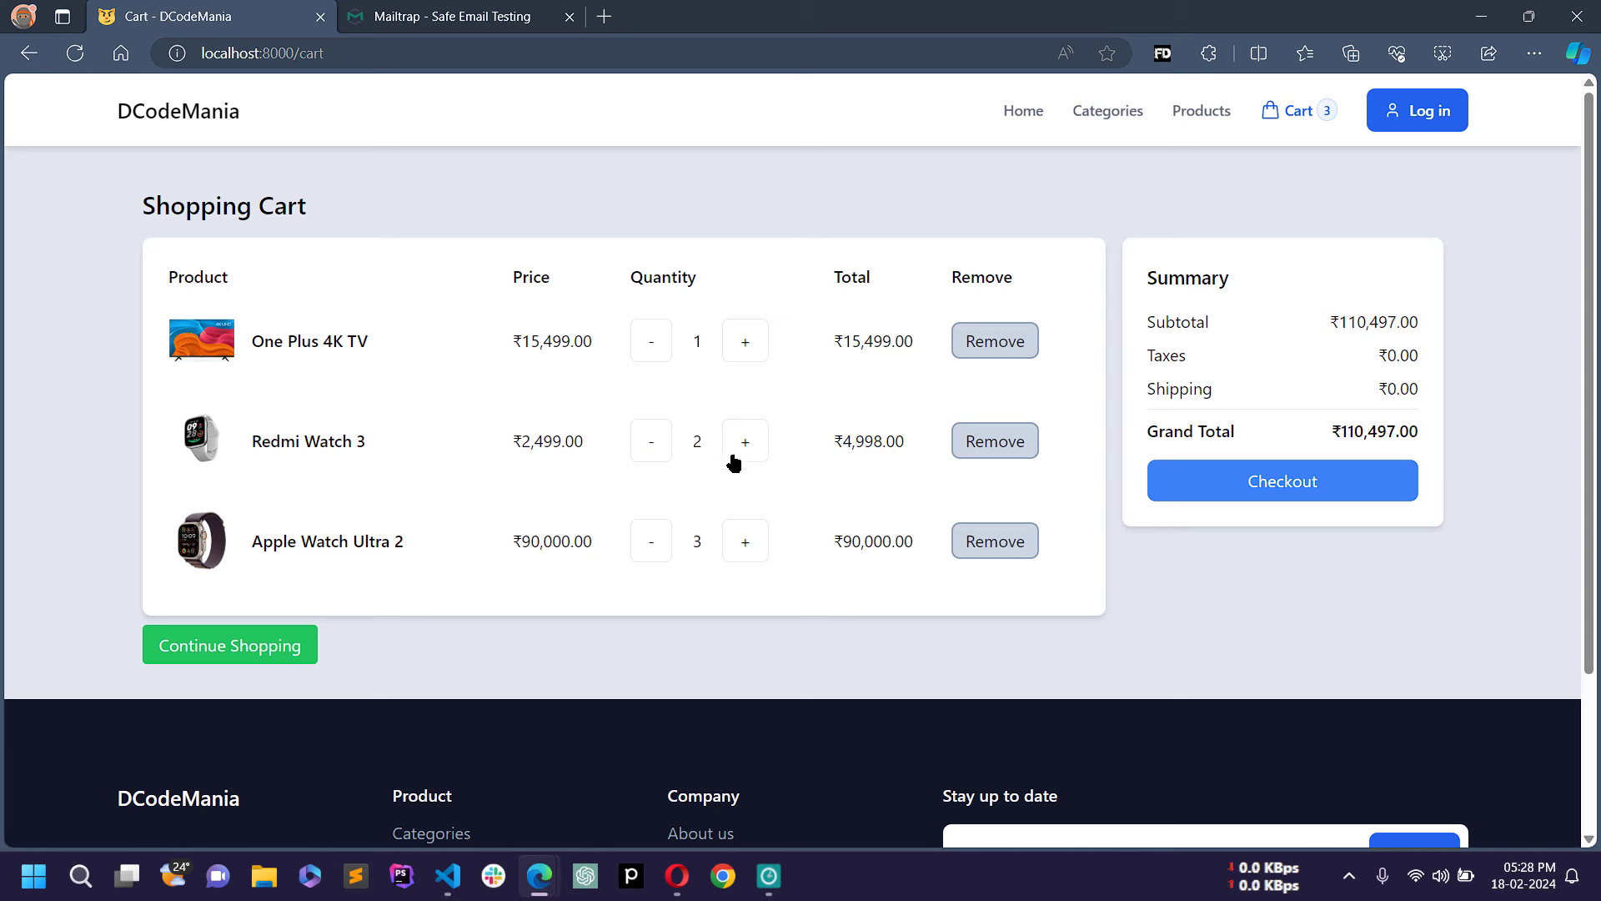
left_click_drag(685, 444, 706, 443)
left_click(714, 492)
left_click_drag(834, 441, 913, 436)
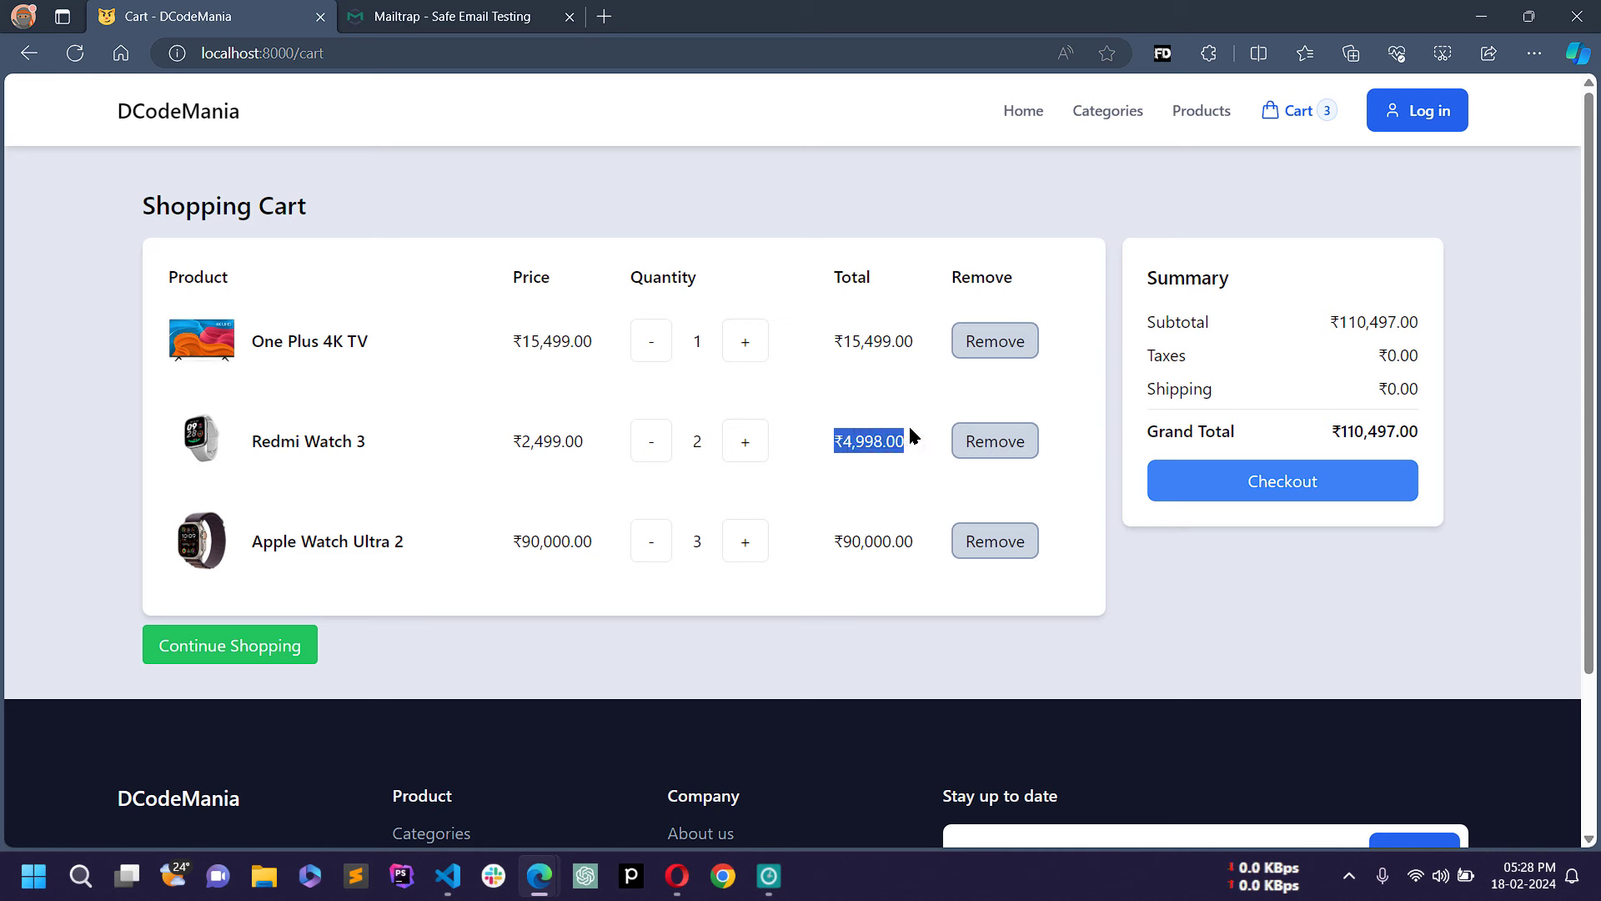
left_click(833, 388)
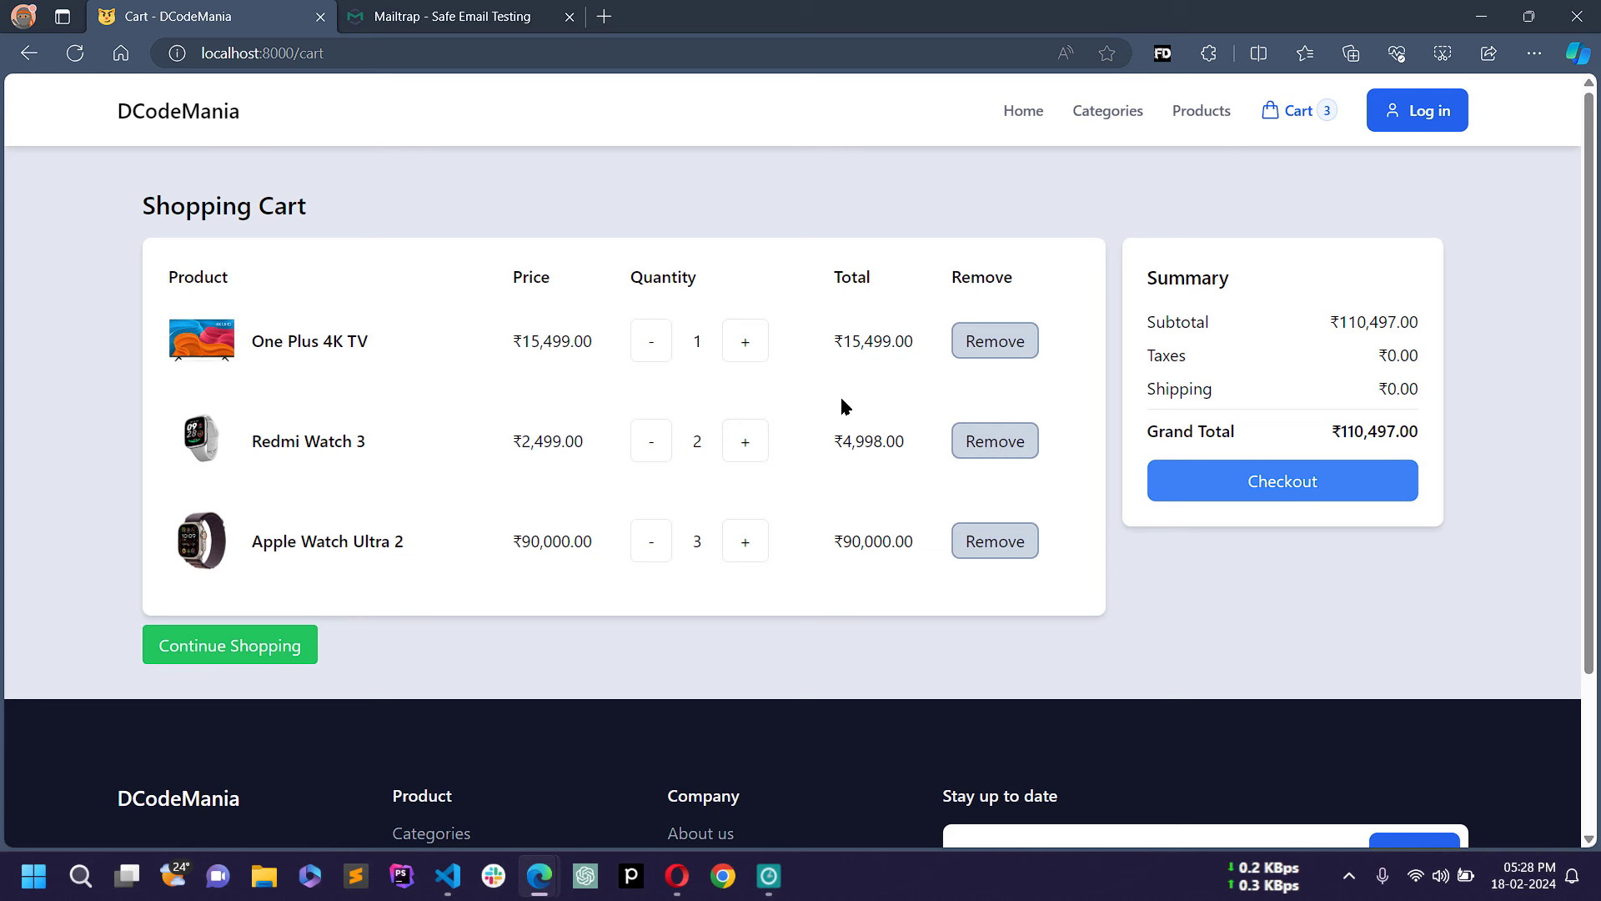
left_click(1008, 445)
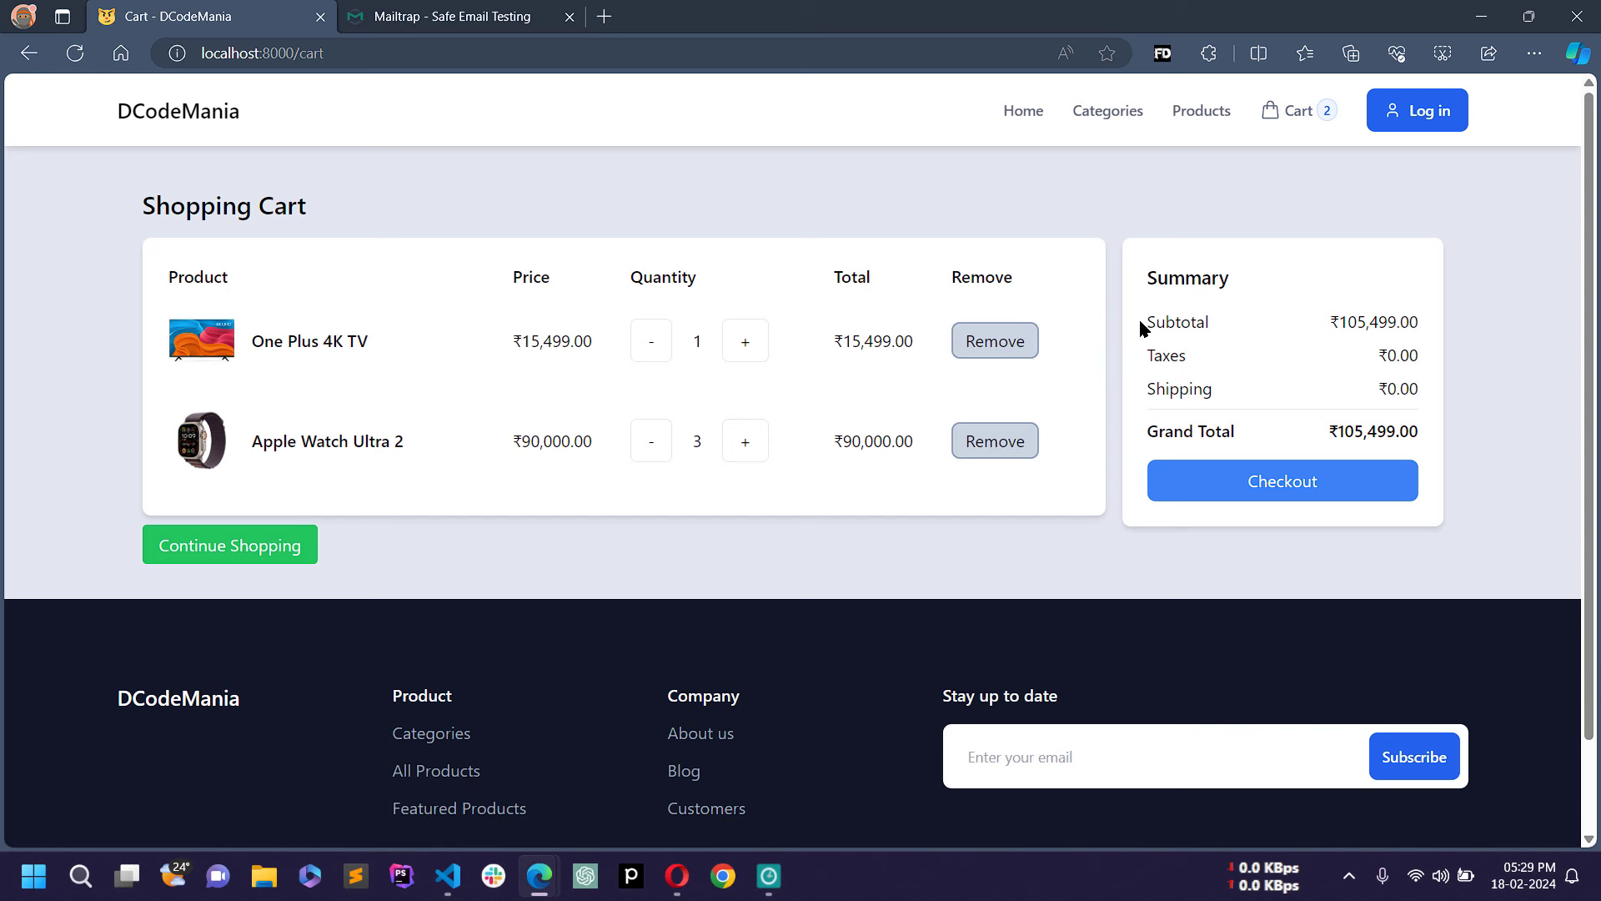
Step: Highlight the subtotal, shipping and grand total in the cart summary
left_click_drag(1144, 325, 1368, 321)
left_click_drag(1148, 389, 1307, 385)
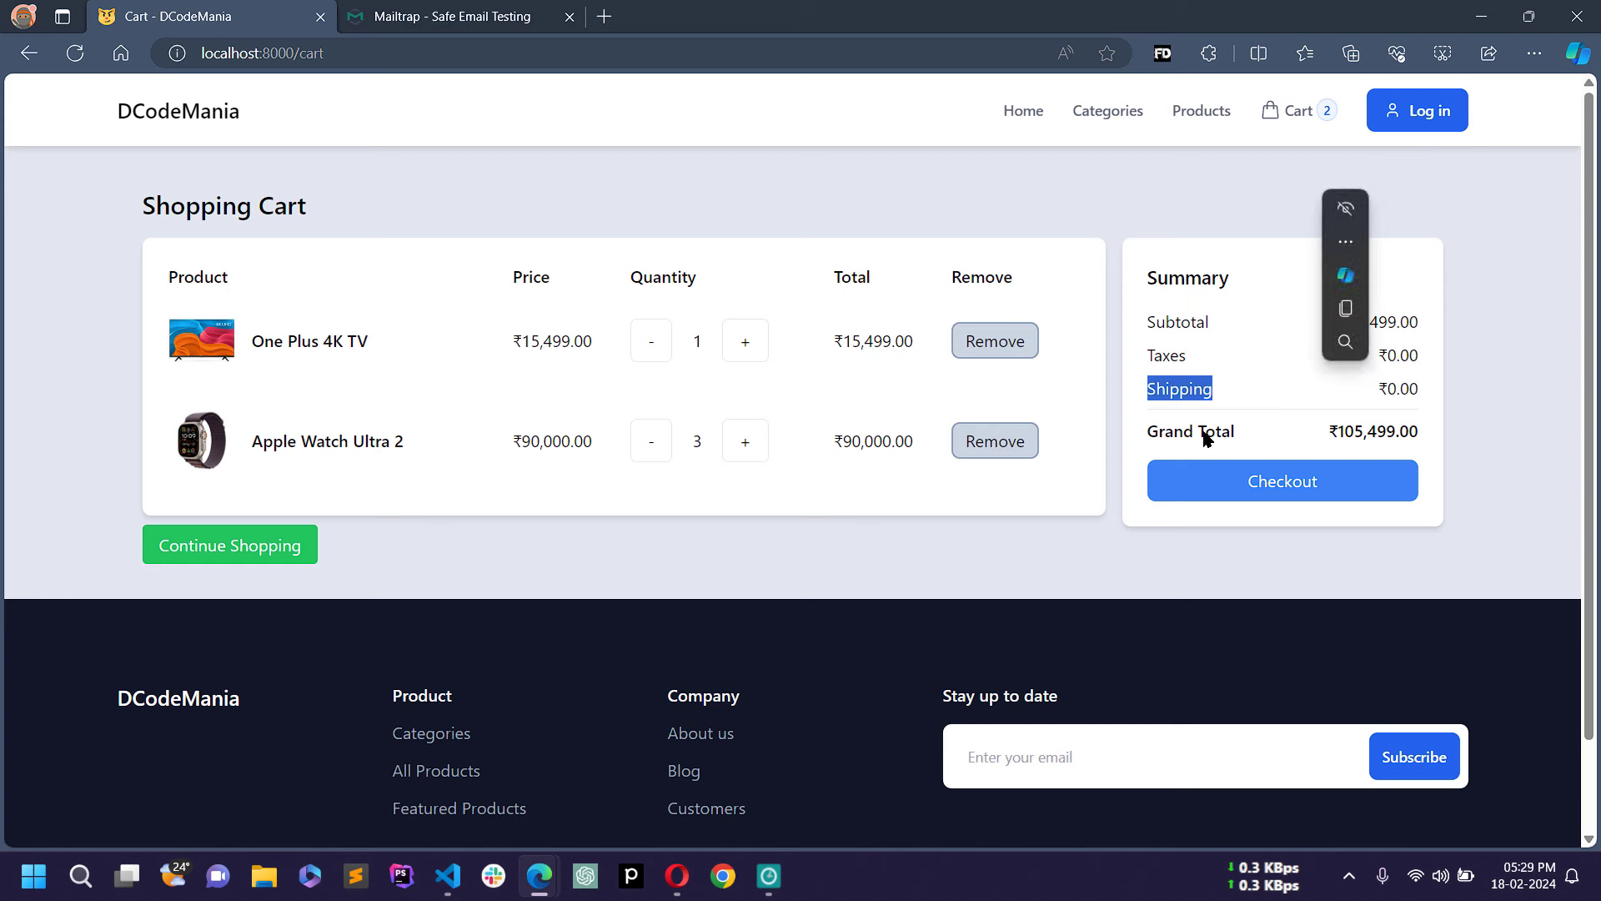
left_click(1153, 450)
left_click_drag(1422, 431, 1372, 433)
left_click(1309, 427)
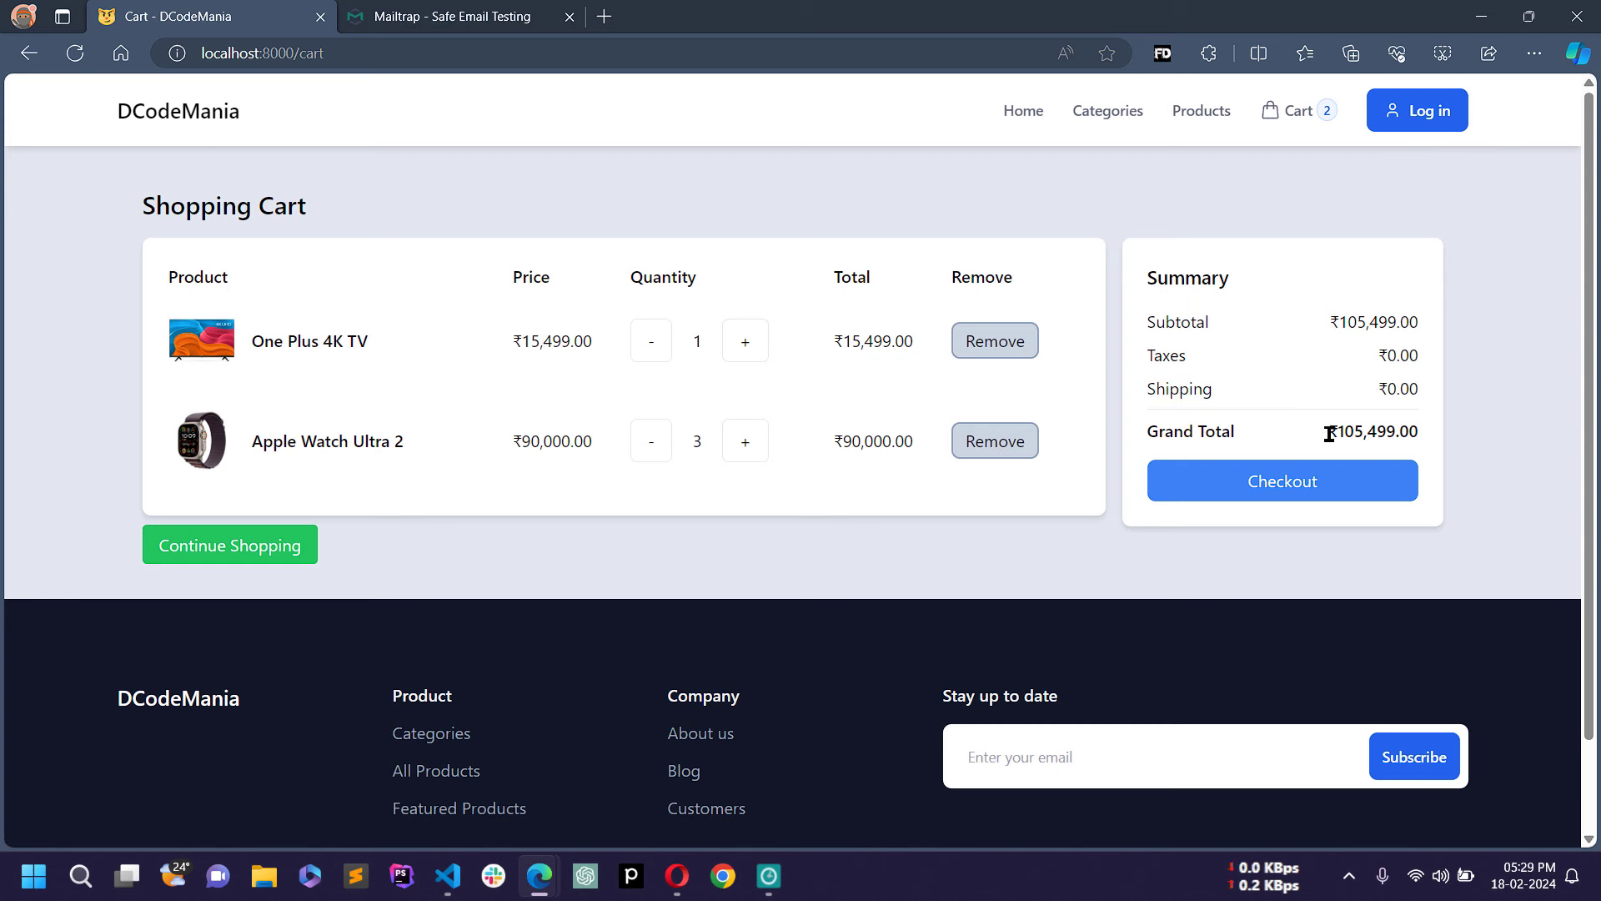
Step: Remove Apple Watch Ultra 2 and One Plus 4K TV, leaving a ₹0.00 cart, then go to Products
left_click(1014, 449)
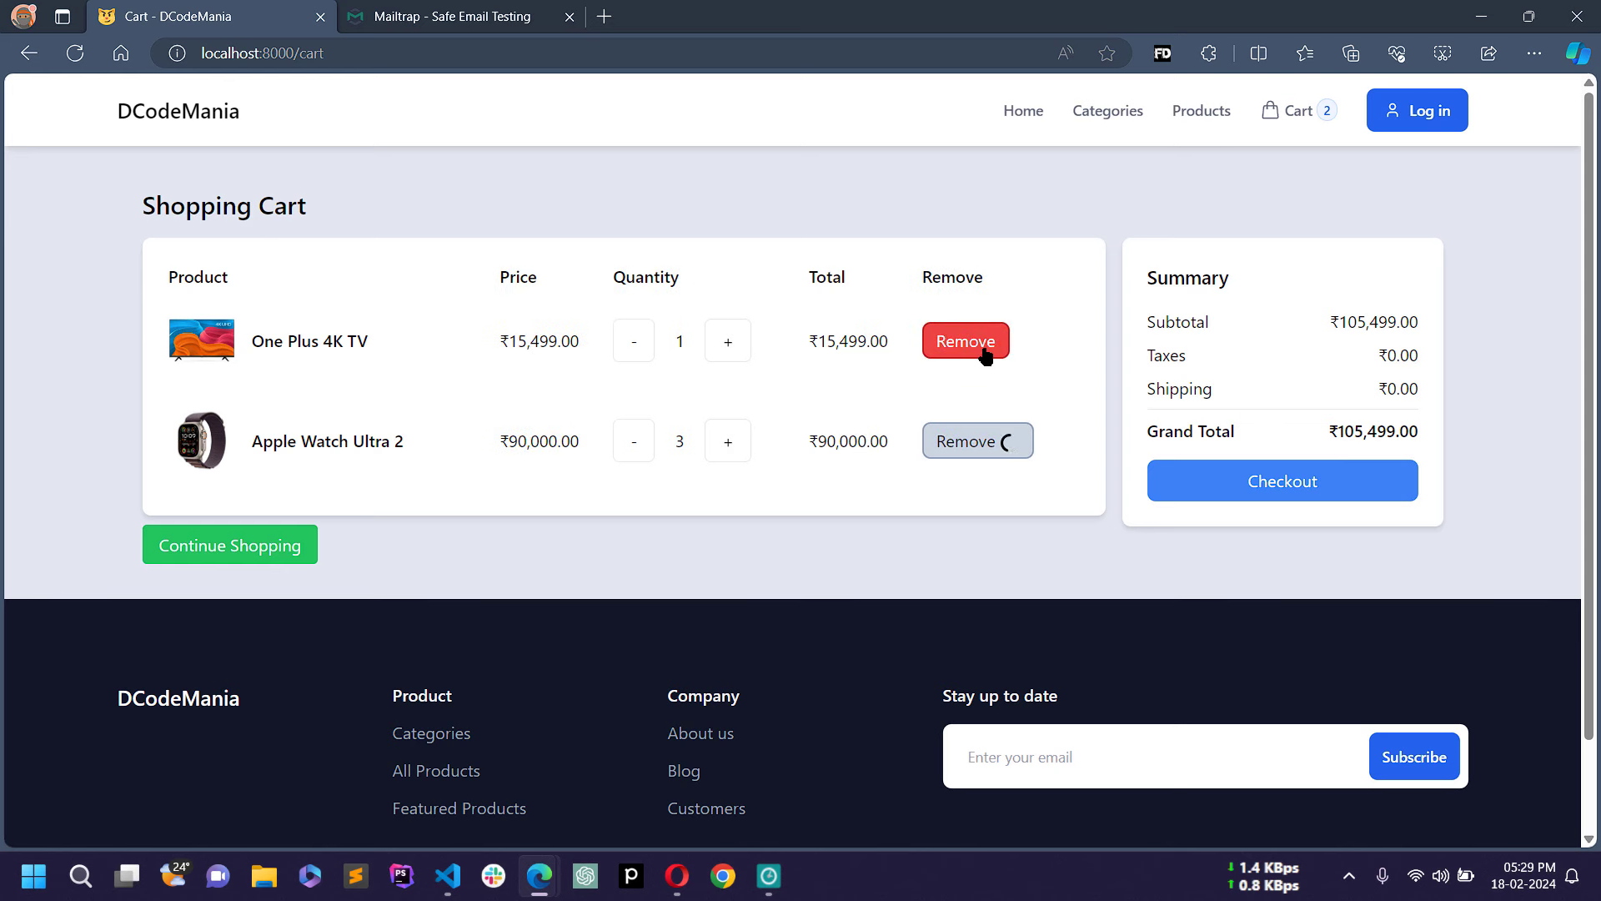
left_click(984, 348)
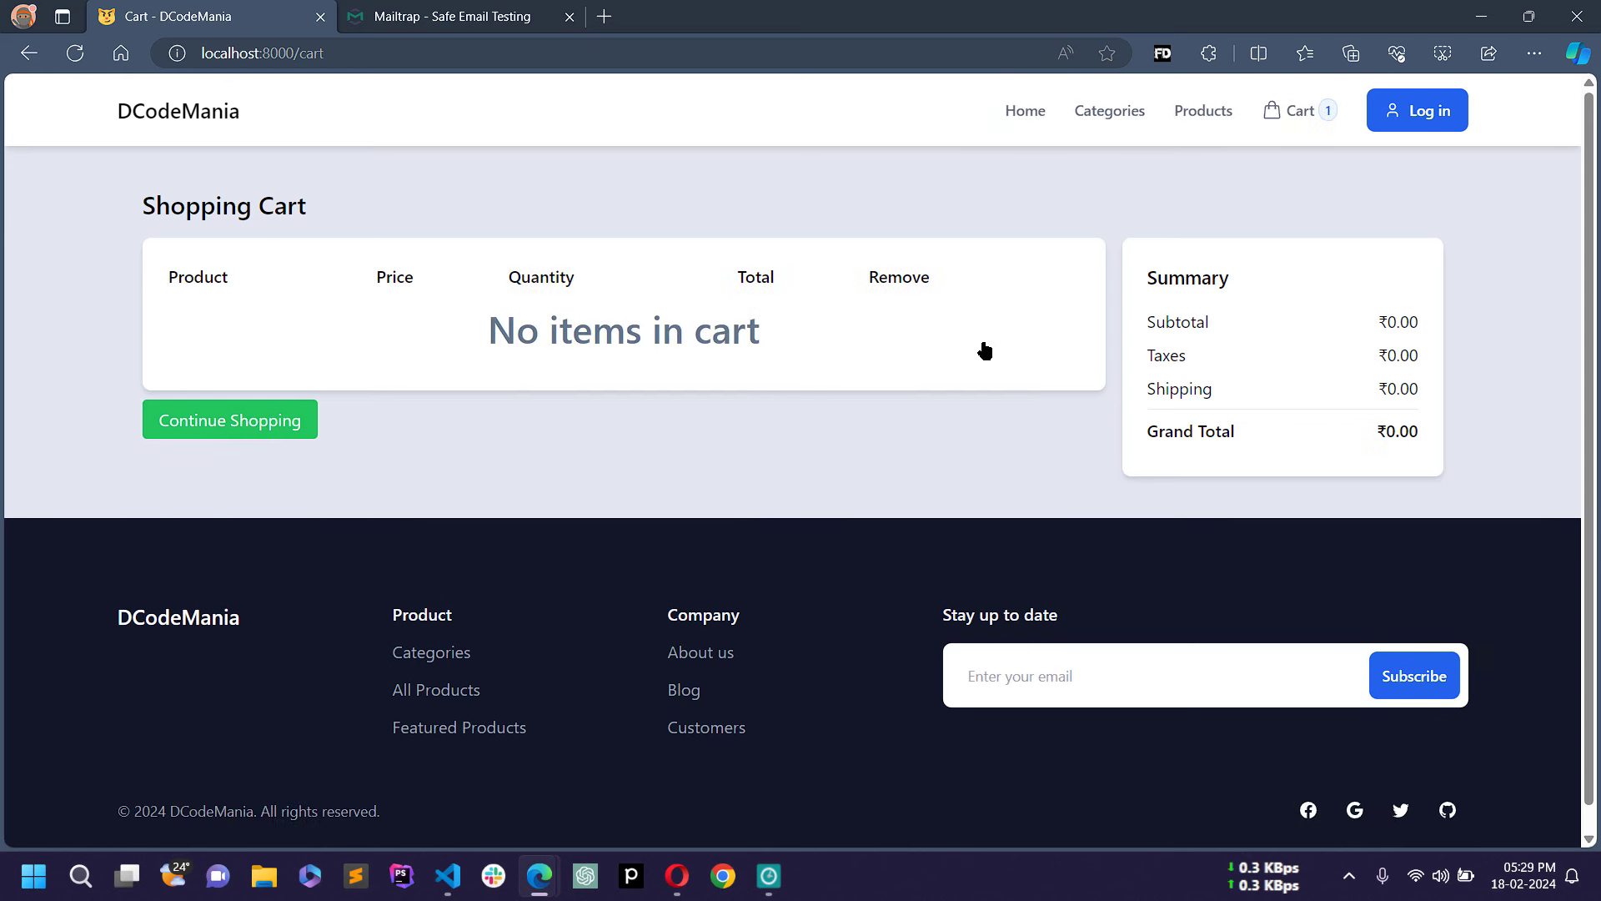
left_click_drag(486, 323, 772, 338)
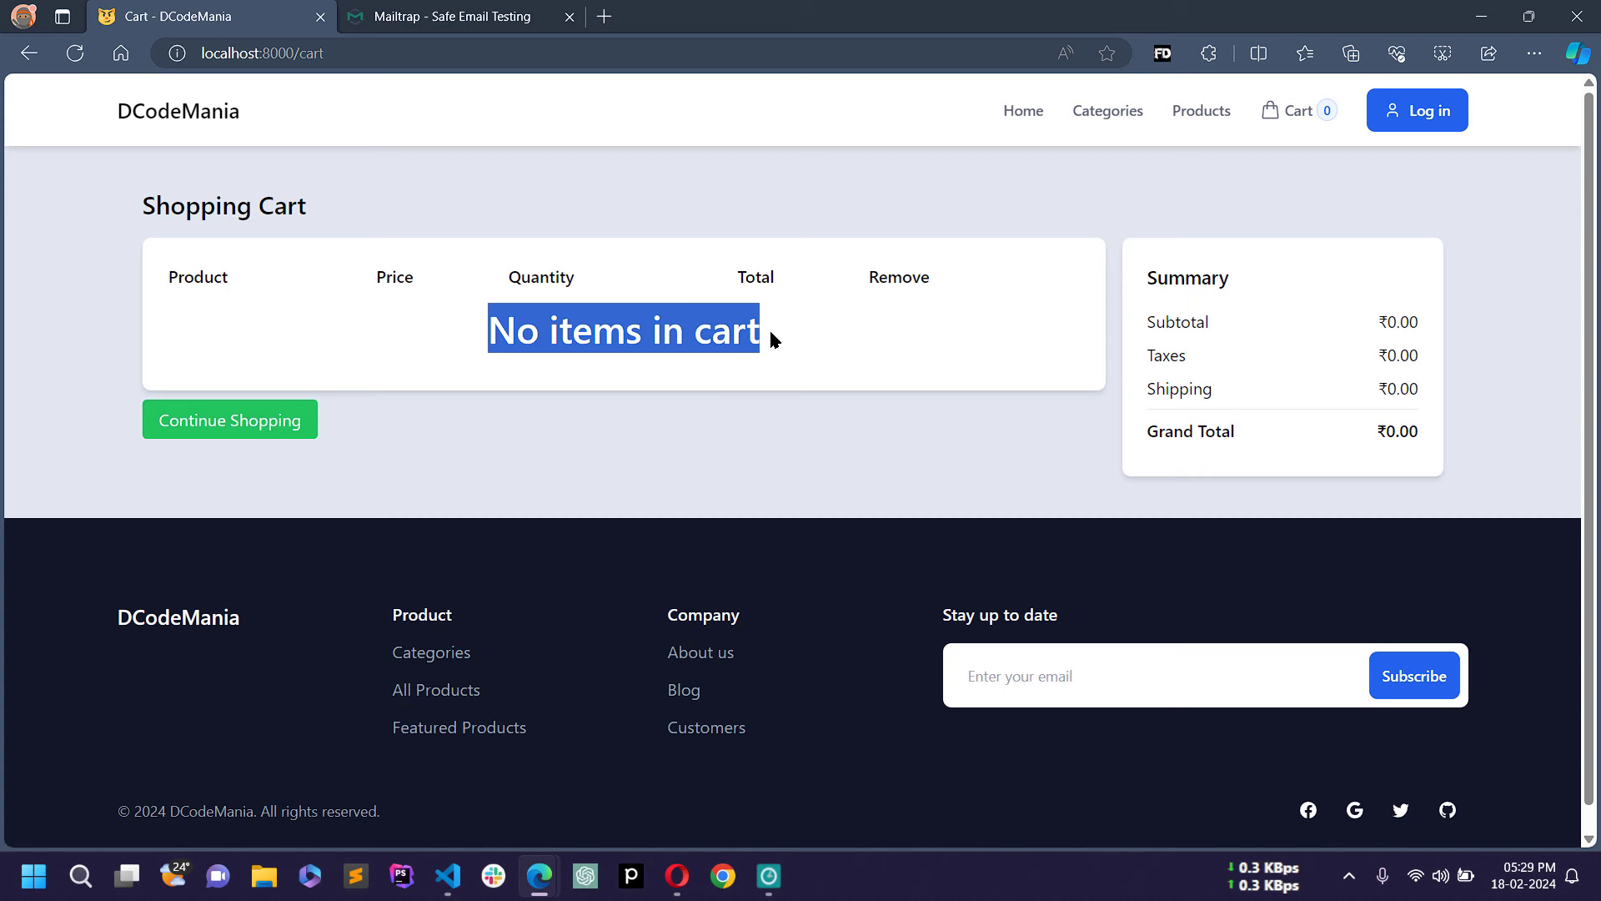
left_click(734, 413)
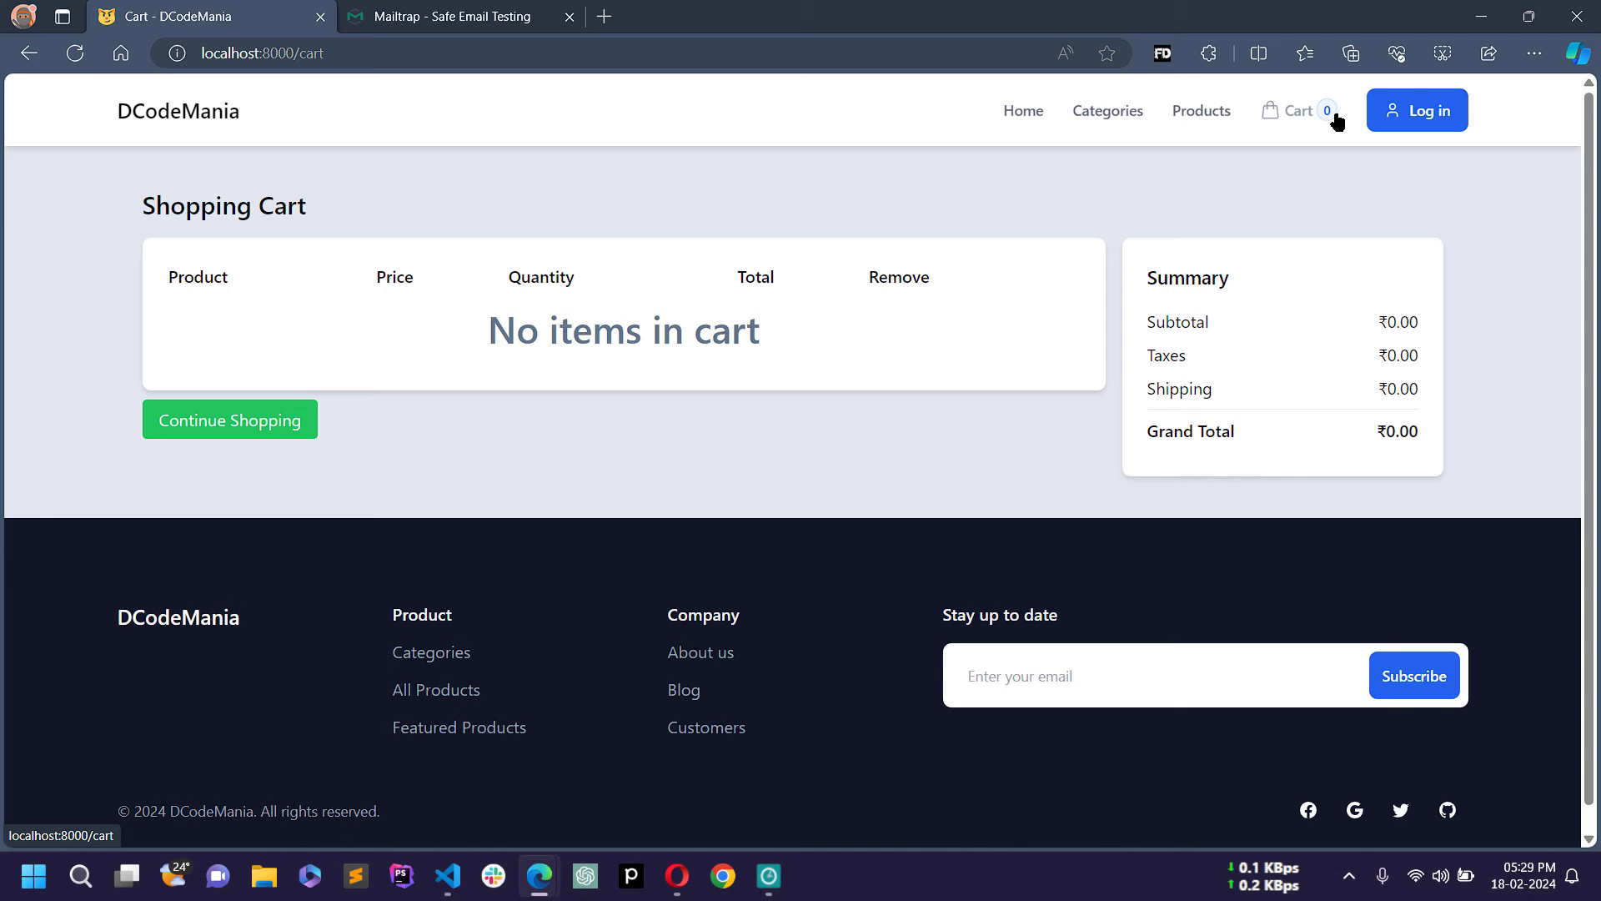
left_click_drag(1145, 457, 1432, 498)
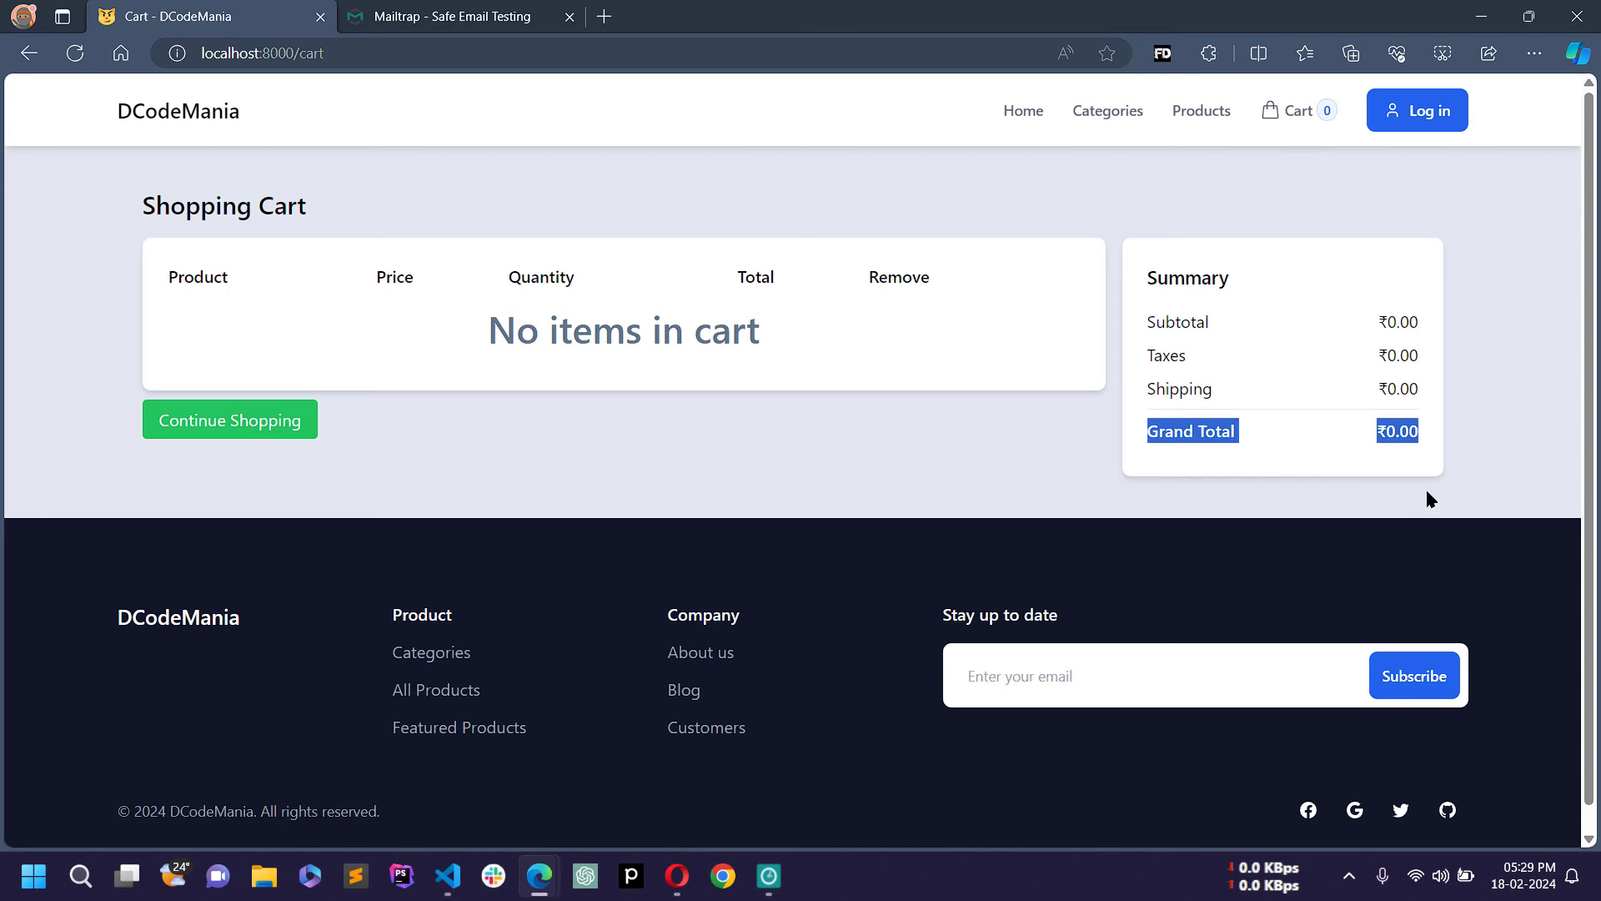
left_click(1243, 412)
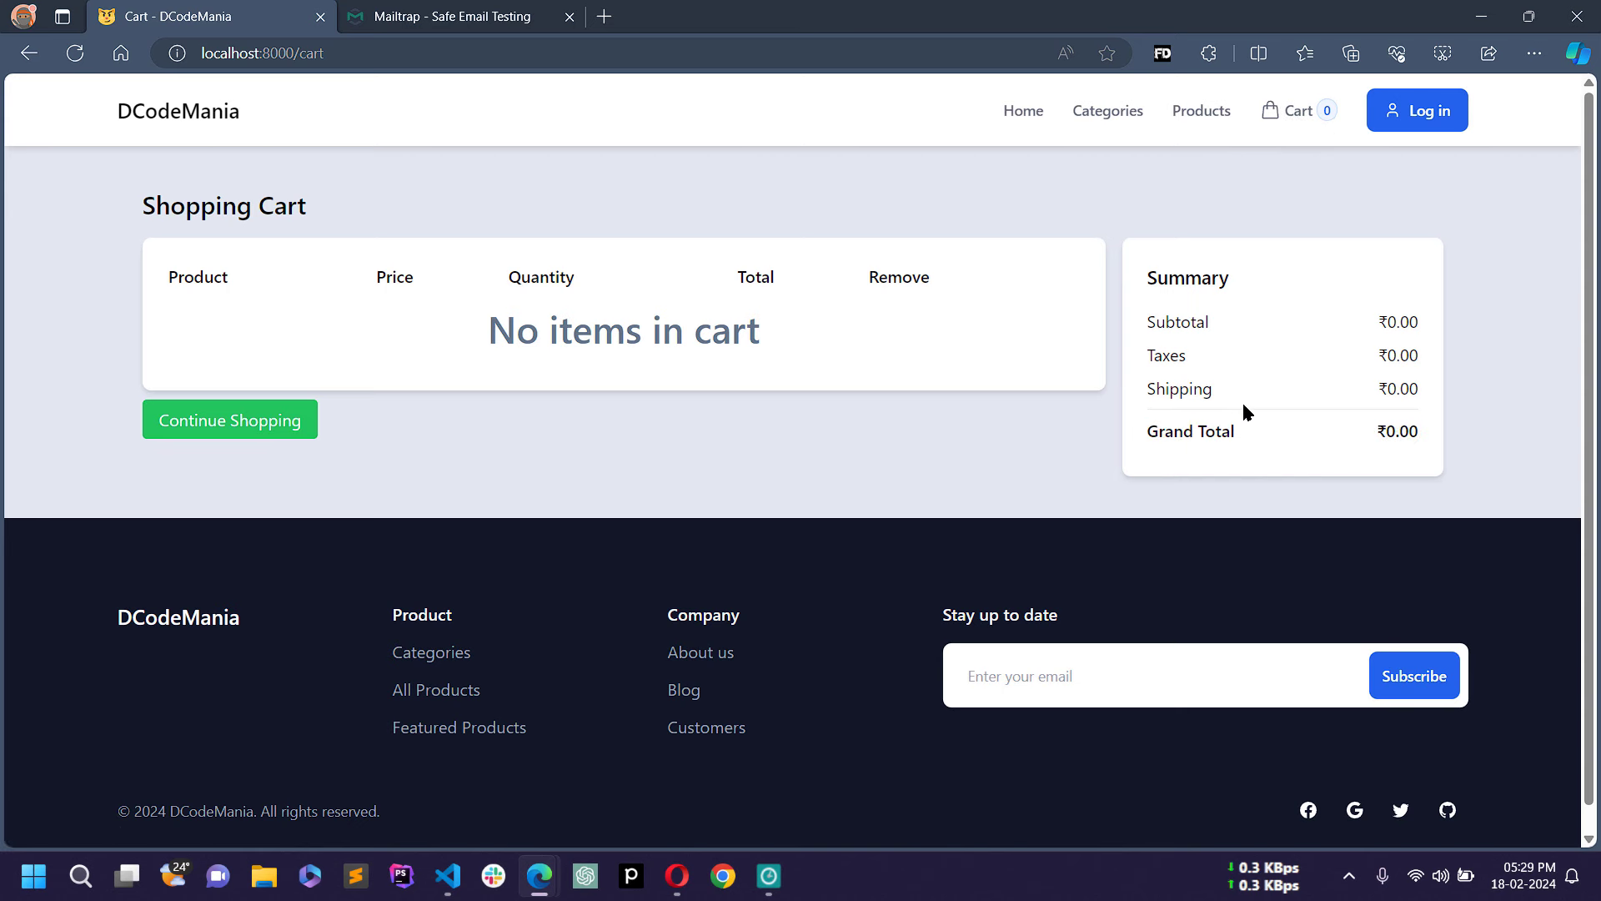
left_click(1178, 112)
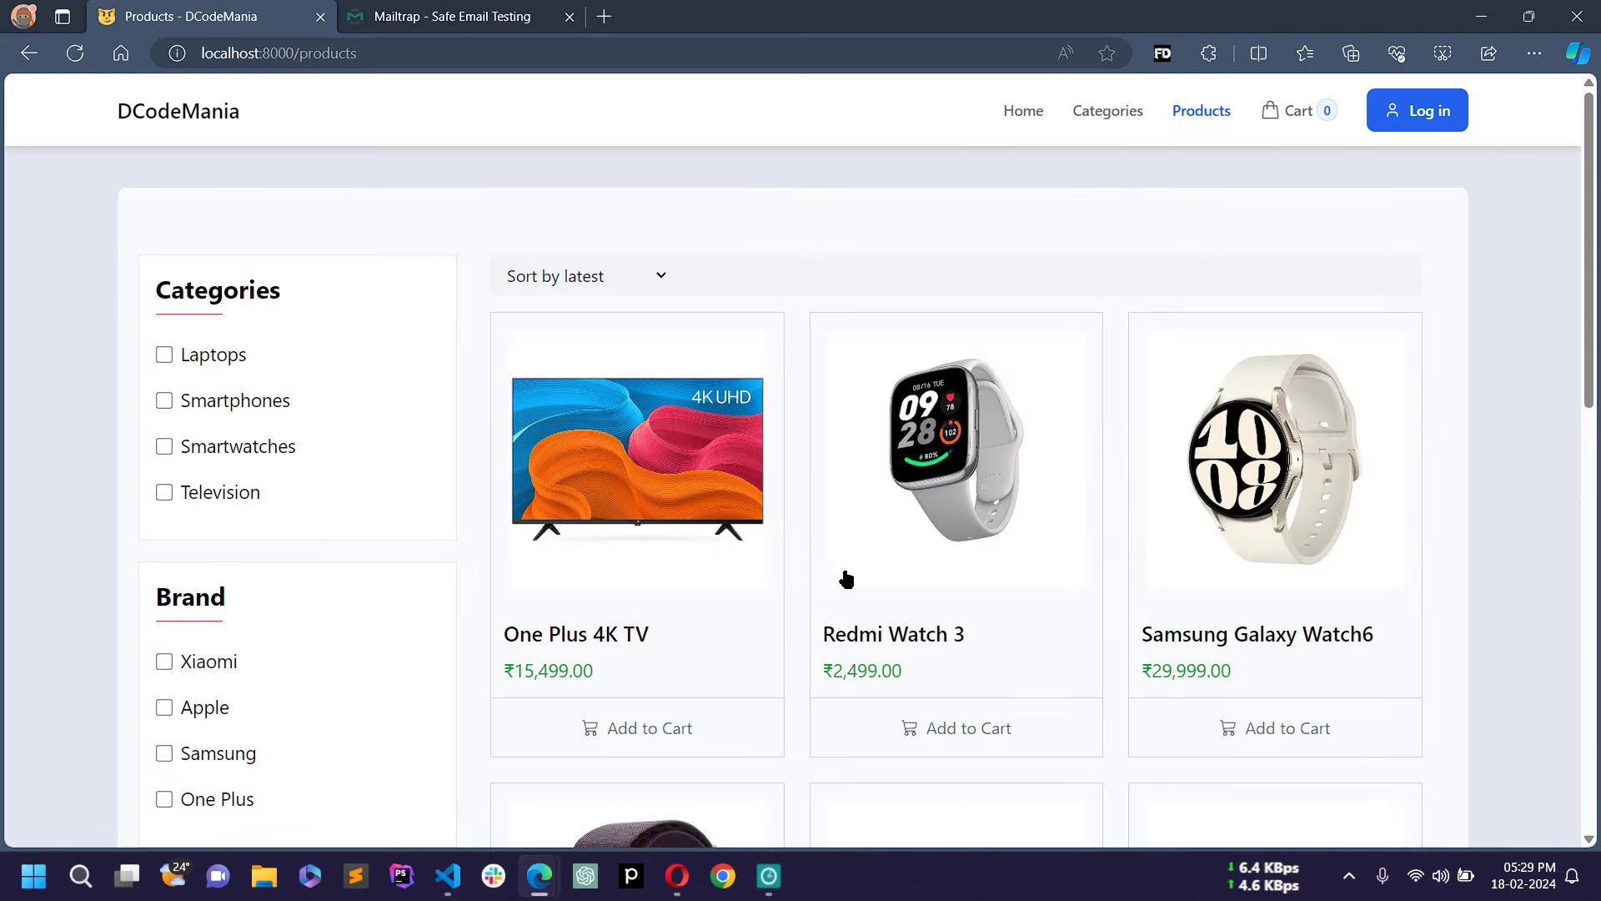
Step: Add One Plus 4K TV, Redmi Watch 3 and Samsung Galaxy Watch6, then check out from the cart
left_click(668, 724)
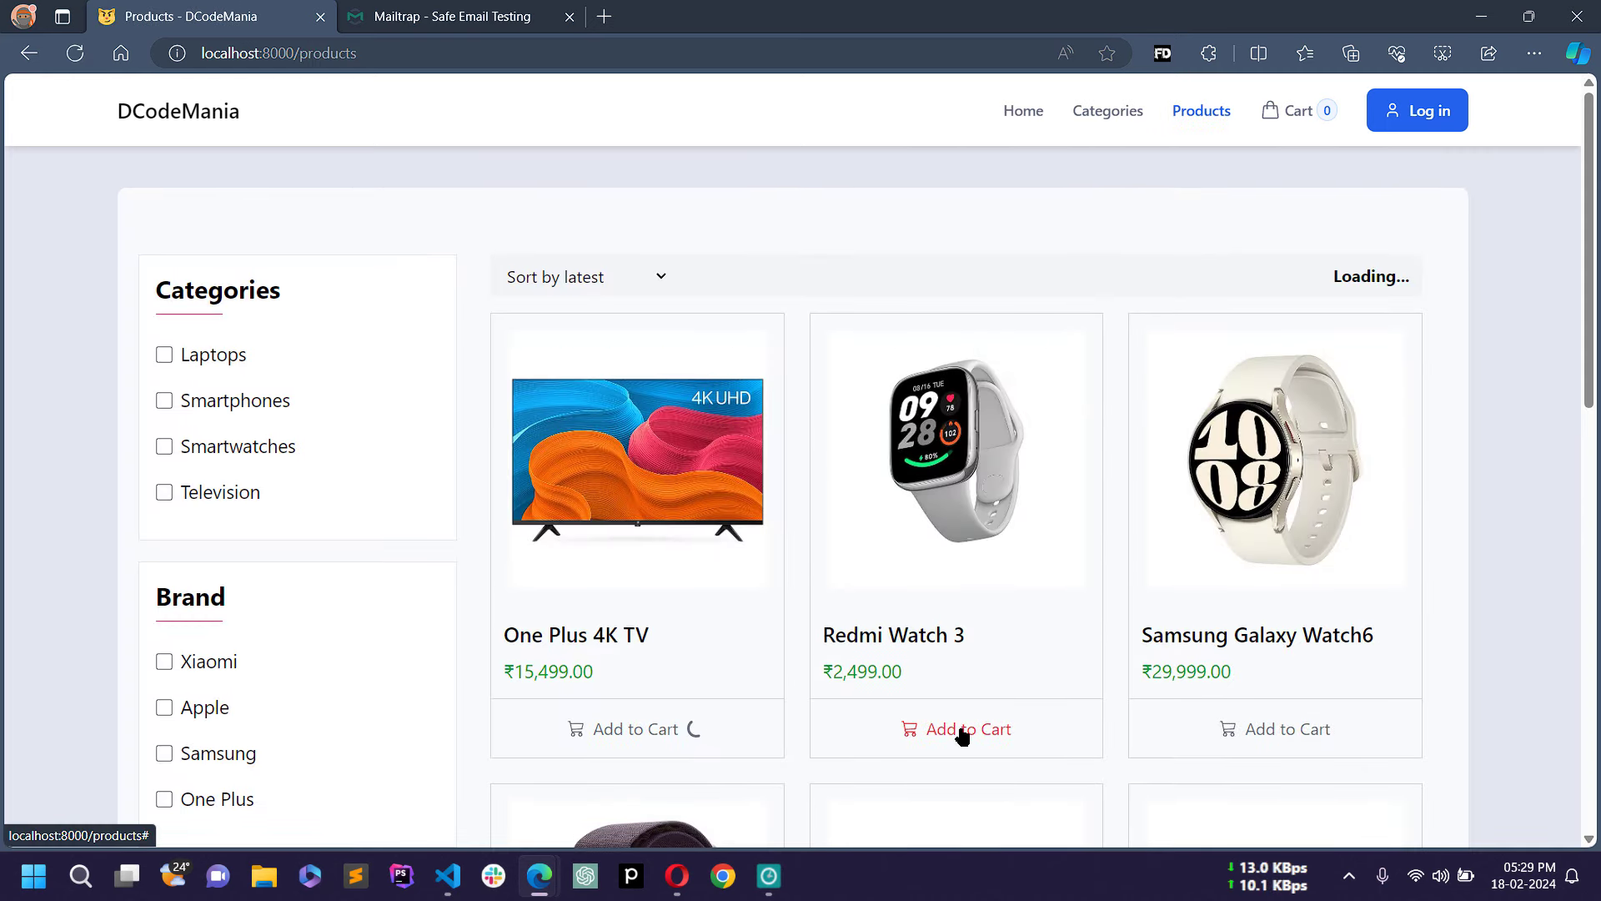
left_click(963, 732)
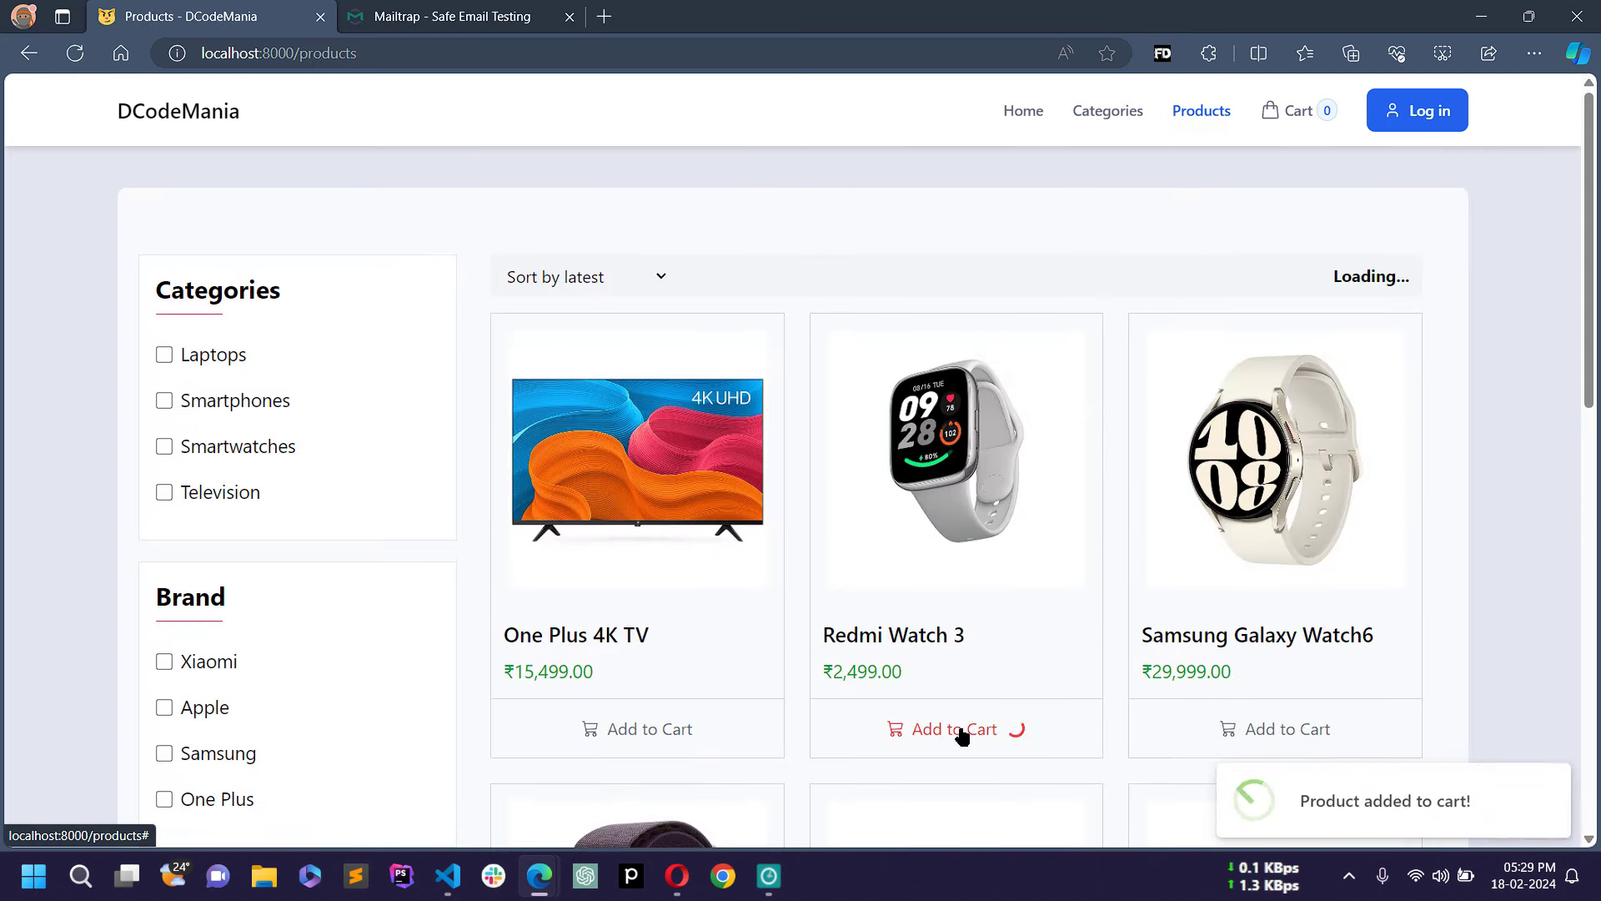
left_click(1282, 730)
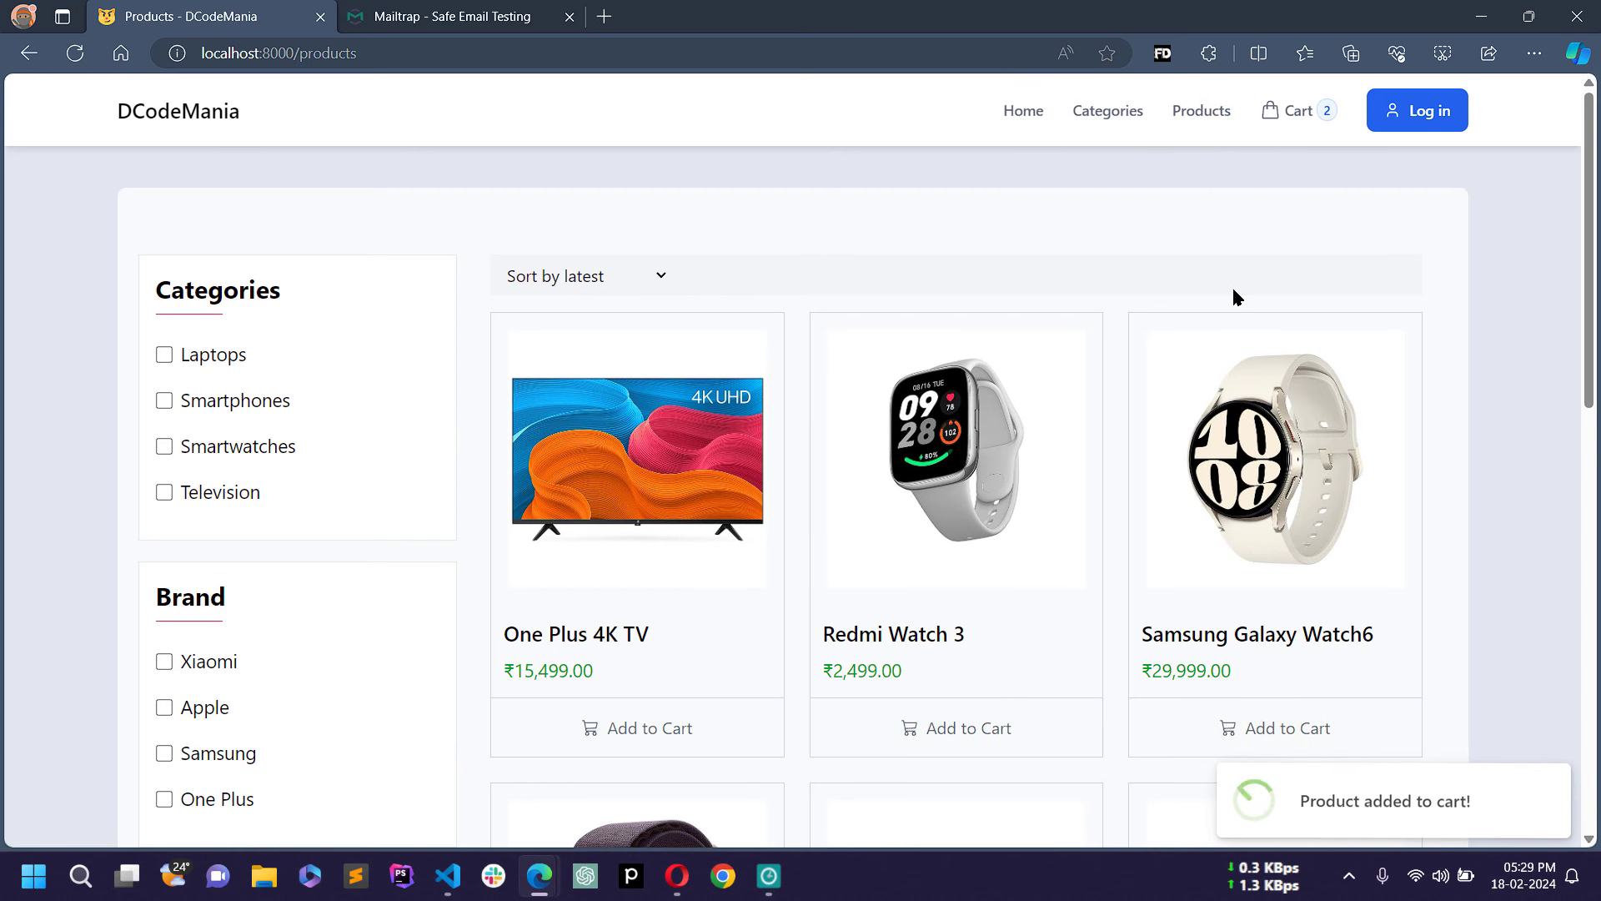
left_click(1306, 119)
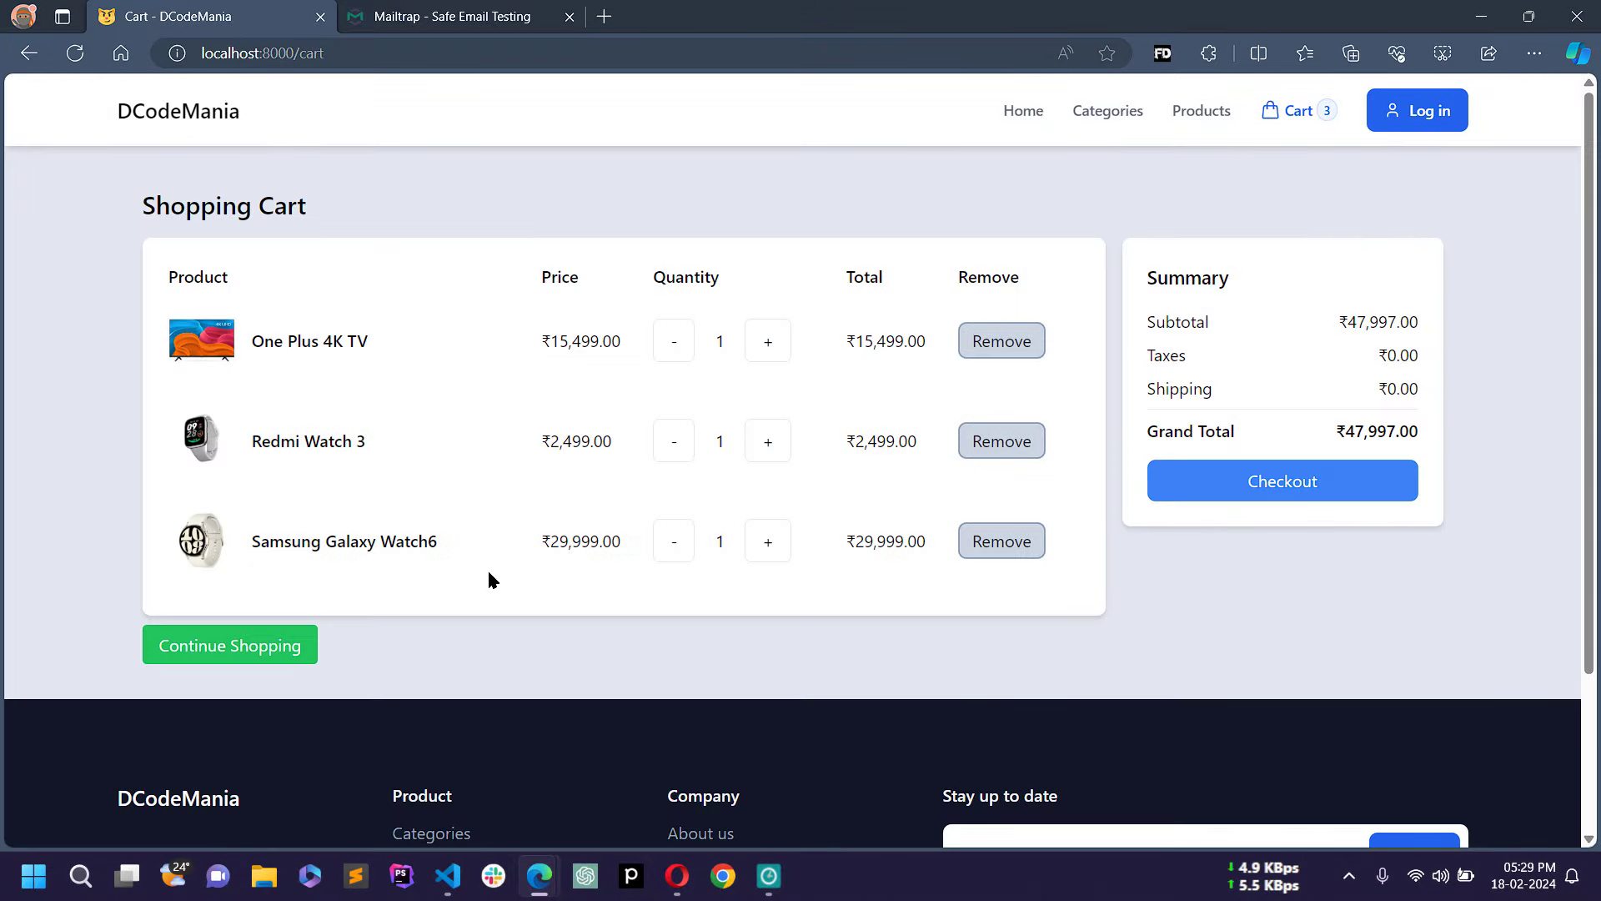
left_click(1308, 492)
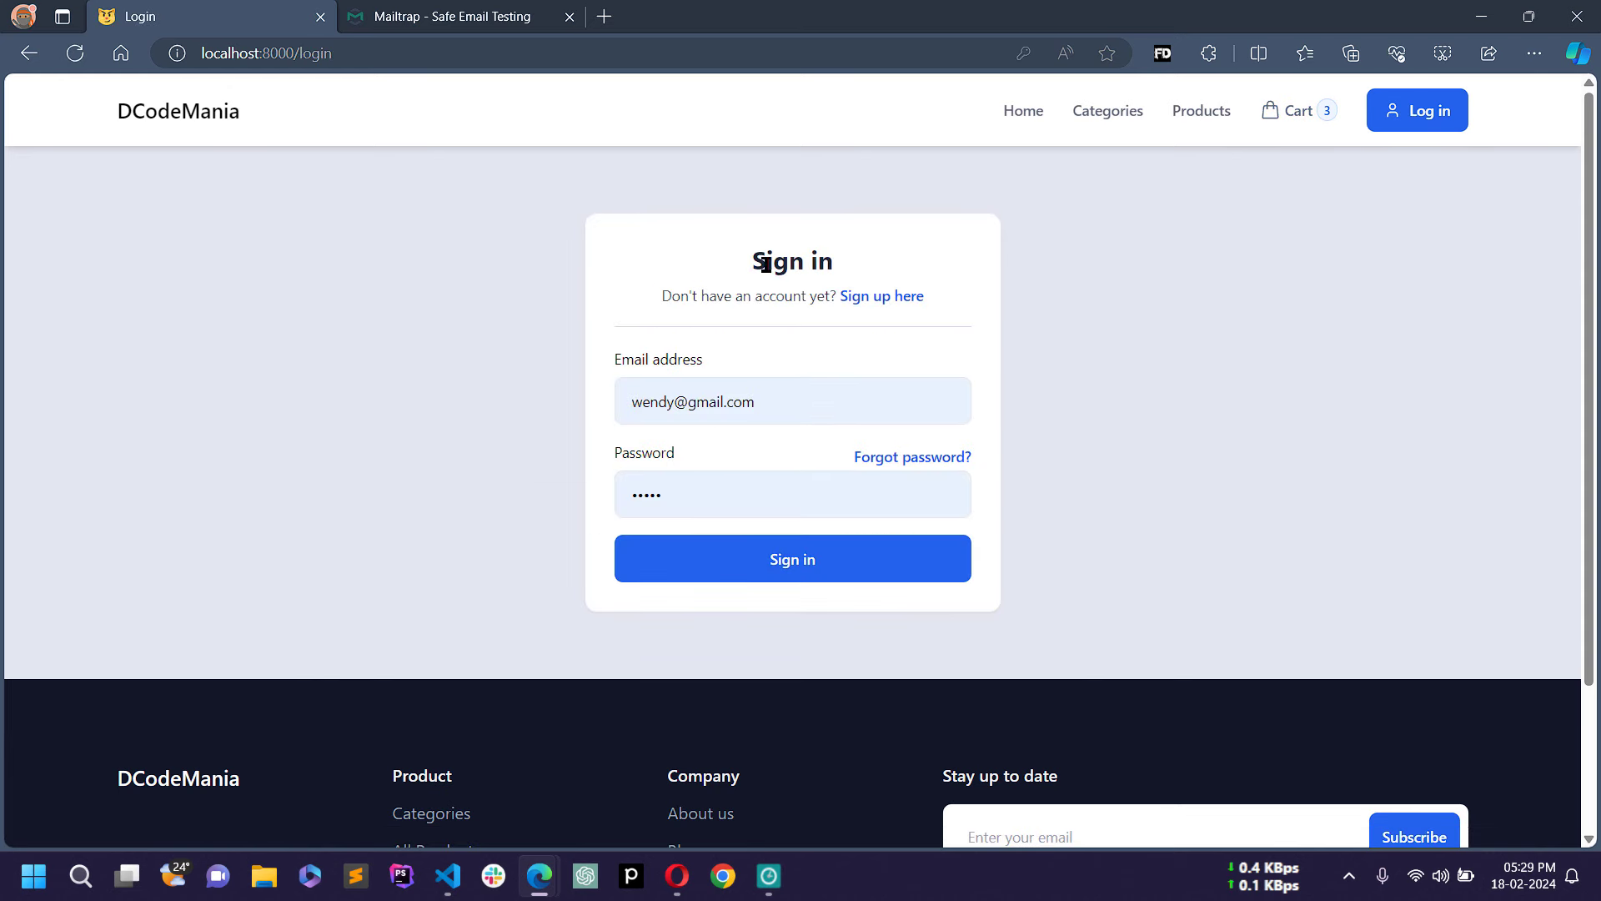
Step: Follow the sign-in page's 'Sign up here' link to the registration page
left_click_drag(753, 256, 874, 253)
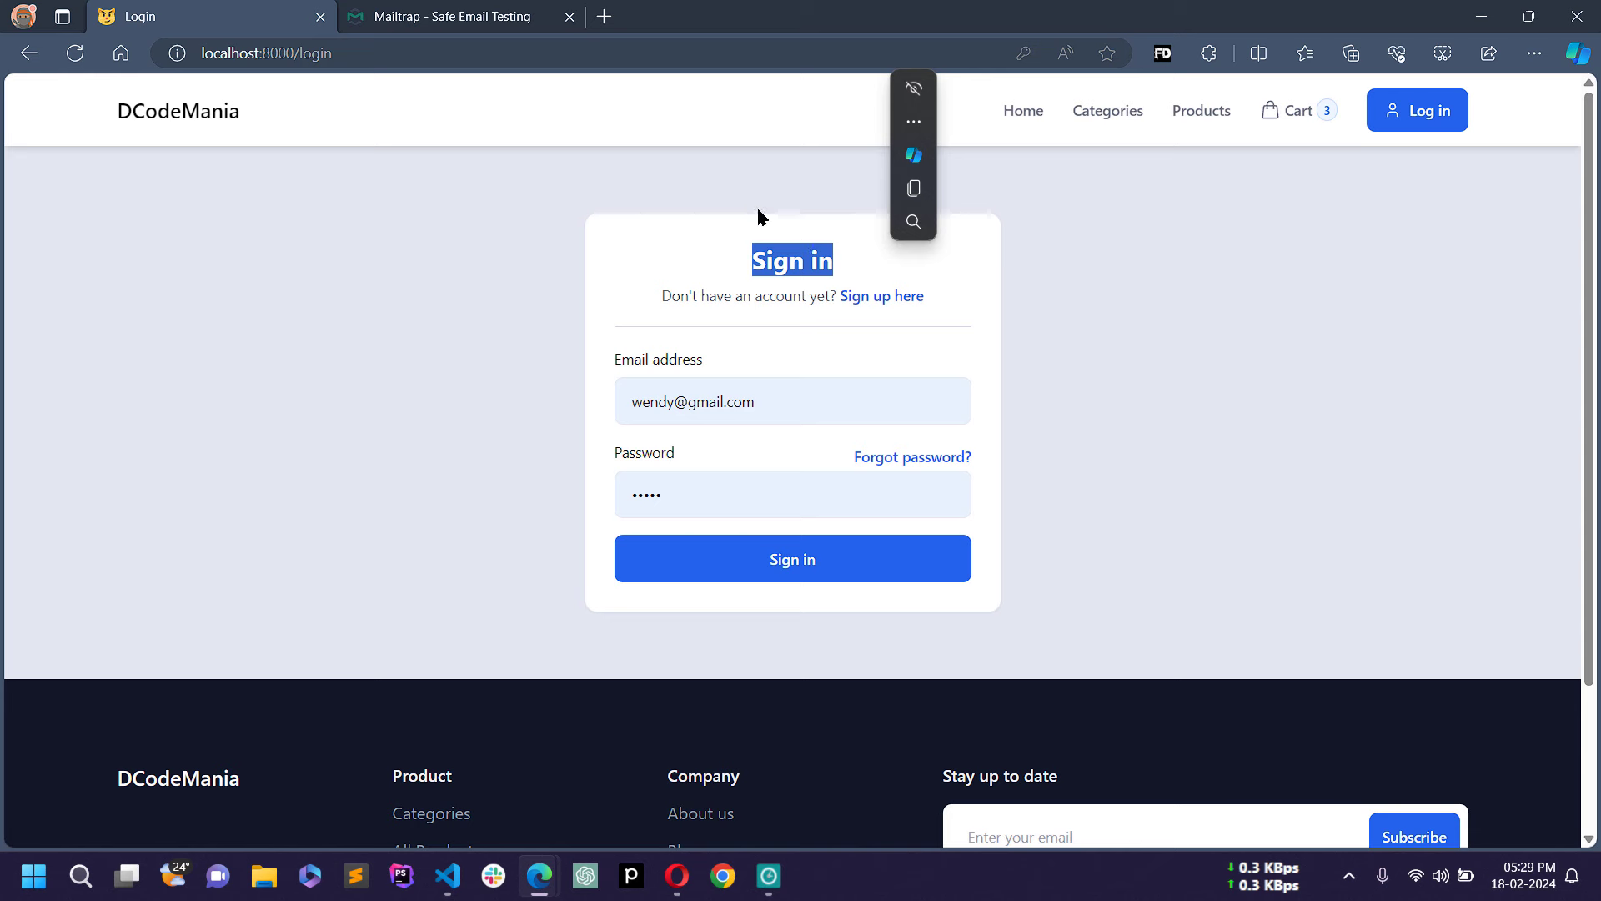
left_click(714, 242)
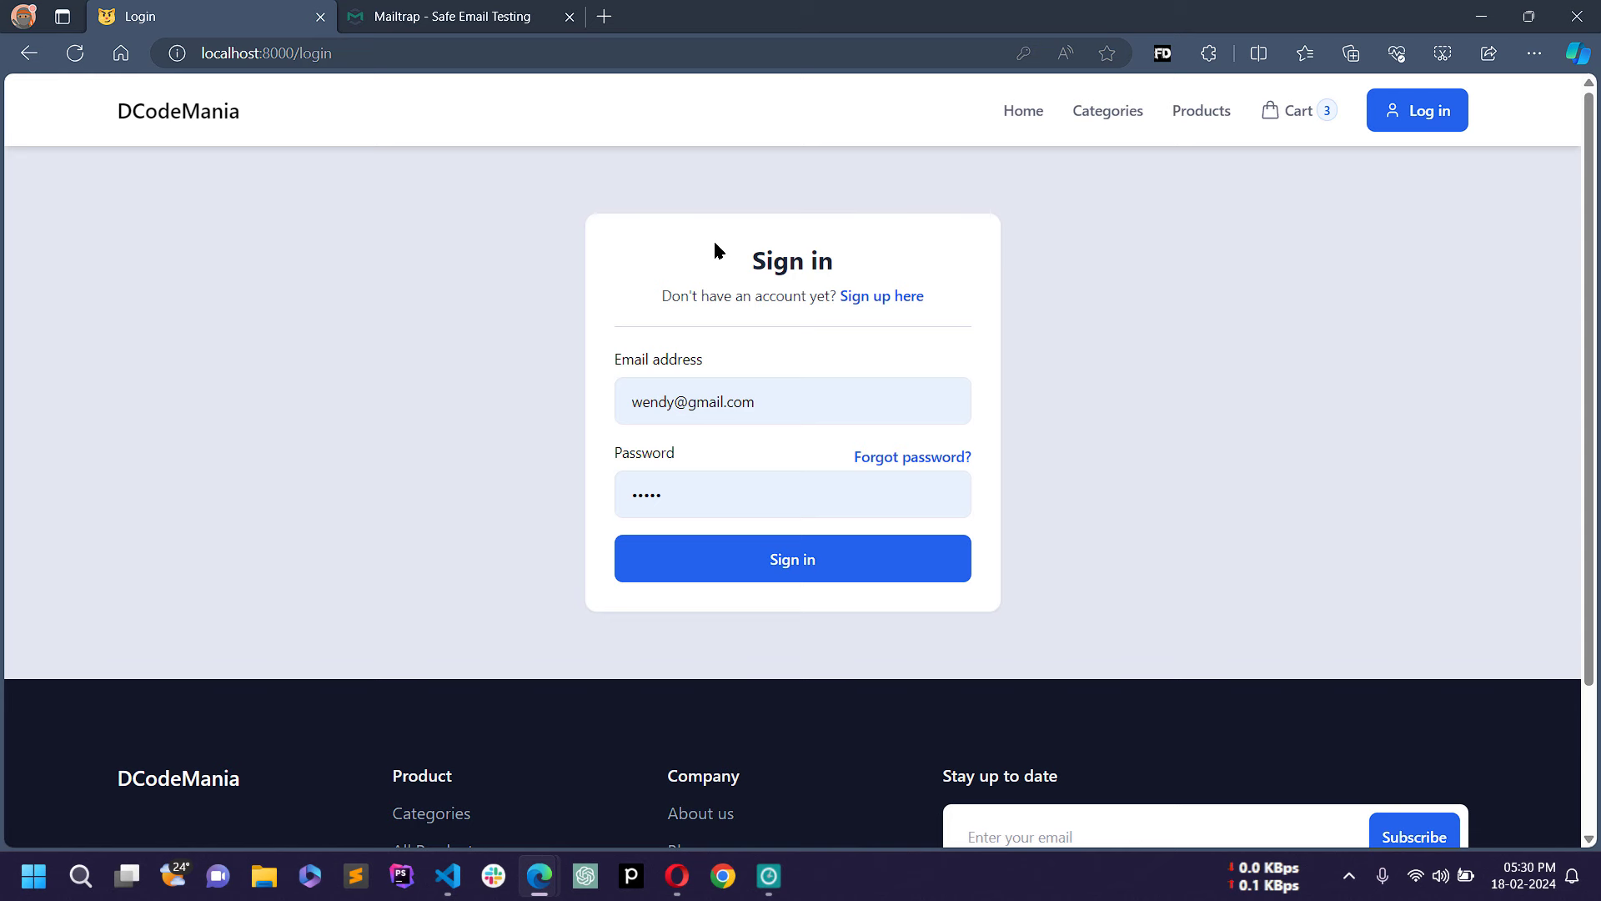
left_click(887, 297)
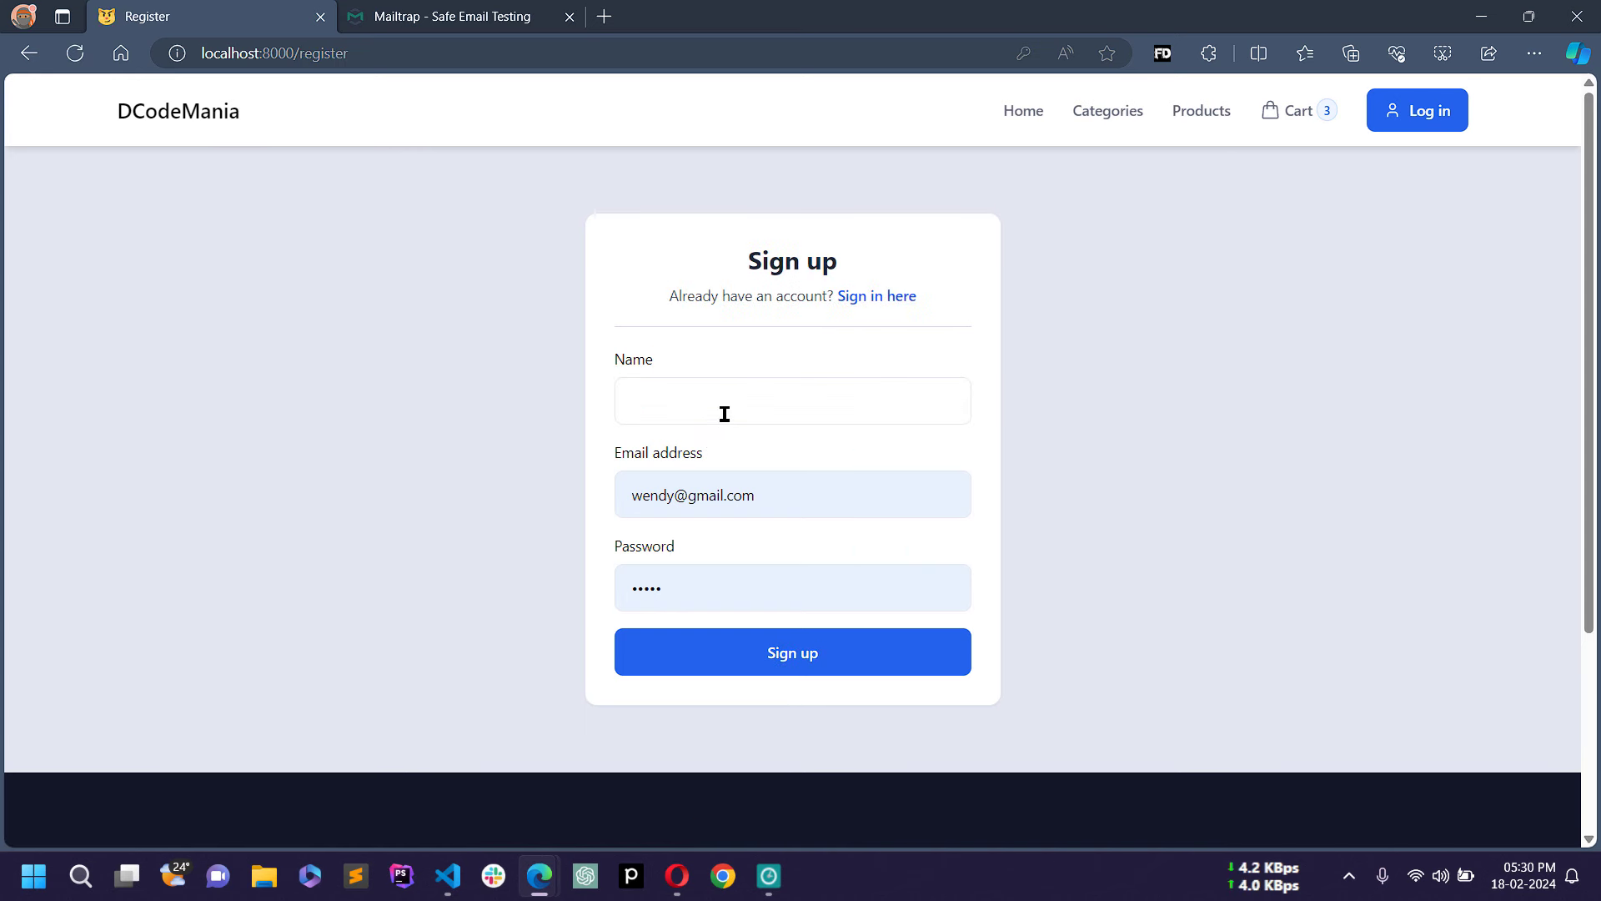
Step: Fill the sign-up form with name Test User, an email address and a password, and submit it
left_click(719, 407)
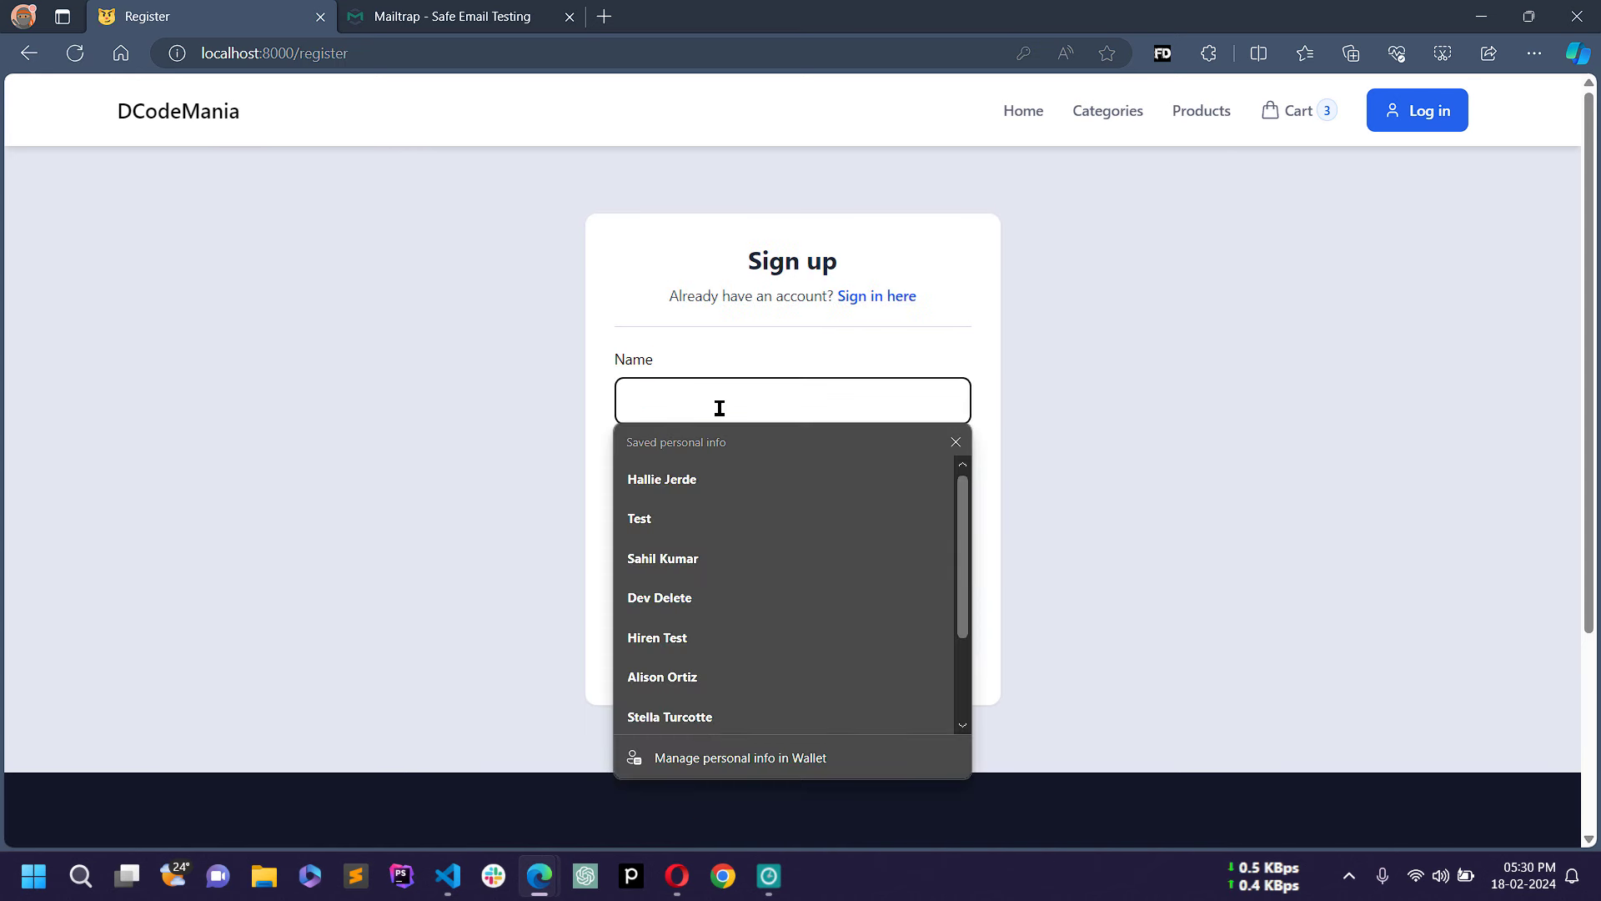
type("Tes")
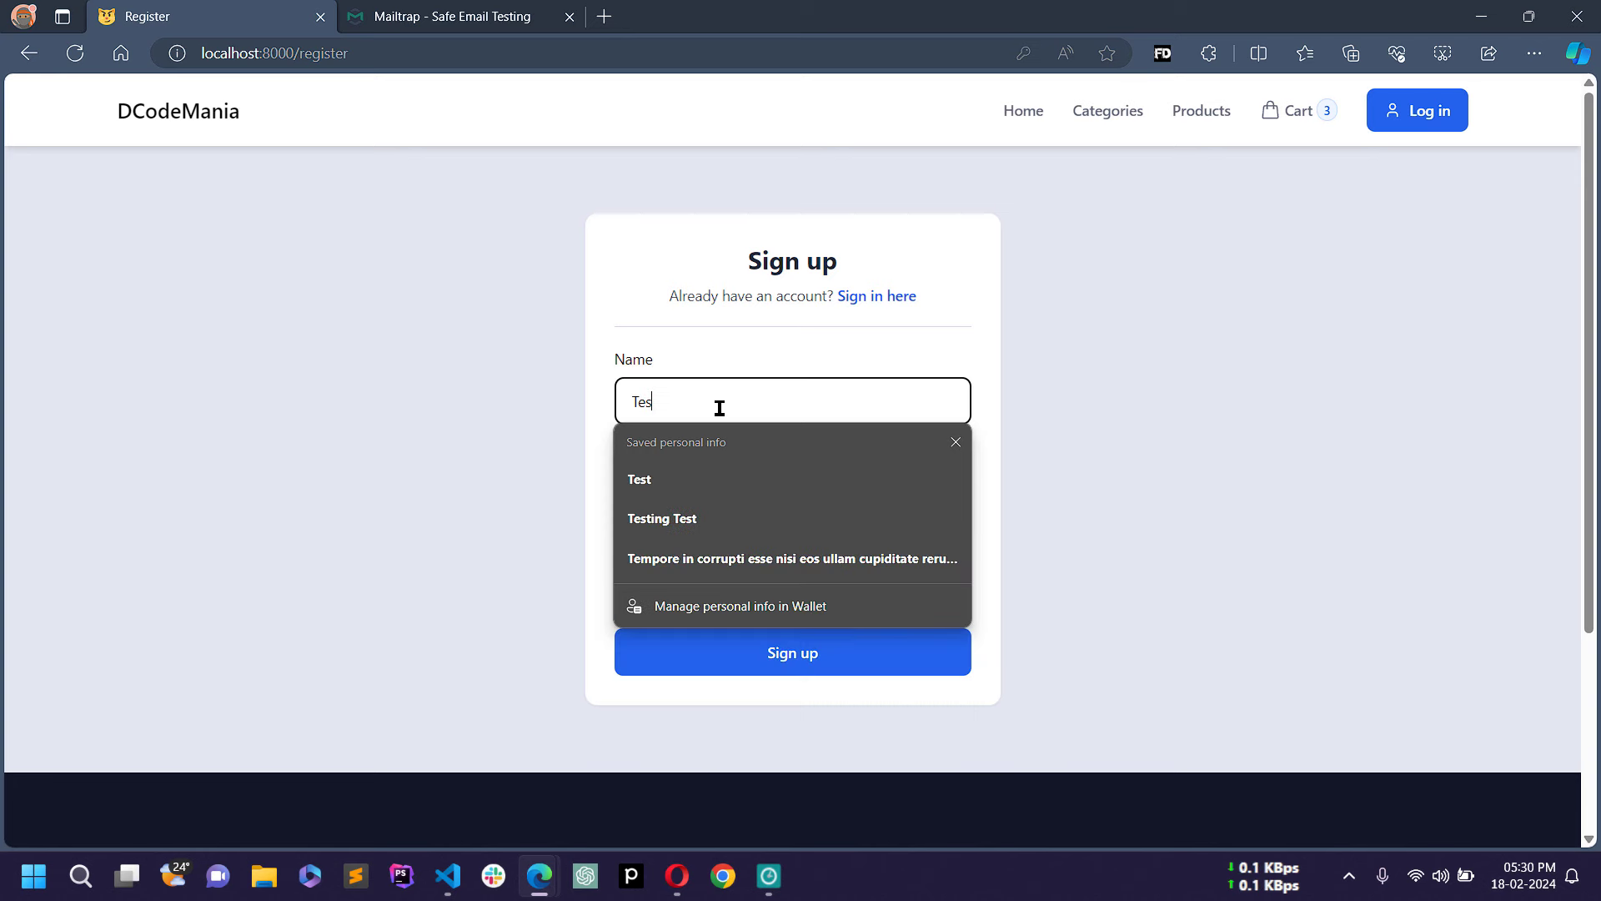
type("t User")
key("Tab")
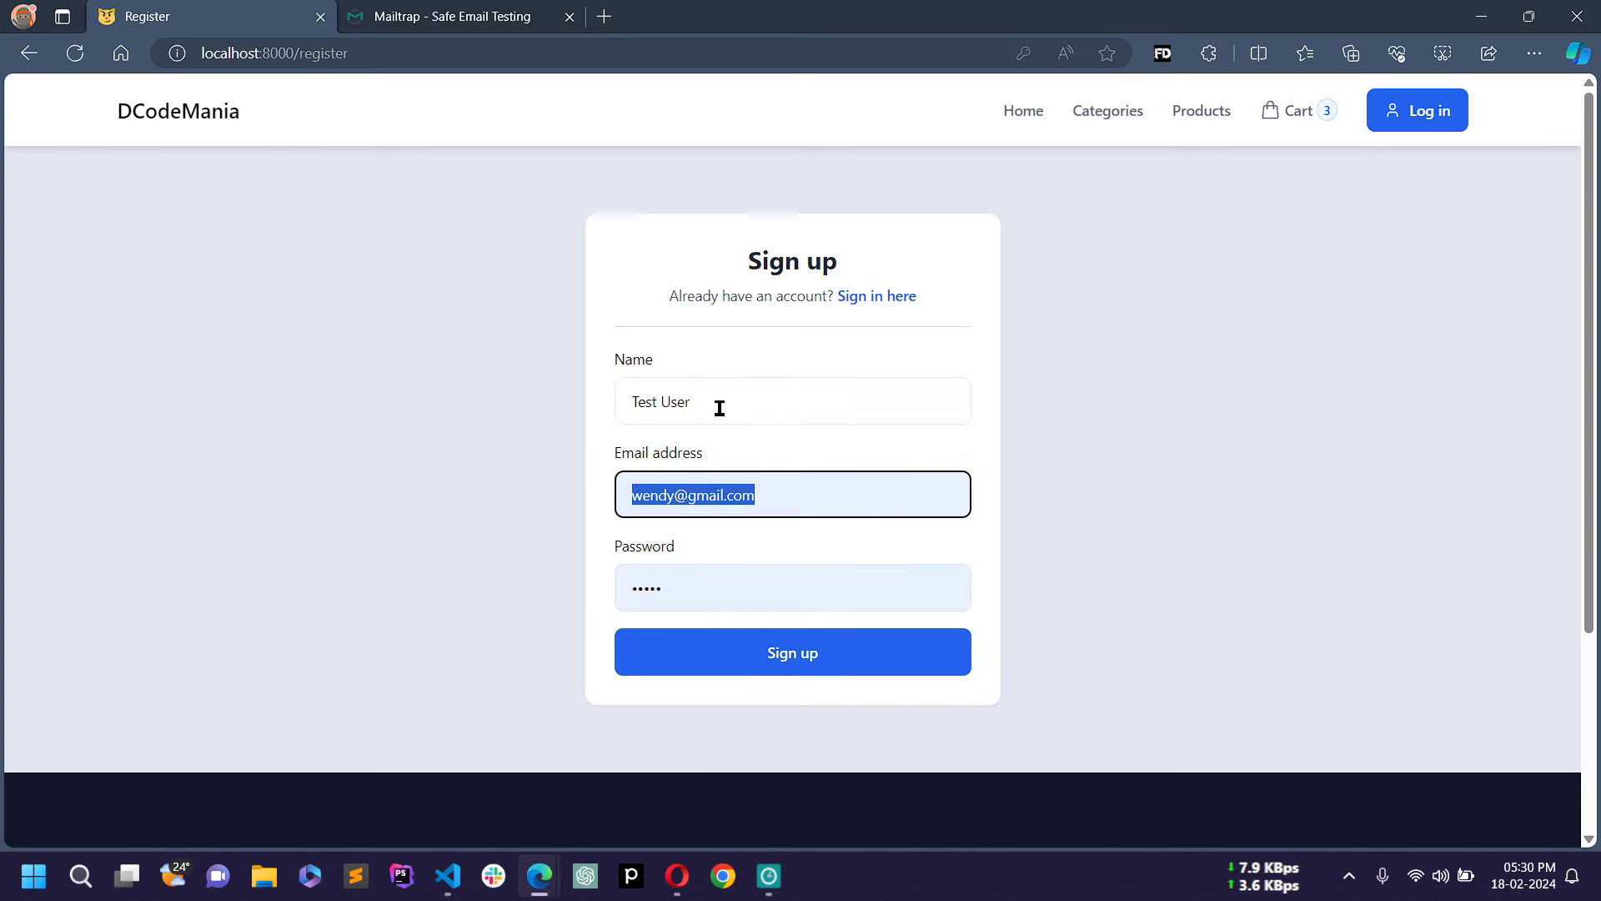
type("test@")
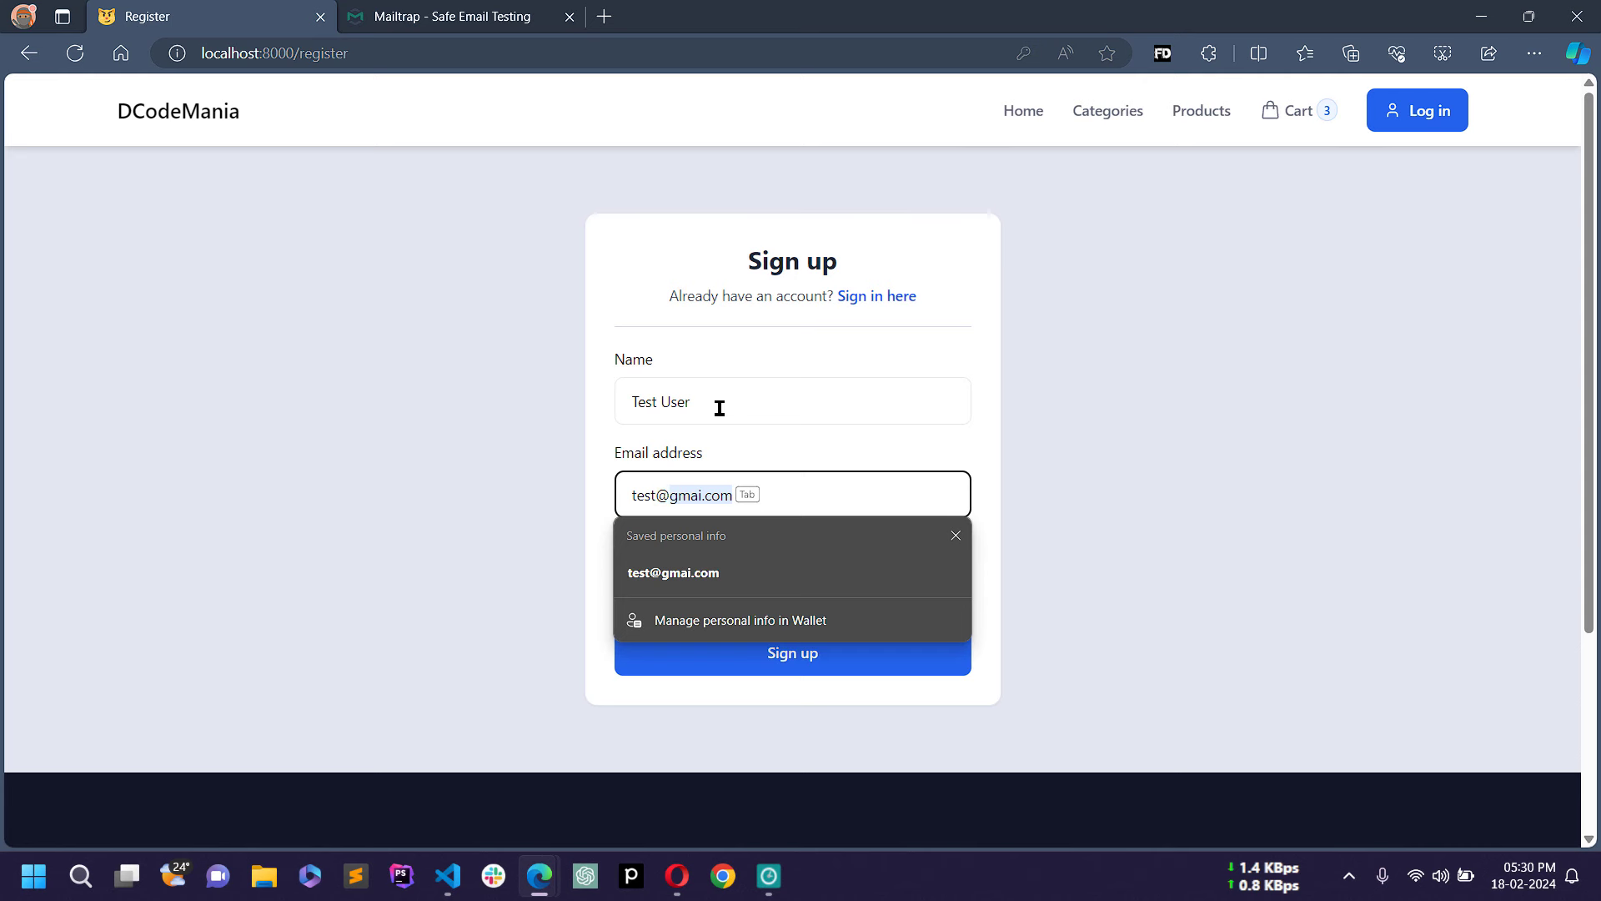
type("gmail.com")
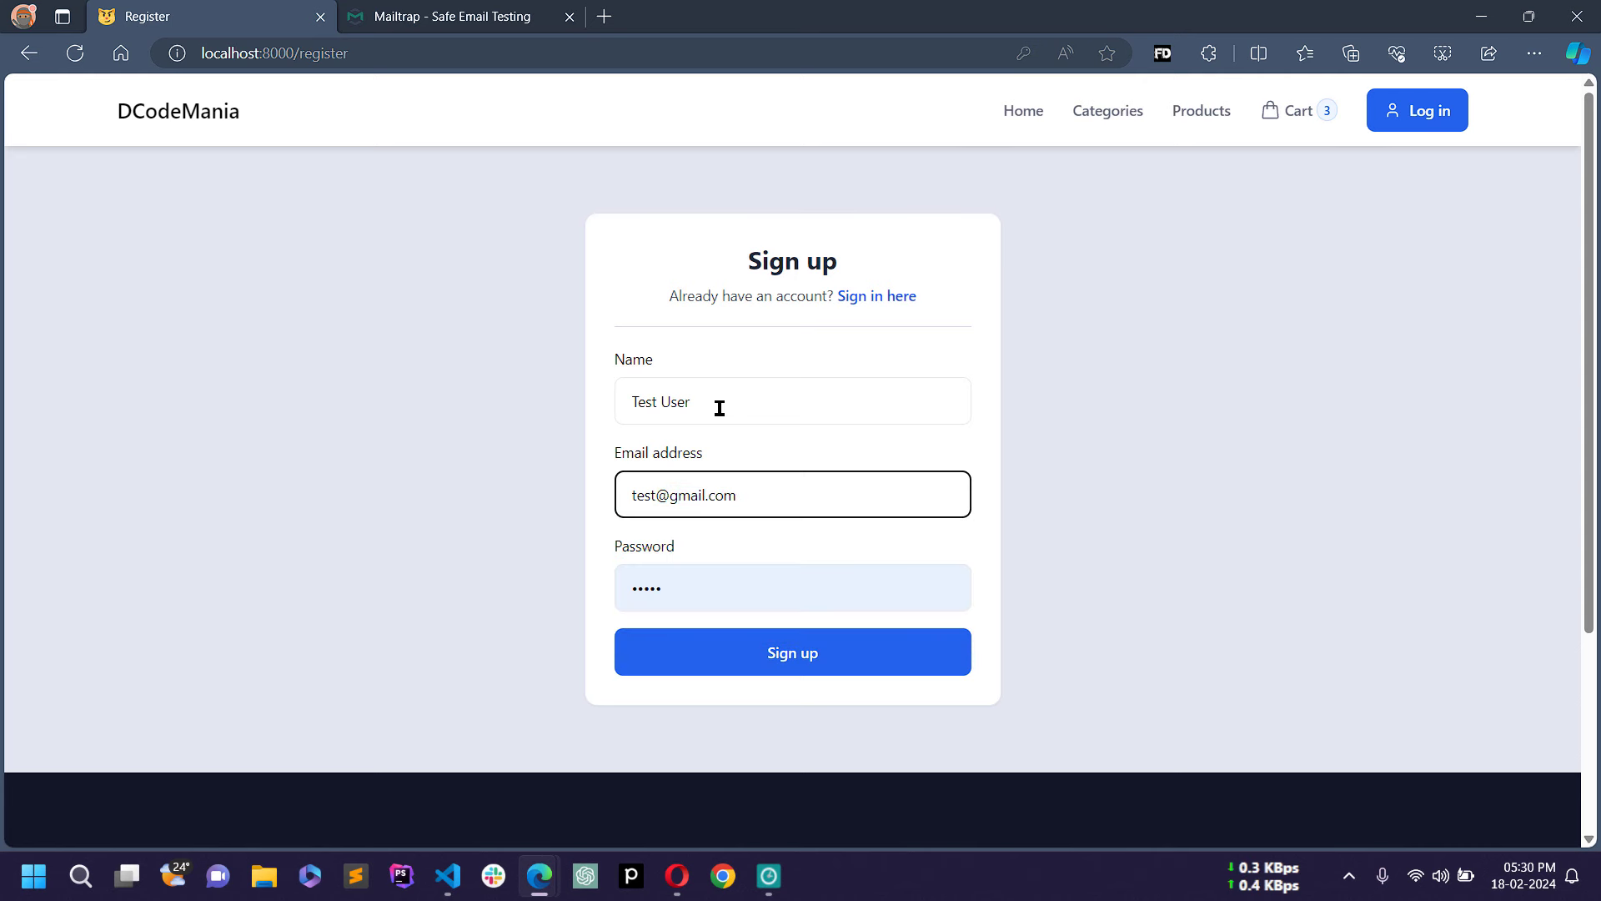
key("Tab")
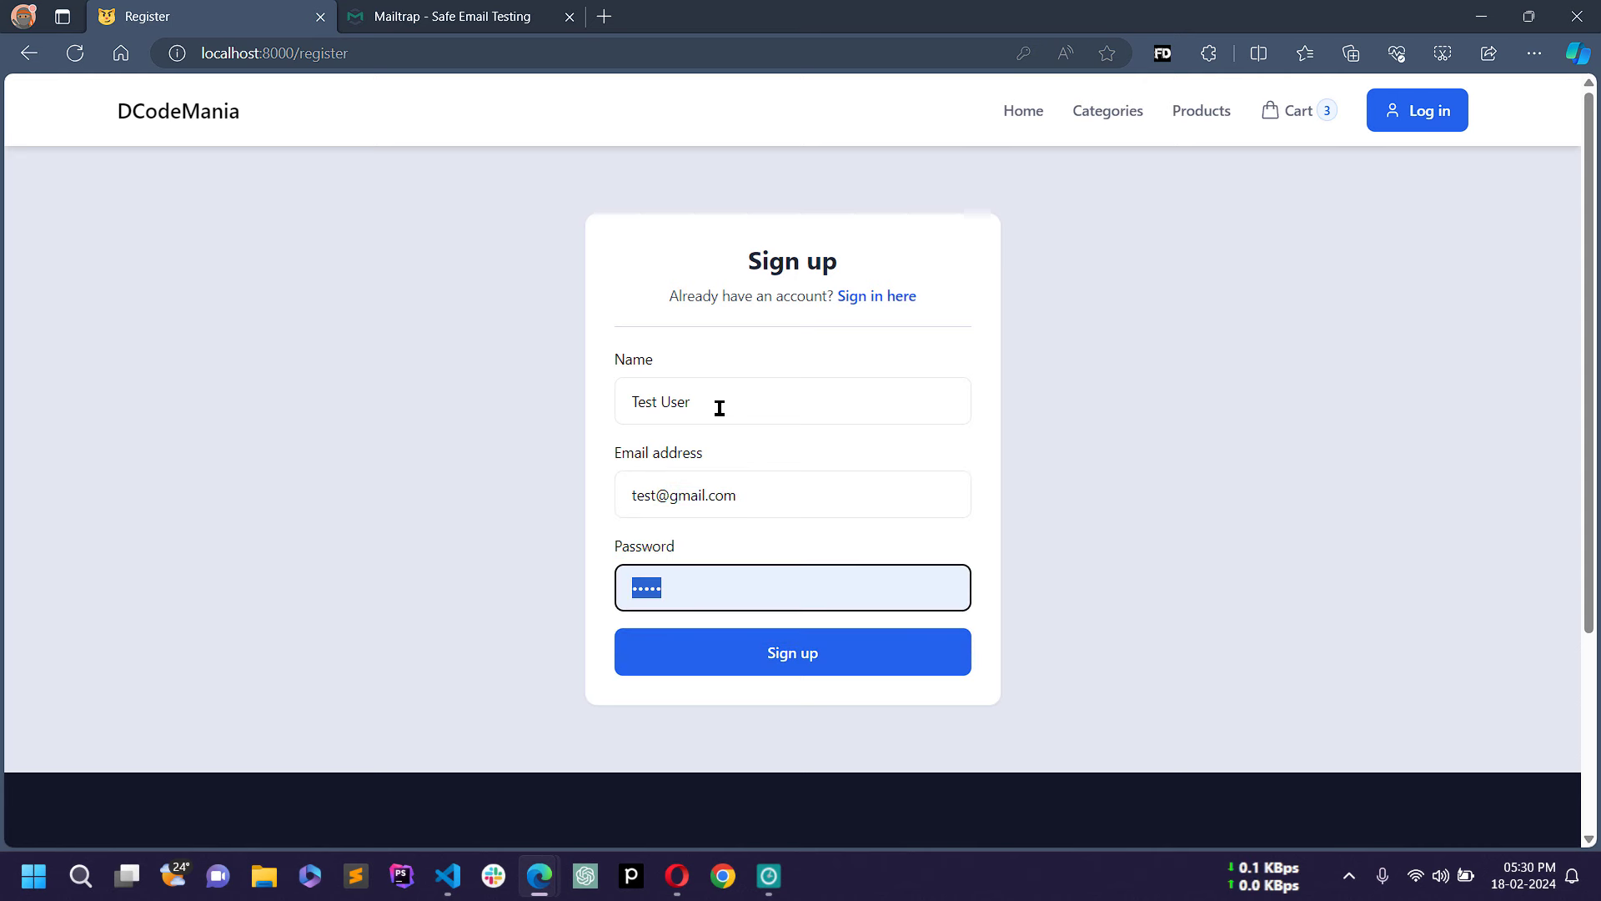
type("p")
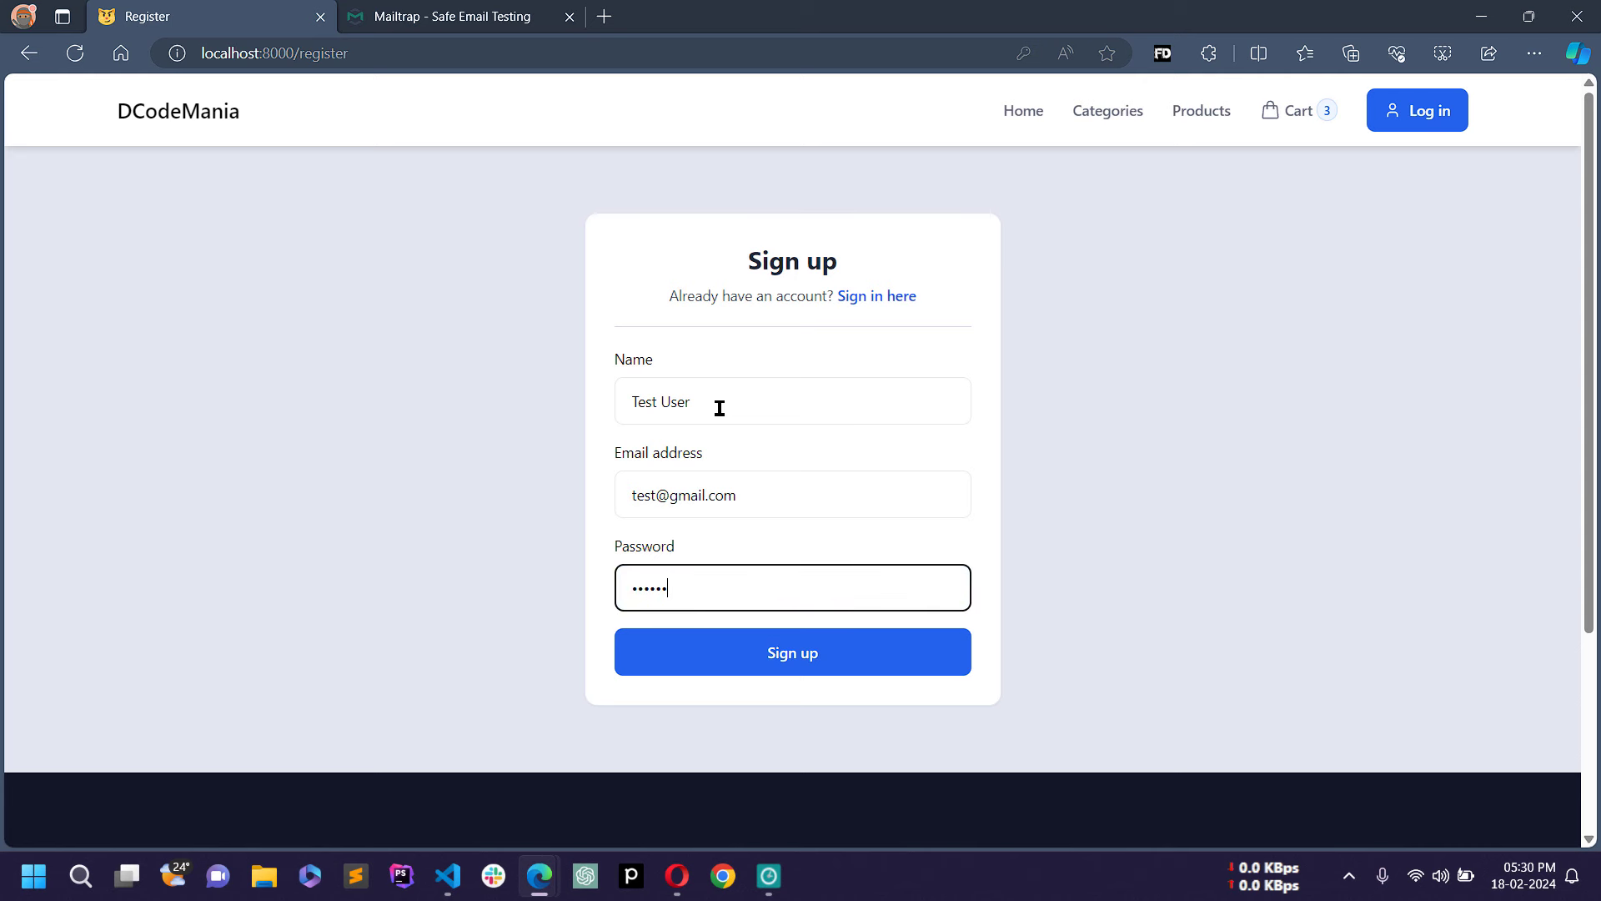
left_click(839, 657)
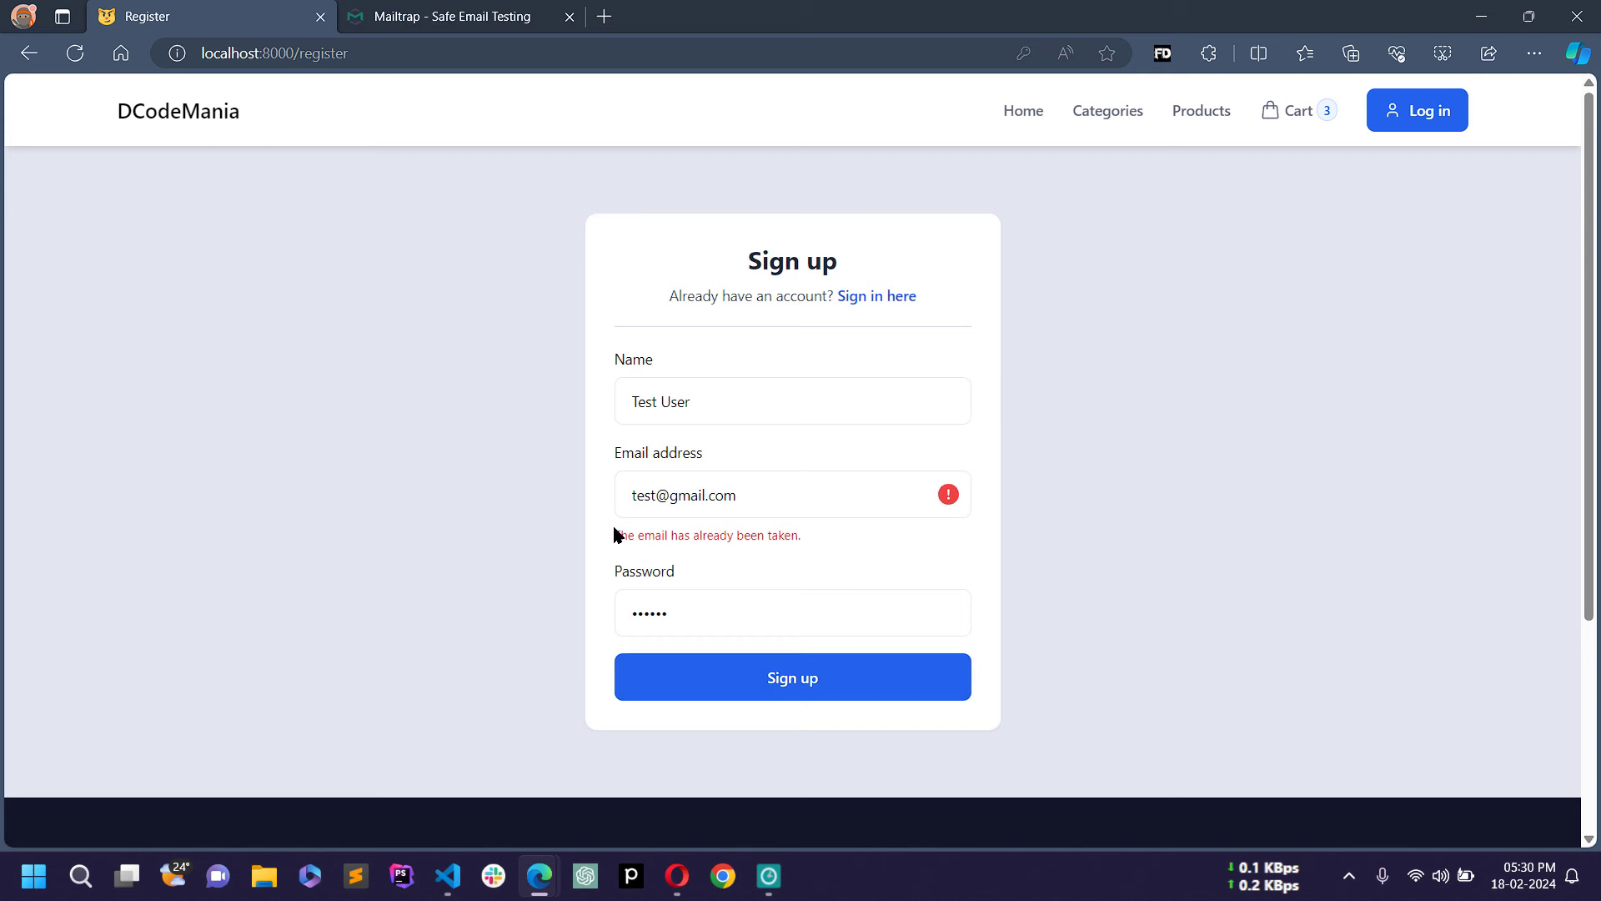
Step: After the 'email has already been taken' error, append 44 to the email address
left_click_drag(616, 538, 818, 538)
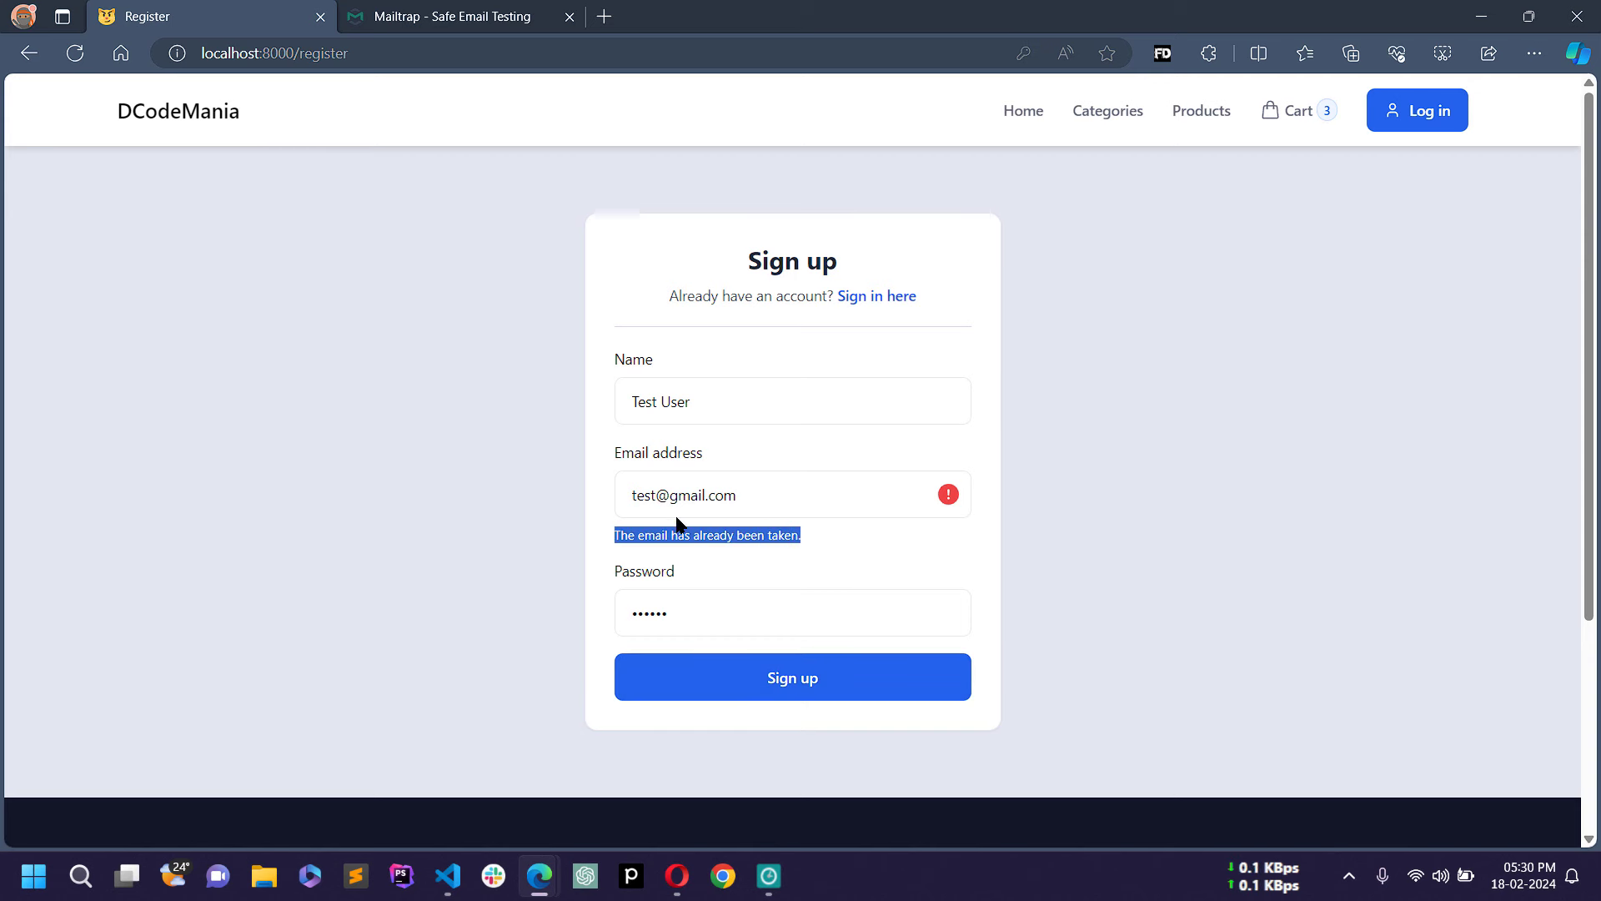
left_click(655, 495)
type("44")
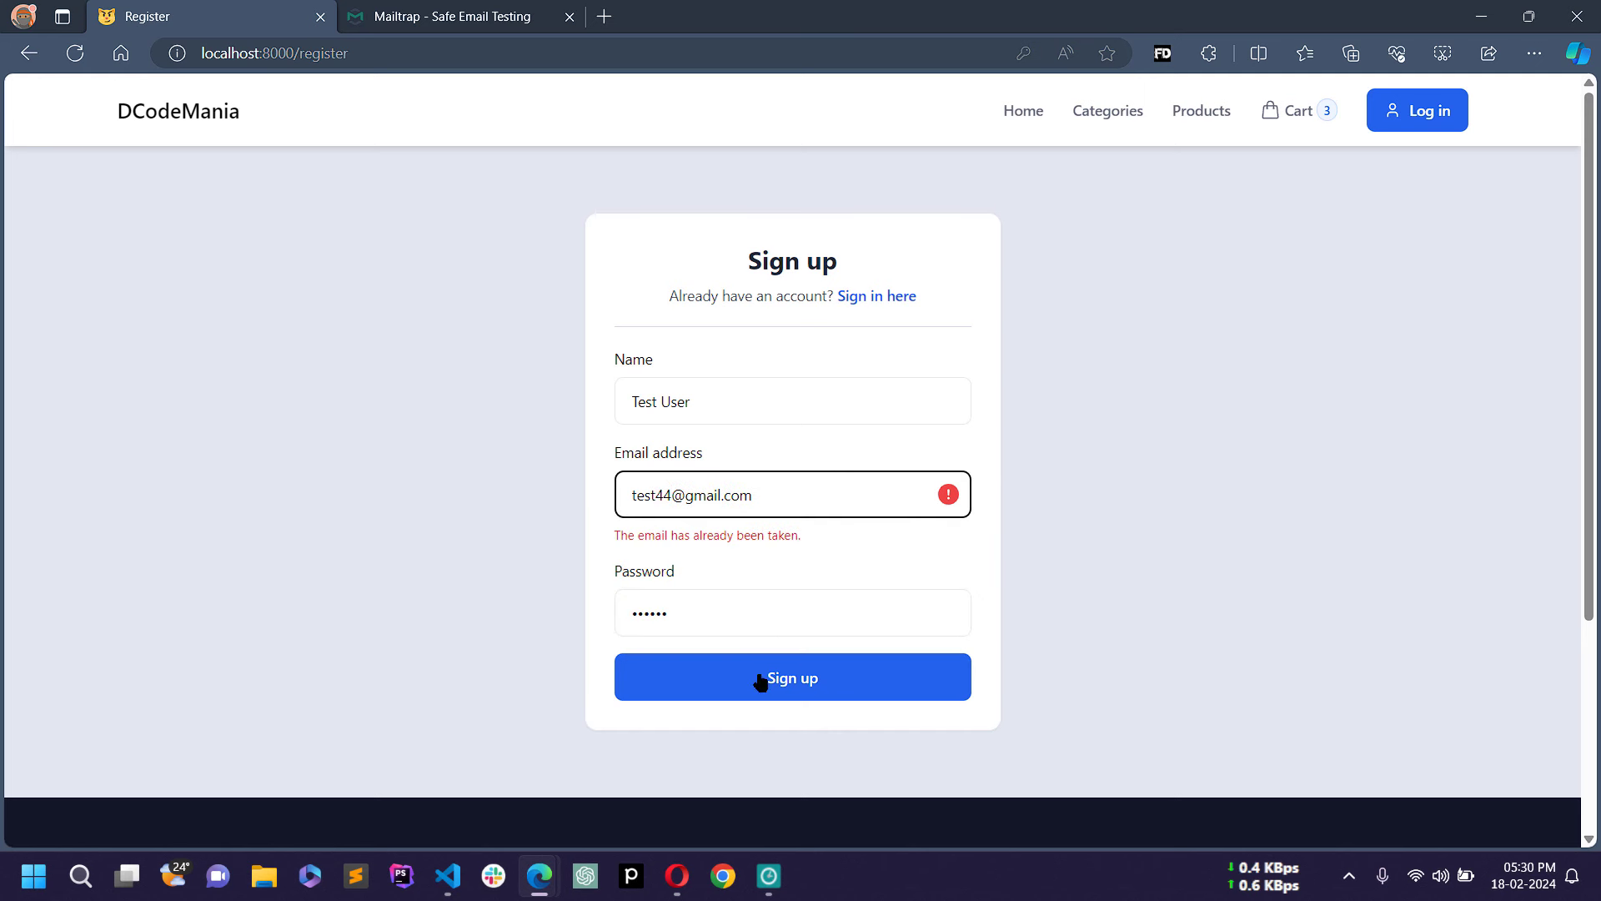
Step: Submit the registration again with the modified email address
left_click_drag(655, 496, 668, 496)
left_click(645, 500)
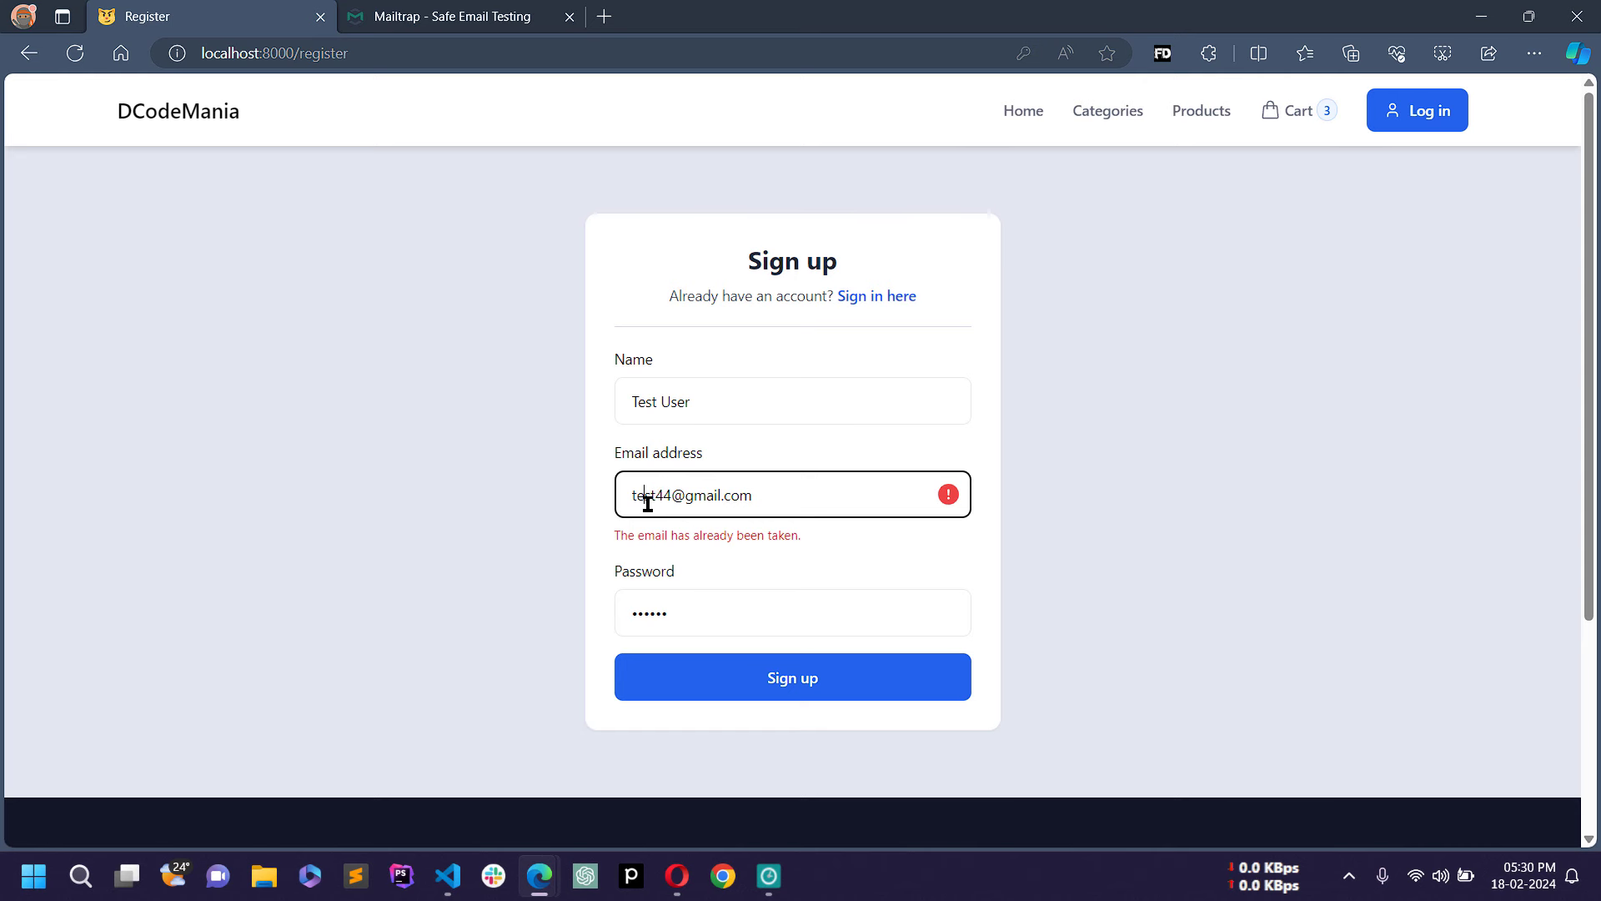
left_click(809, 694)
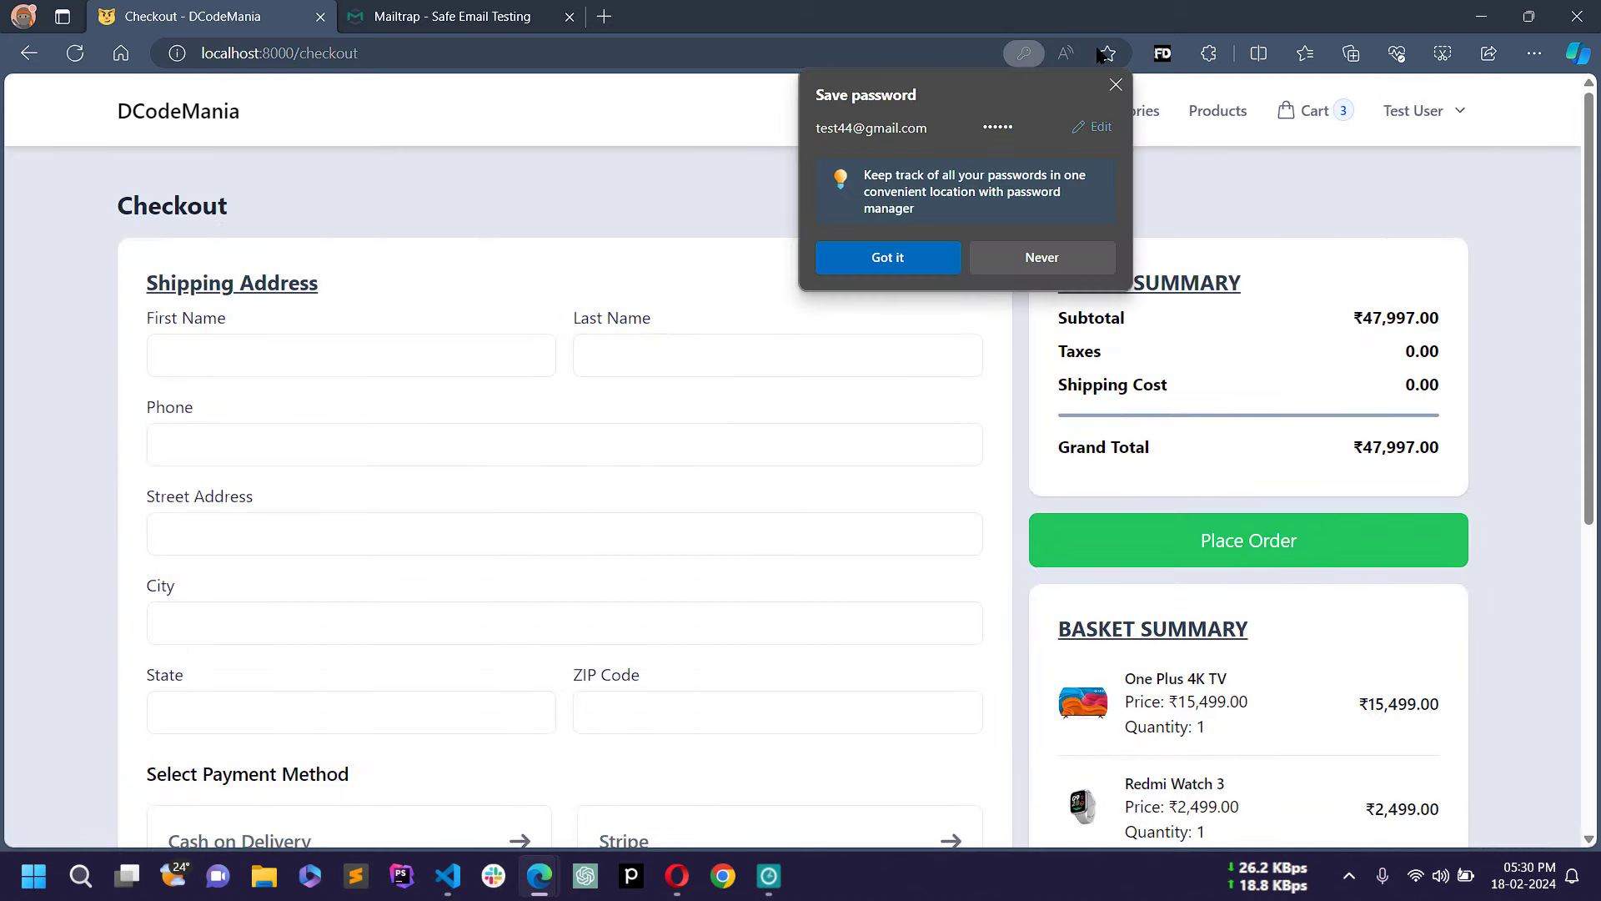
Step: Dismiss Edge's Save password prompt and look over the Checkout page
left_click(1115, 84)
left_click_drag(114, 209, 367, 218)
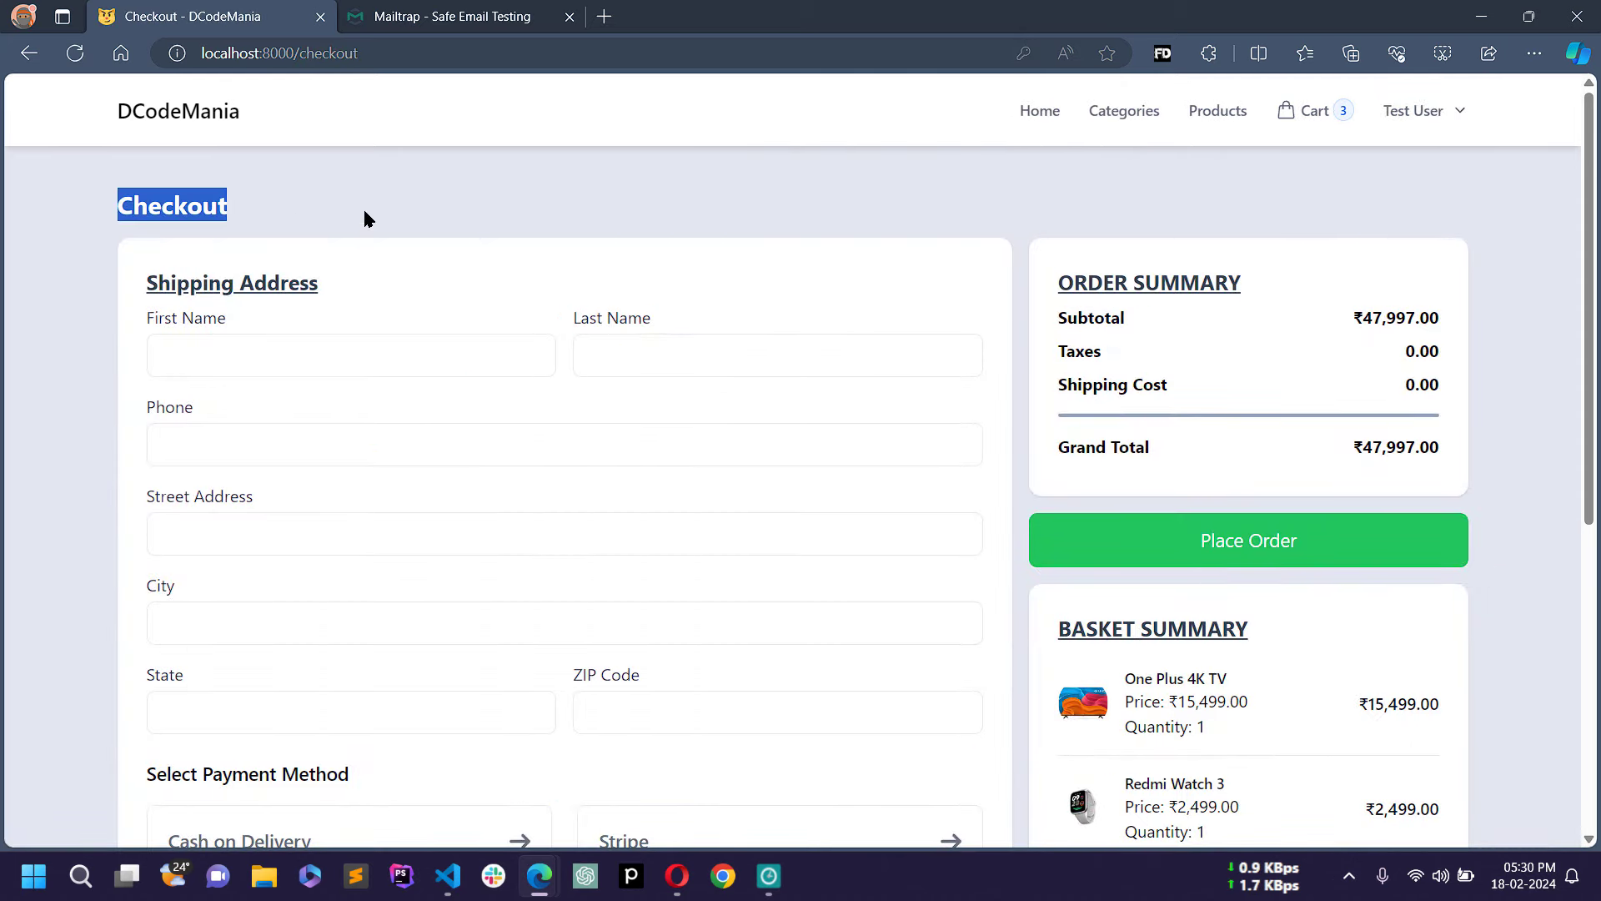
left_click(191, 228)
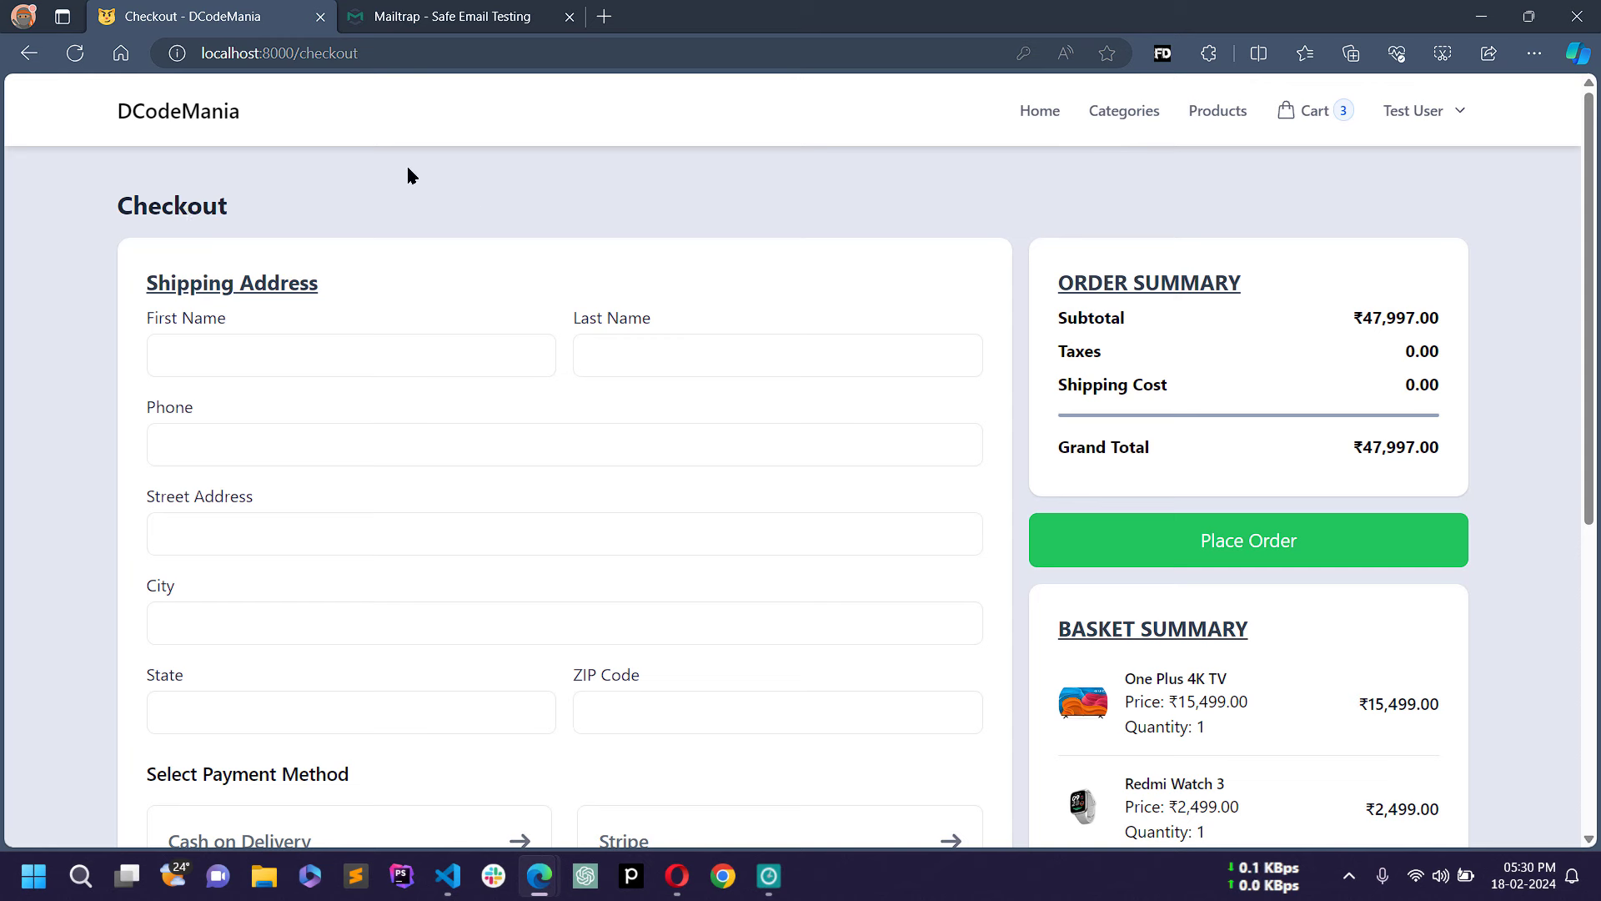
scroll(458, 329, "down", 6)
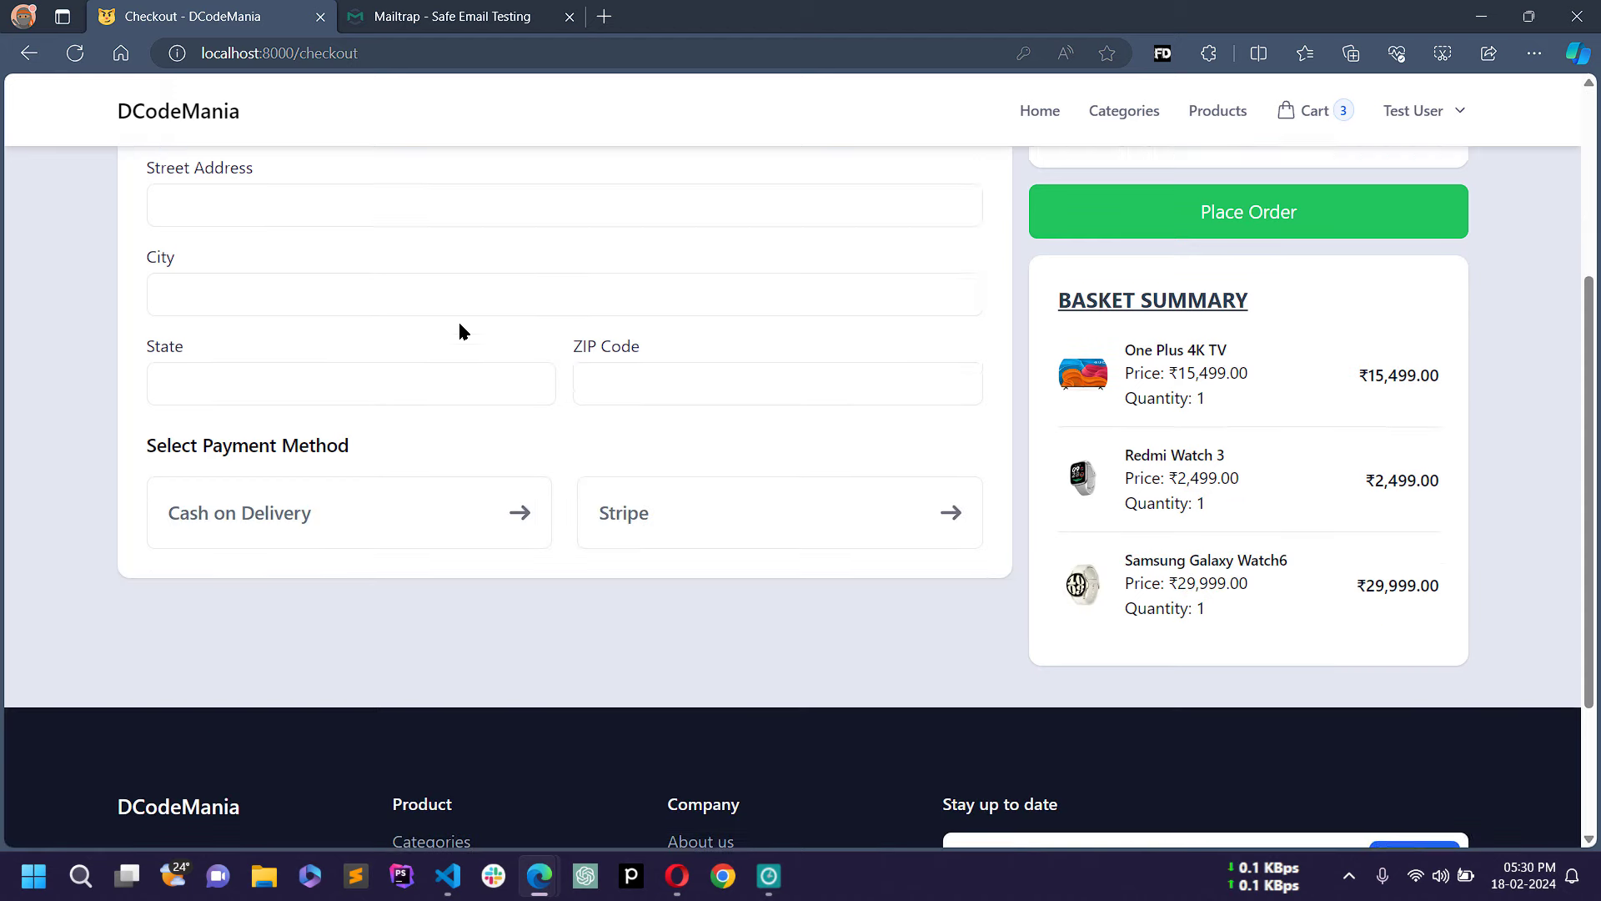
scroll(458, 329, "up", 6)
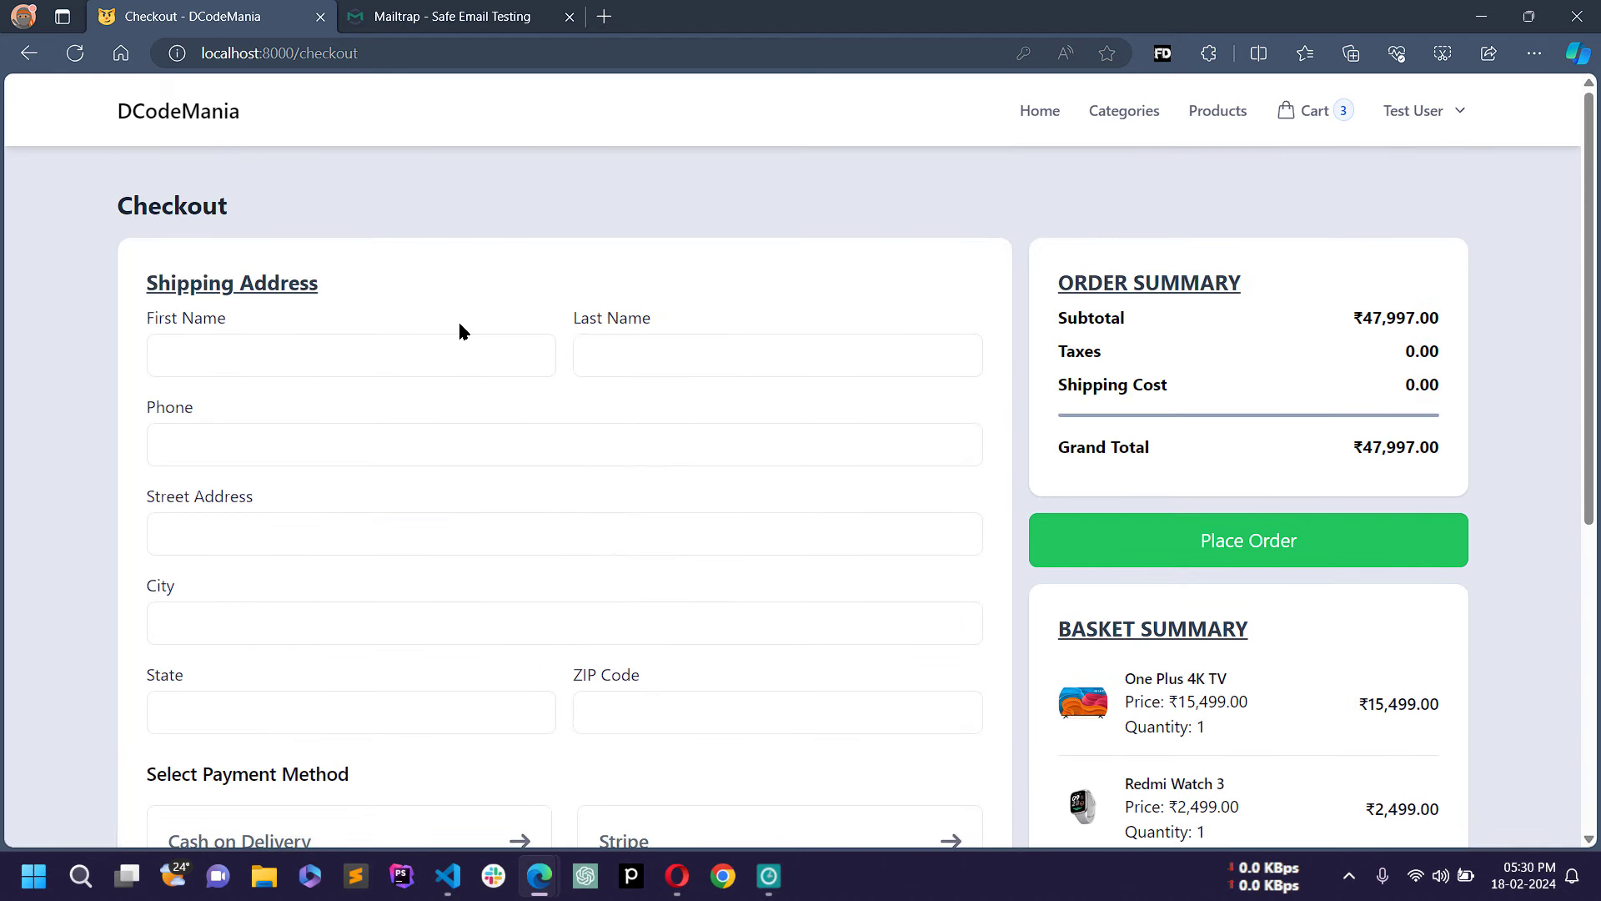
scroll(460, 330, "down", 4)
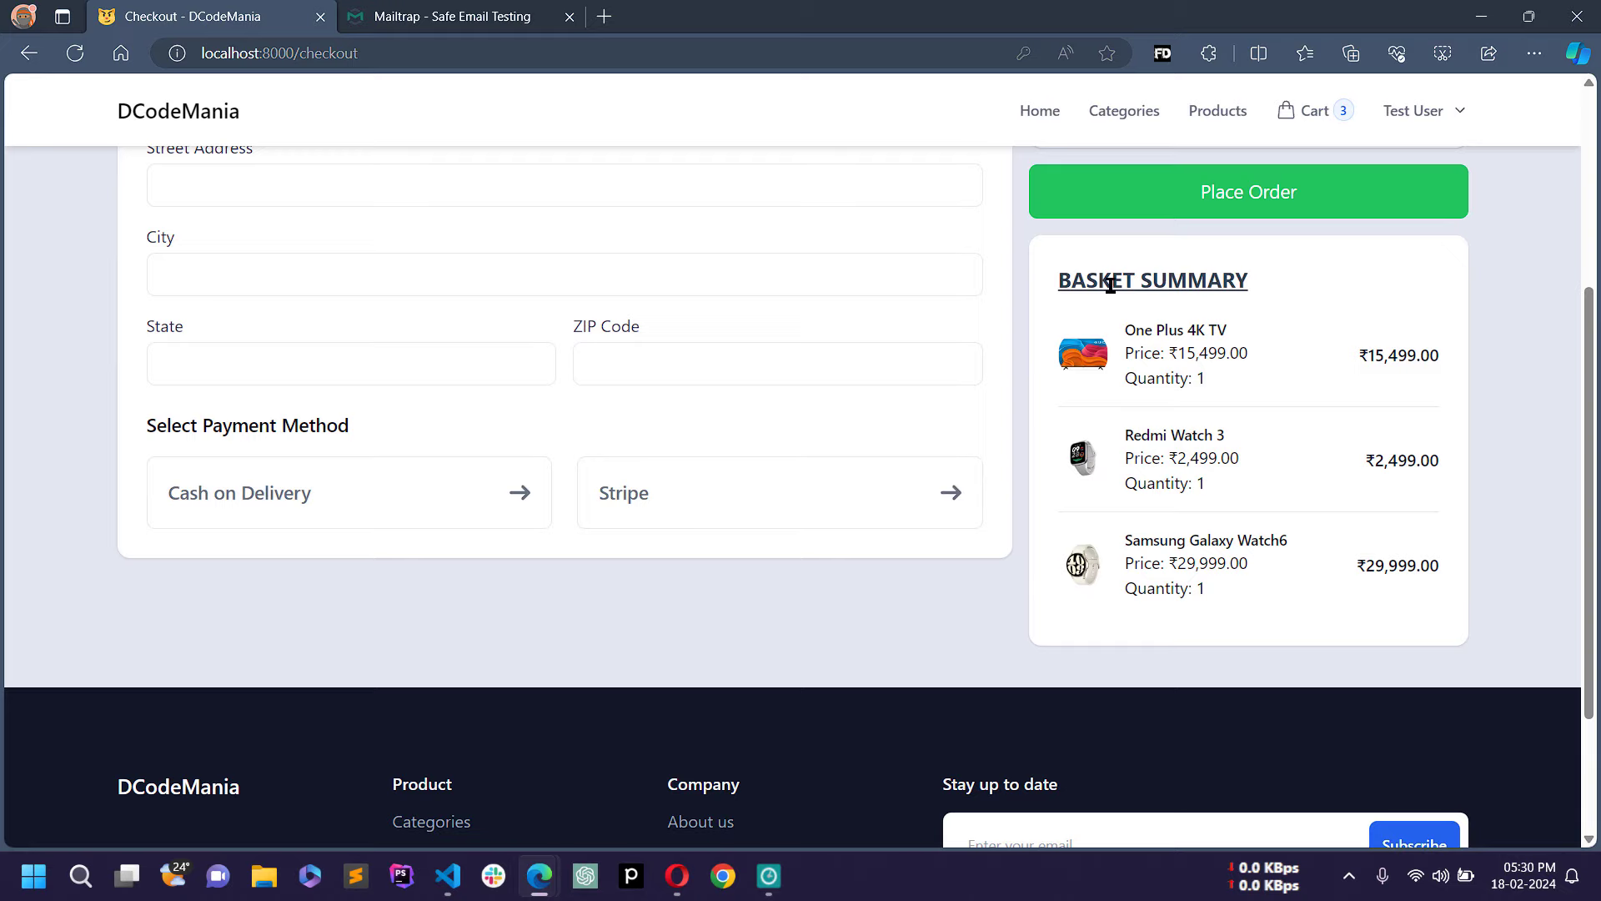
scroll(1108, 286, "up", 4)
Step: Review the Order Summary's Taxes, Shipping Cost and Grand Total rows
left_click_drag(1056, 287, 1252, 287)
left_click(1158, 340)
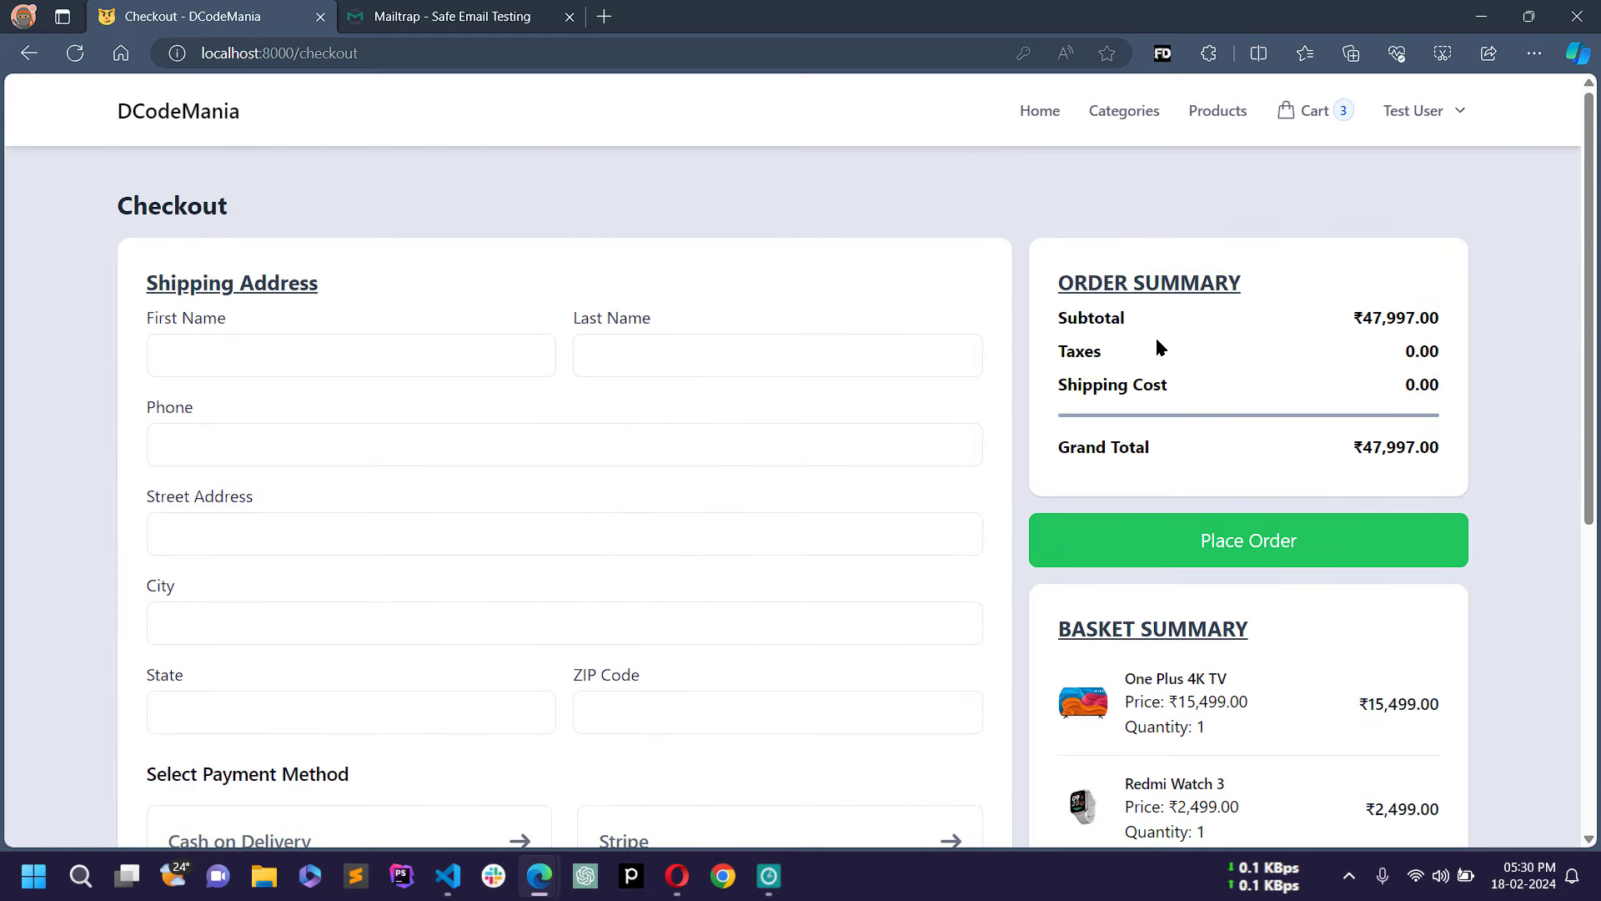
left_click_drag(1058, 455, 1430, 448)
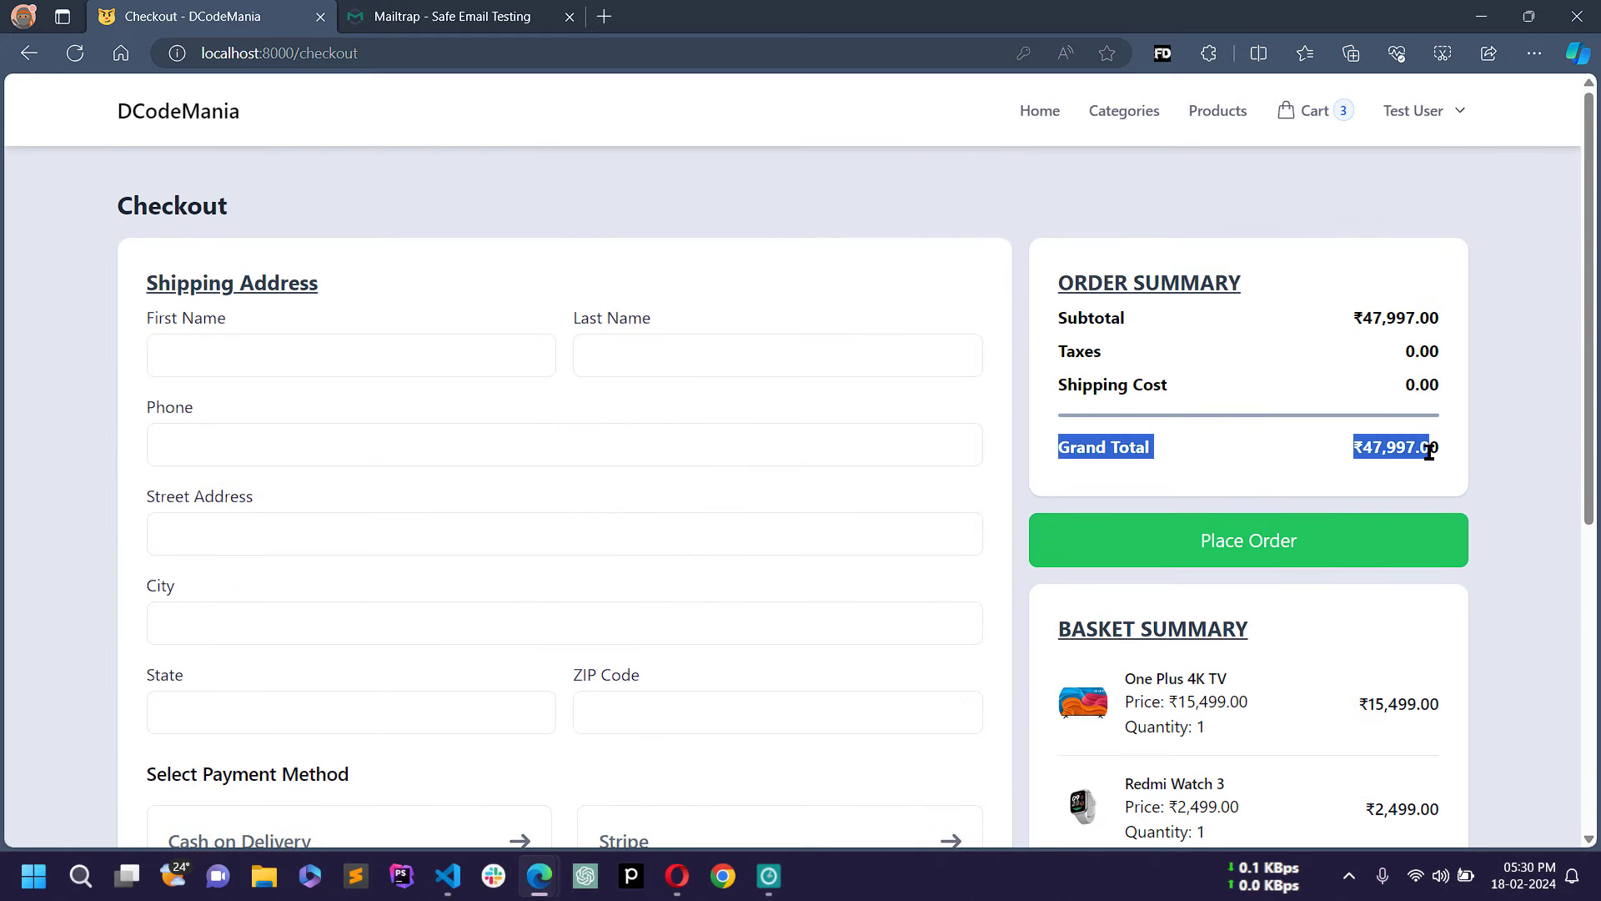
left_click(1115, 344)
left_click_drag(1059, 355, 1129, 347)
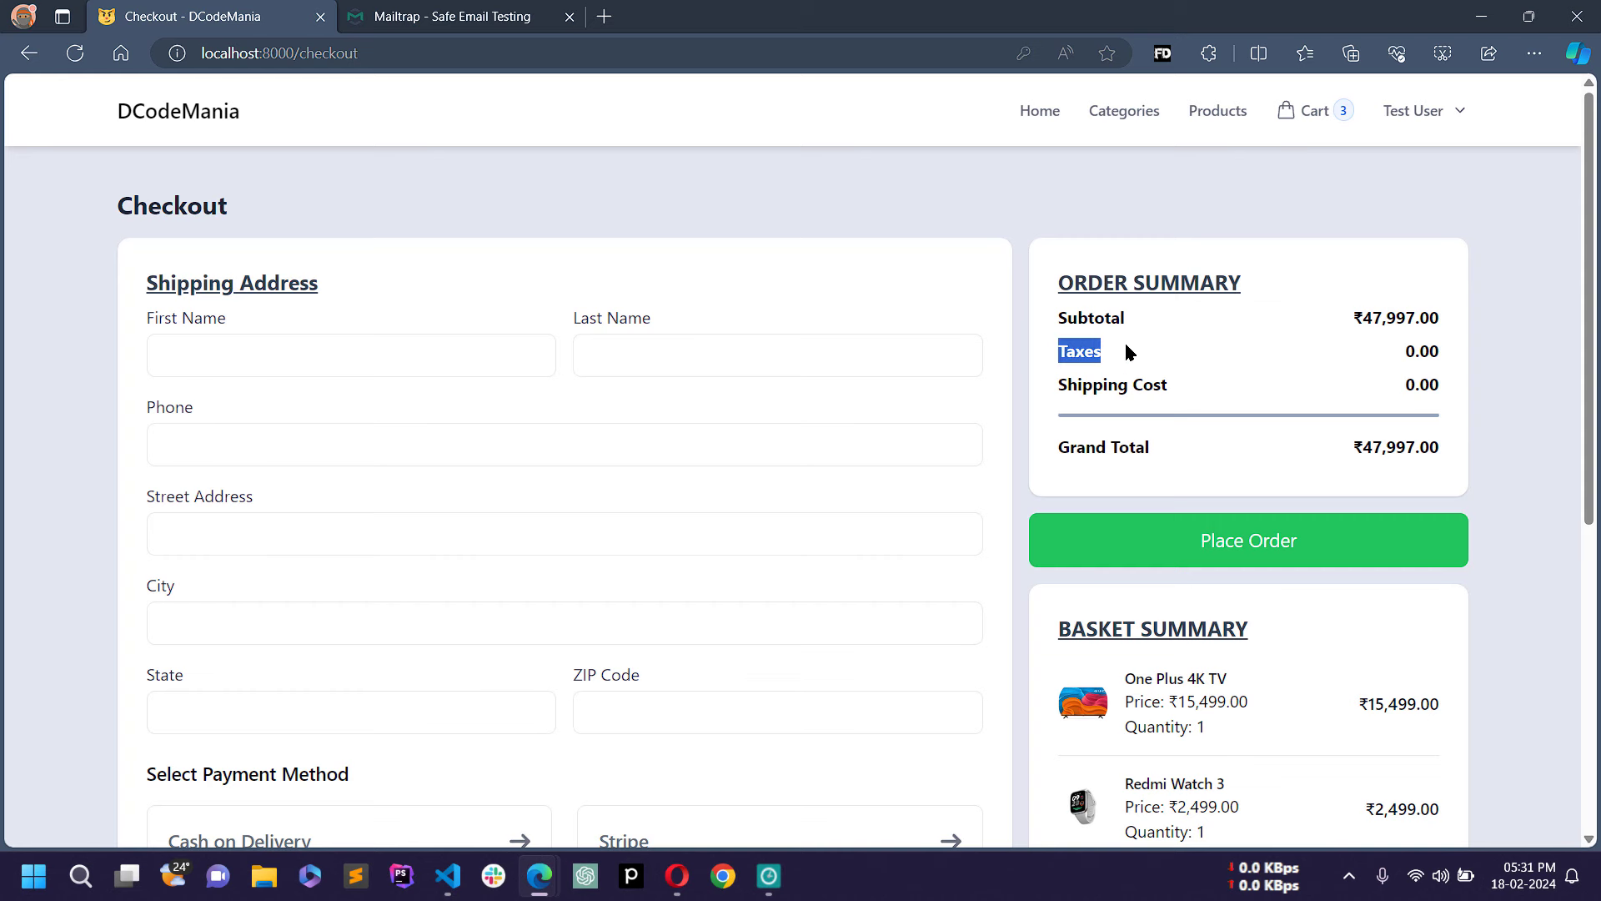
left_click_drag(1057, 384, 1187, 399)
left_click(1149, 351)
Step: Review the basket: One Plus 4K TV, Redmi Watch 3, Samsung Galaxy Watch6, totalling ₹47,997.00
scroll(1201, 400, "down", 3)
left_click_drag(1047, 407, 1206, 449)
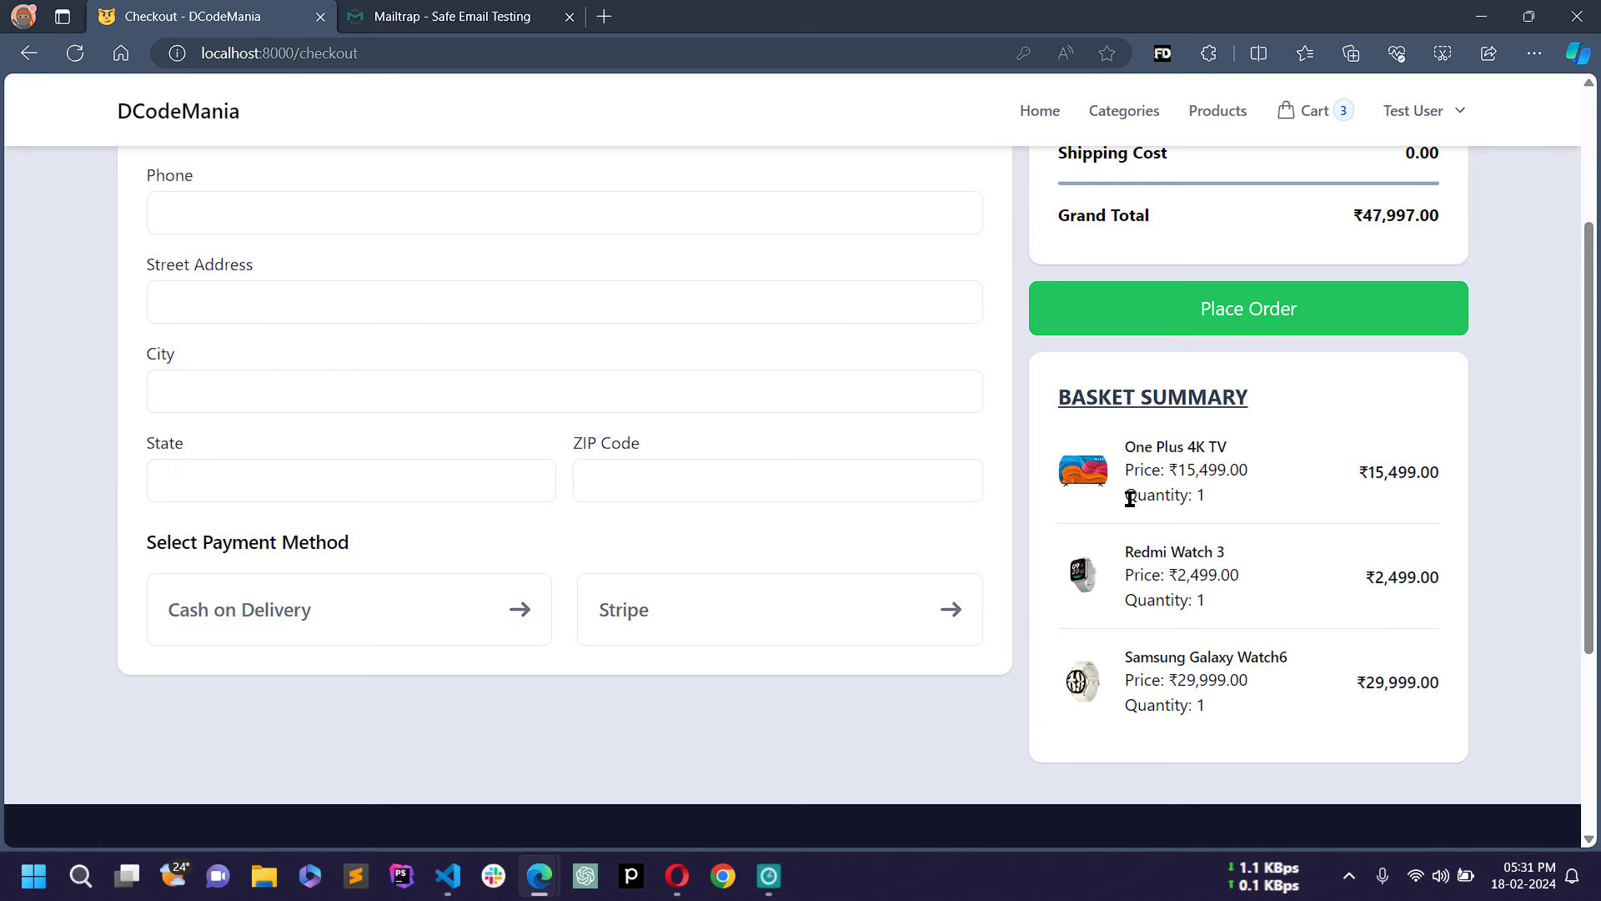
left_click_drag(1115, 447, 1447, 702)
left_click(1268, 454)
scroll(1265, 452, "up", 3)
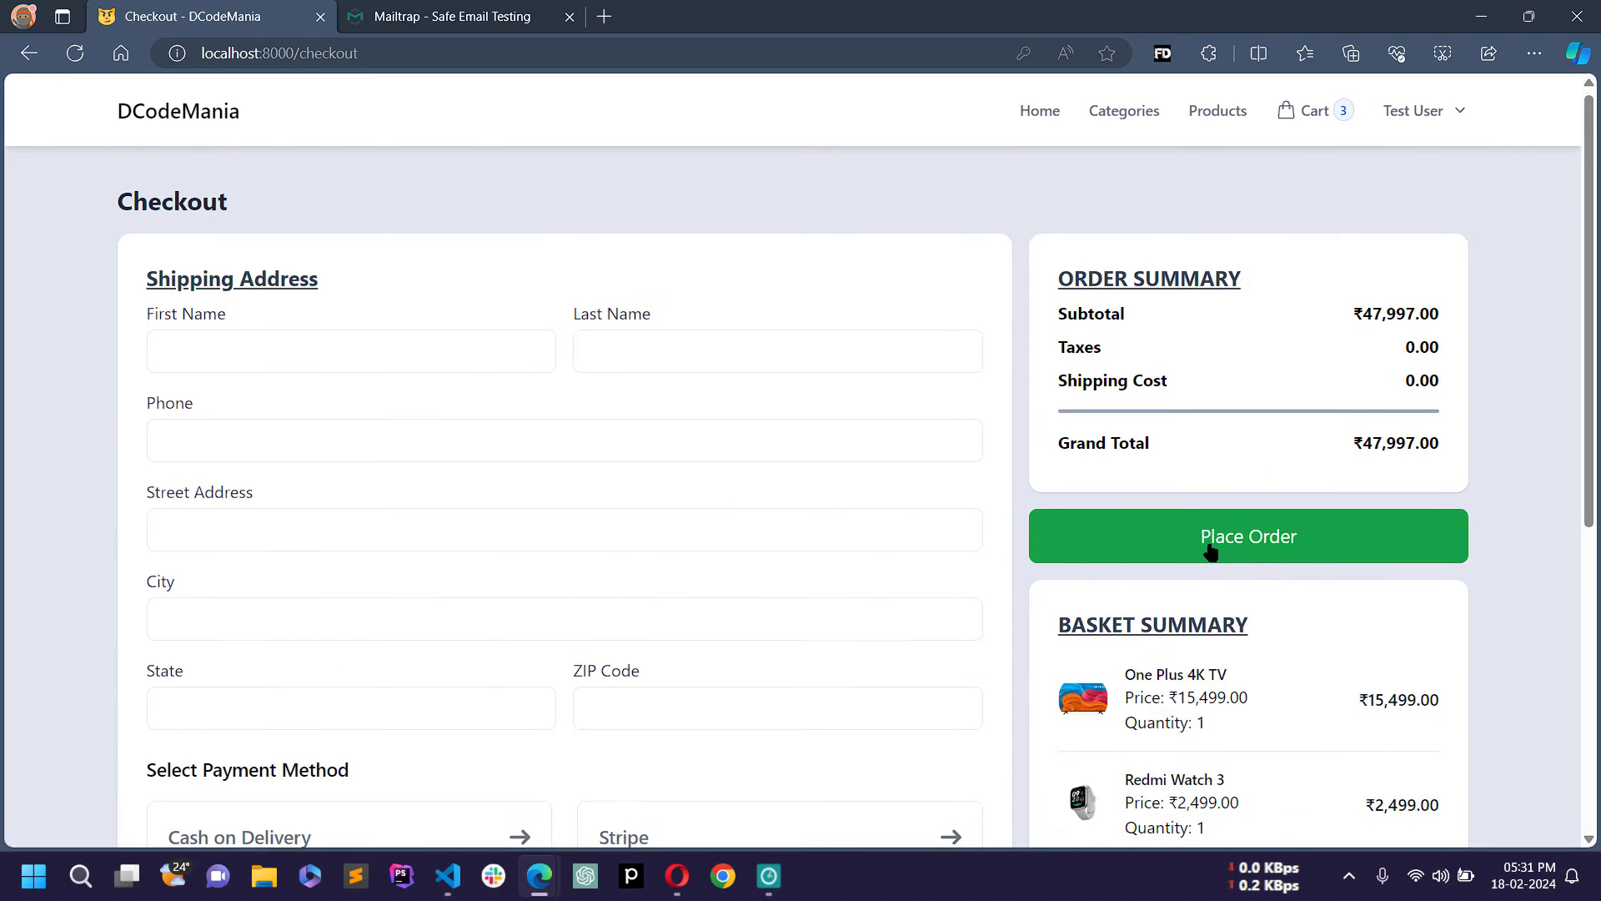
scroll(1211, 549, "down", 3)
Step: Place the order with an empty form so every shipping field and payment method shows required
left_click(1258, 314)
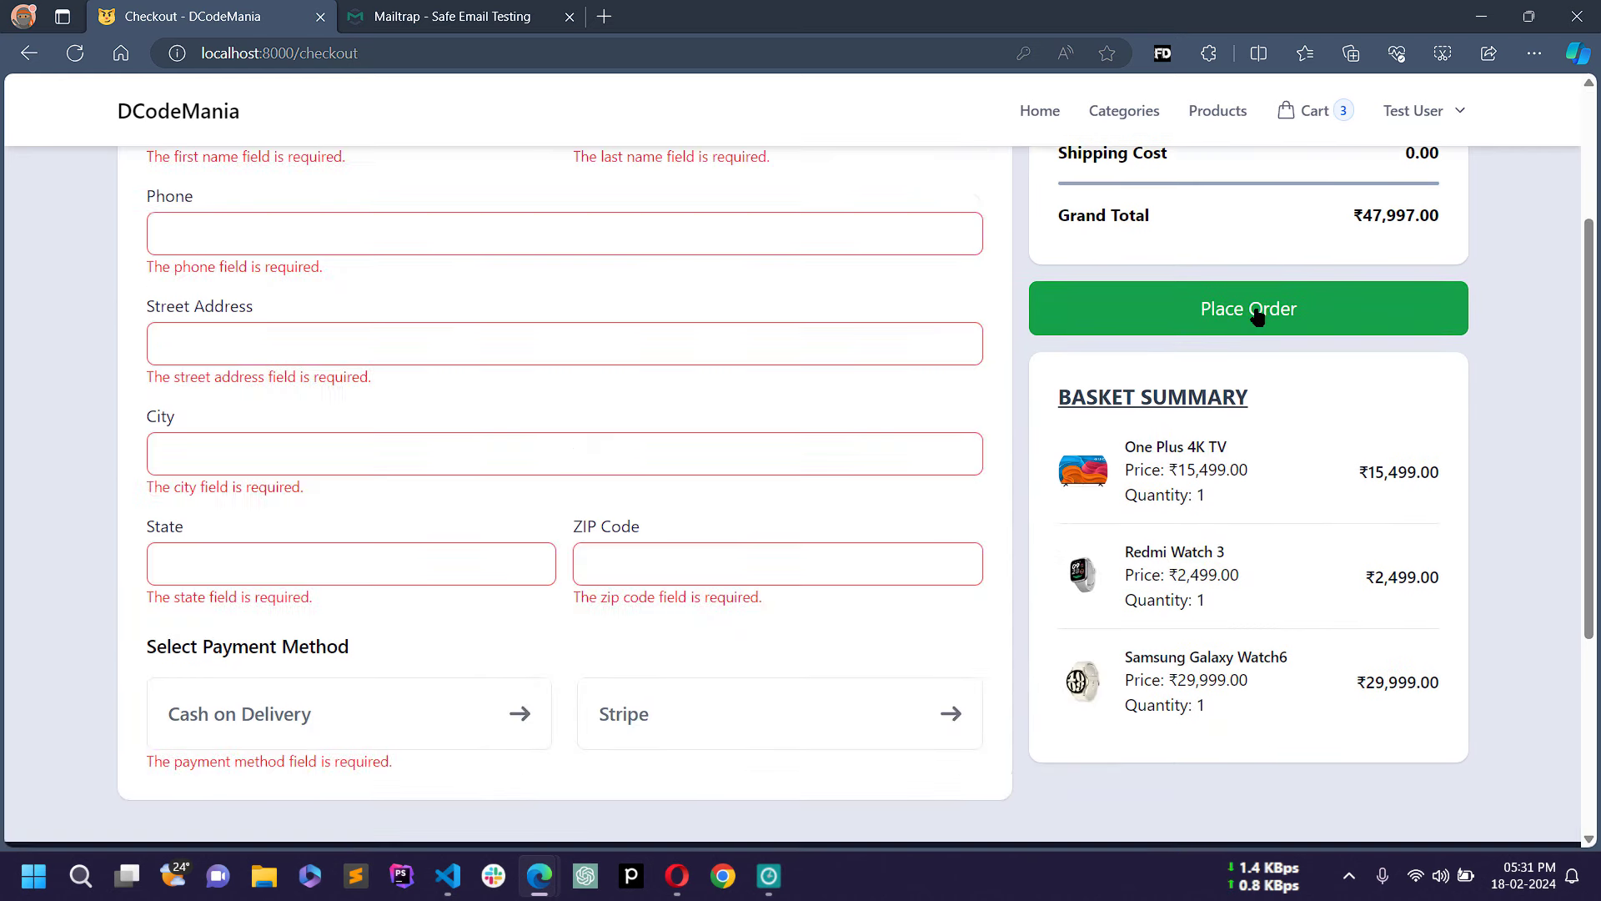
scroll(1057, 473, "up", 2)
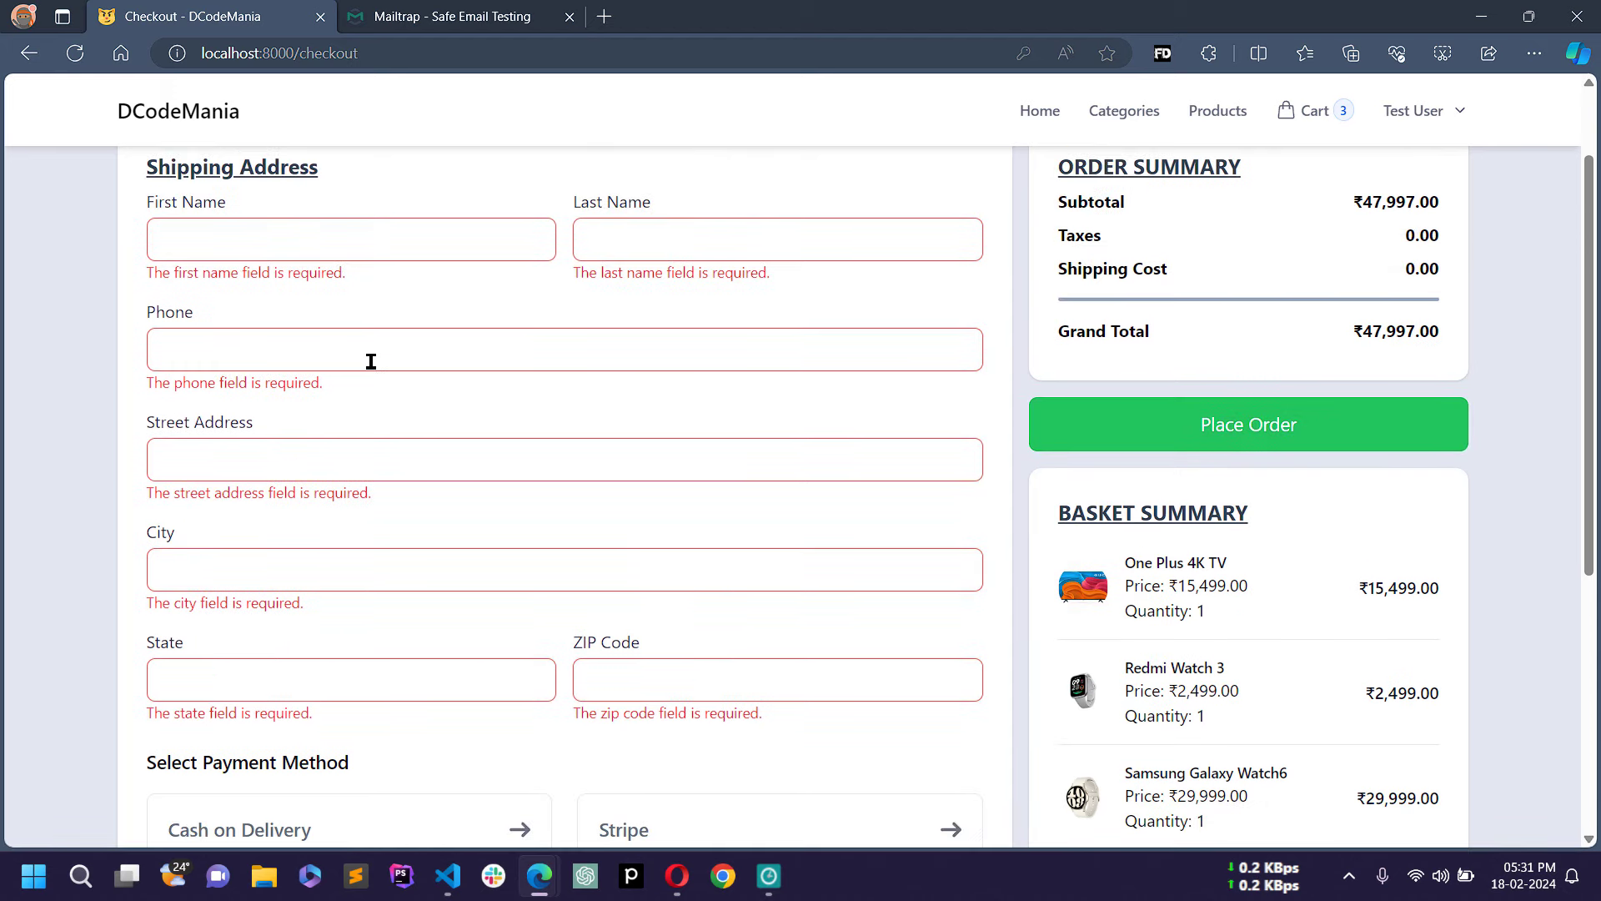
scroll(371, 361, "up", 2)
scroll(651, 593, "down", 4)
scroll(668, 572, "up", 2)
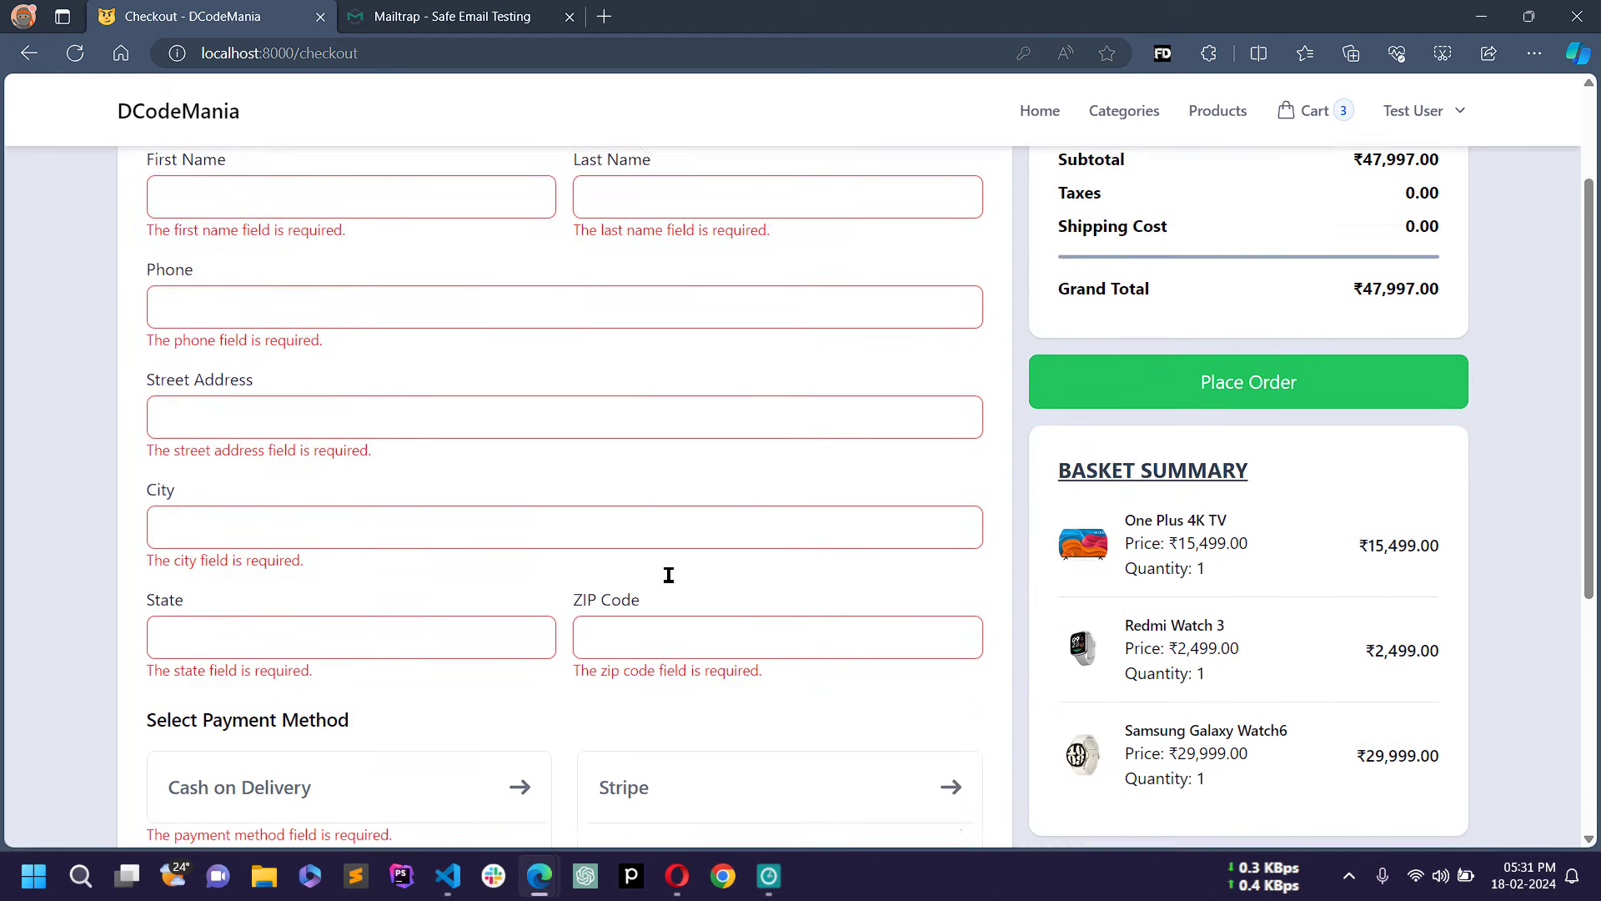
scroll(226, 246, "up", 2)
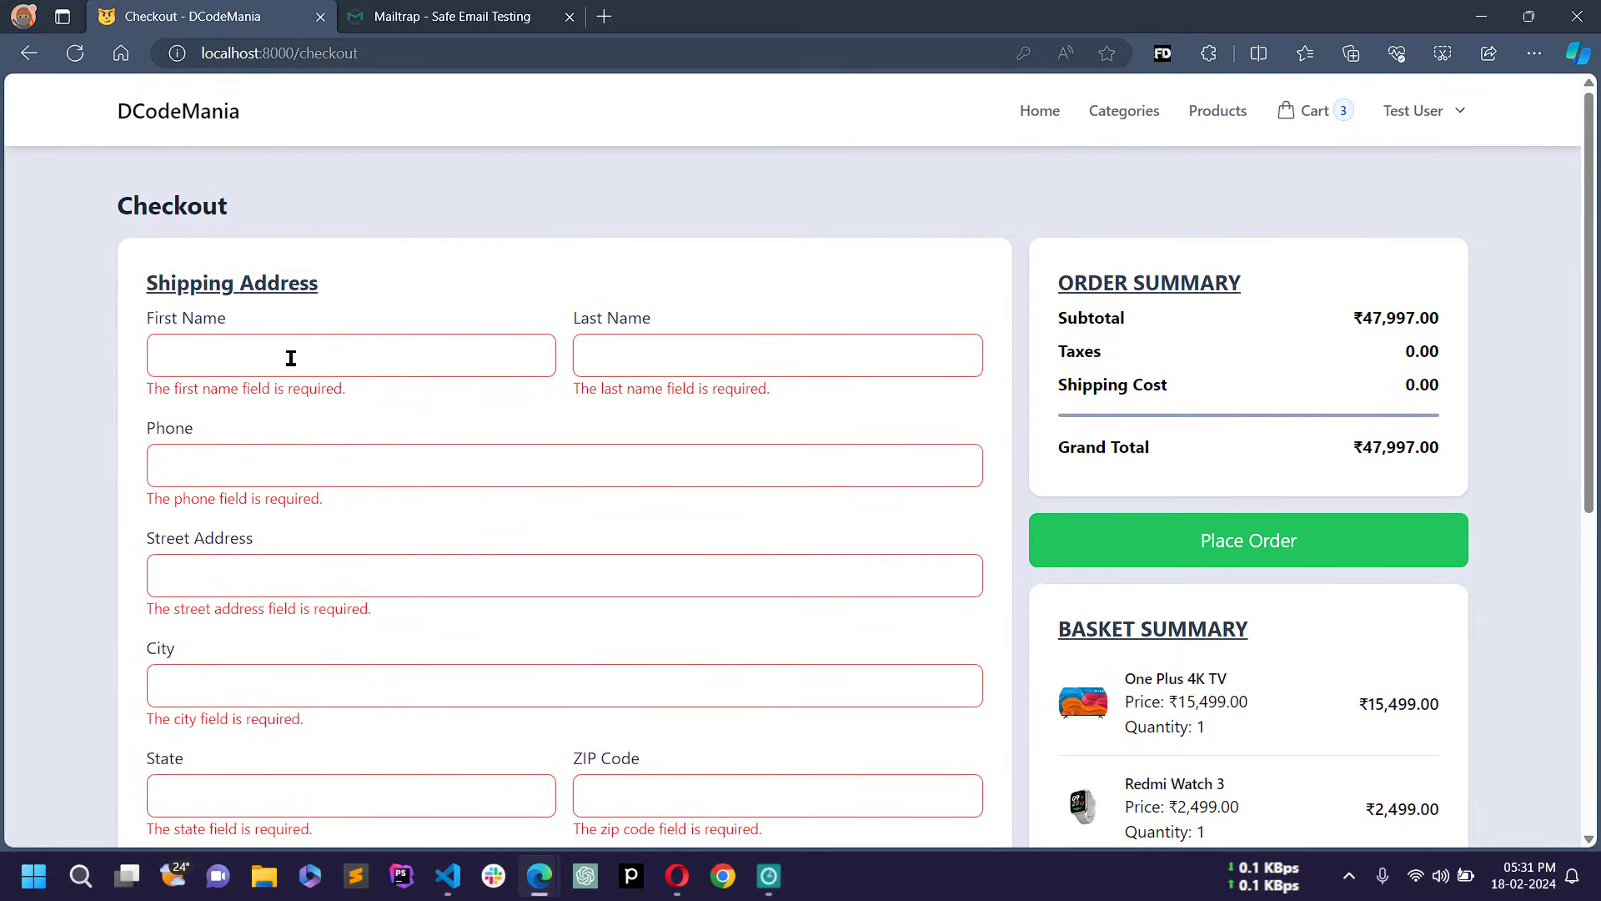
left_click(291, 360)
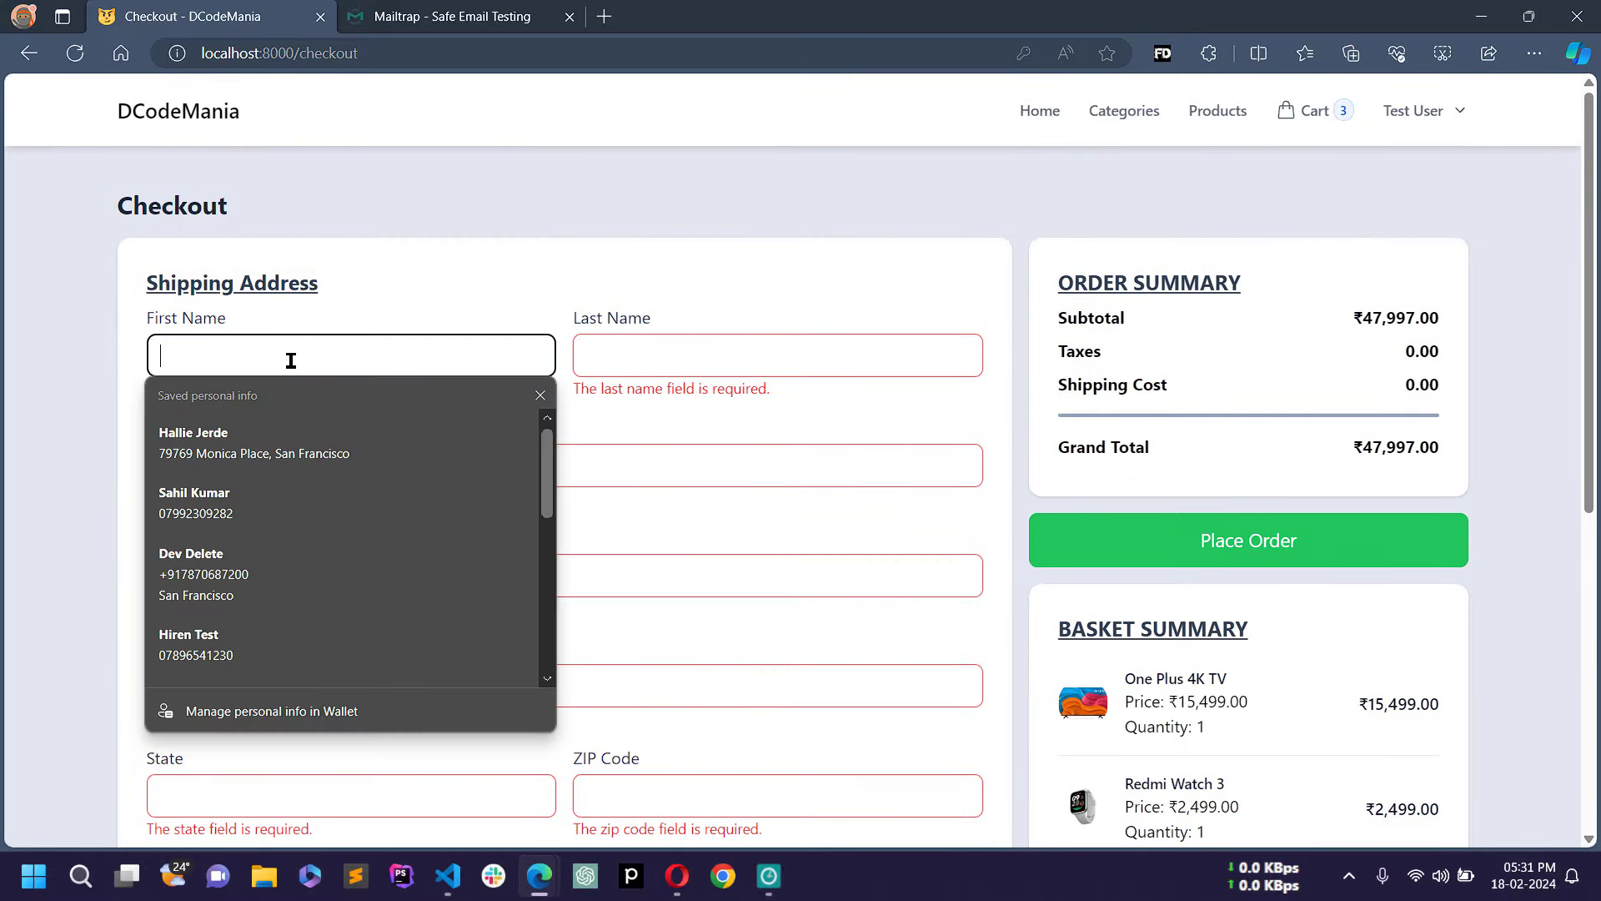
Step: Autofill the shipping address form with Fake Data extension sample values
left_click(892, 198)
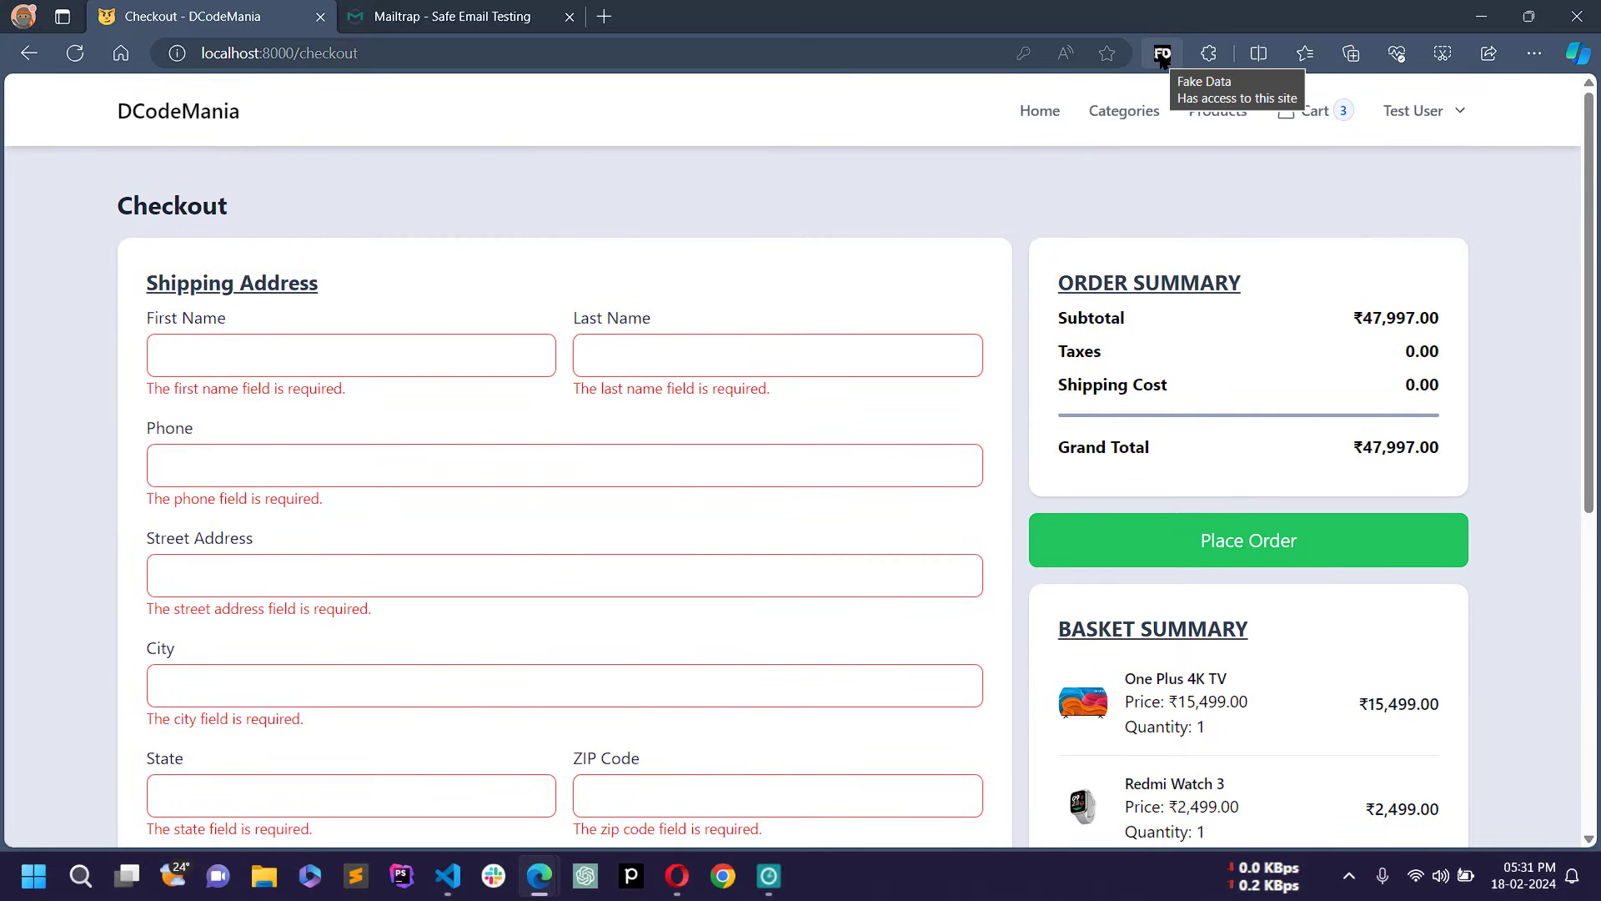
left_click(1163, 53)
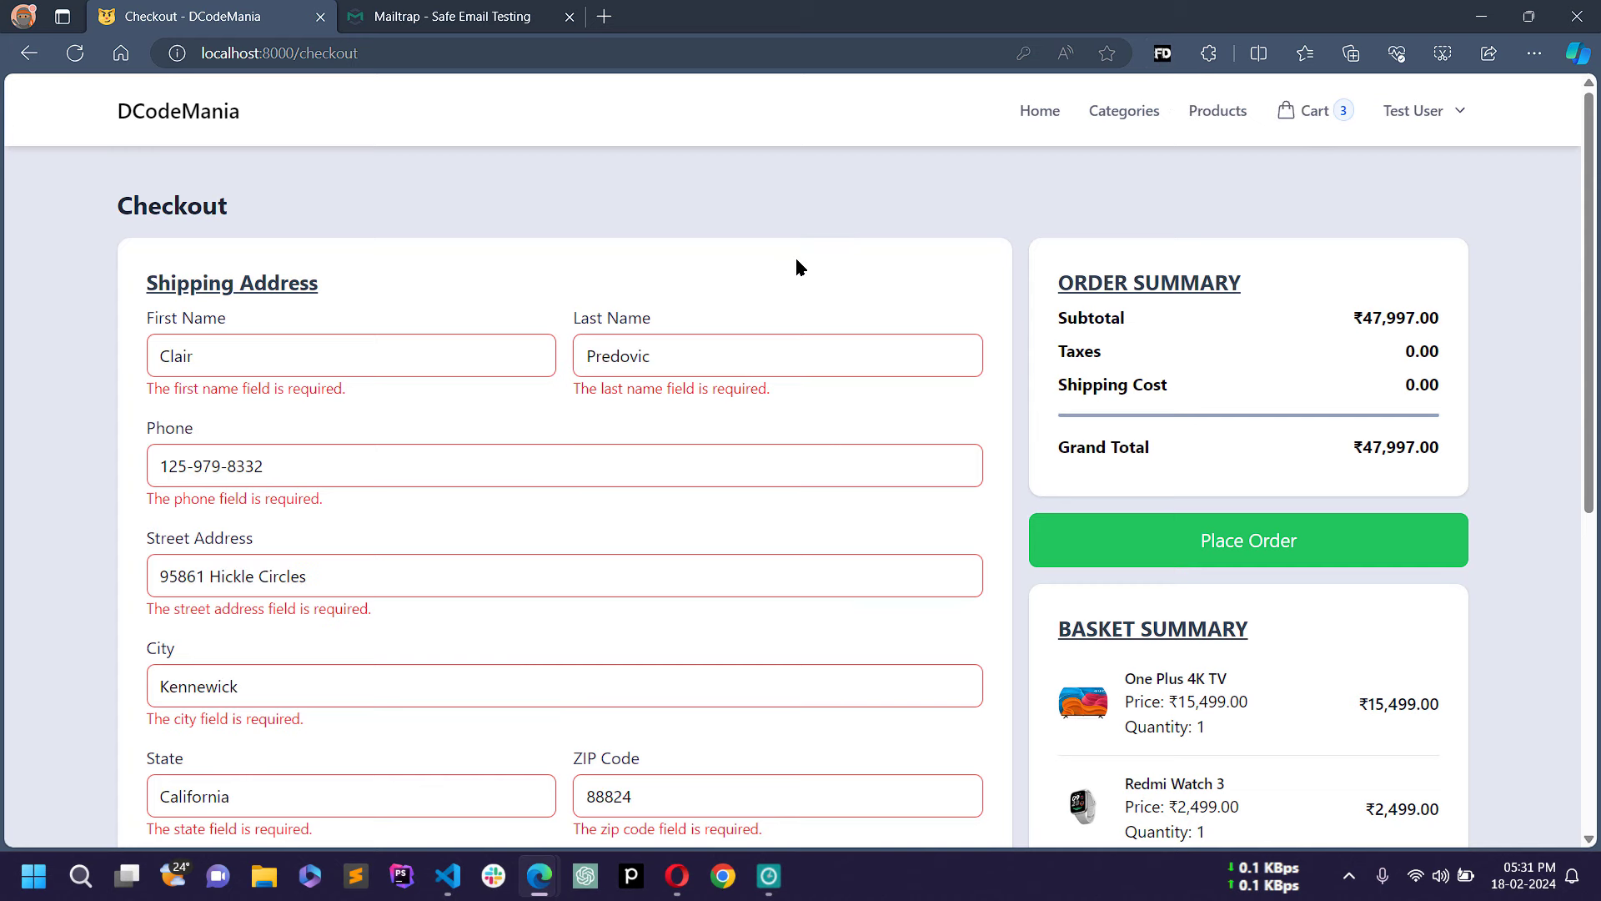
scroll(797, 262, "down", 2)
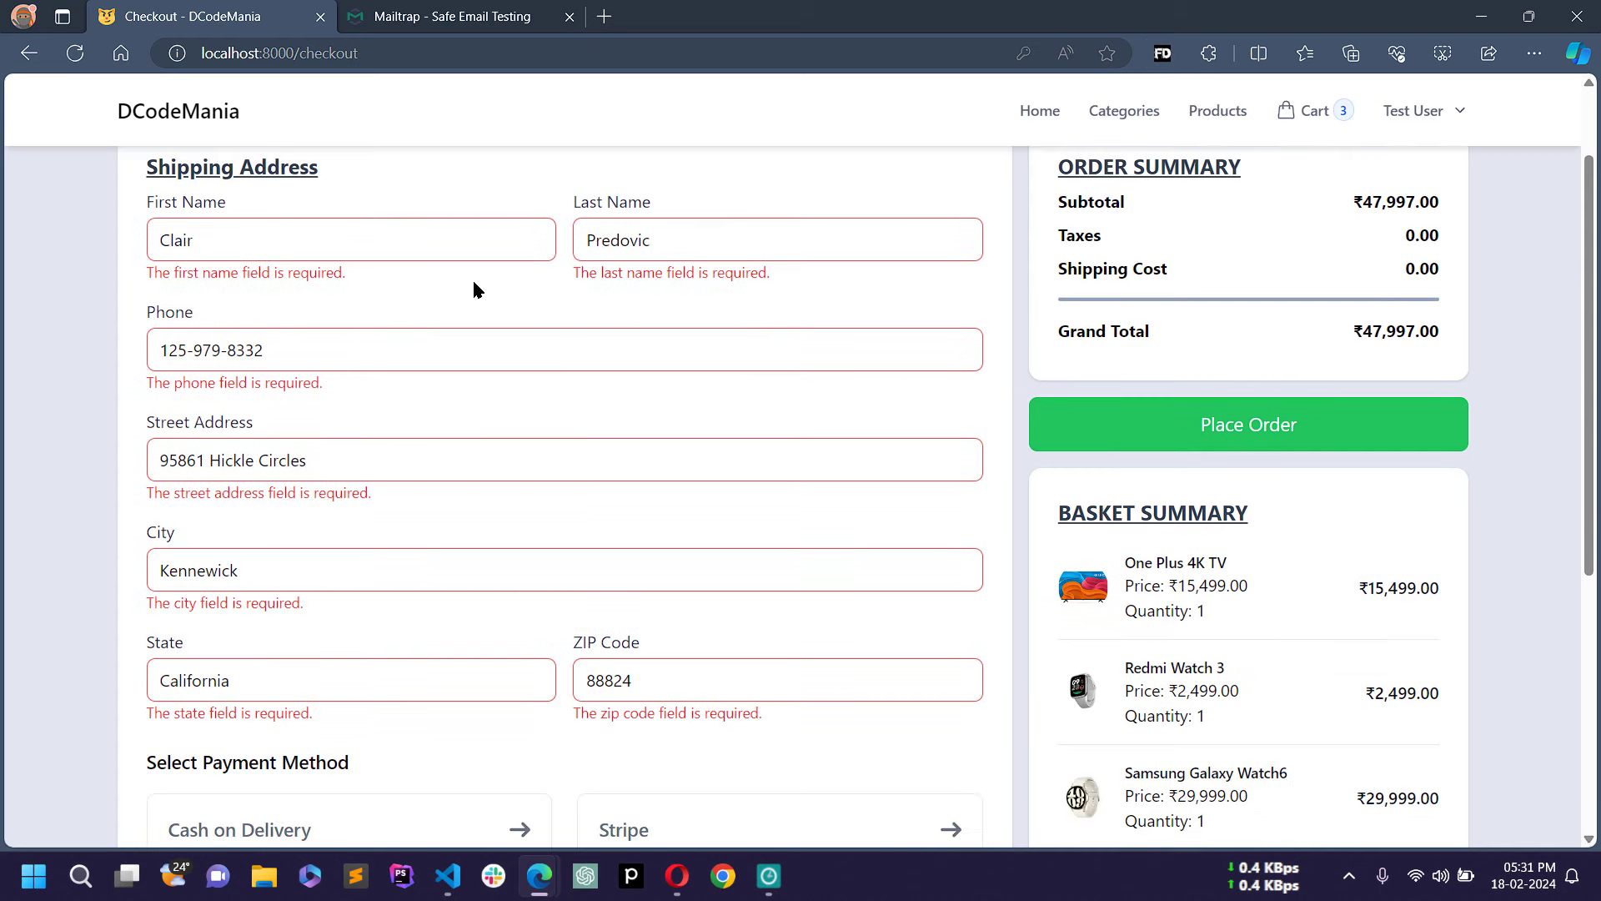
scroll(447, 562, "down", 5)
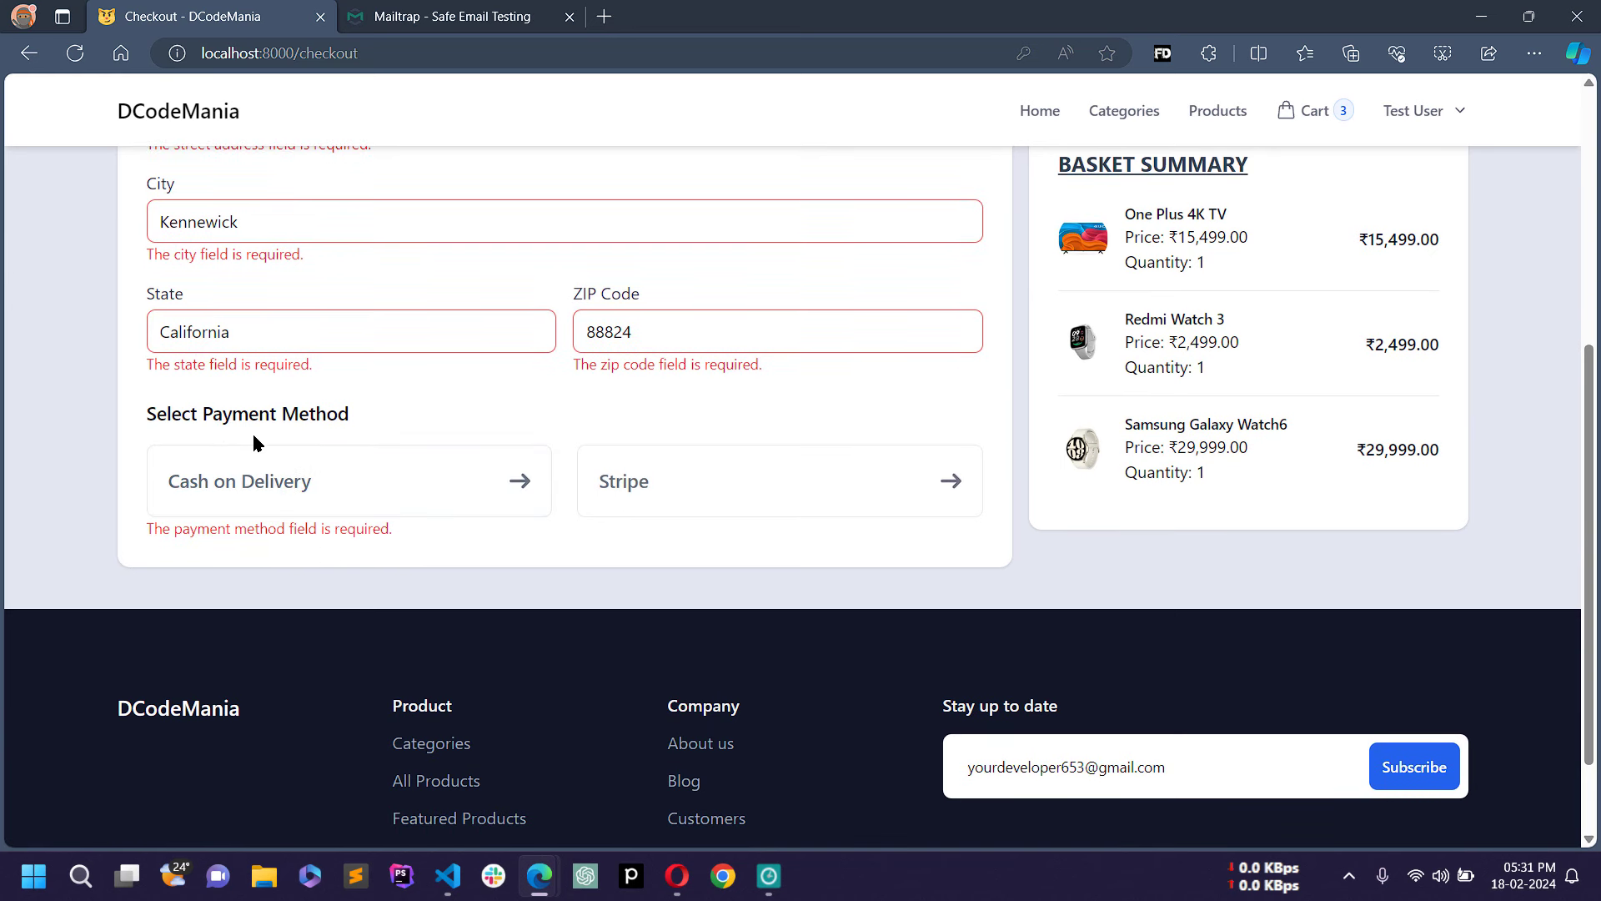
Step: Select Stripe as the payment method and place the order
left_click(297, 487)
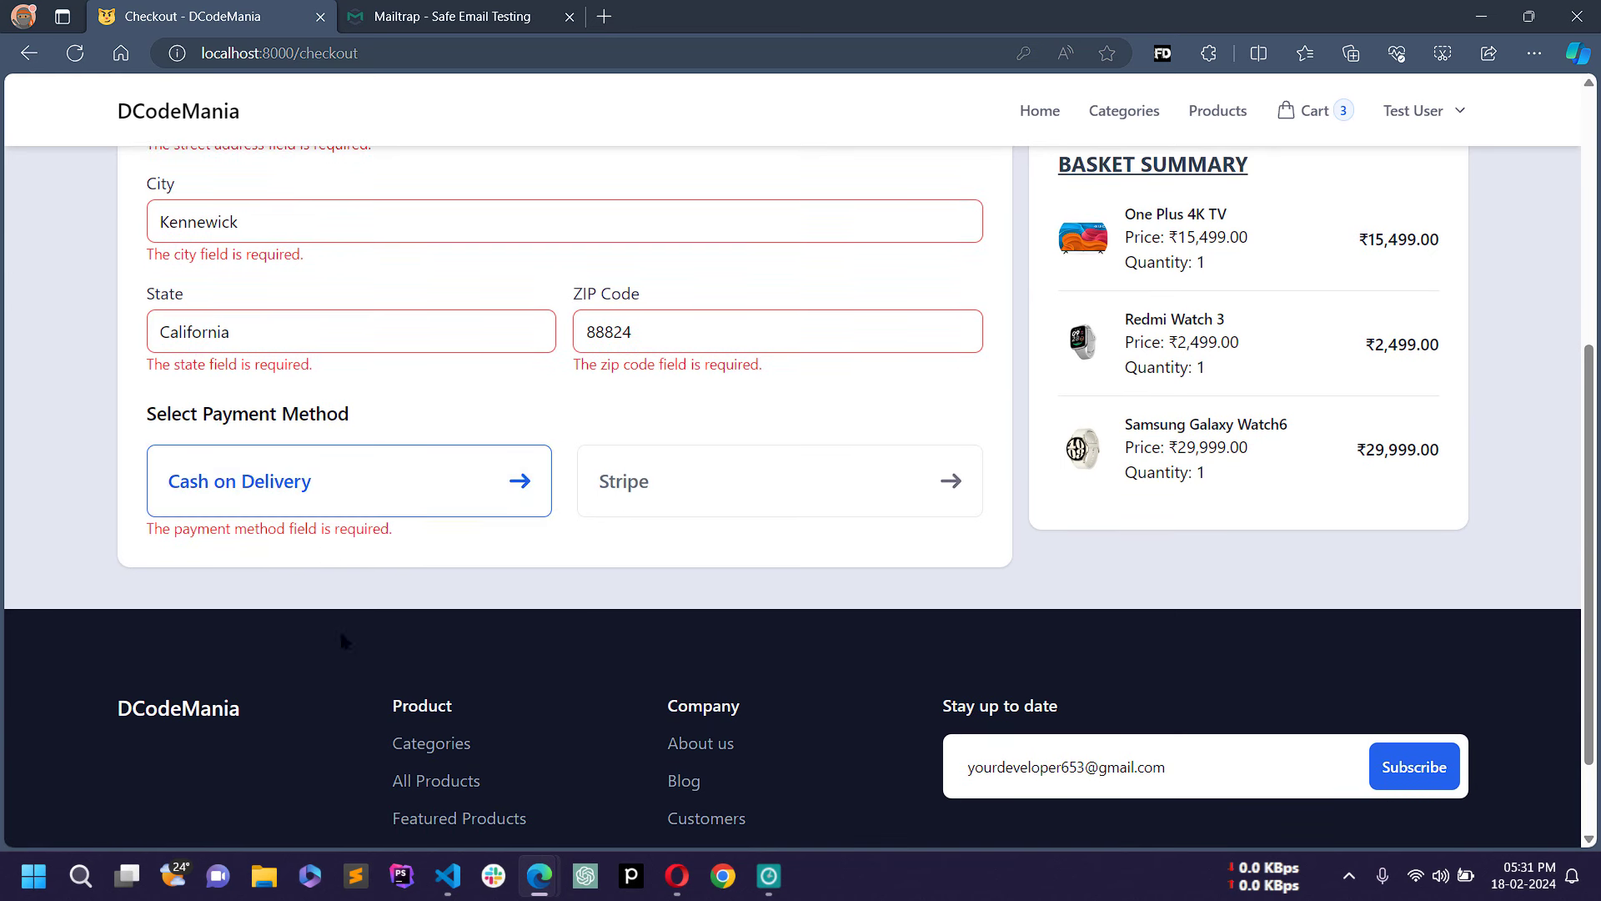
left_click(761, 501)
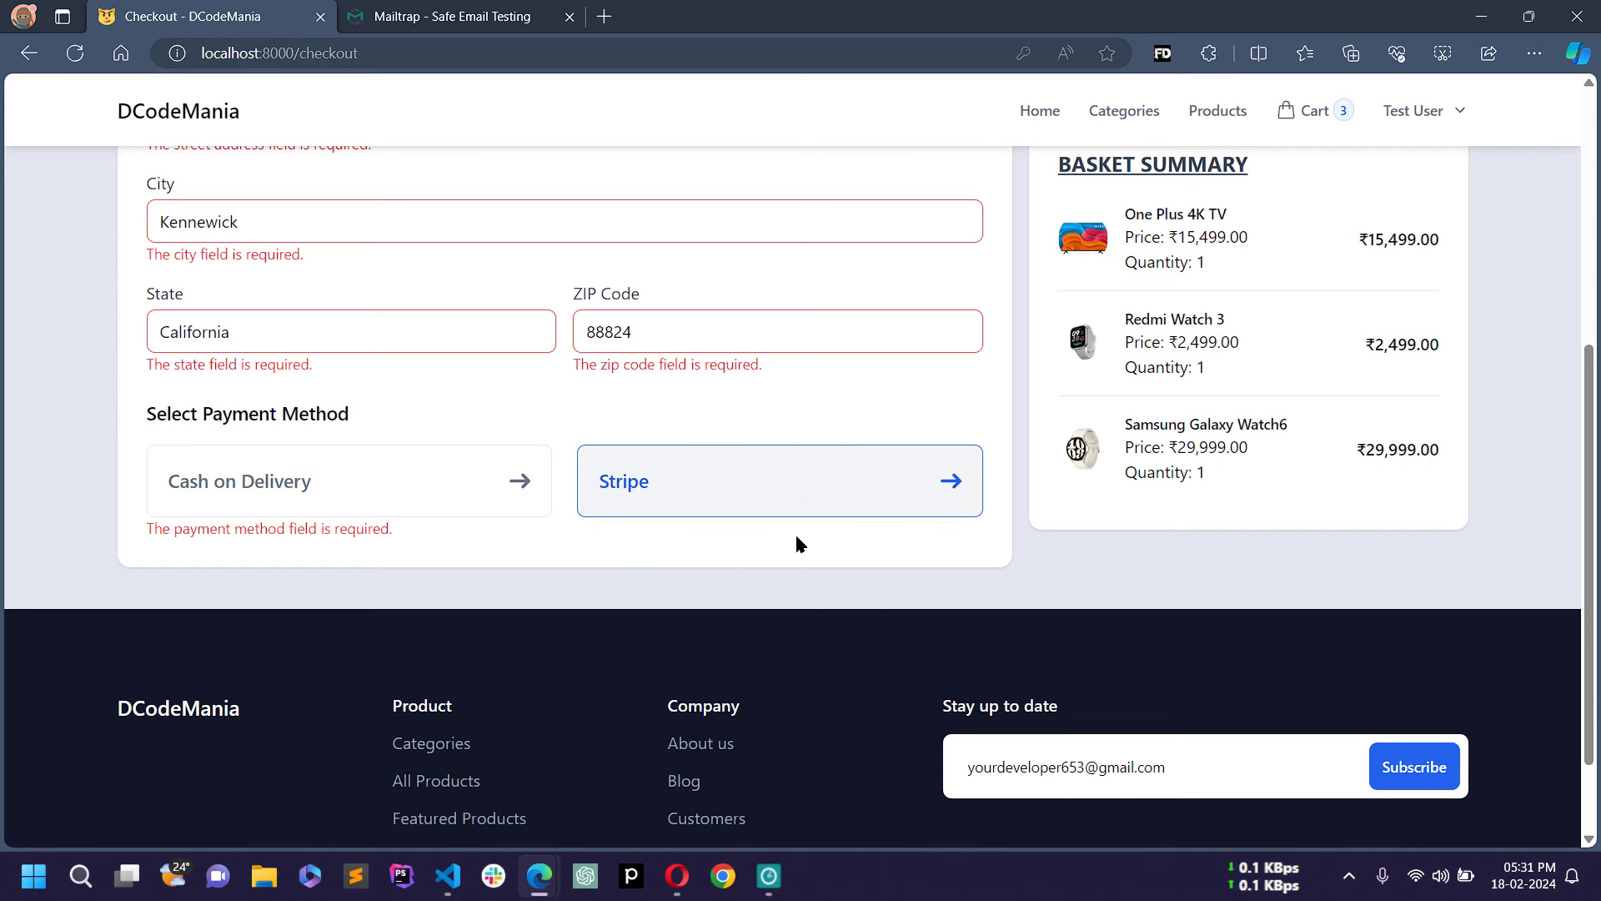
scroll(837, 568, "up", 4)
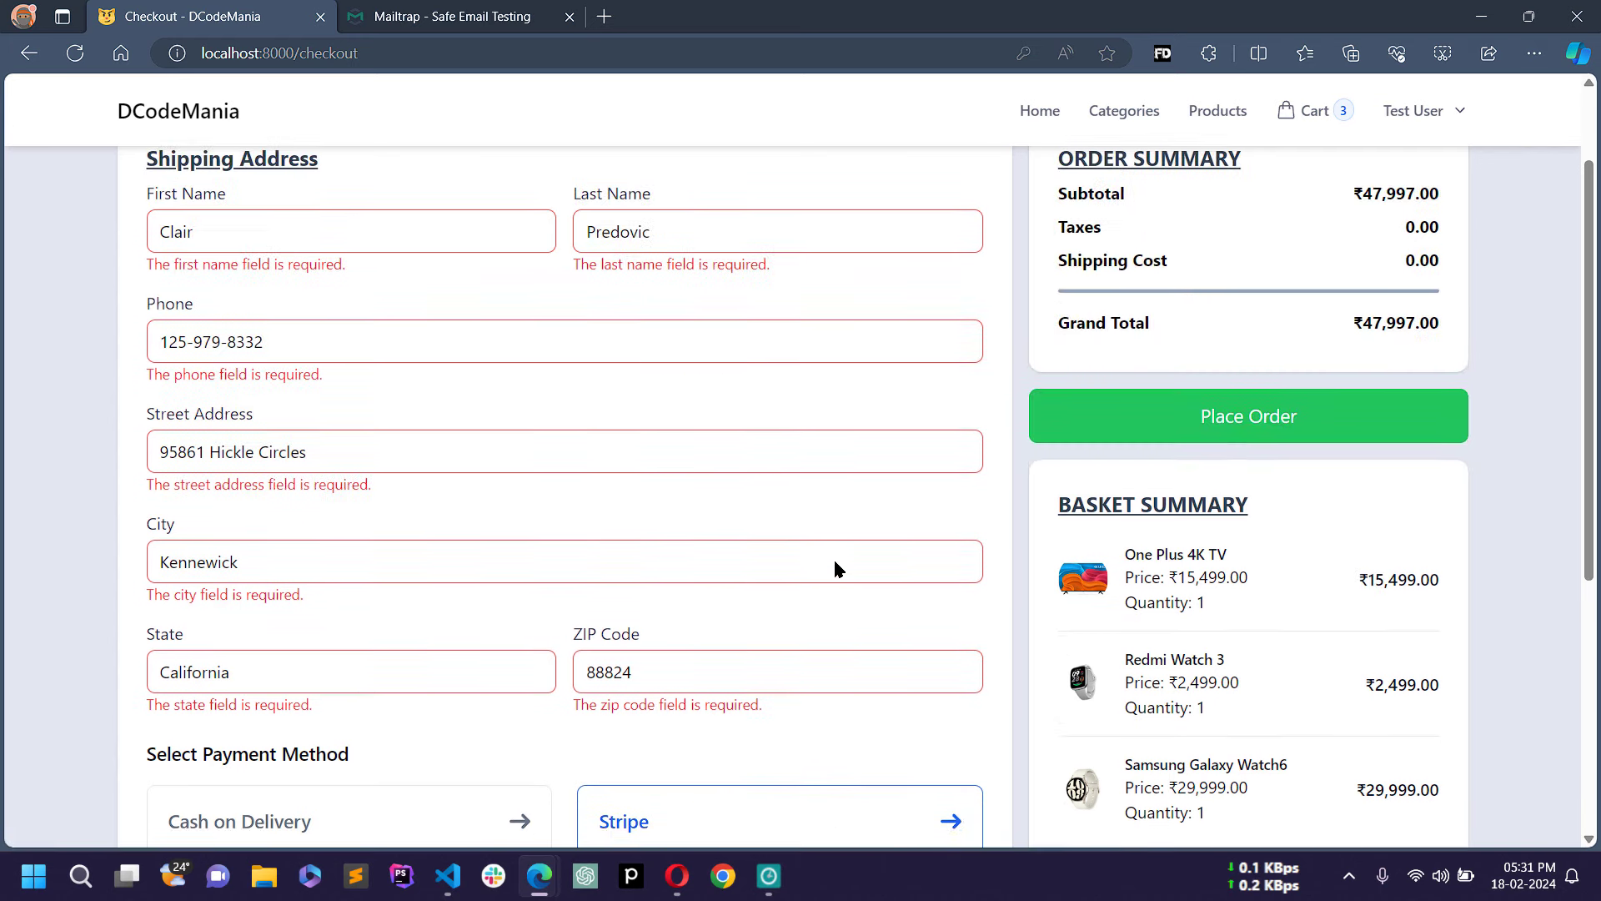
left_click(1283, 440)
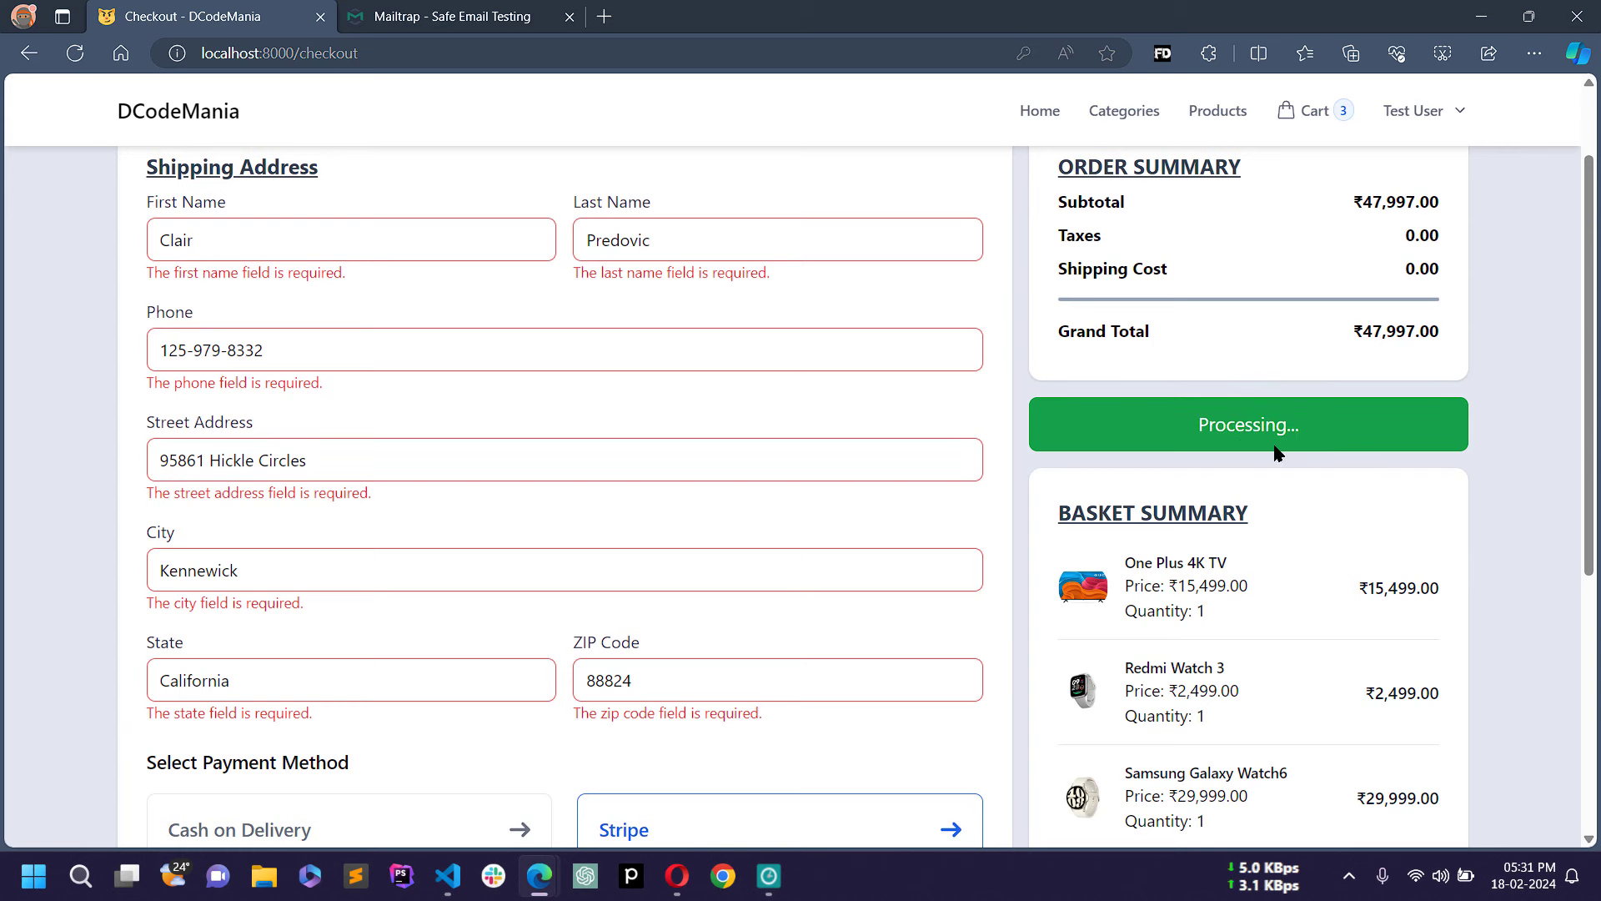
Step: Wait for the order to redirect to Stripe Checkout showing ₹47,997.00
scroll(1318, 453, "up", 2)
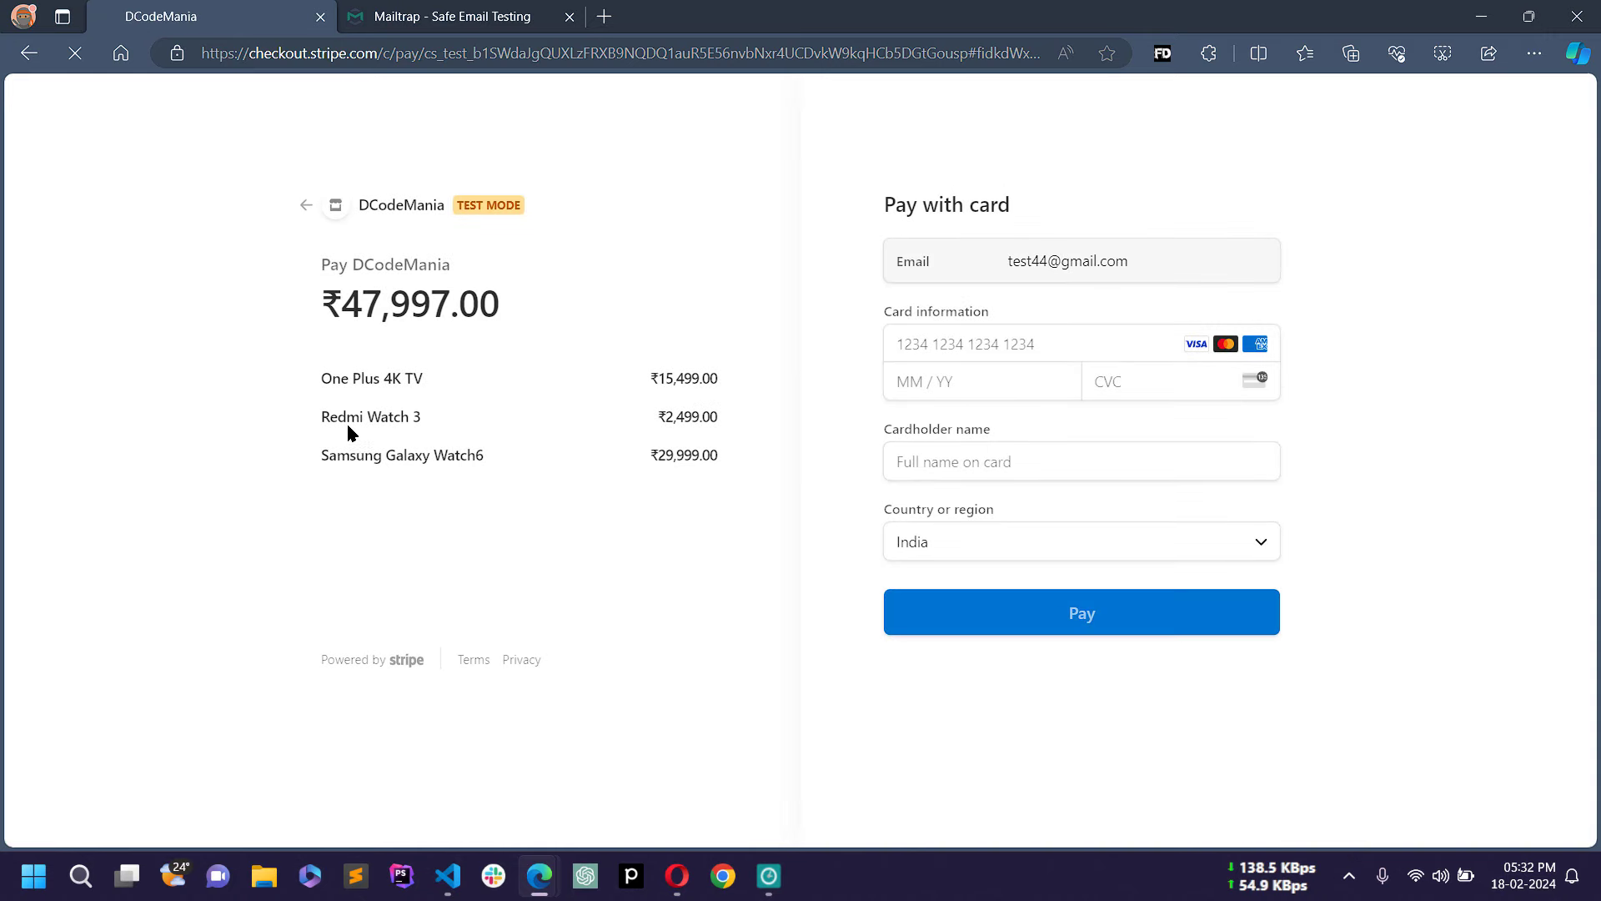
Step: Pay ₹47,997.00 with the Stripe test card, expiry, CVC and the saved cardholder name
left_click_drag(362, 306, 451, 305)
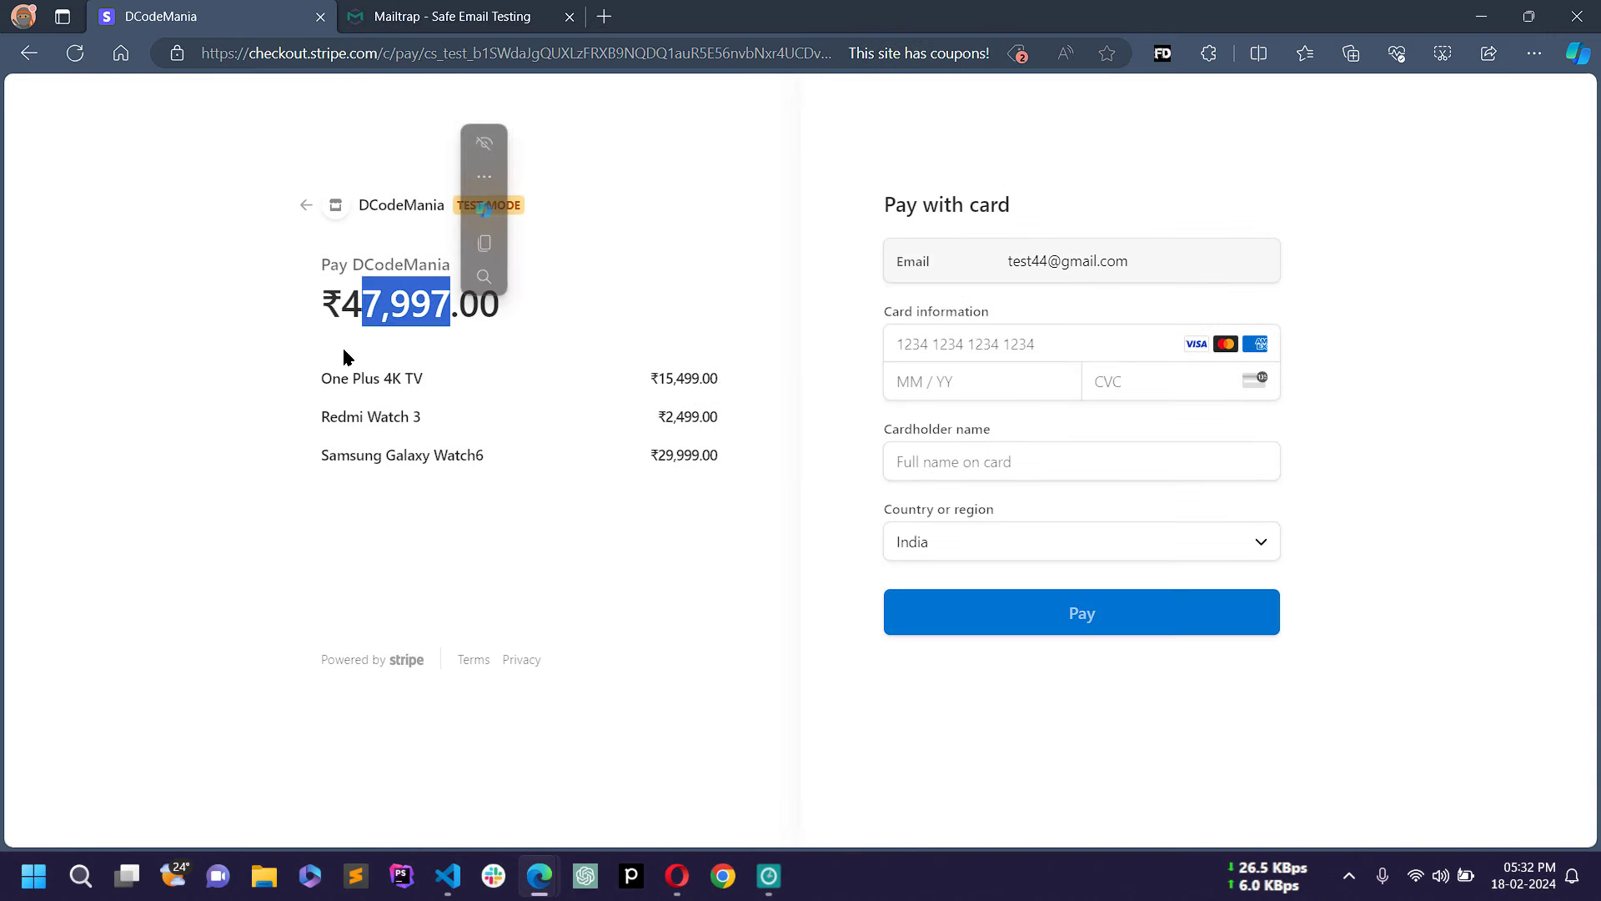
mouse_move(314, 386)
left_mouse_down()
mouse_move(350, 372)
mouse_move(320, 395)
left_mouse_up()
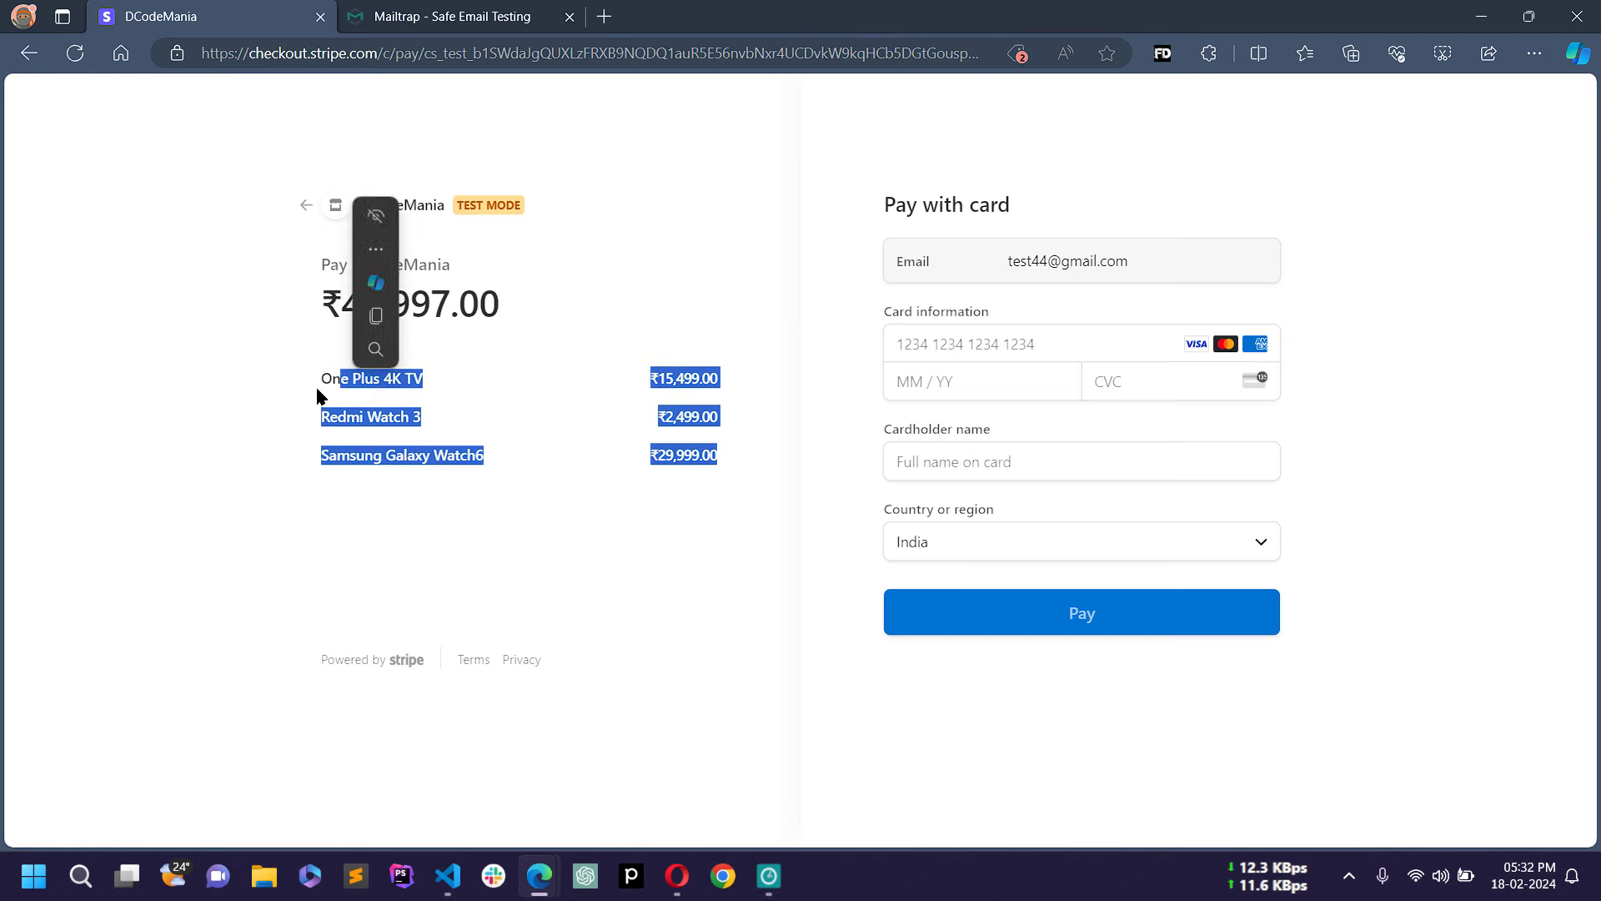
left_click(318, 391)
left_click(1084, 344)
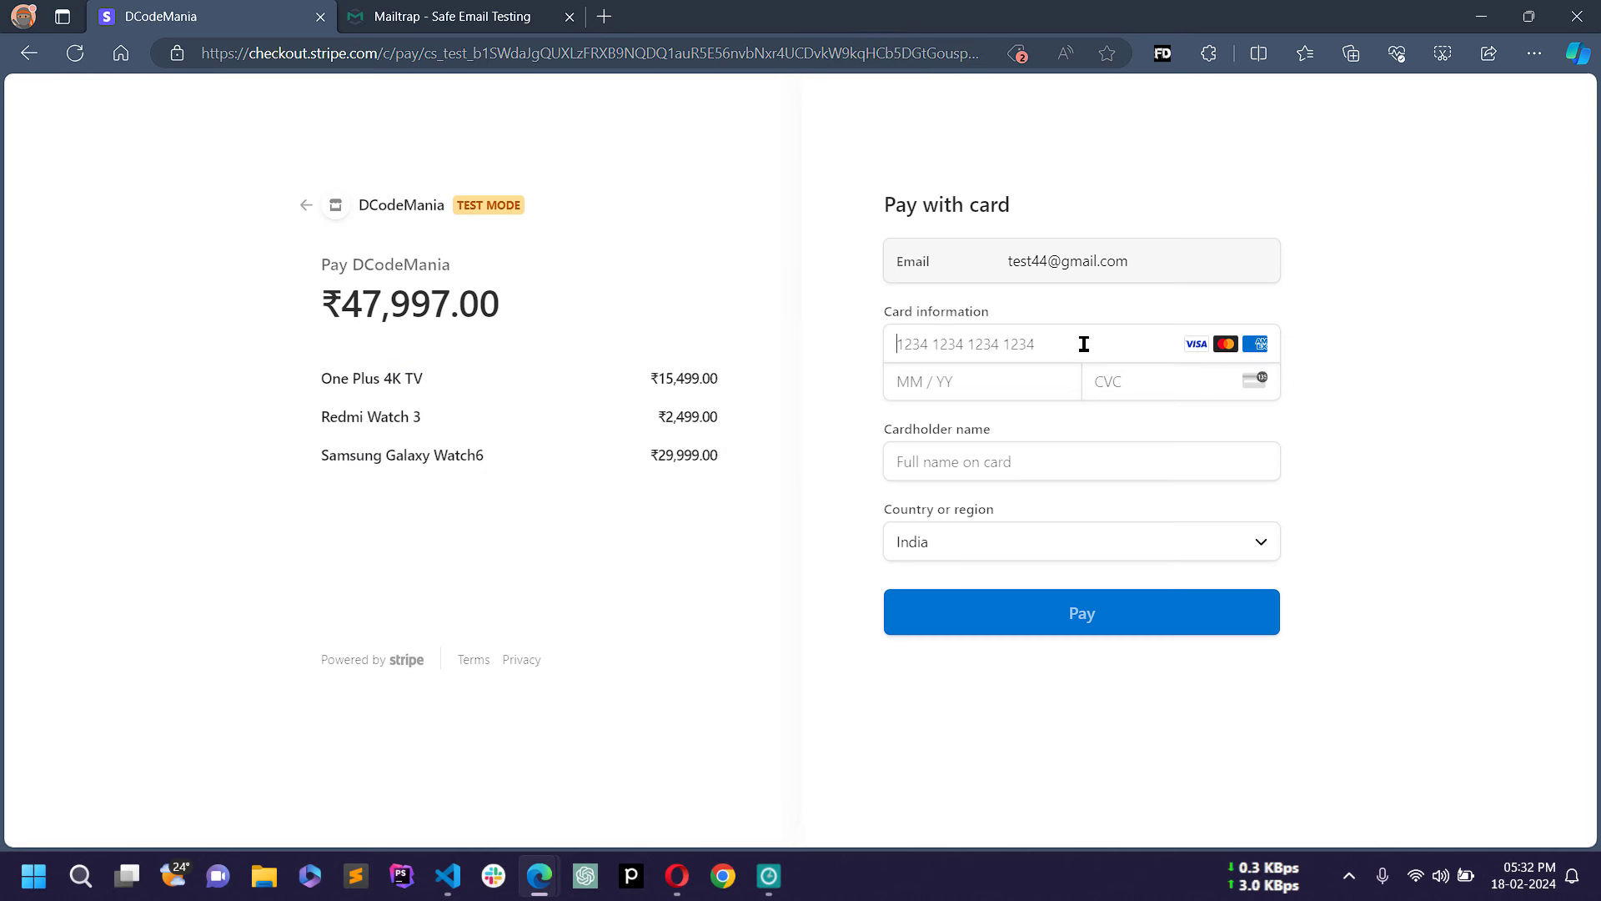
type("424242")
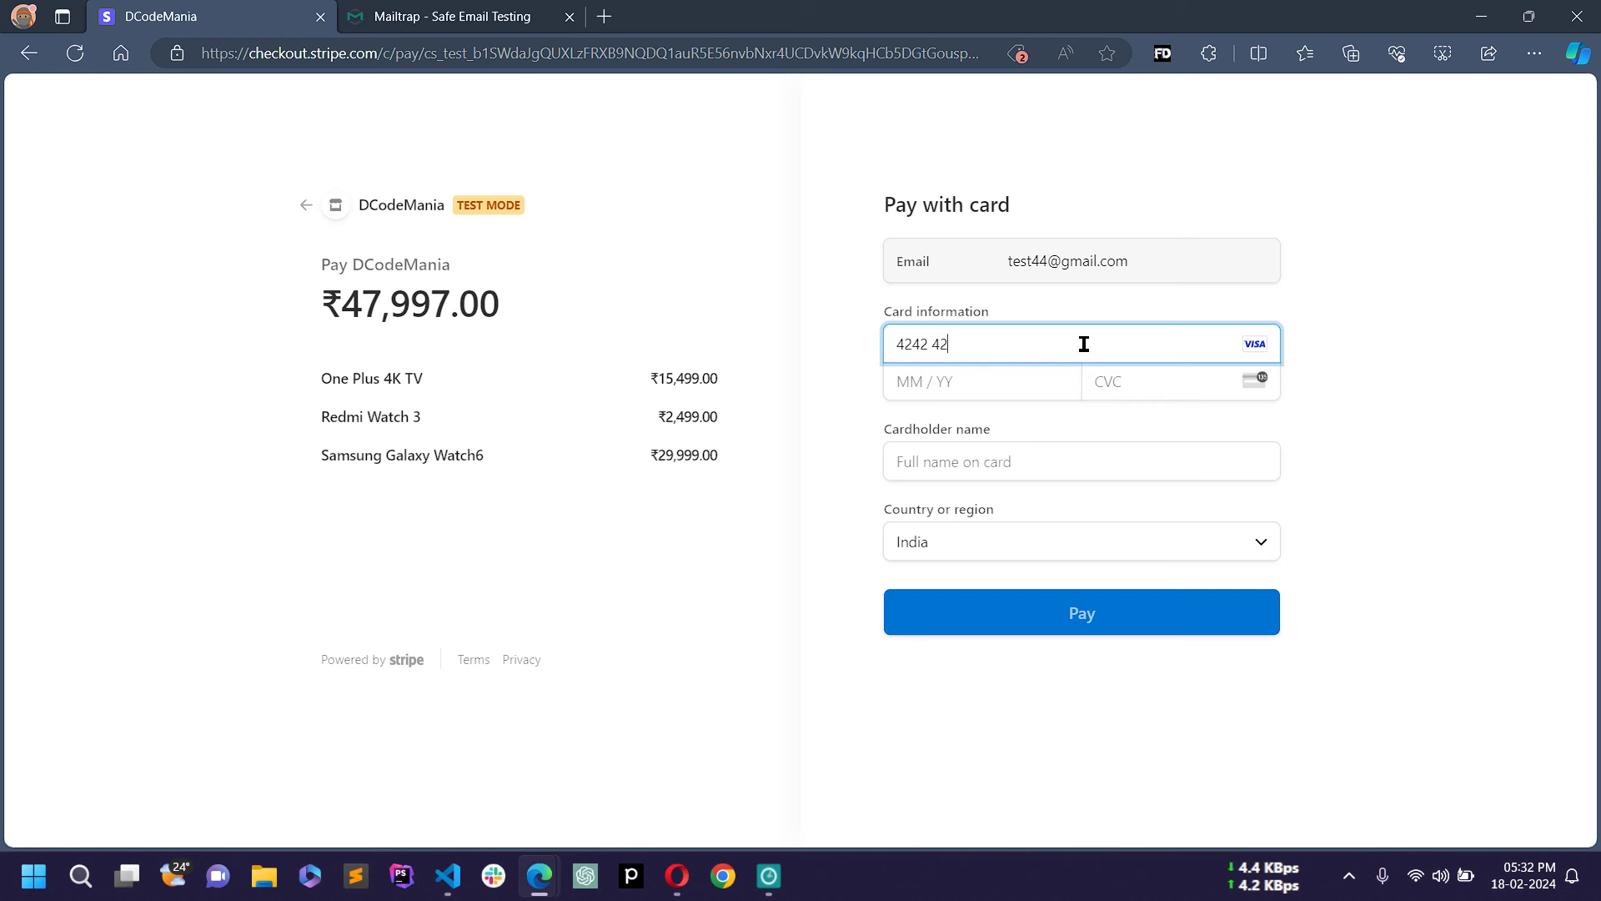
type("42424242")
type("420424442")
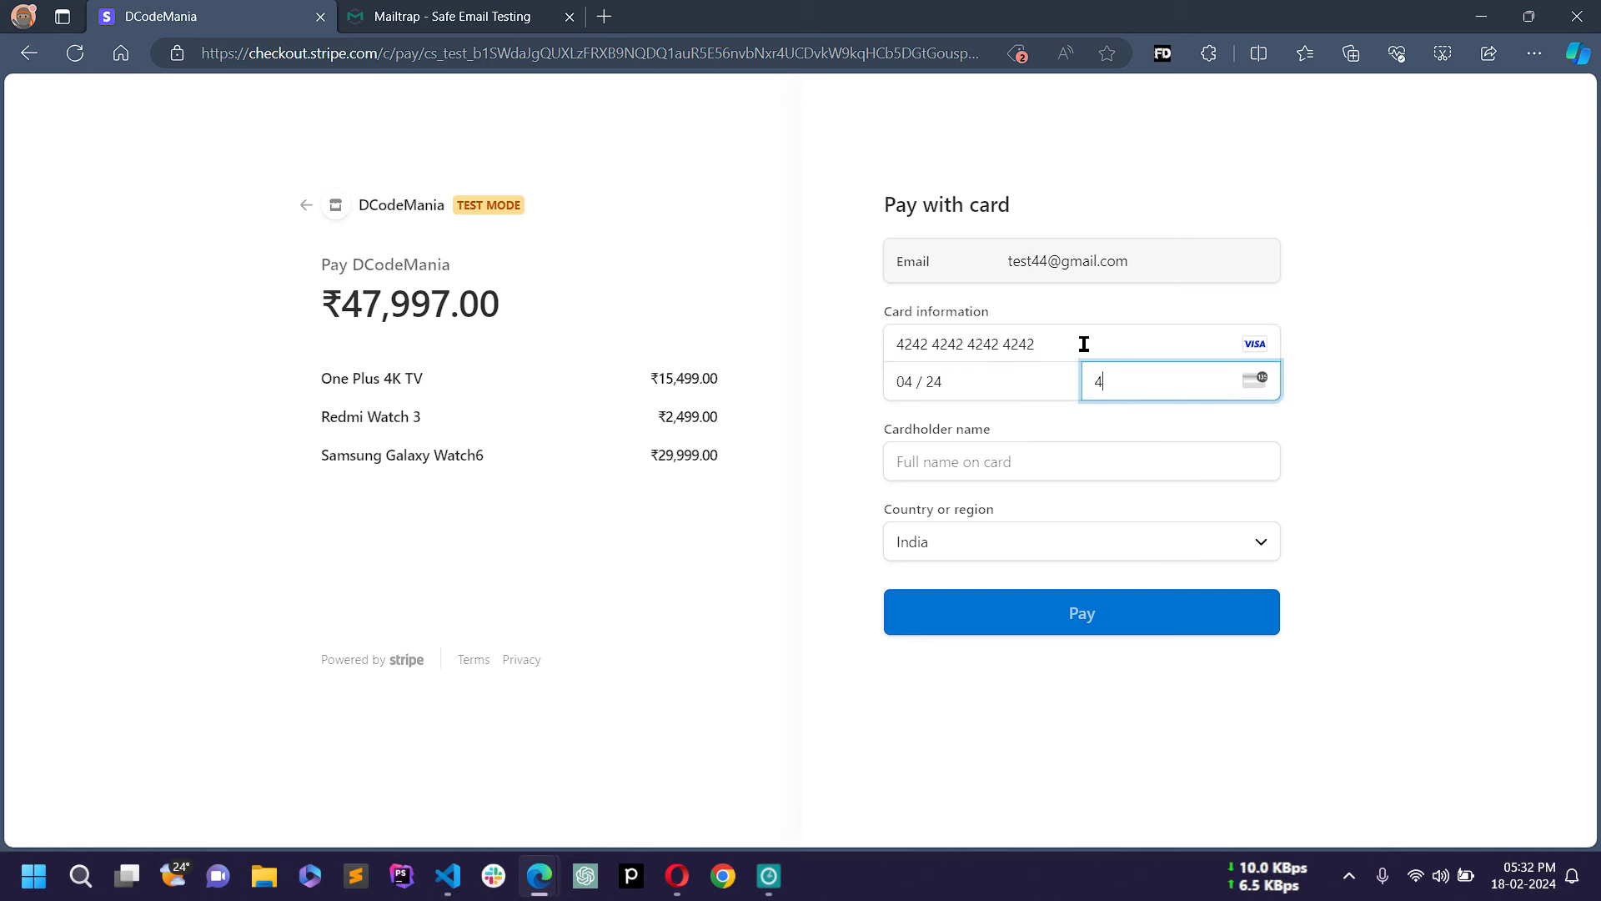
key("Tab")
type("Sa")
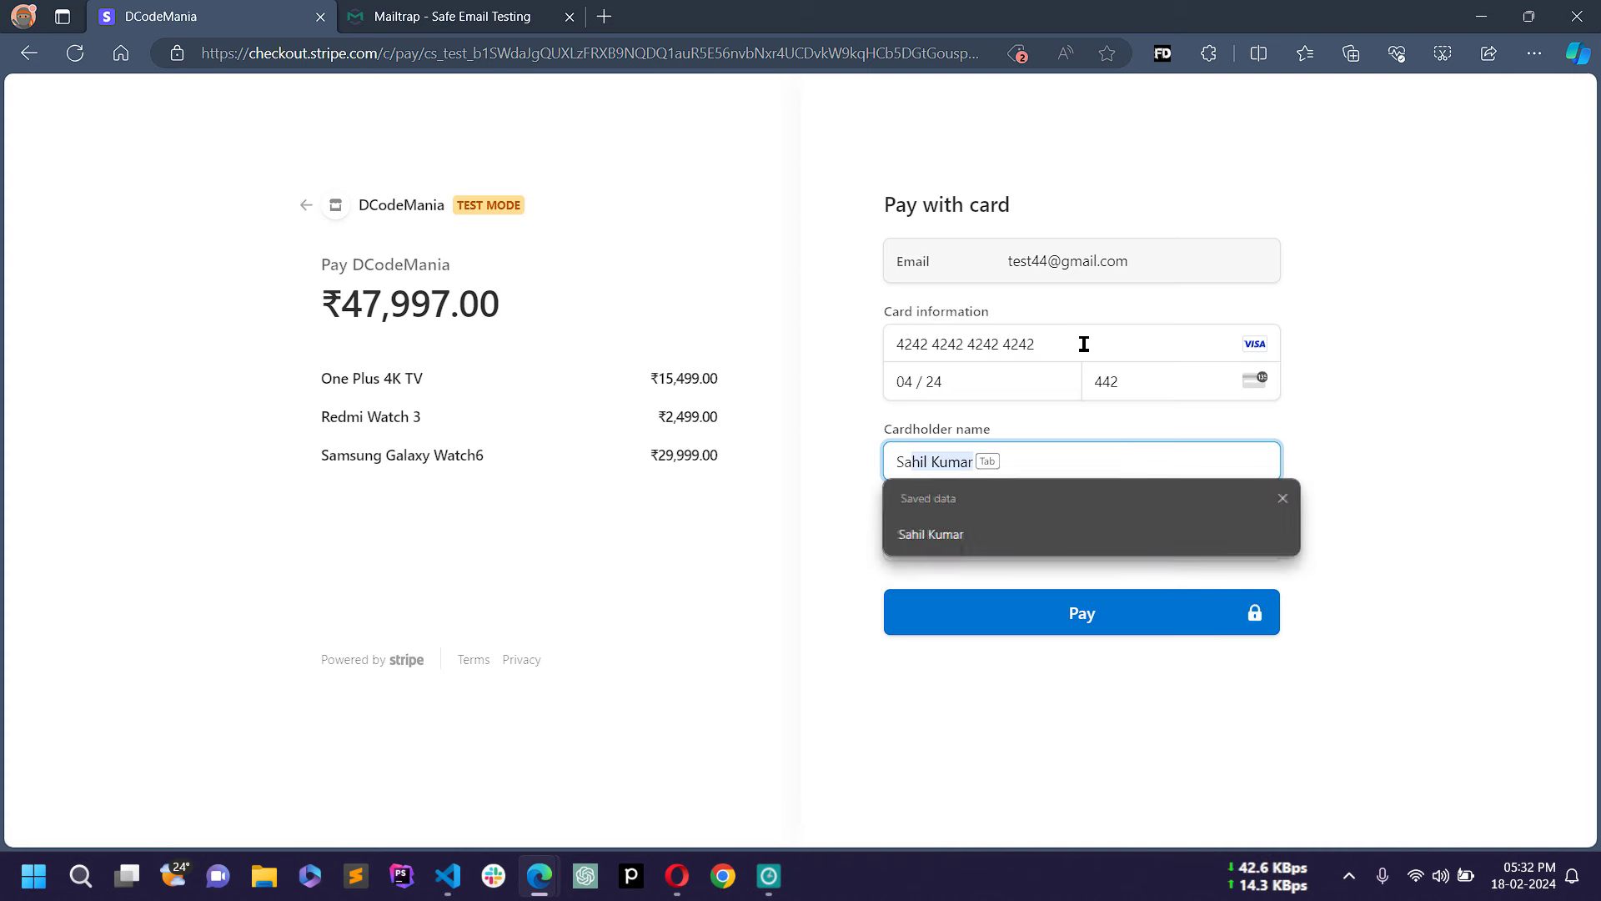
left_click(987, 529)
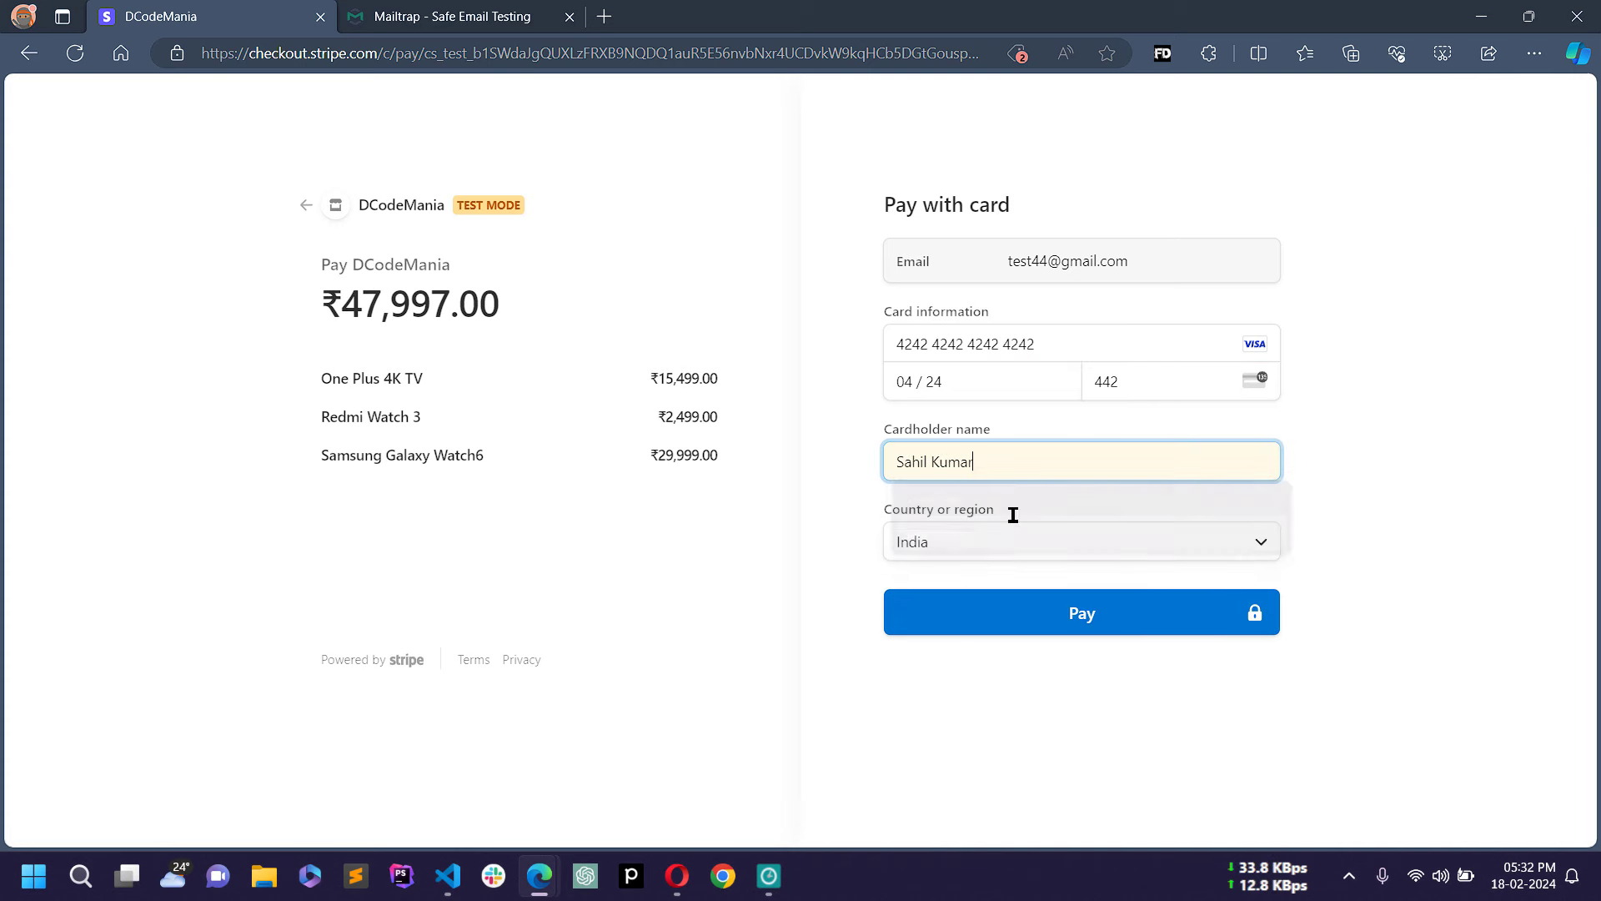
left_click(1075, 617)
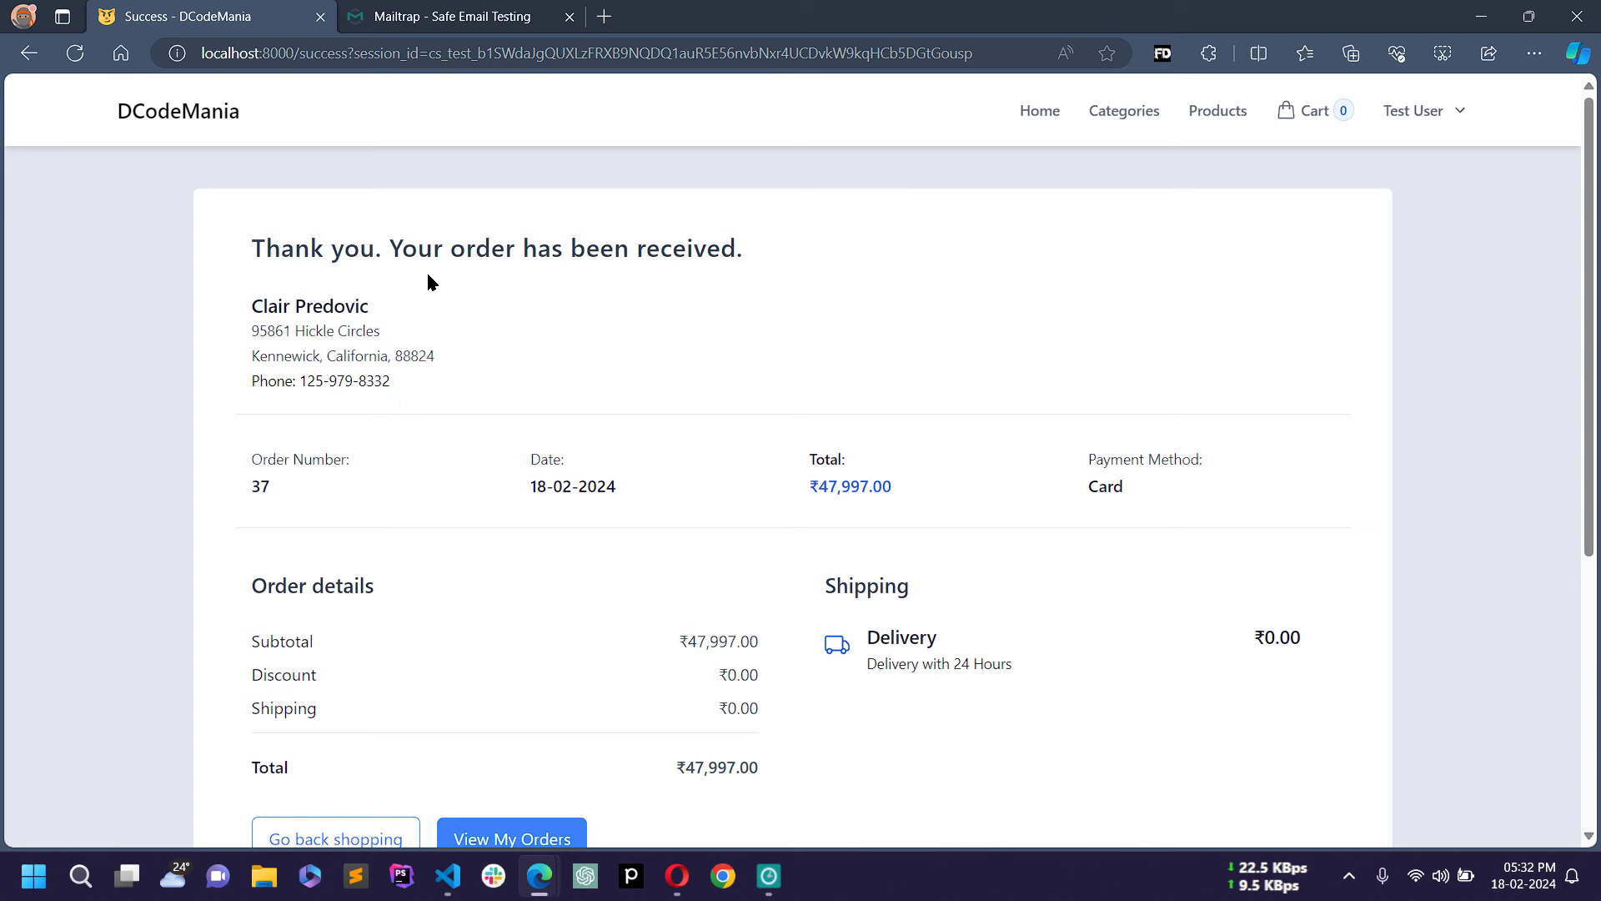
Step: Review the confirmation's thank-you heading, customer name and shipping address
scroll(605, 358, "down", 5)
scroll(656, 409, "up", 5)
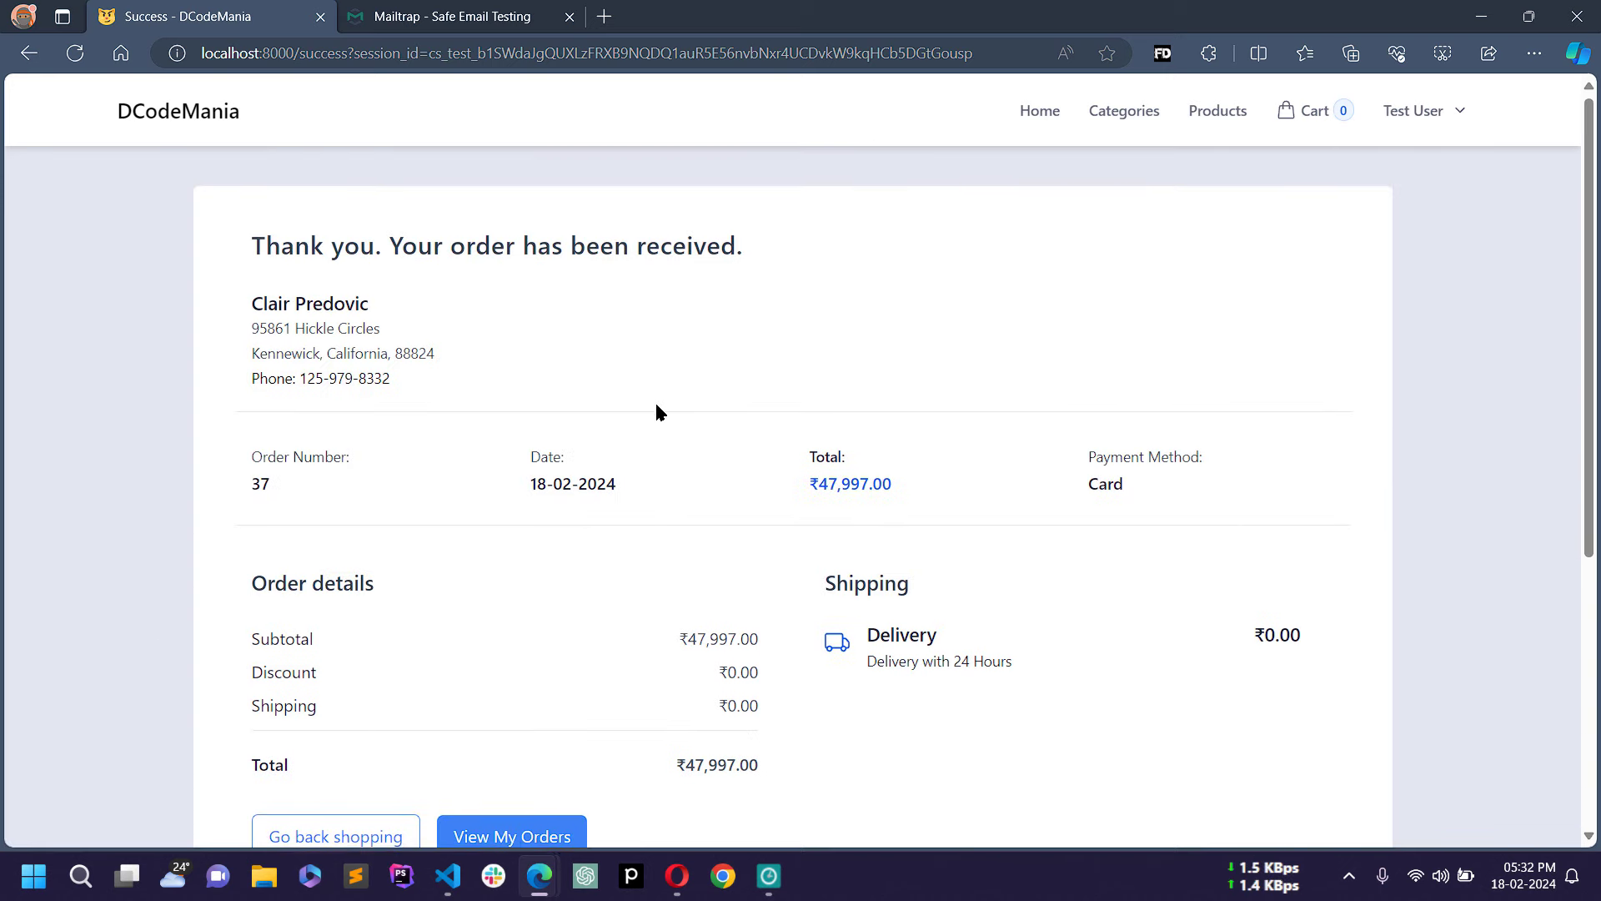
left_click_drag(258, 250, 367, 248)
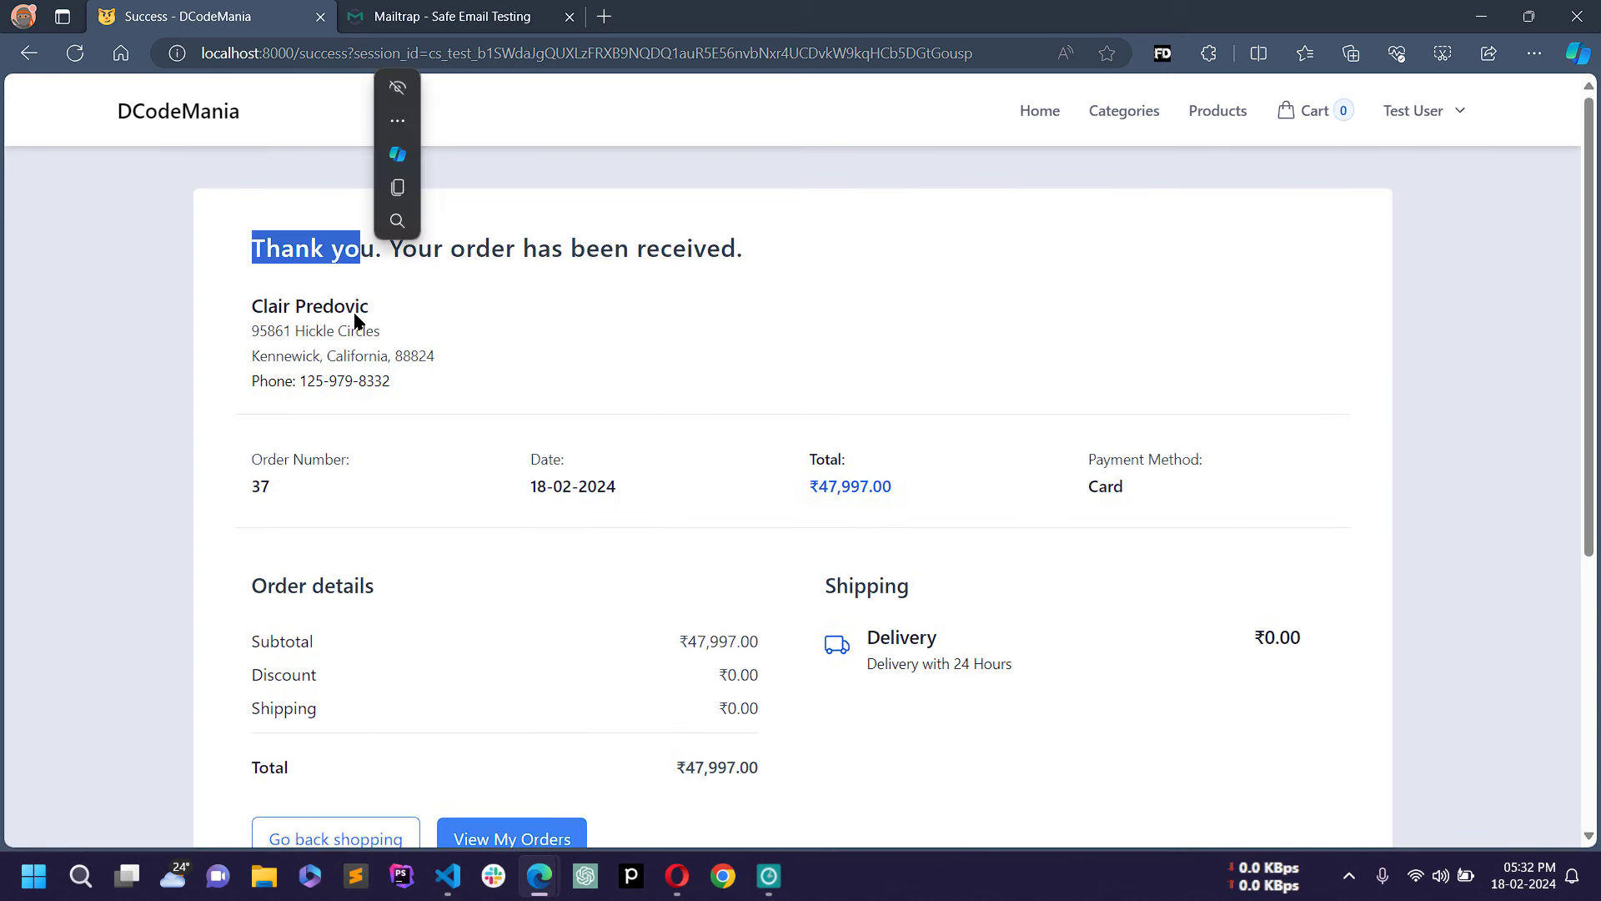
left_click(357, 317)
left_click_drag(258, 300, 378, 304)
left_click(334, 347)
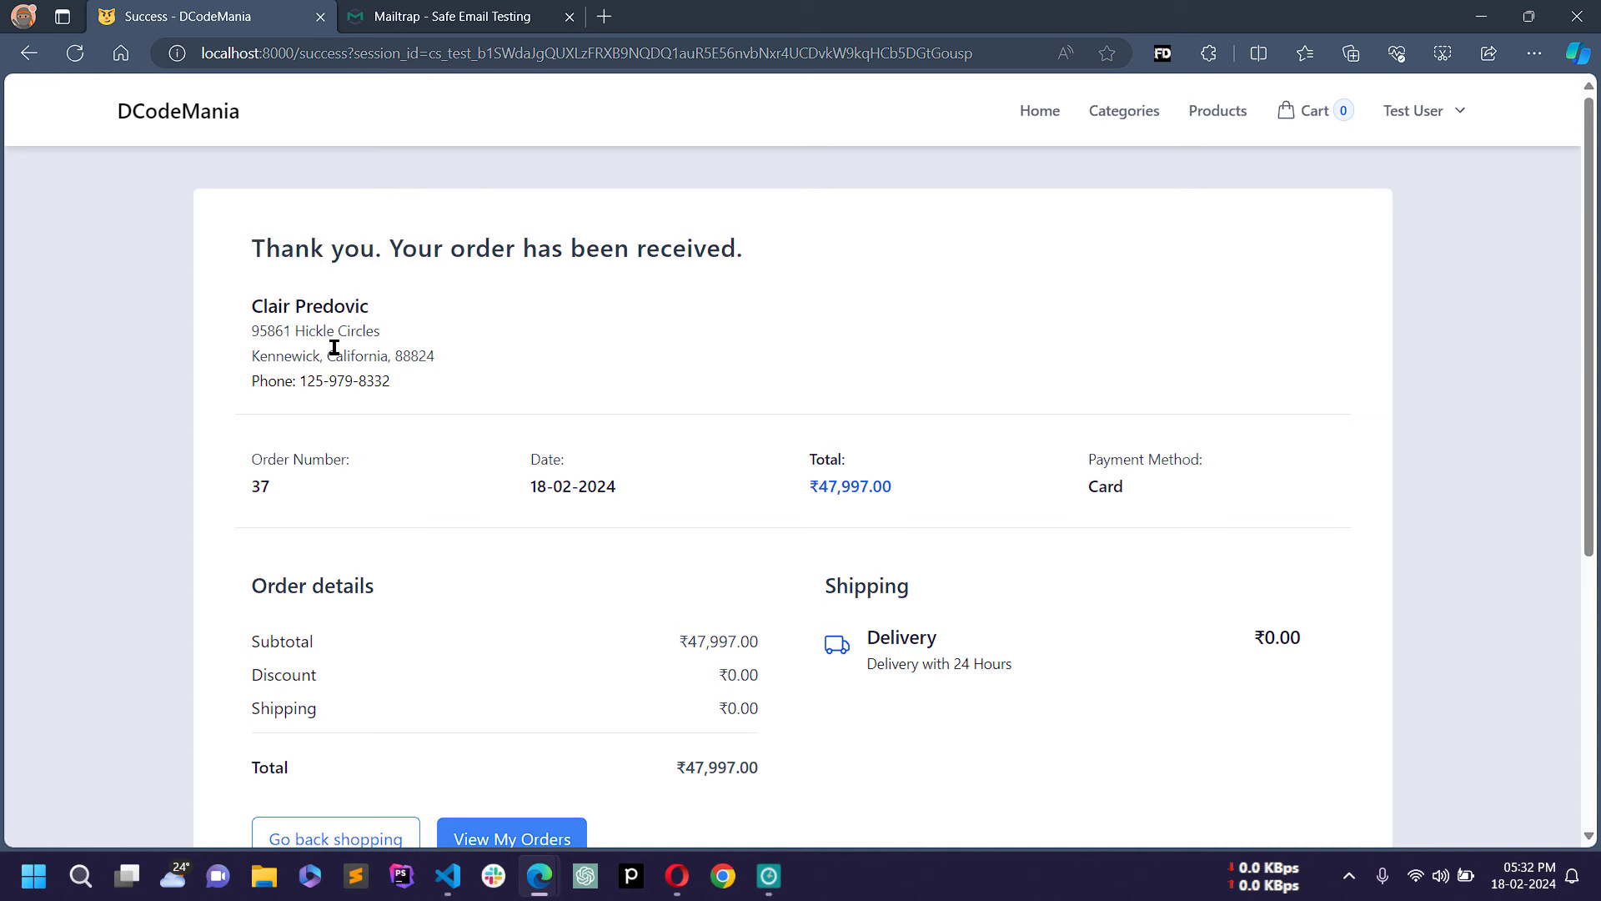
left_click_drag(250, 338, 432, 378)
left_click(395, 433)
Step: Check the order number, order date and ₹47,997.00 total on the confirmation
left_click_drag(277, 471, 274, 493)
left_click_drag(534, 473, 713, 501)
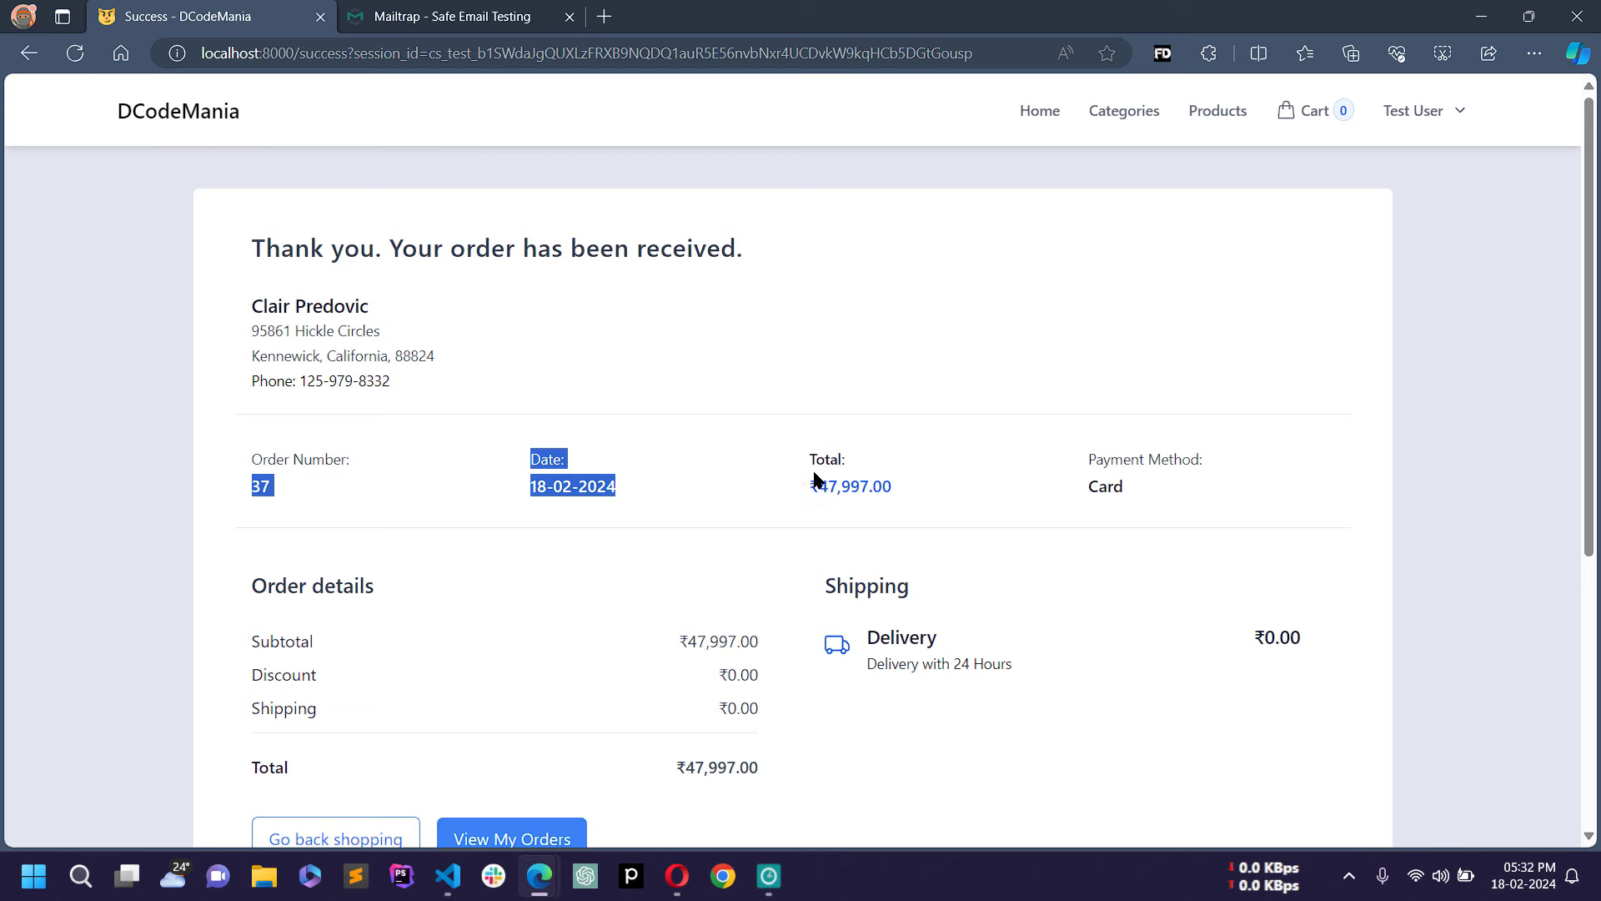
left_click_drag(816, 479, 918, 520)
left_click(1172, 451)
left_click_drag(1052, 453, 962, 579)
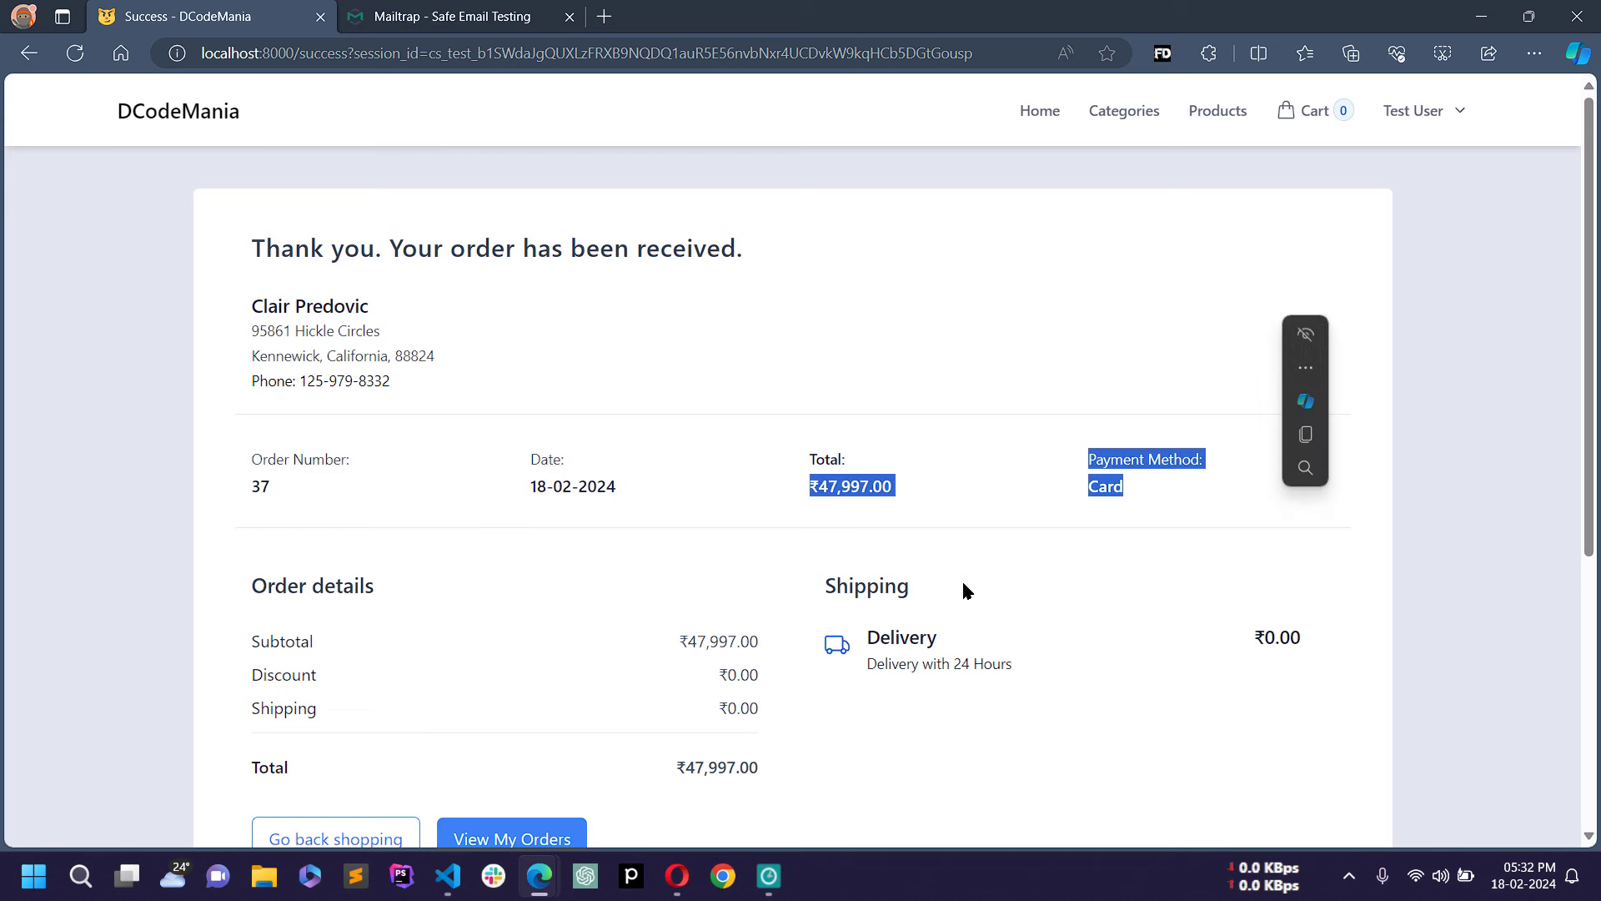
left_click(938, 552)
Step: Review the order details breakdown, including the free shipping charge and total
scroll(877, 575, "down", 2)
left_click_drag(246, 493, 443, 615)
left_click(327, 575)
left_click_drag(327, 576, 336, 596)
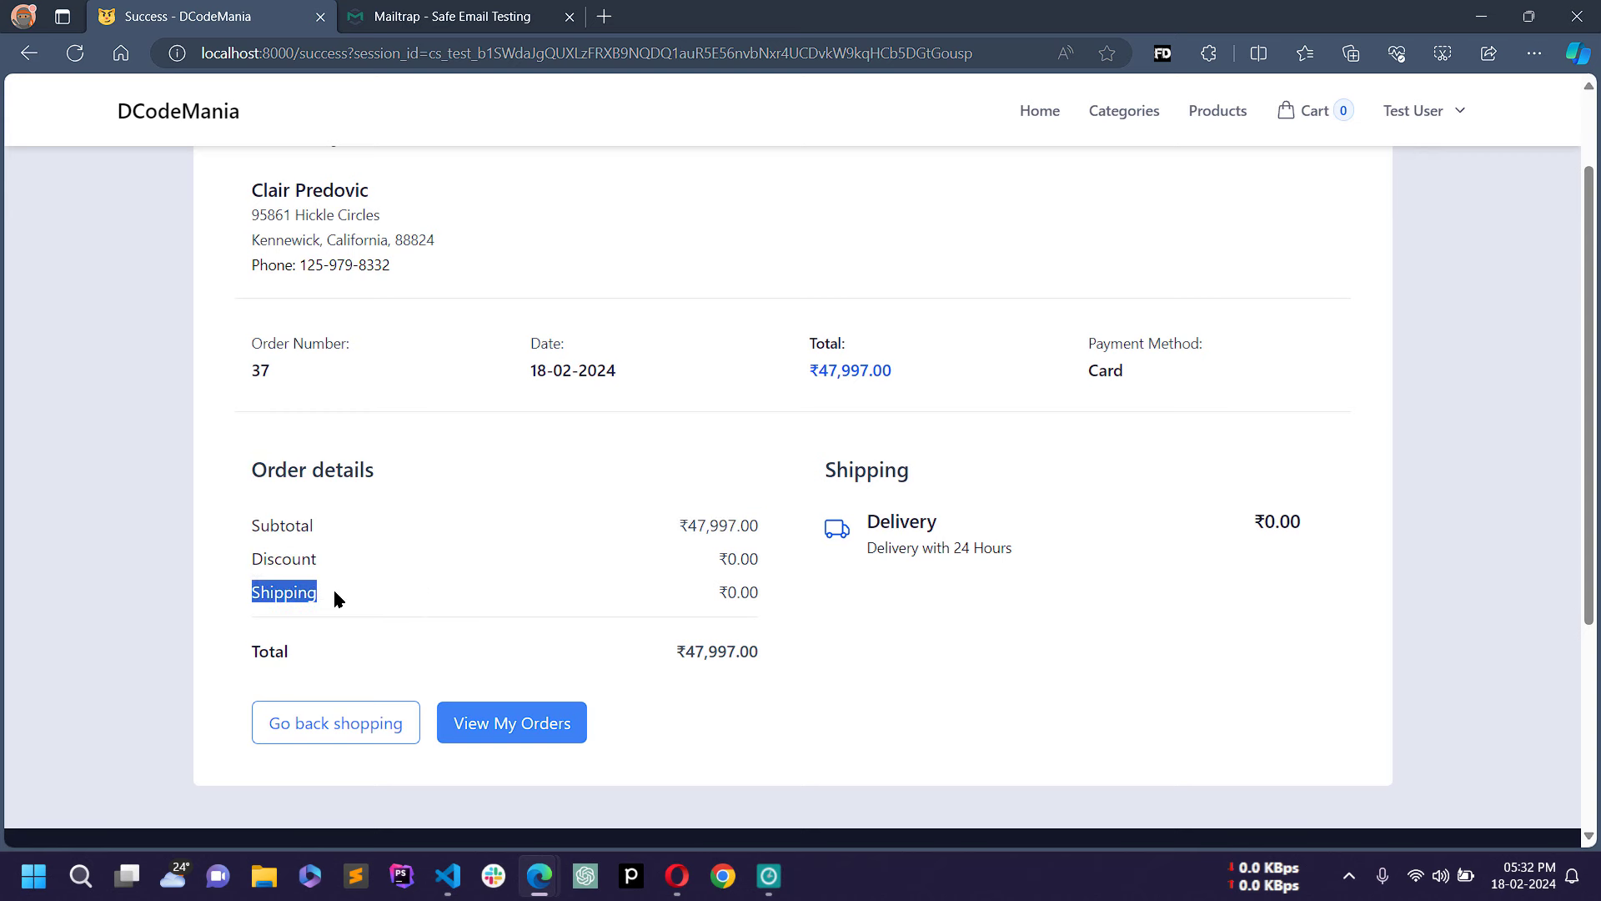
left_click_drag(249, 651, 745, 653)
left_click(909, 691)
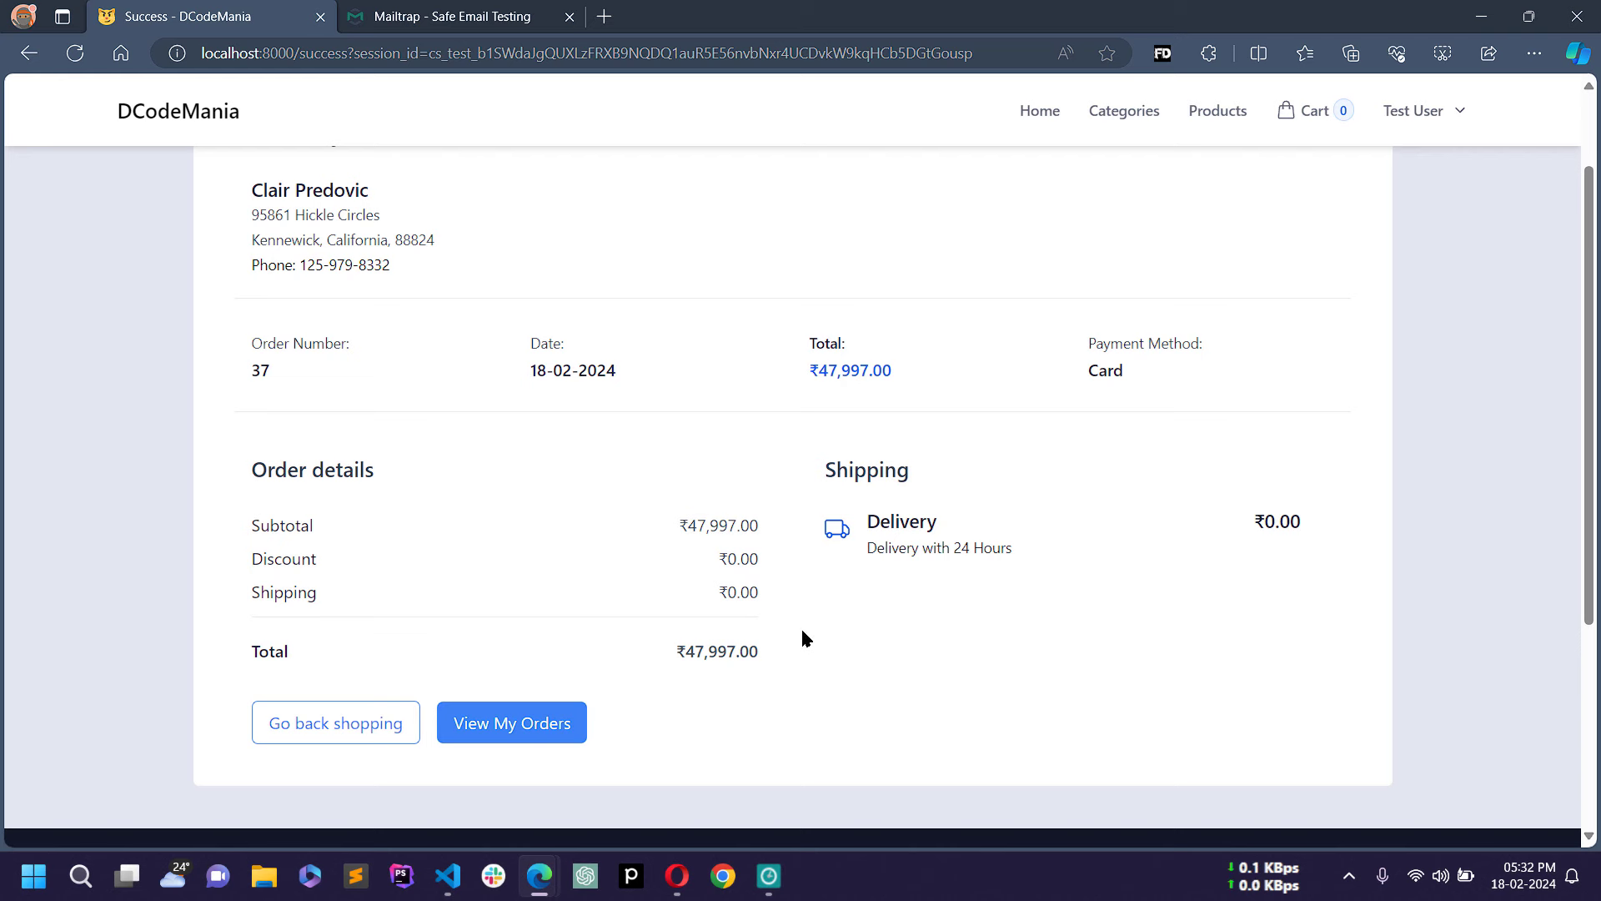
Step: Open the Test User account dropdown in the header
scroll(916, 500, "up", 1)
scroll(916, 500, "down", 3)
scroll(915, 501, "up", 2)
scroll(1334, 155, "up", 1)
scroll(1327, 250, "down", 1)
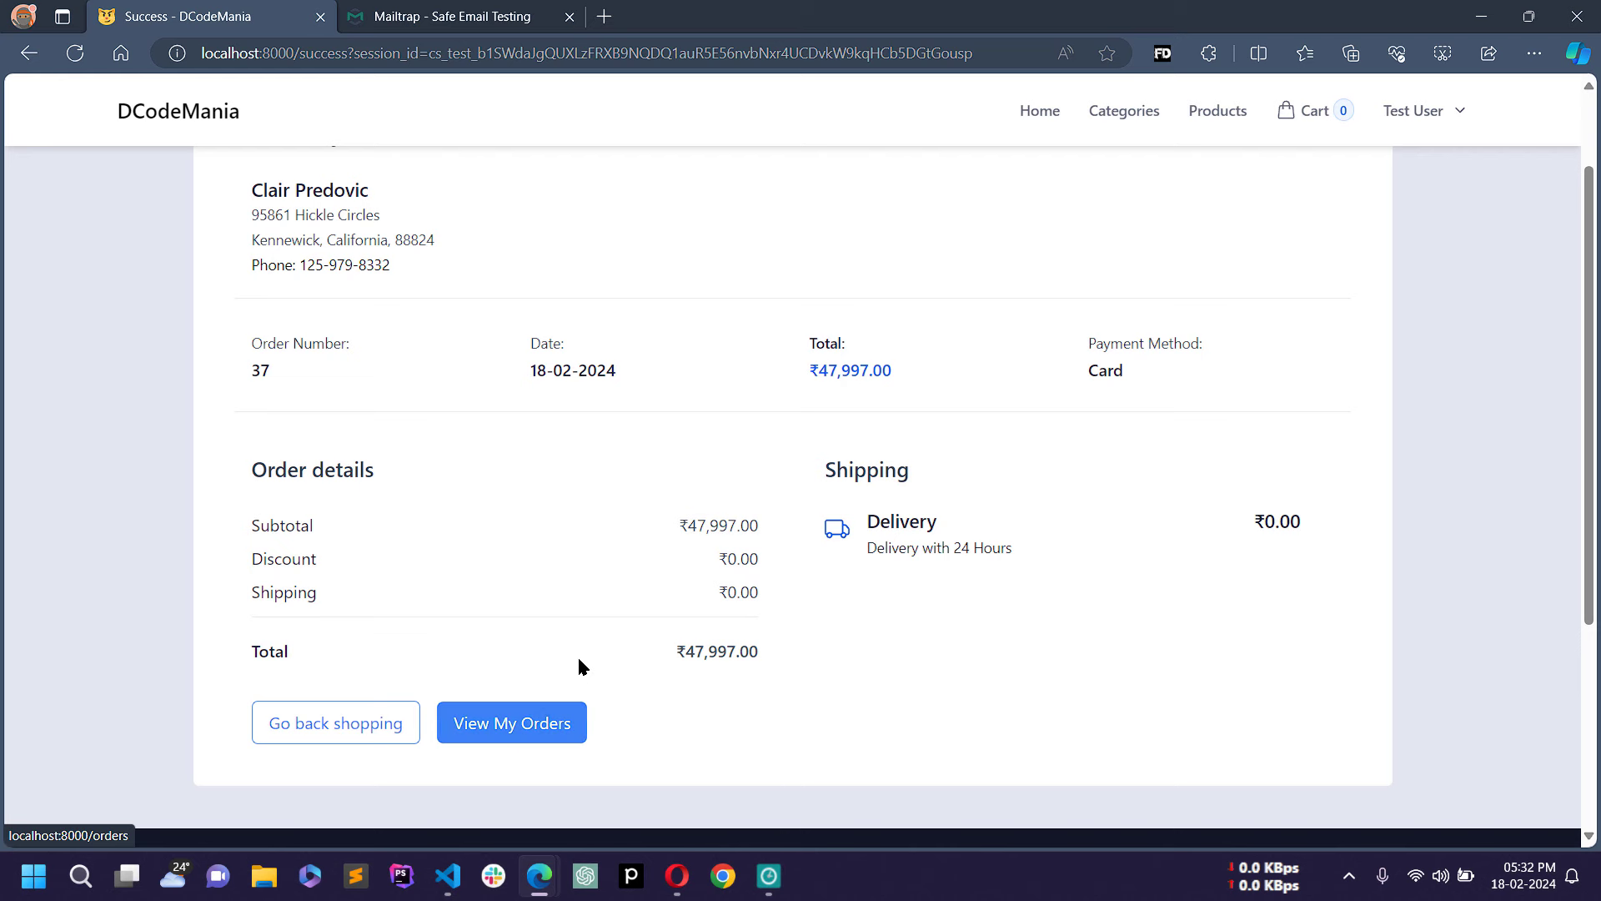
scroll(582, 665, "down", 1)
left_click(1423, 117)
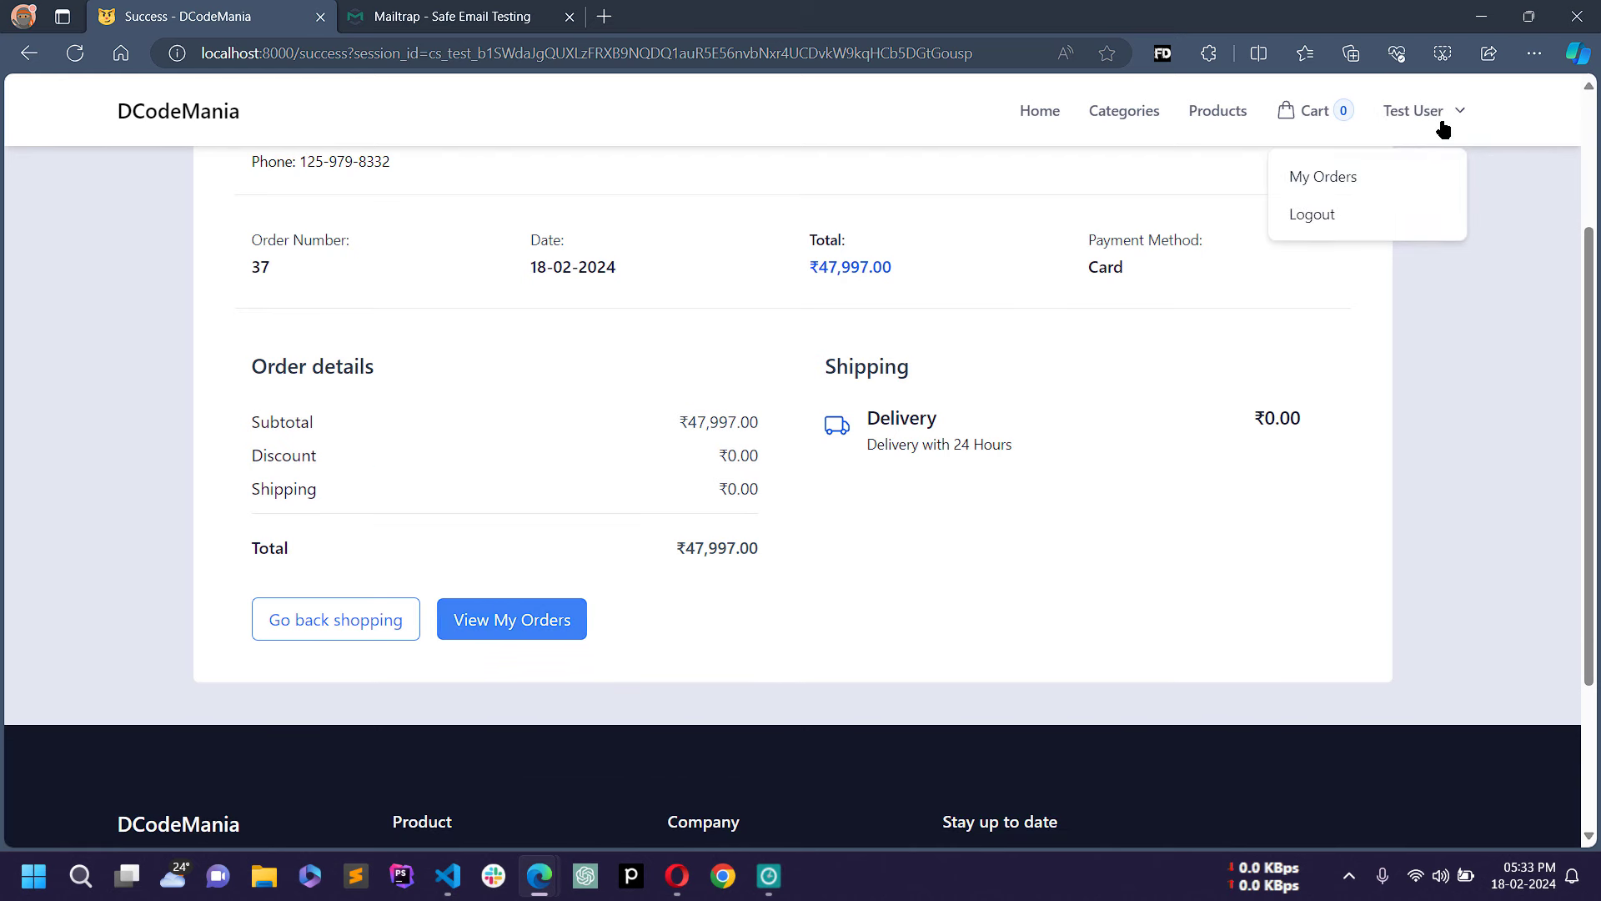
scroll(1065, 390, "up", 2)
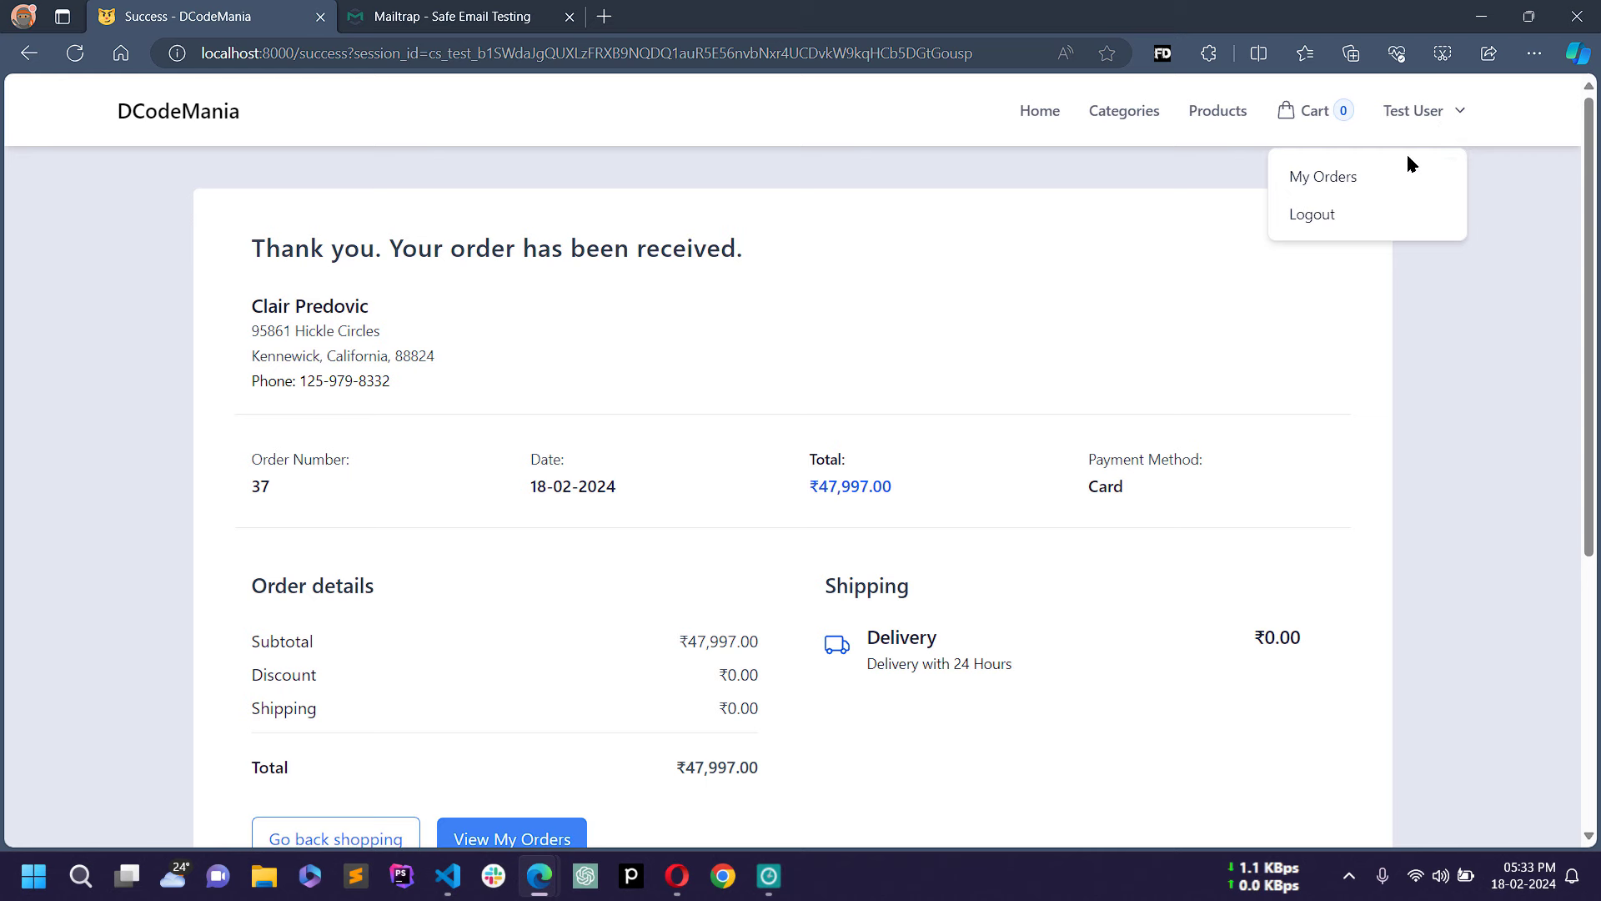
Step: Go to My Orders and inspect order 37's number, date and Paid status
left_click(1327, 184)
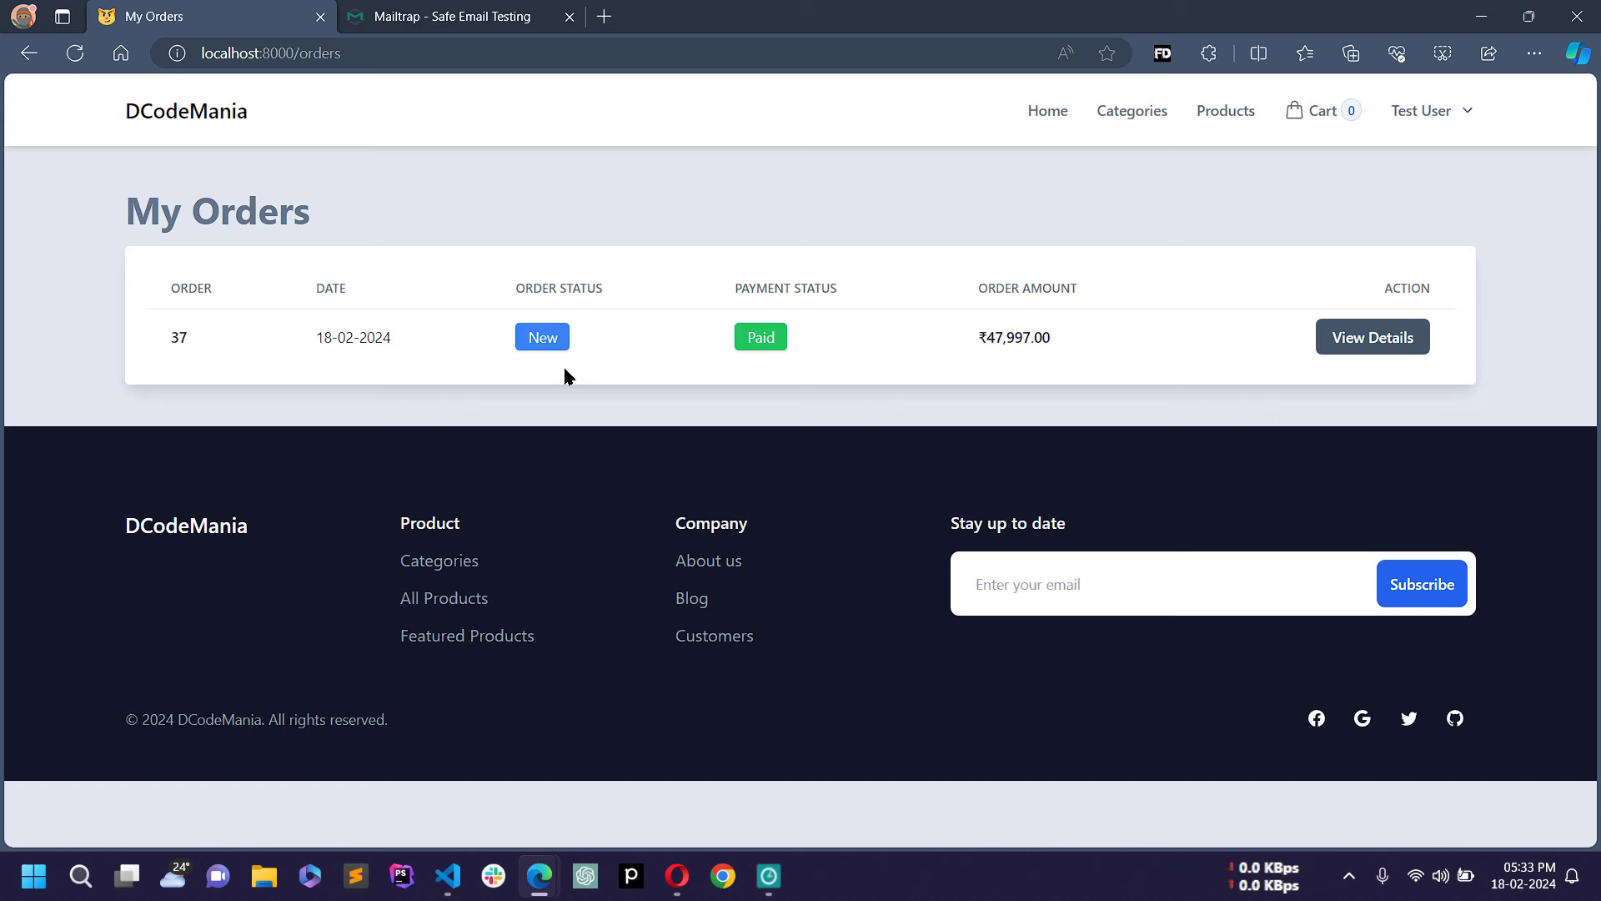
double_click(179, 334)
triple_click(342, 337)
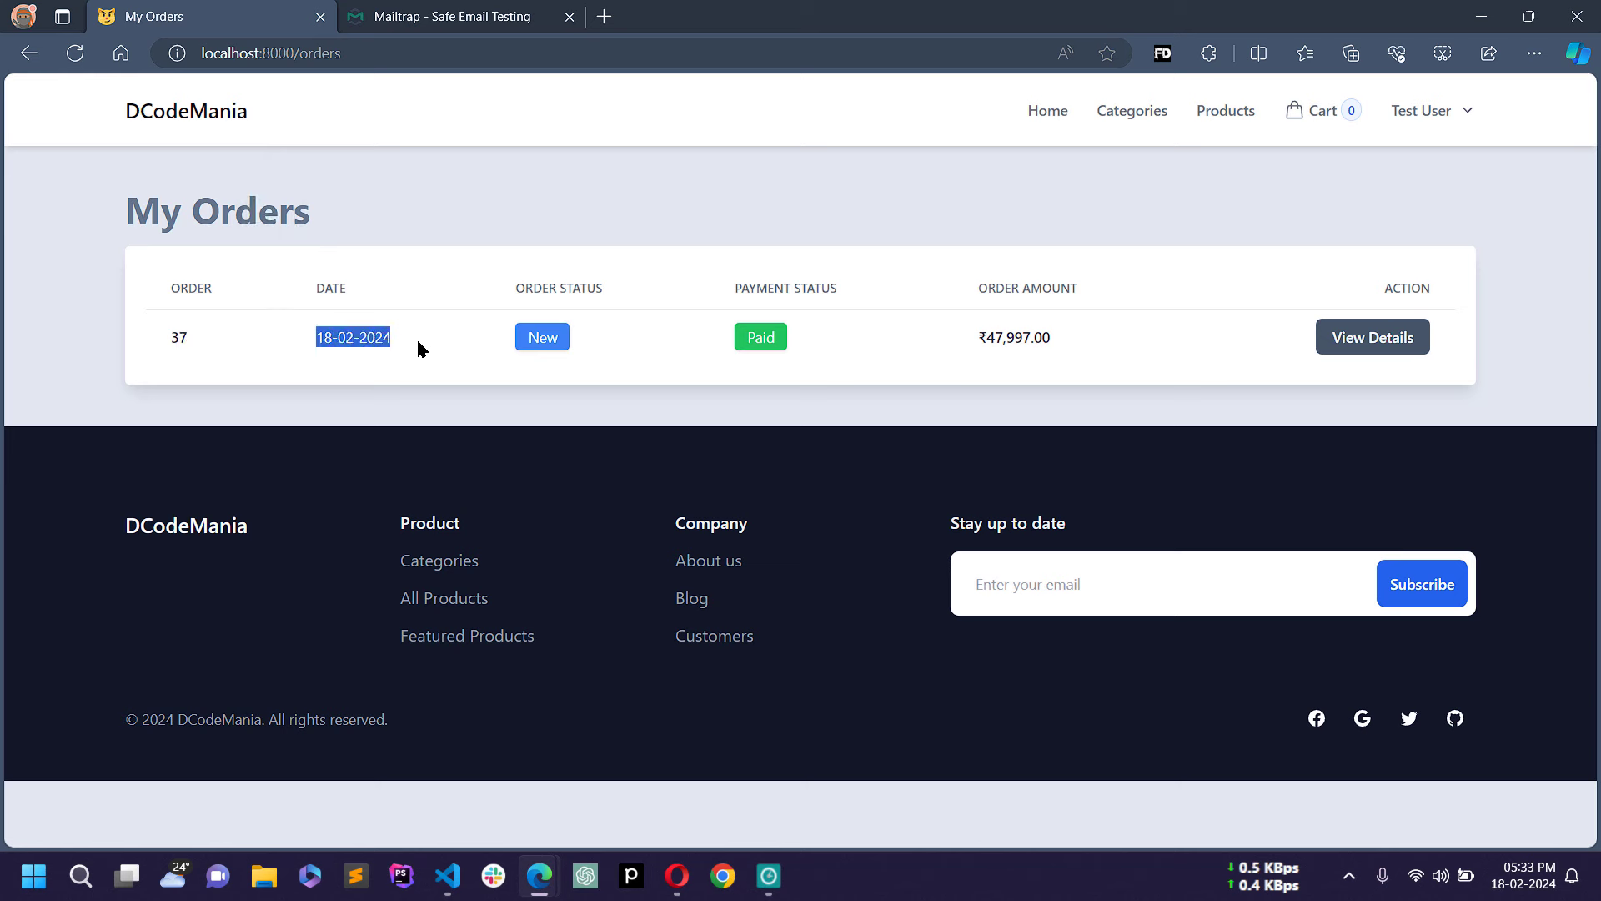
left_click(518, 307)
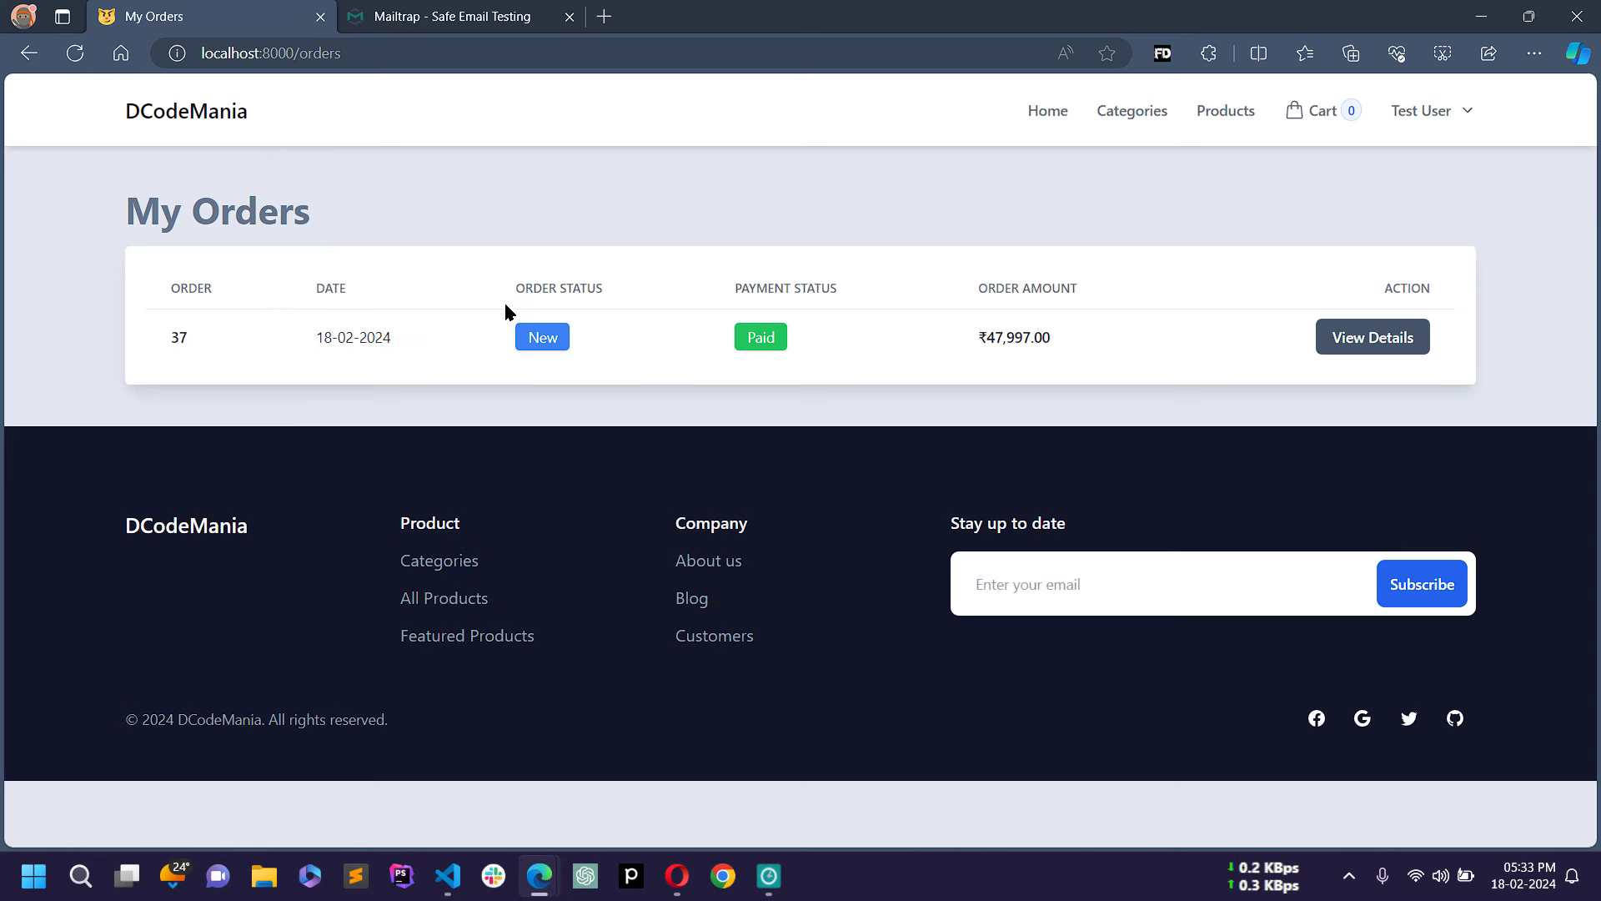
double_click(751, 290)
left_click(938, 367)
Step: Open order 37's details and check the customer name, order date and New status
left_click(1369, 344)
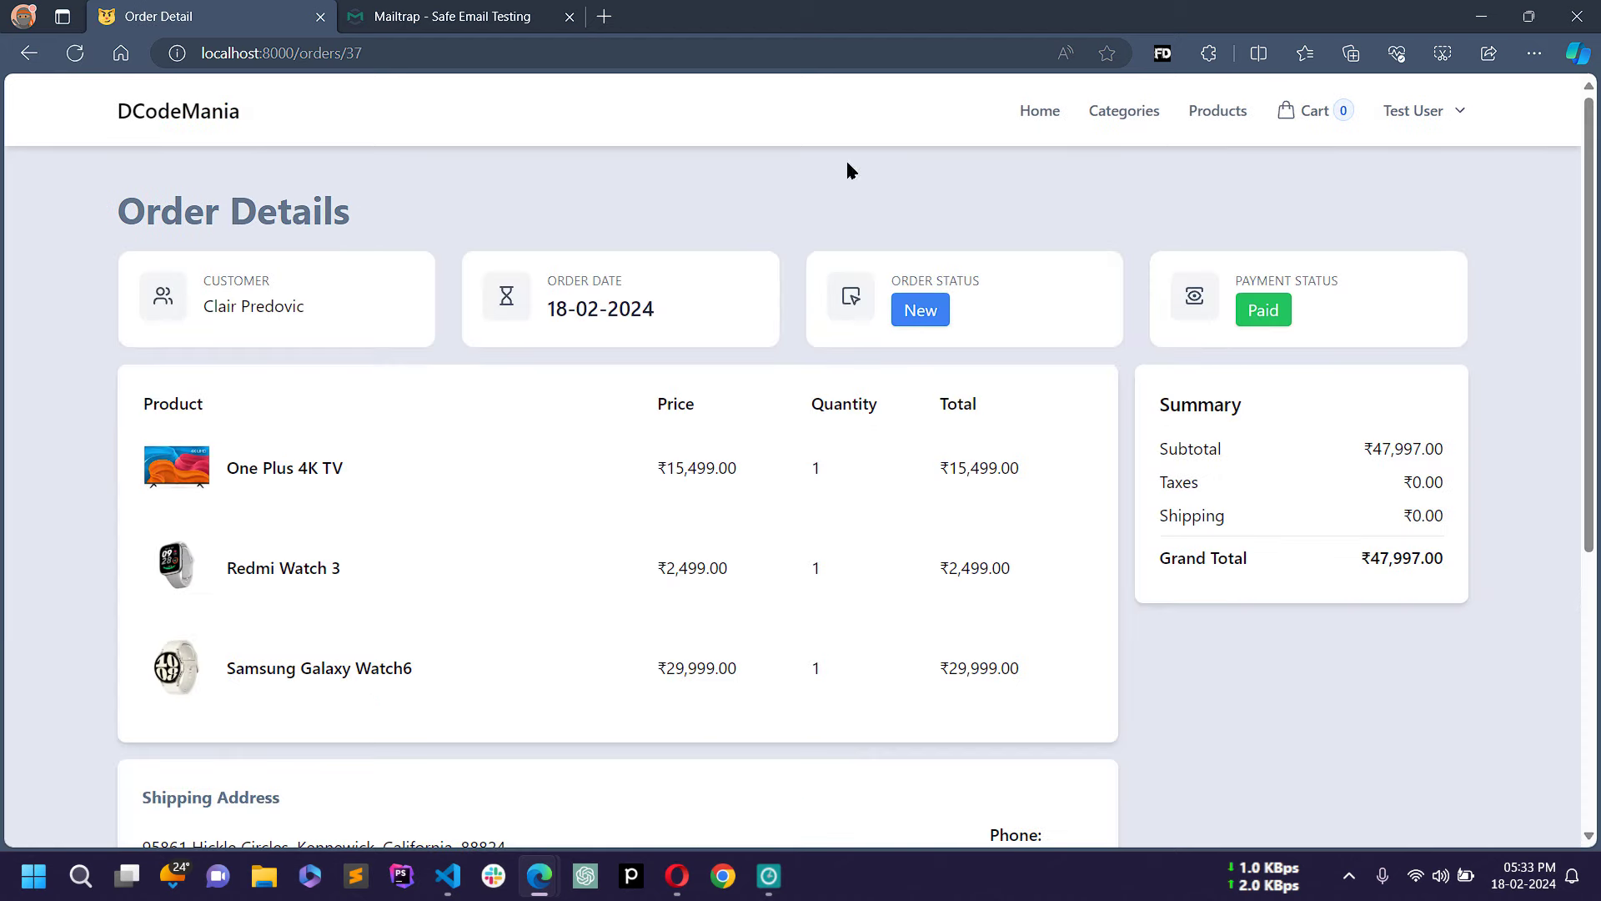
scroll(368, 518, "down", 5)
scroll(368, 517, "up", 5)
left_click_drag(203, 282, 312, 307)
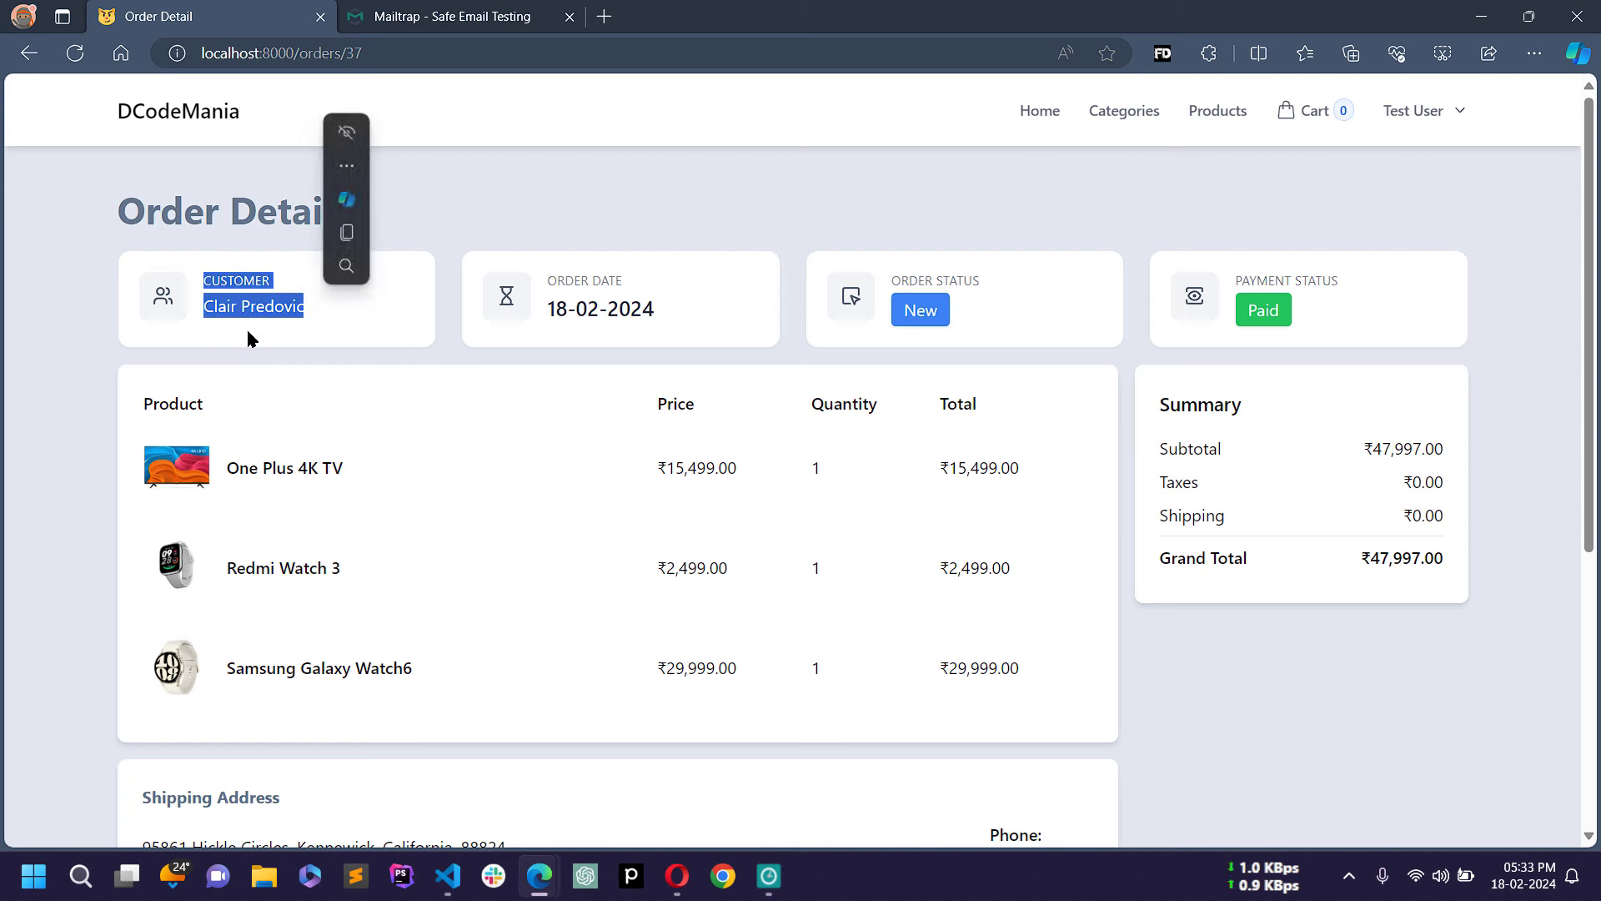
left_click_drag(545, 278, 659, 331)
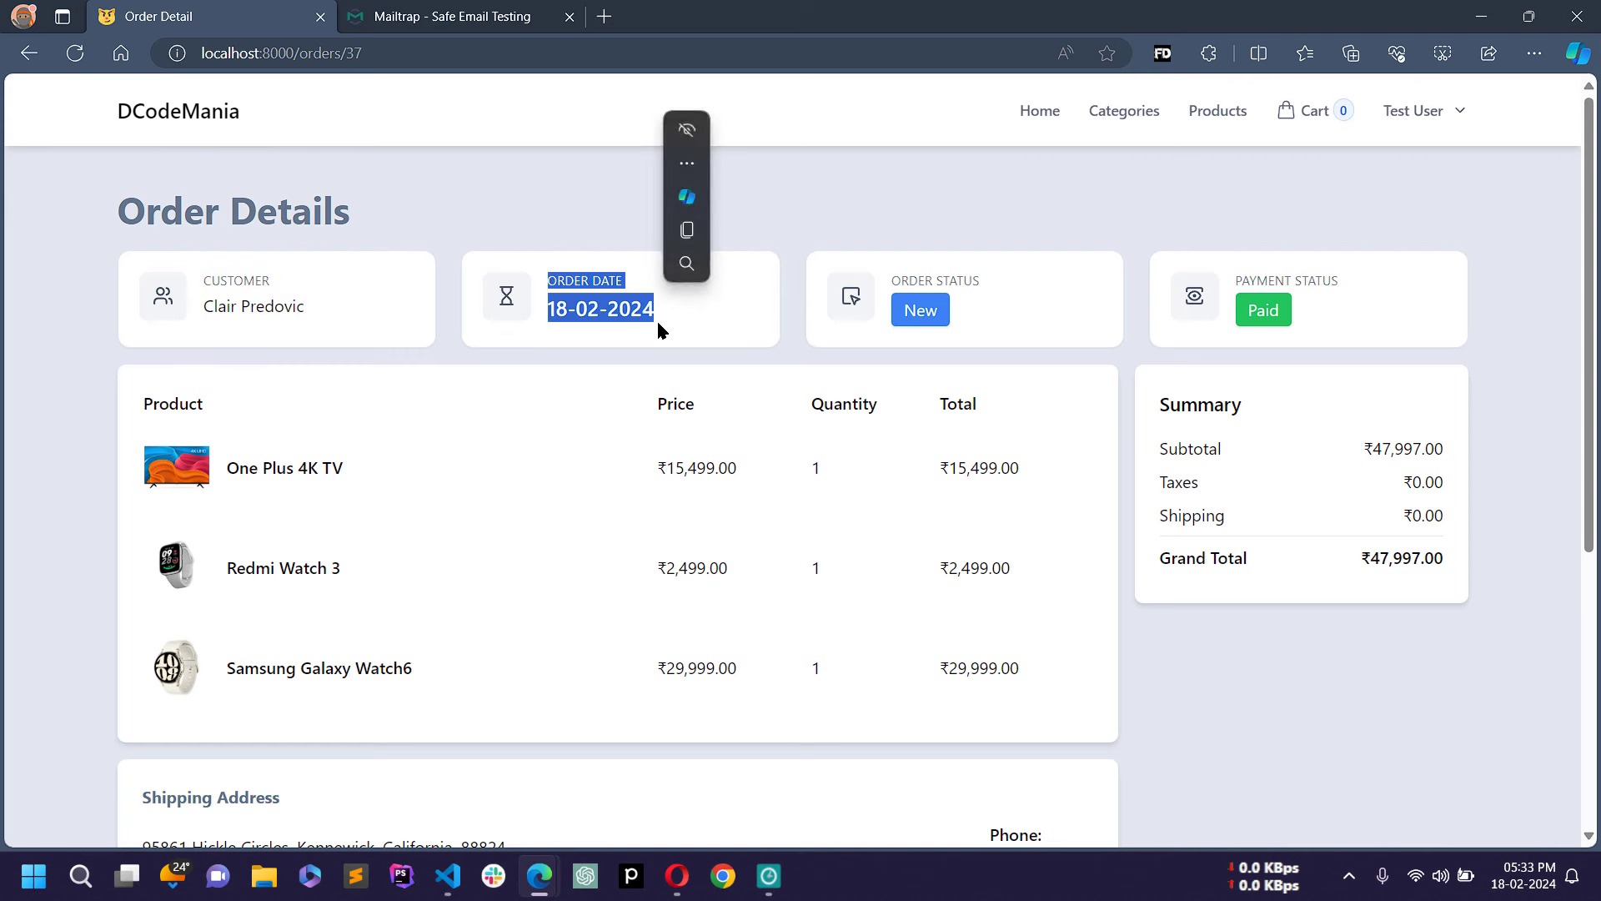
left_click(933, 278)
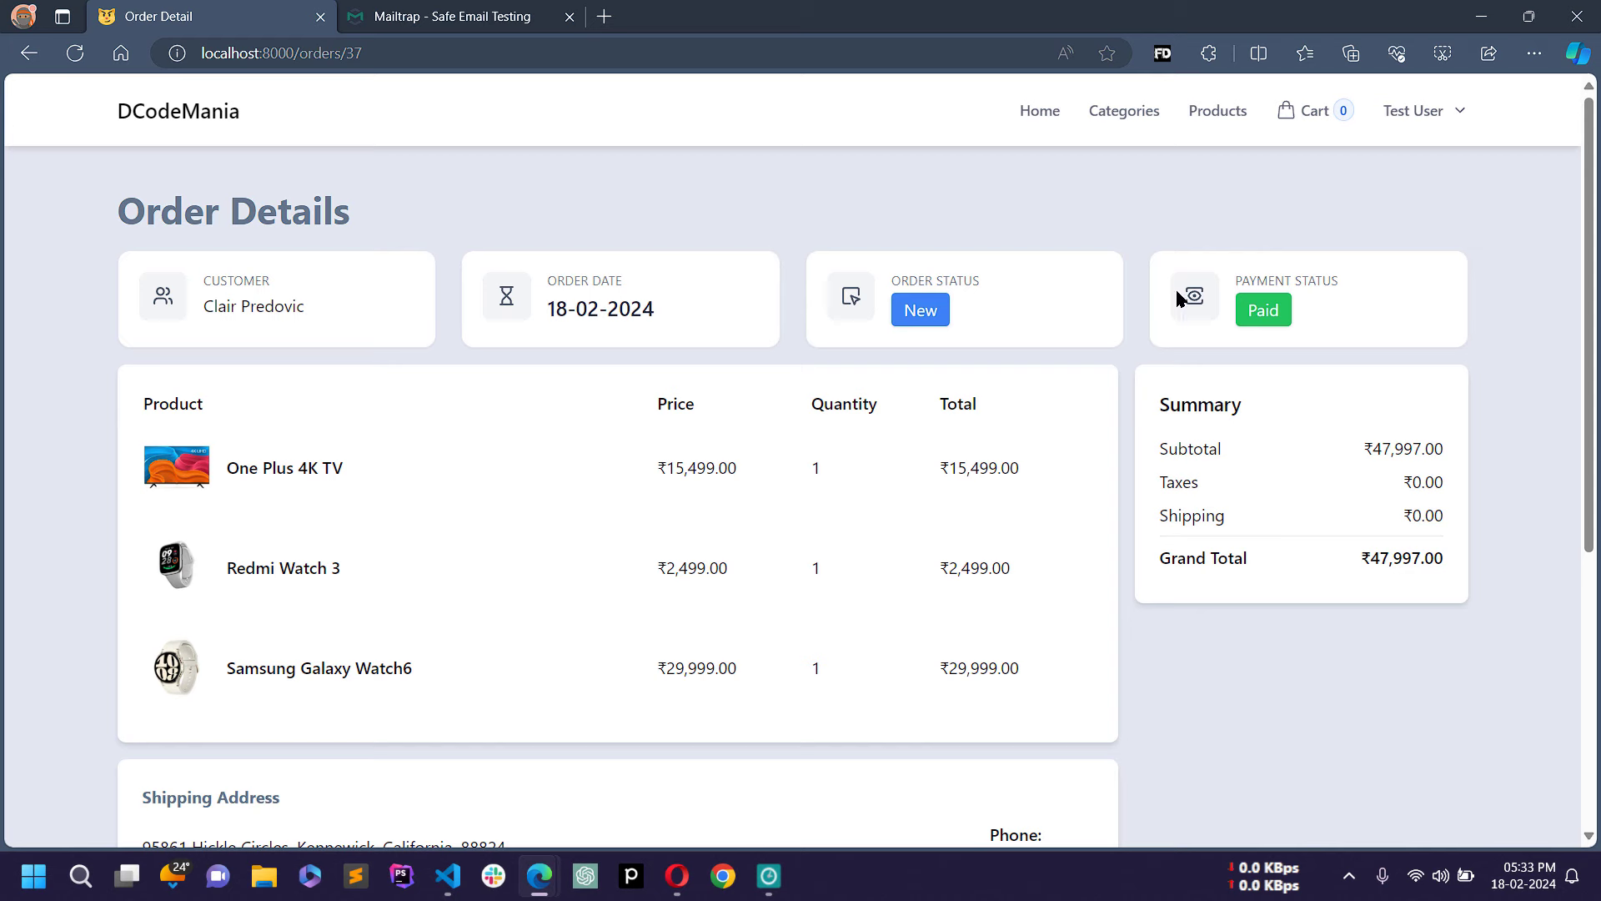
double_click(1314, 281)
left_click(577, 462)
Step: Review the ordered items table, summary amounts, shipping address and phone
scroll(577, 463, "down", 2)
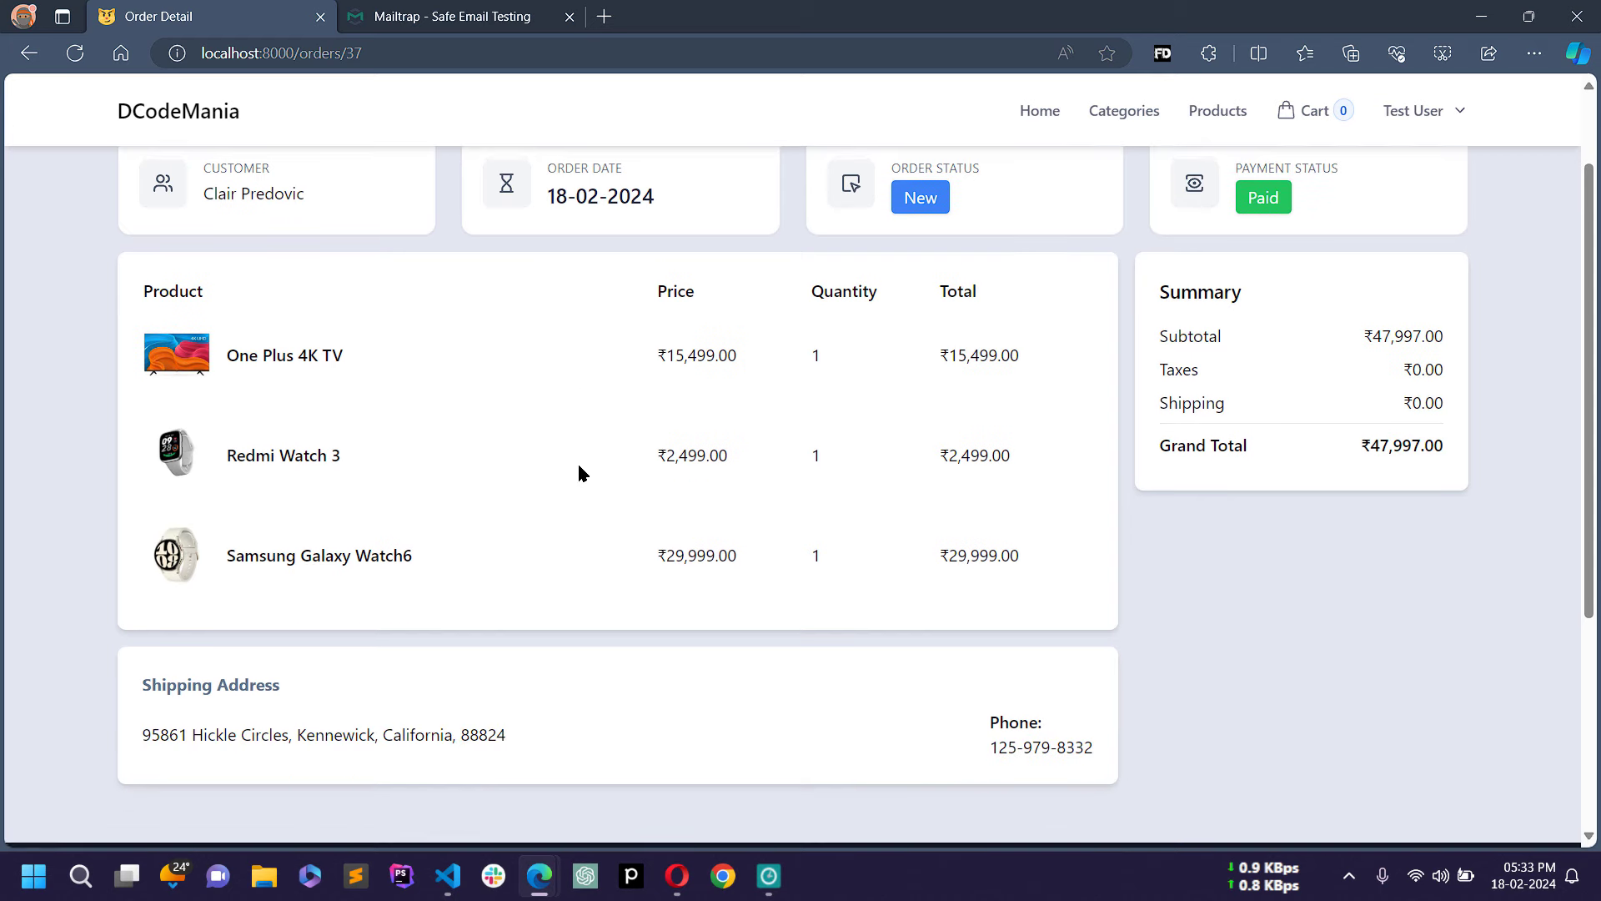
left_click_drag(114, 285, 1031, 568)
left_click(981, 619)
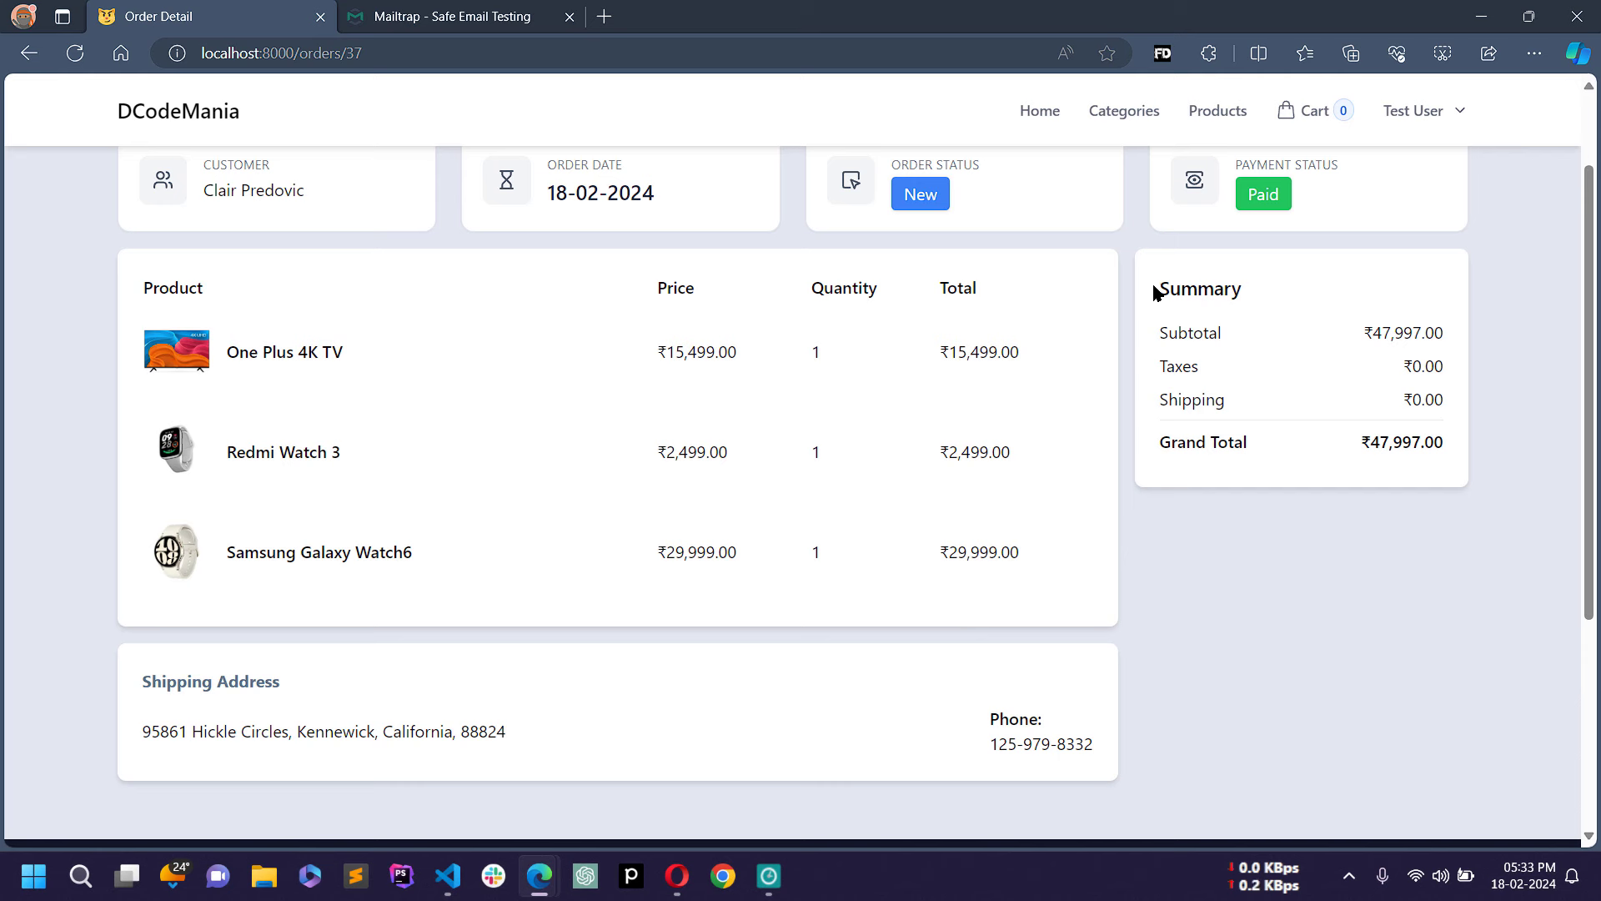
left_click_drag(1155, 290, 1412, 458)
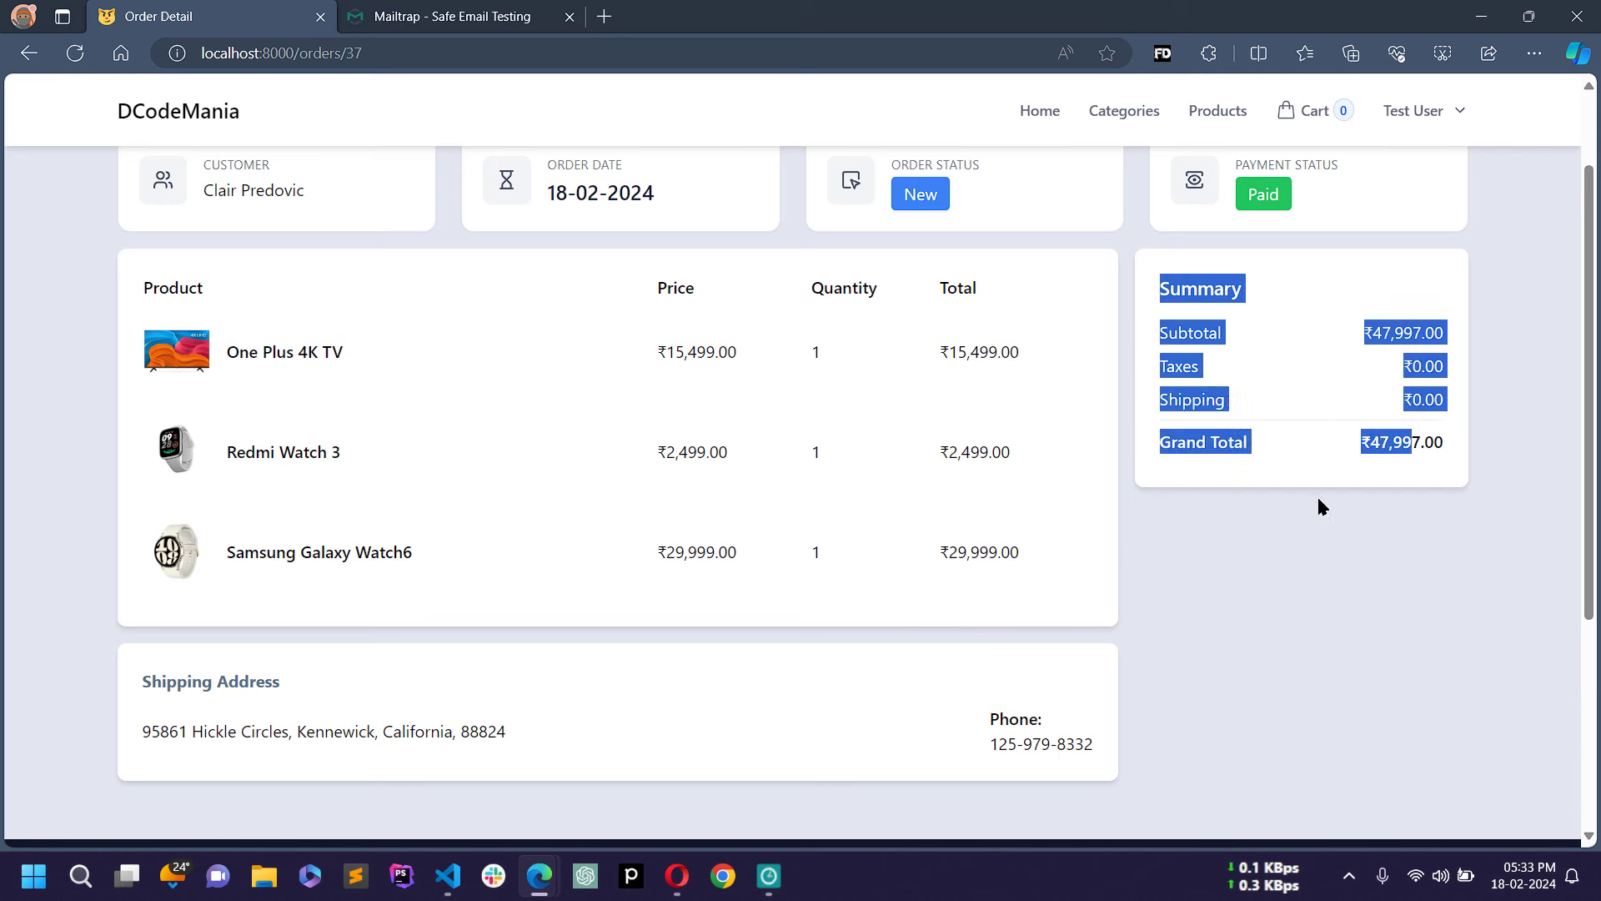
left_click(1187, 319)
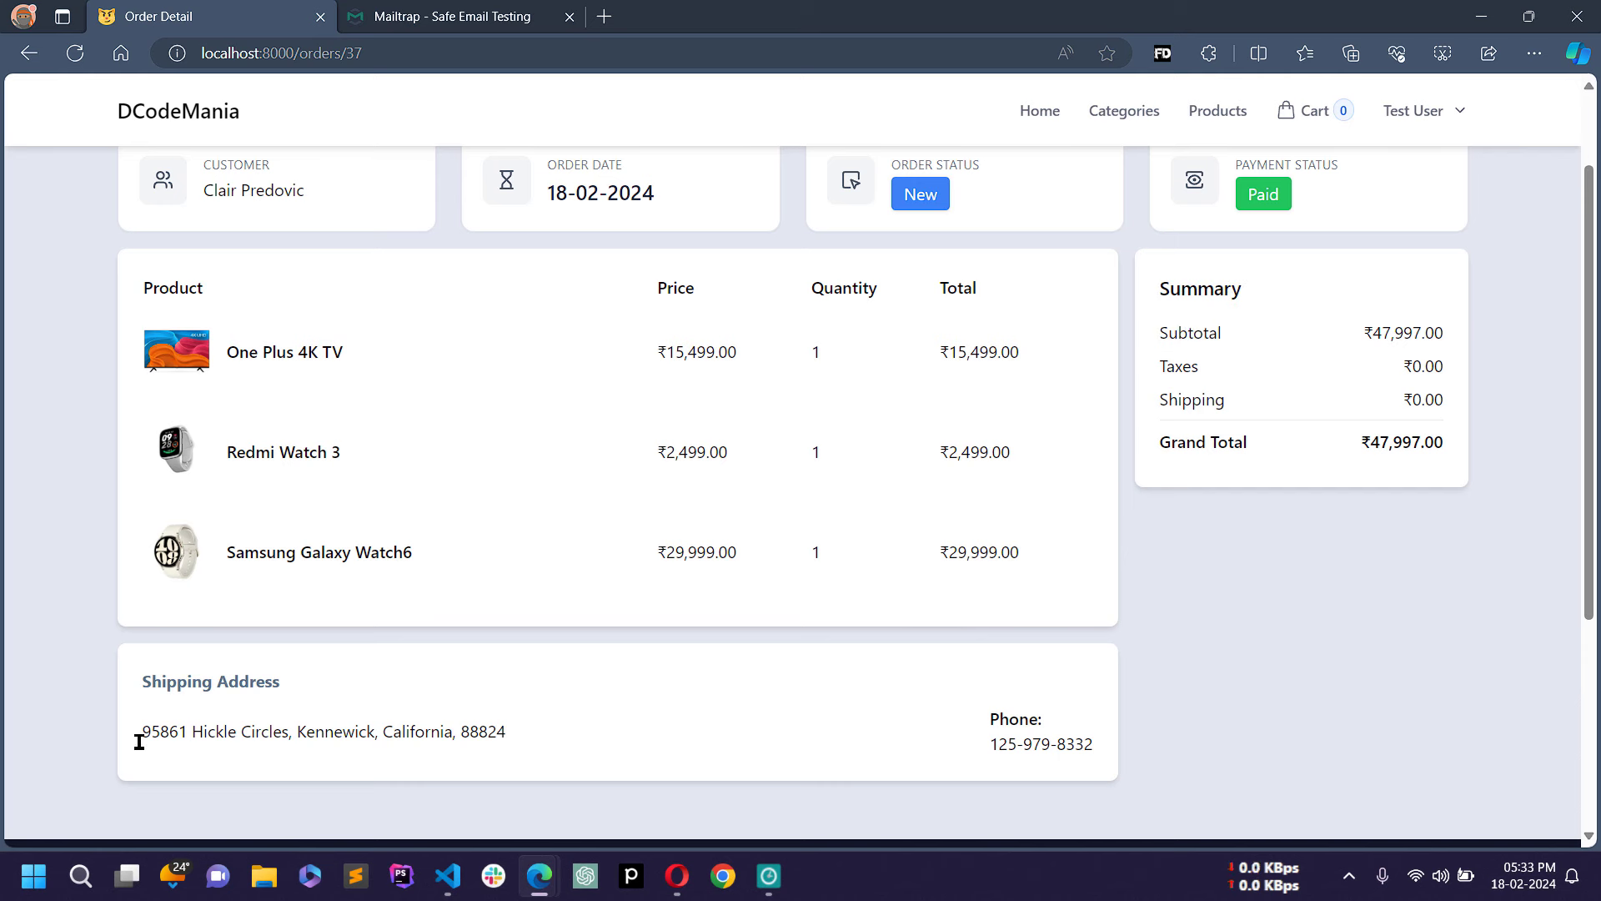
left_click_drag(148, 726, 1105, 742)
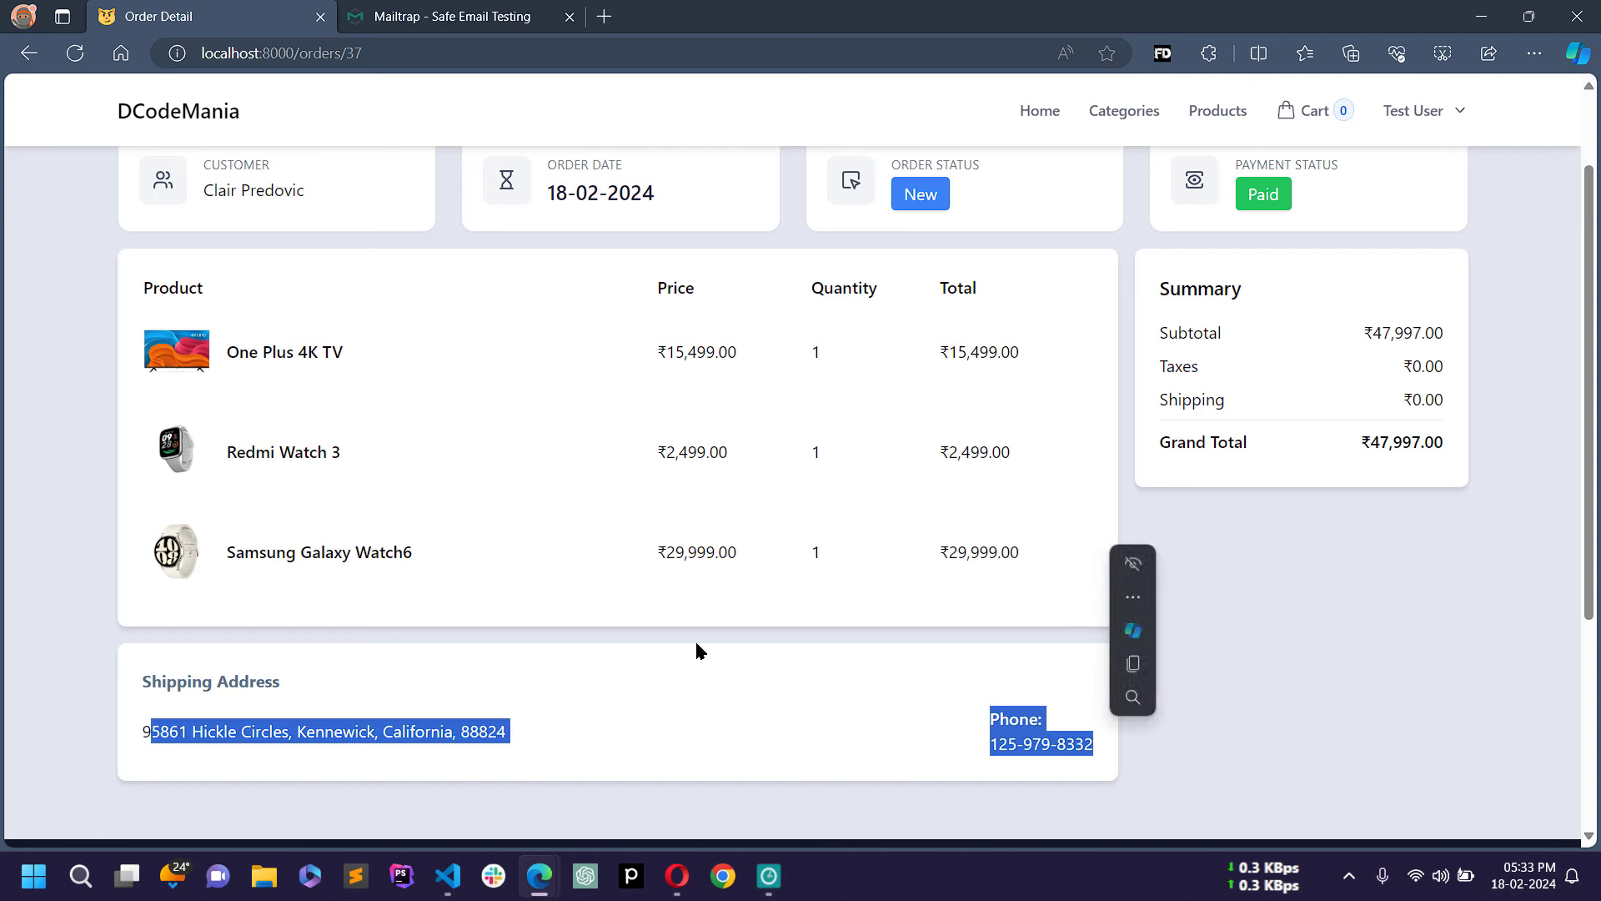
left_click(700, 648)
Step: Return to the My Orders list via the Test User account menu
scroll(707, 457, "up", 2)
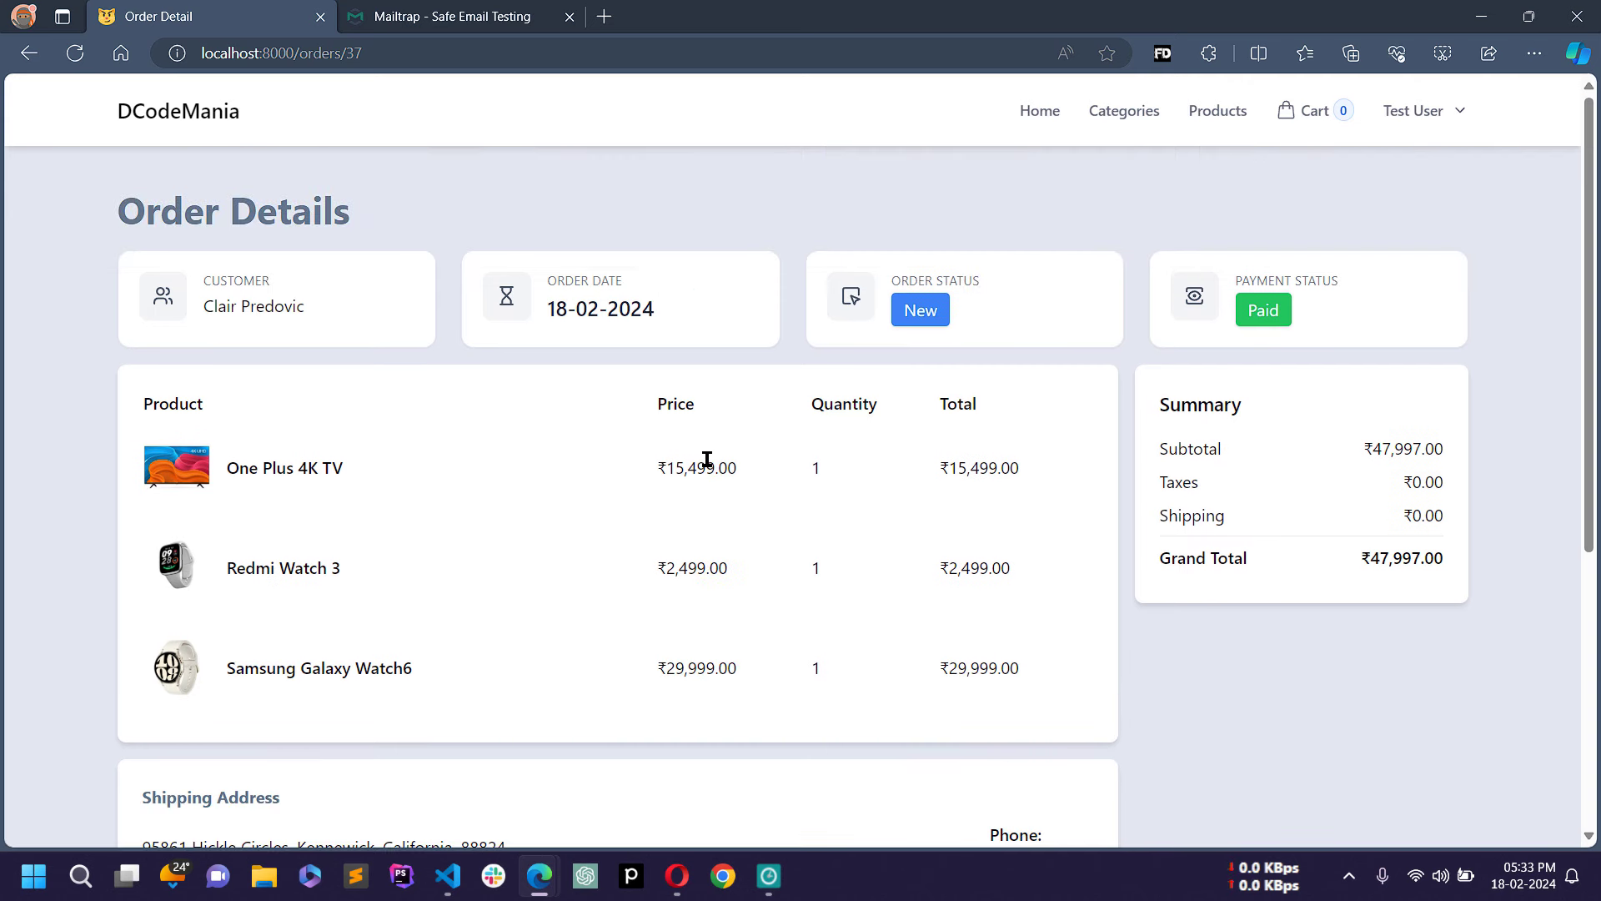
left_click(1438, 117)
left_click(1326, 176)
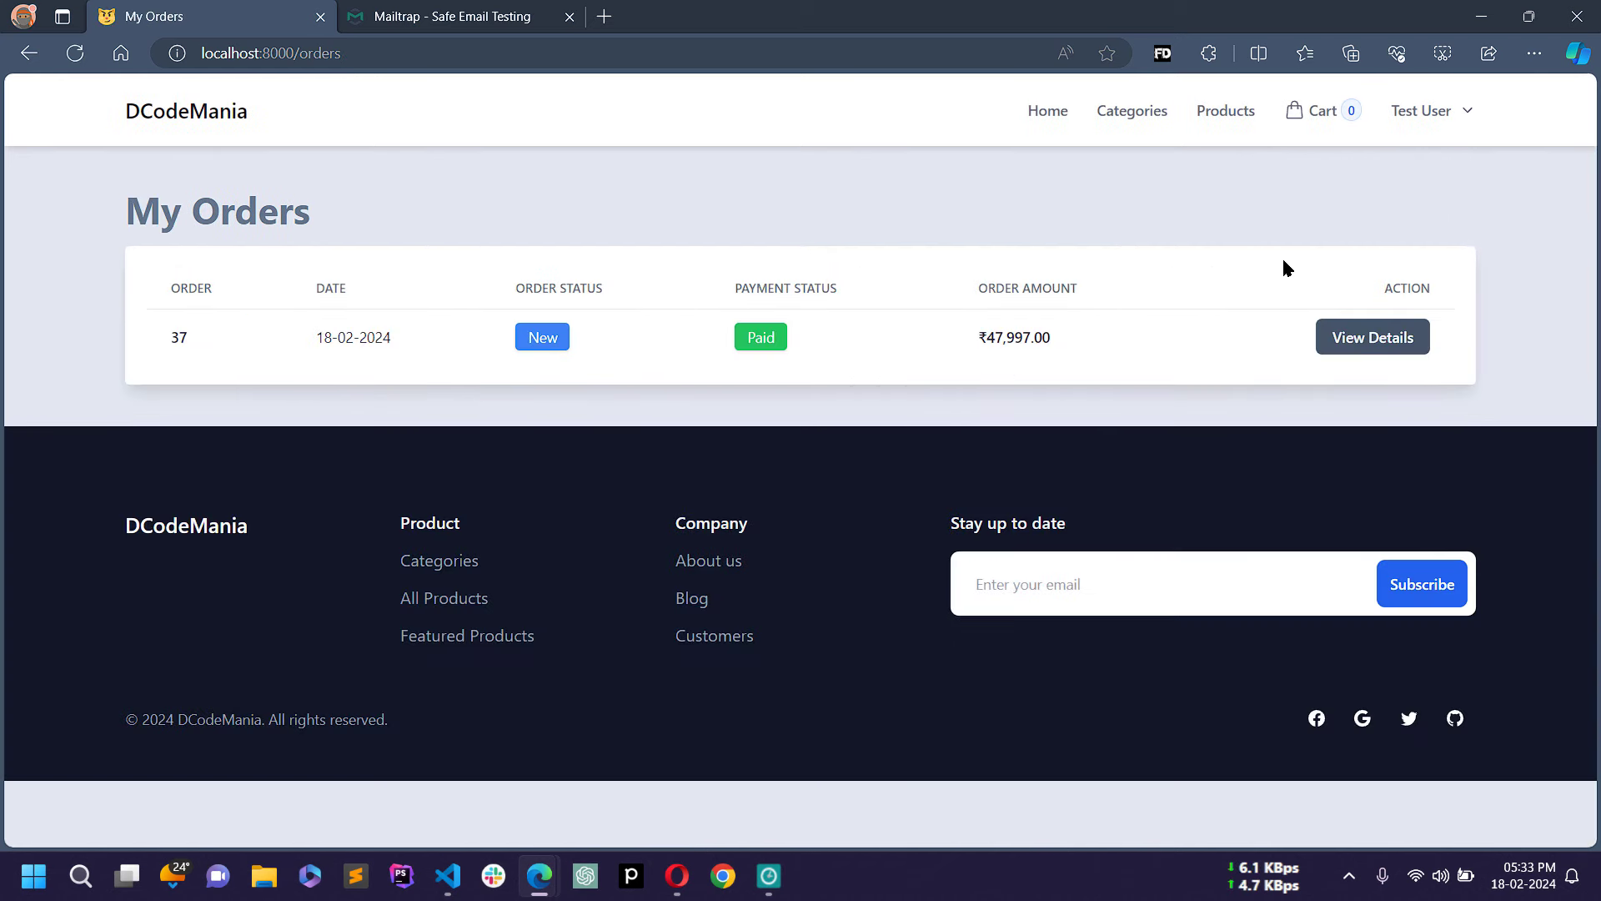
Step: Log out of the test account and sign in as another customer using autofilled credentials
left_click(1447, 117)
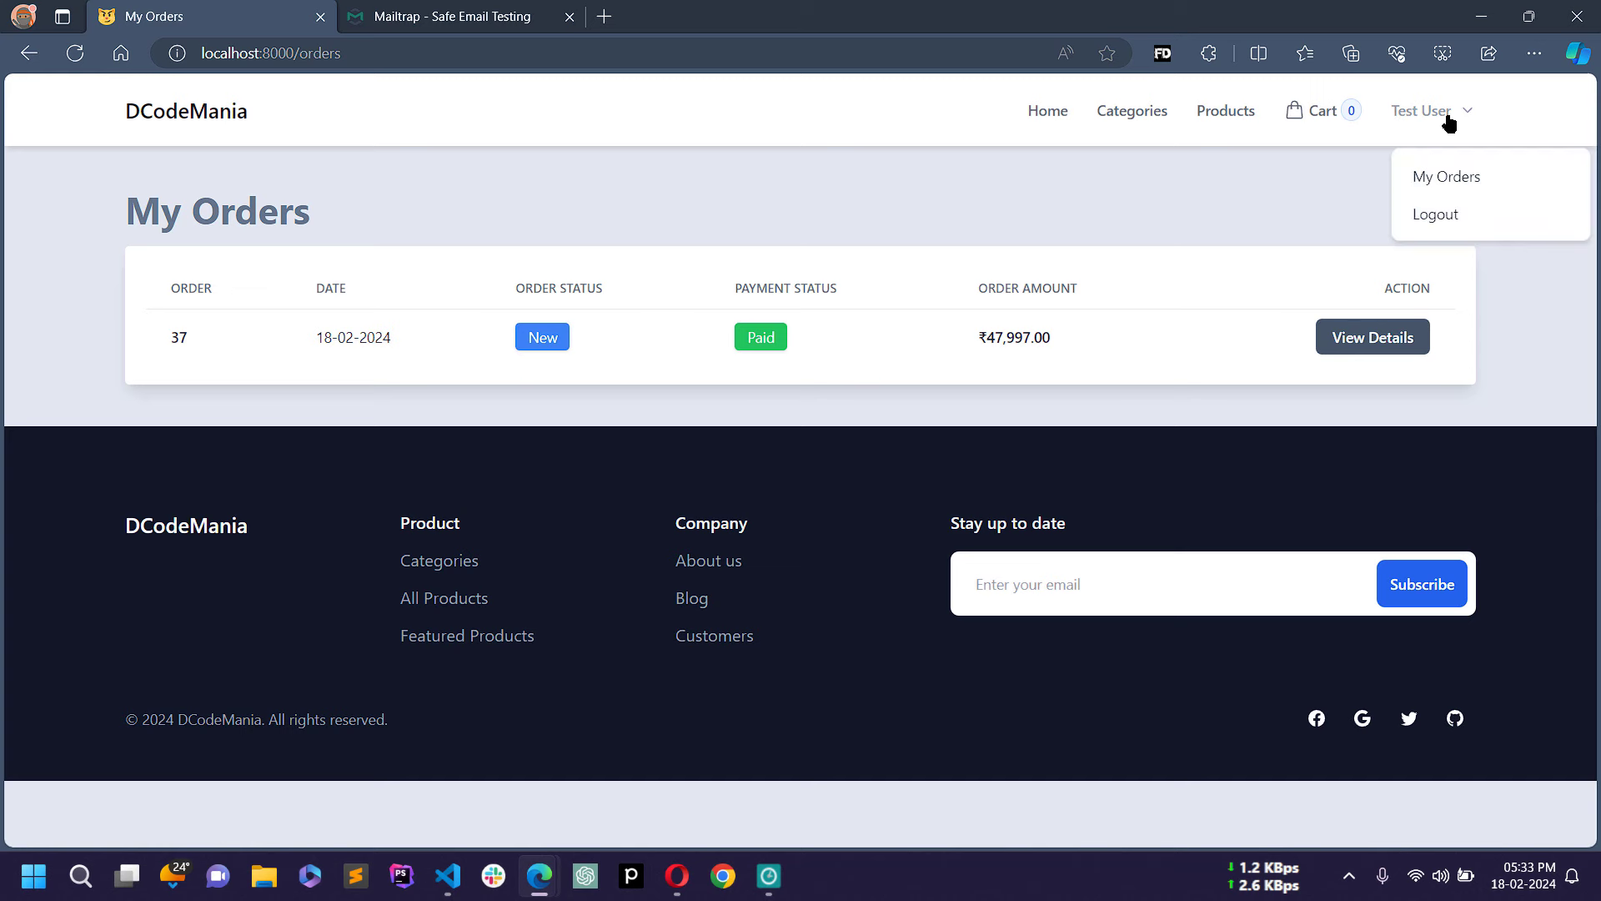
left_click(1434, 219)
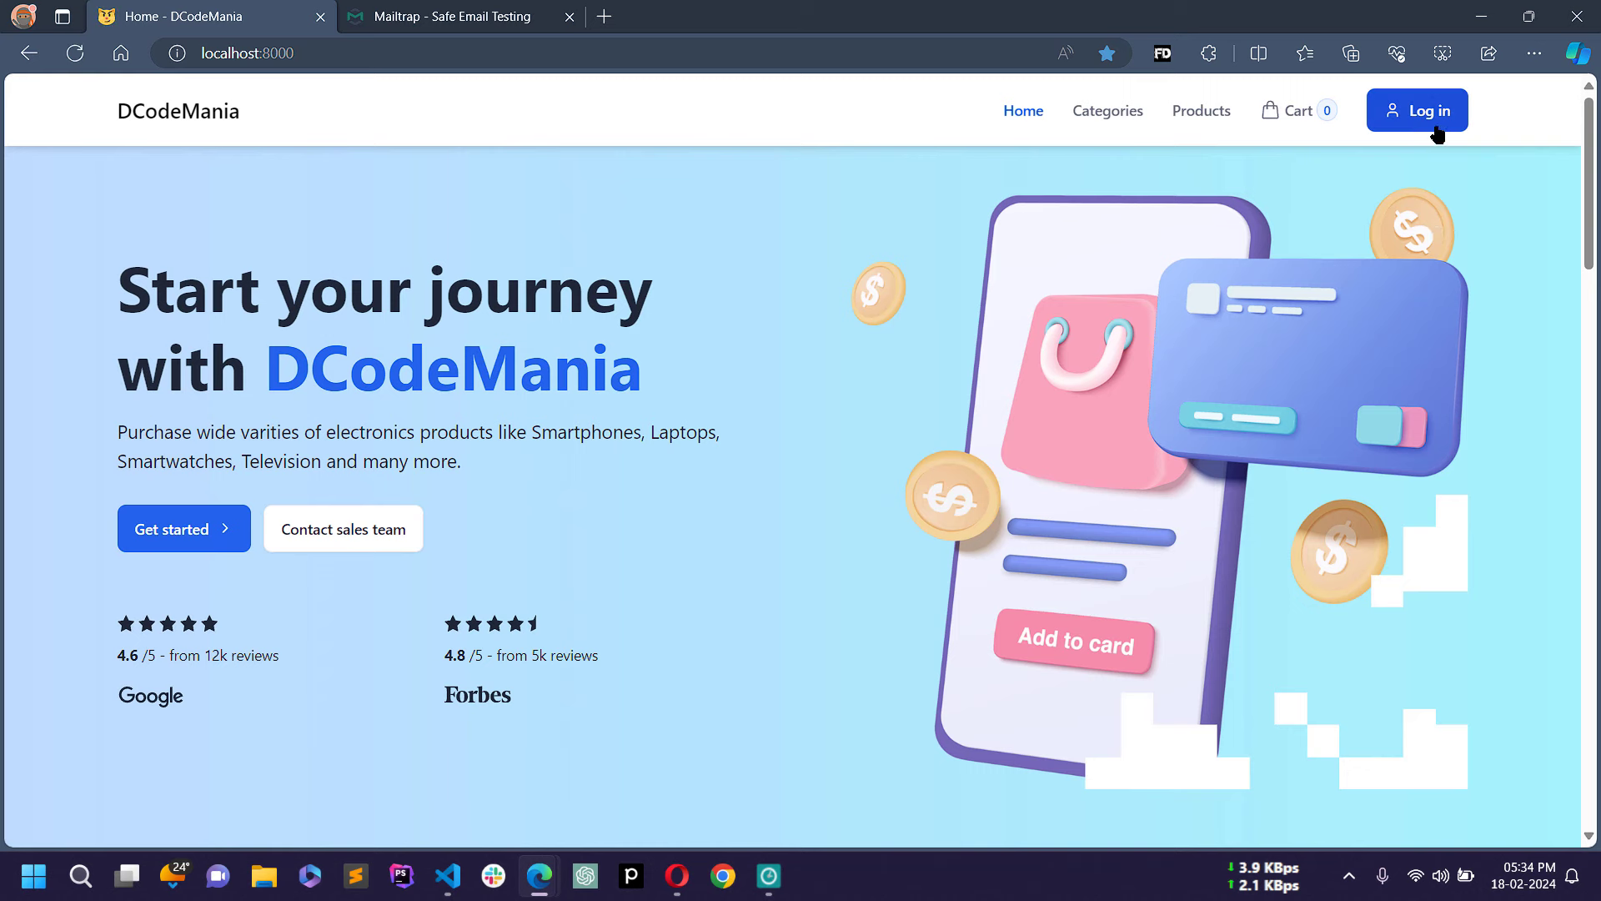
left_click(1429, 113)
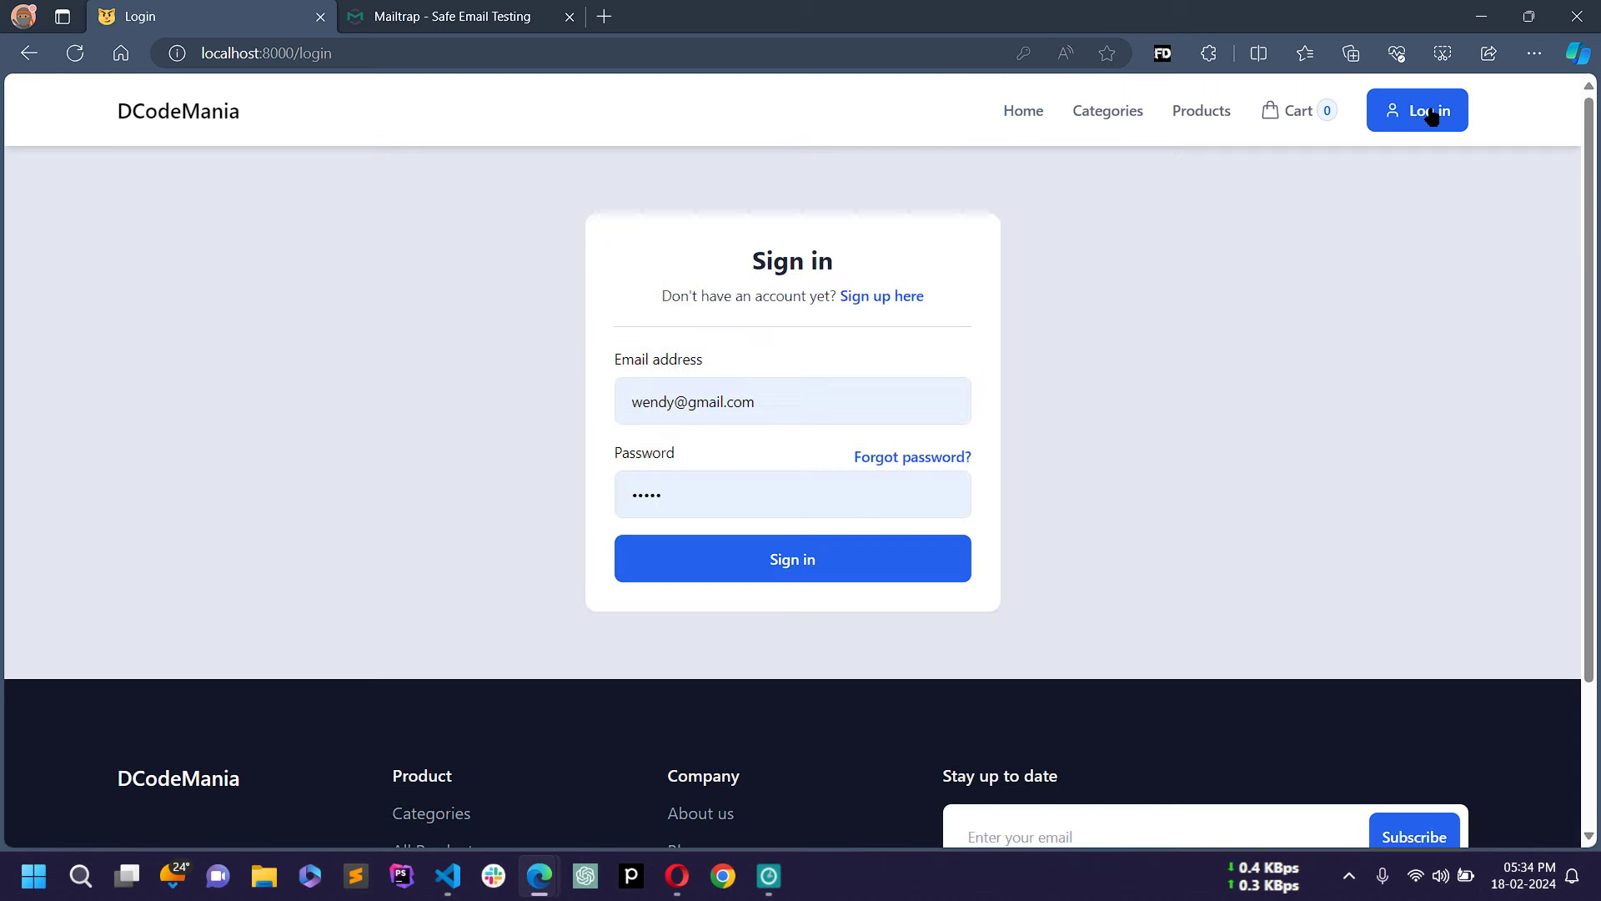
left_click(1165, 53)
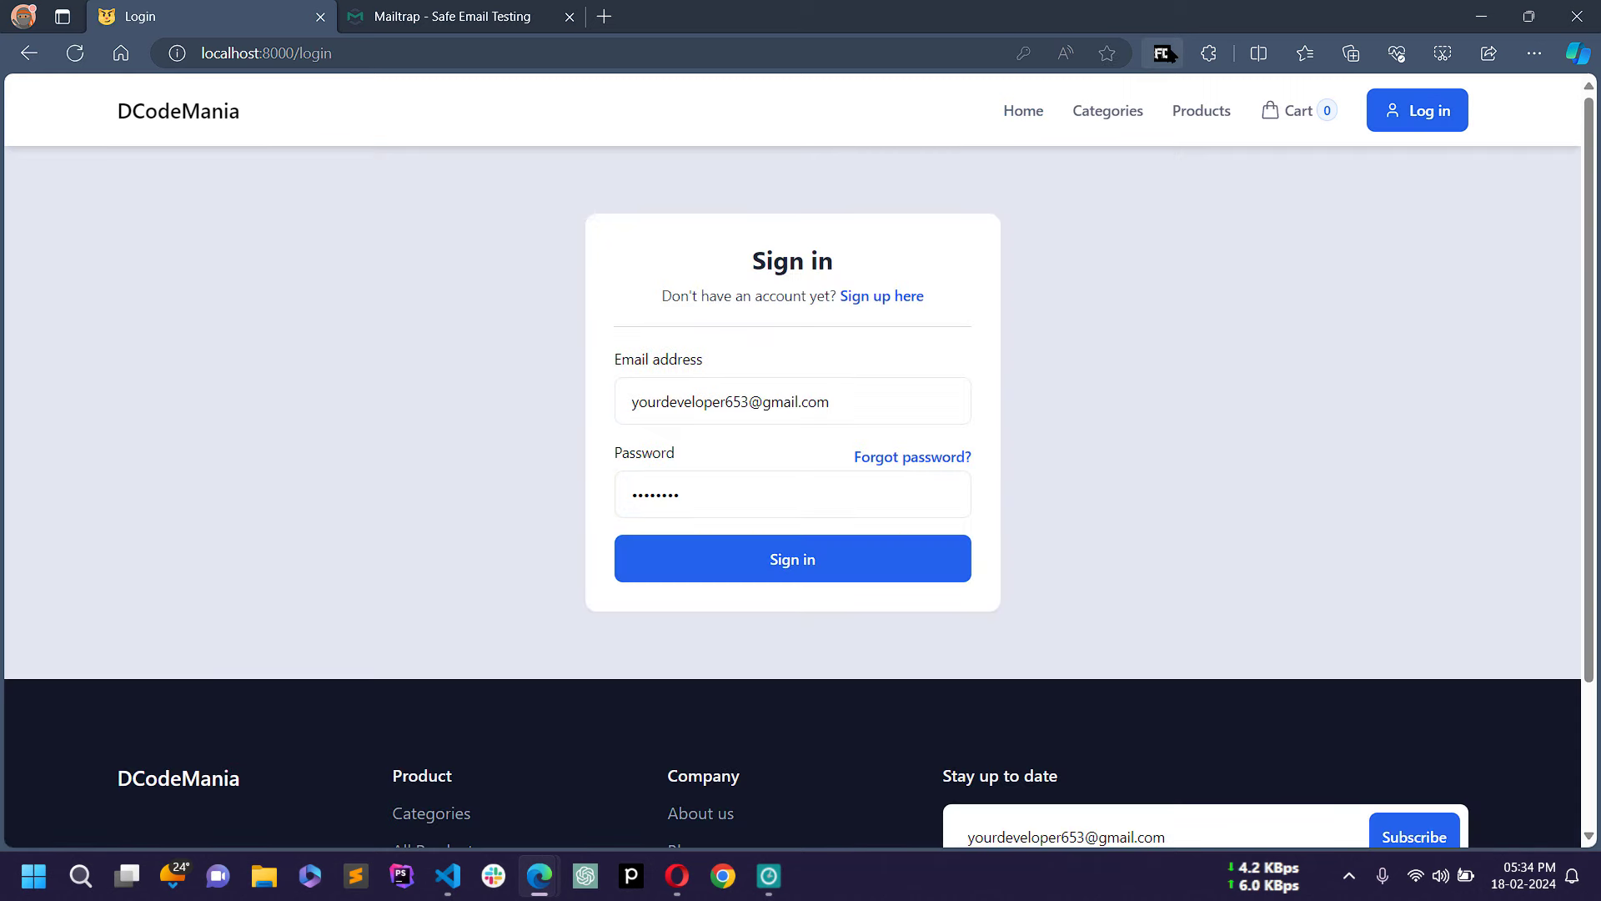
left_click(824, 563)
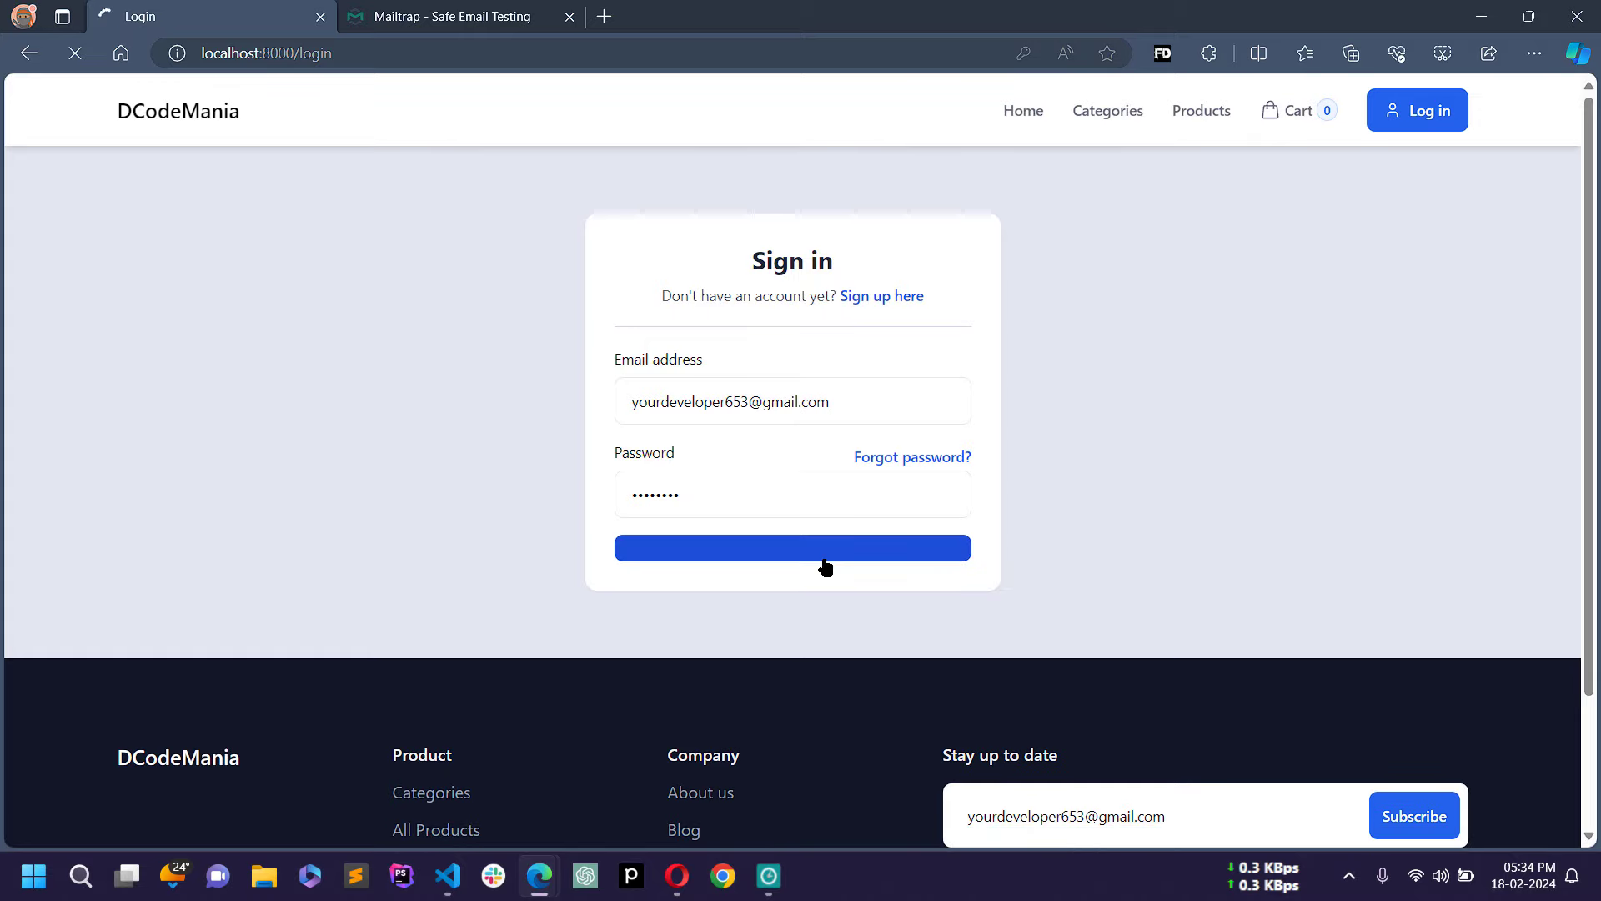
Step: Open My Orders, showing 16 orders with orders 34 and 33 payment Pending
scroll(822, 565, "down", 12)
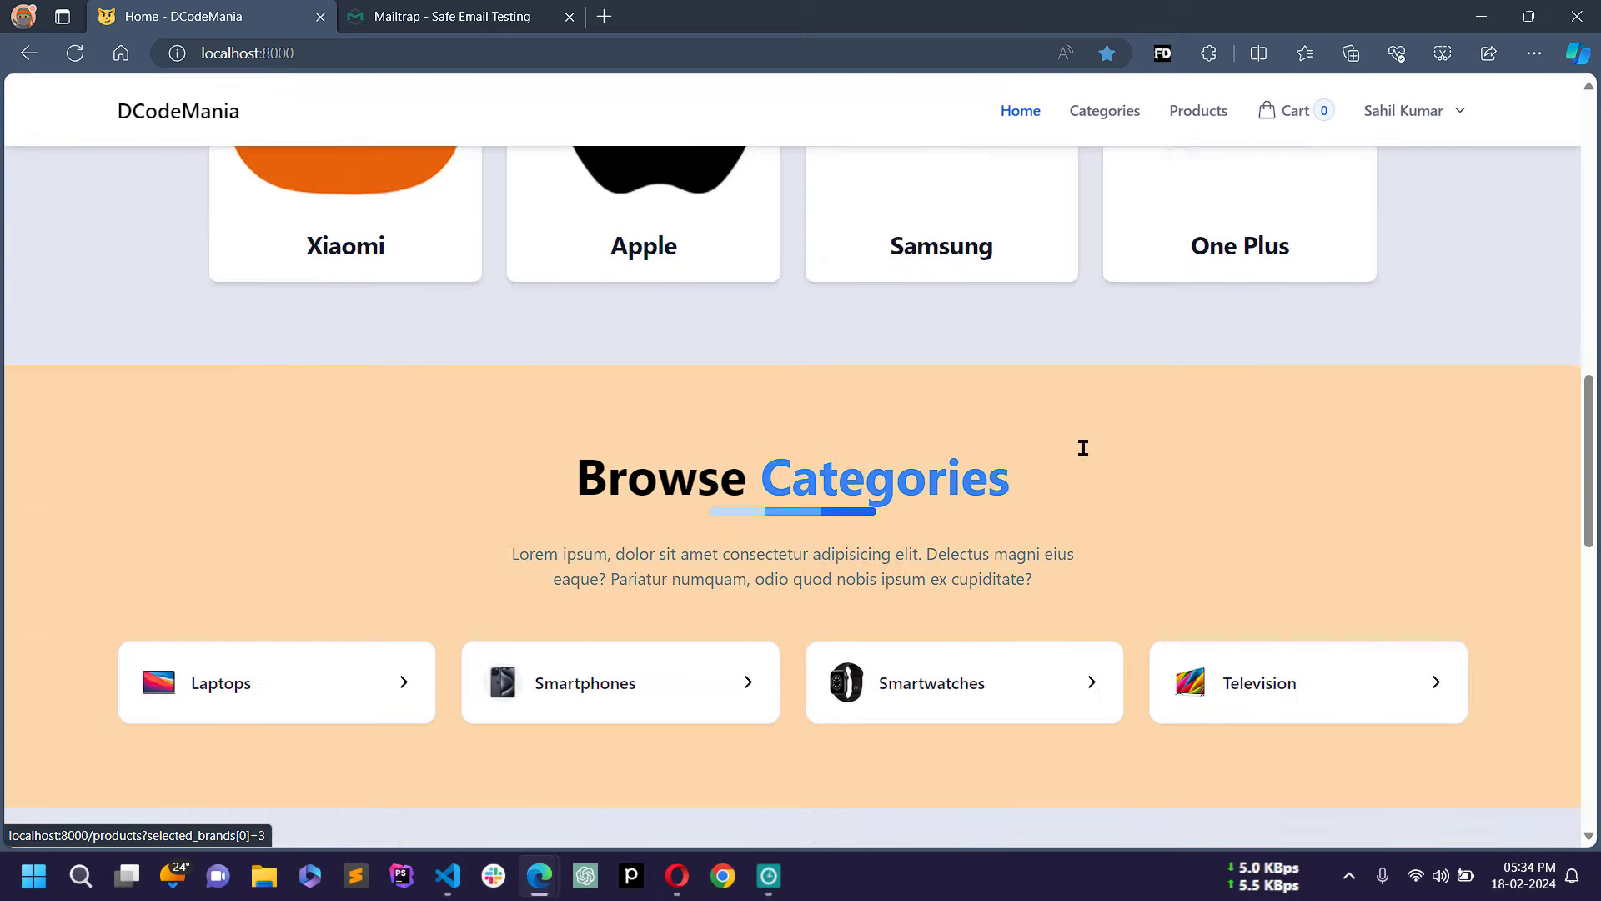
scroll(1083, 447, "up", 12)
left_click(1448, 130)
left_click(1448, 178)
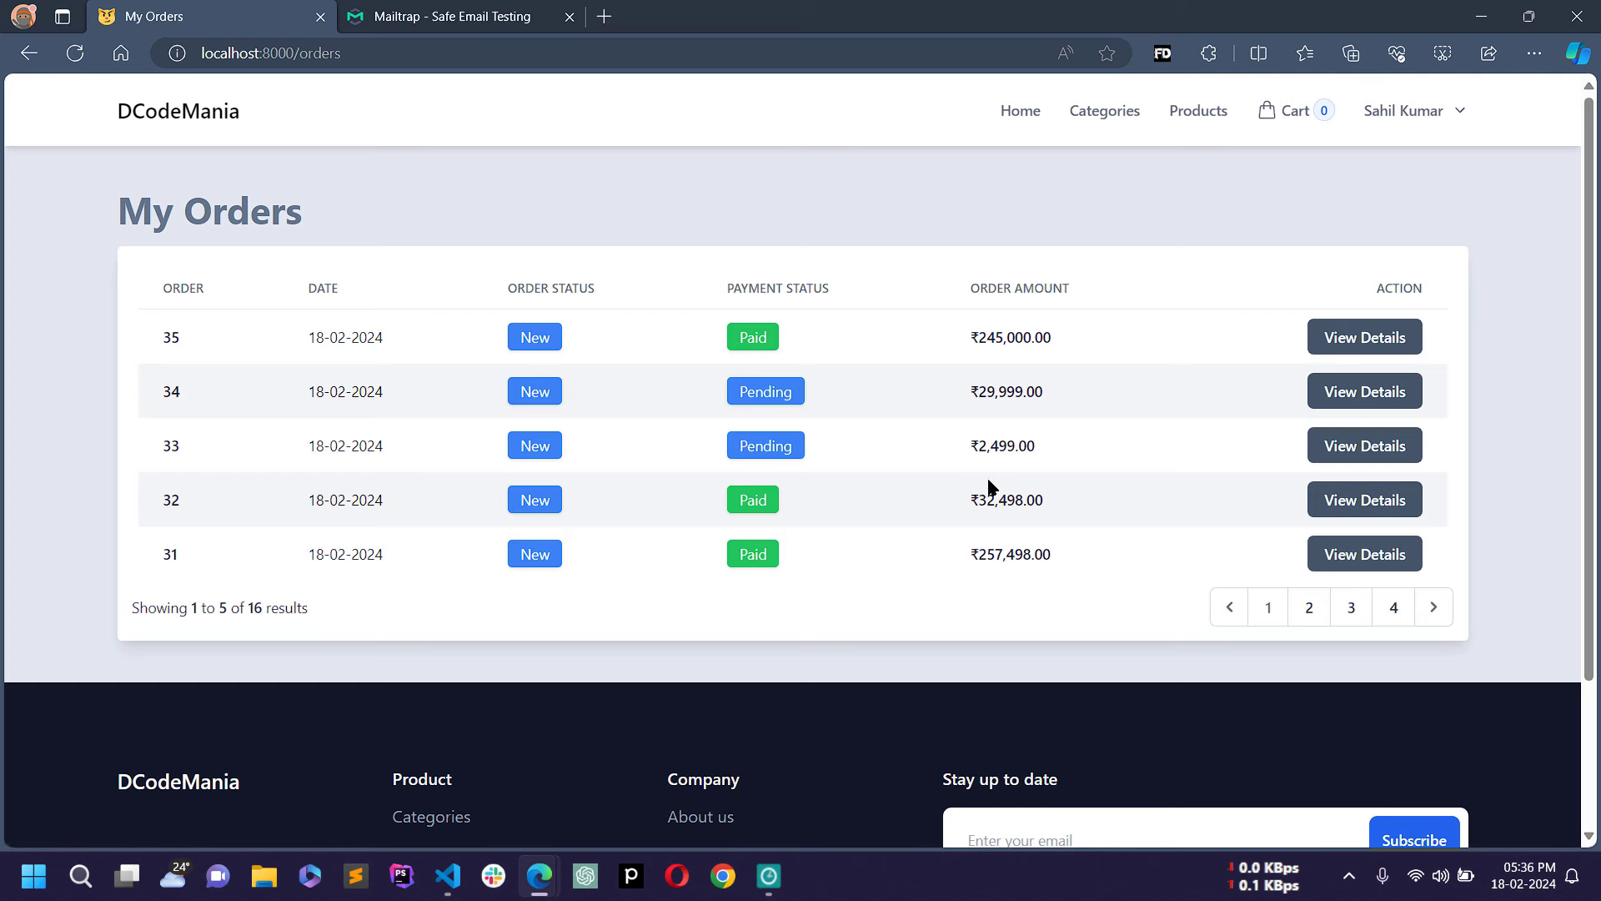
Step: Review order 34's details: one Samsung Galaxy Watch6, ₹29,999.00, status New, payment Pending
left_click(1374, 392)
scroll(1005, 565, "down", 2)
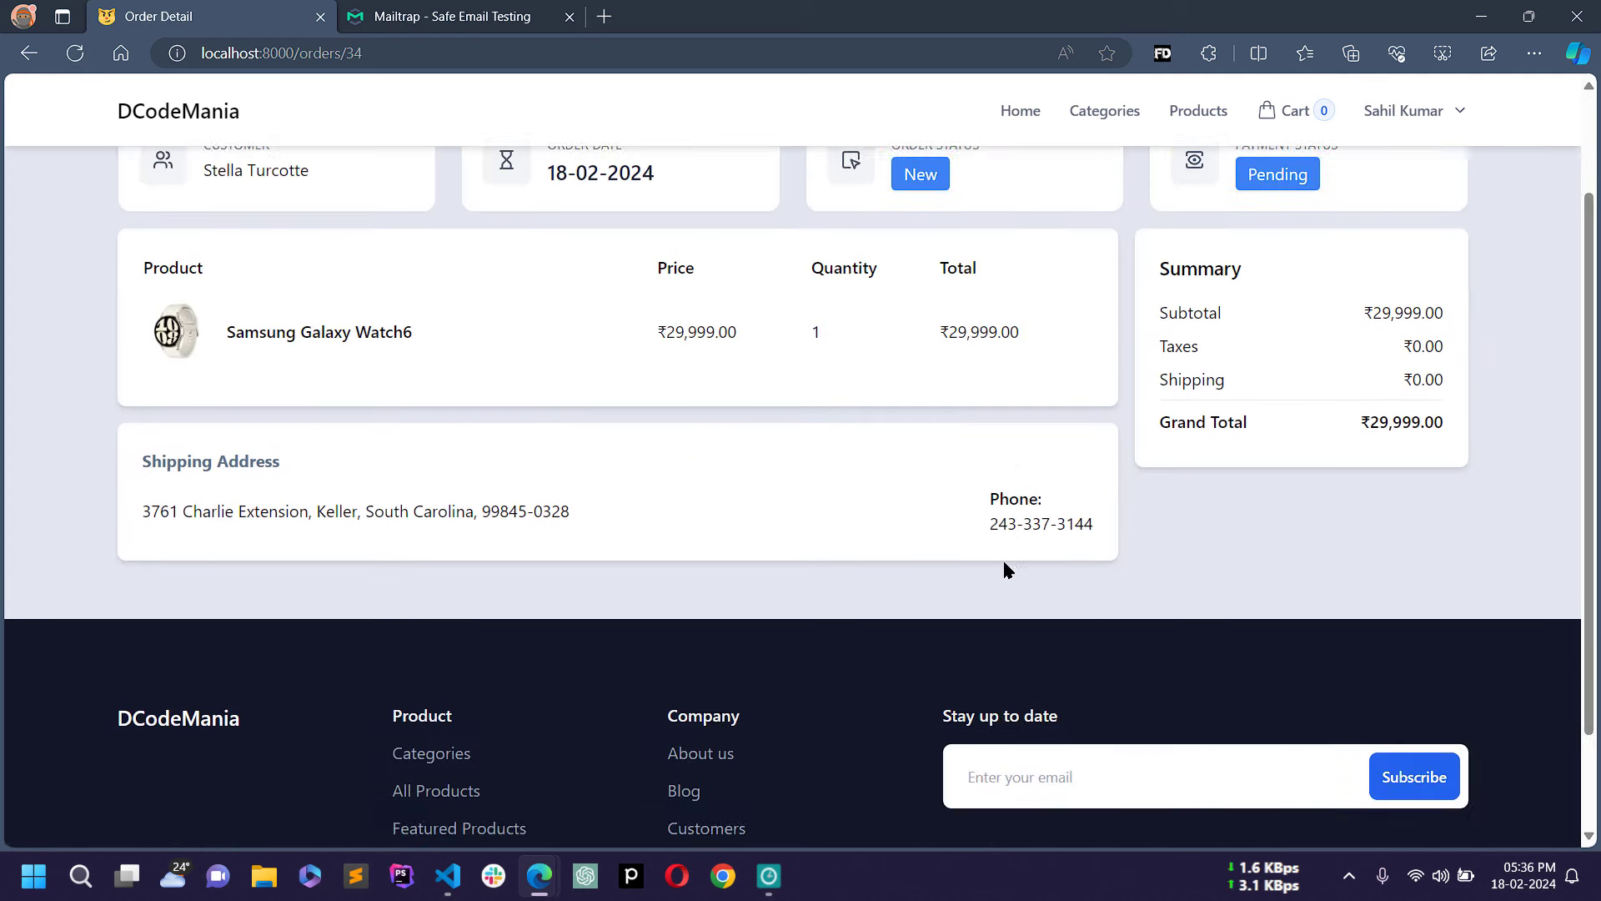
scroll(1004, 564, "up", 2)
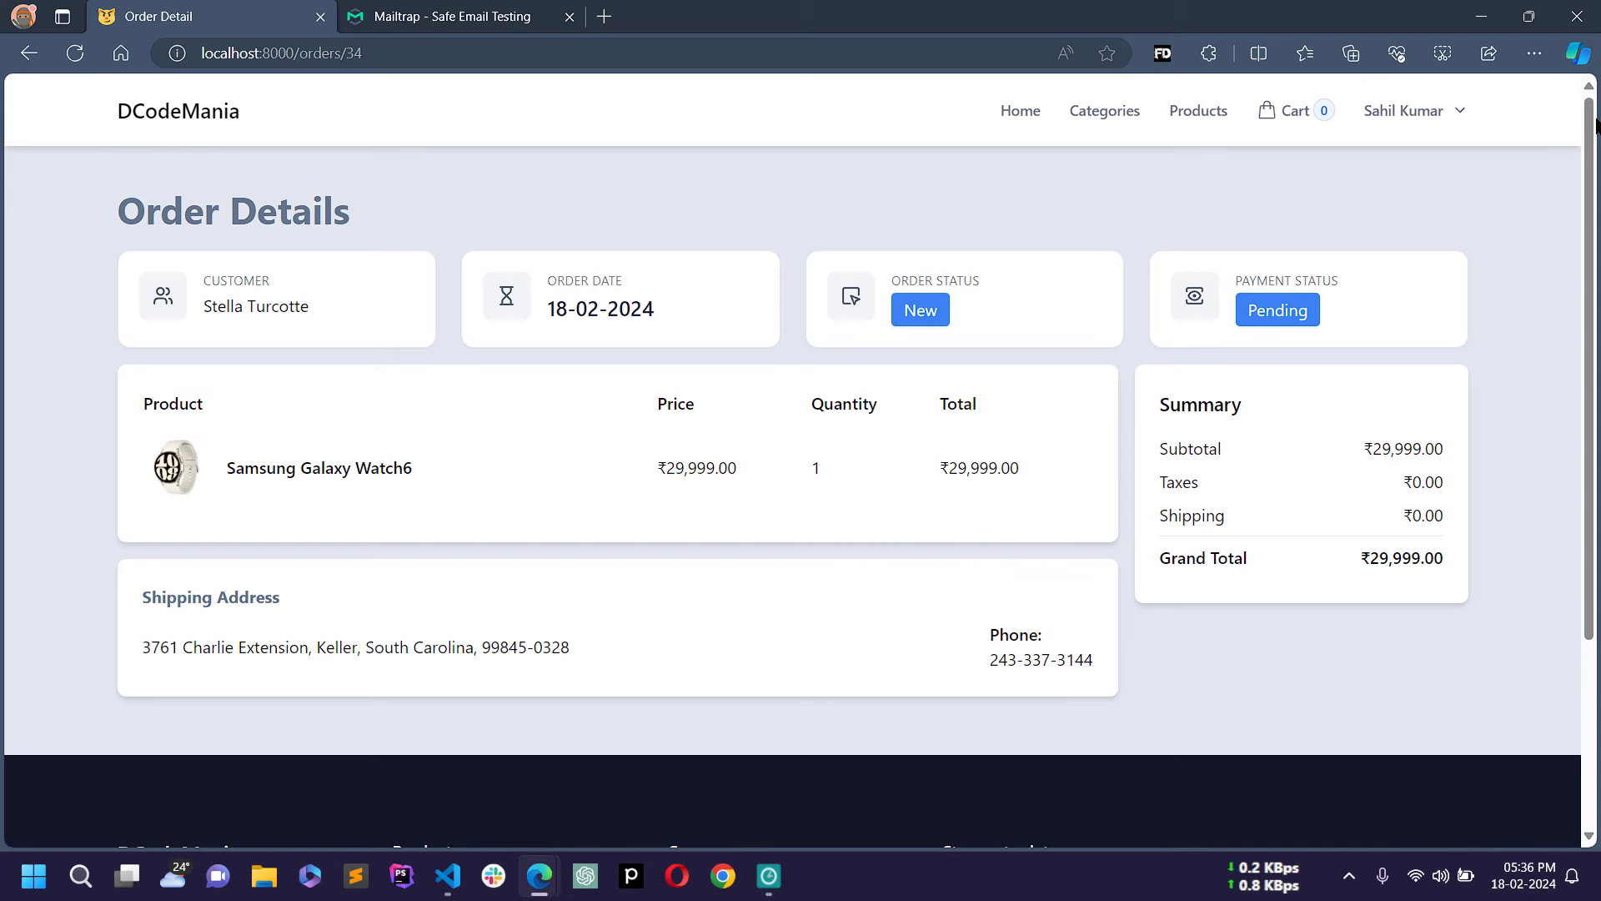
Step: Log out of the current account from the account menu
left_click(1436, 111)
left_click(1439, 113)
left_click(1445, 116)
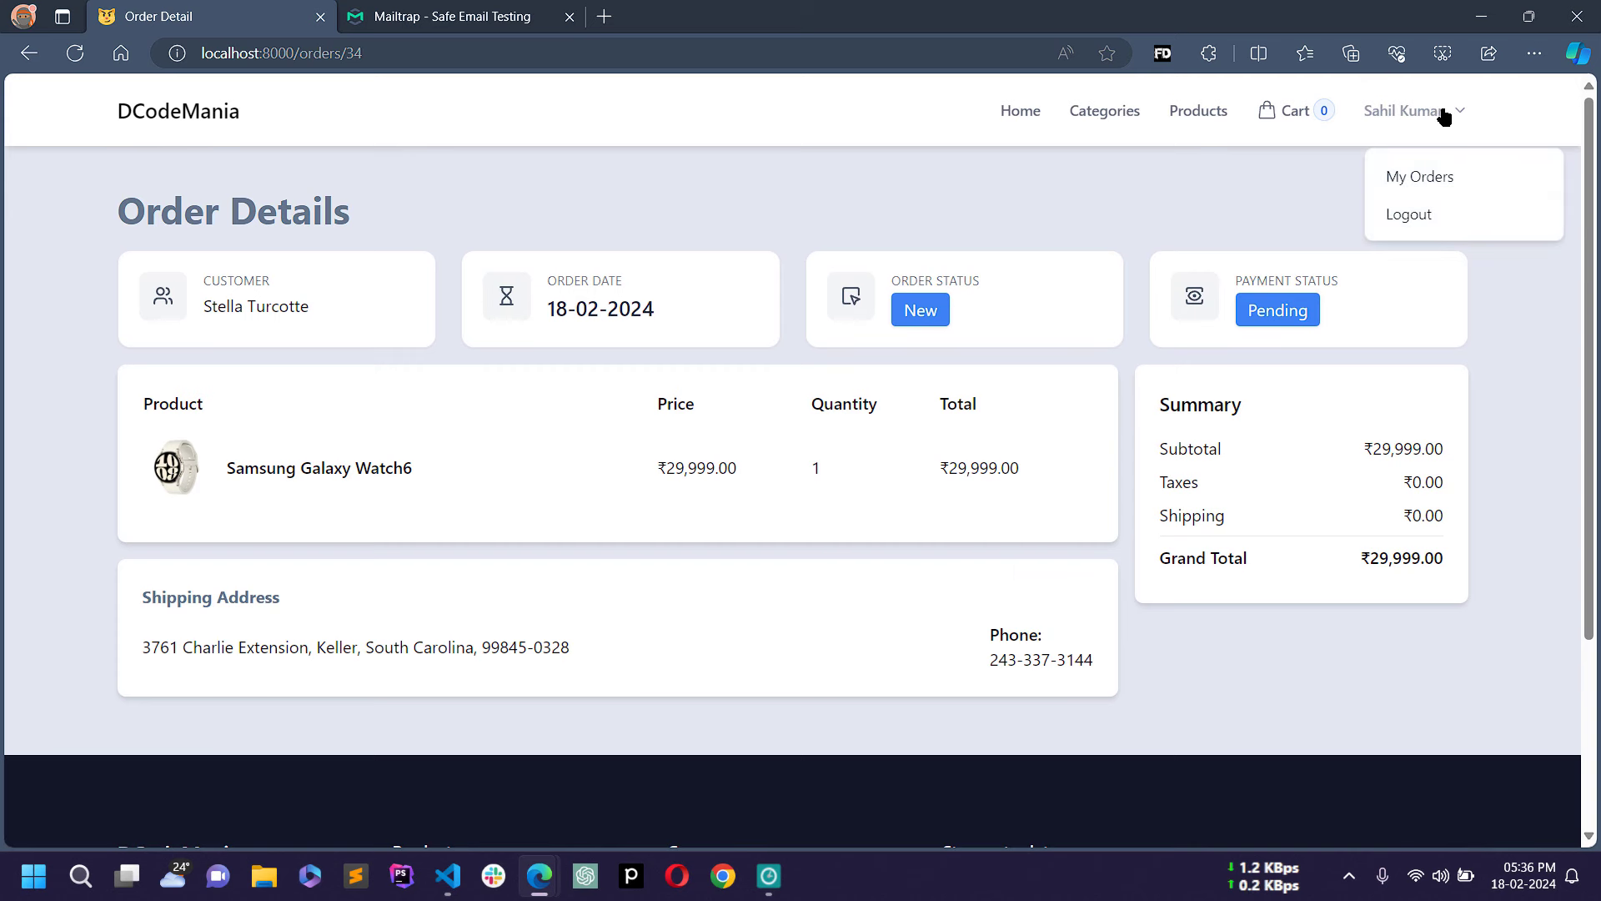
left_click(1422, 215)
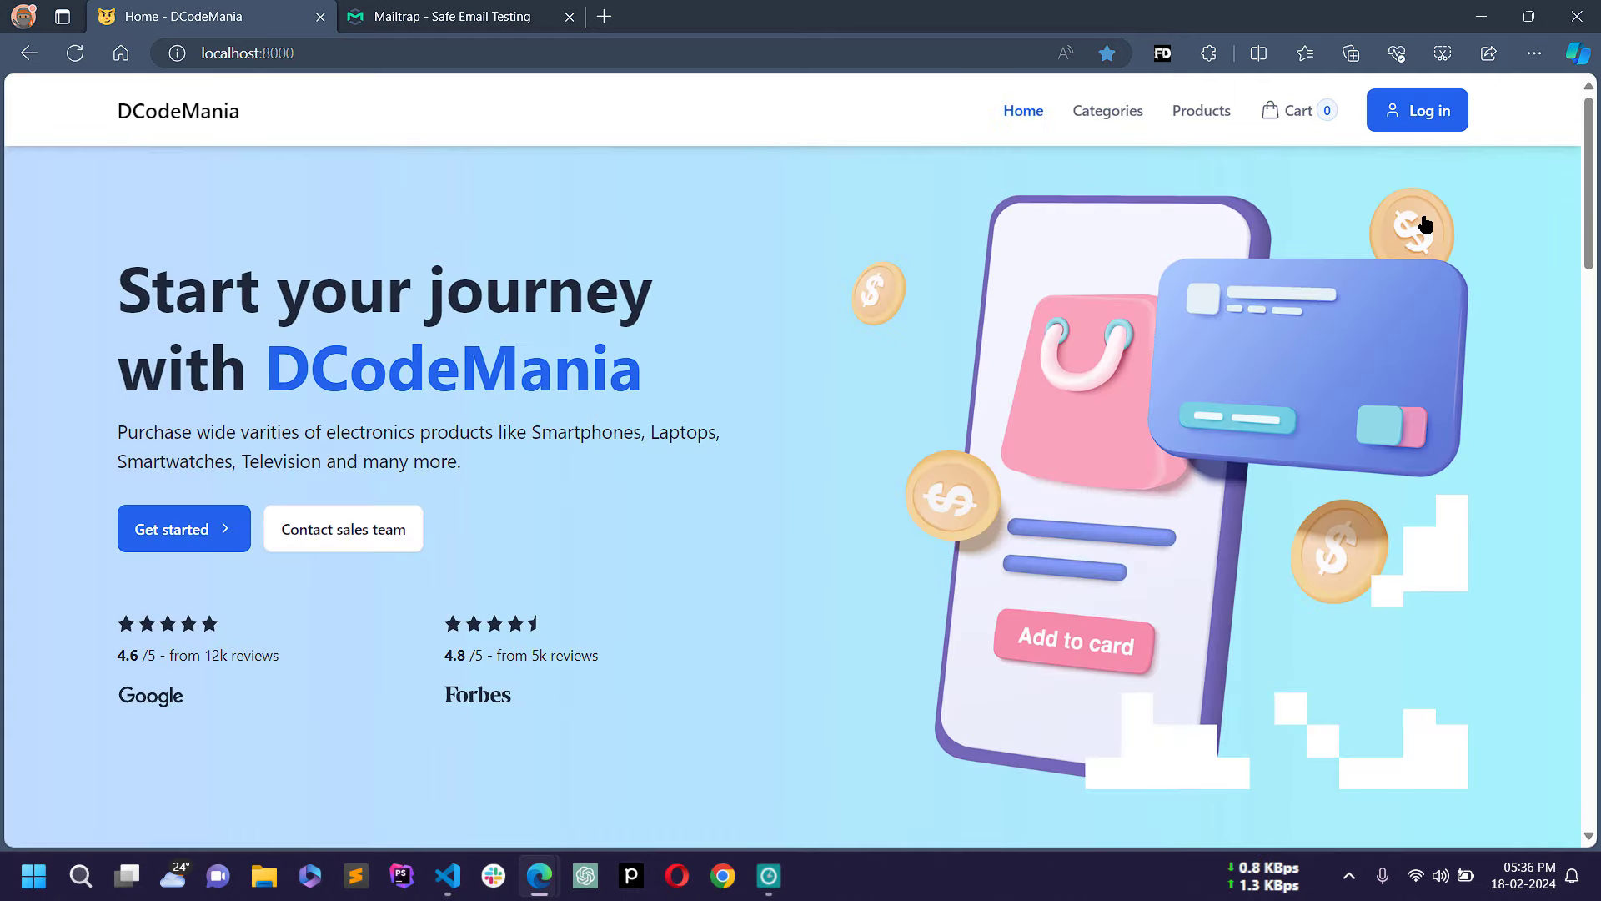
Step: Reach the Forgot password page from Sign in, then move to the Mailtrap inbox
left_click(1428, 129)
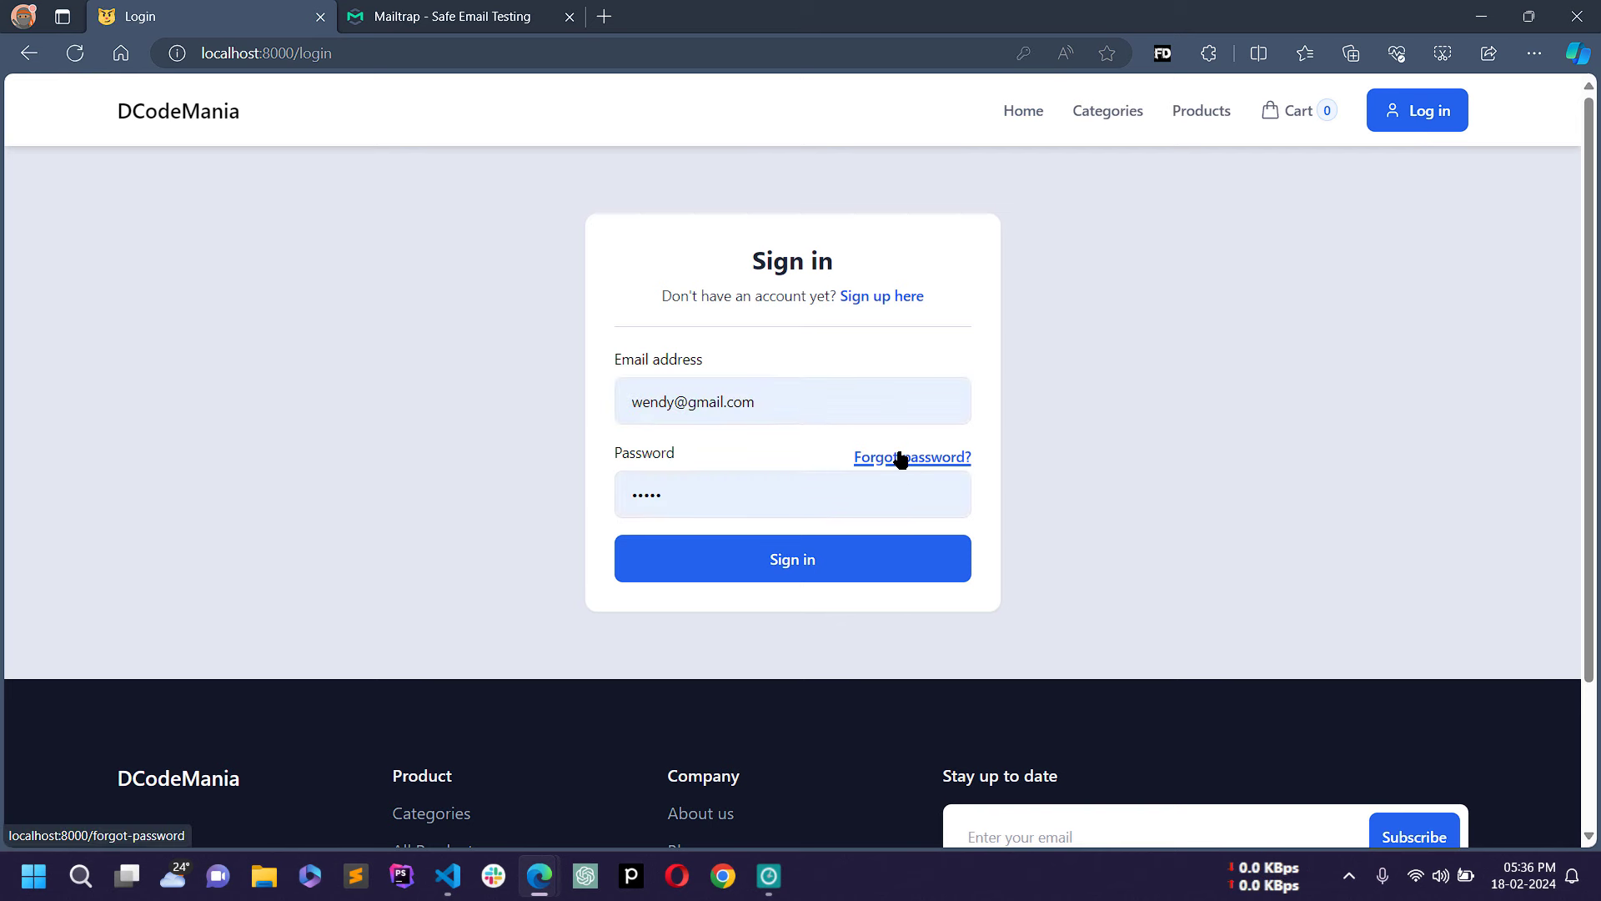
left_click(895, 462)
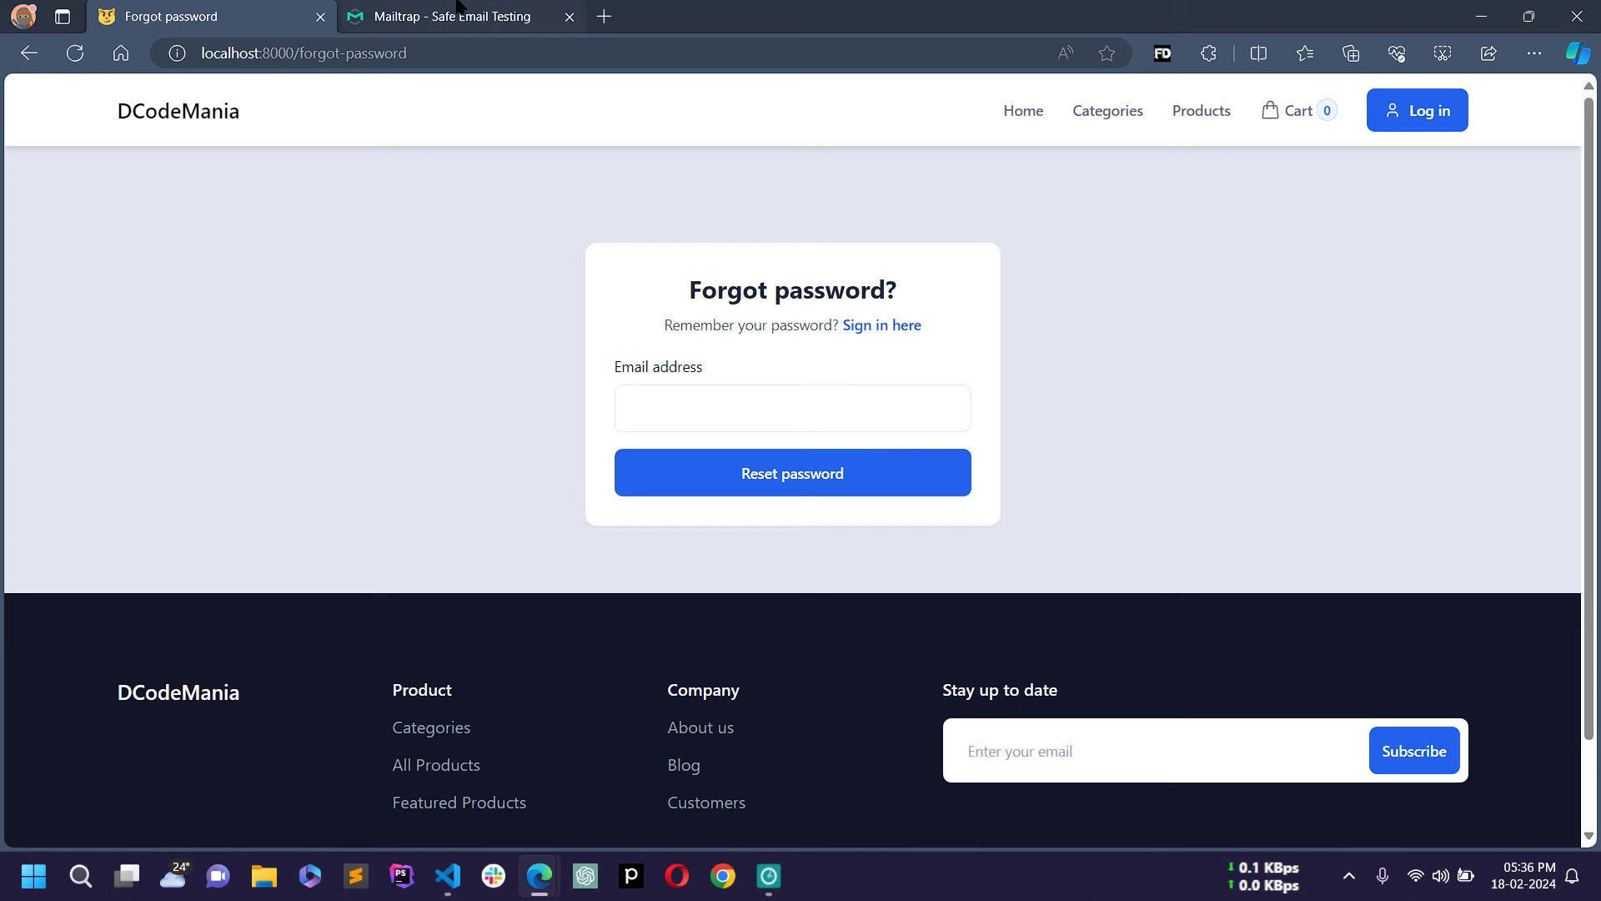
mouse_move(458, 6)
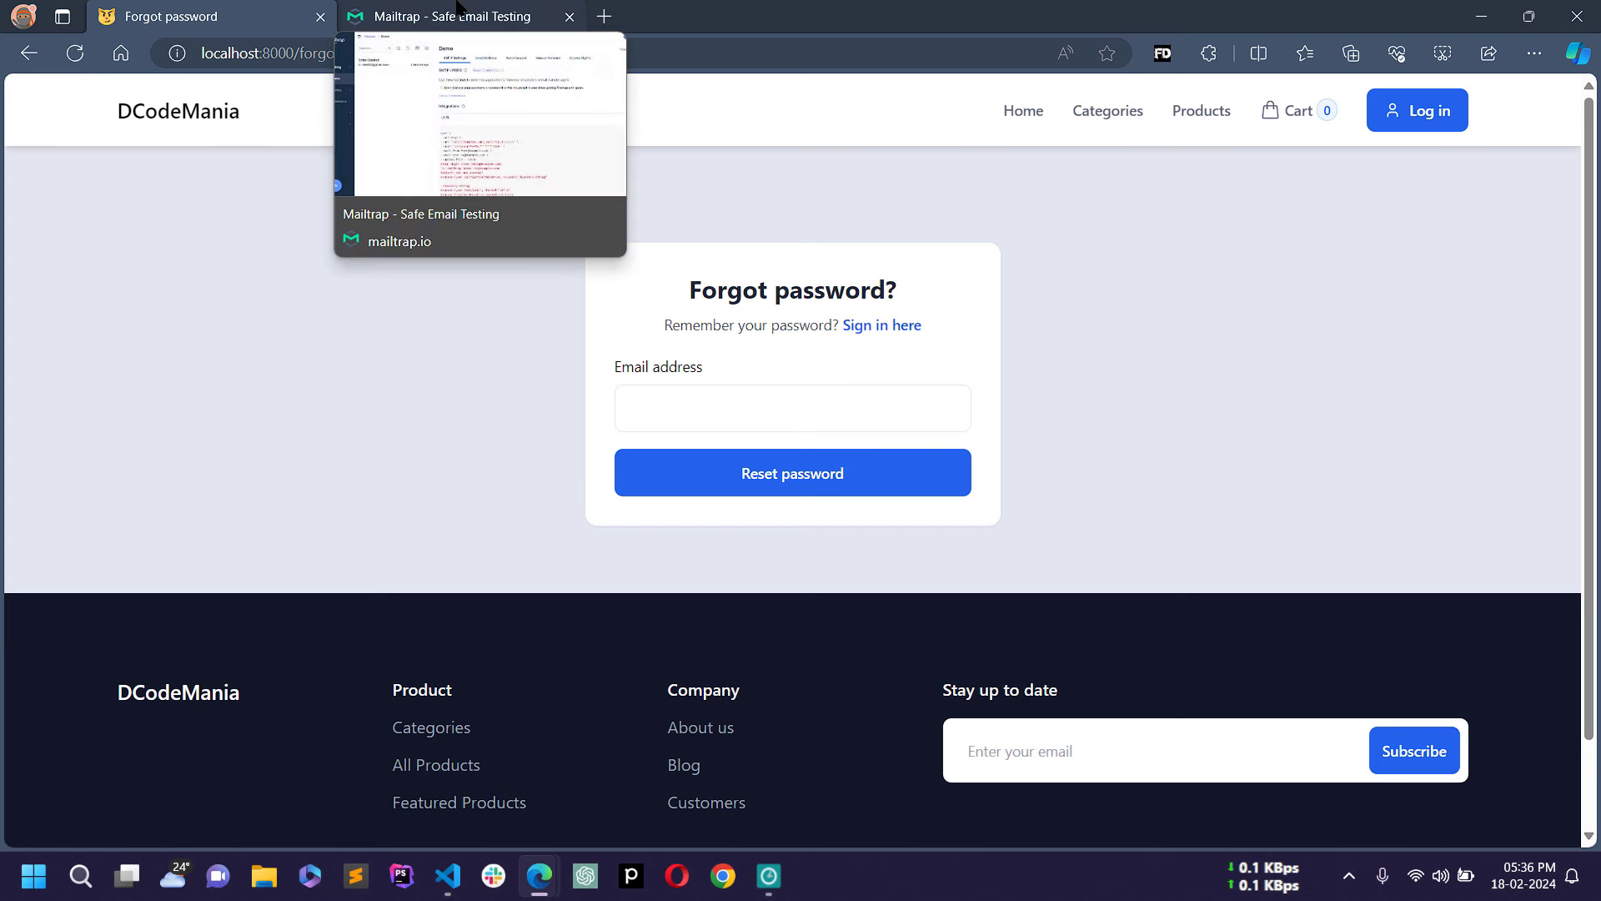
left_click(458, 6)
Step: Read the Order Created email confirming order 37 and open its View Order link in a new tab
left_click(323, 224)
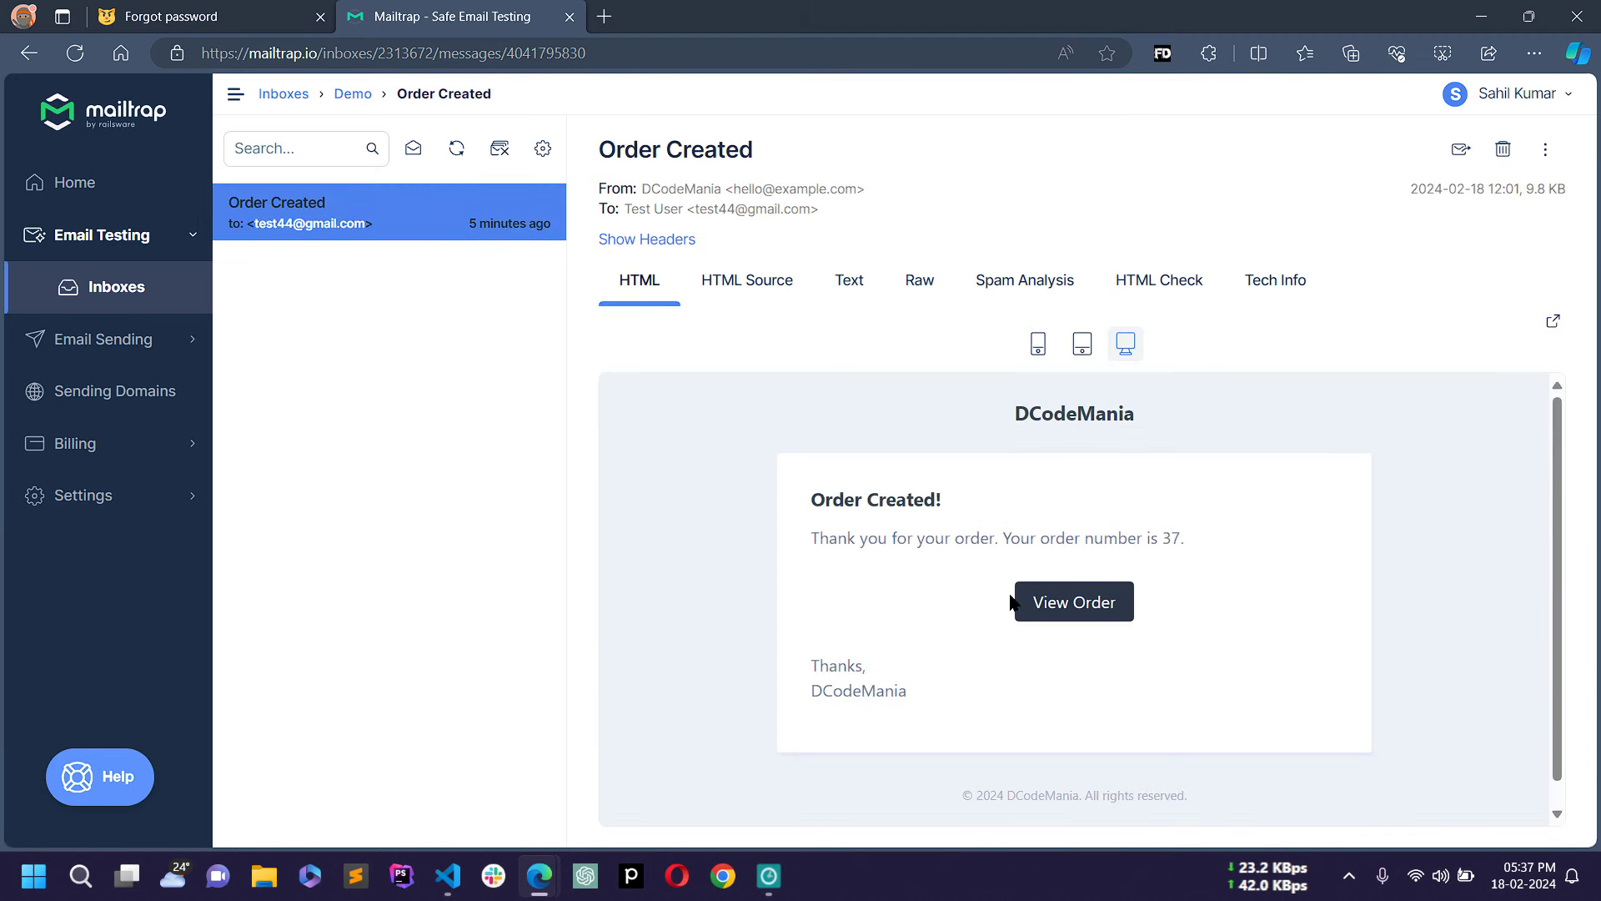
scroll(1031, 576, "down", 1)
scroll(1035, 572, "up", 1)
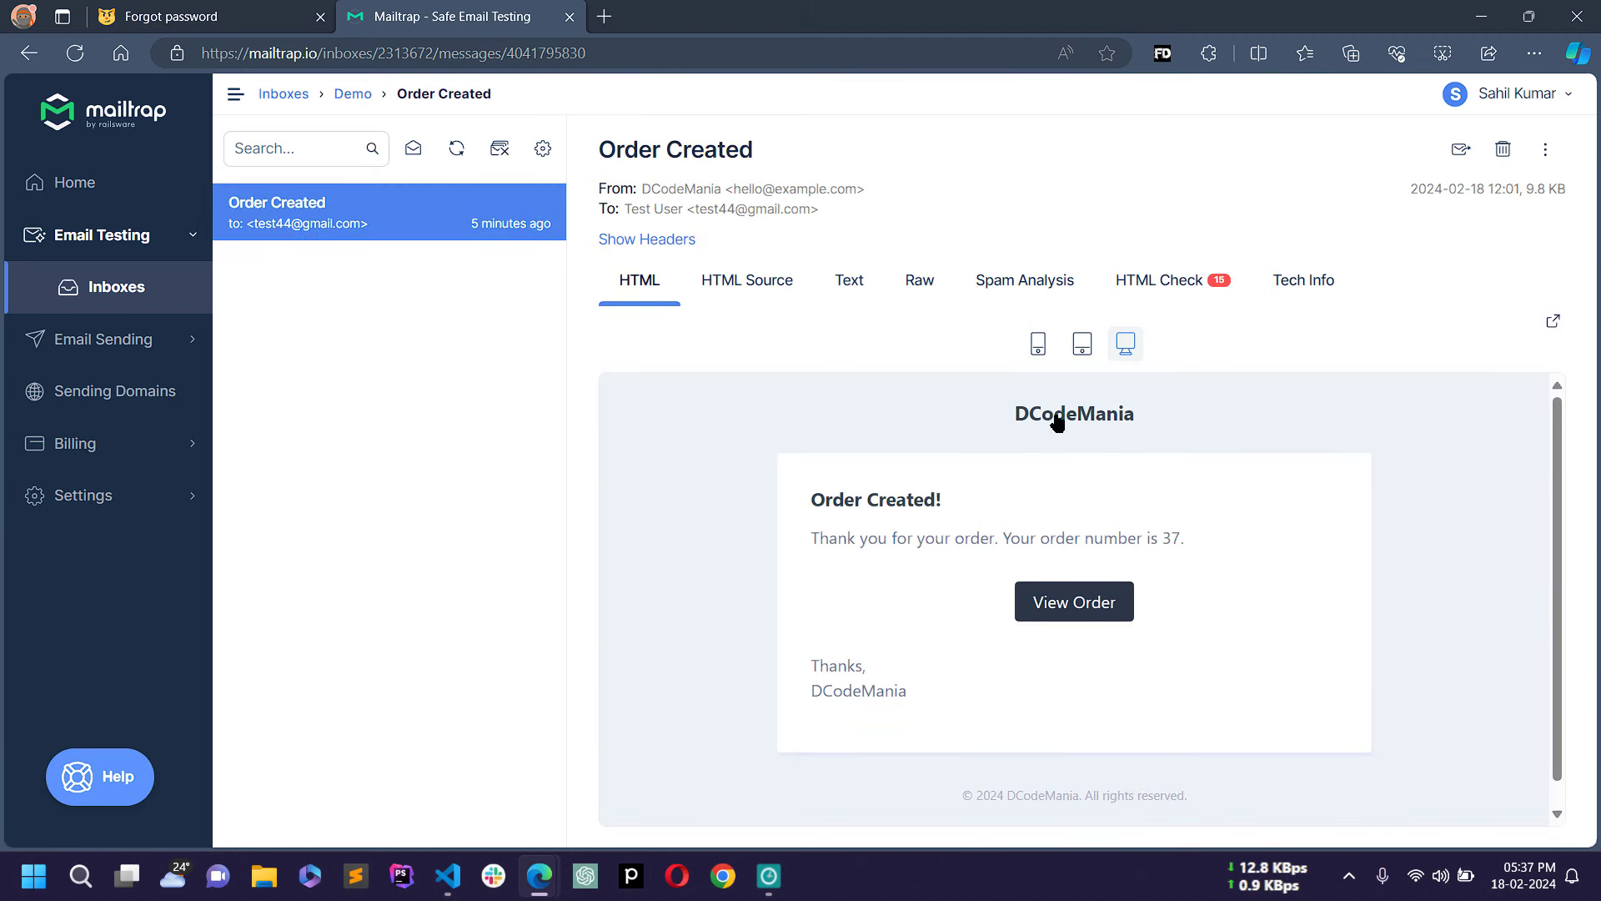
left_click_drag(803, 497, 964, 503)
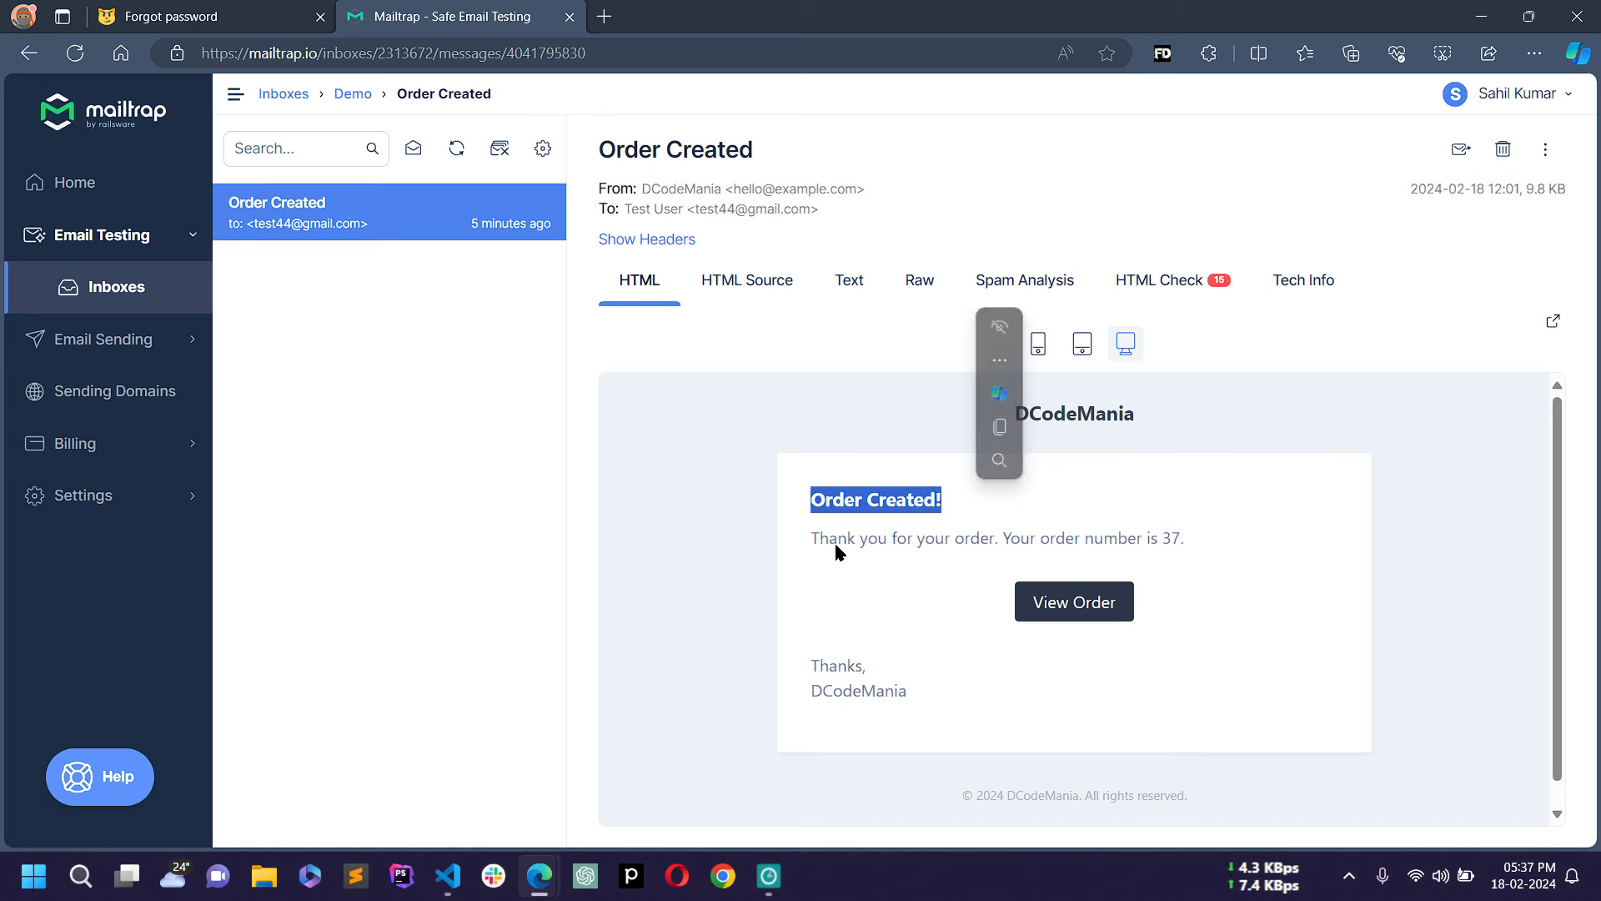
left_click_drag(824, 538, 1183, 541)
left_click(1066, 523)
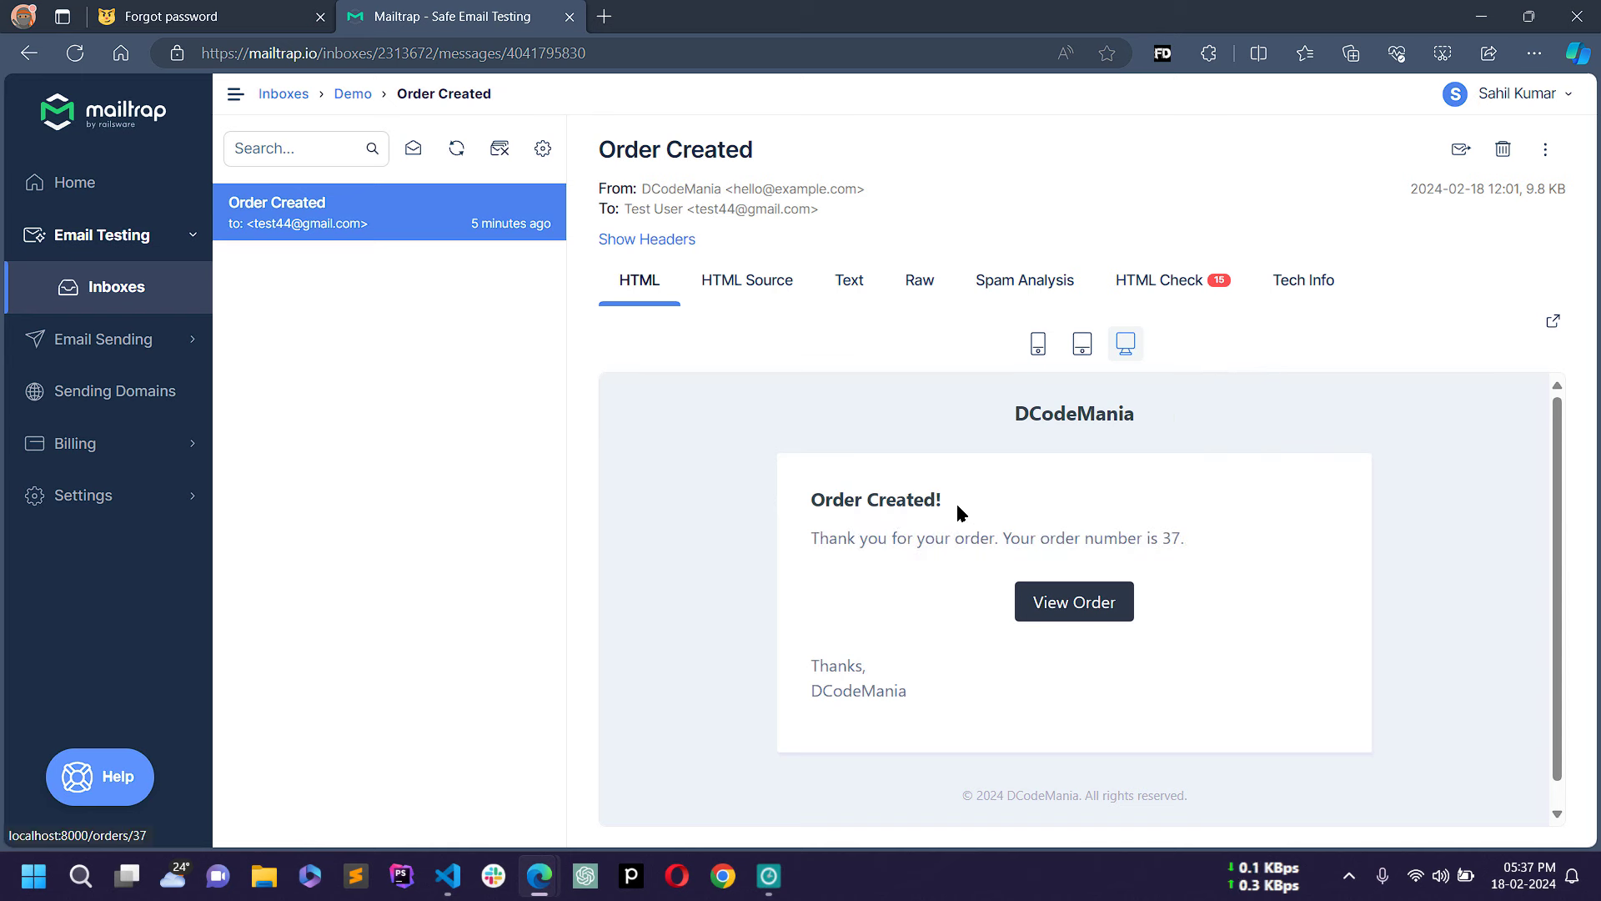
left_click(1088, 613)
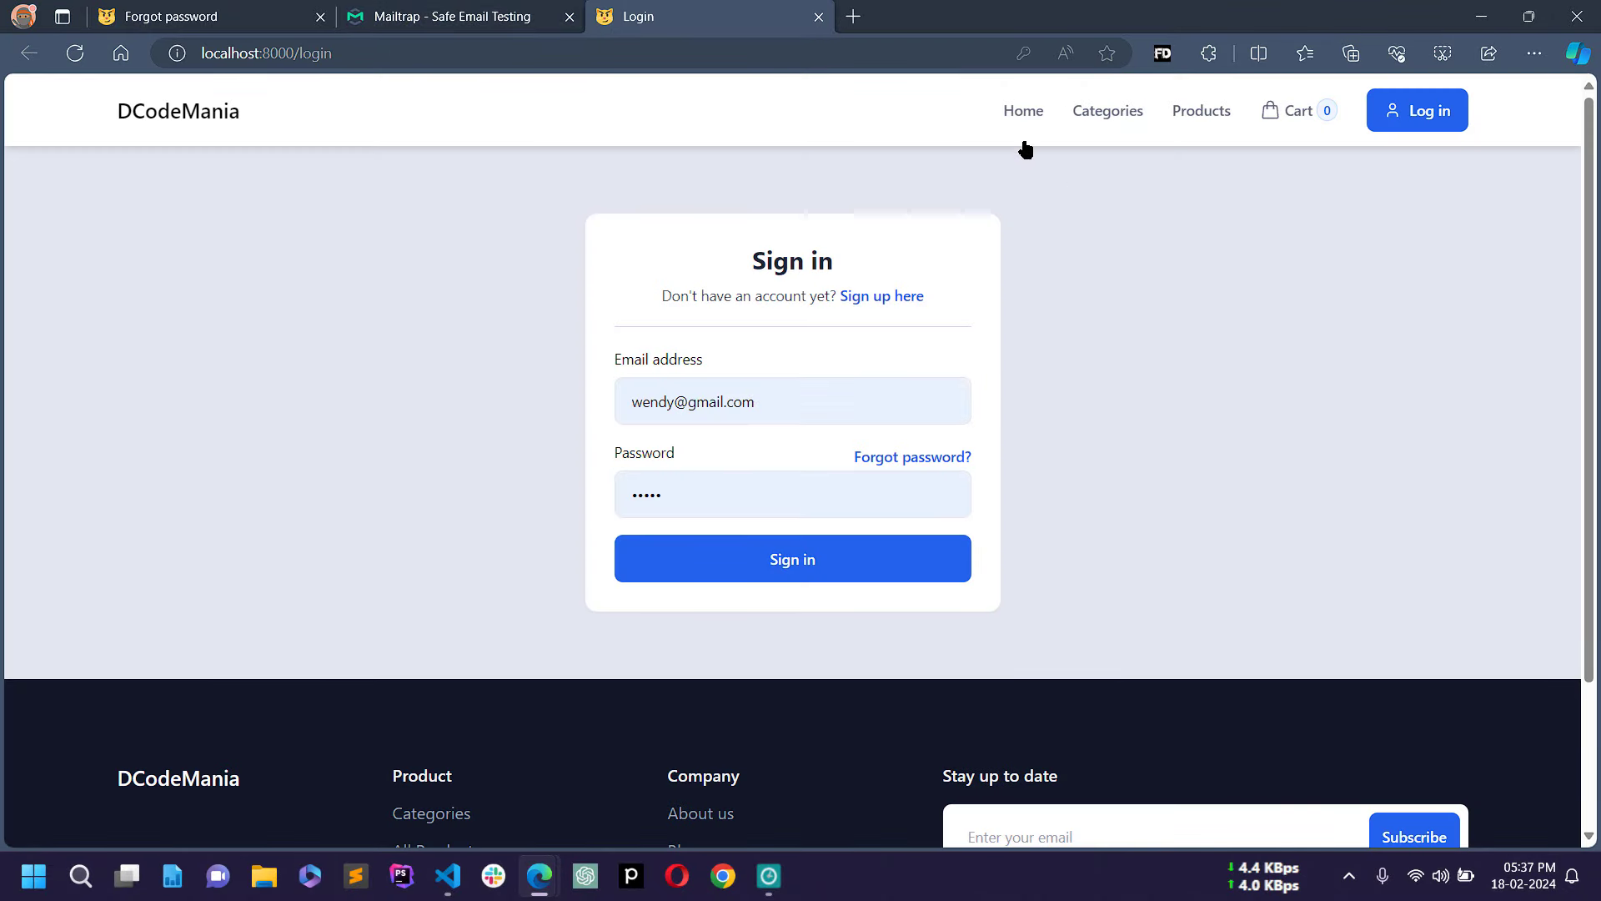
Step: Sign in with the test account's email and password, dismissing the save-password prompt
left_click(799, 408)
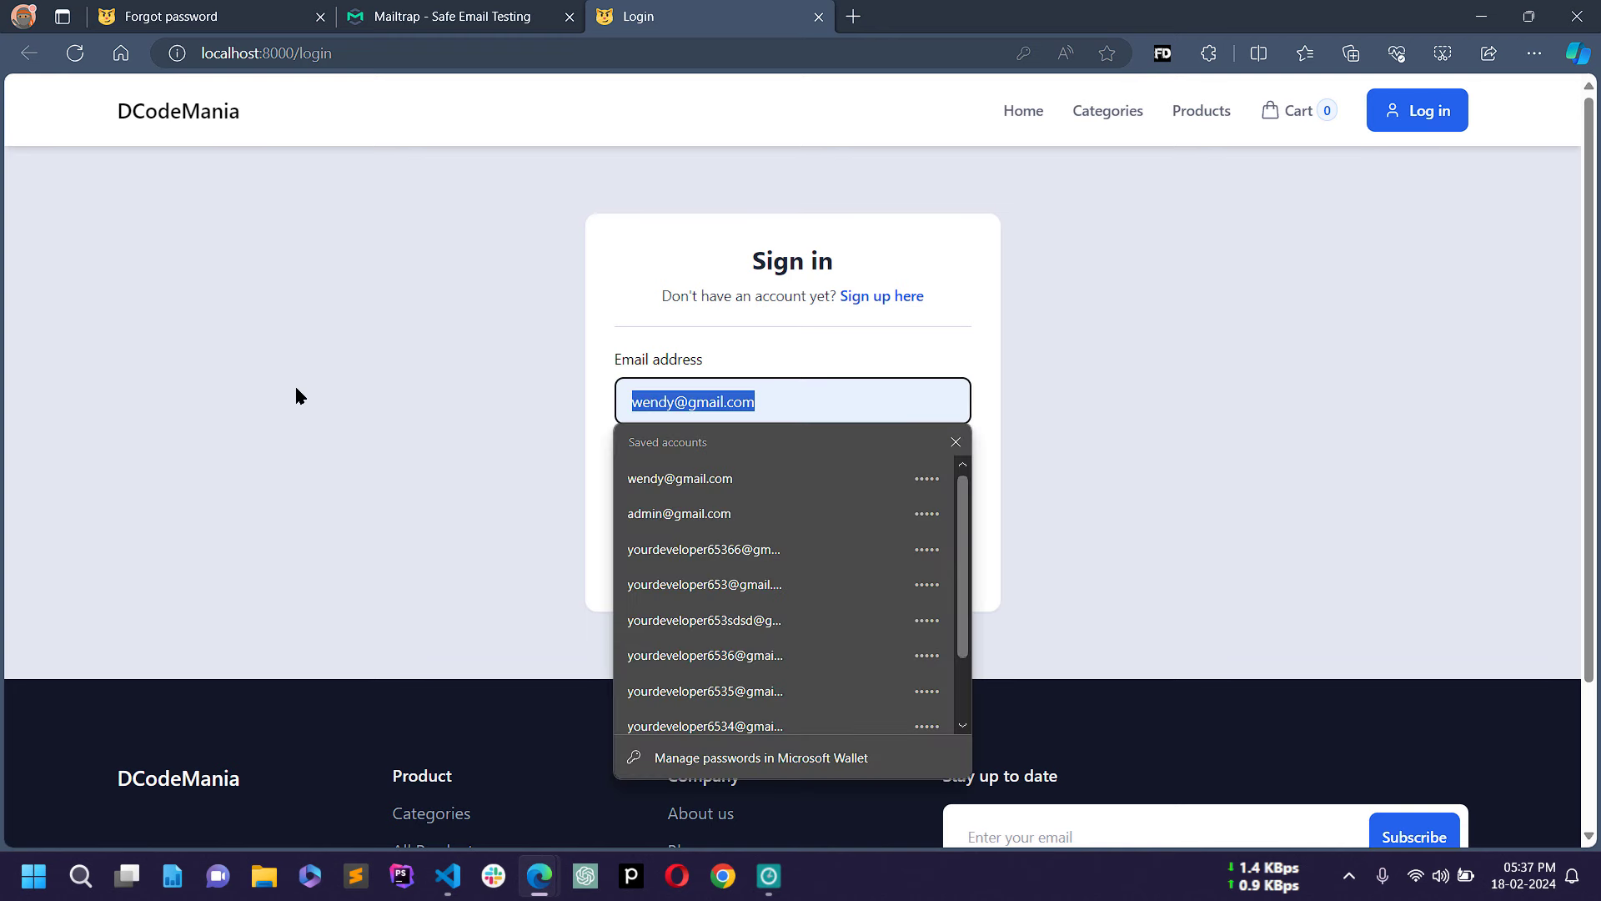
type("tes")
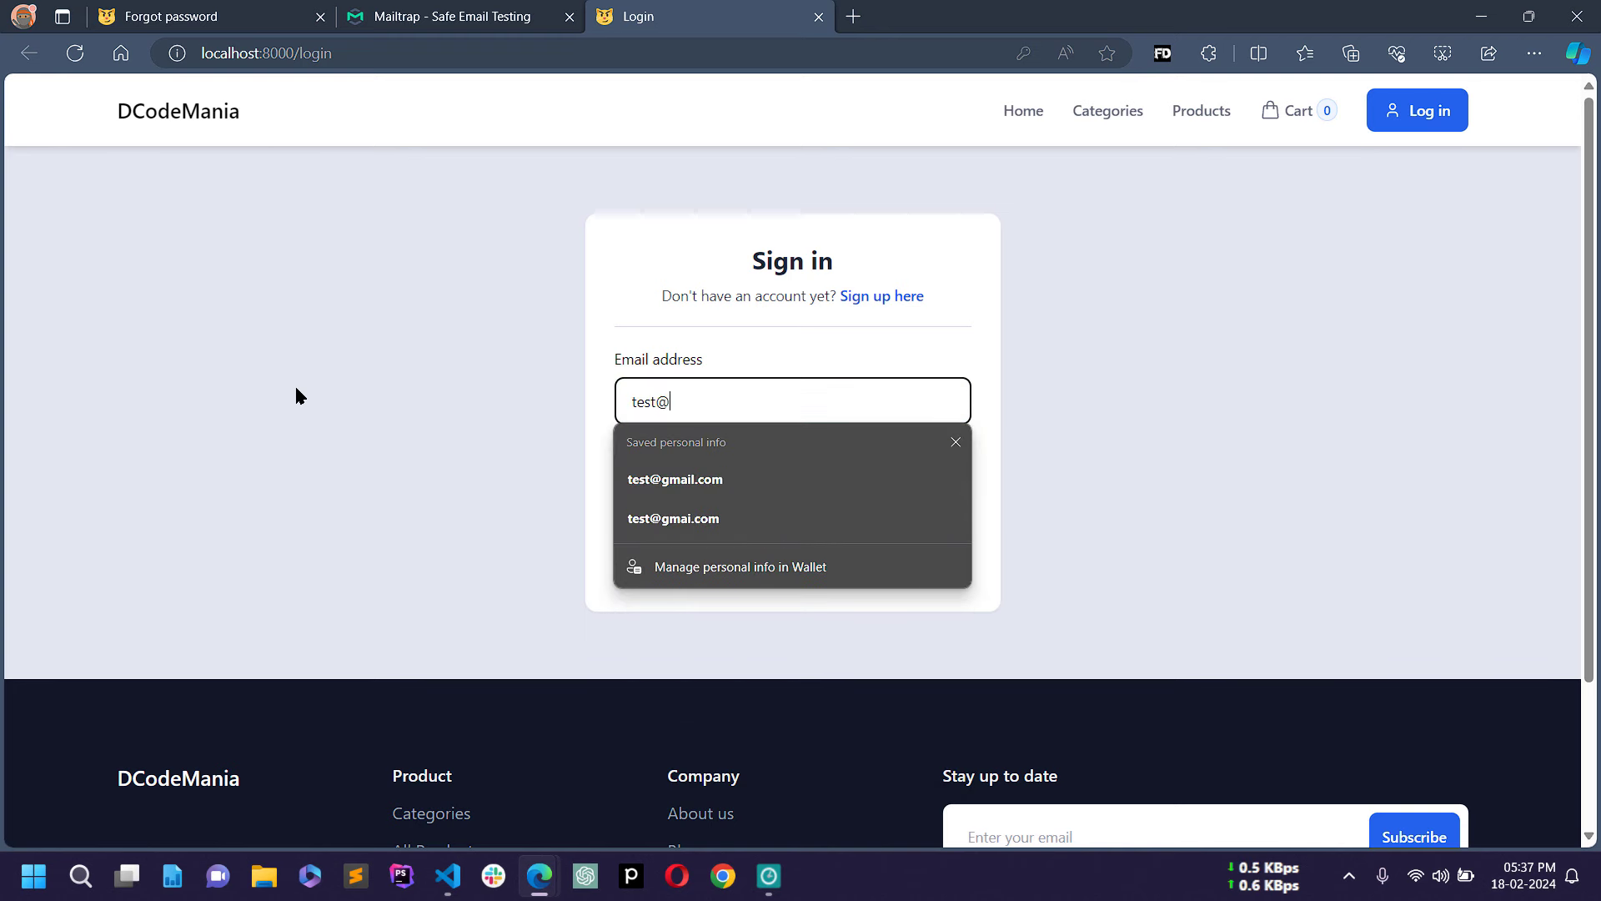
type("t44@gm")
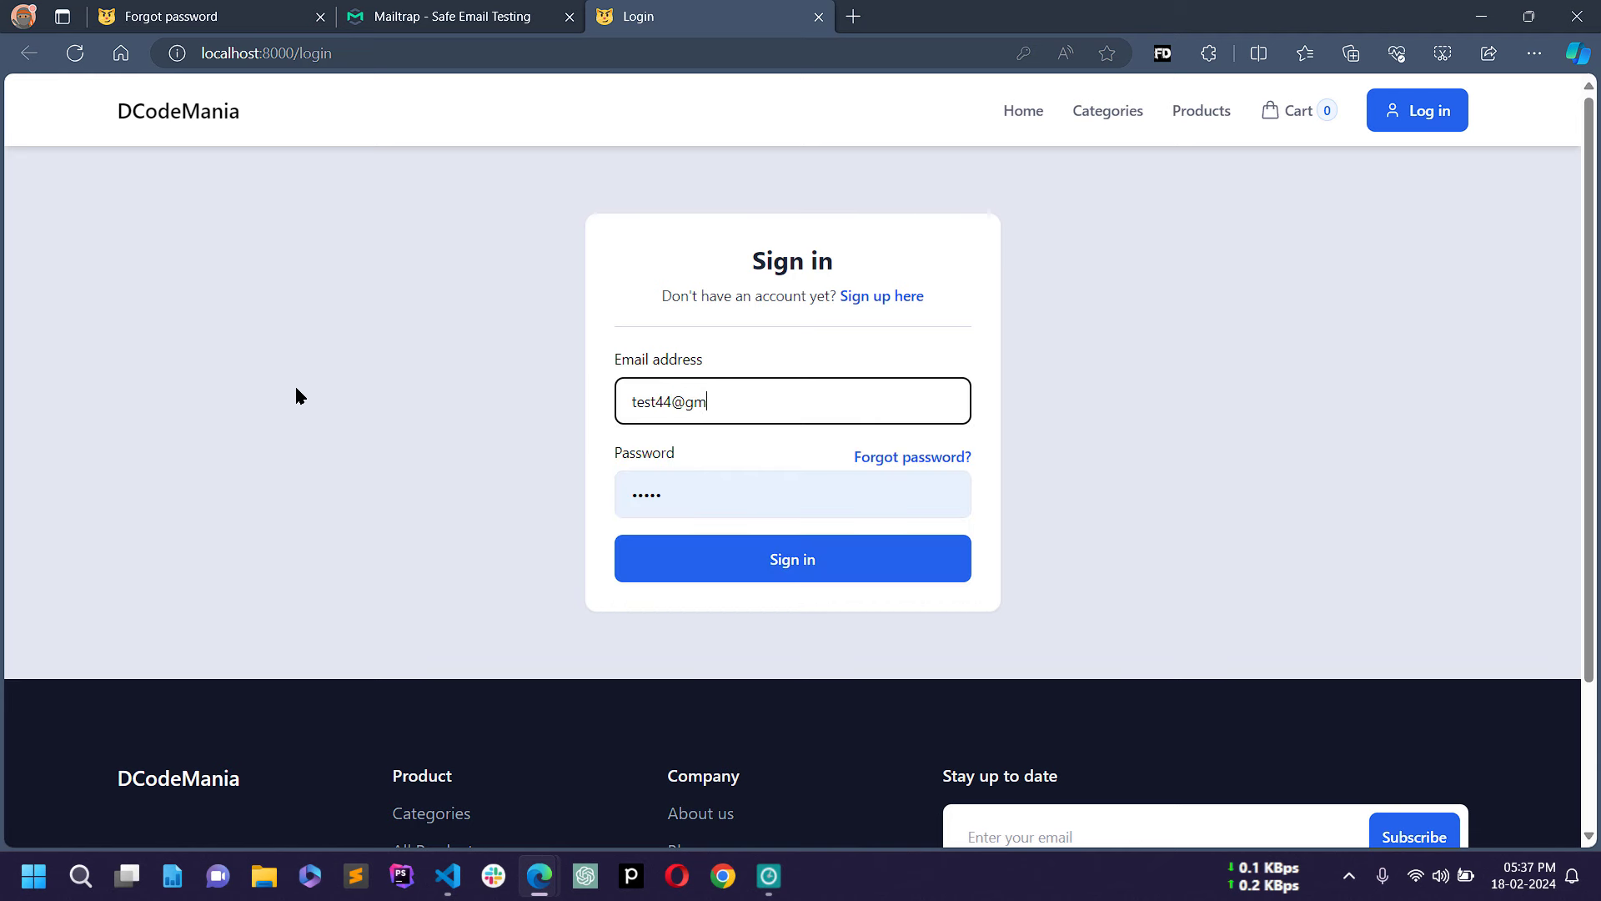
type("ail.com")
key("Tab")
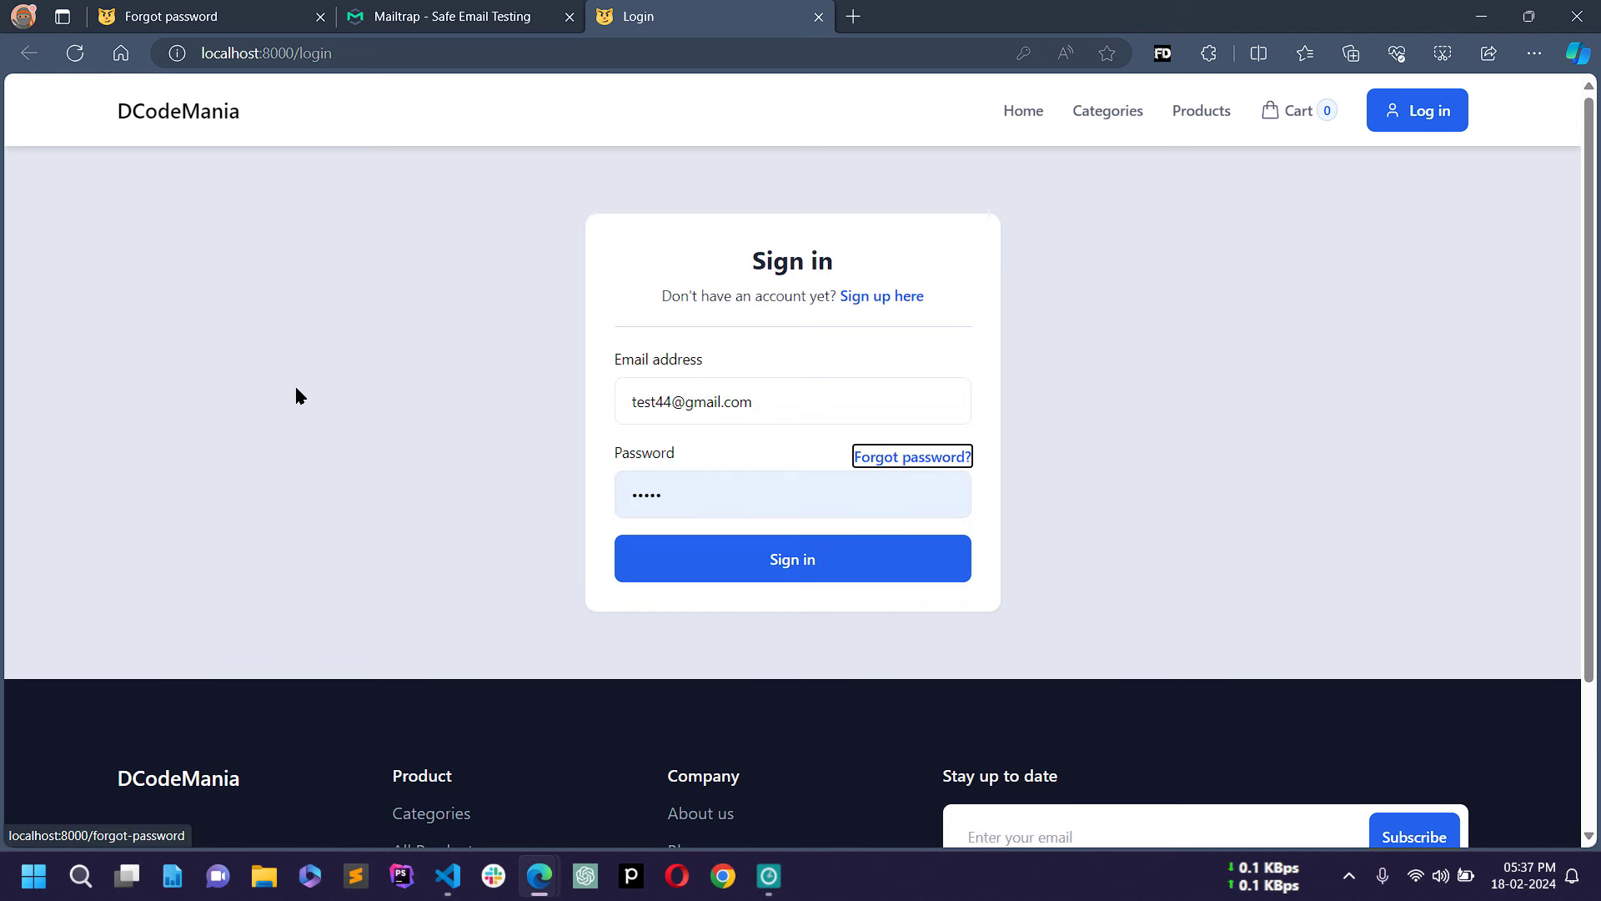
key("Tab")
type("123")
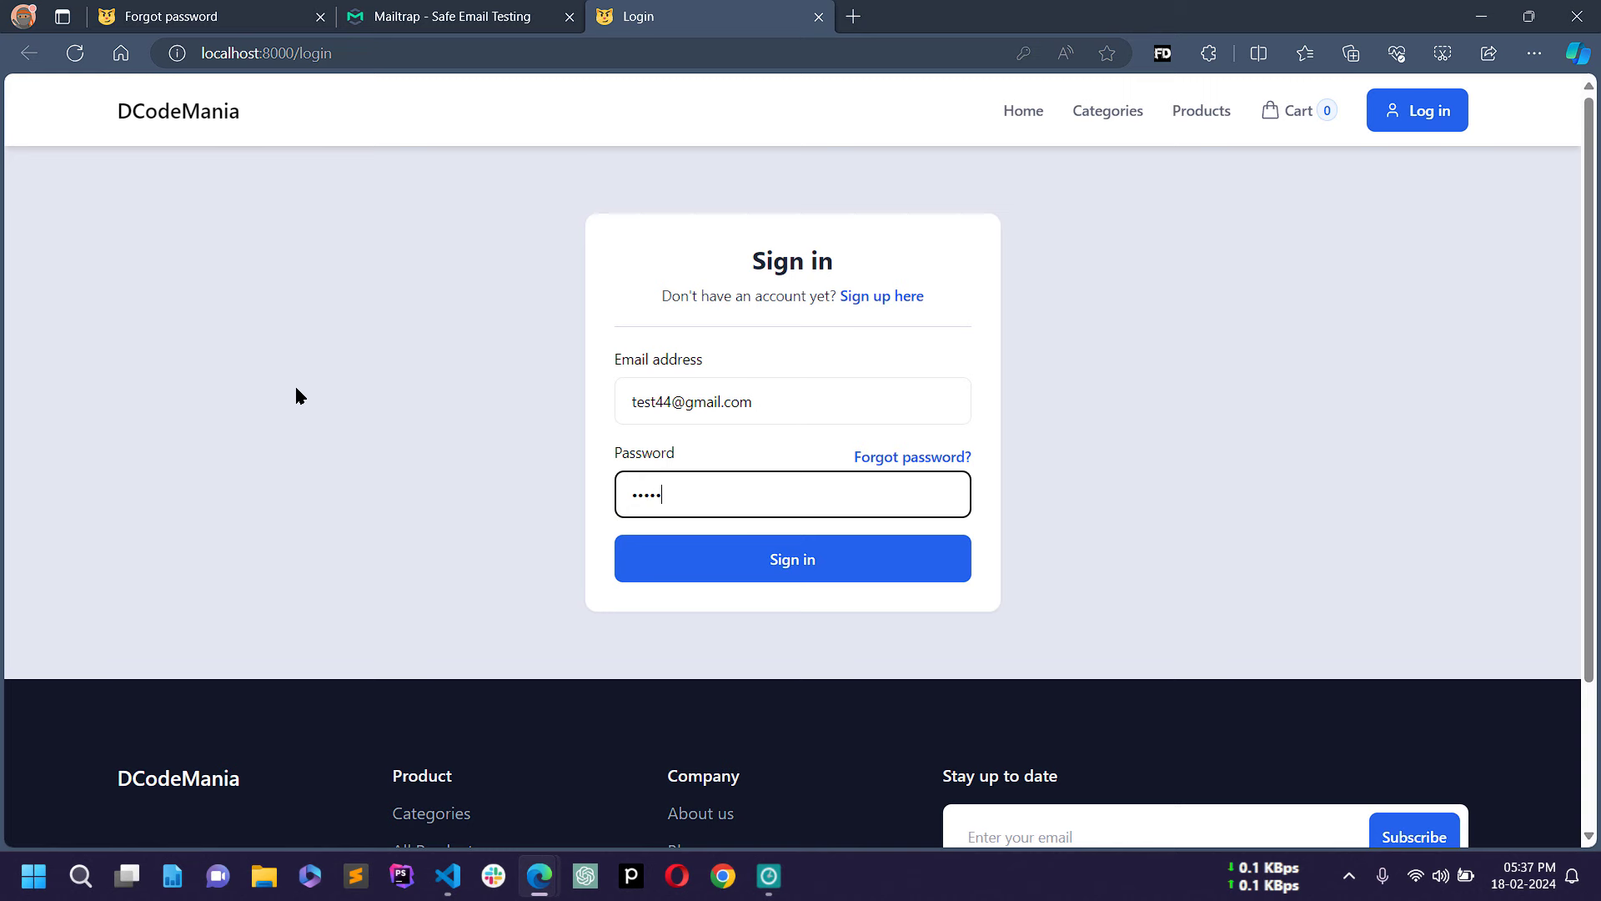
left_click(734, 546)
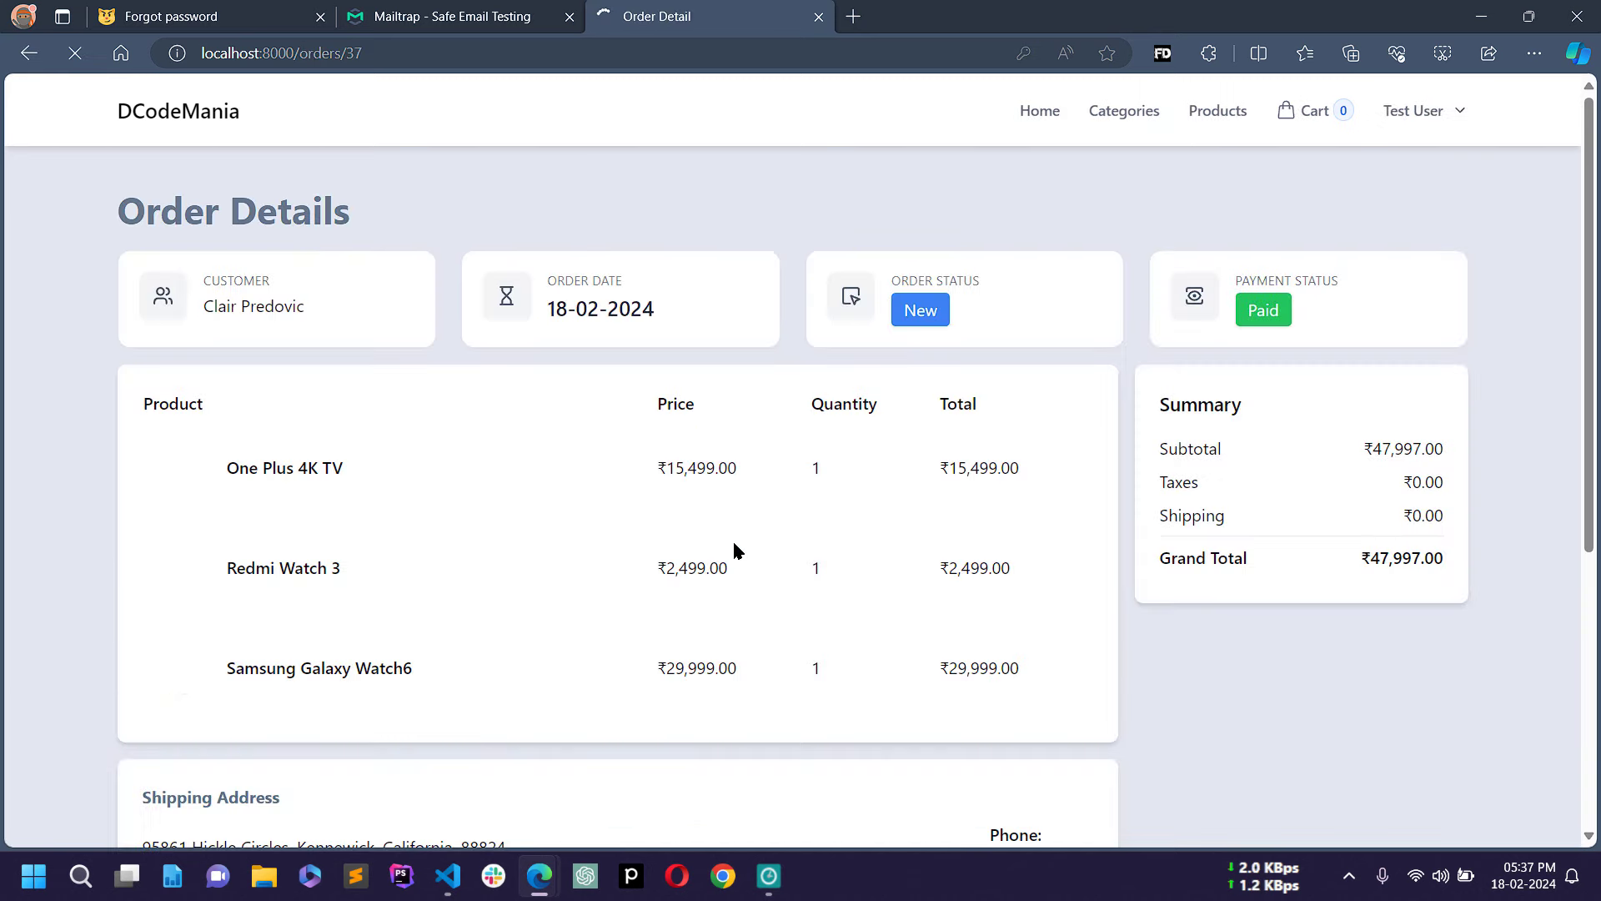
left_click(1116, 84)
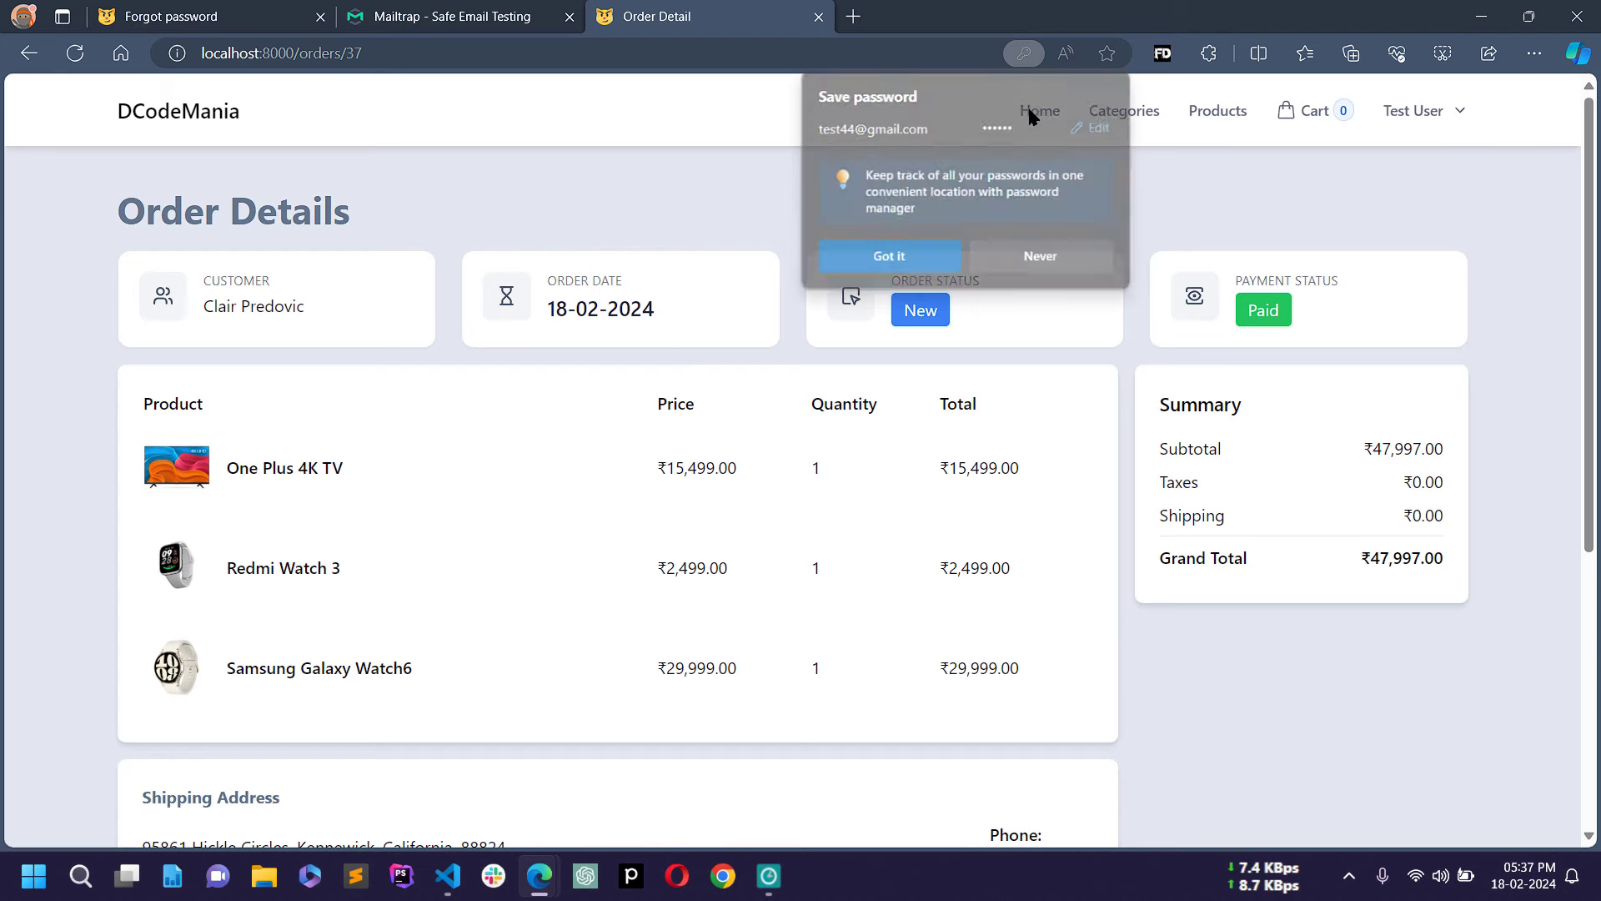
Step: Close the leftover Forgot password tab and show the order 37 details tab
scroll(753, 474, "down", 5)
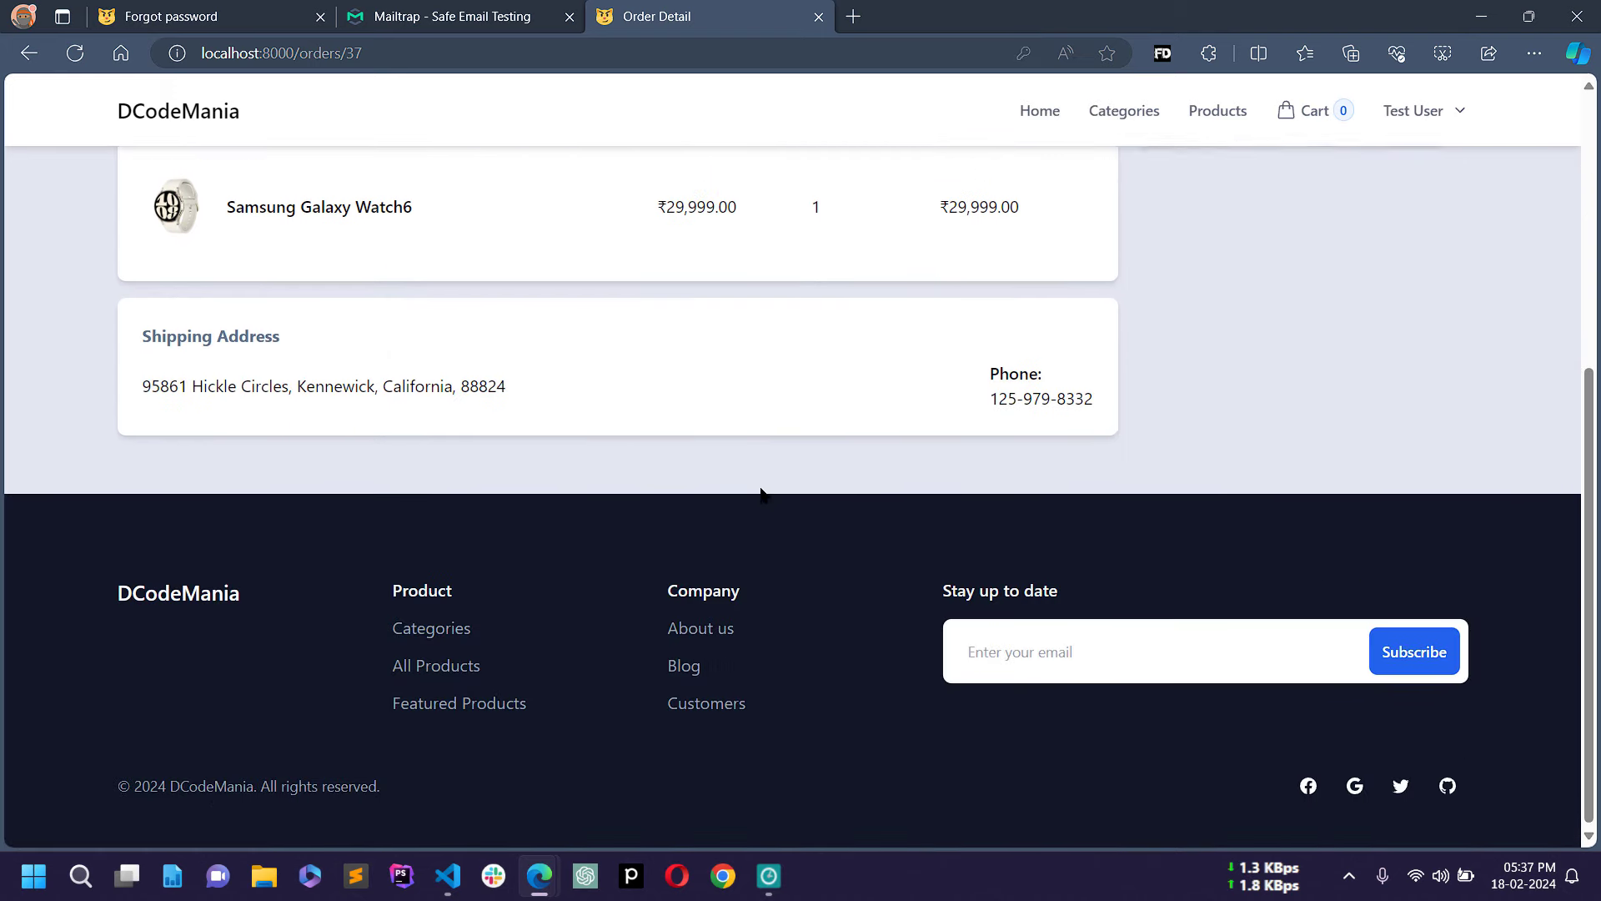
scroll(759, 484, "up", 5)
scroll(761, 492, "down", 2)
scroll(760, 492, "up", 2)
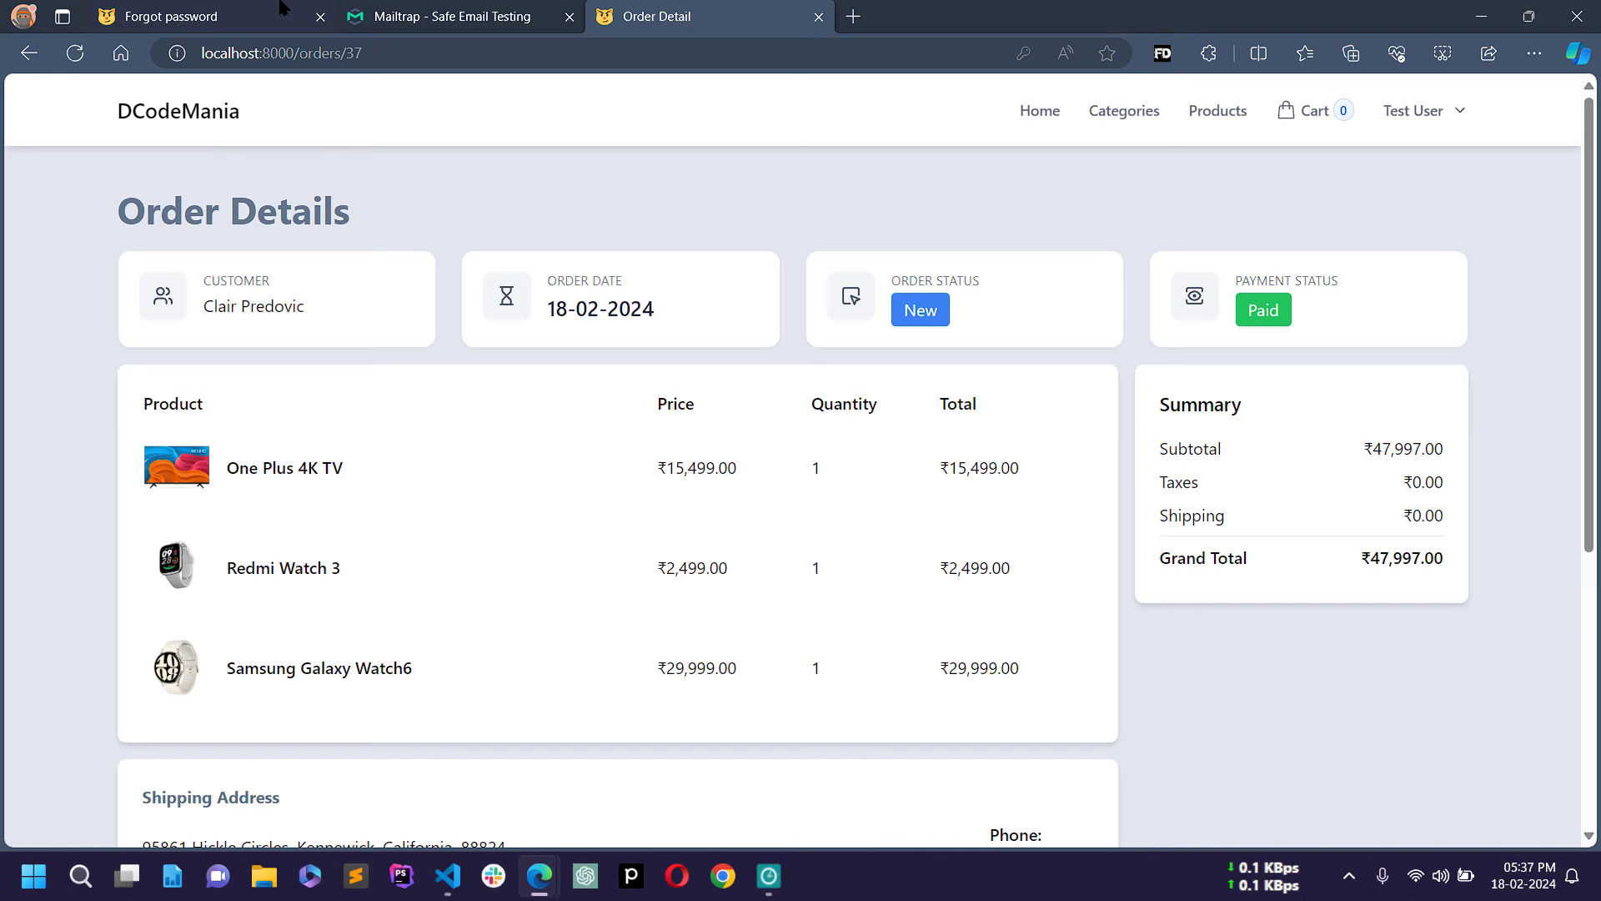
scroll(642, 456, "down", 2)
left_click(427, 12)
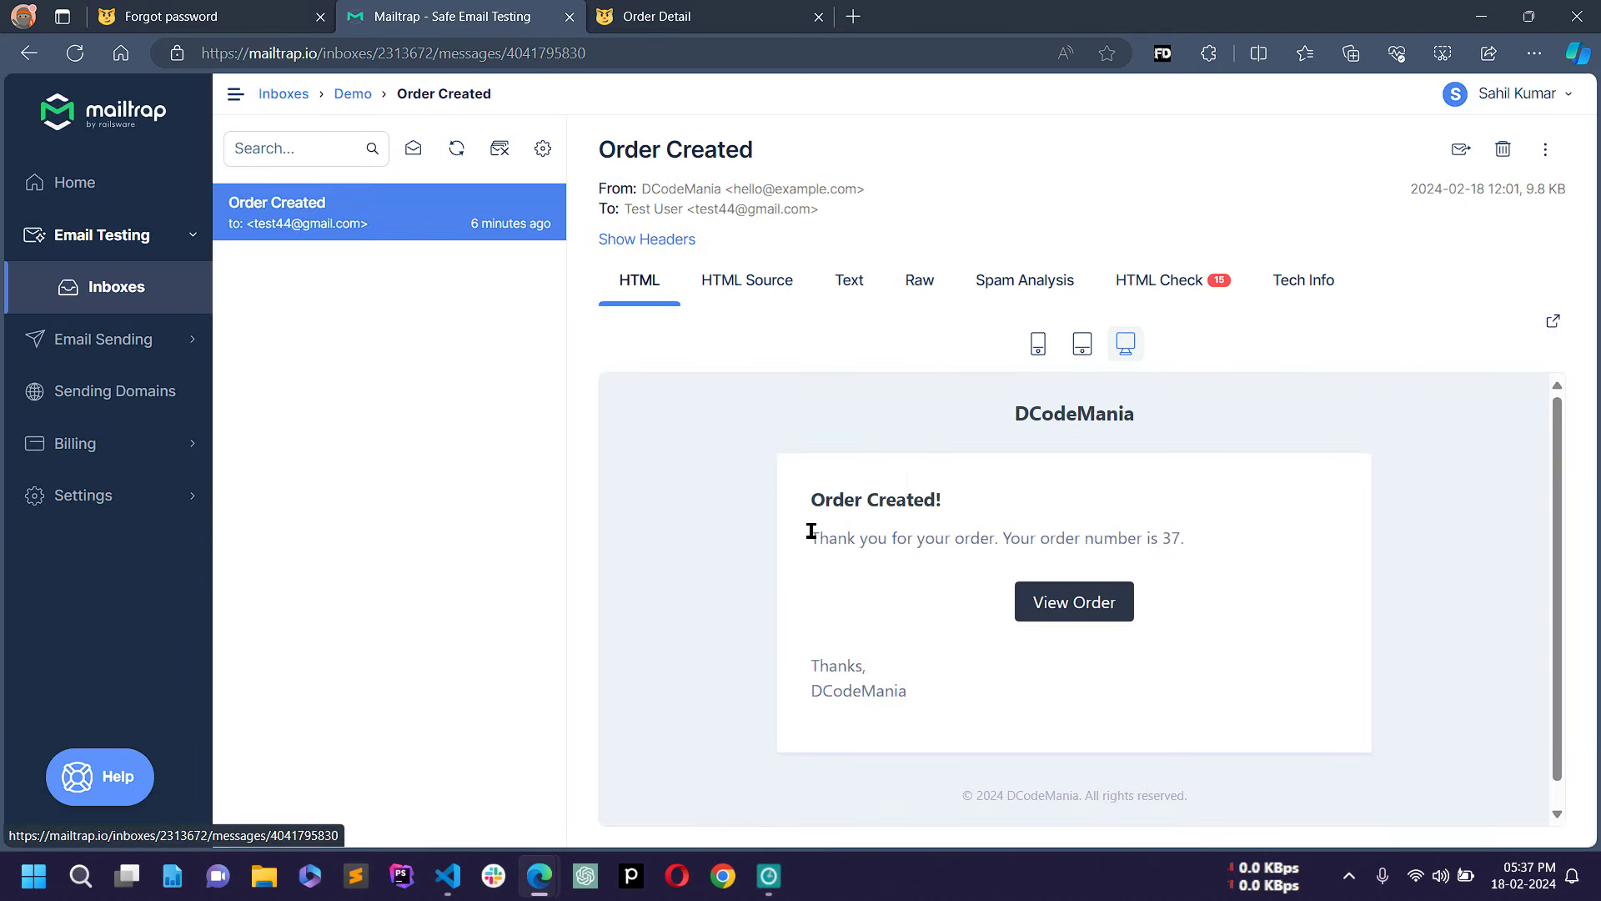
left_click(182, 8)
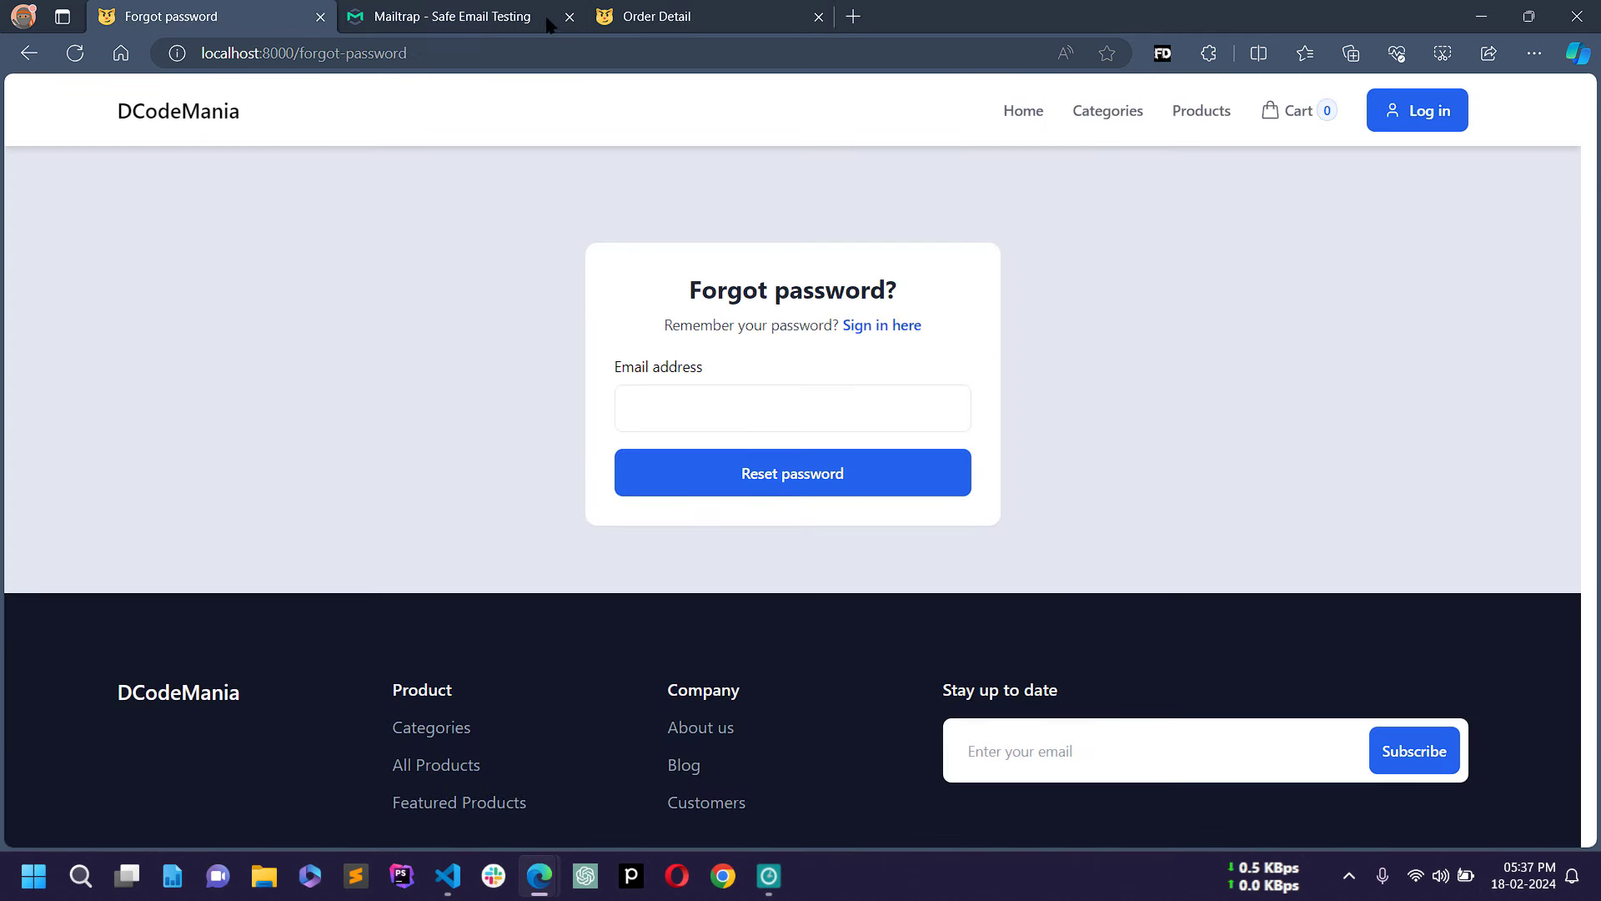
left_click(321, 17)
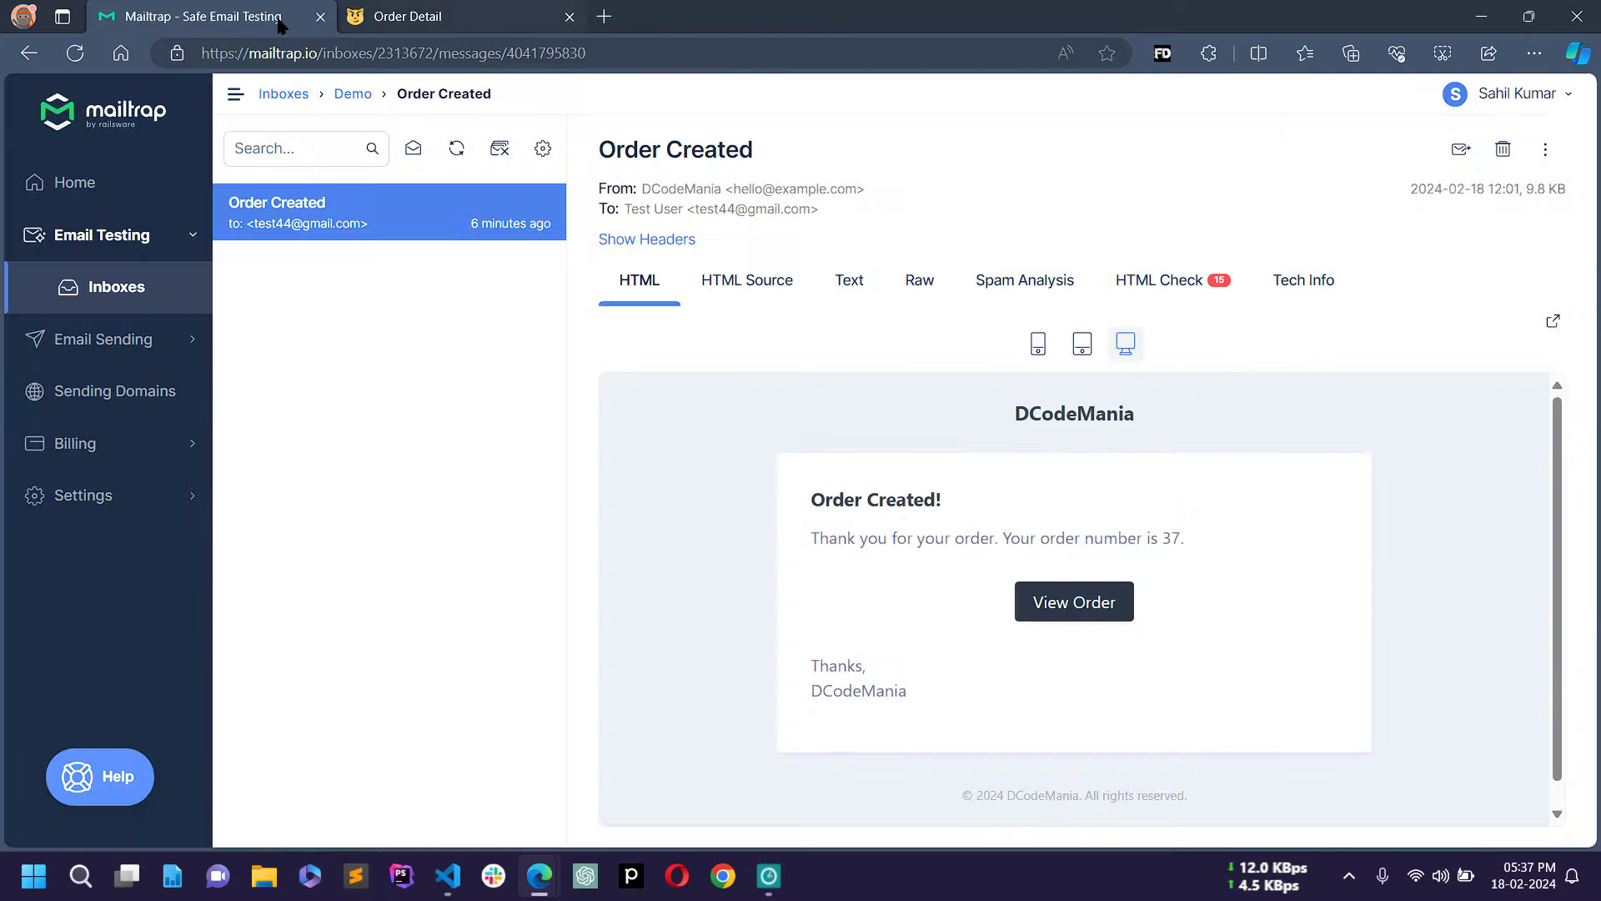
left_click(422, 15)
scroll(1026, 309, "up", 2)
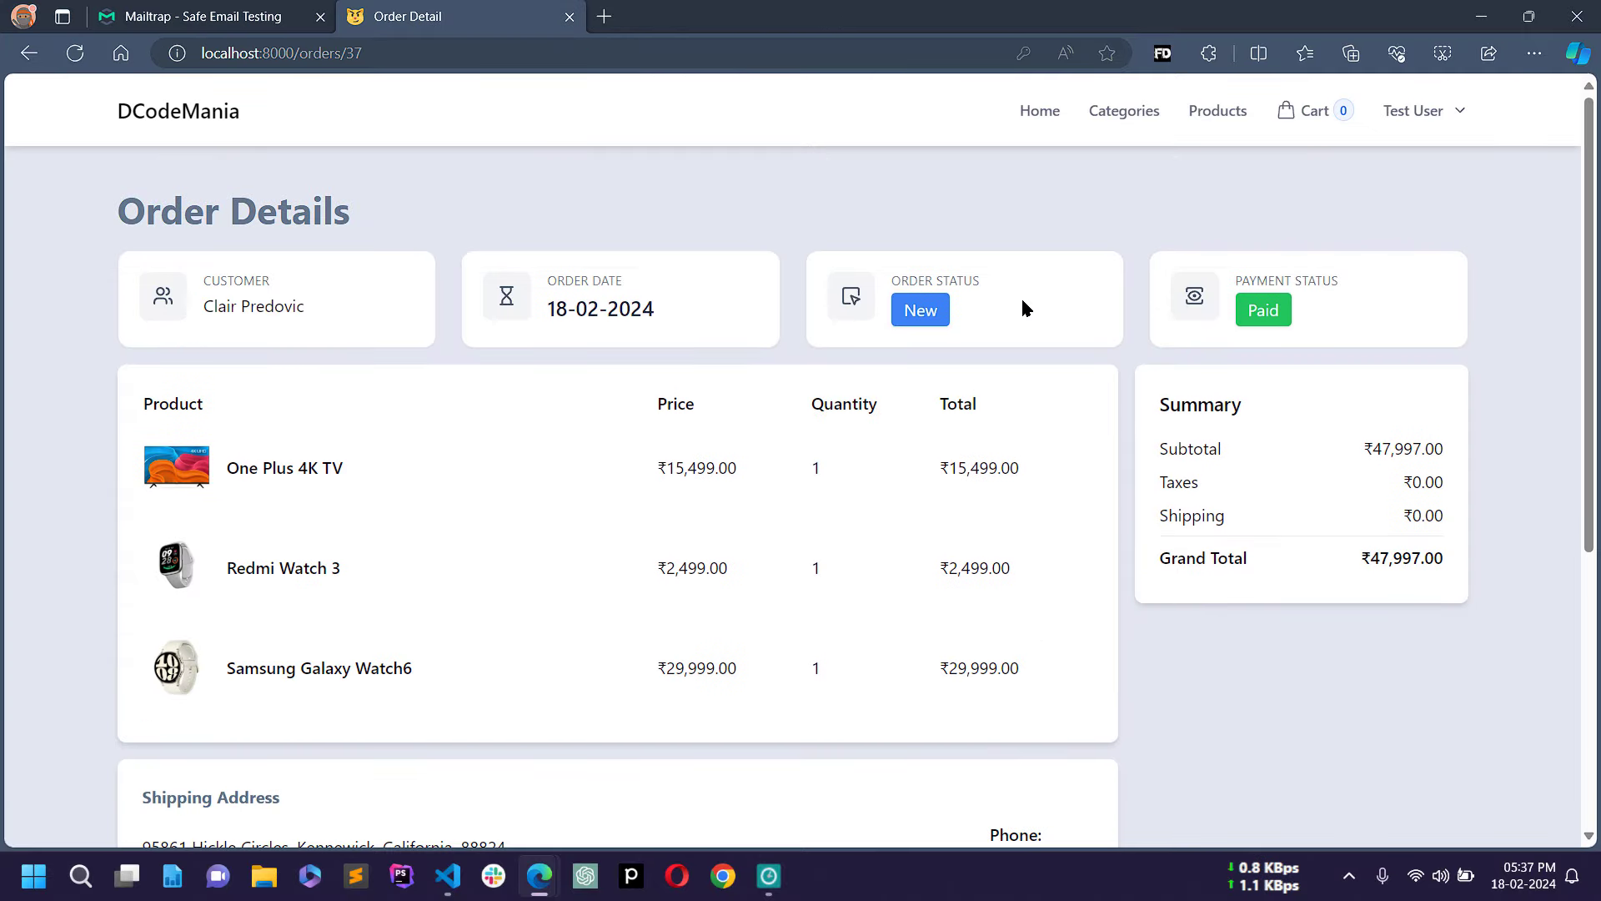
left_click(1457, 121)
Step: Log out, then request a reset link for the autofilled test account email on Forgot password
left_click(1385, 212)
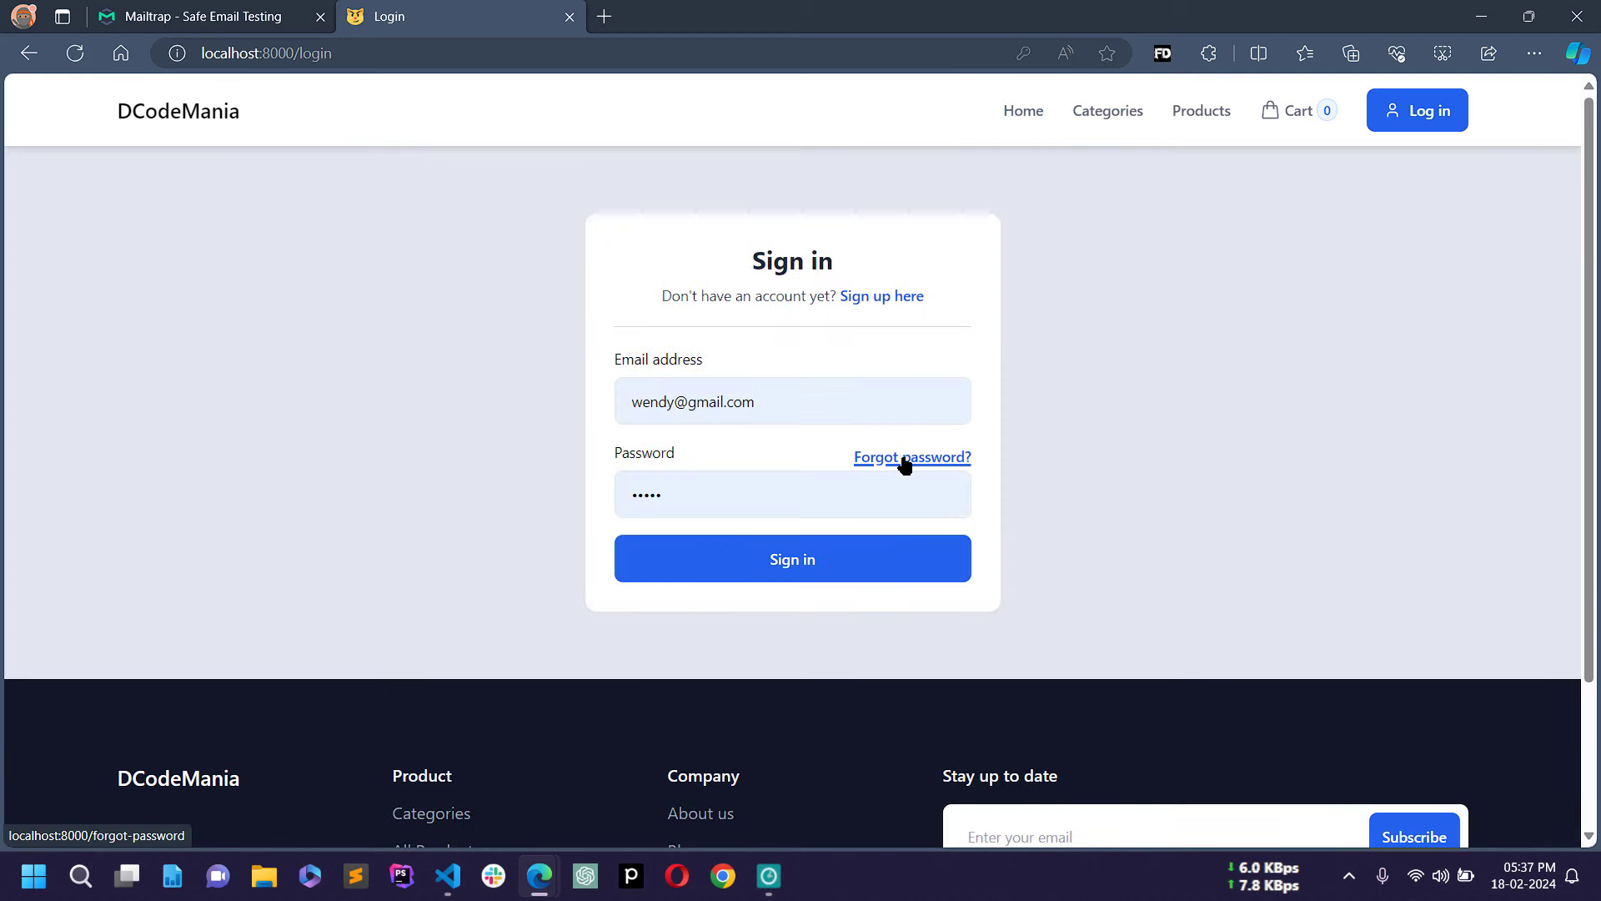
left_click(905, 465)
left_click(700, 406)
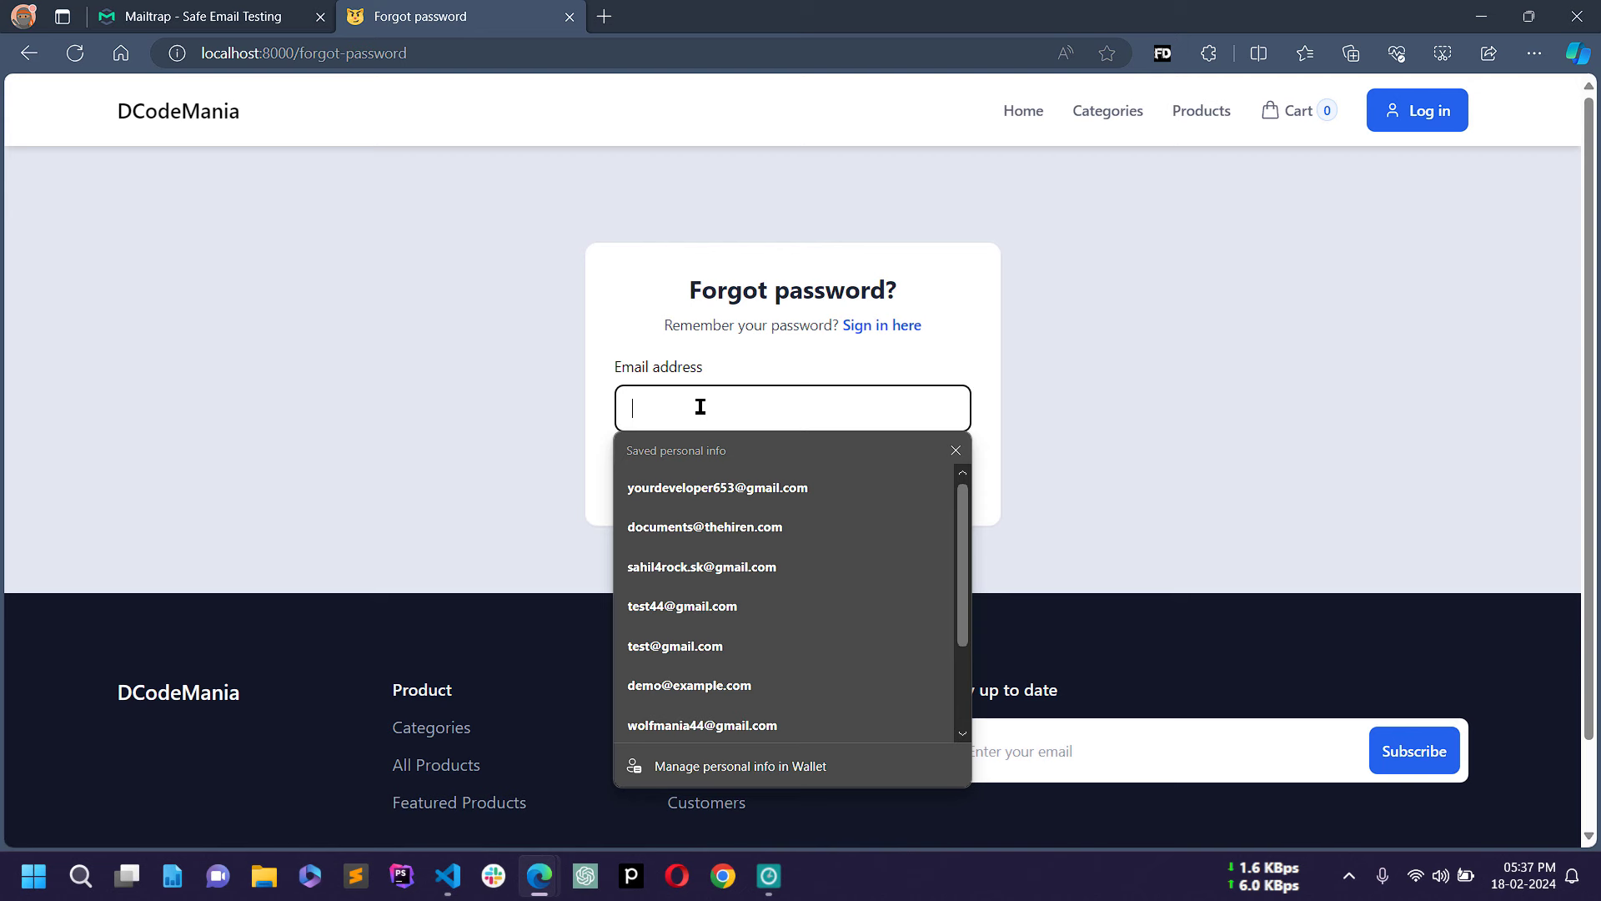
type("test")
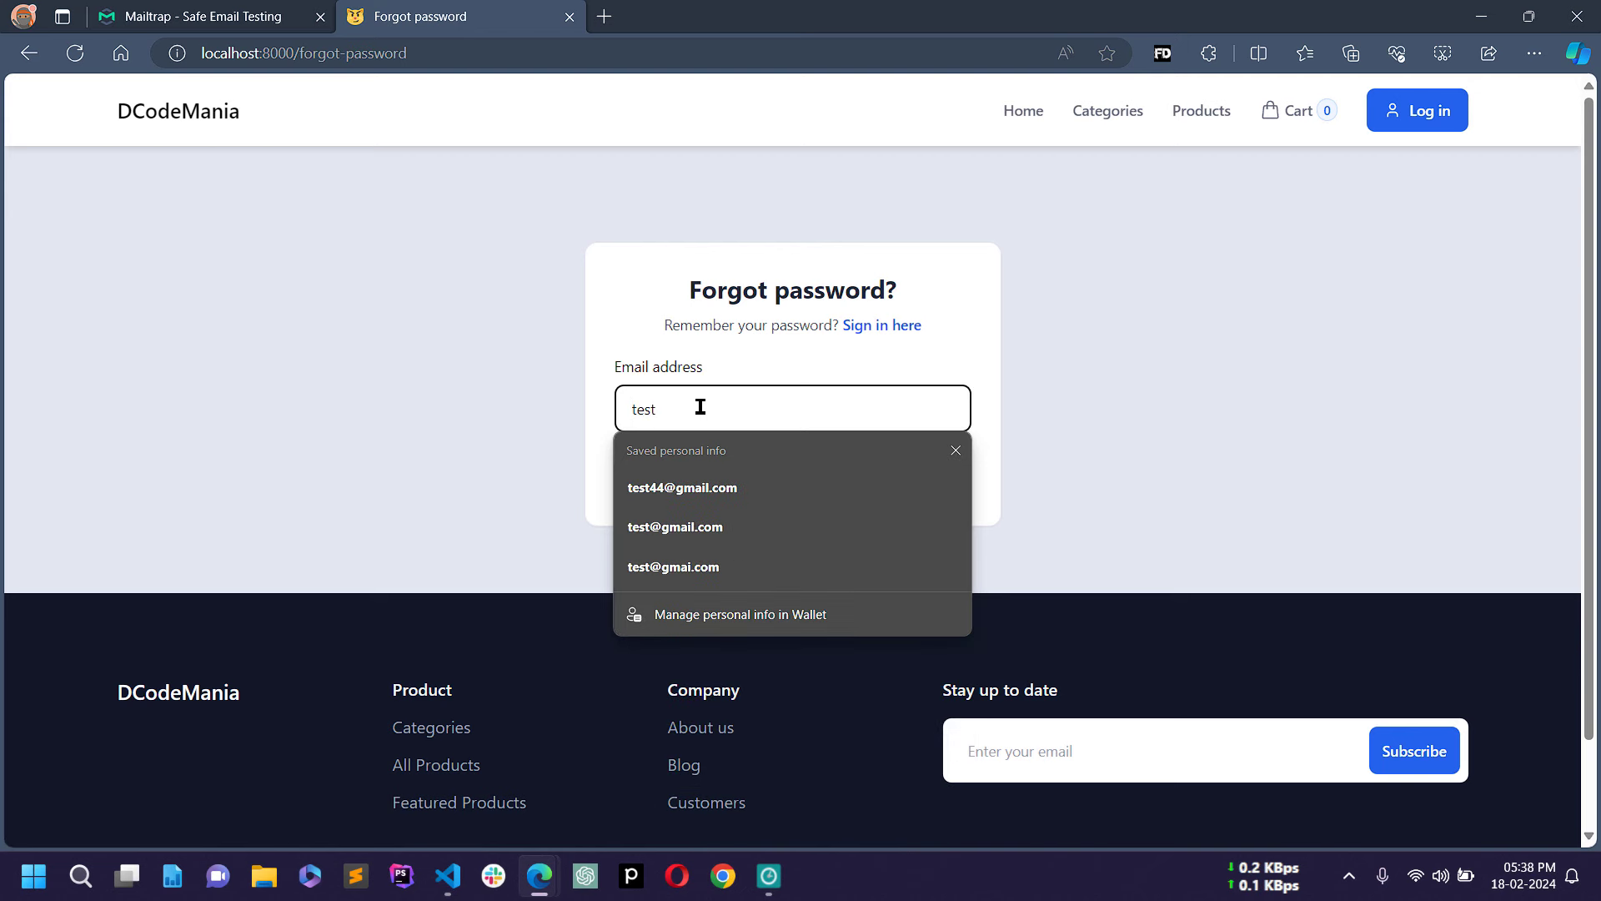
key("Down")
key("Return")
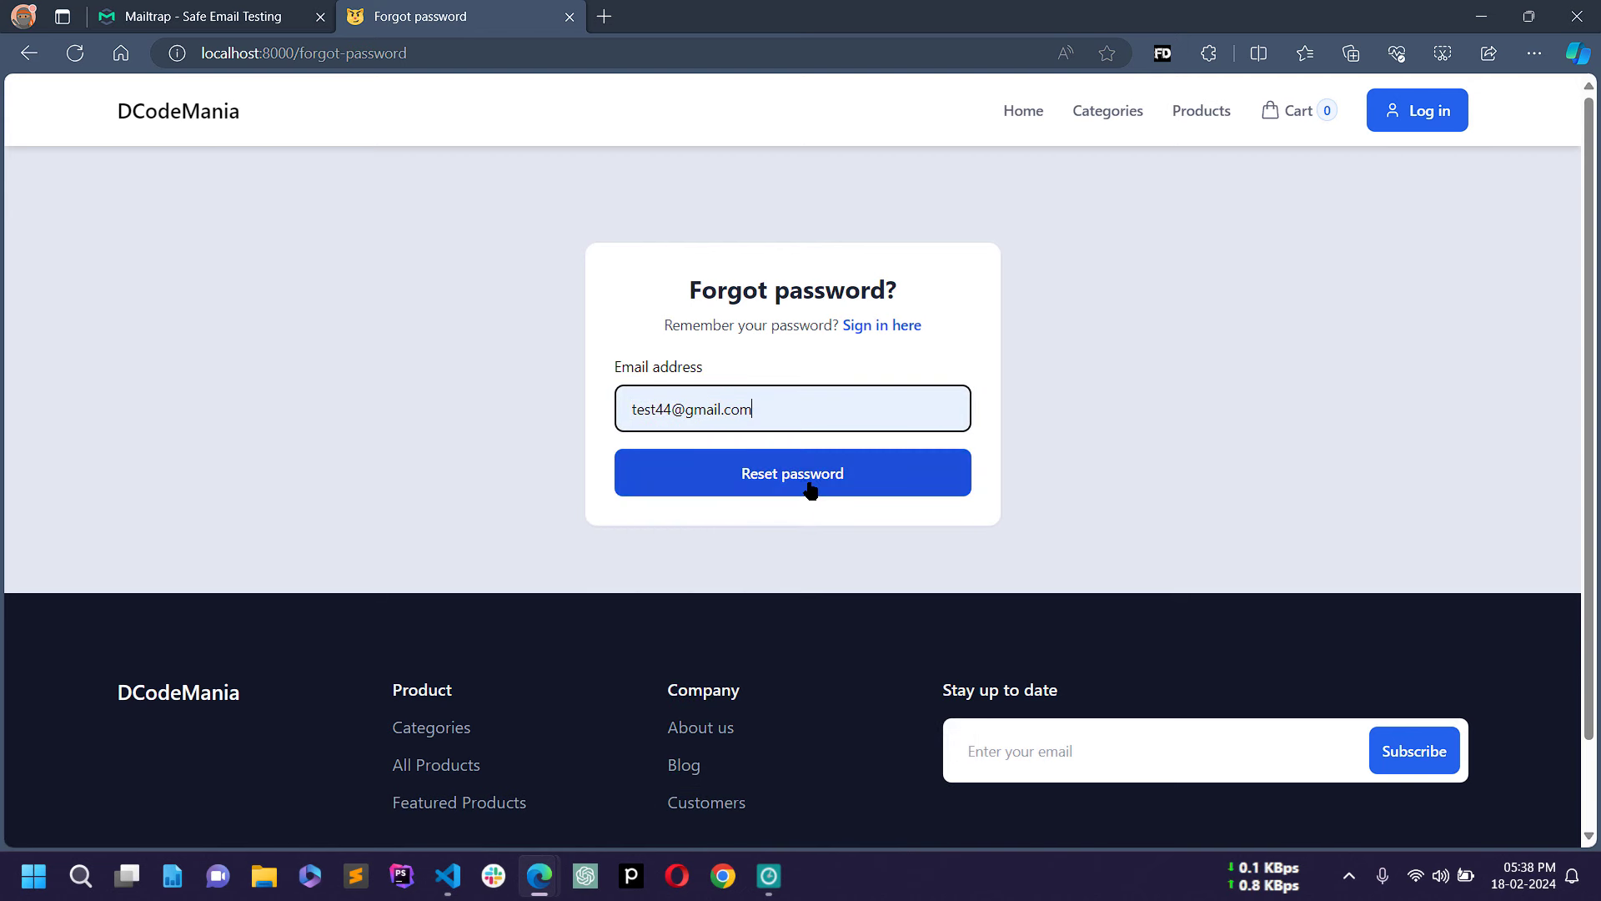
left_click(808, 490)
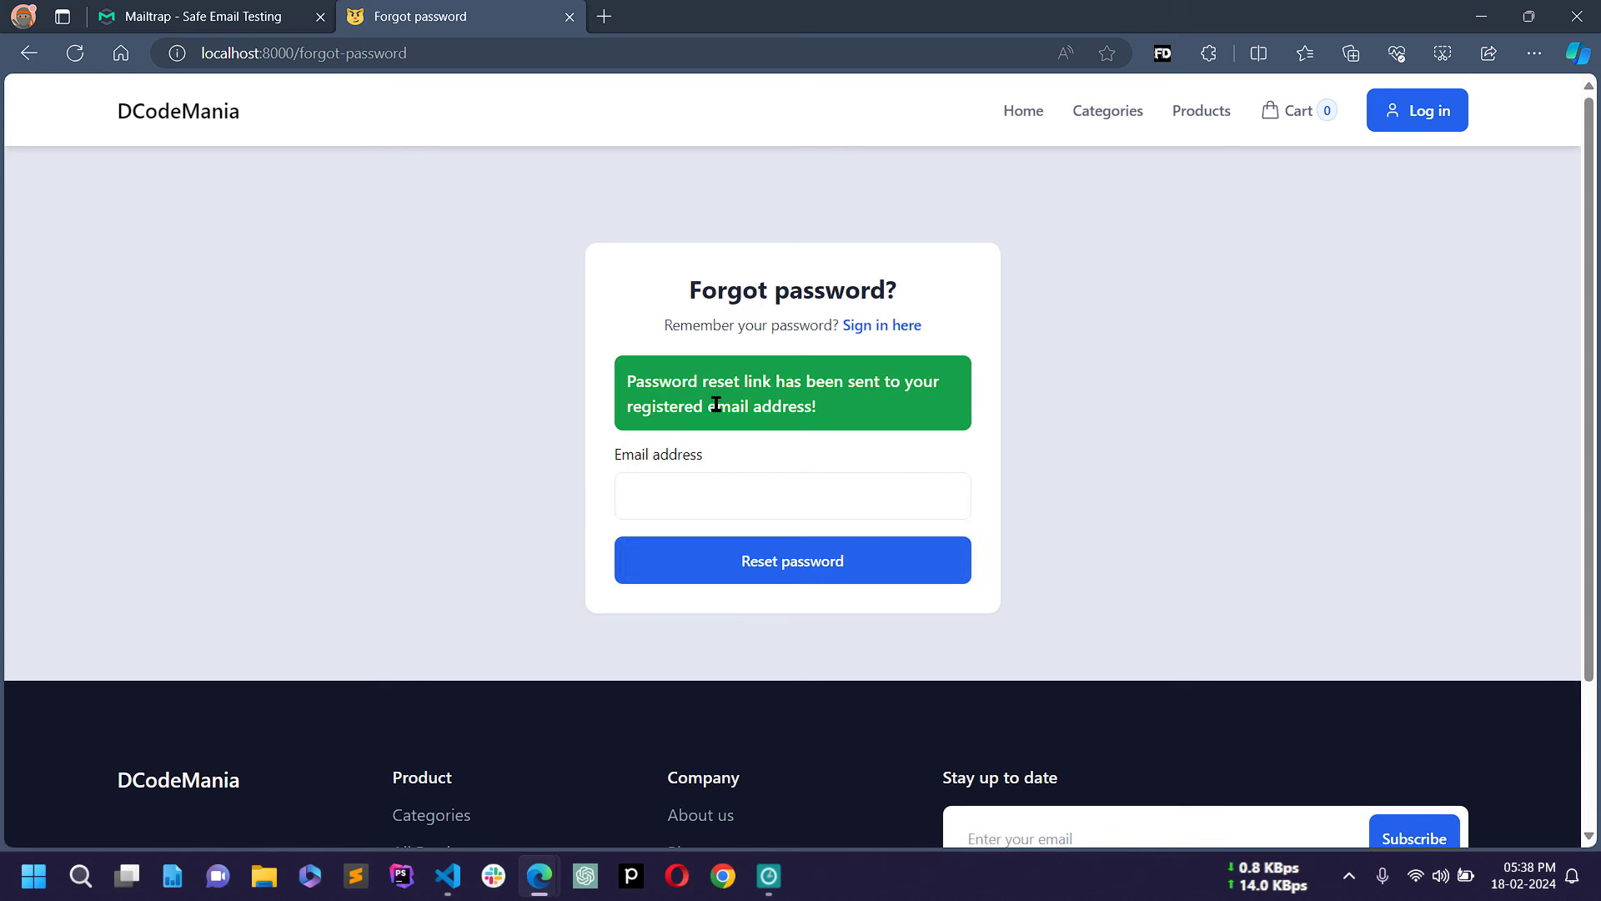
left_click_drag(631, 377, 841, 402)
Step: Refresh Mailtrap, open the Reset Password Notification email, and follow its Reset Password link
left_click(149, 16)
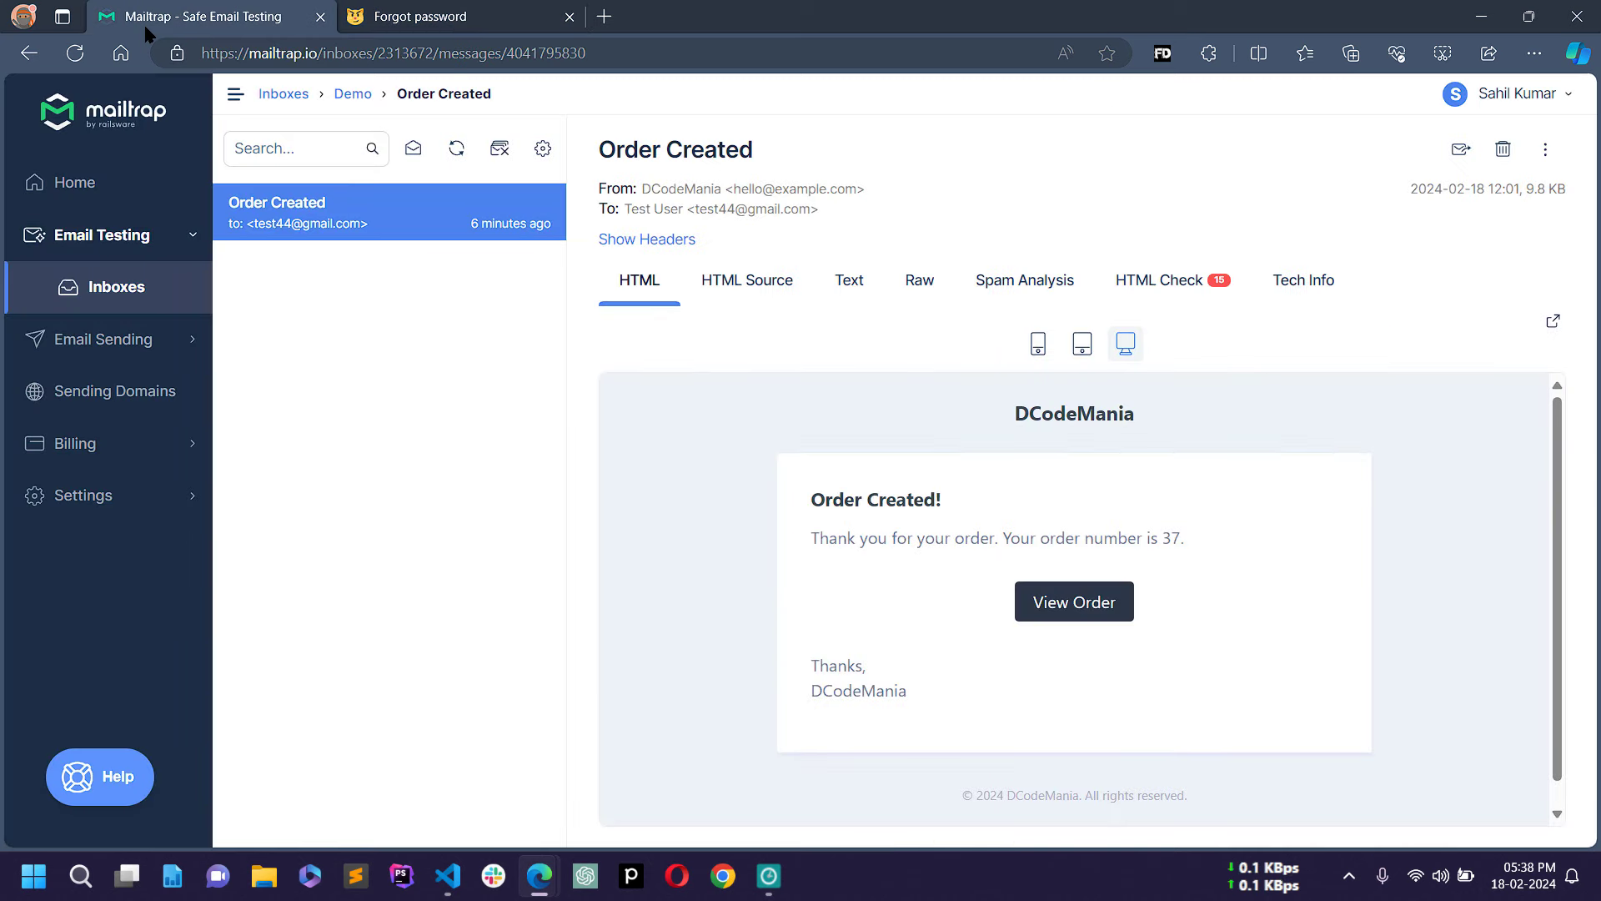
left_click(456, 157)
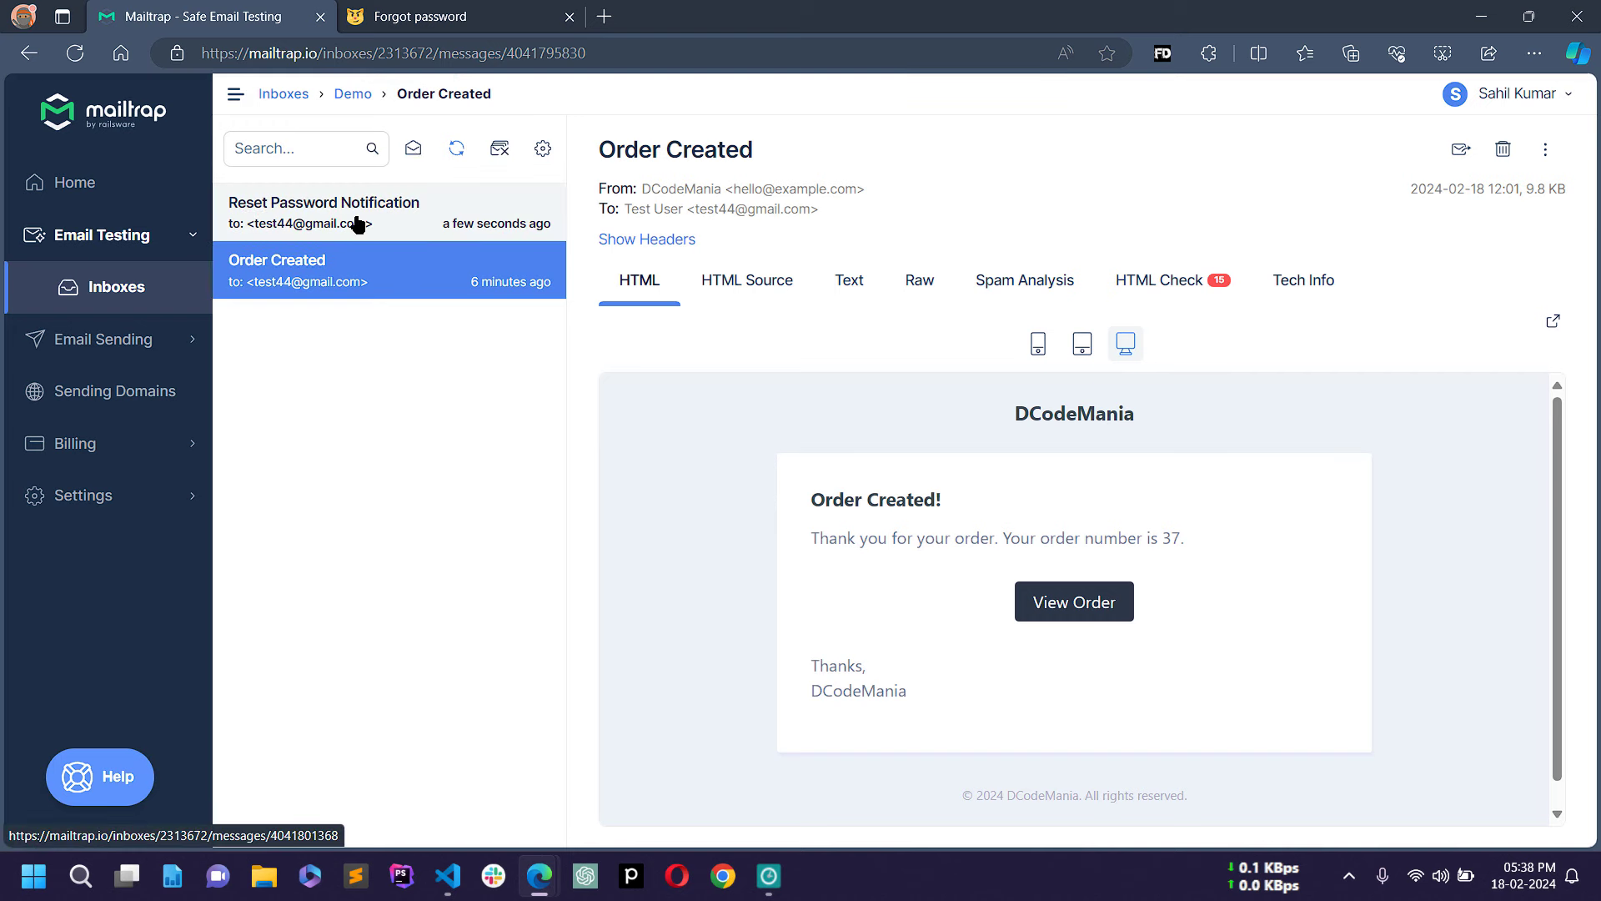
left_click(357, 219)
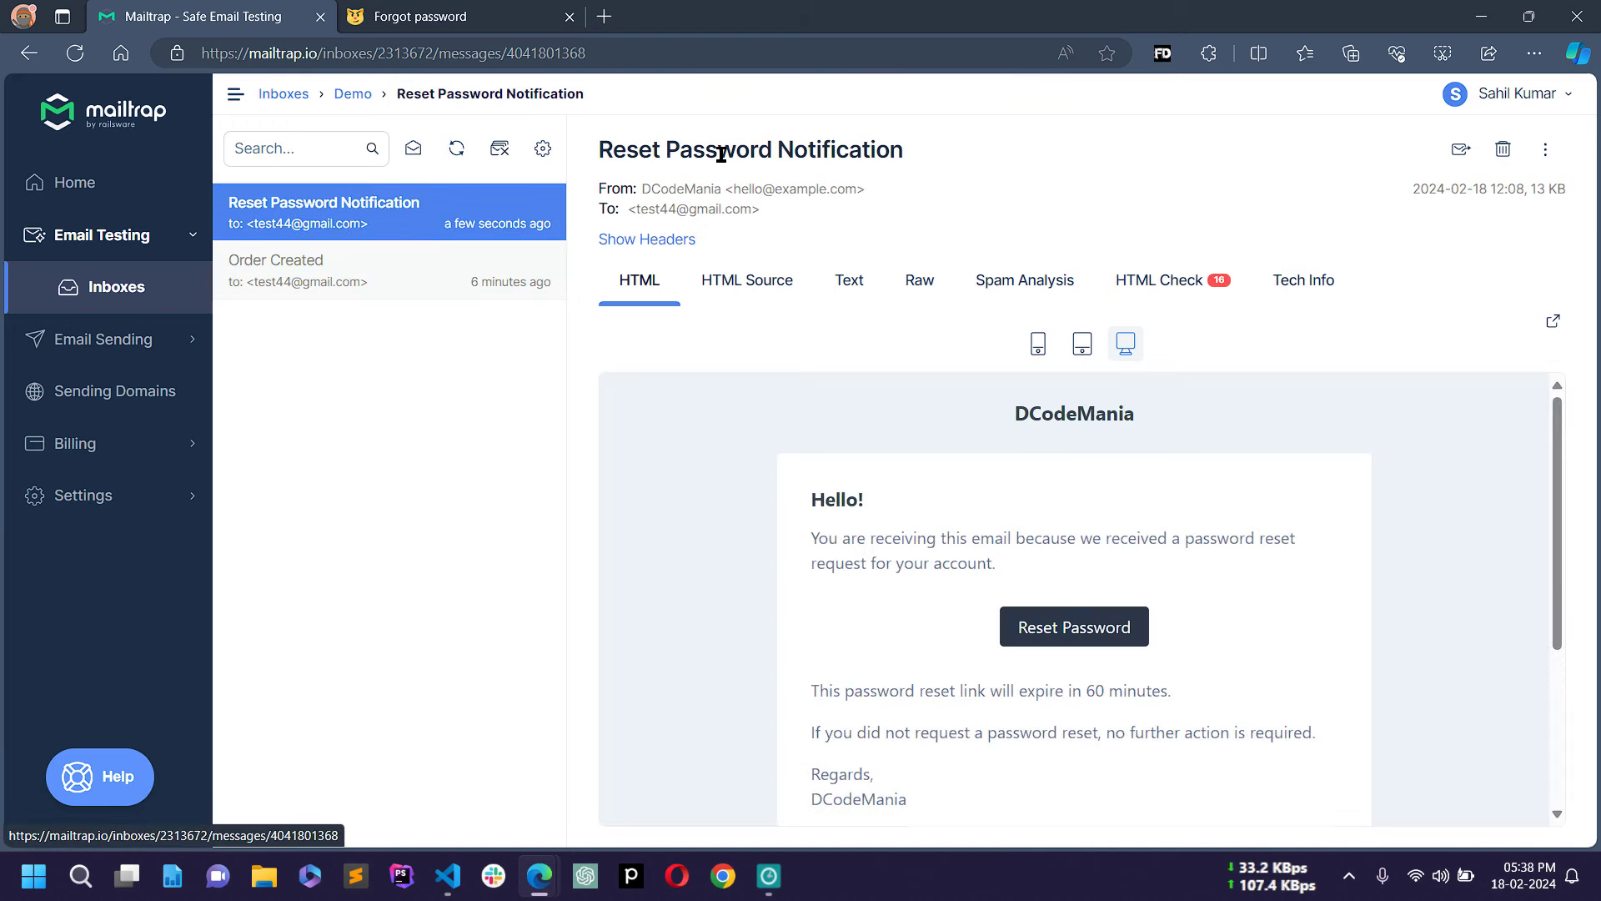
scroll(791, 500, "down", 3)
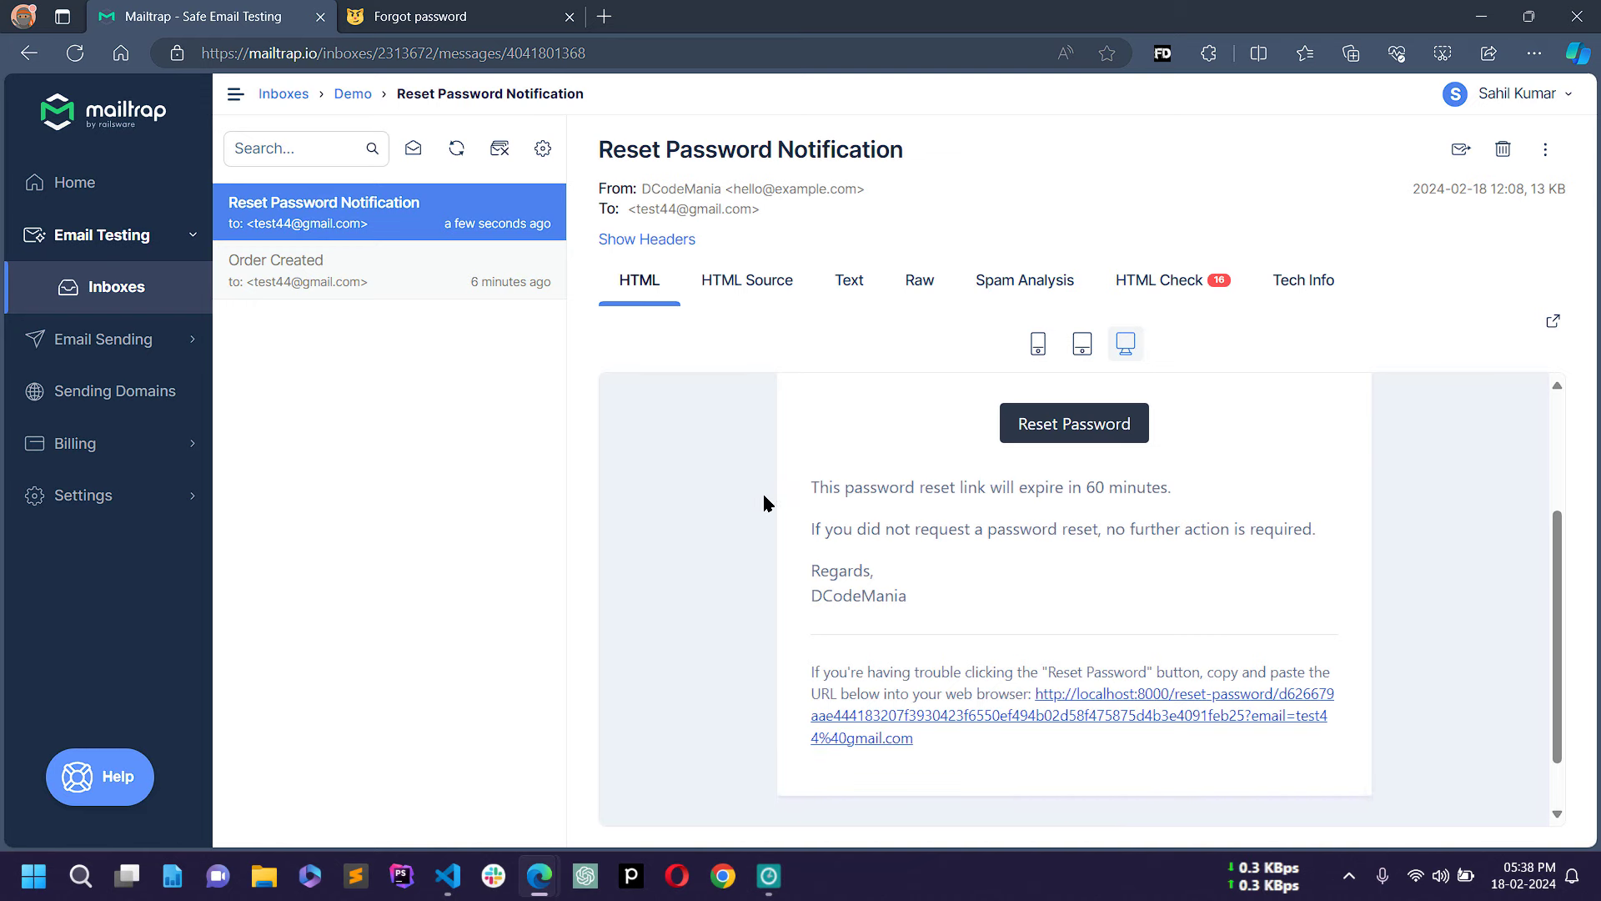
scroll(765, 500, "up", 3)
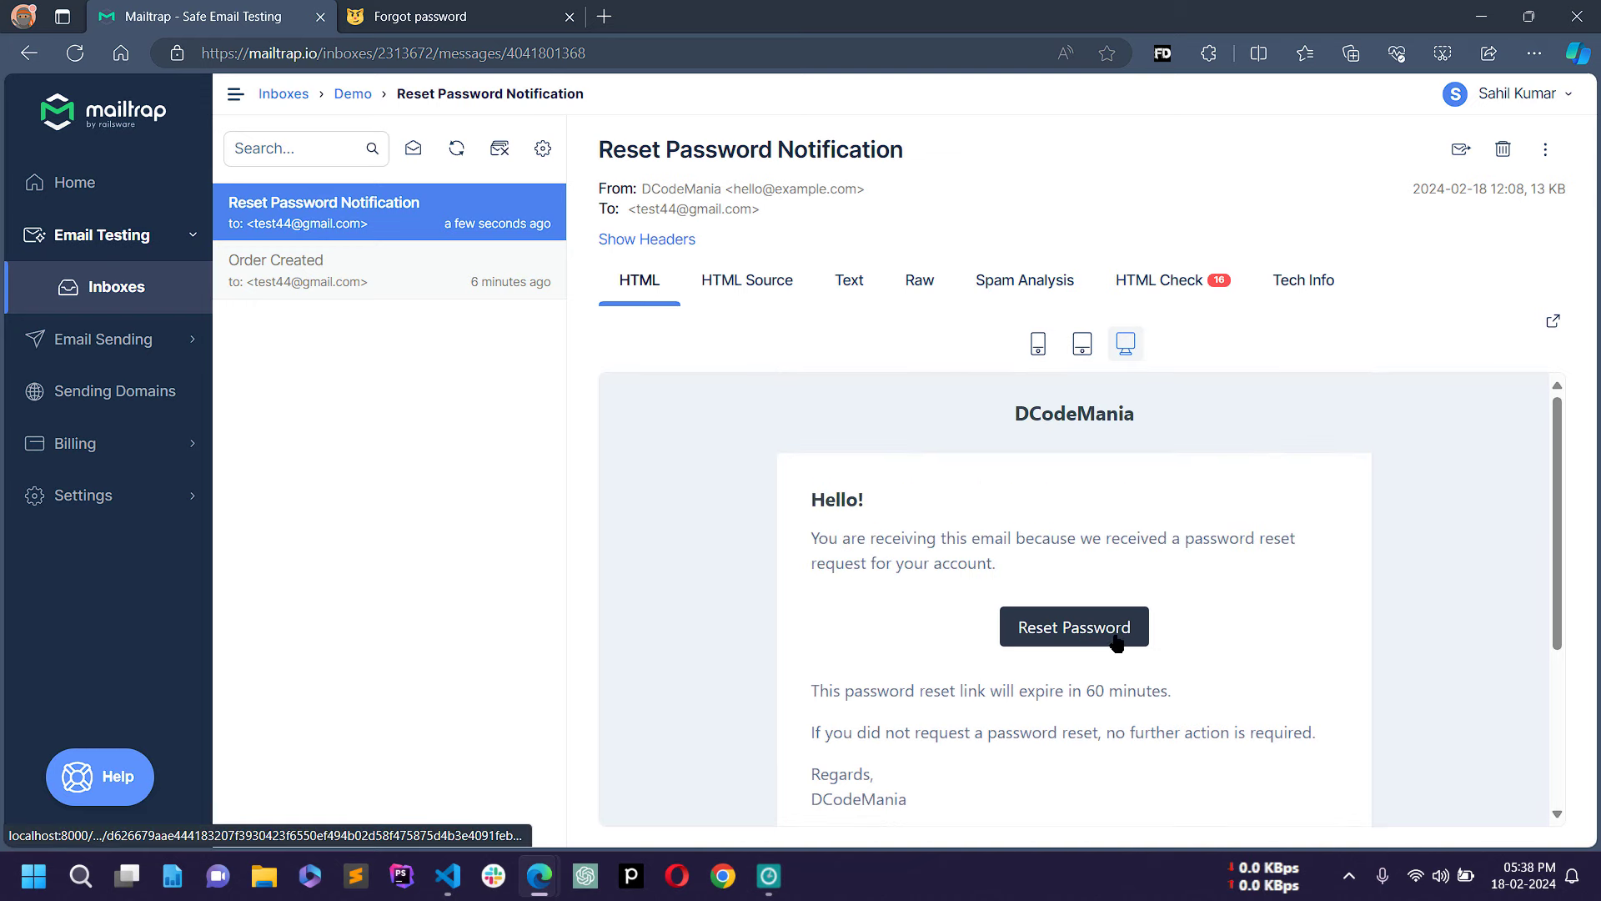
left_click(1075, 630)
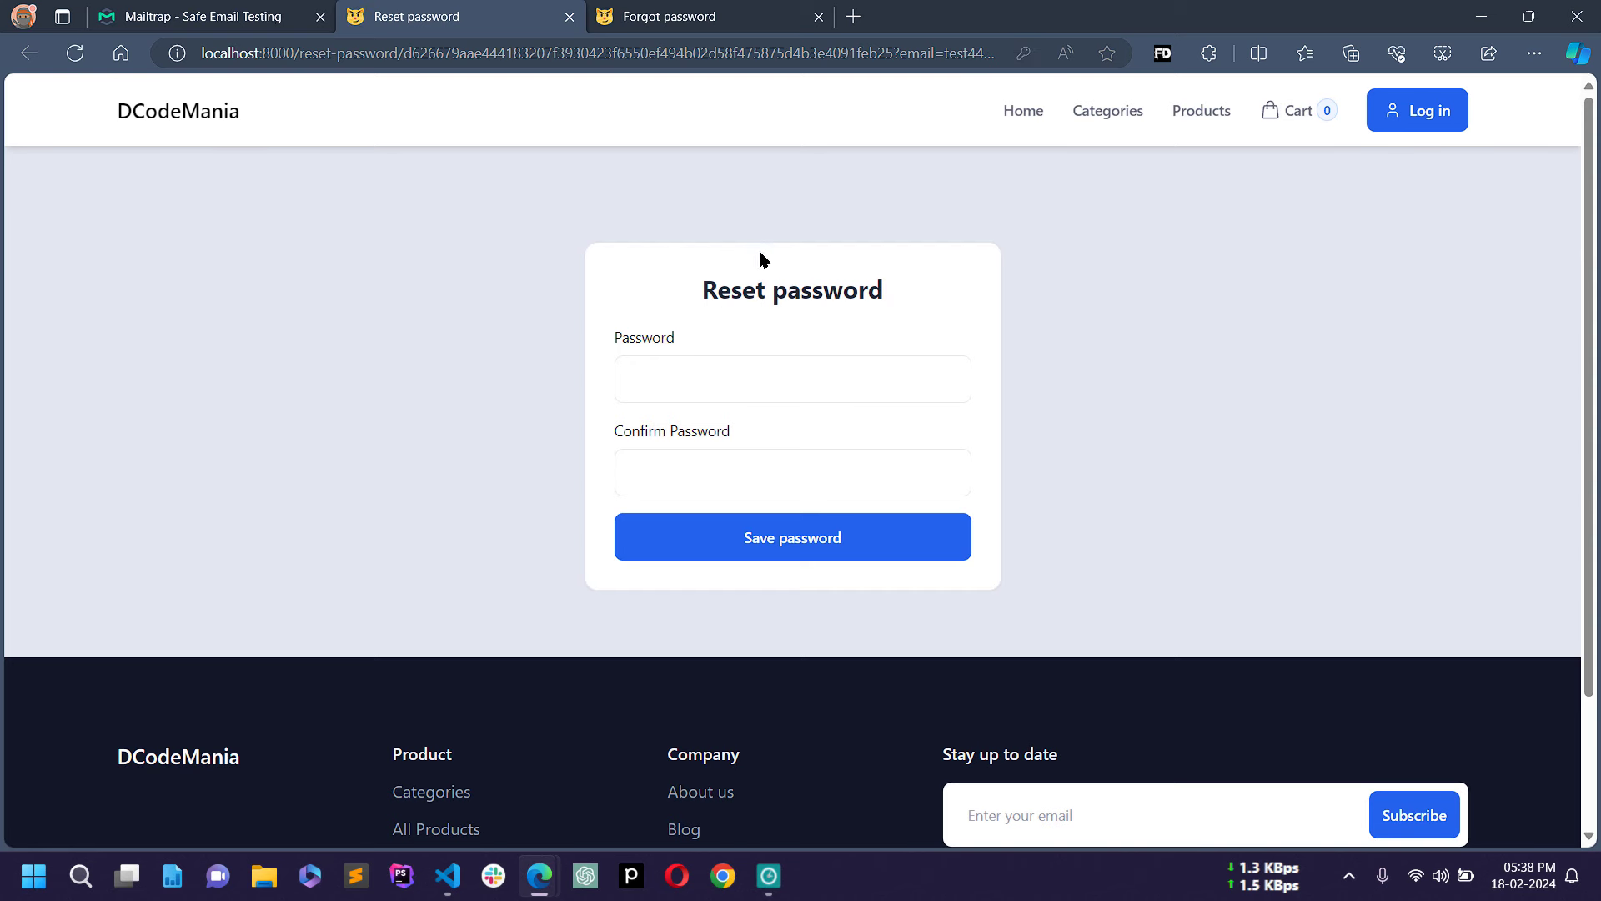
Step: Enter and confirm a new password for the test account and save it
left_click(693, 381)
left_click(654, 325)
left_click(686, 382)
left_click(667, 373)
left_click(670, 373)
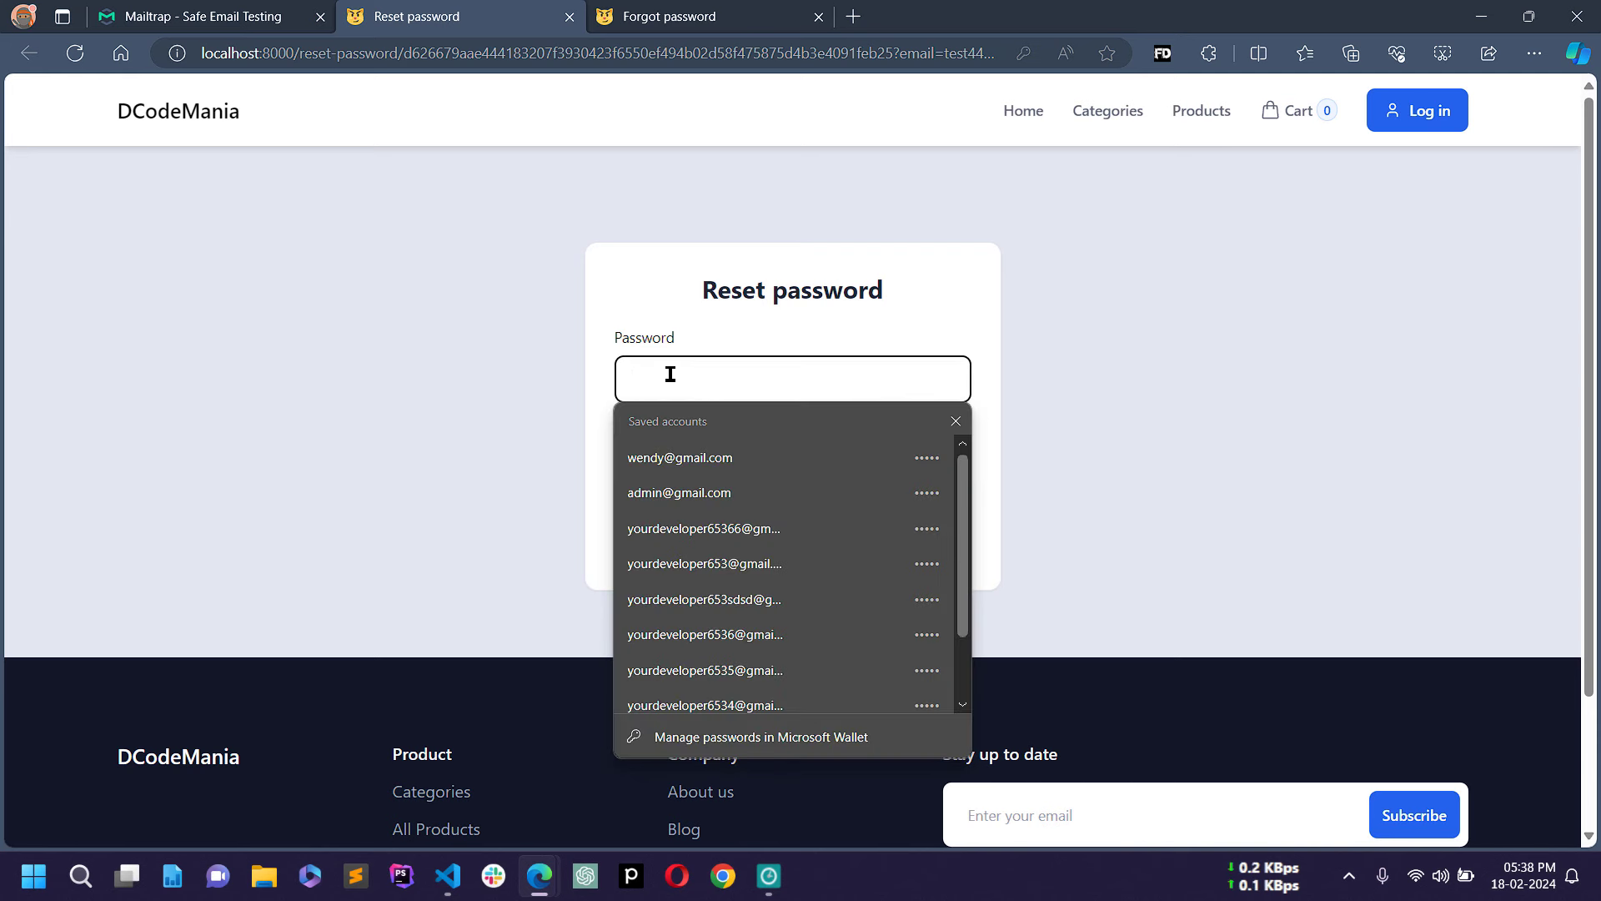
type("1")
left_click(671, 374)
type("2")
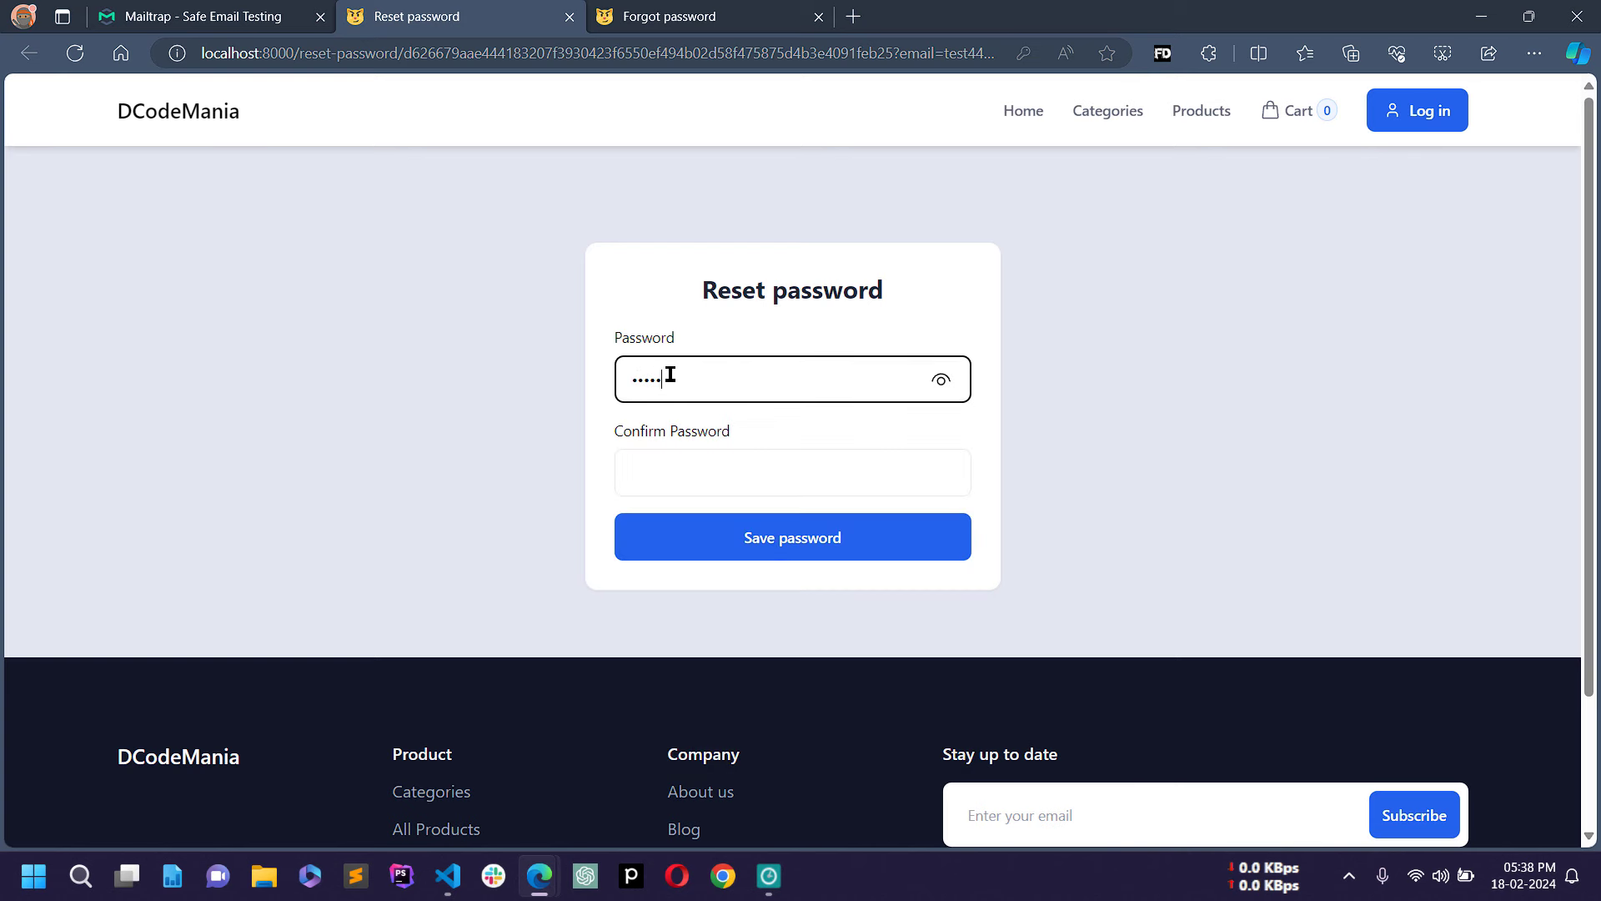
key("Return")
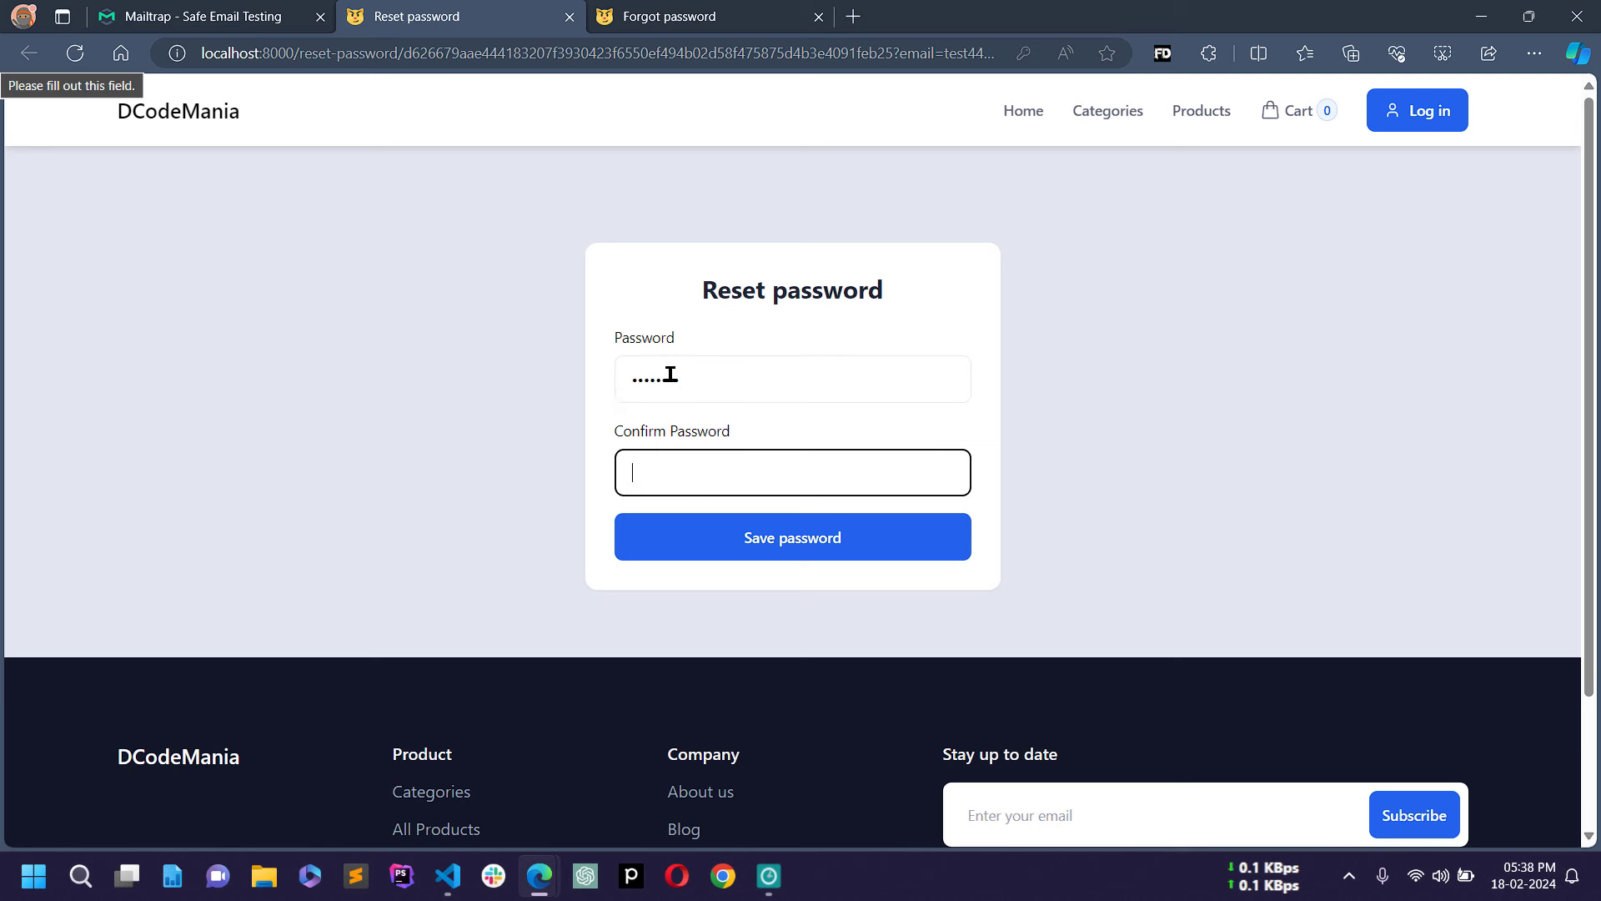
type("12345")
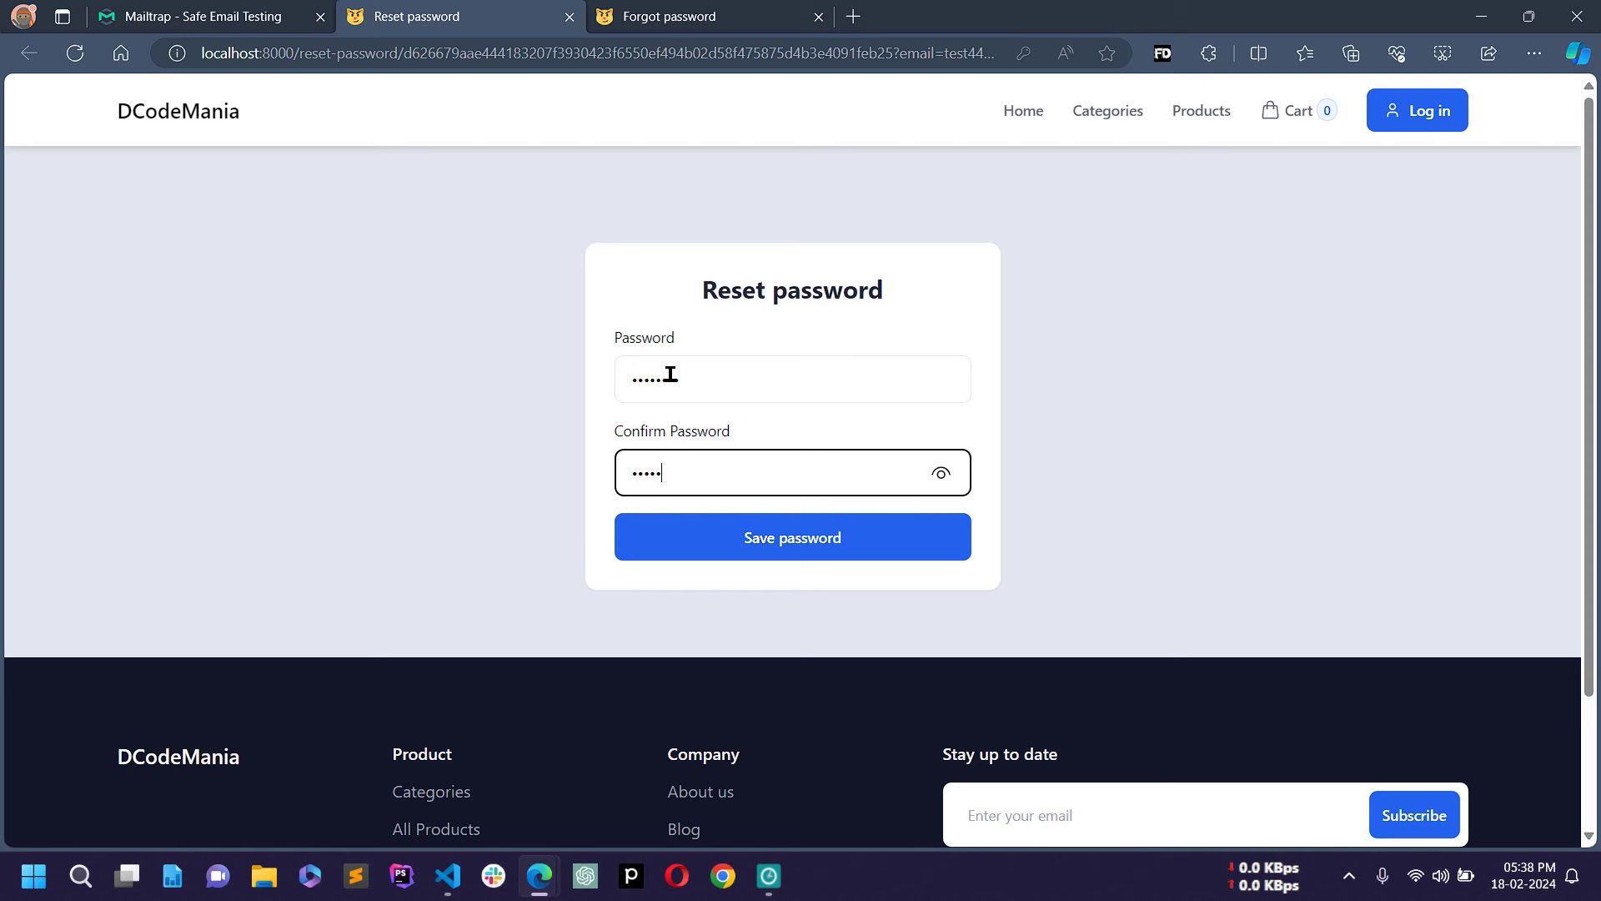
type("678")
left_click(790, 538)
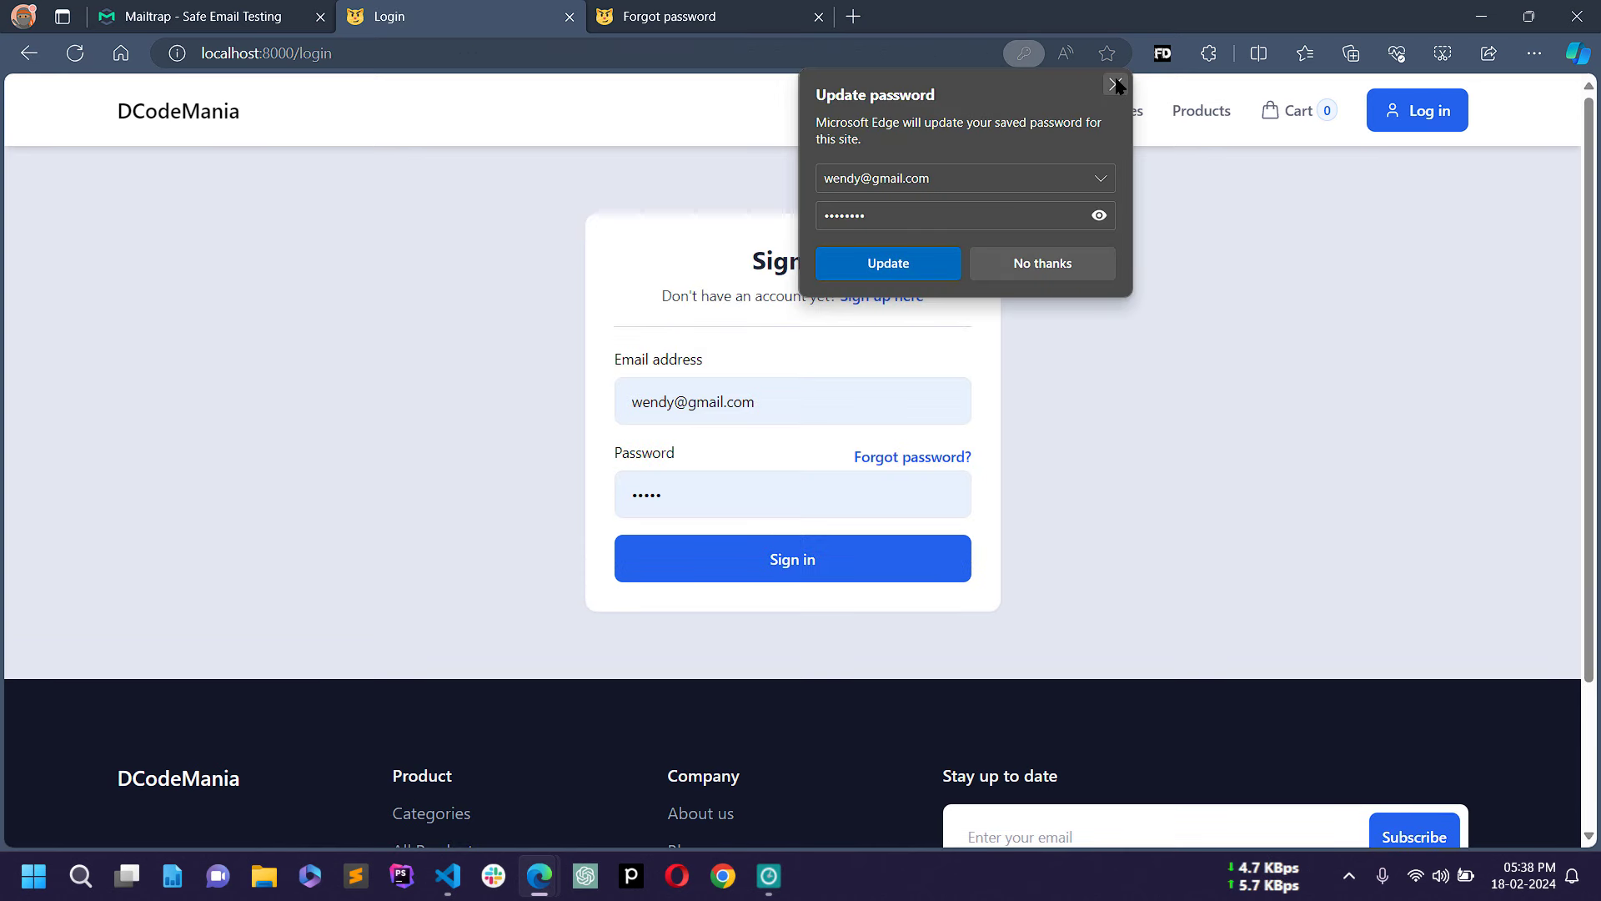
Step: Try signing in with the test account's old password
left_click(1116, 84)
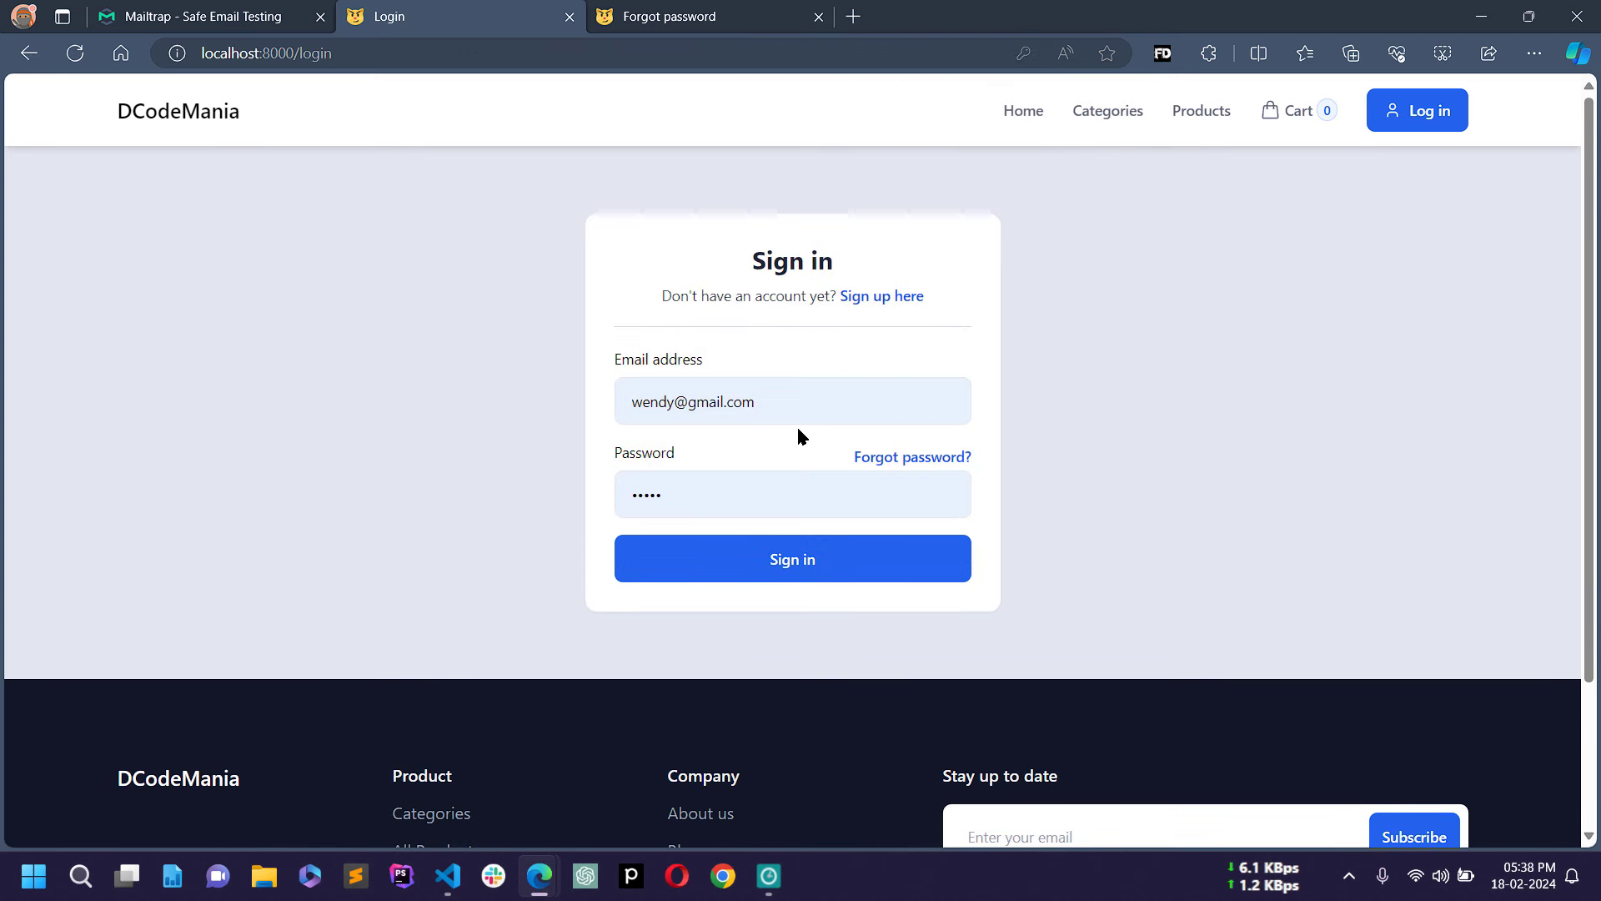
left_click(793, 401)
key("ctrl+a")
type("test")
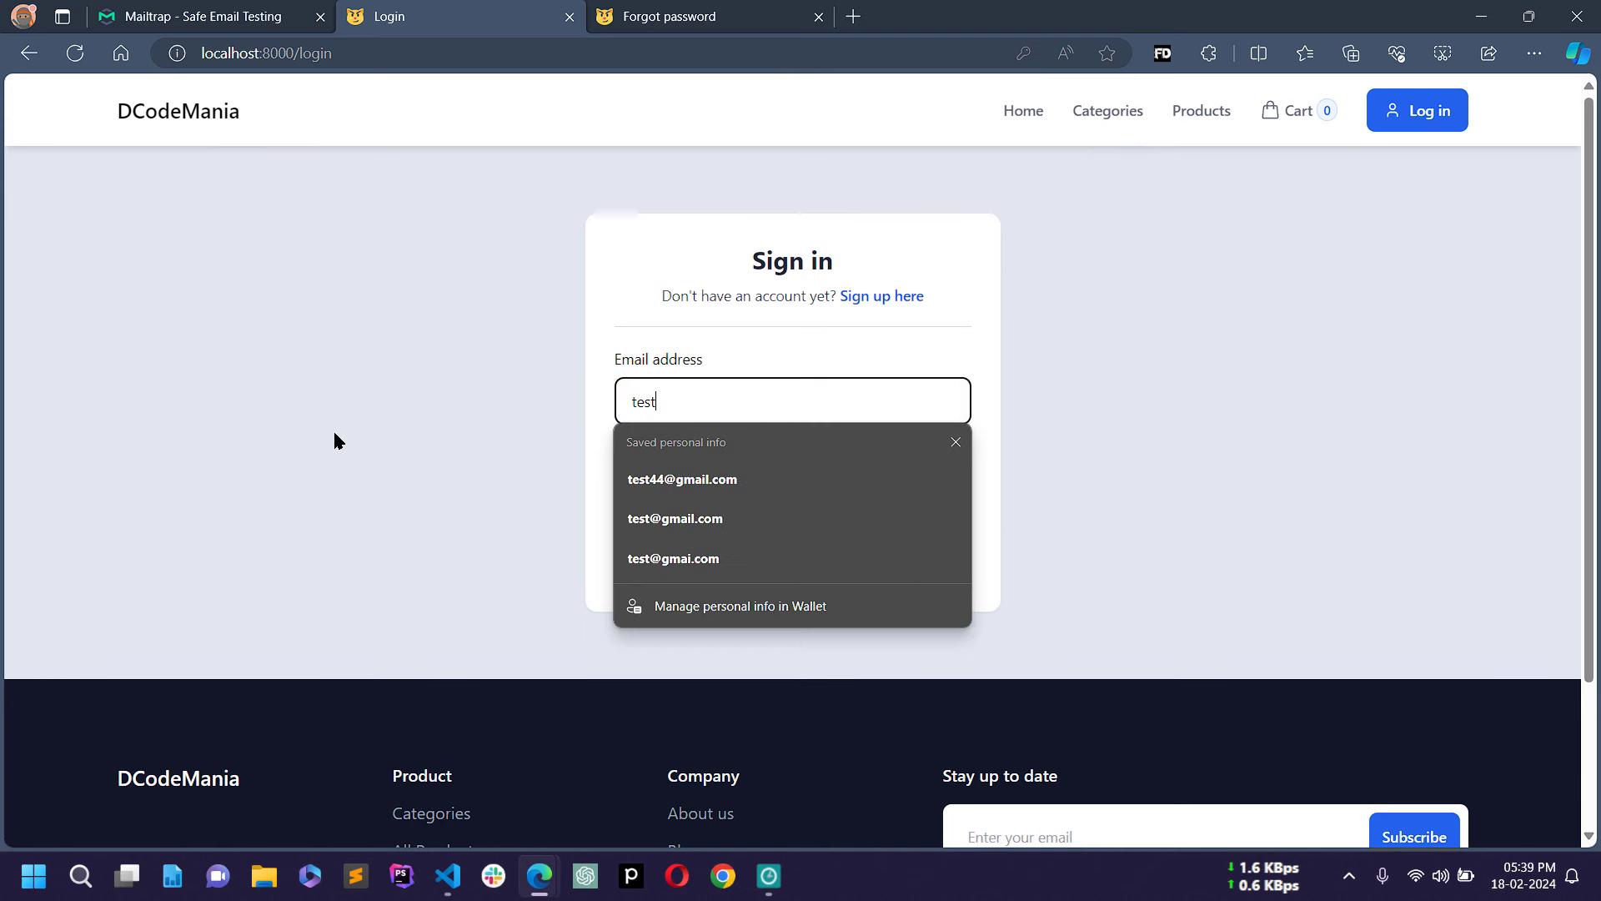
key("Down")
key("Return")
key("Tab")
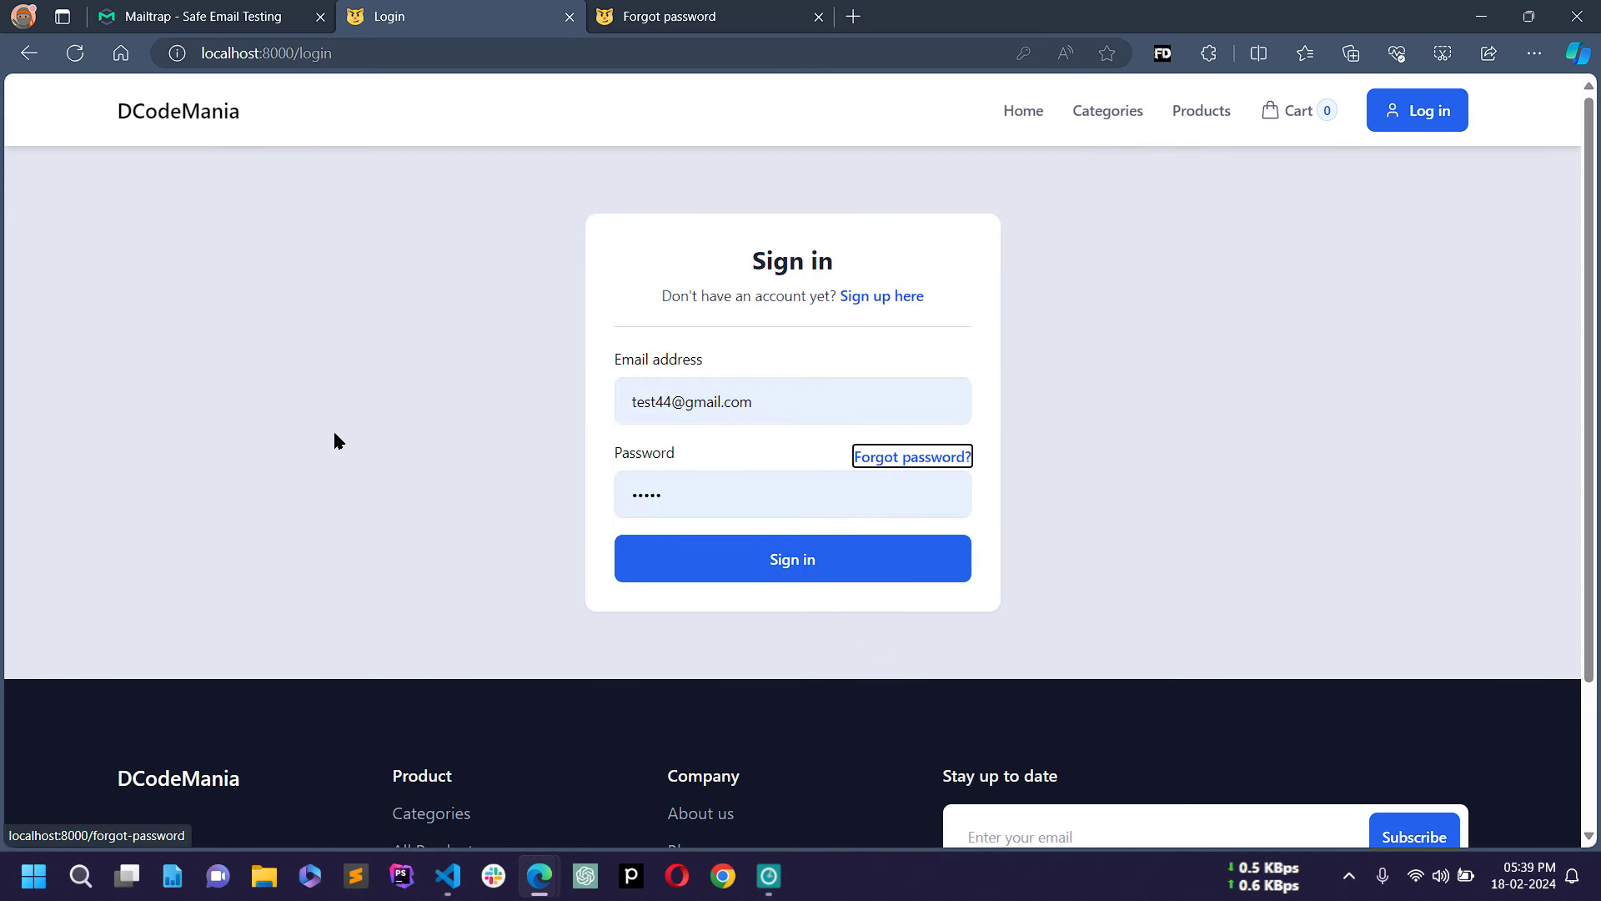
key("Tab")
type("123")
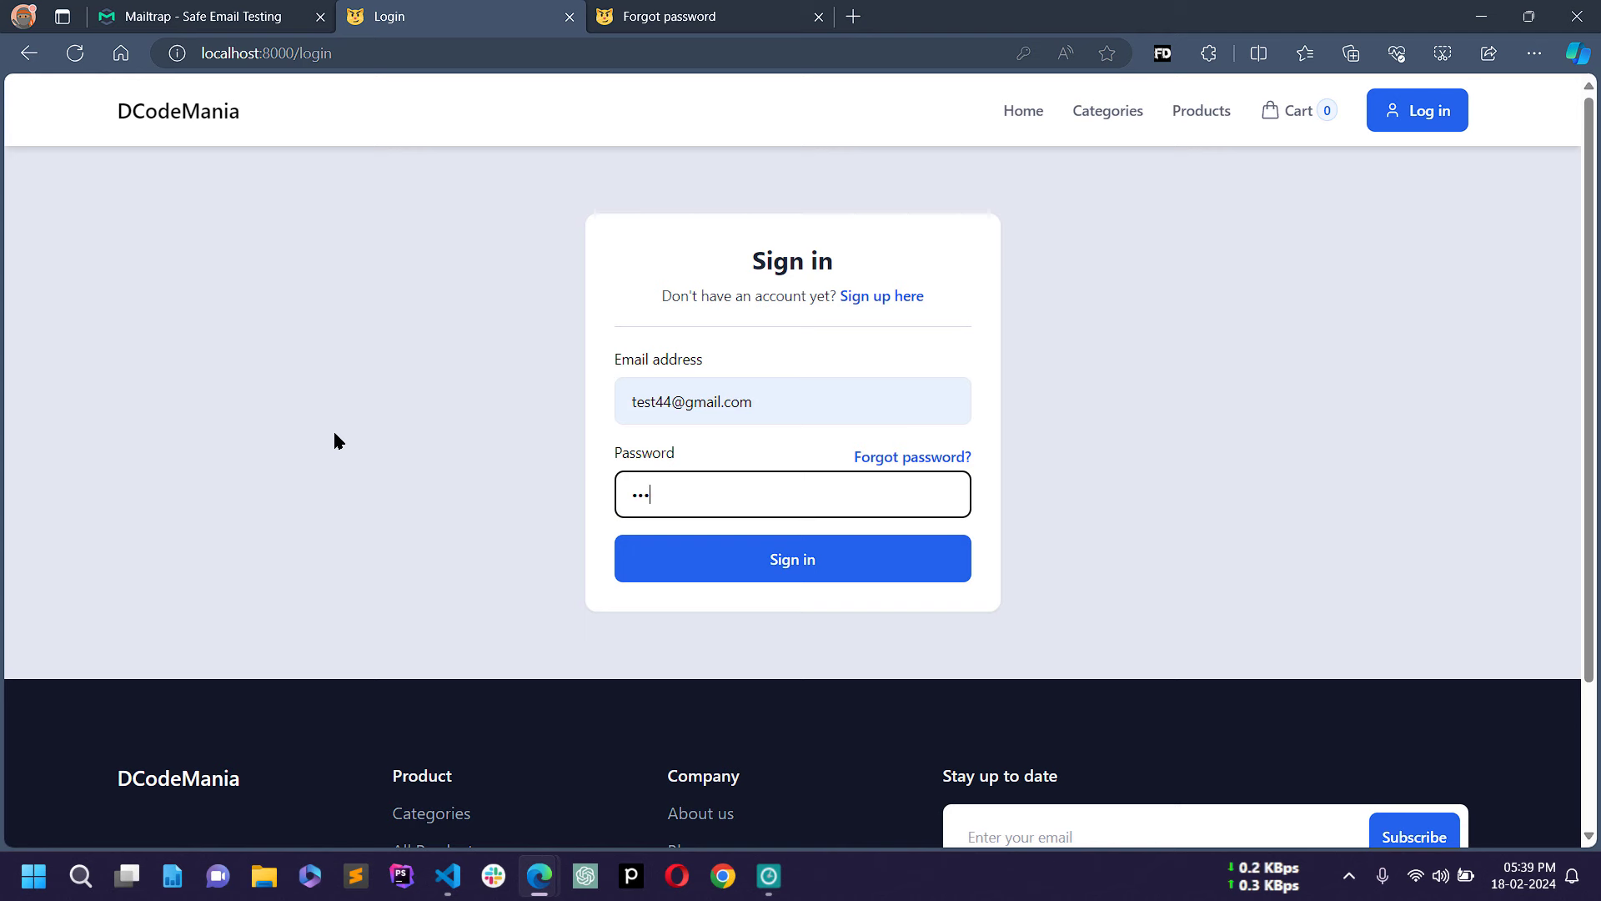
left_click(706, 559)
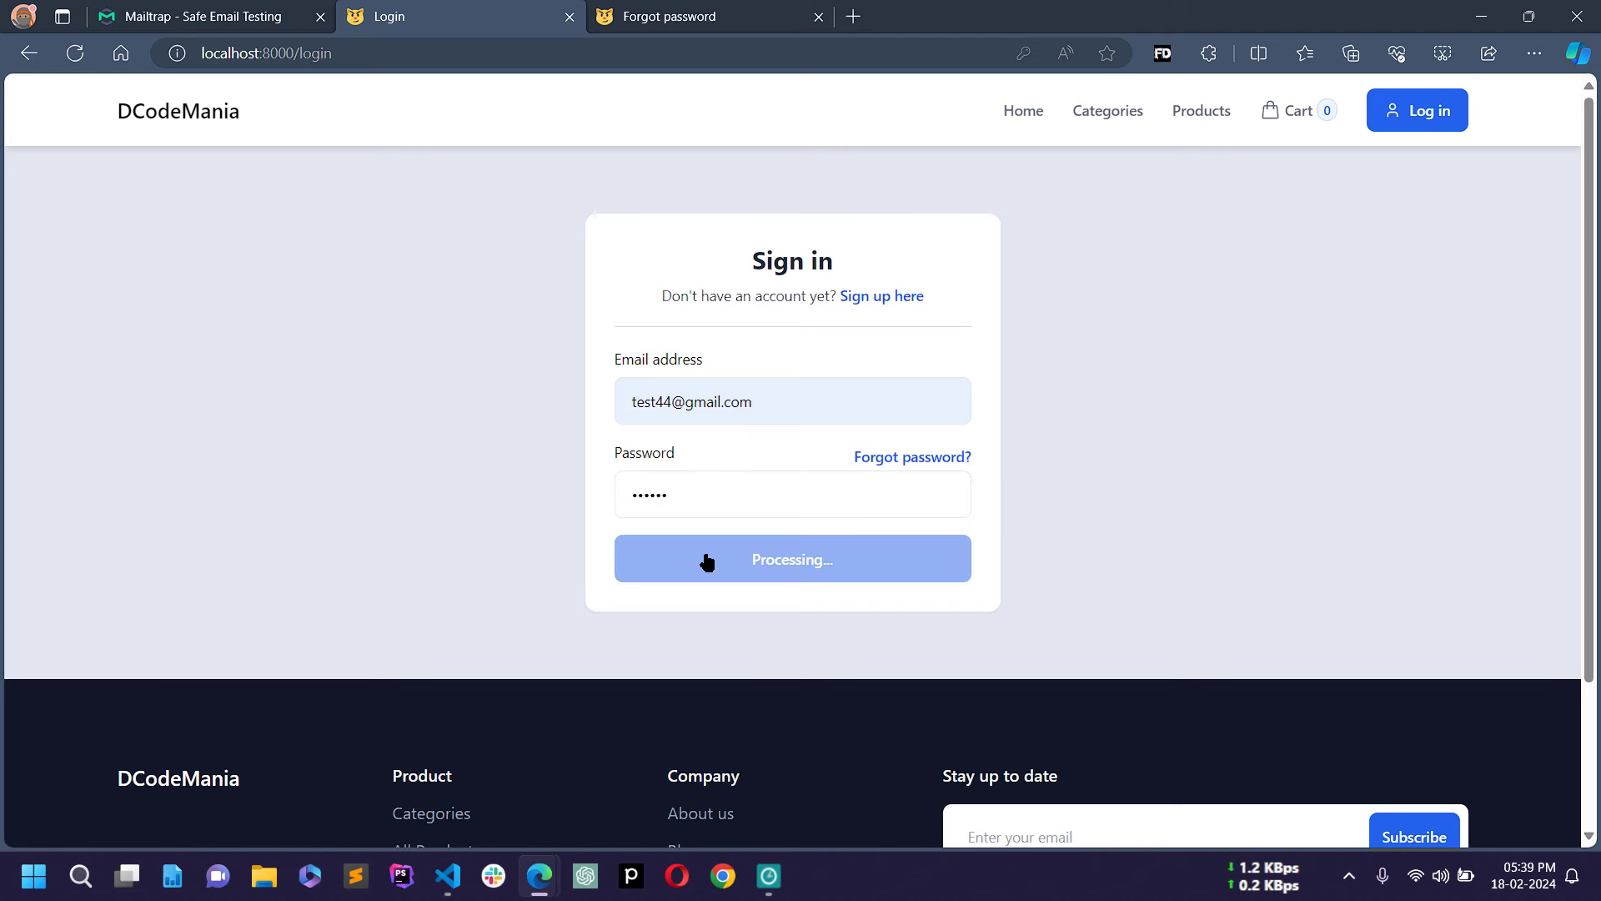
Step: After the Invalid credentials error, sign in again using the new password
left_click_drag(629, 382, 804, 401)
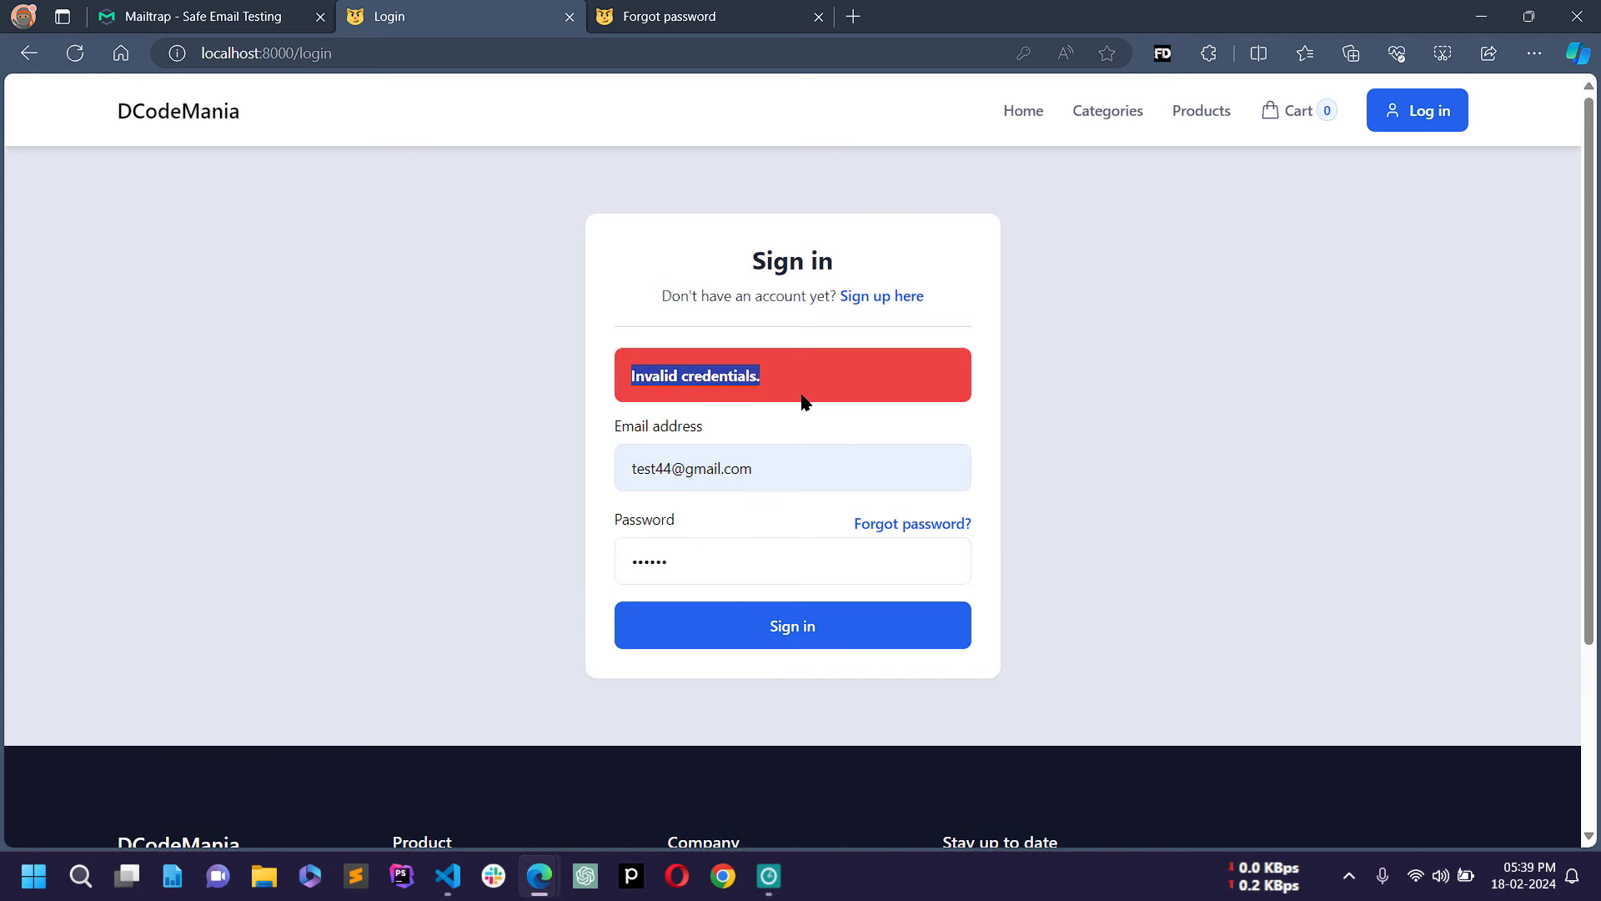
double_click(719, 566)
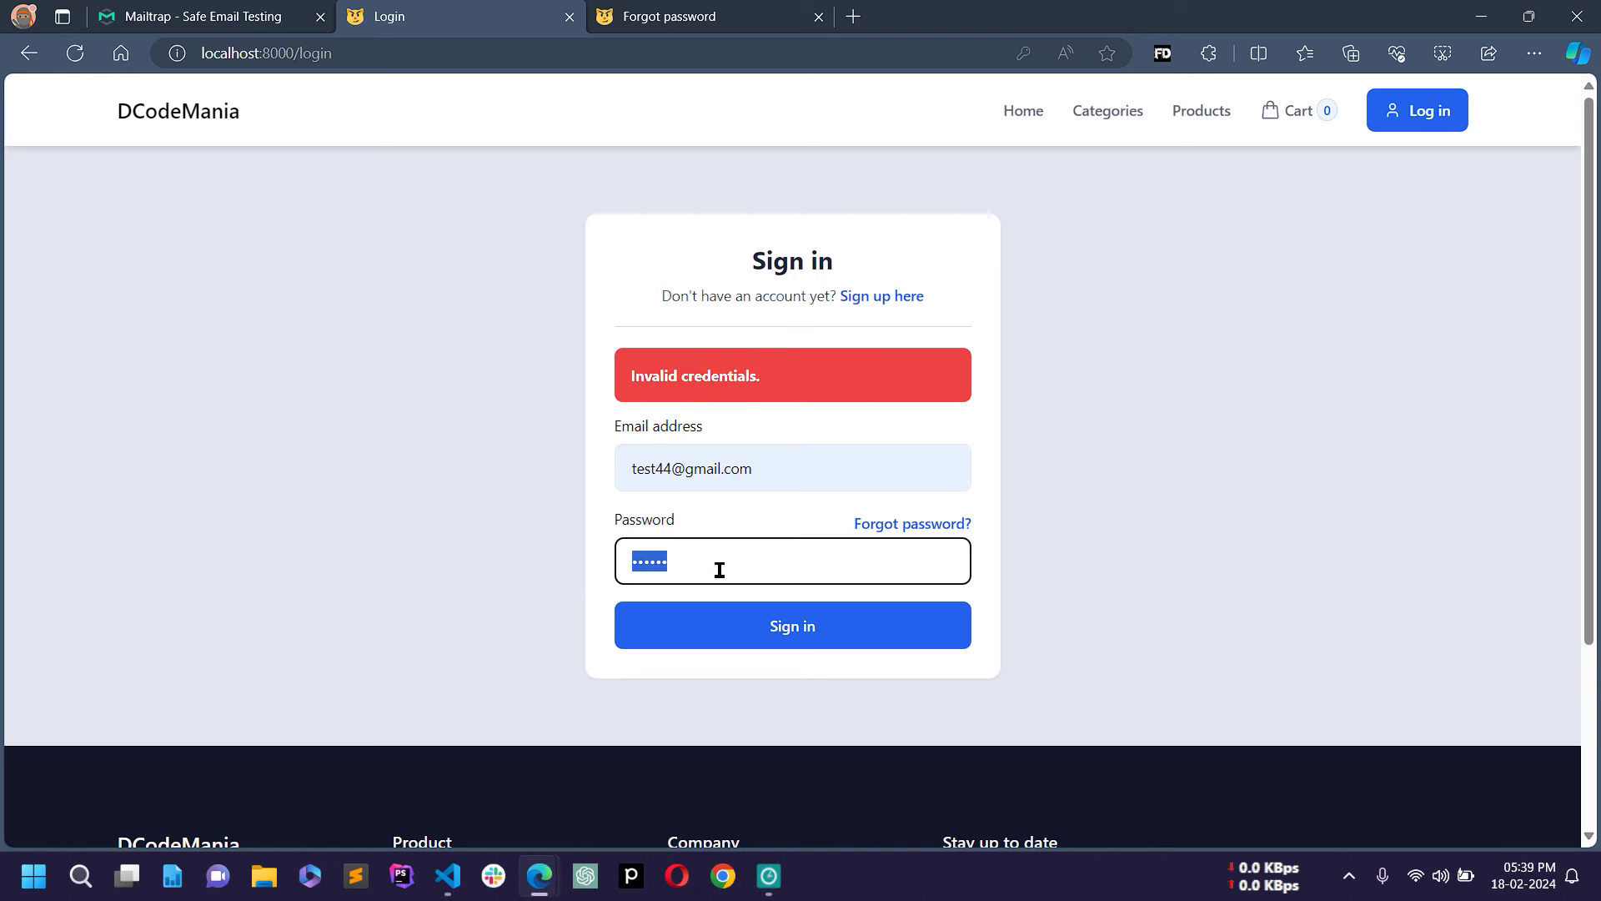
type("•••••••")
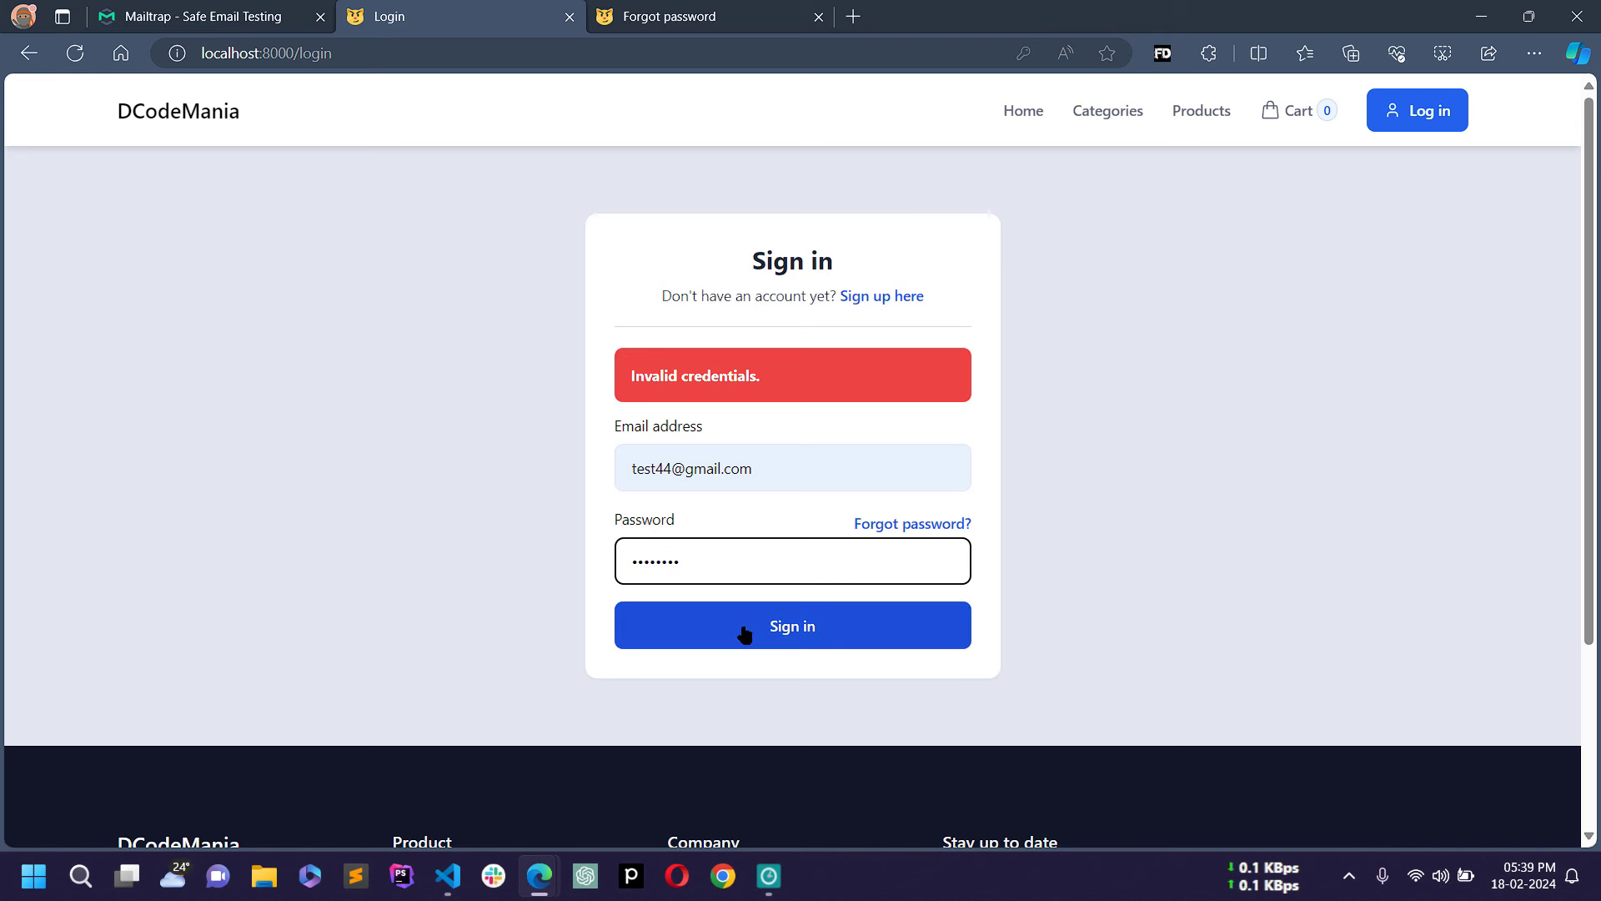
left_click(738, 634)
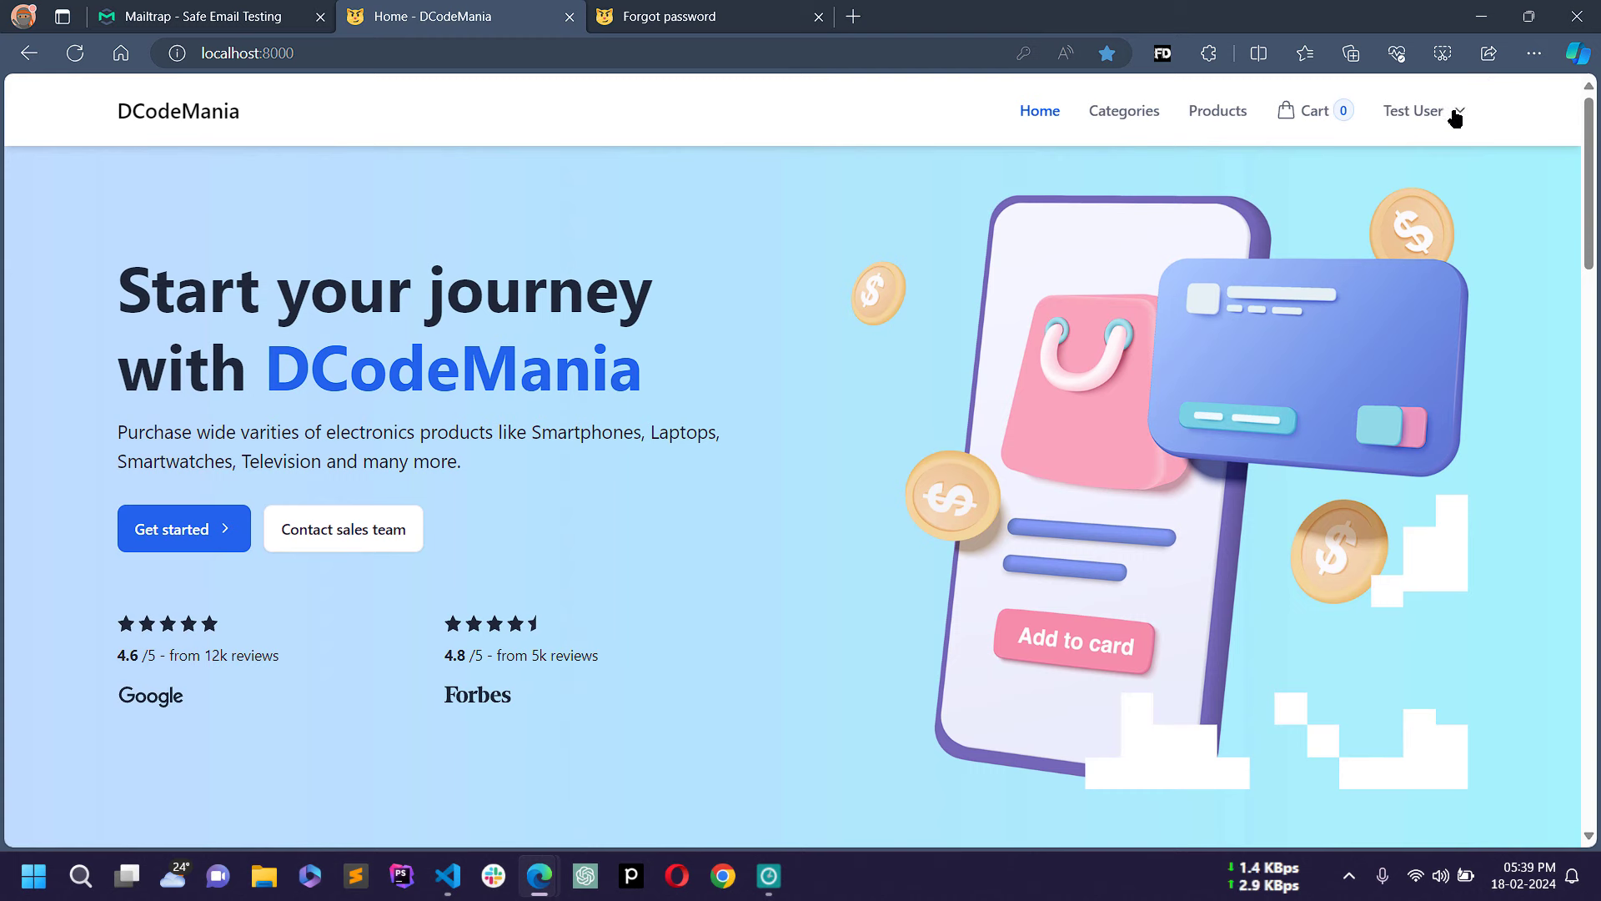
Step: Check My Orders shows order 37 as New and Paid, then go to the admin Dashboard window
left_click(1456, 114)
left_click(1376, 181)
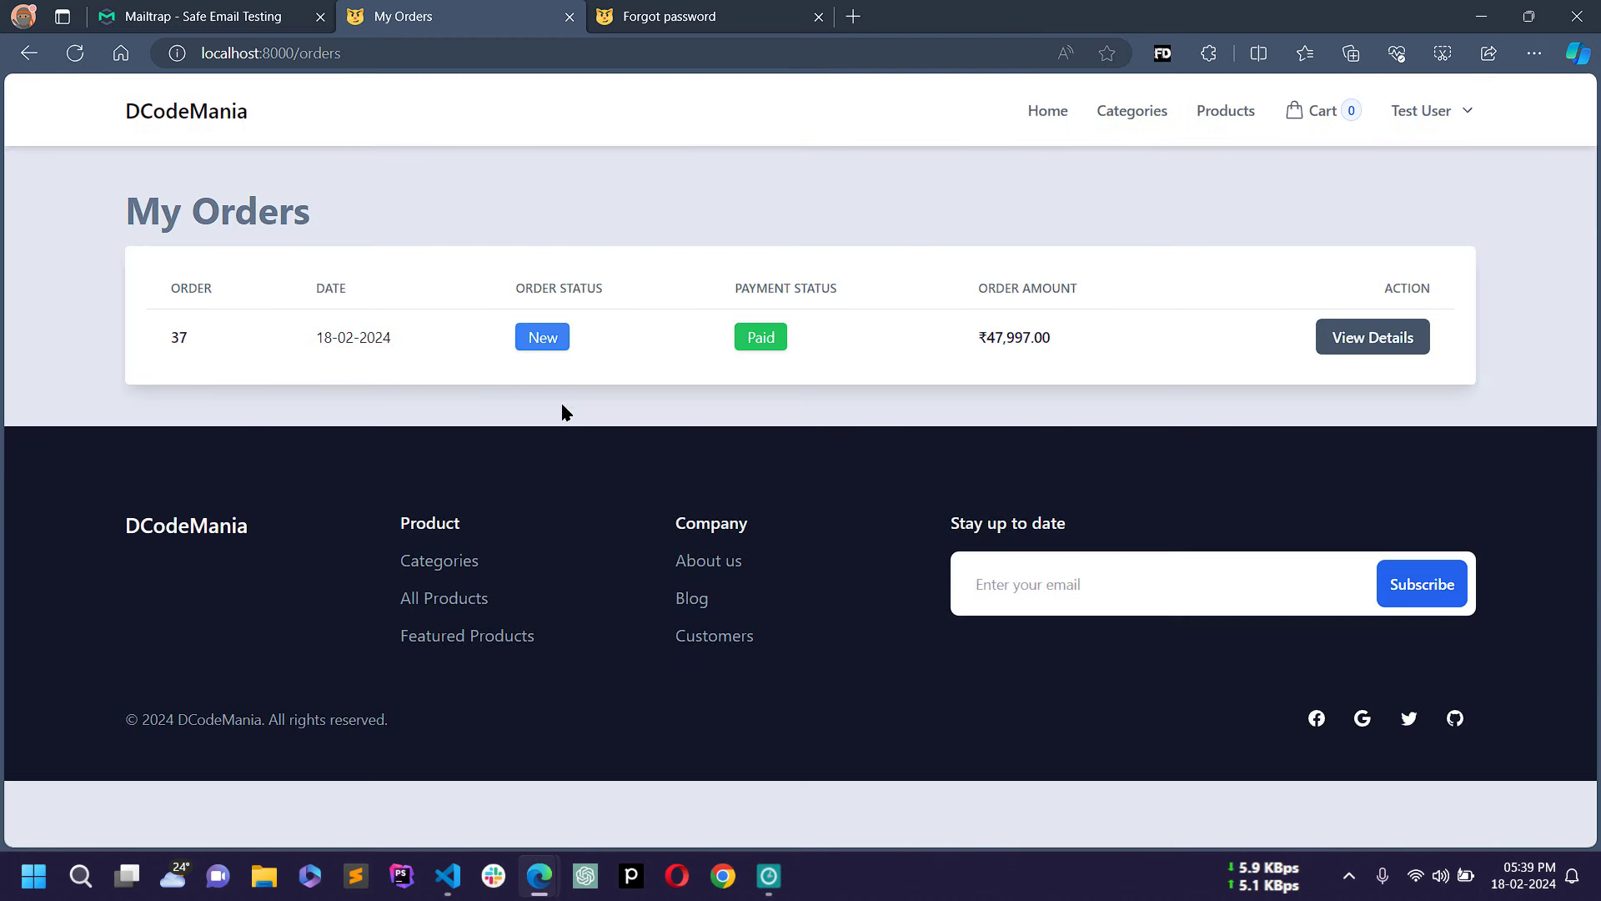
left_click_drag(316, 336, 1056, 343)
left_click(874, 250)
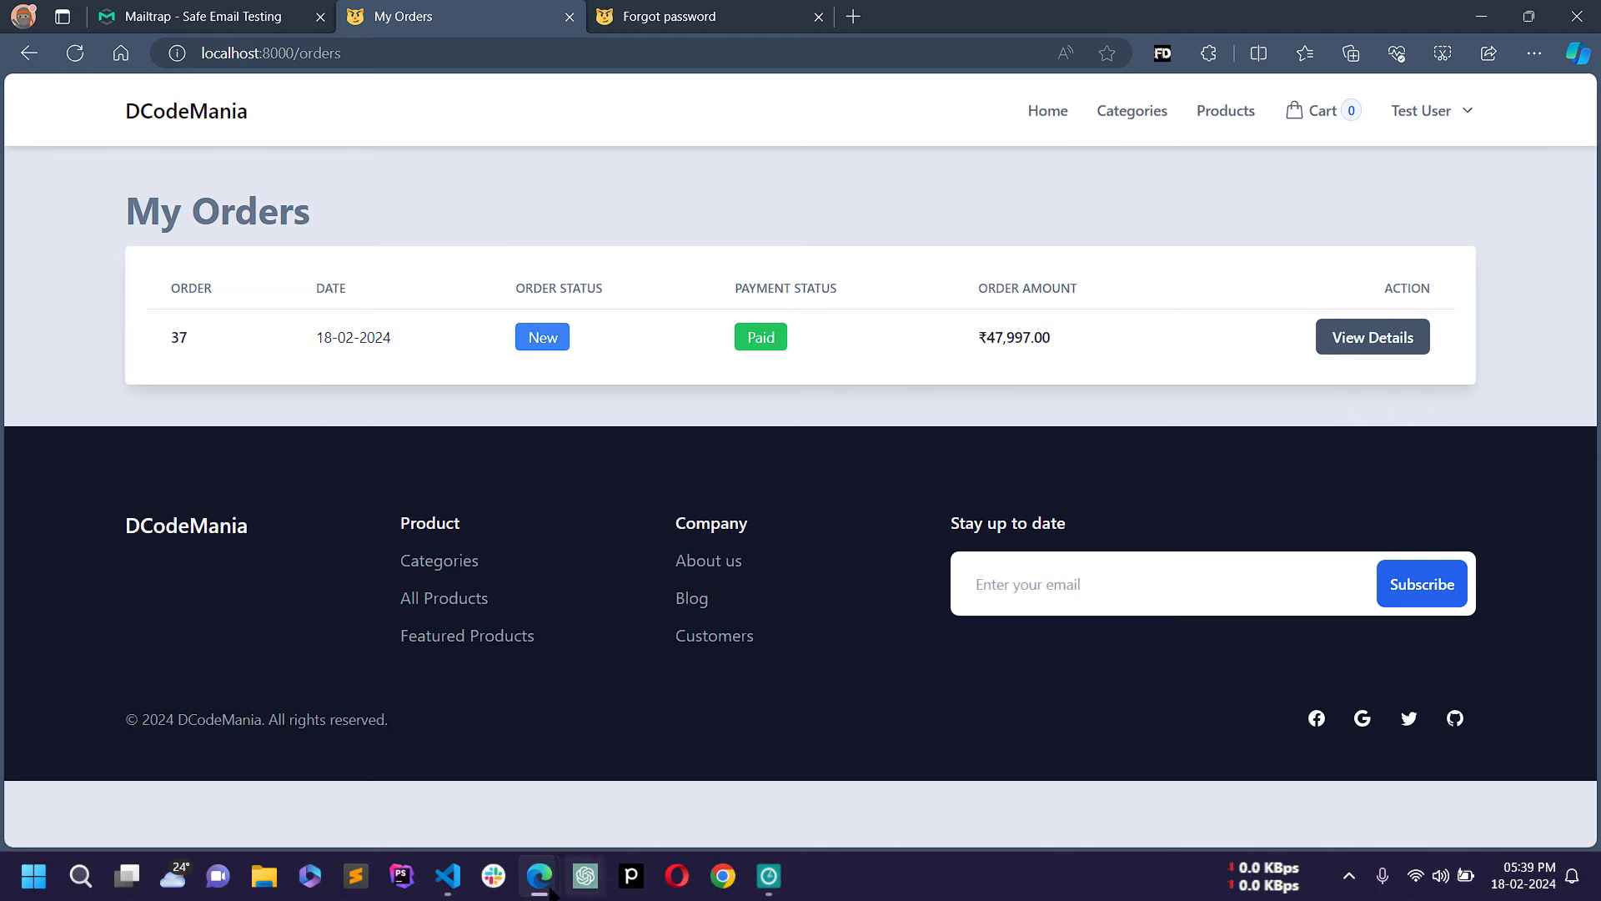
mouse_move(551, 888)
left_click(634, 772)
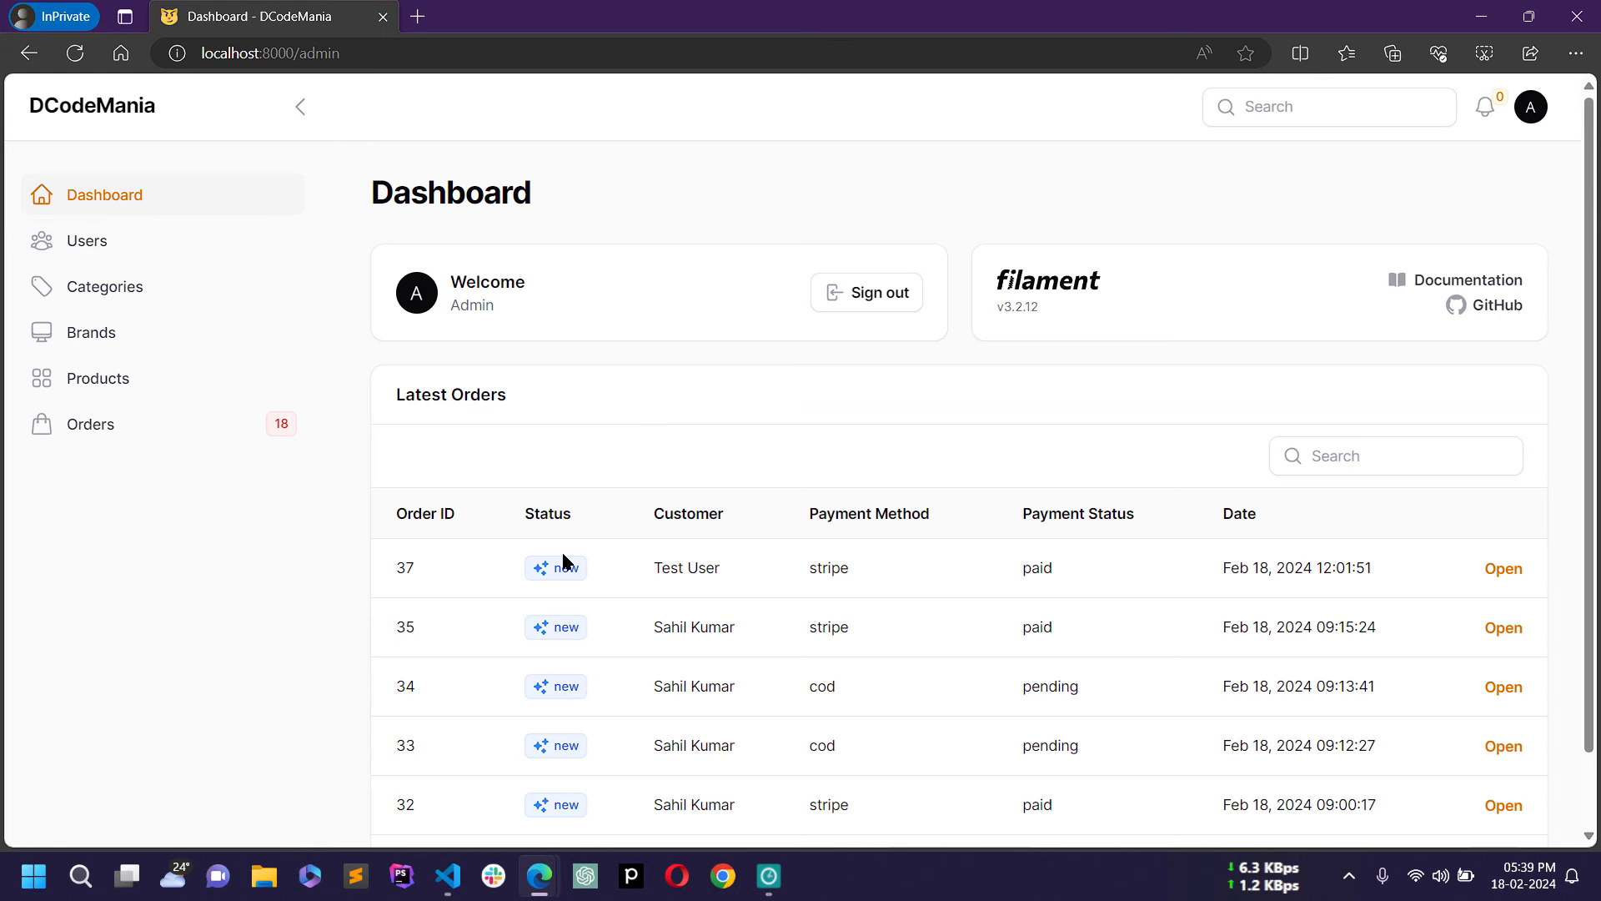
Step: Open order 37 in admin and set its status to Shipped with FedEx shipping
left_click_drag(392, 567, 1003, 578)
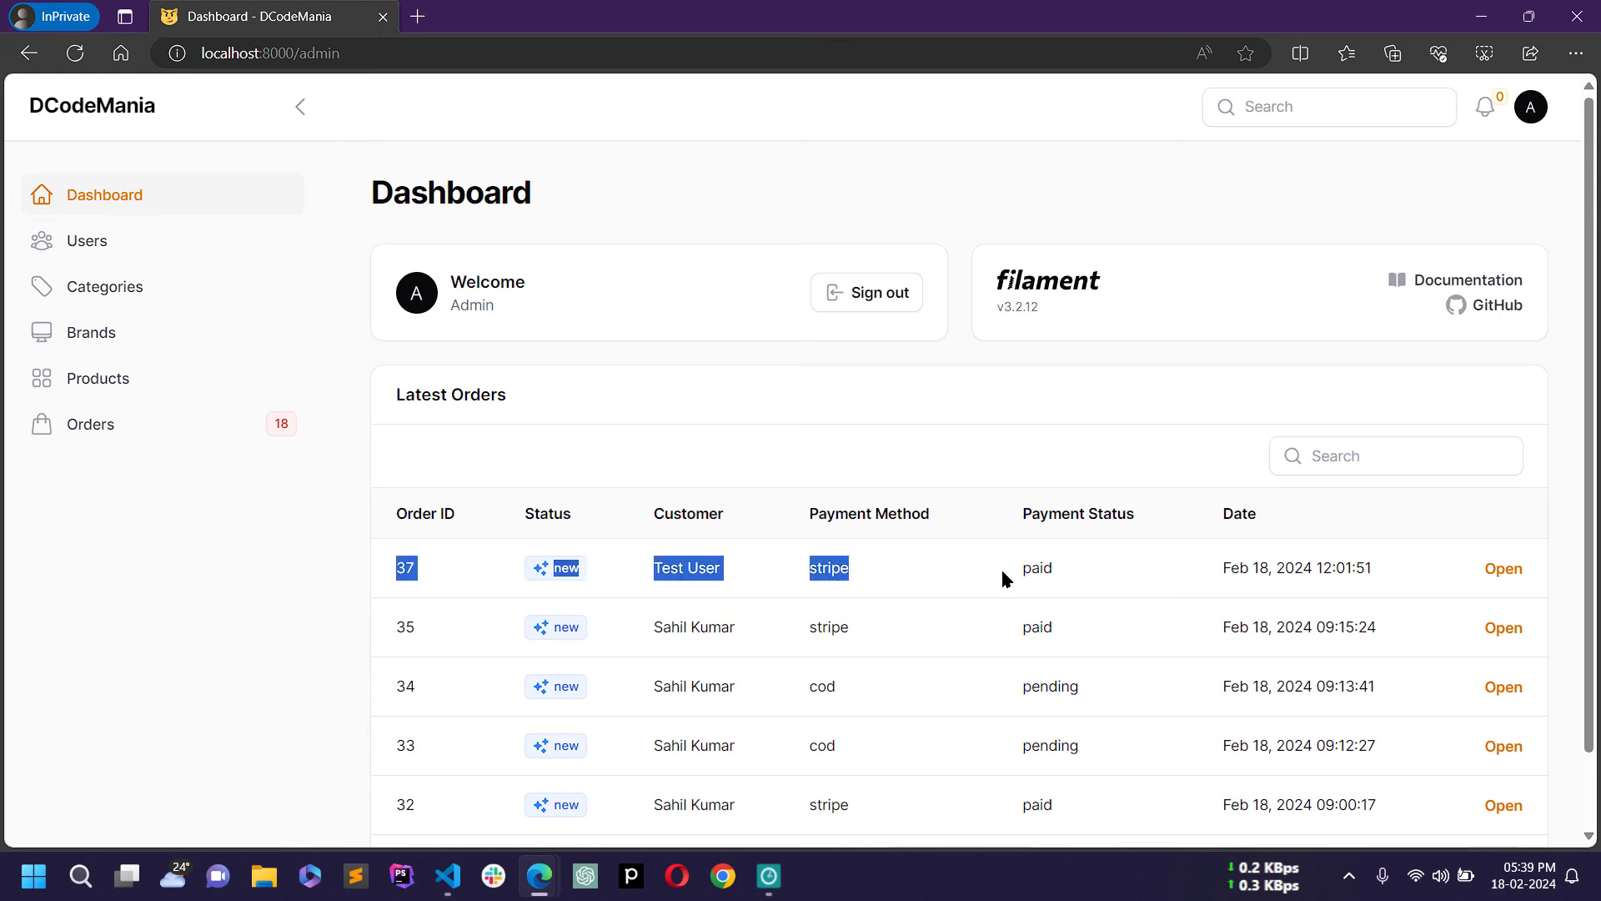
left_click(1525, 571)
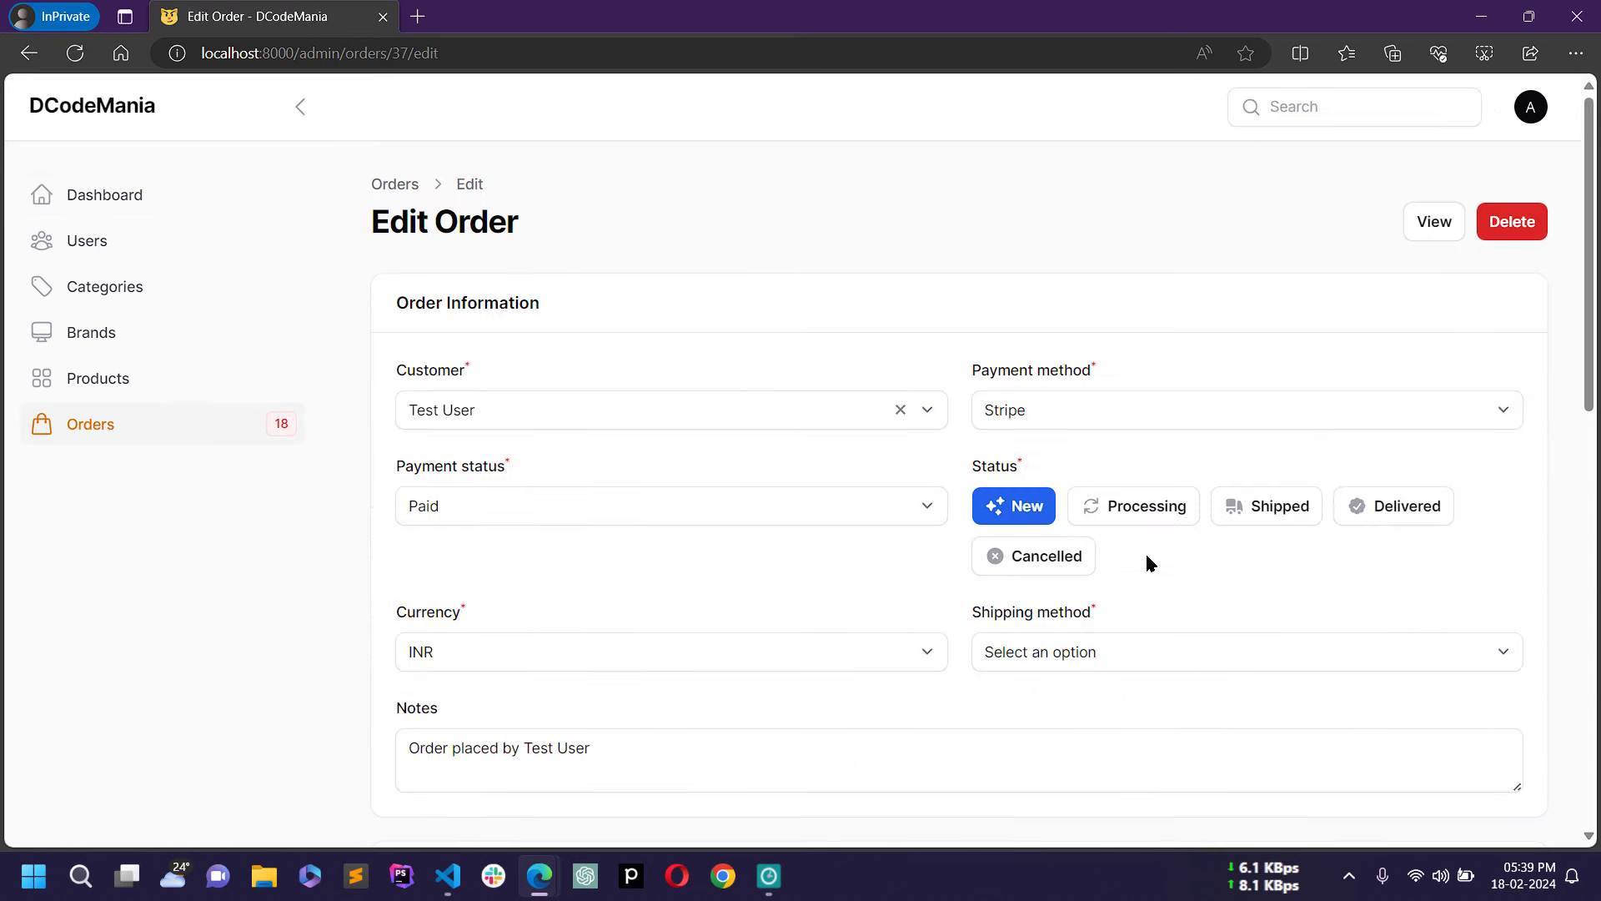
scroll(1149, 563, "down", 1)
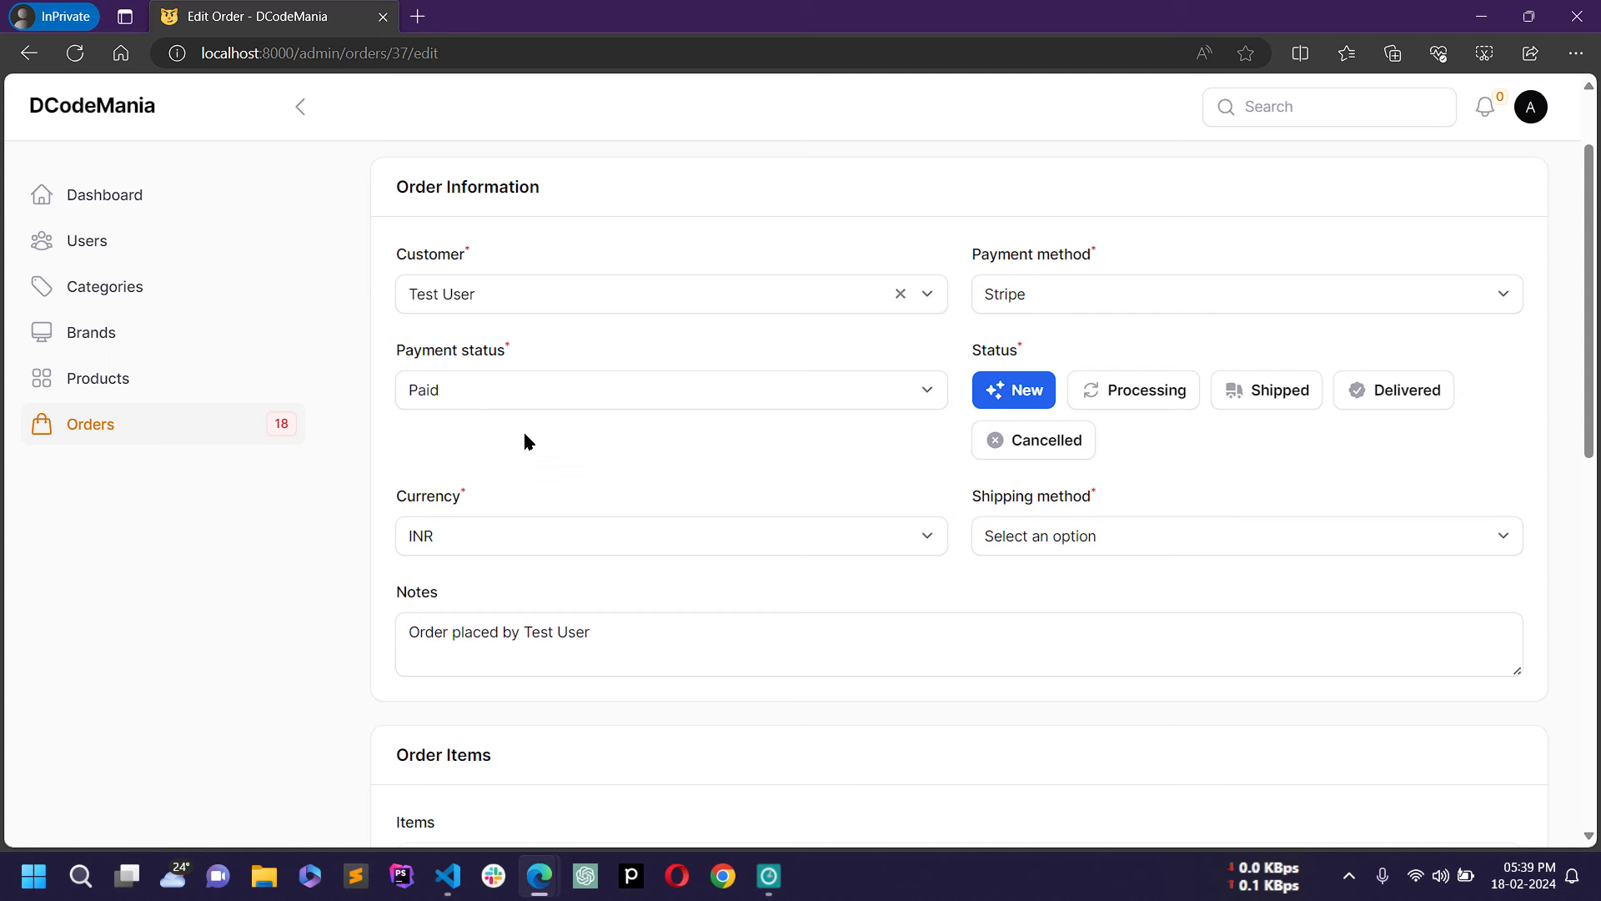
left_click(1119, 395)
left_click(1267, 392)
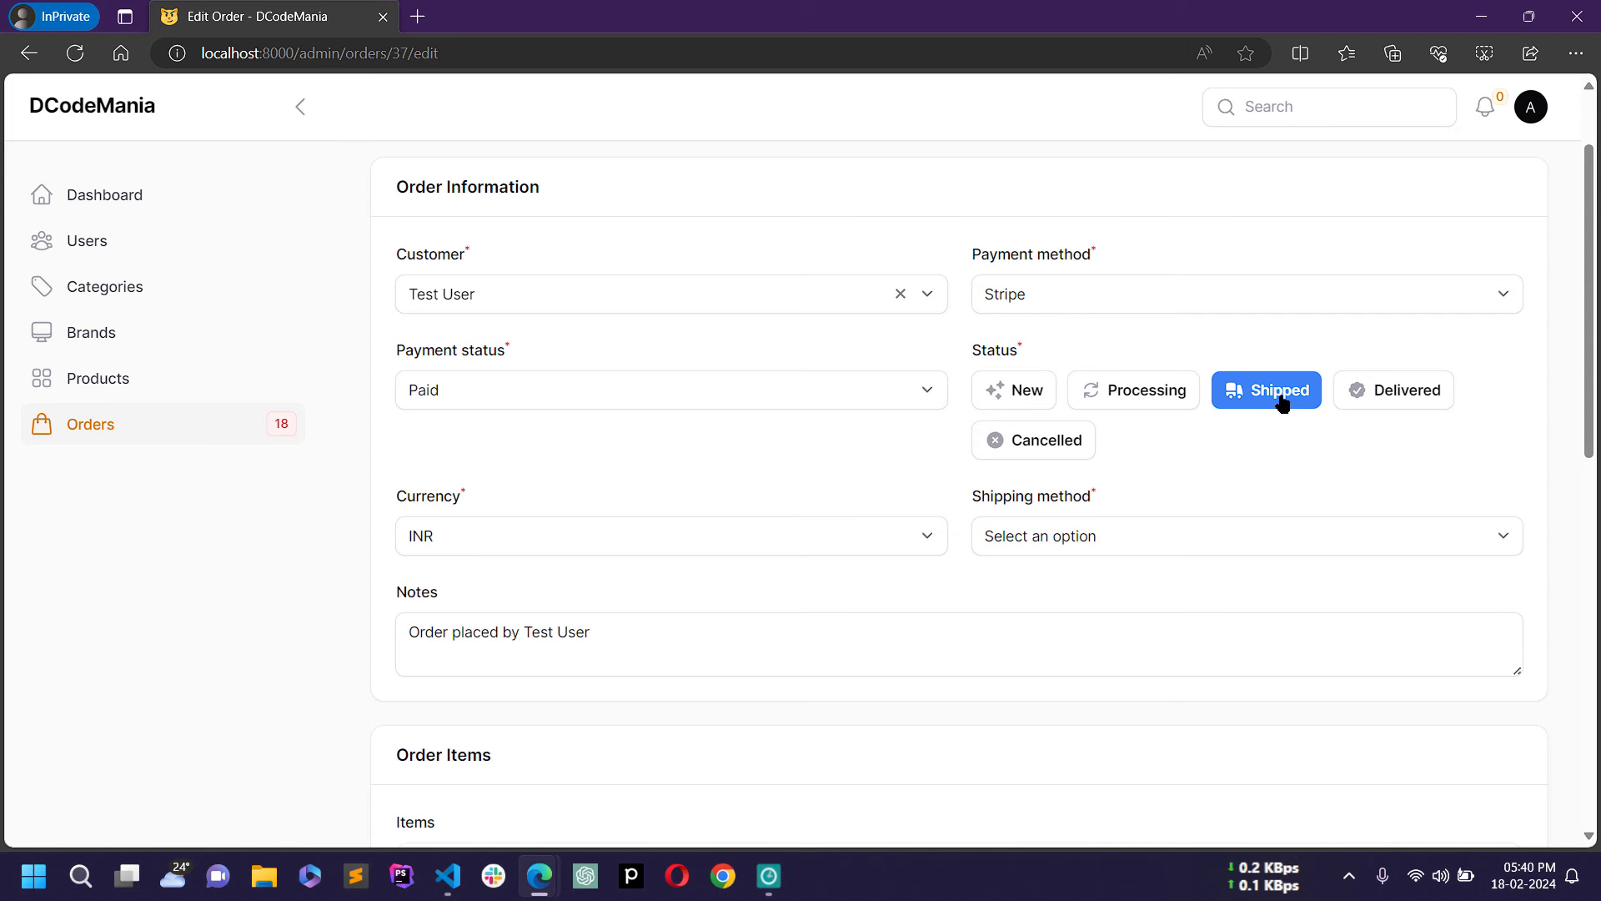
left_click(1193, 535)
left_click(1048, 591)
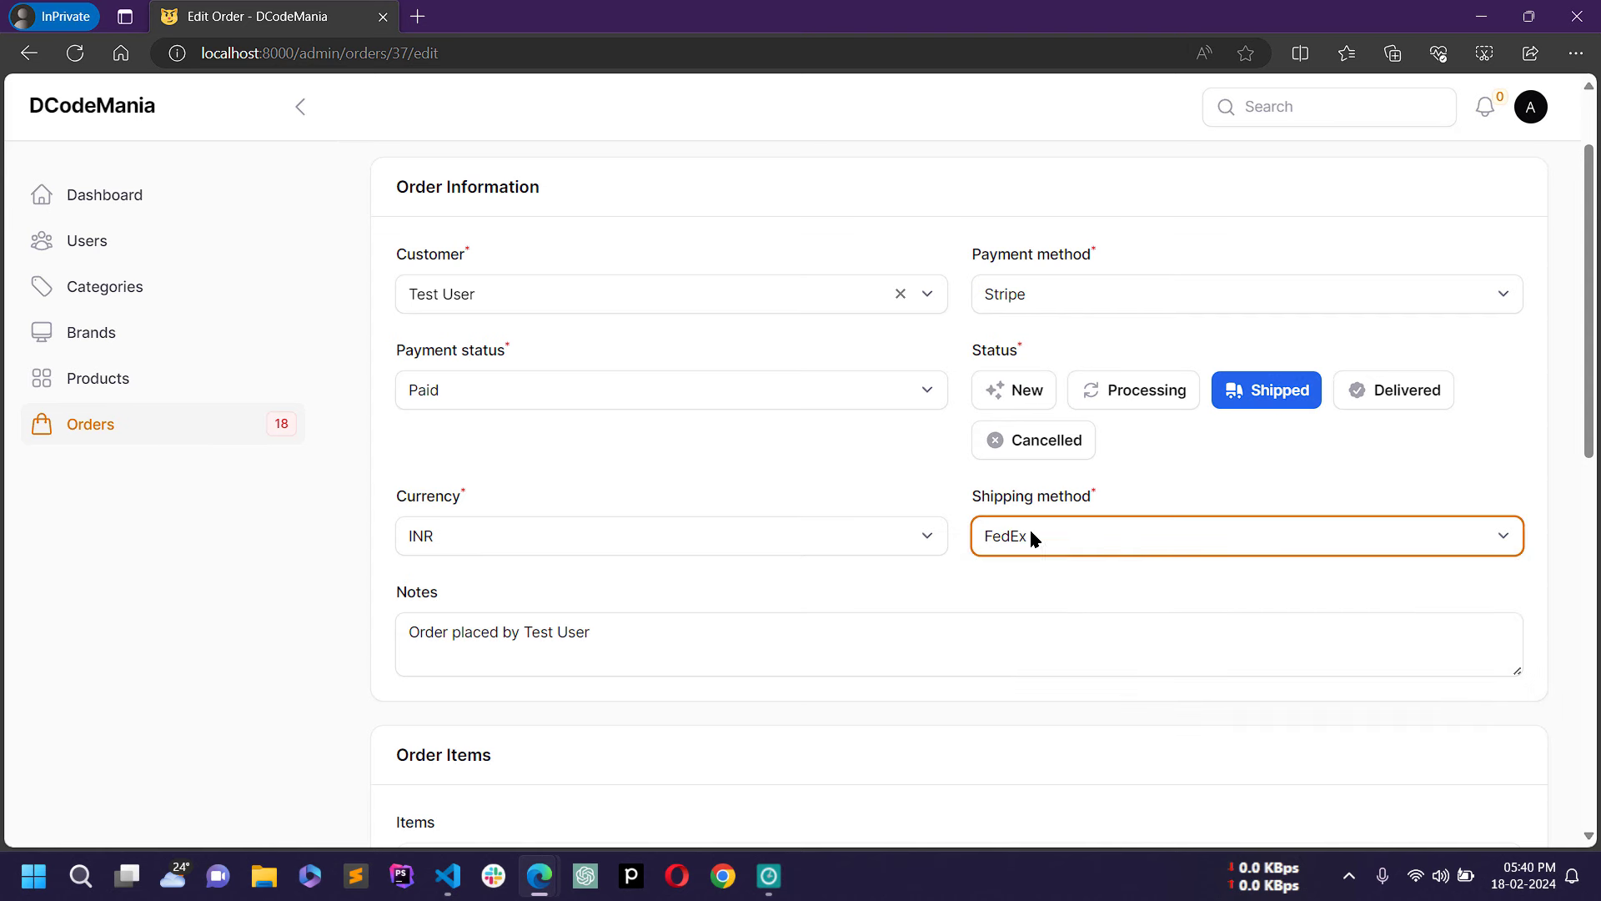
Step: Save order 37's changes and return to the customer's My Orders window
scroll(1094, 563, "down", 1)
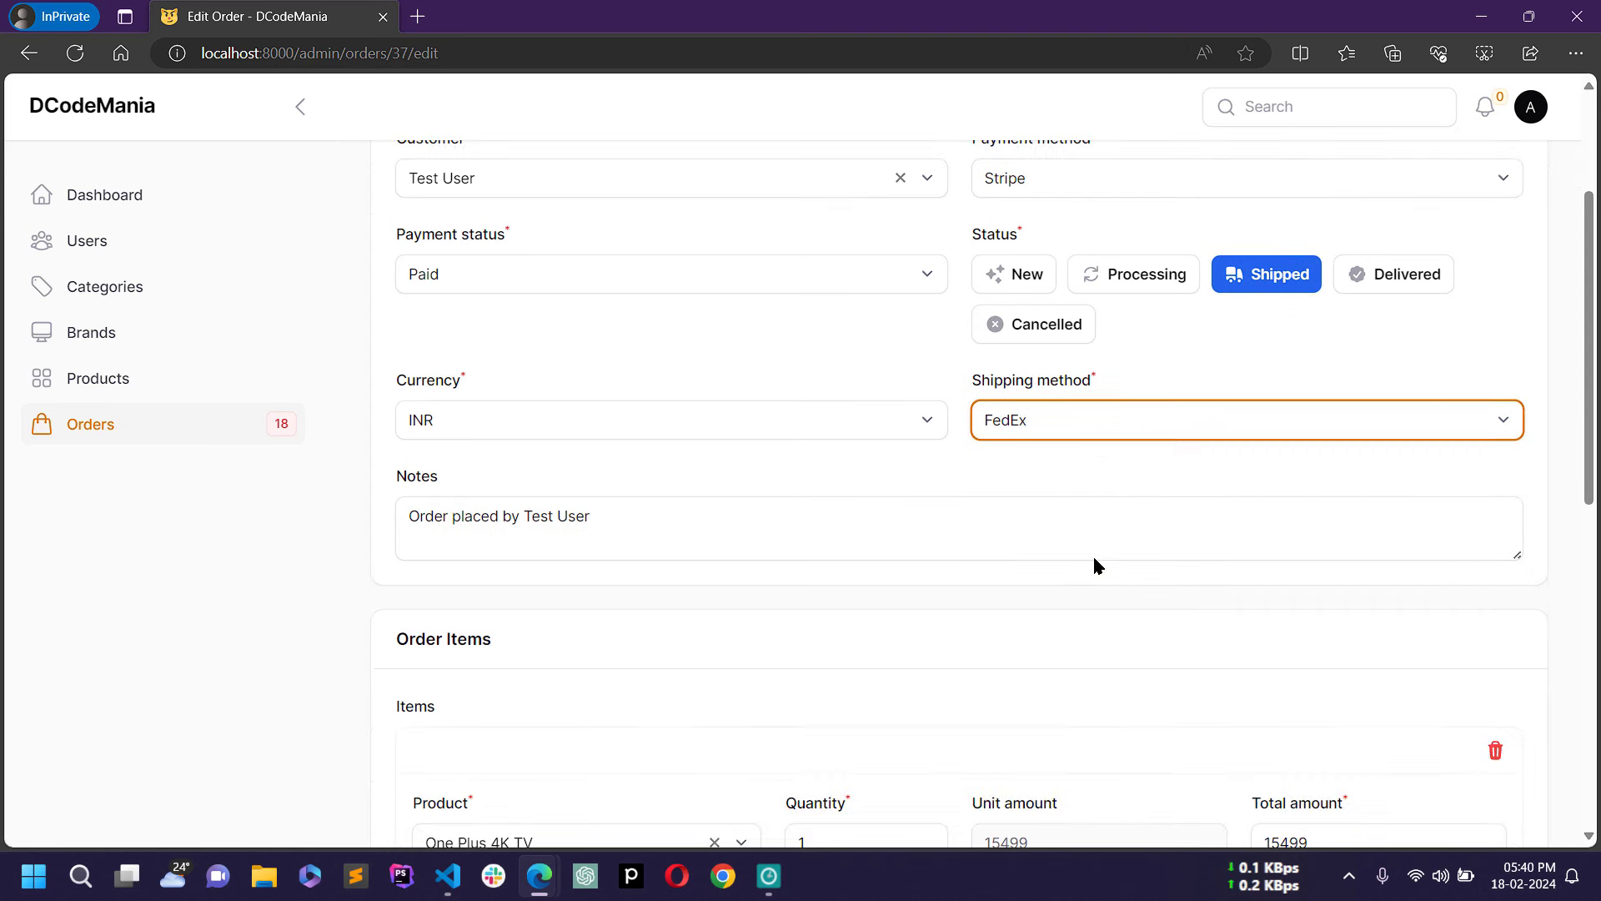
scroll(1095, 563, "down", 8)
scroll(483, 714, "up", 1)
scroll(500, 684, "down", 2)
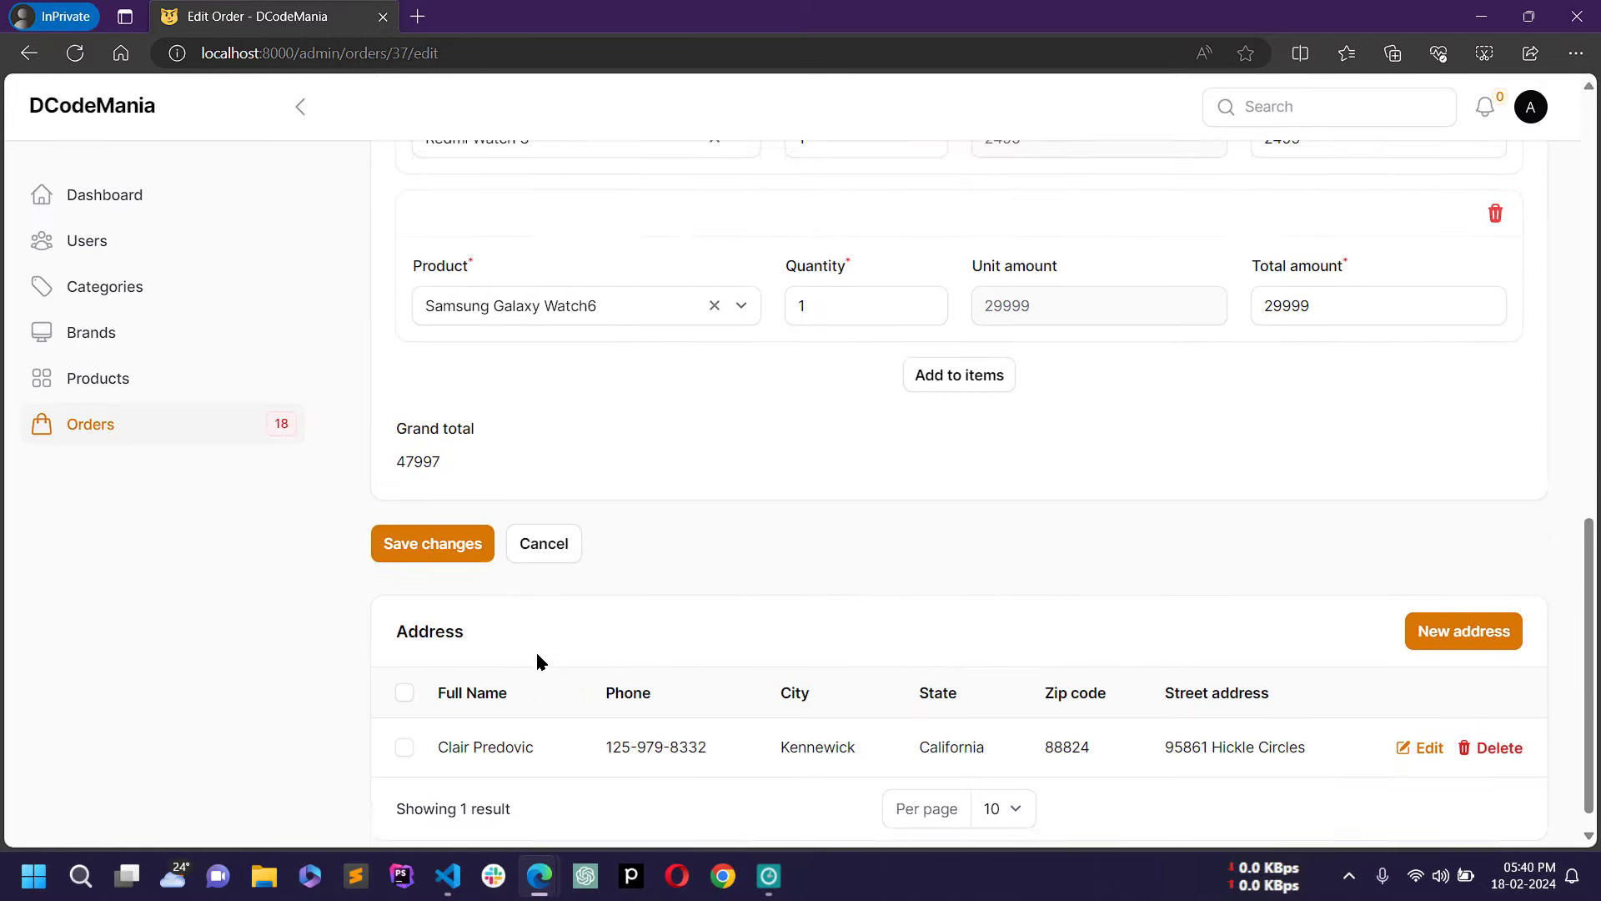
left_click(427, 523)
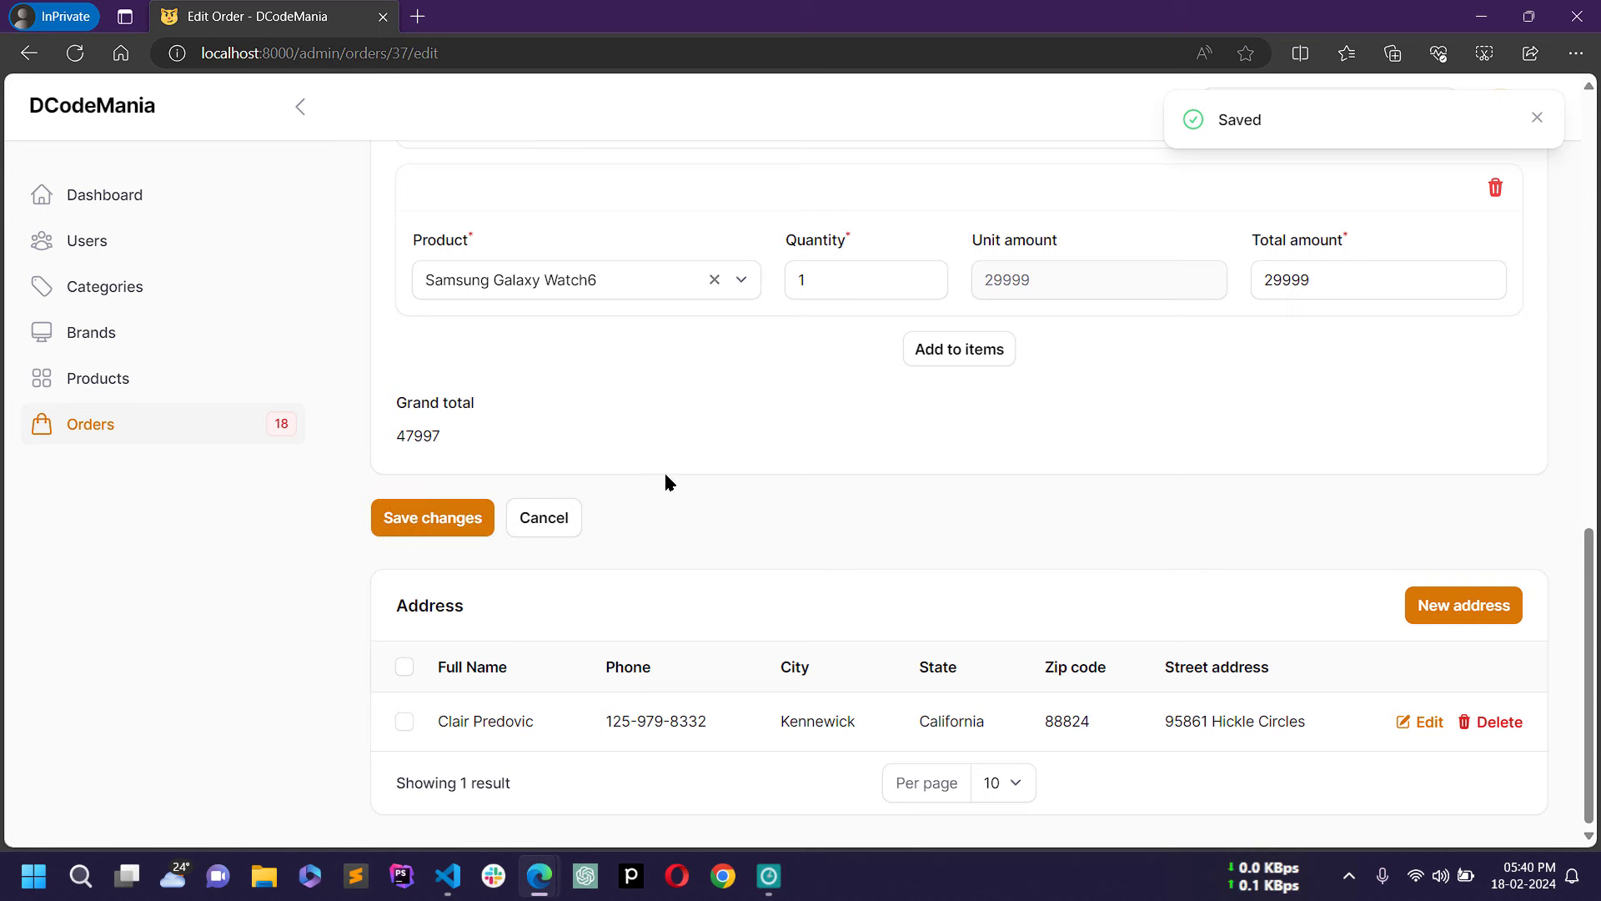
scroll(722, 430, "up", 10)
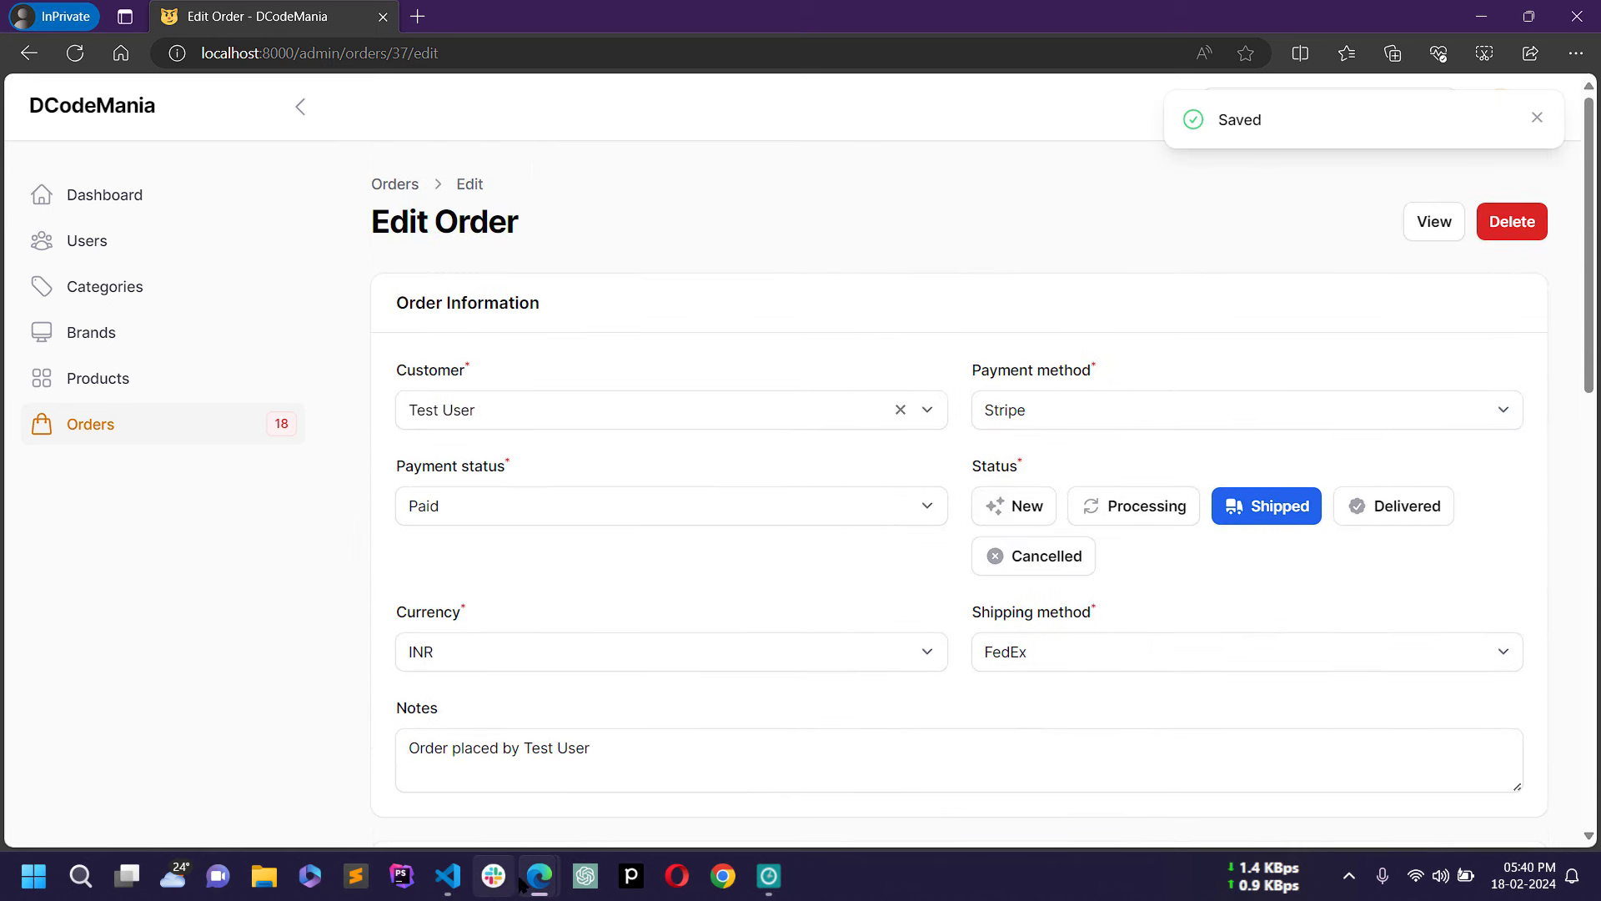
mouse_move(539, 876)
left_click(444, 799)
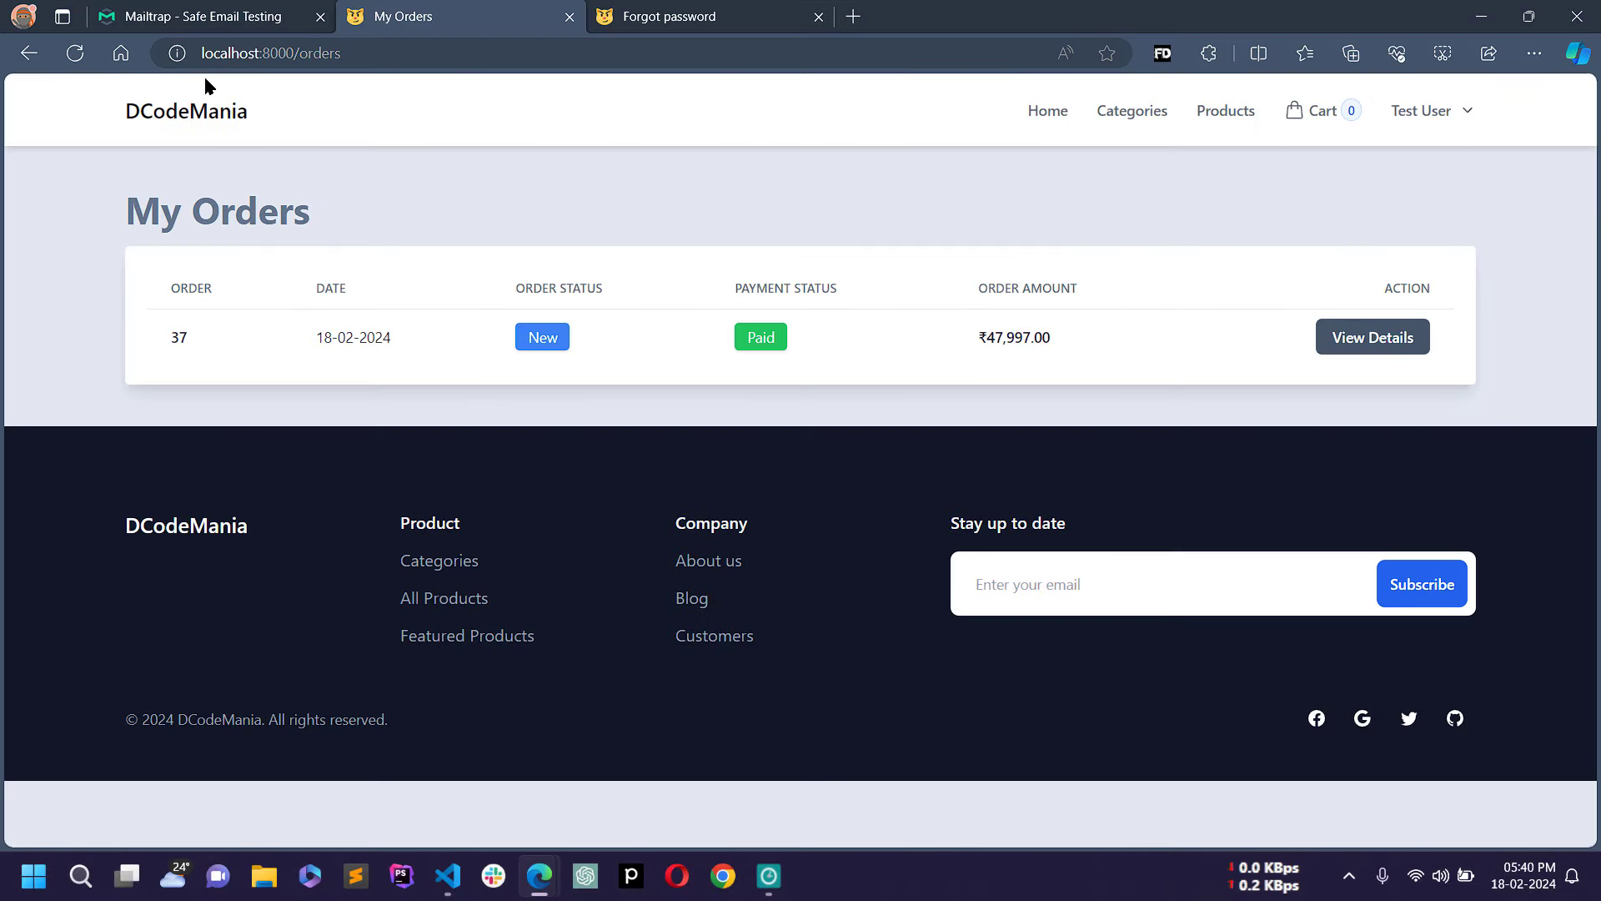
Step: Reload My Orders and highlight order 37's status, now reading Shipped
left_click(75, 52)
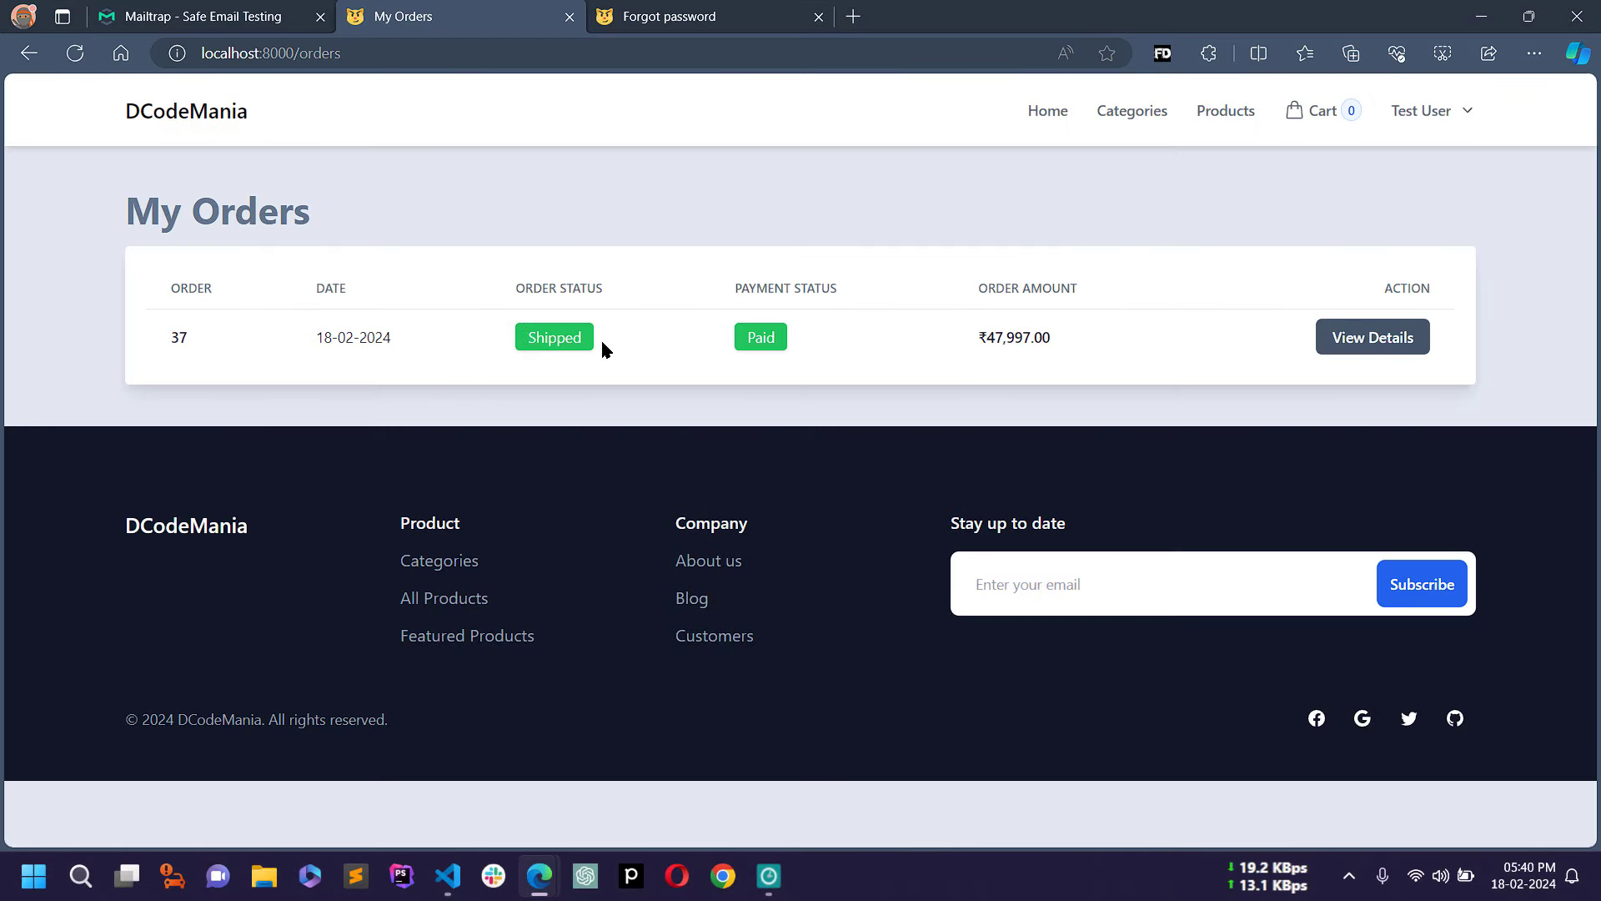
left_click_drag(502, 292, 603, 292)
left_click(584, 342)
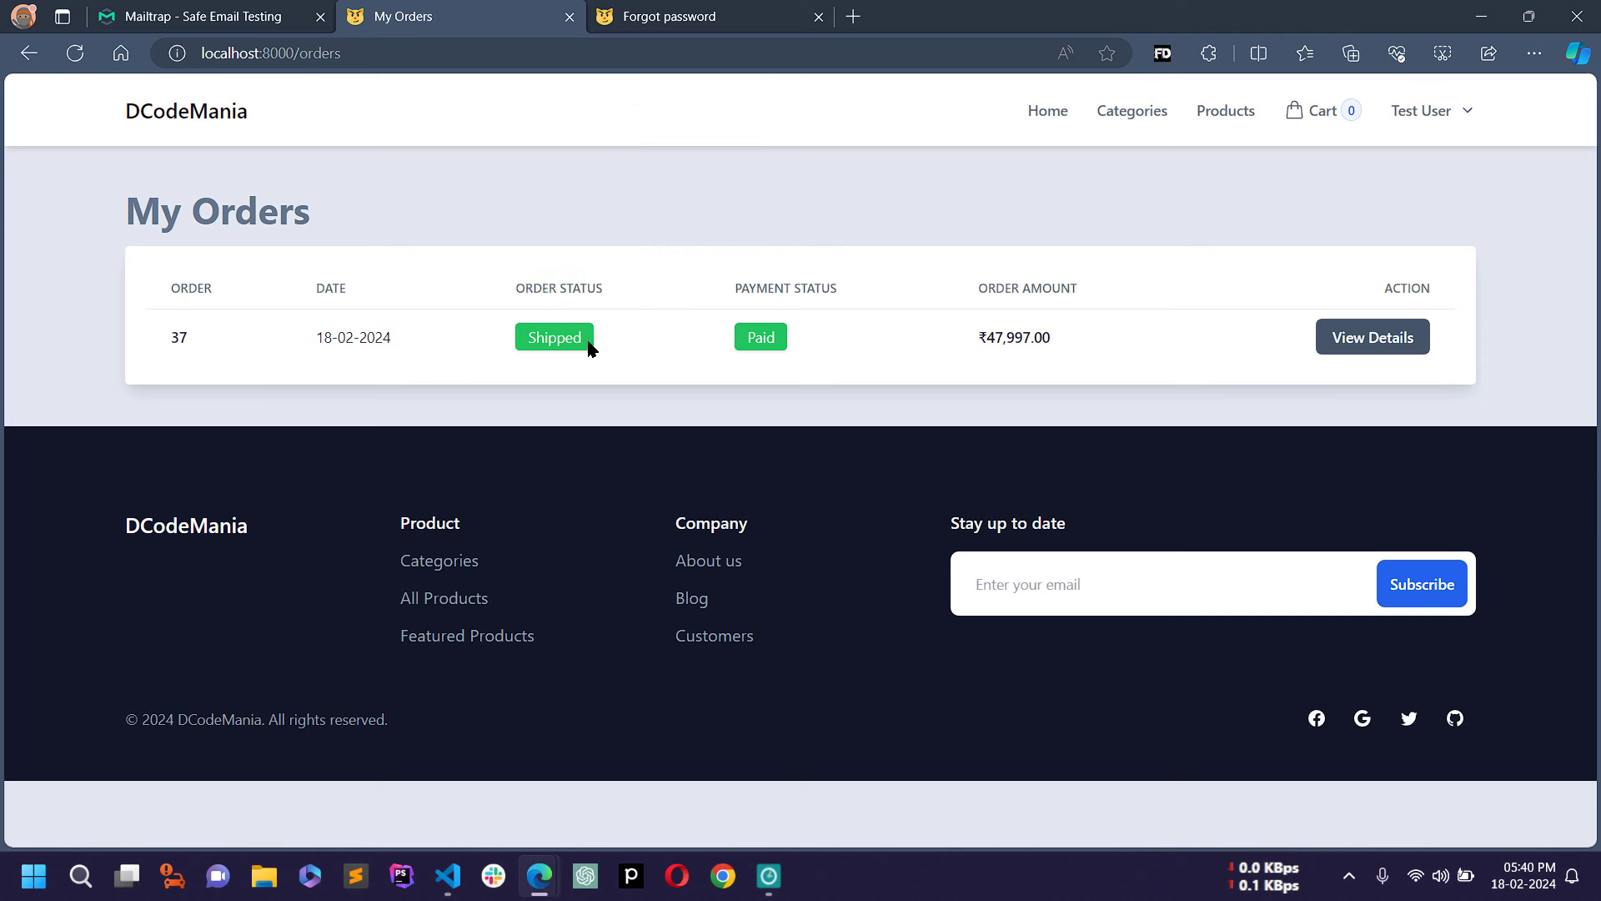
left_click_drag(518, 338, 612, 350)
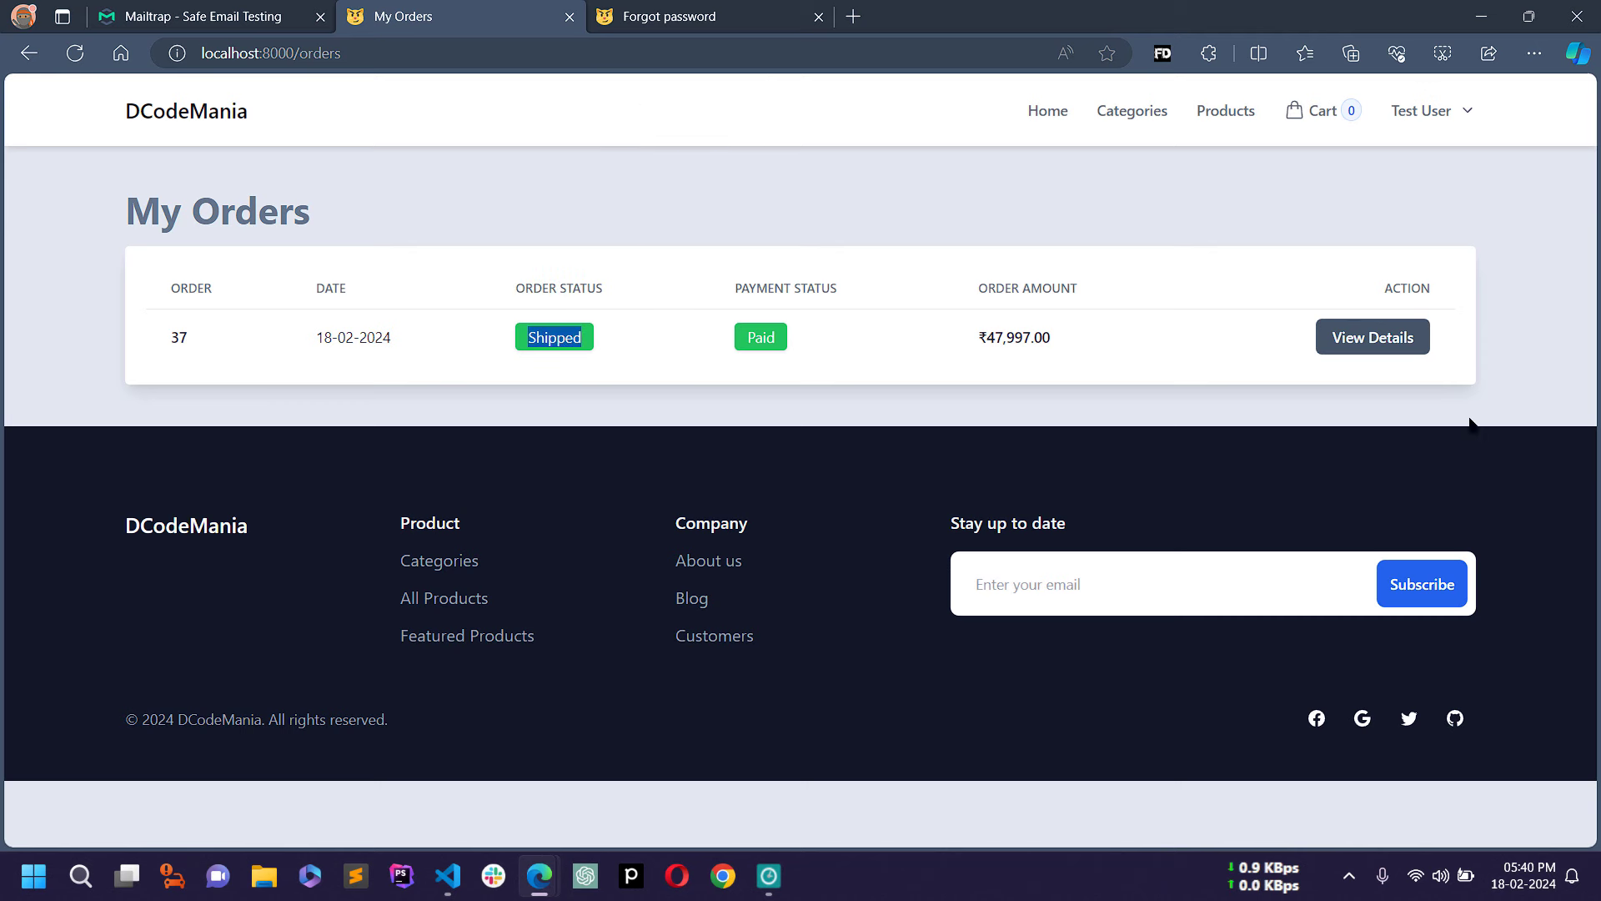
Step: Open order 37's details and highlight its Shipped status badge
left_click(1371, 354)
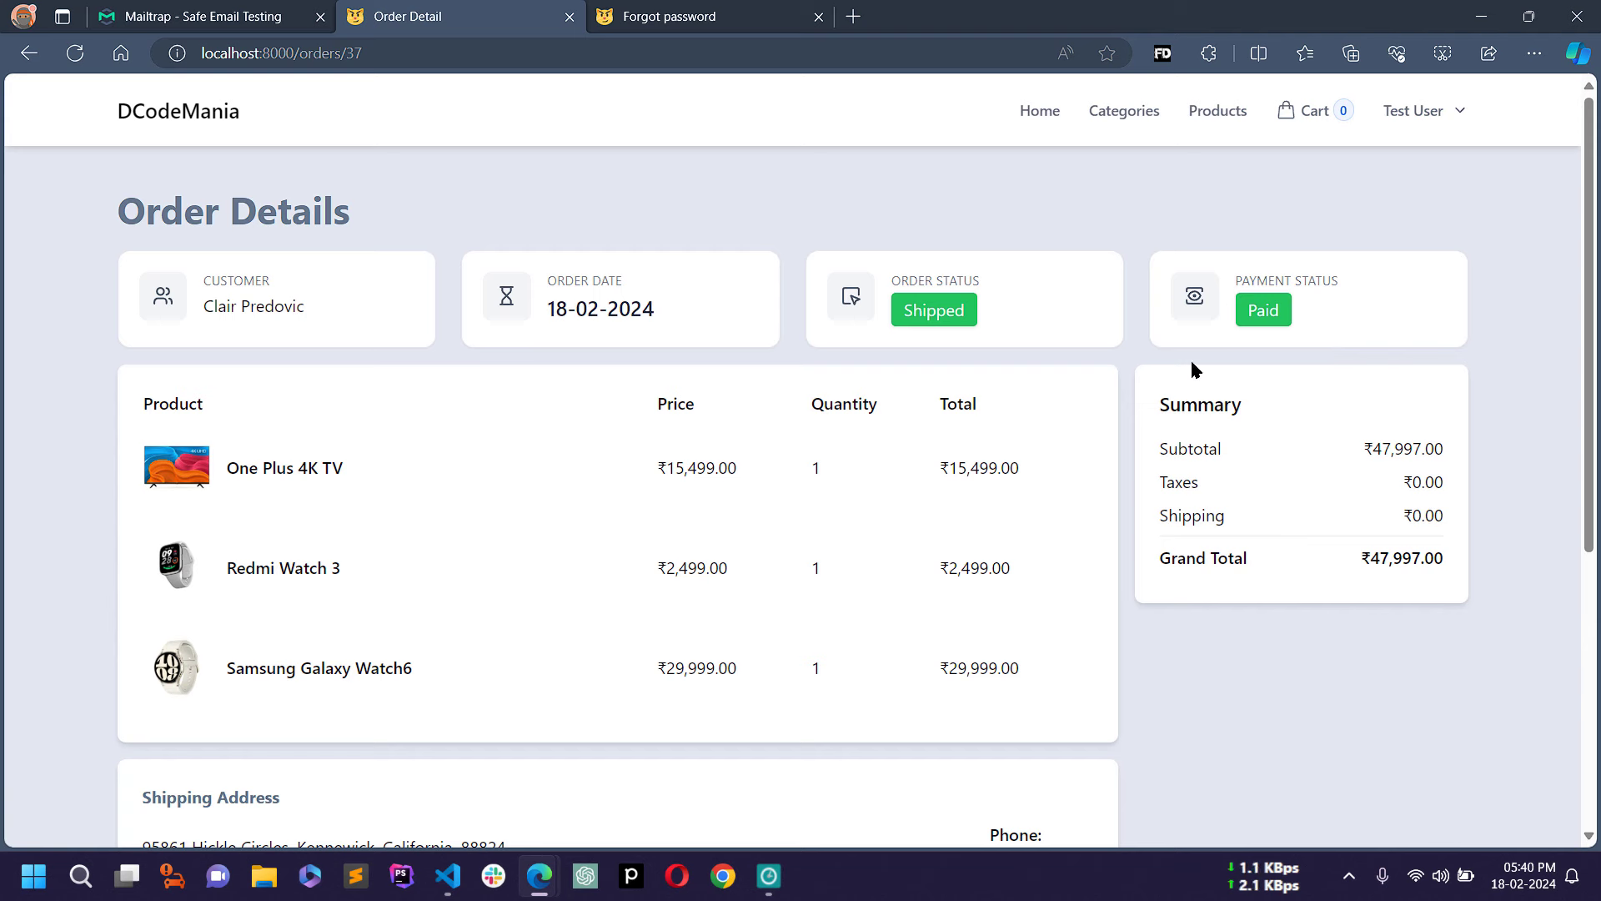
left_click_drag(888, 282, 1026, 286)
left_click(1003, 324)
left_click_drag(893, 311, 1022, 346)
left_click(1026, 361)
Step: On the admin Edit Order page, set order 37 to Delivered and save the changes
scroll(1058, 425, "down", 5)
scroll(1059, 422, "up", 5)
key("alt+Tab")
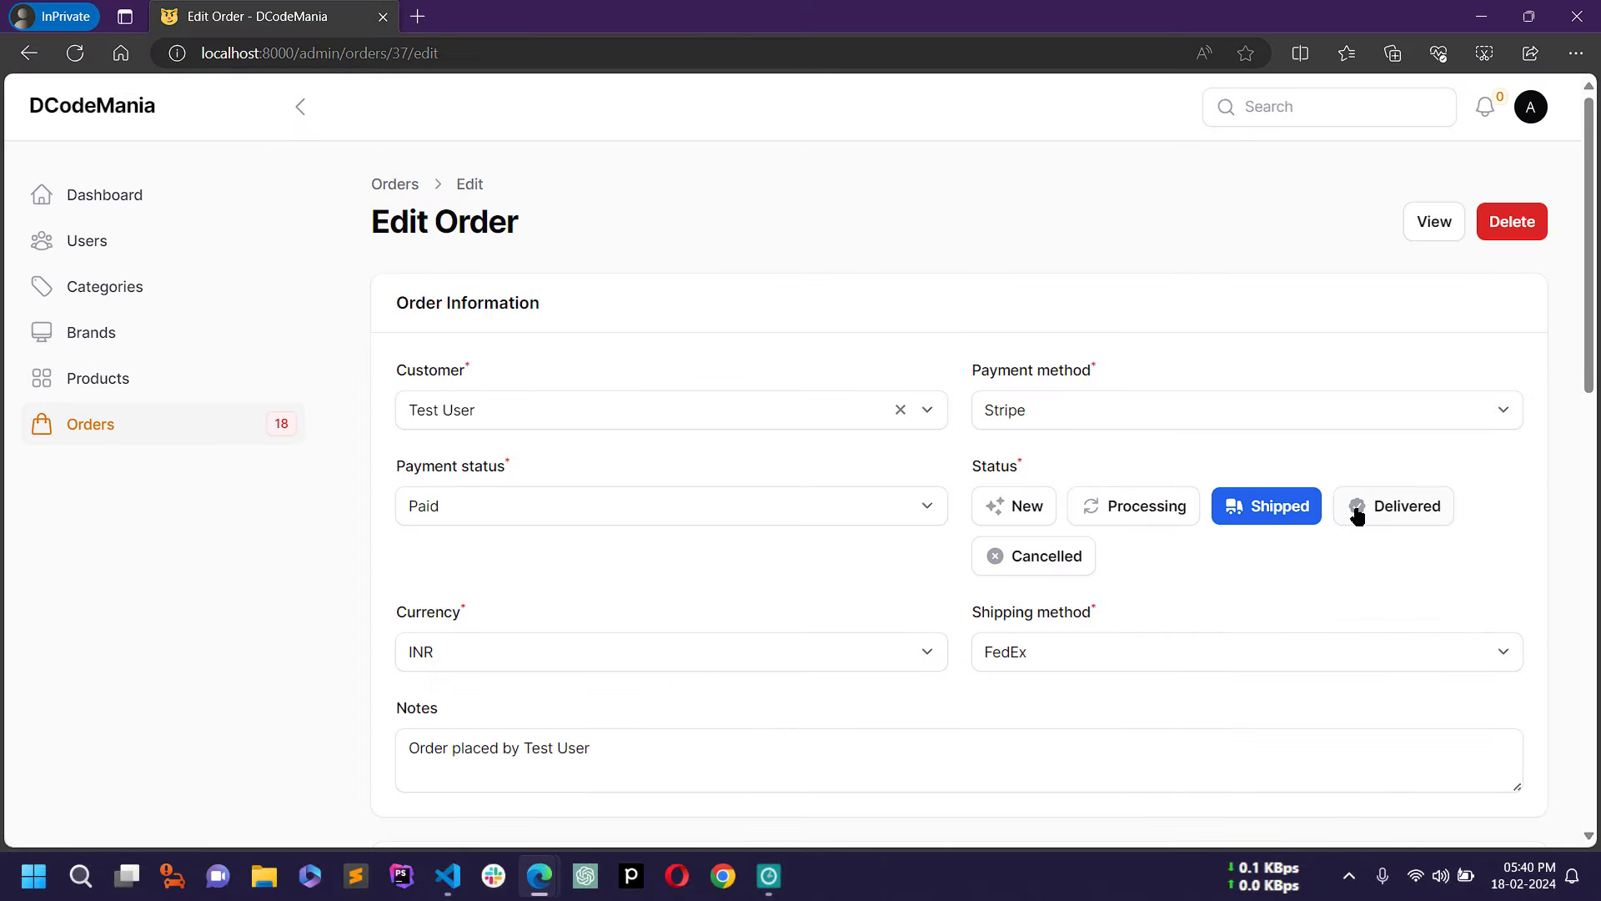
left_click(1407, 511)
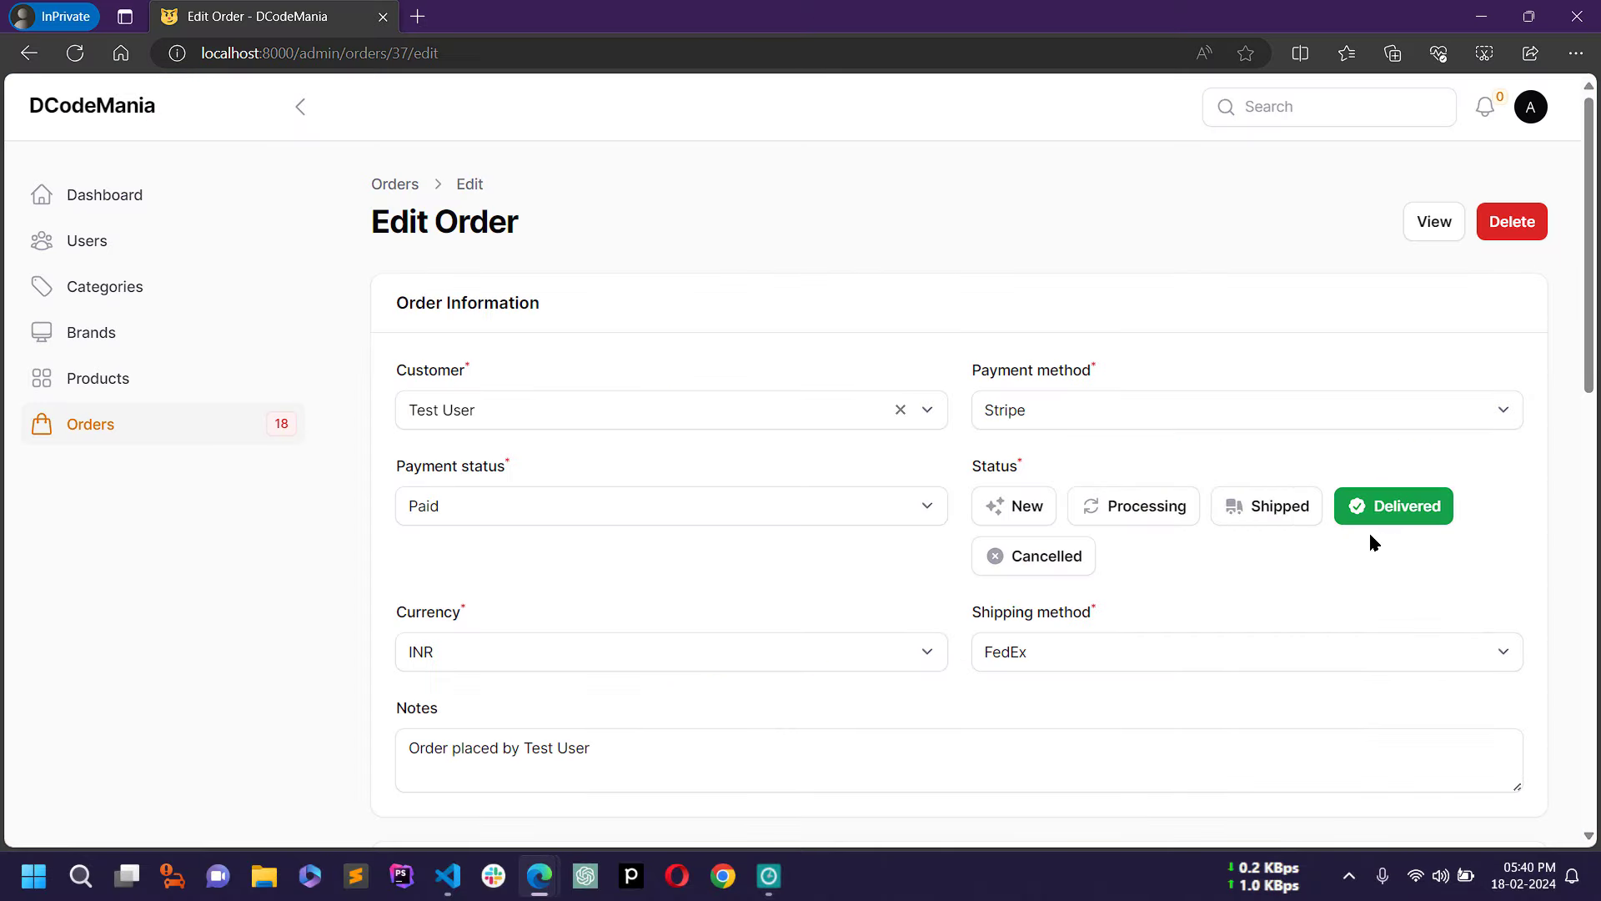
scroll(1374, 527, "down", 5)
scroll(1377, 537, "down", 10)
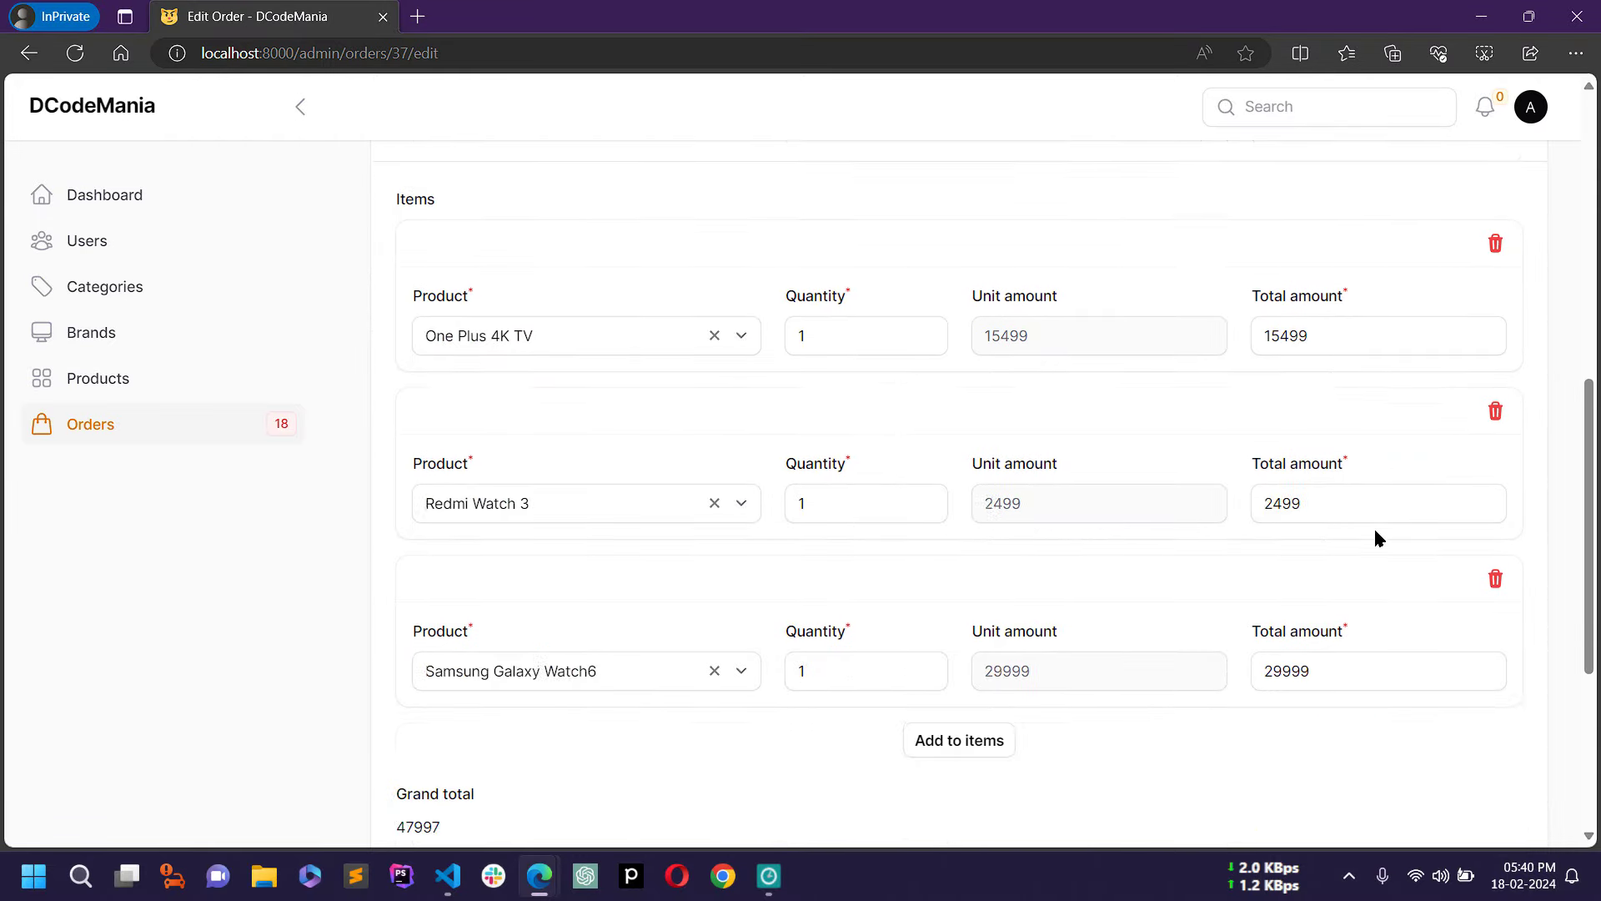
left_click(431, 516)
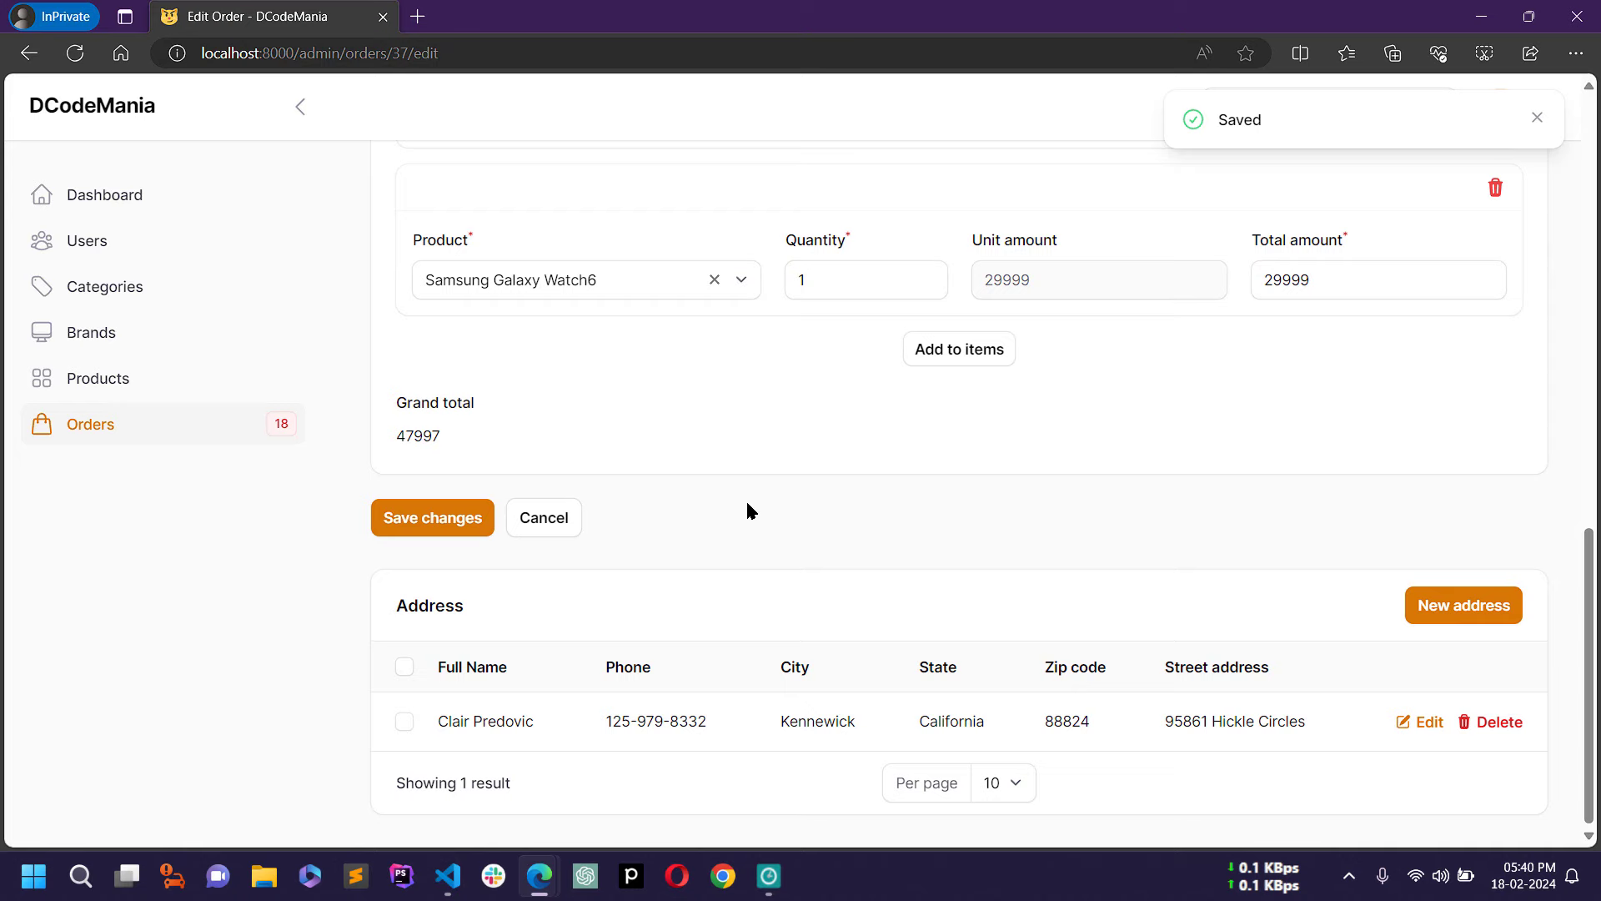
key("alt+Tab")
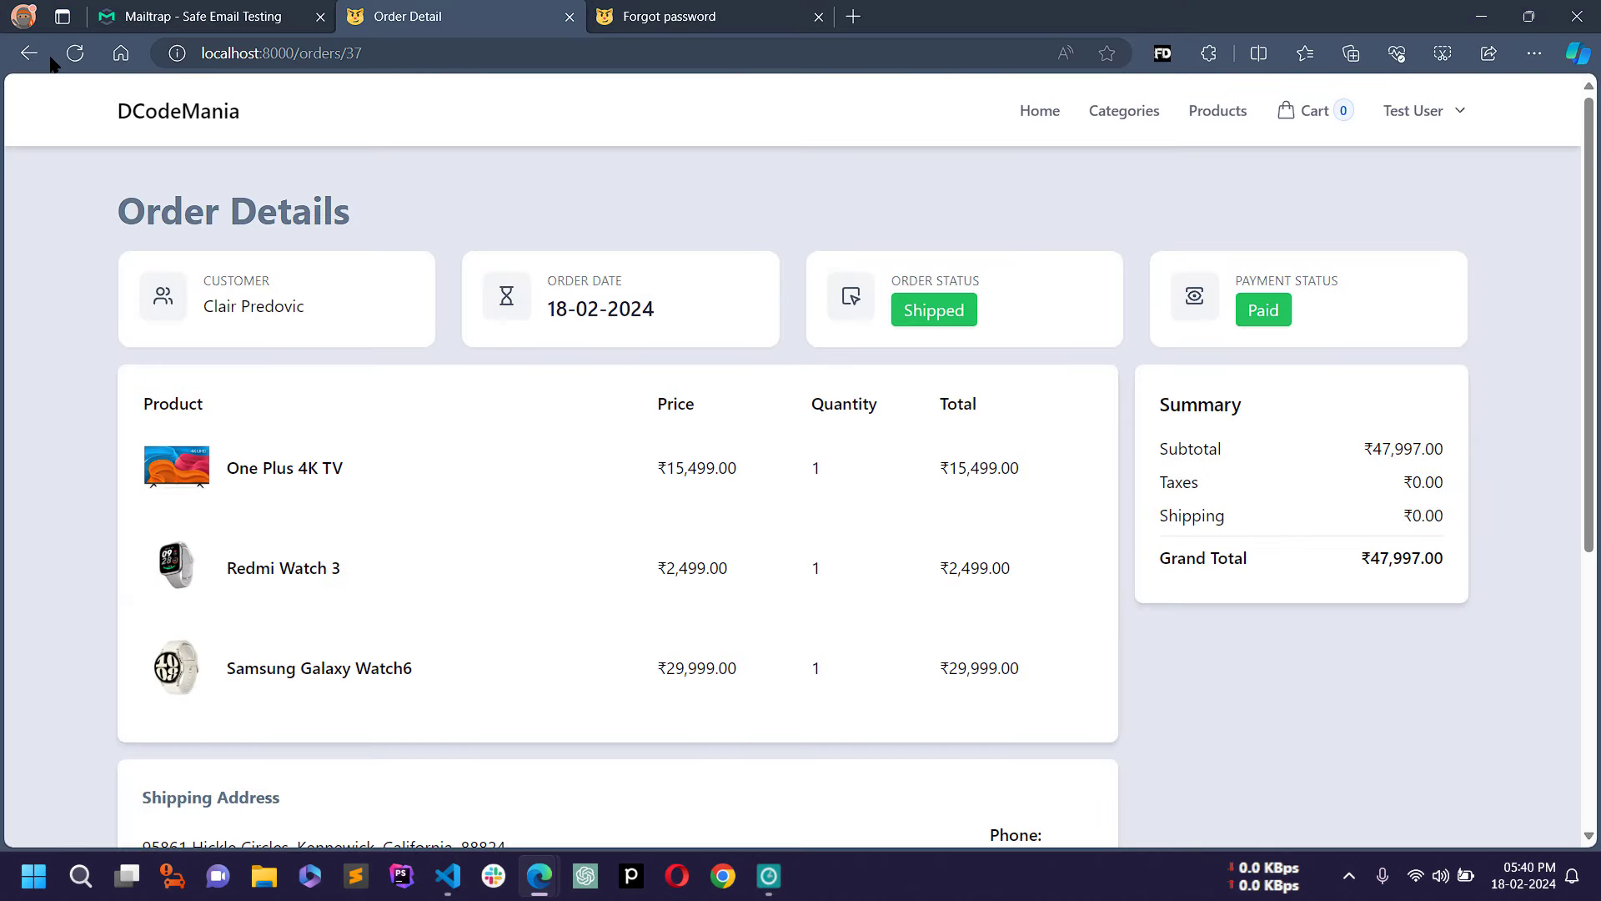
Step: Reload order 37's details and highlight its new Delivered status
left_click(75, 53)
left_click_drag(903, 310, 974, 311)
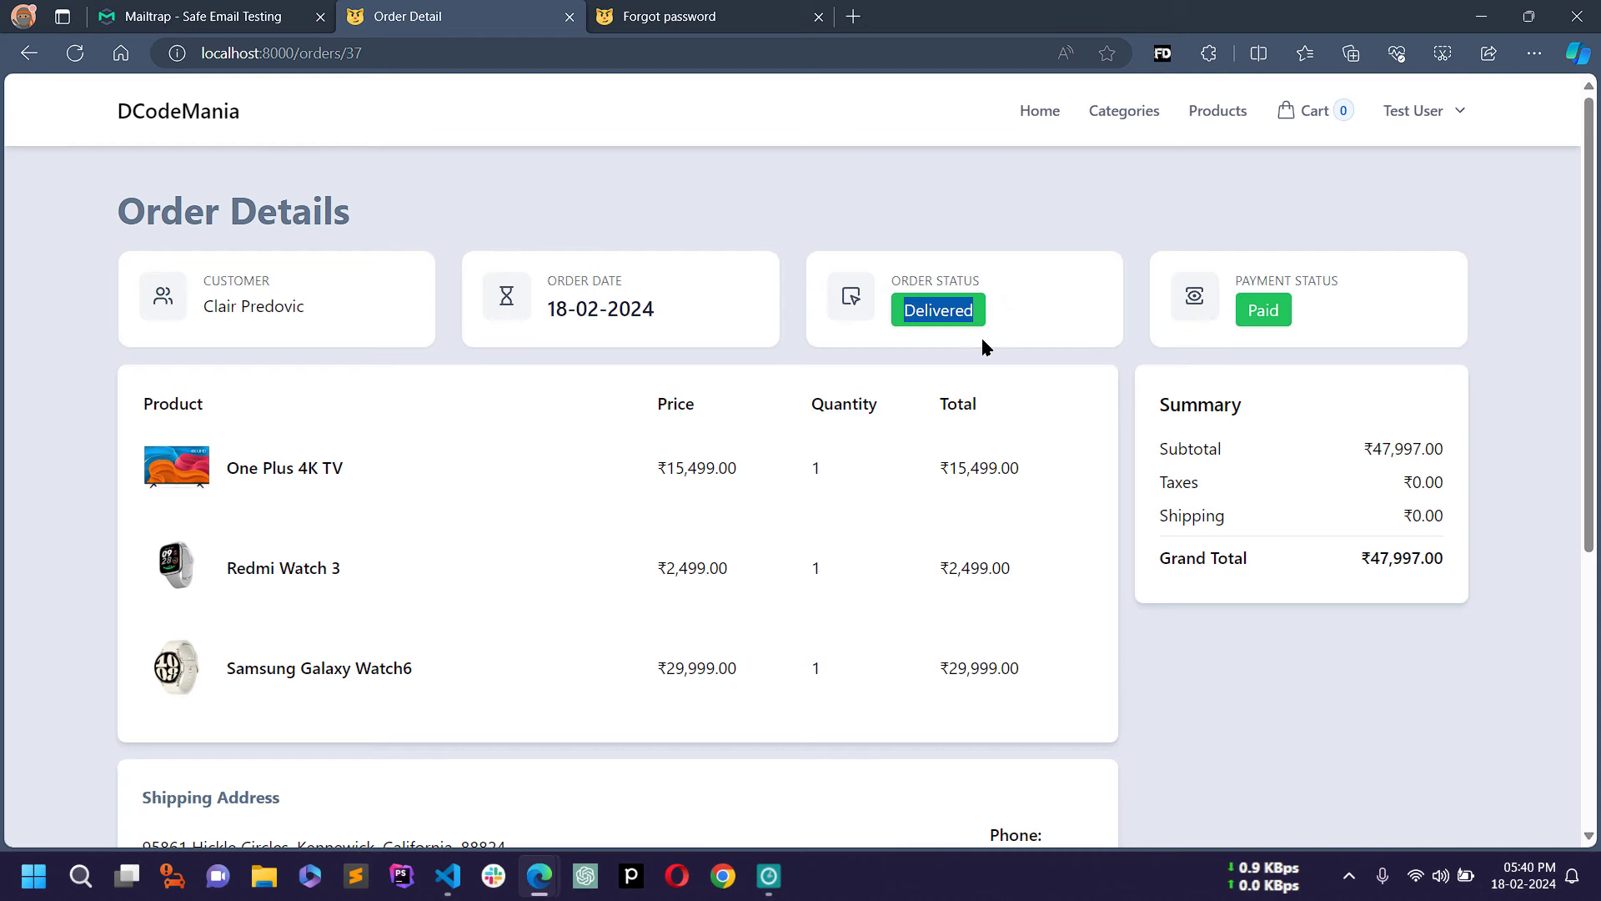
left_click(975, 337)
scroll(974, 337, "down", 4)
scroll(980, 348, "up", 4)
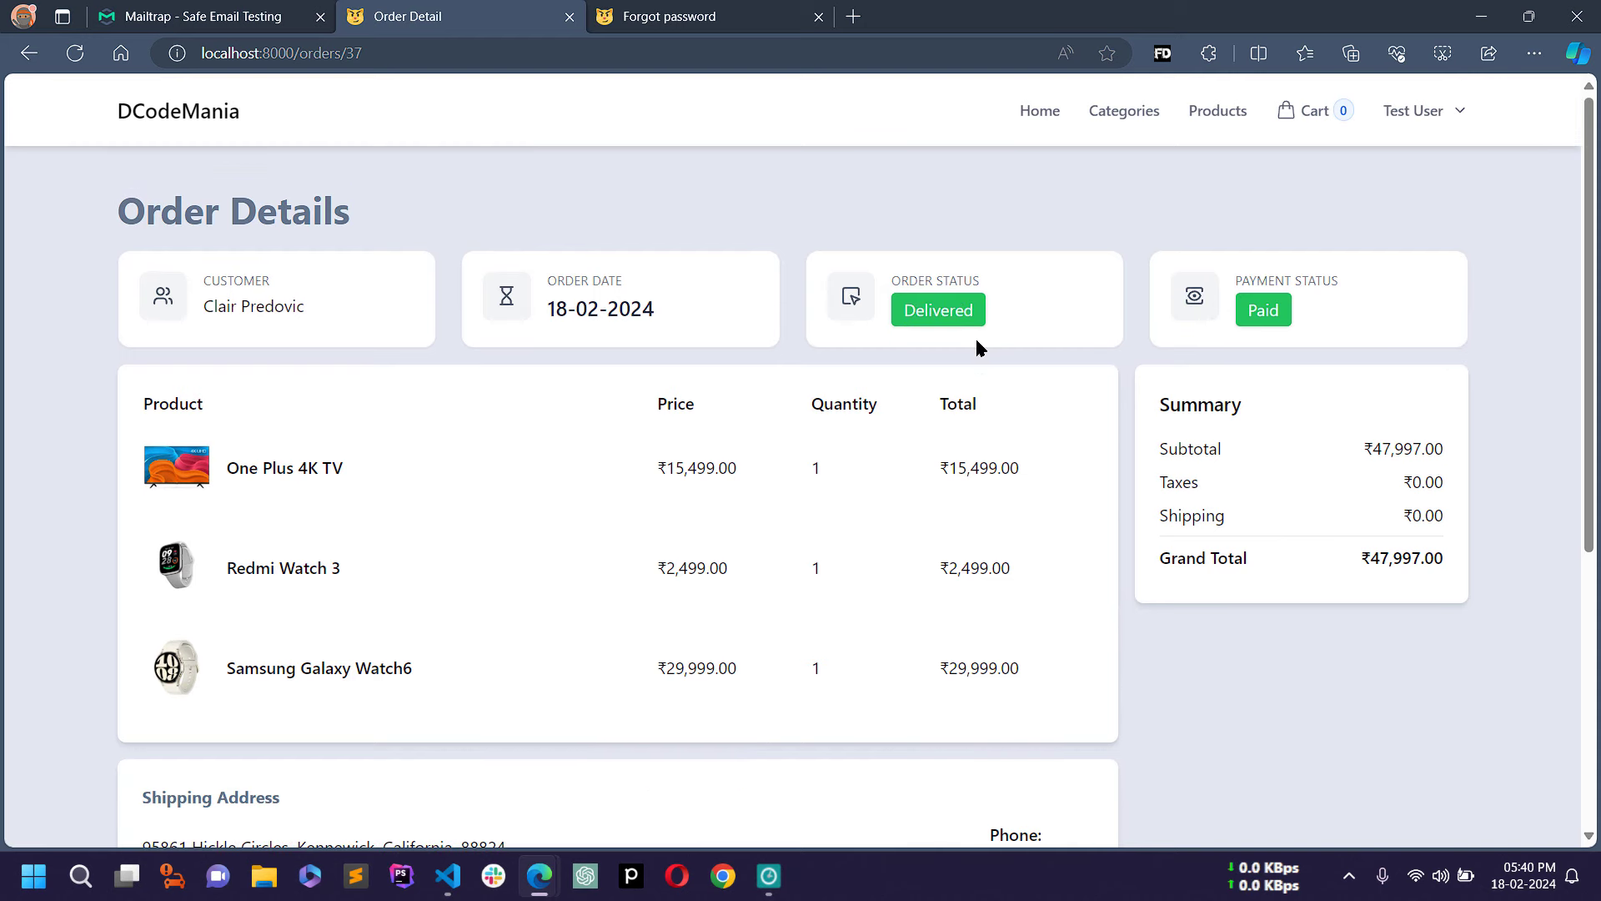
Step: Go to My Orders from the account menu and highlight order 37's Delivered status
left_click(1440, 115)
left_click(1435, 114)
left_click(1430, 114)
left_click(1393, 175)
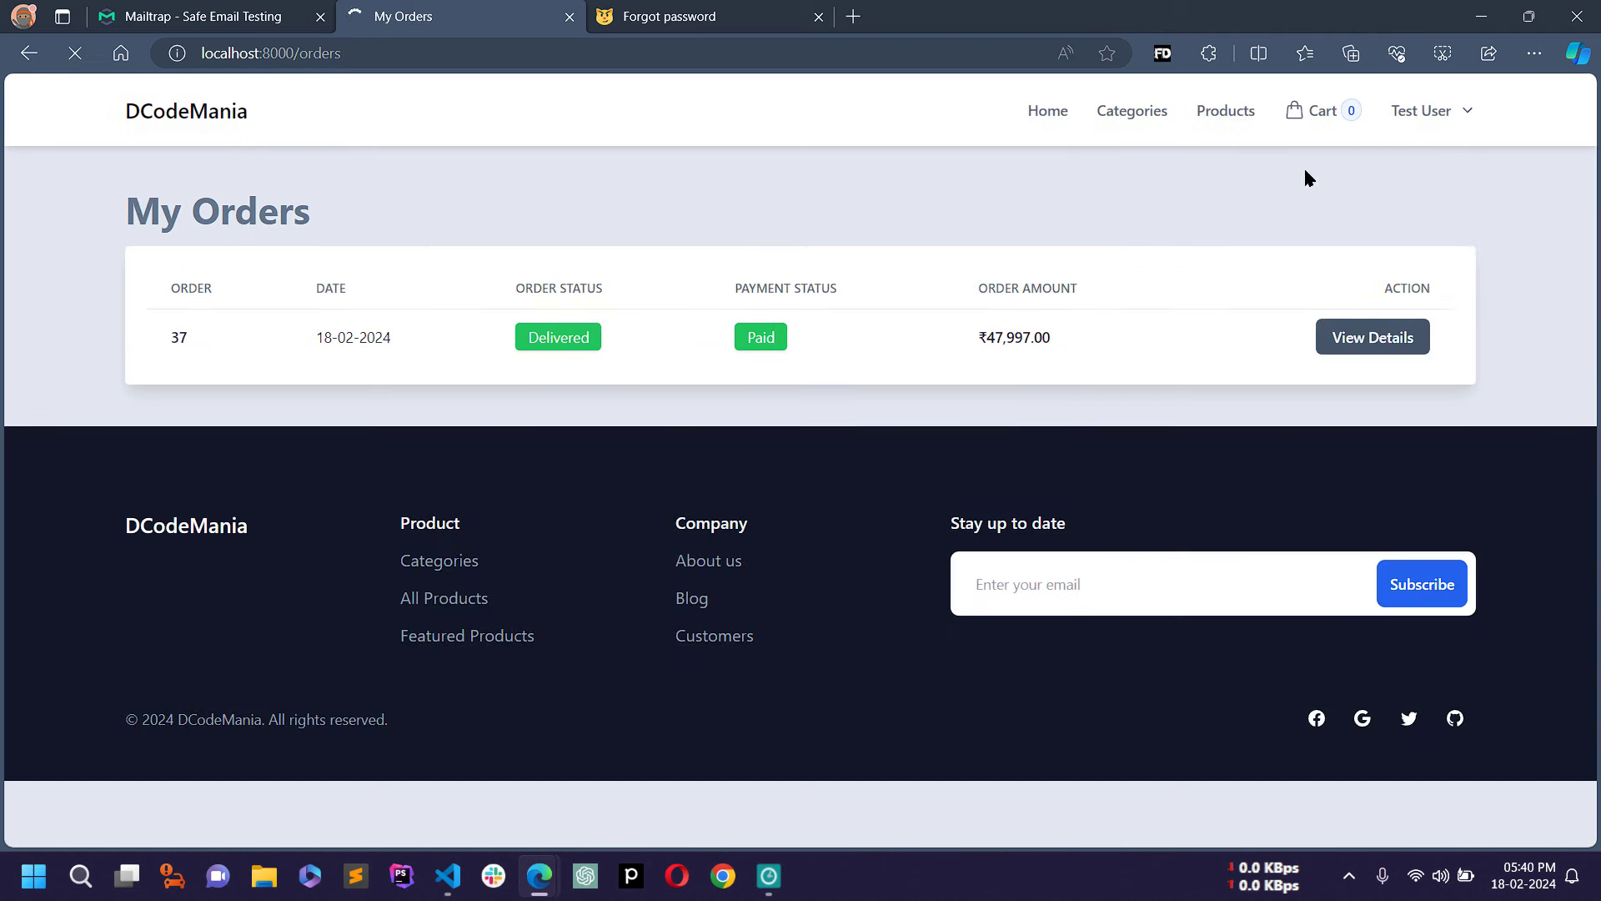
left_click_drag(483, 342, 605, 345)
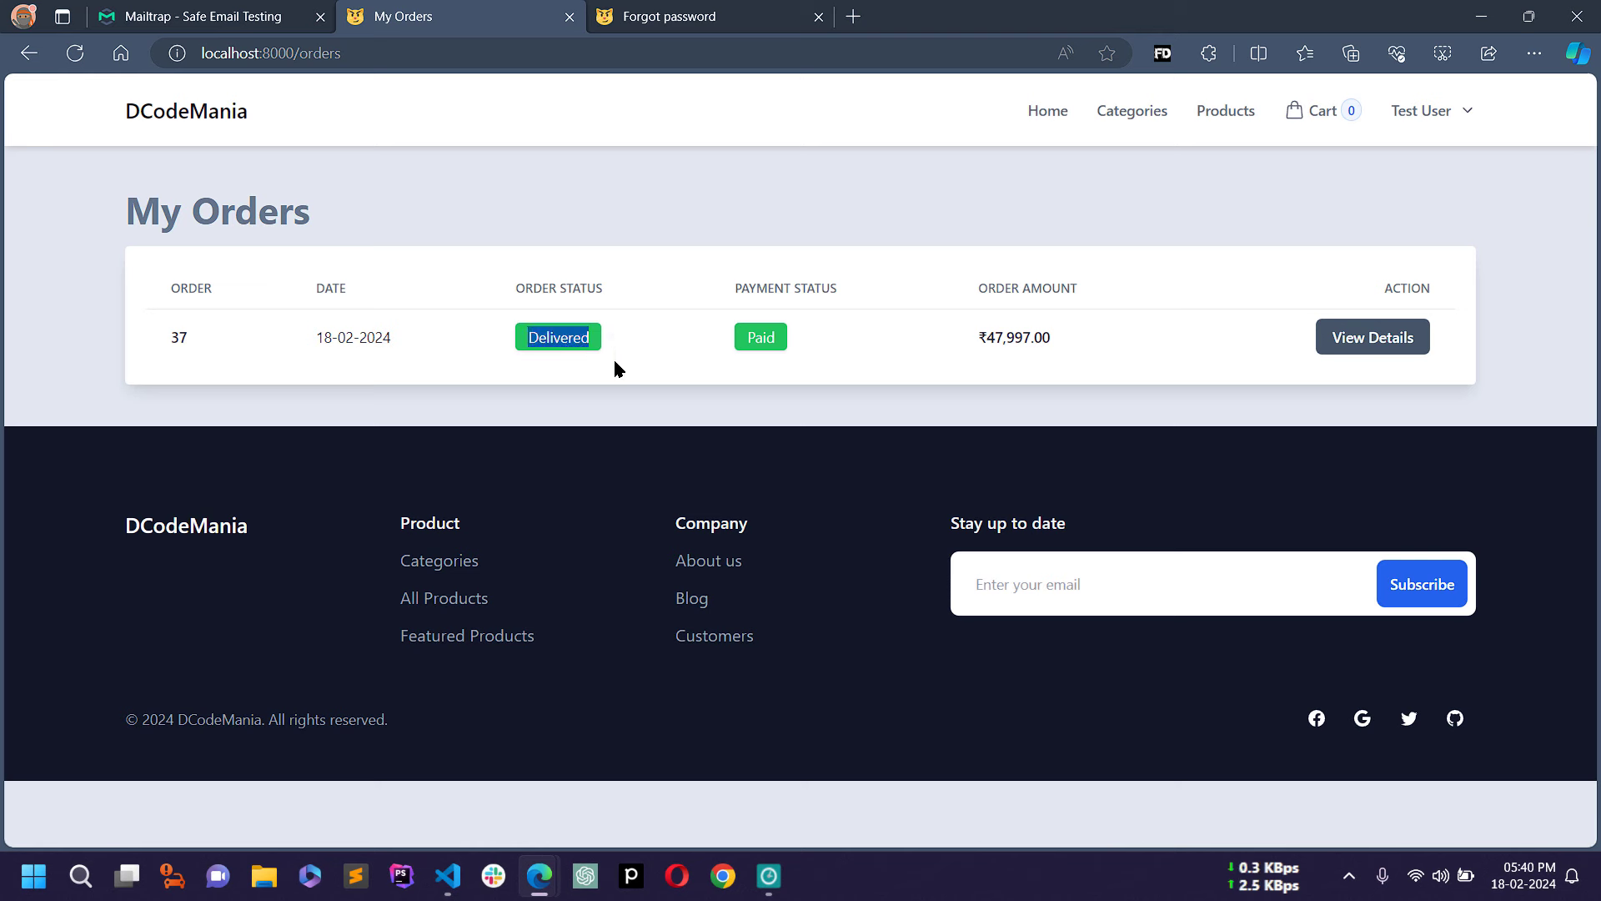